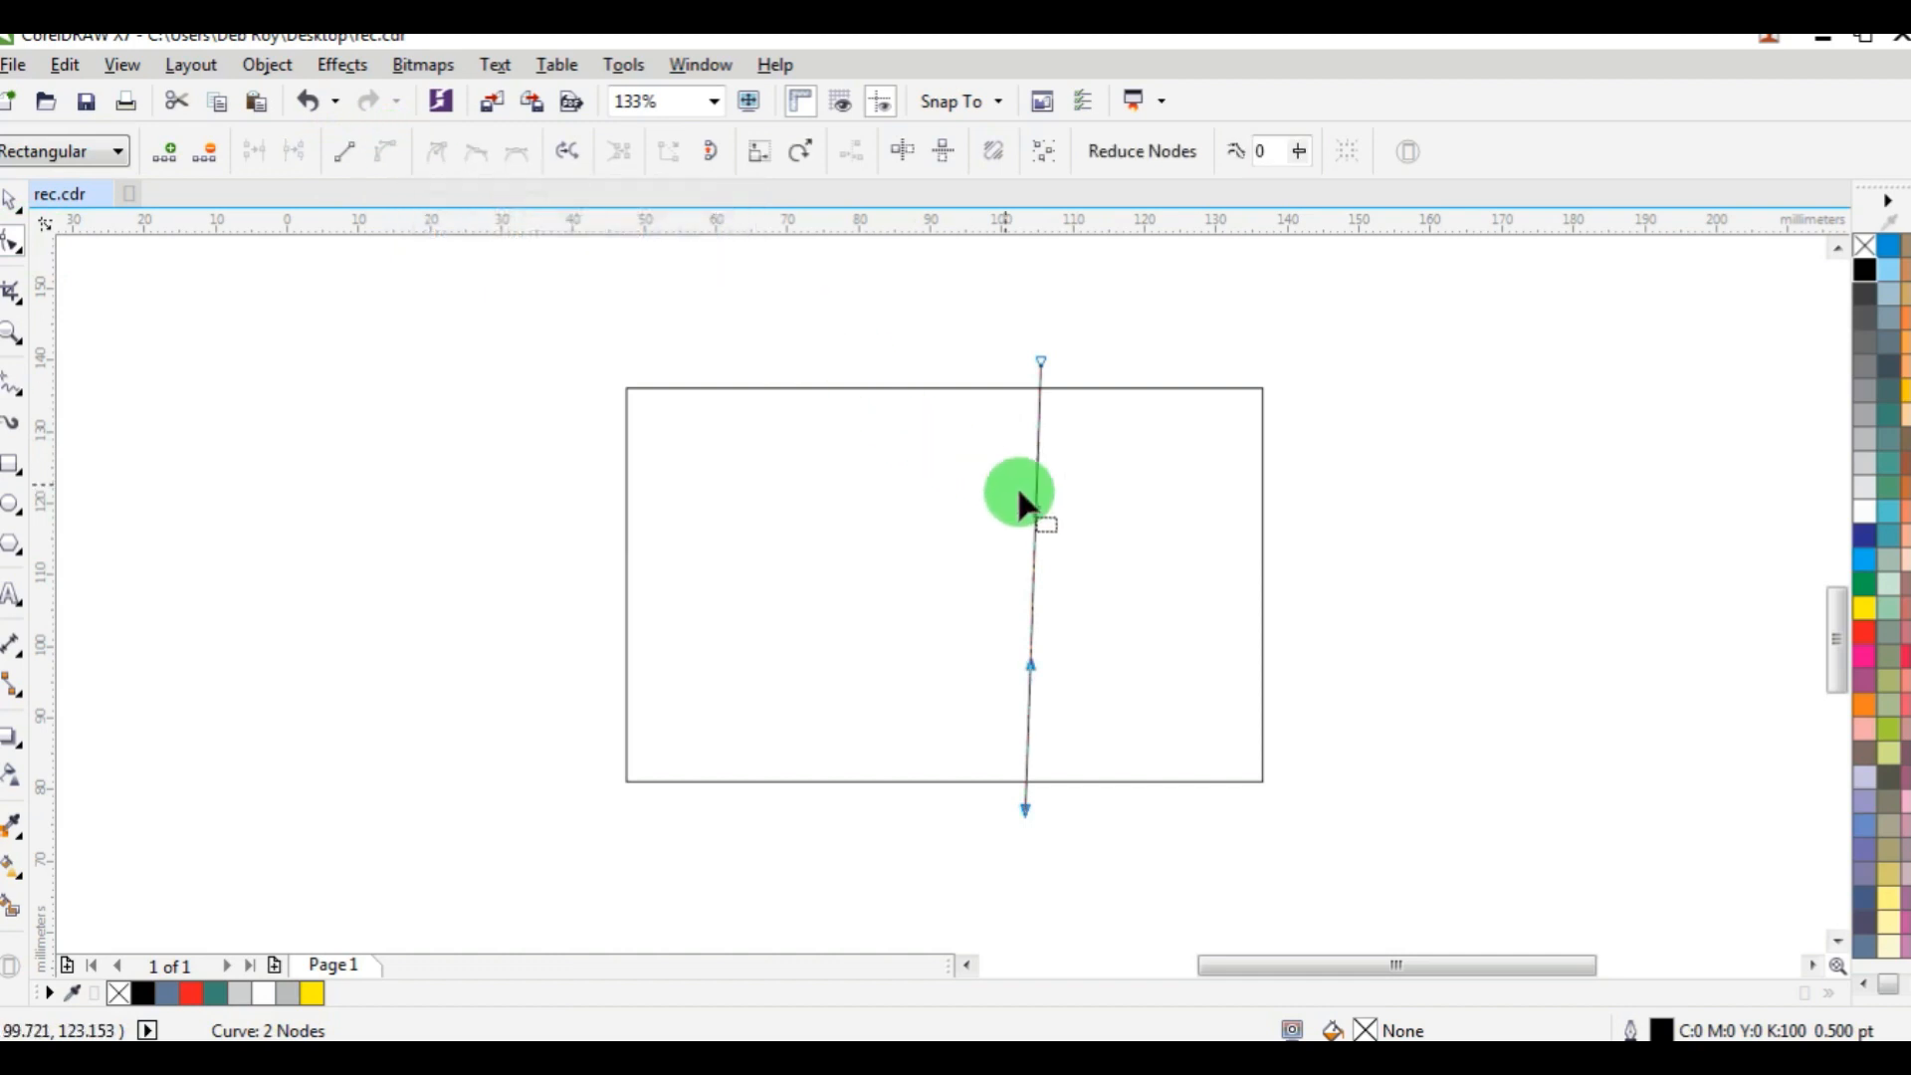
Bend the near-vertical line crossing the rectangle into a smooth S-shaped curve.
left_click_drag(1027, 526, 911, 490)
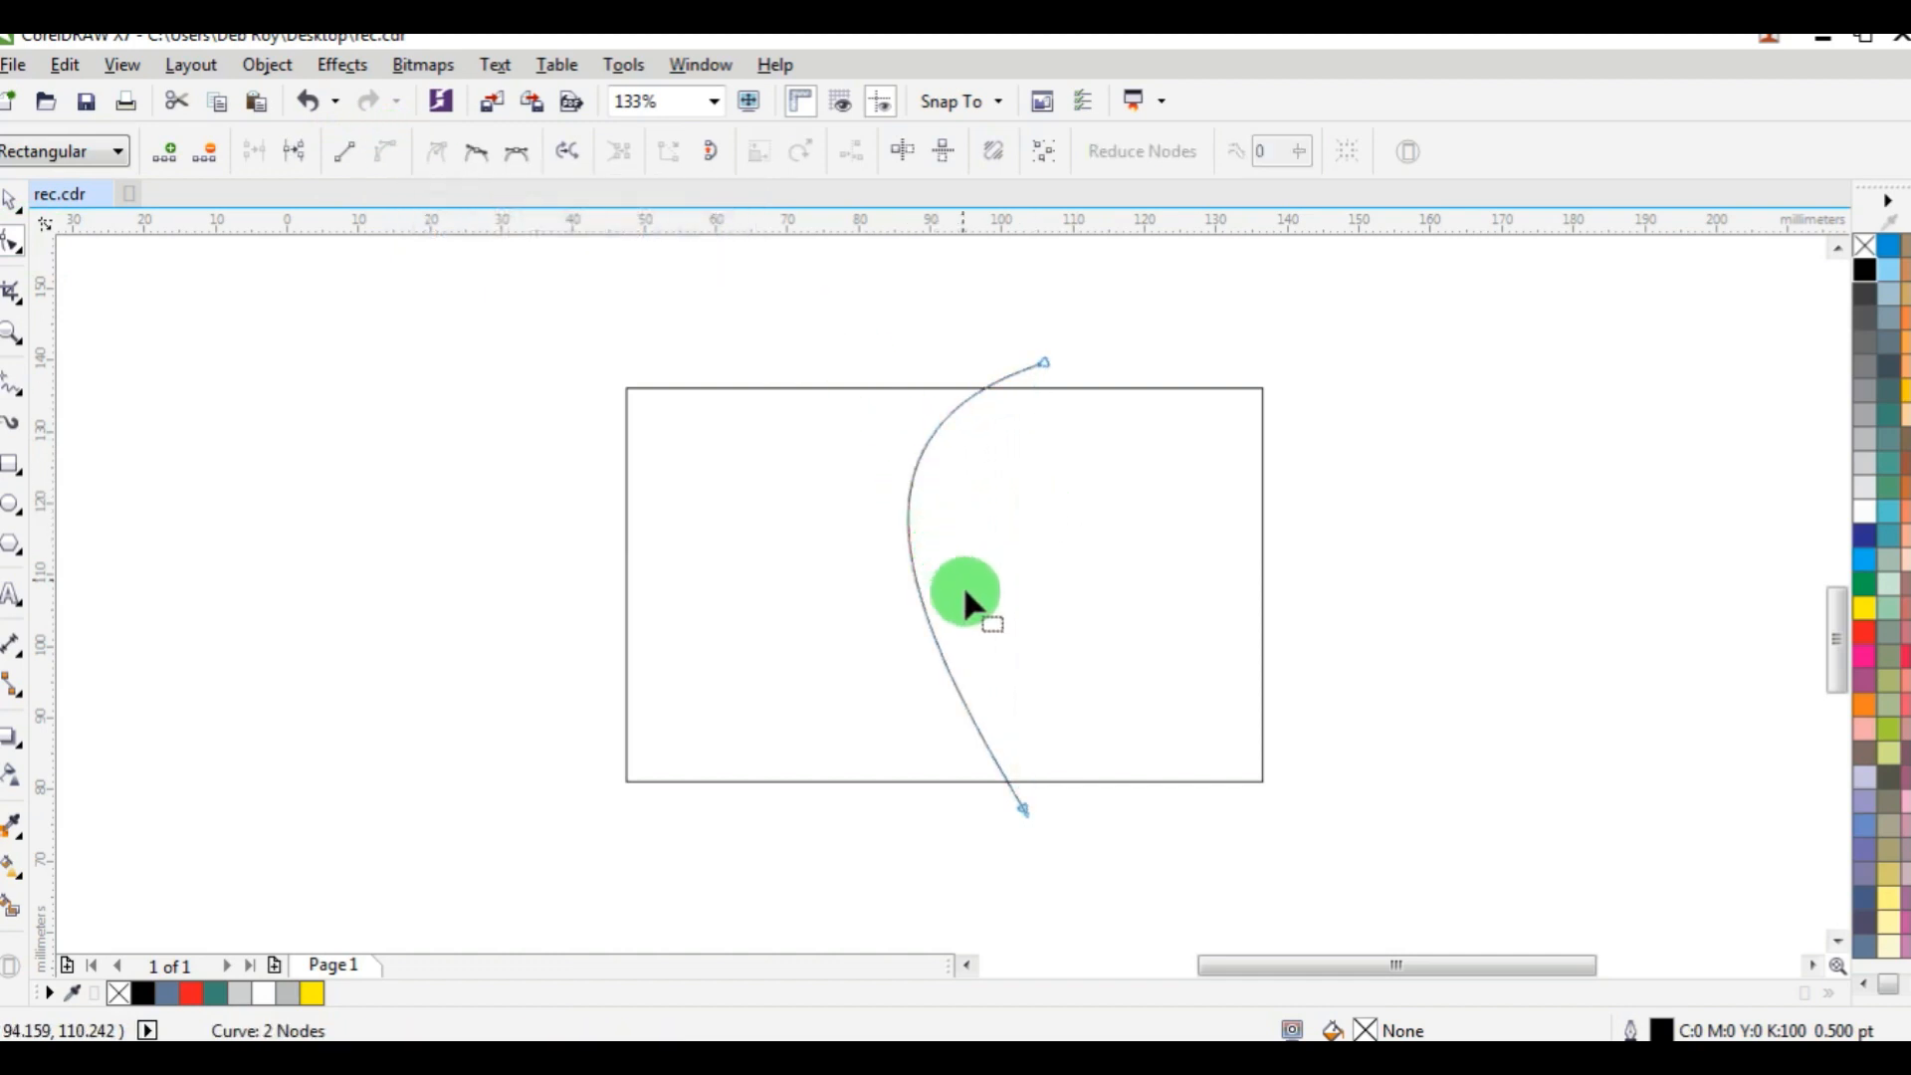
left_click(1023, 809)
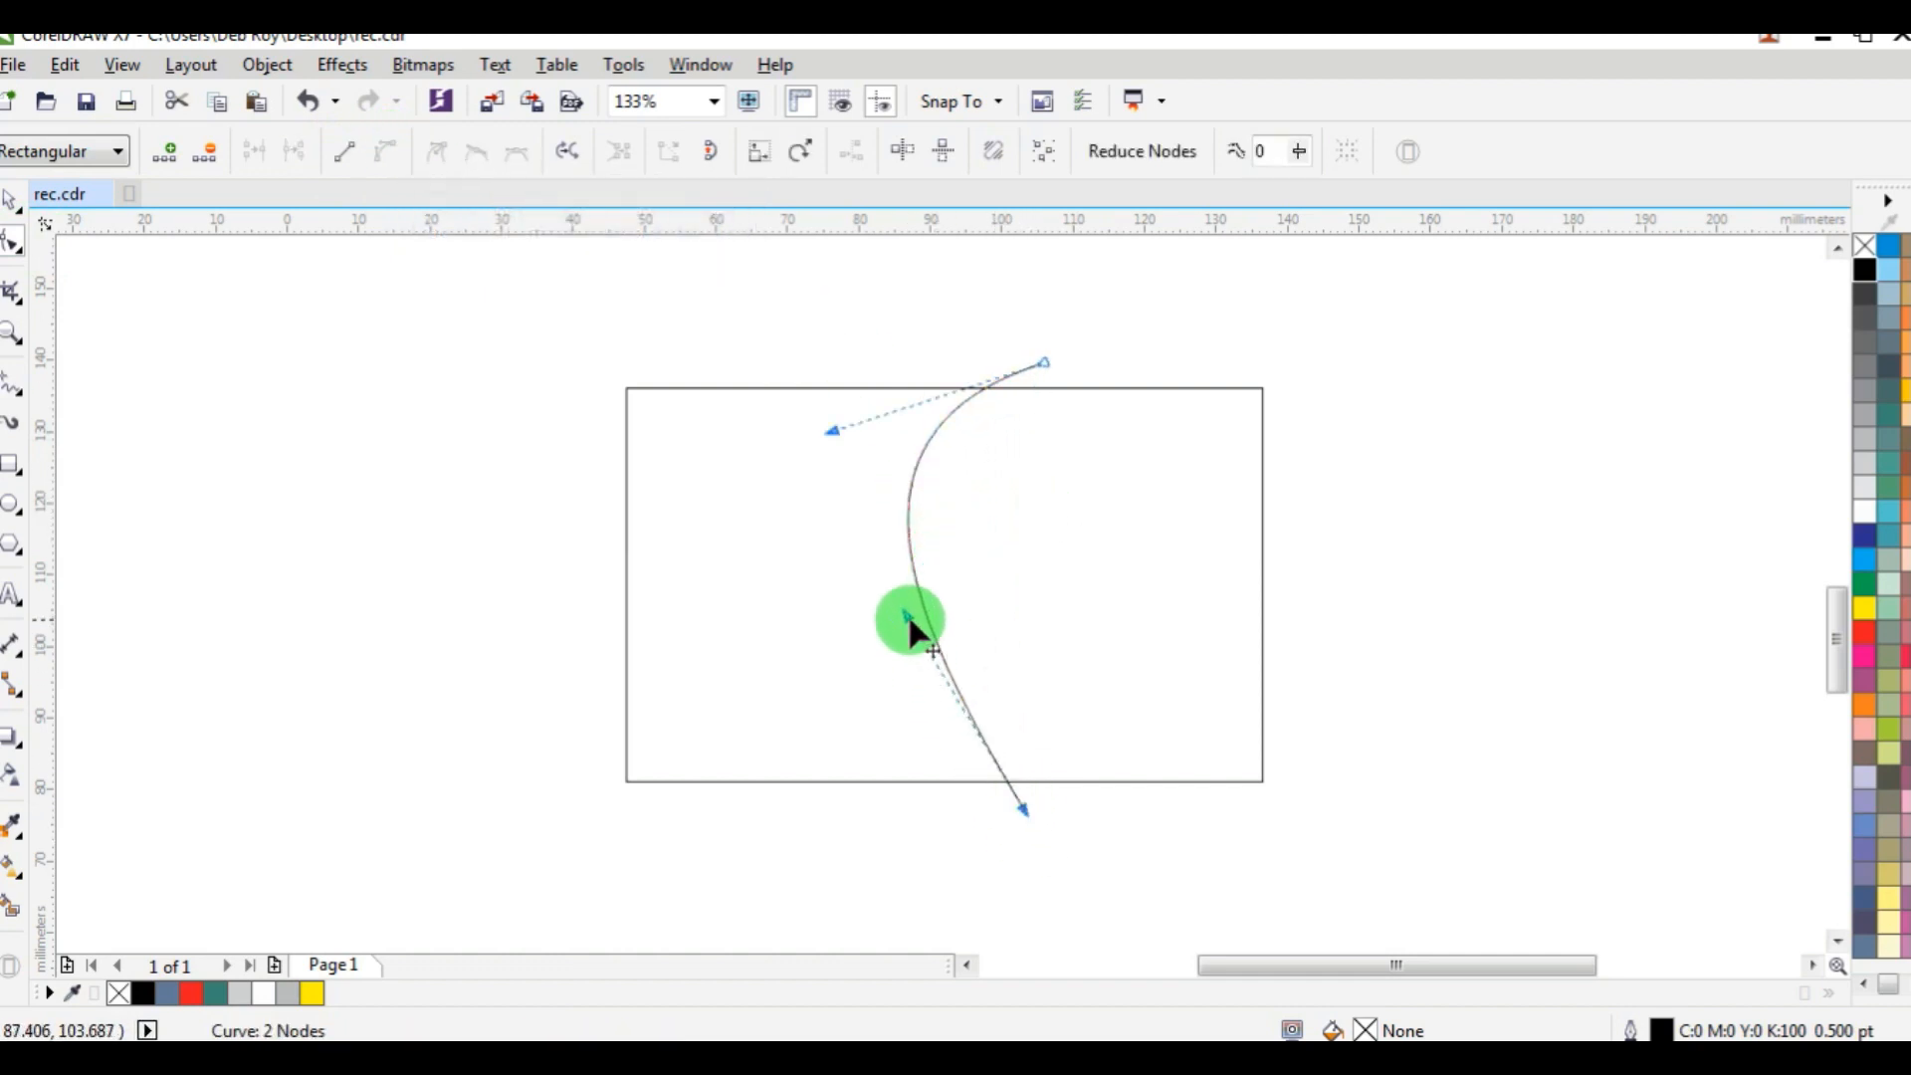
left_click_drag(931, 615, 1262, 619)
left_click_drag(835, 438, 778, 624)
Nudge the S-curve horizontally until its centre is at X 106.764 mm, and deselect it.
left_click(15, 204)
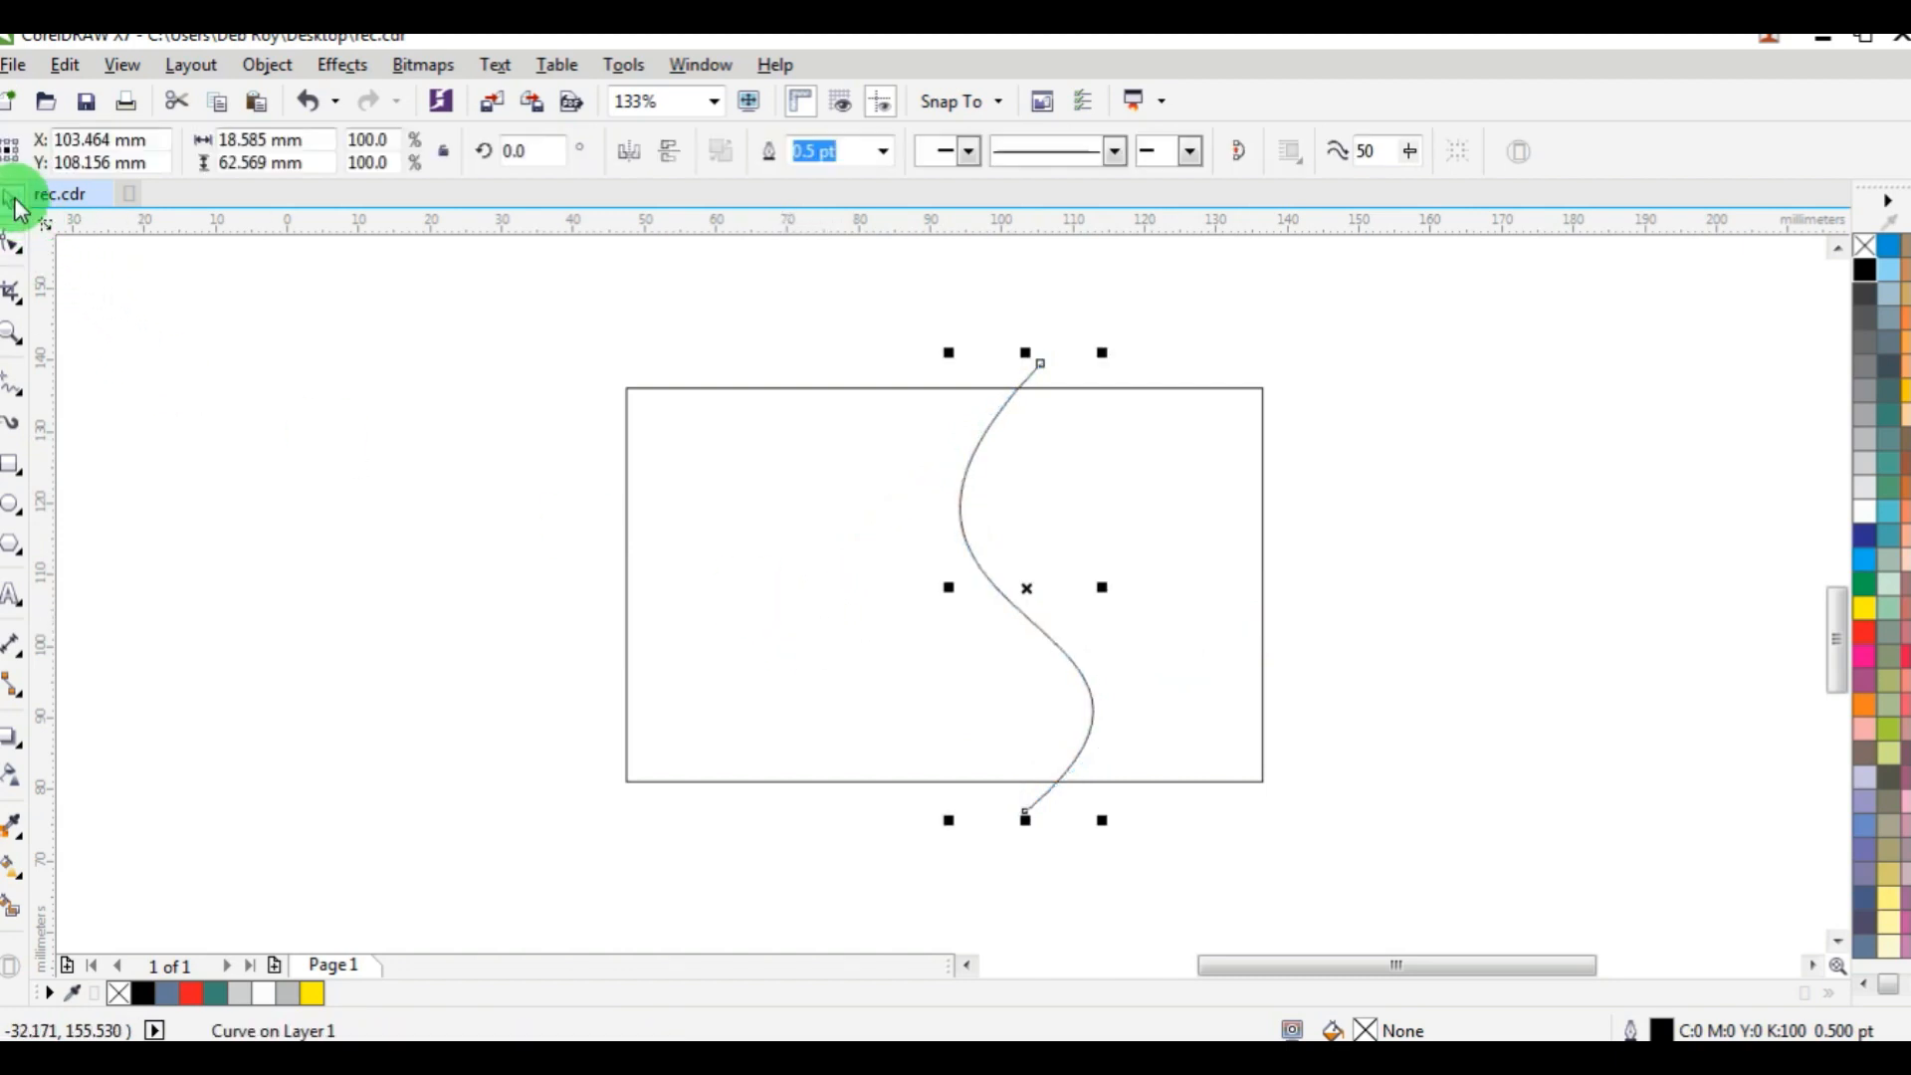
key("Right")
key("Right")
key("Right")
key("Right")
key("Right")
key("Right")
key("Right")
key("Right")
key("Right")
key("Right")
key("Right")
key("Right")
key("Right")
key("Right")
key("Right")
key("Right")
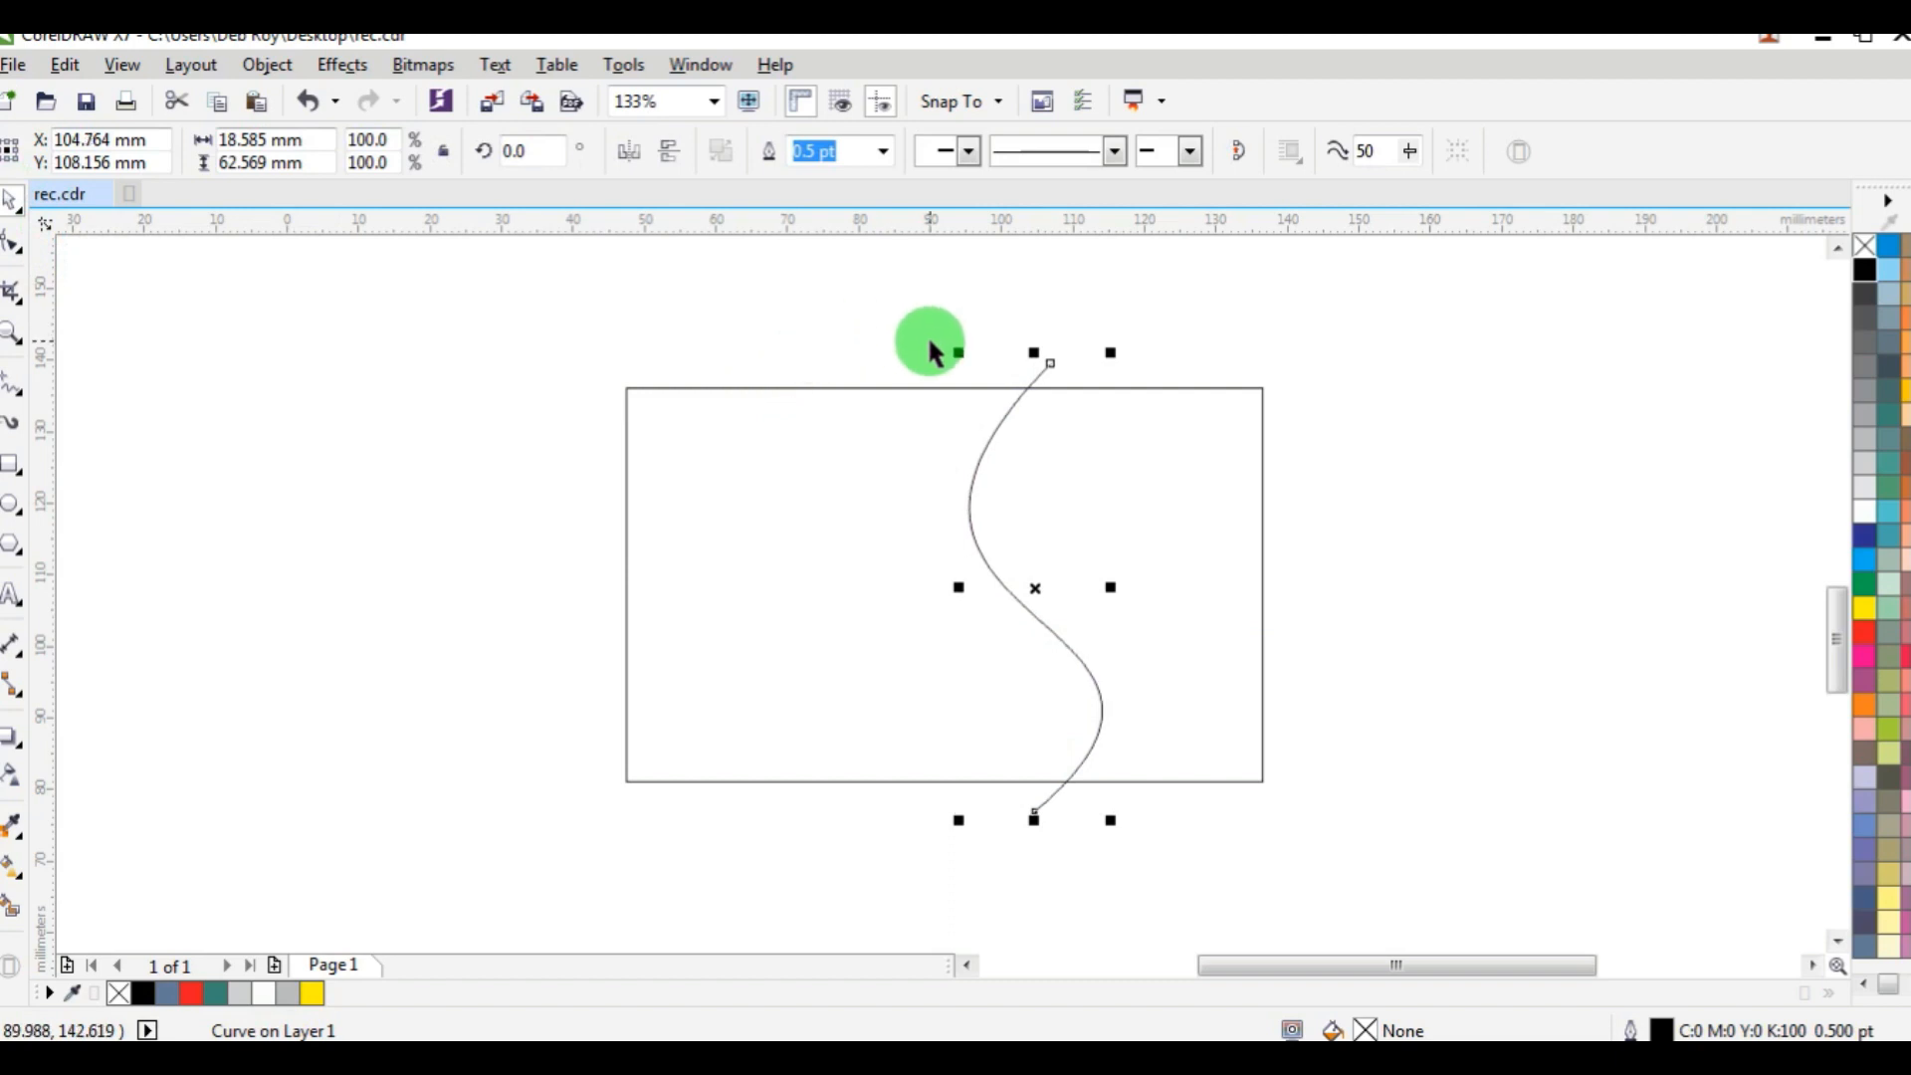
key("Right")
key("Right")
key("Right")
key("Right")
key("Right")
key("Right")
key("Right")
key("Right")
key("Right")
key("Right")
key("Right")
key("Right")
key("Right")
key("Right")
key("Right")
key("Right")
key("Right")
key("Right")
key("Right")
key("Right")
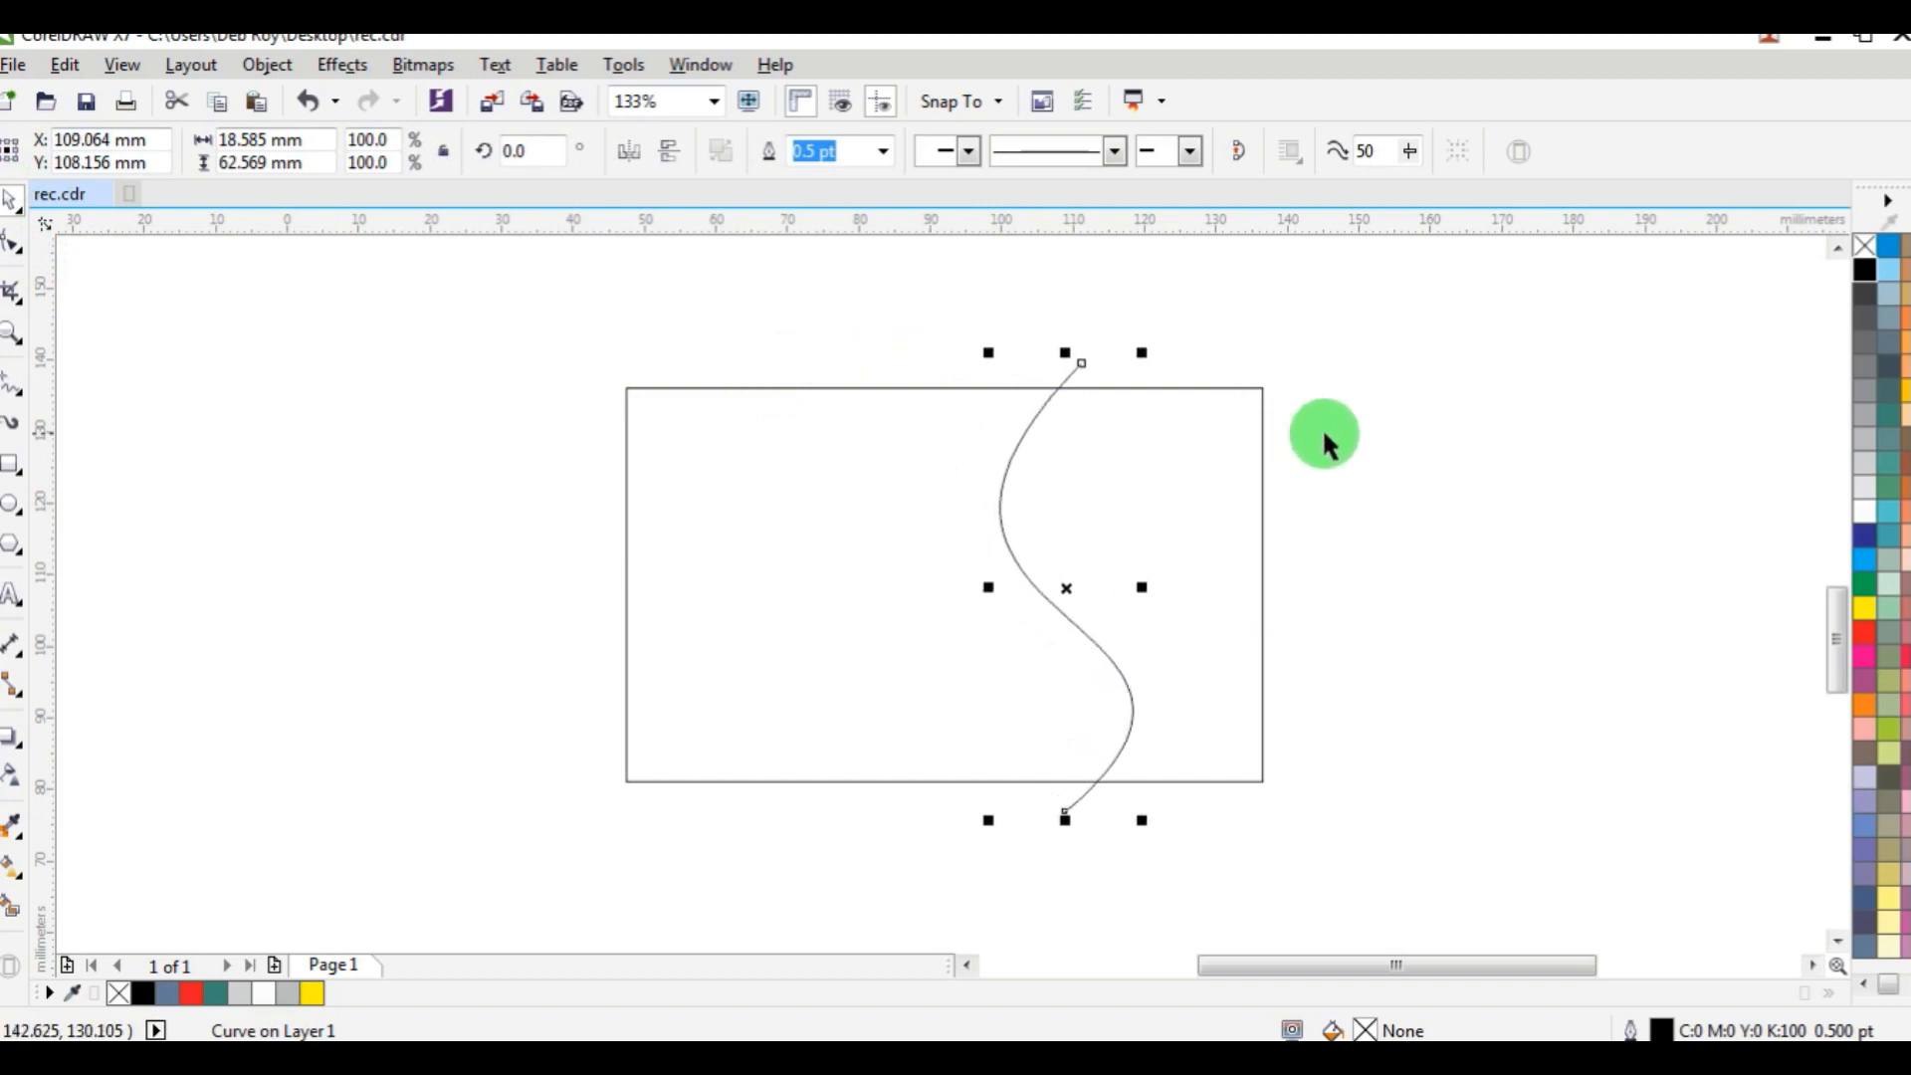
key("Left")
key("Left")
key("Left")
key("Left")
key("Left")
key("Left")
key("Left")
key("Left")
key("Left")
key("Left")
key("Left")
key("Left")
key("Left")
key("Left")
key("Left")
key("Left")
key("Left")
key("Left")
key("Left")
key("Left")
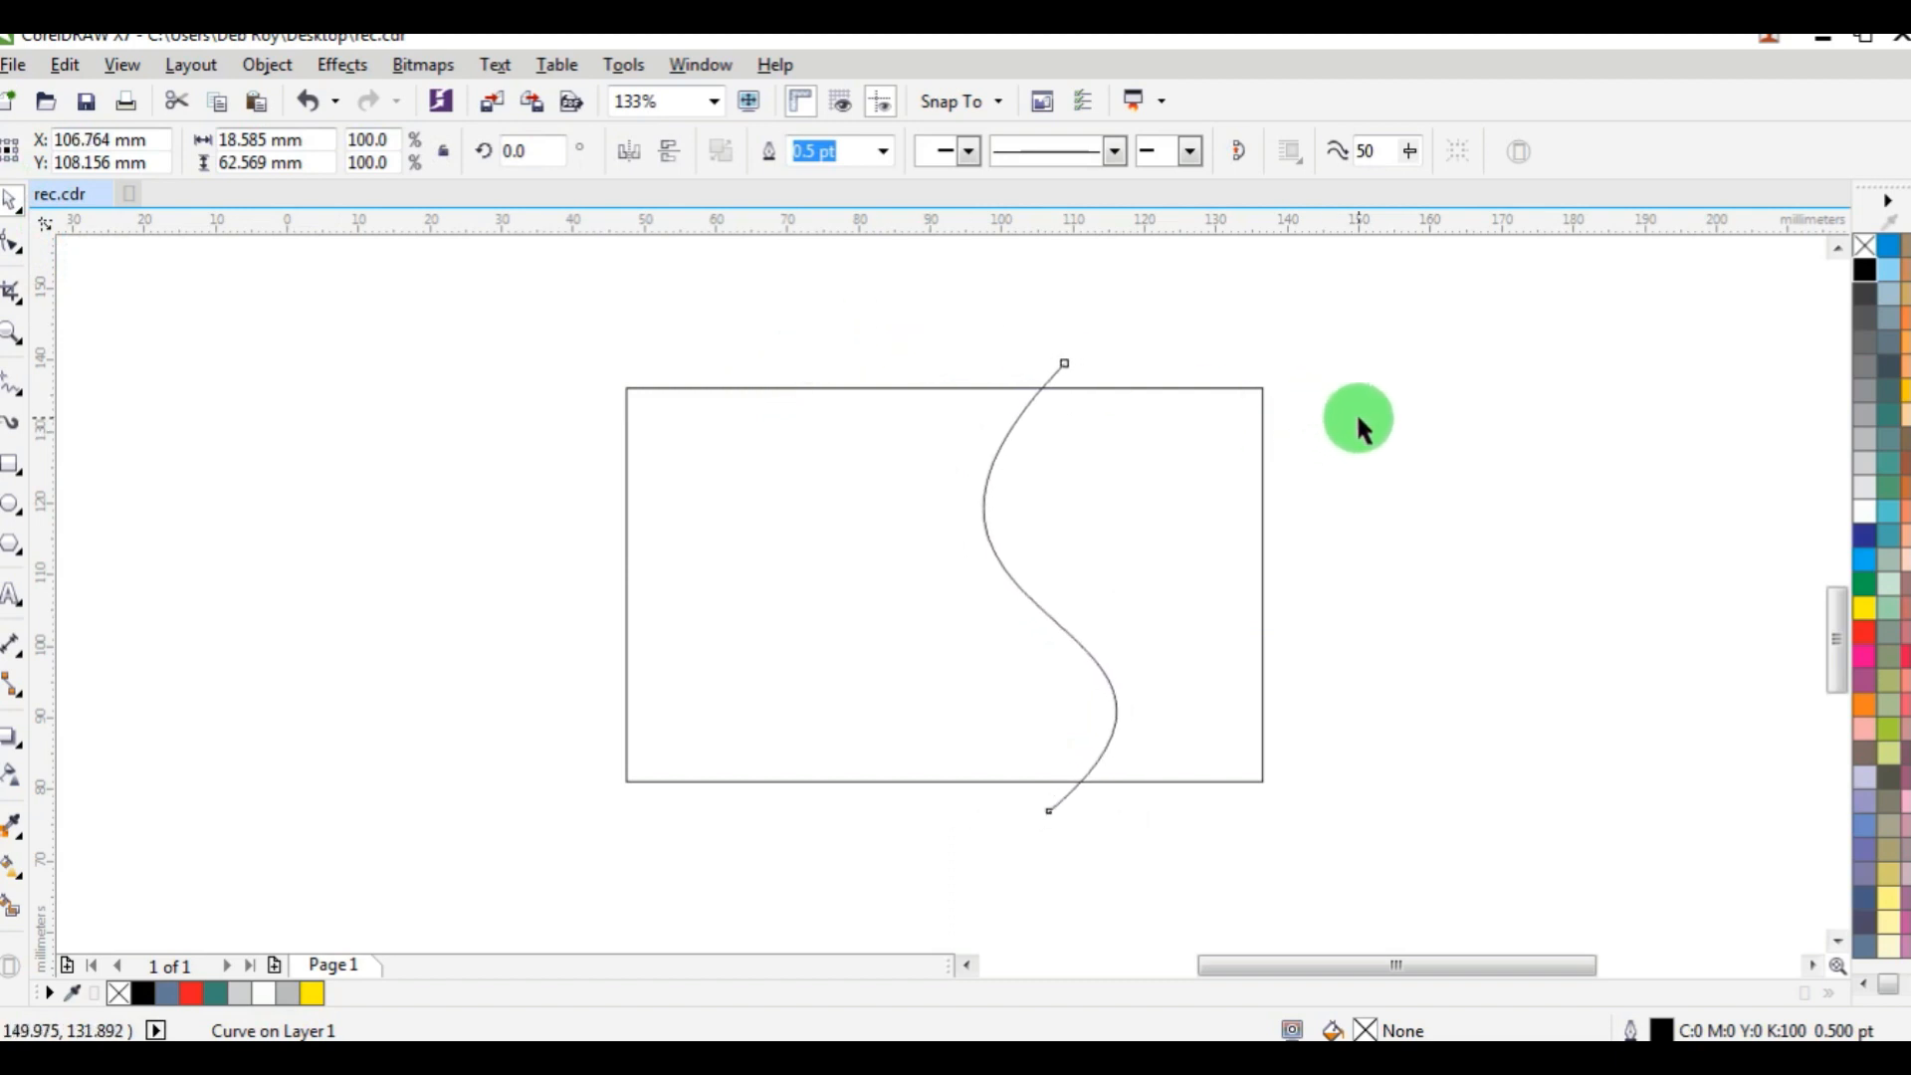
left_click(1360, 418)
Create a closed shape with Smart Fill from the rectangle area right of the S-curve, and remove its fill colour.
left_click(12, 907)
left_click(1125, 547)
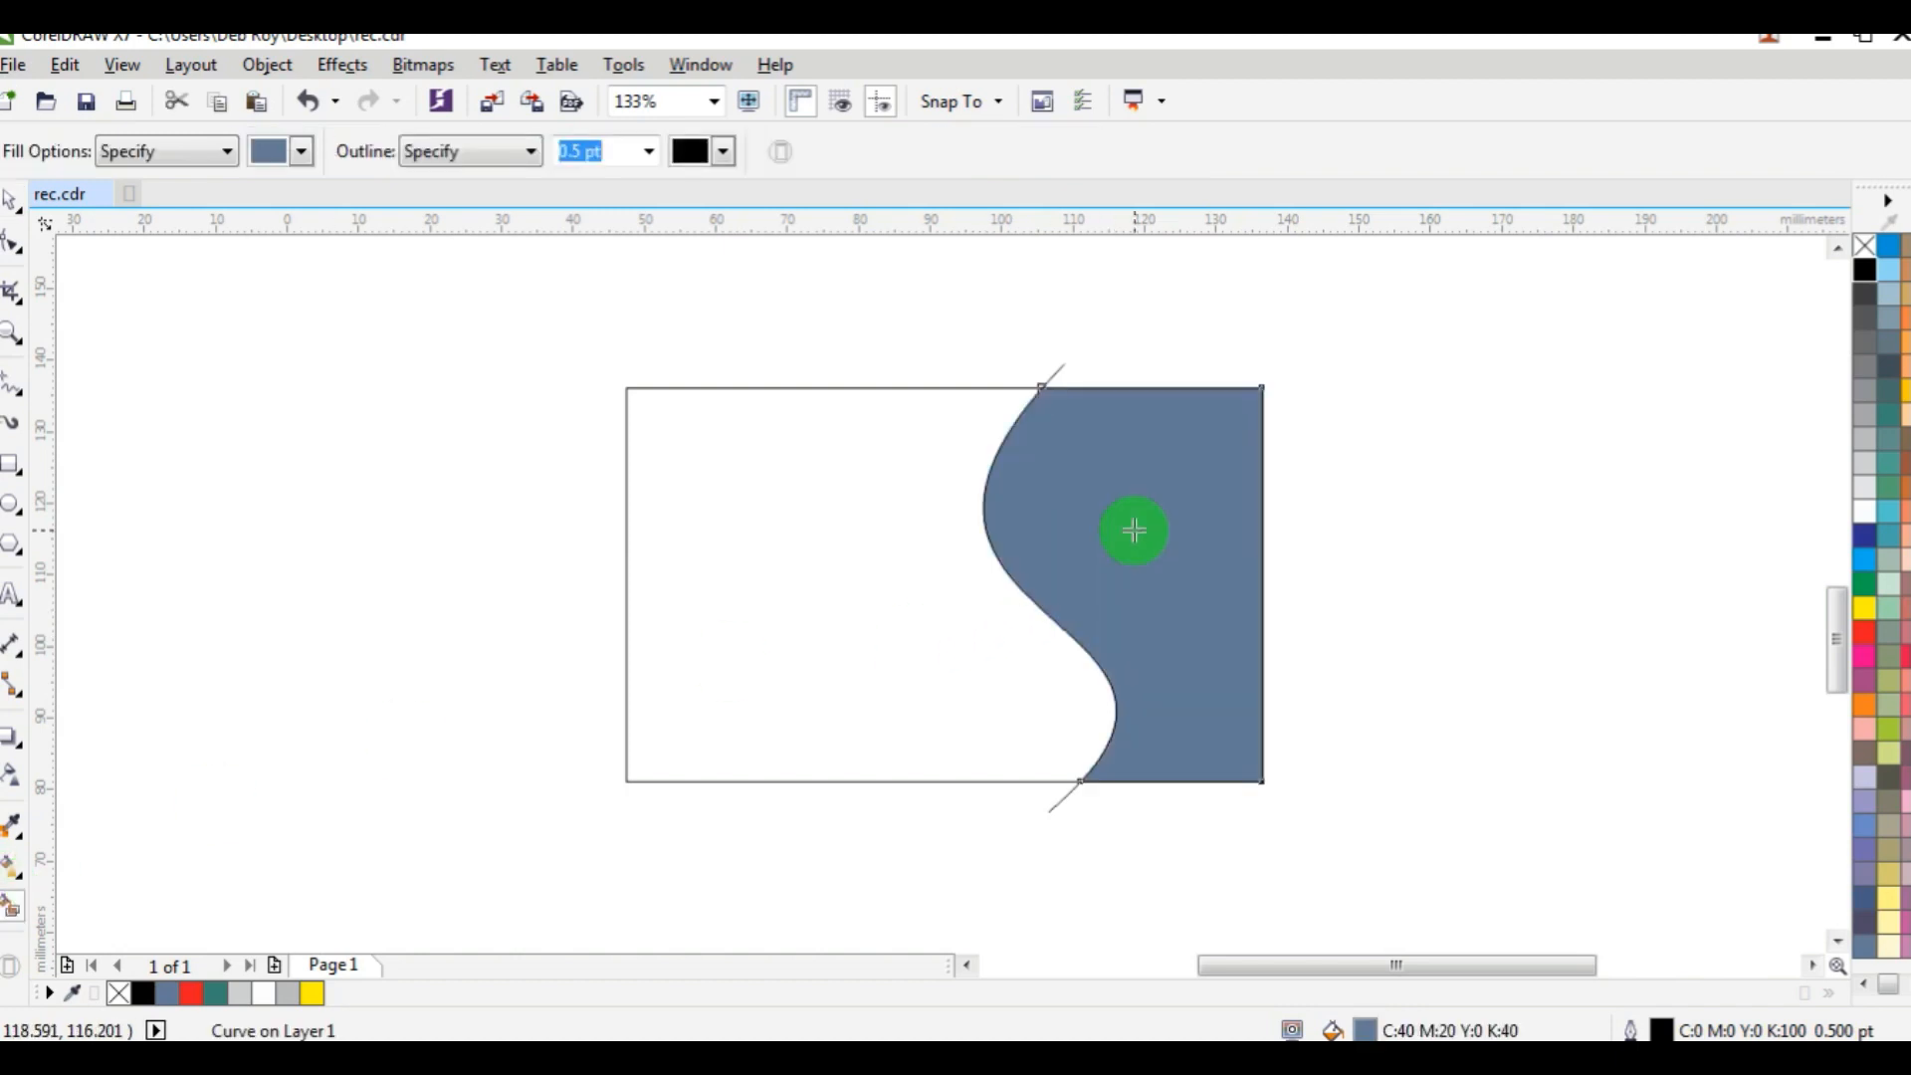
left_click(1866, 249)
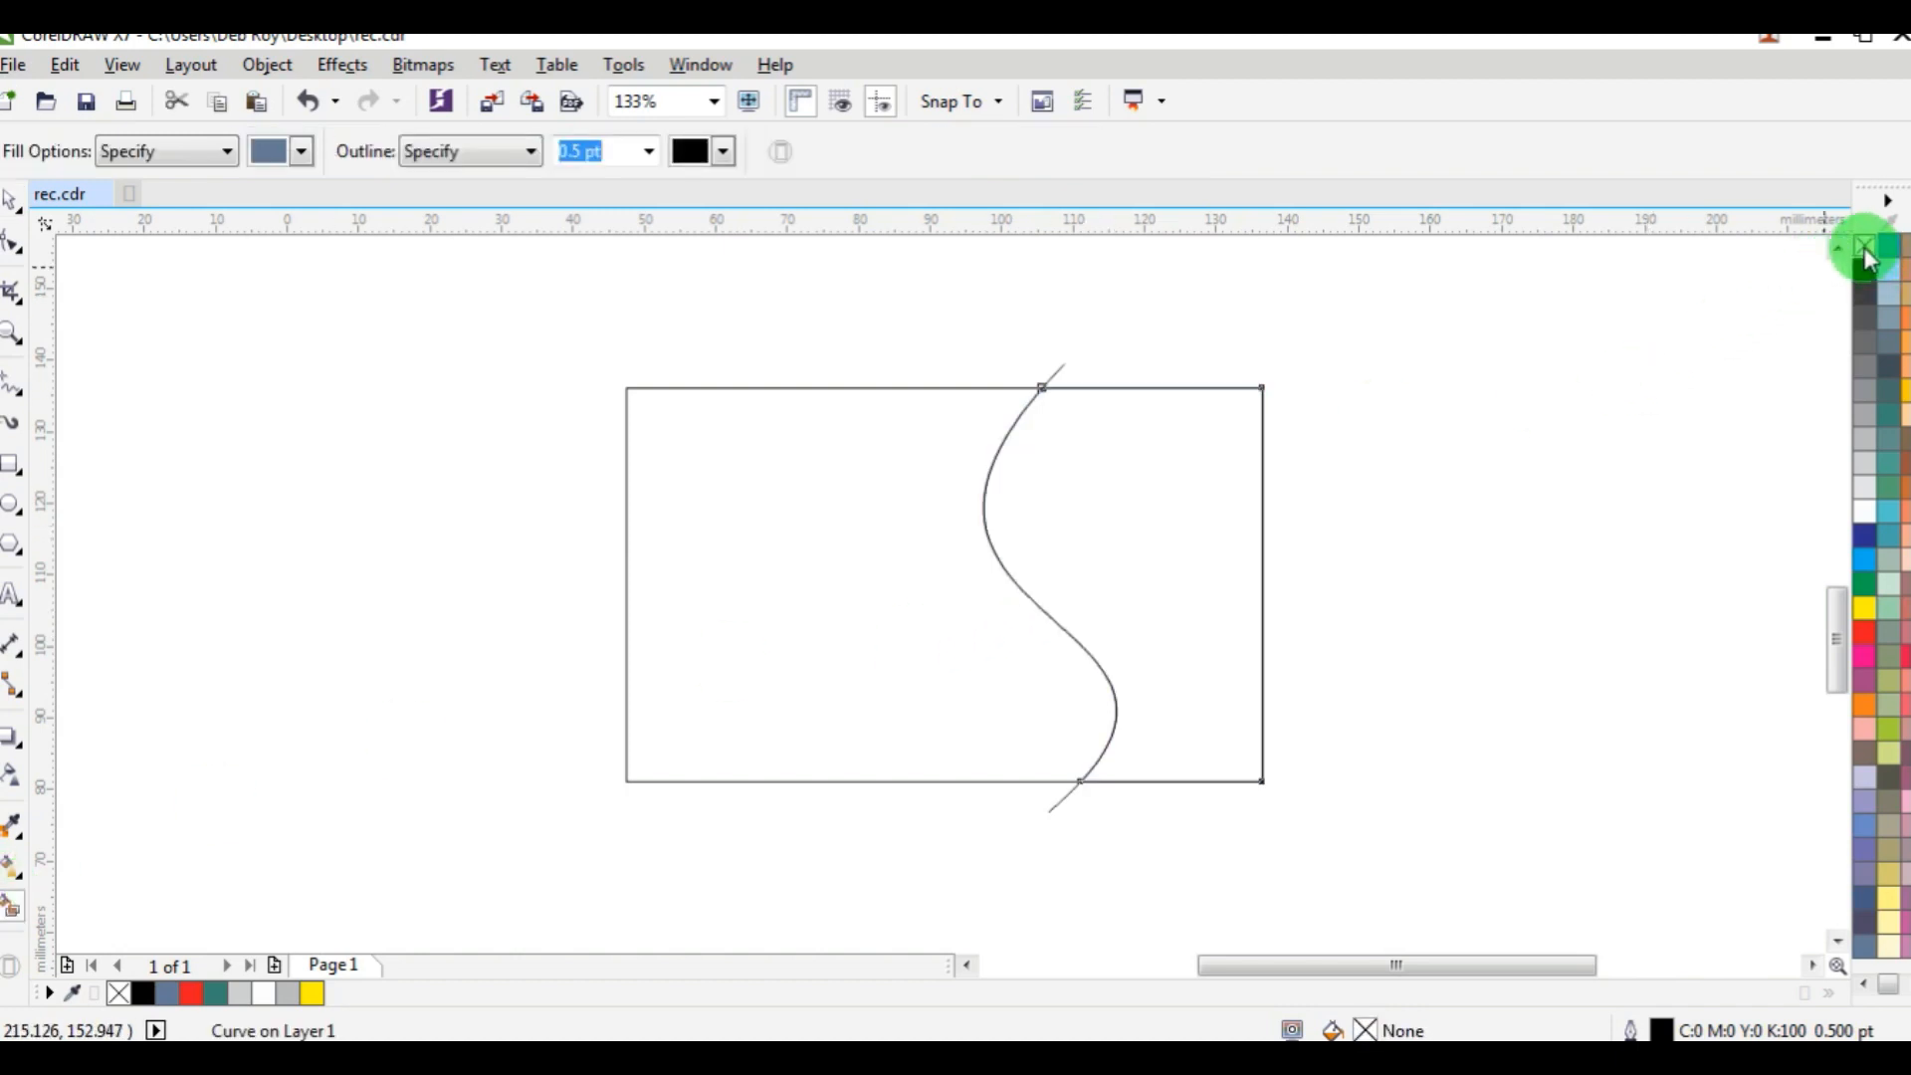
Delete the original S-curve line that extends beyond the rectangle.
left_click(12, 202)
left_click(1135, 375)
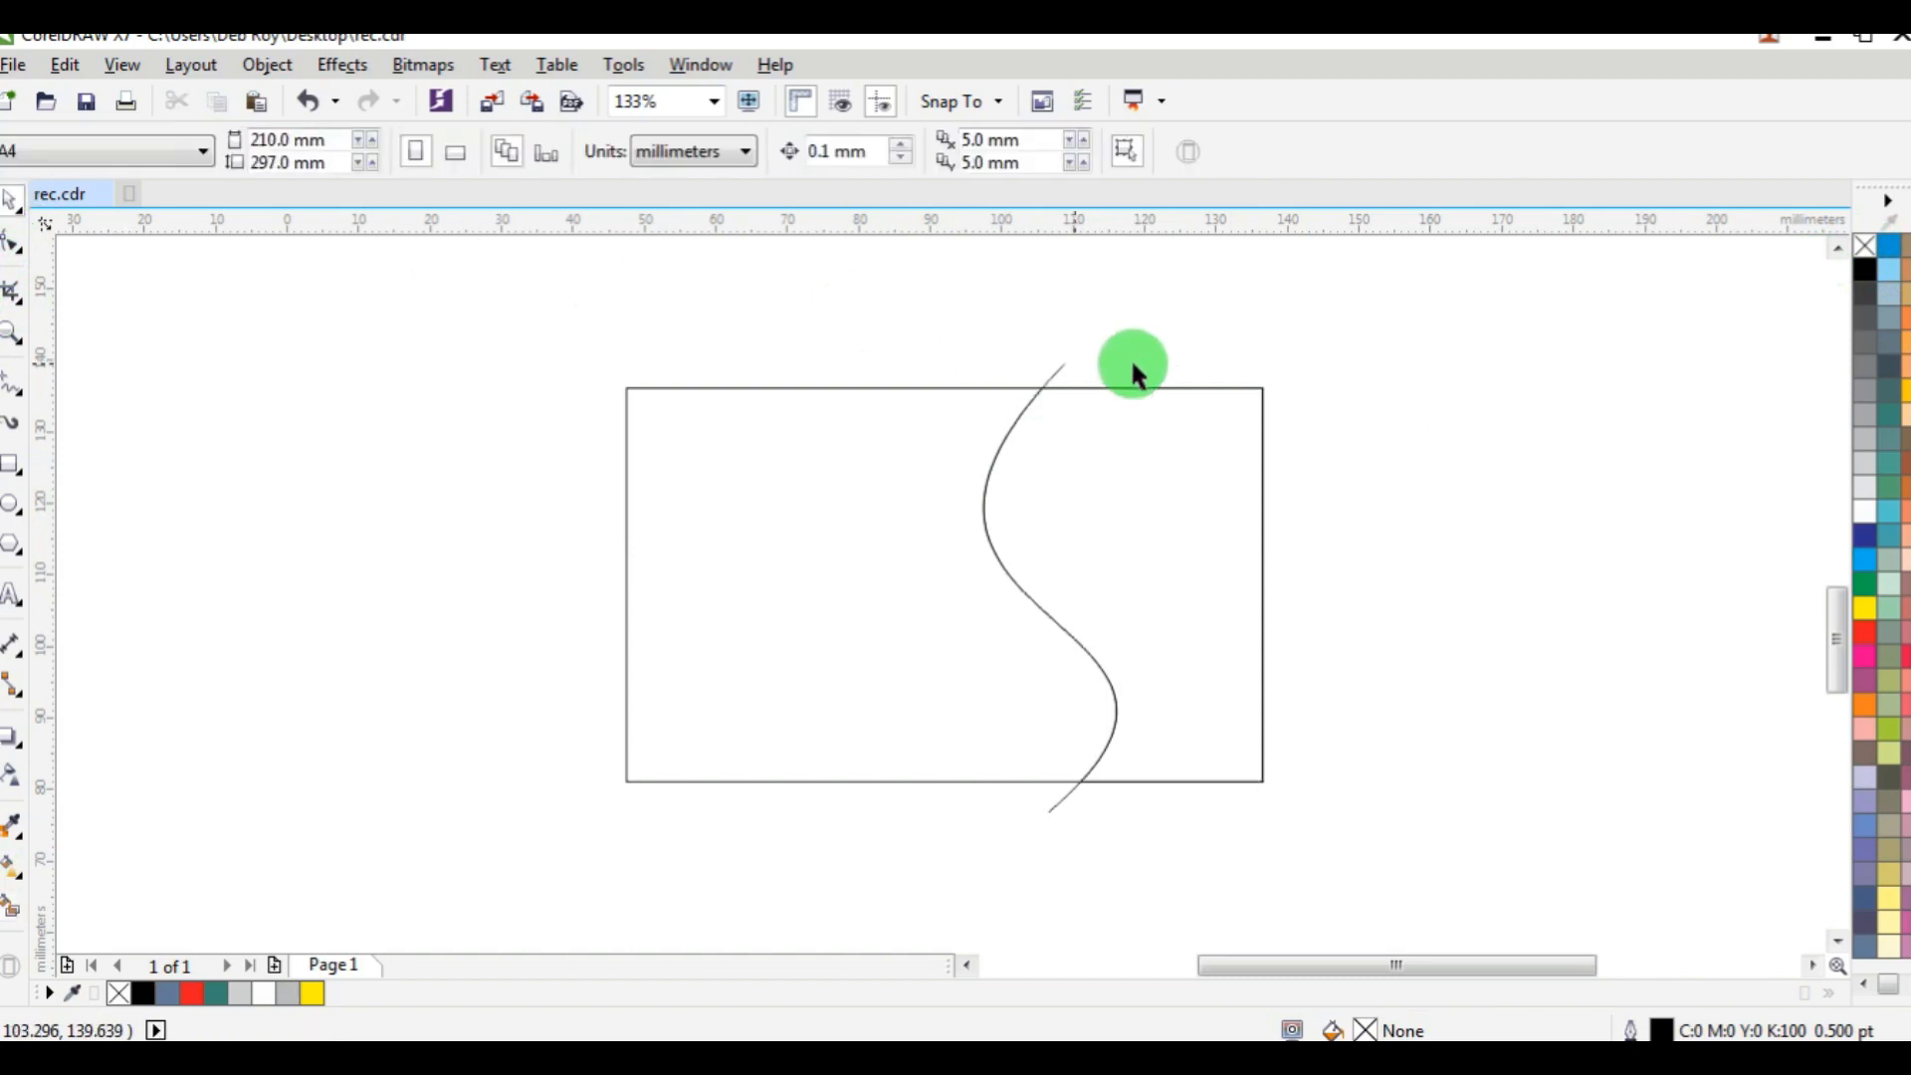
left_click(1061, 371)
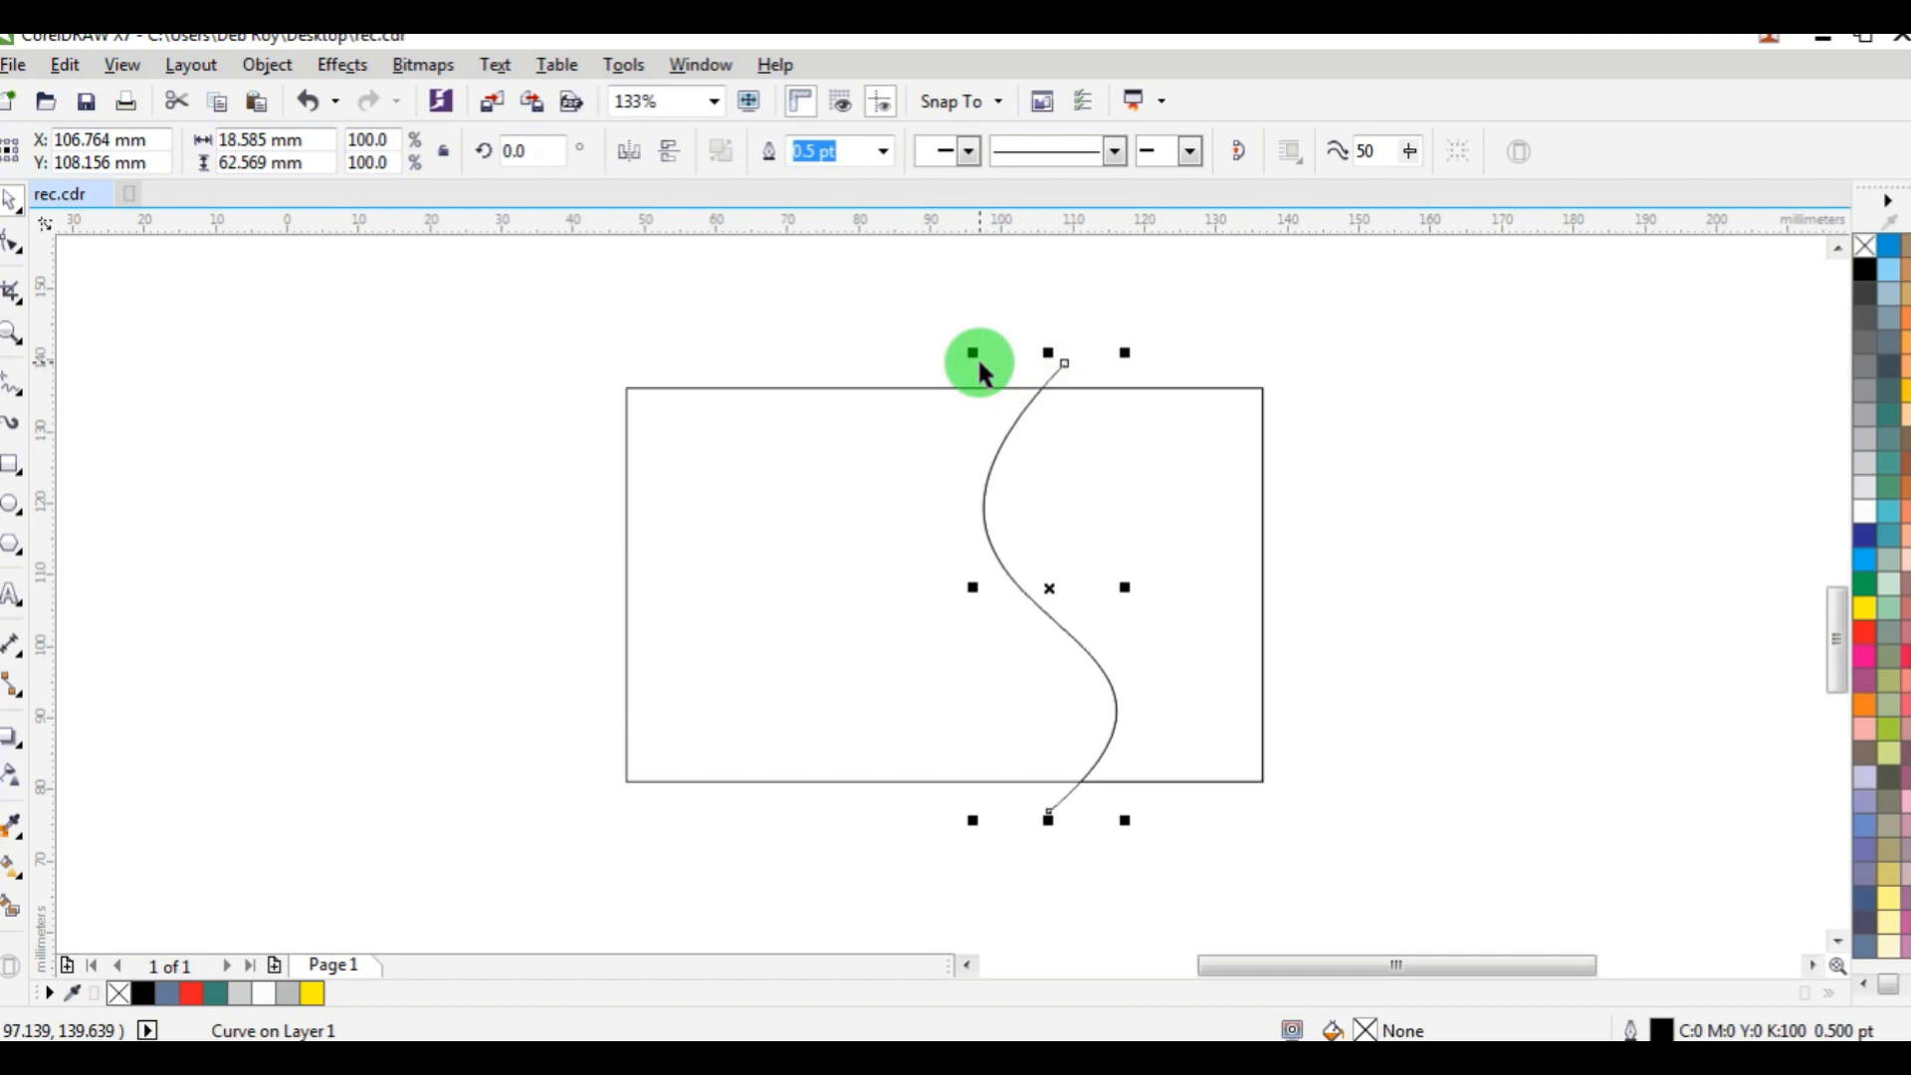
left_click(646, 363)
Draw a near-vertical line about 46 mm long from above the rectangle's top edge, right of the S-curve, and convert it to a curve.
left_click(12, 383)
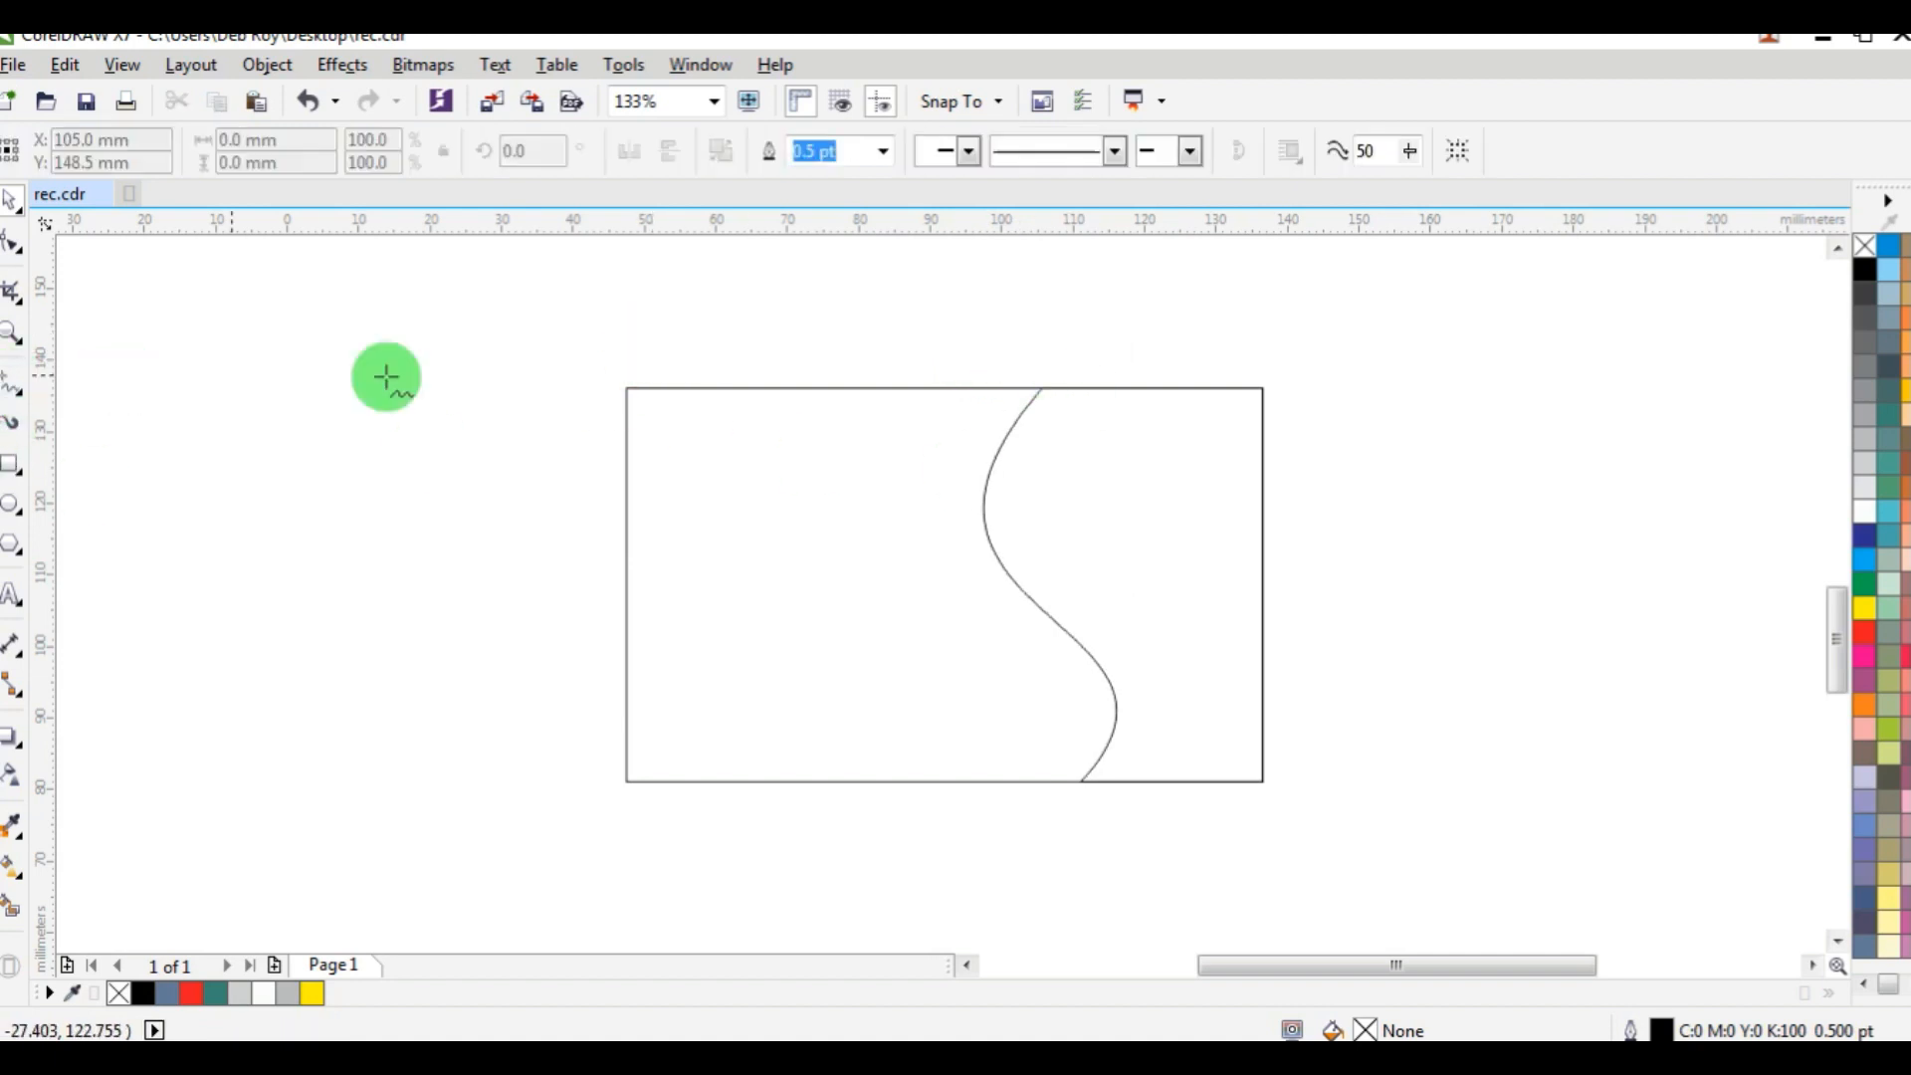
left_click(1136, 359)
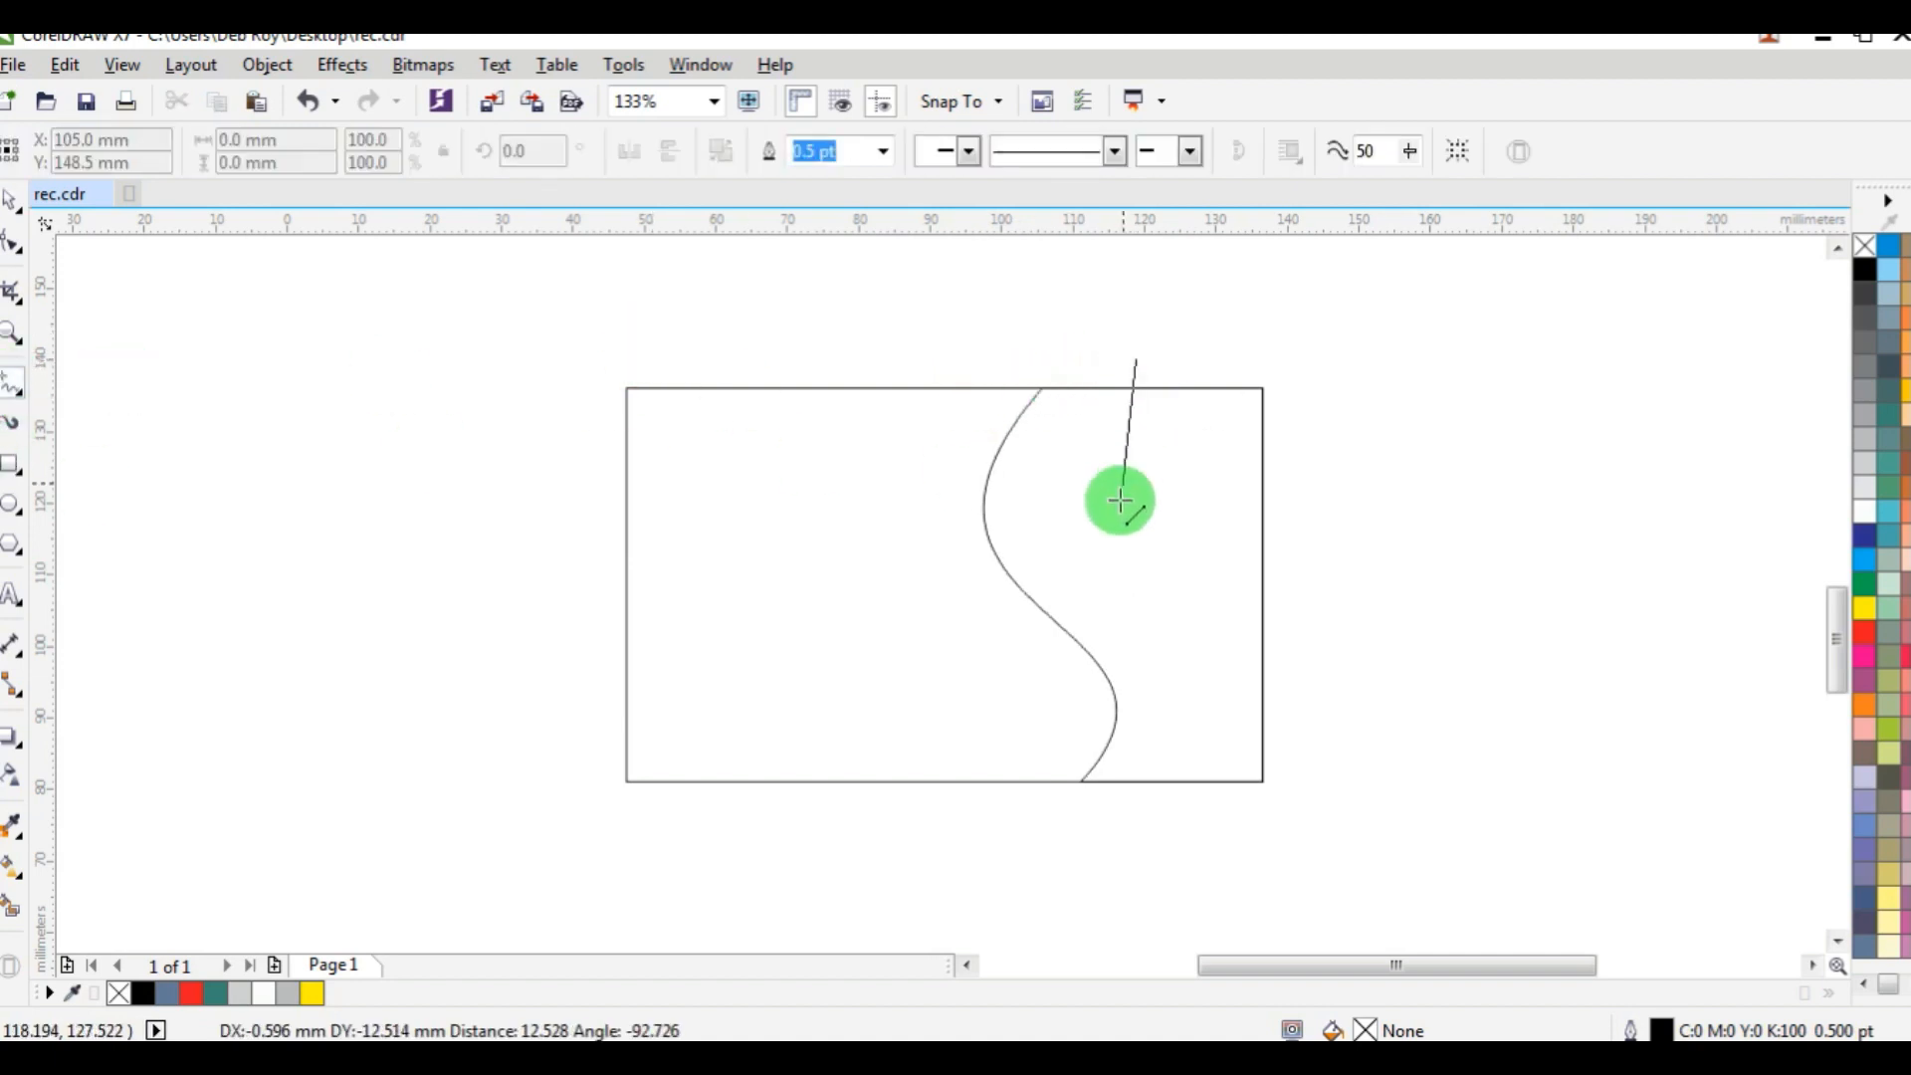
left_click(1144, 690)
left_click(11, 245)
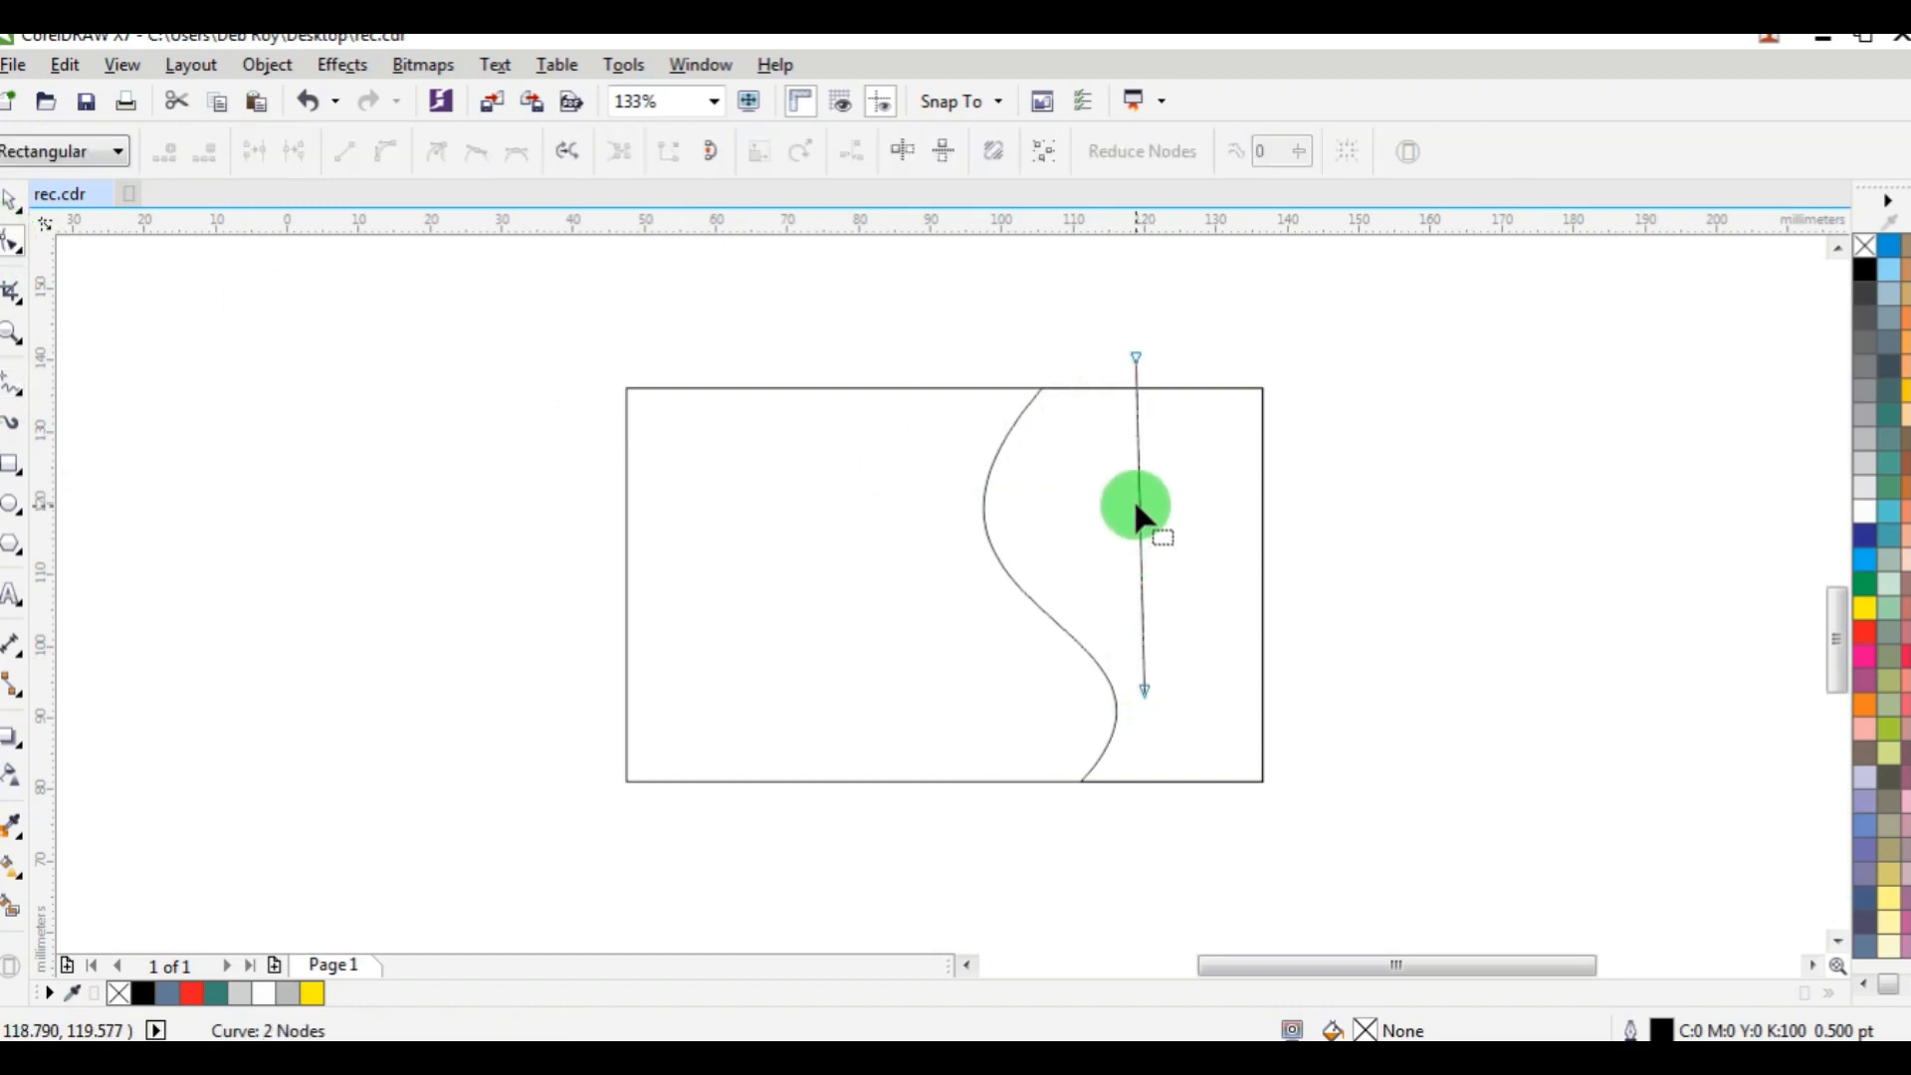
left_click(1136, 509)
left_click(387, 153)
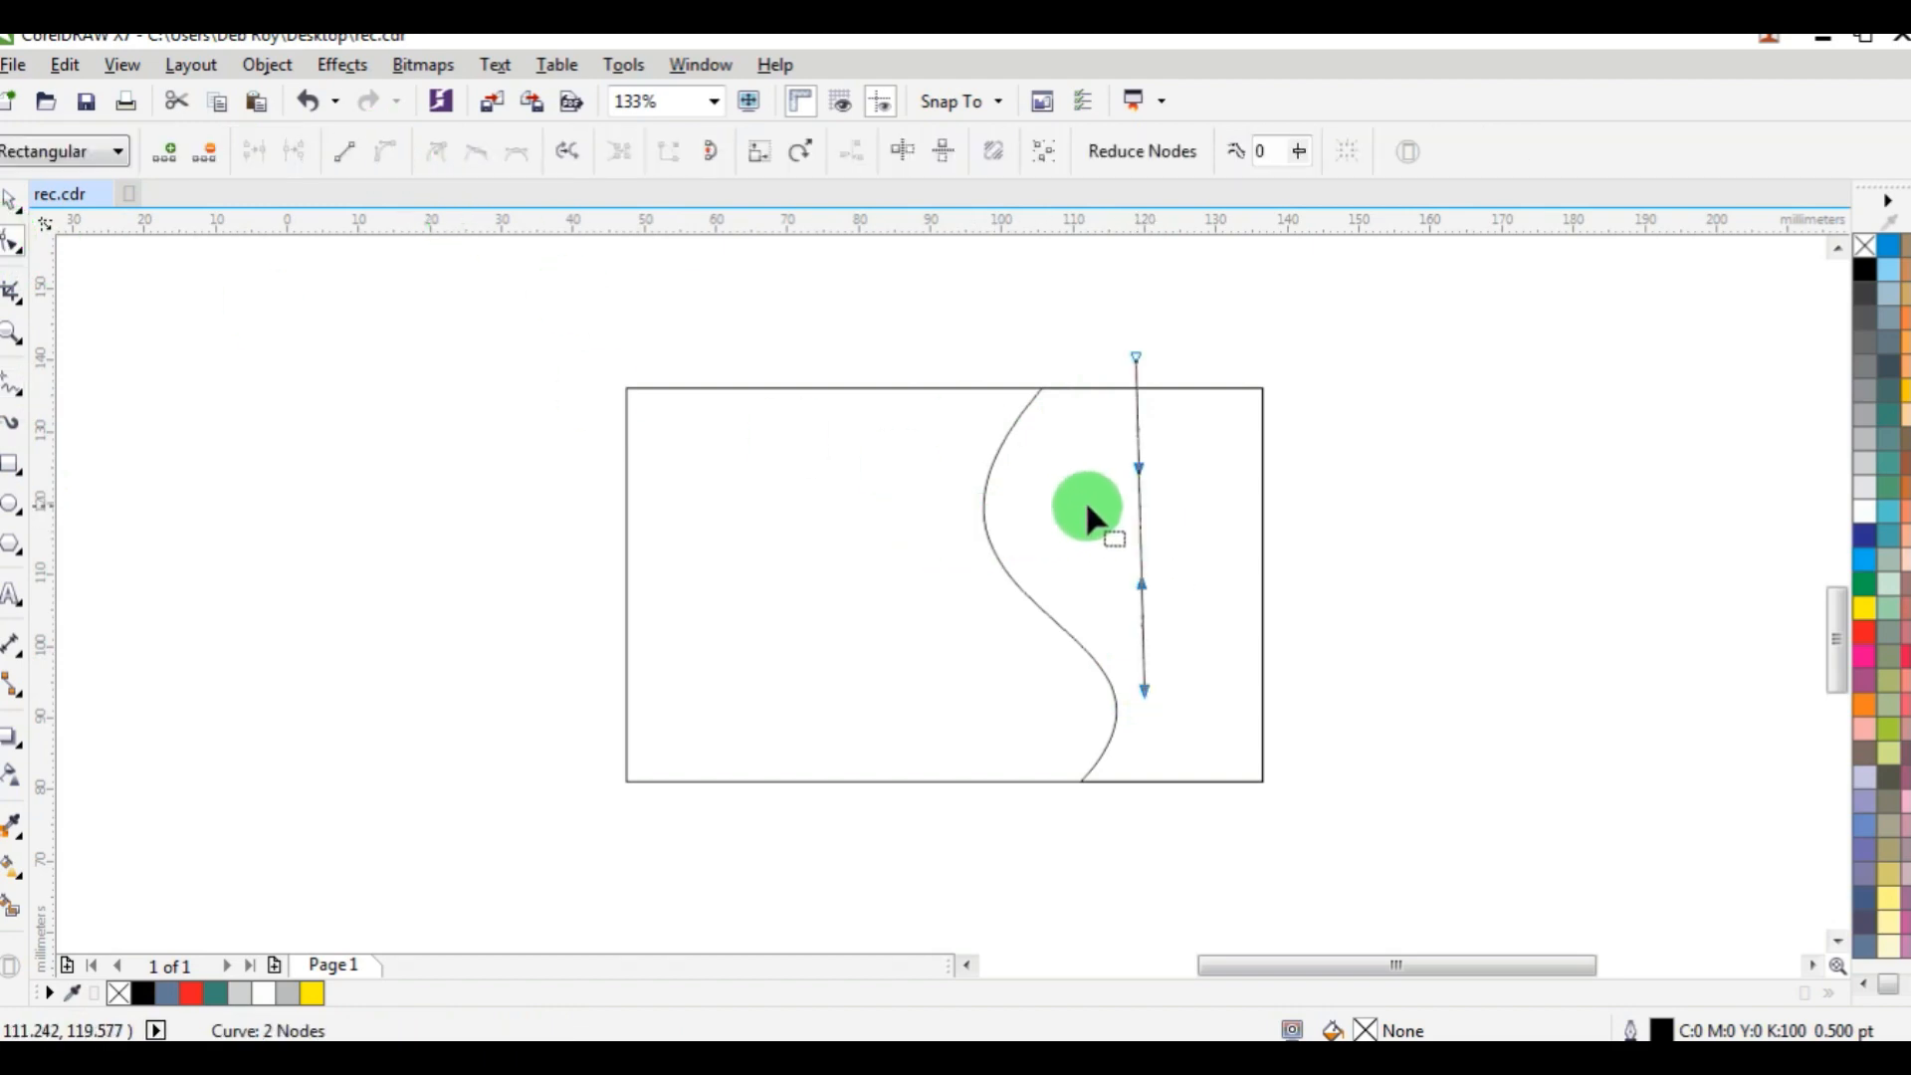
Shape the new line into an S-curve that runs alongside the first one, ending inside the rectangle, and deselect it.
left_click_drag(1139, 519, 1033, 493)
left_click_drag(1143, 694, 1270, 599)
left_click_drag(1168, 674, 1132, 712)
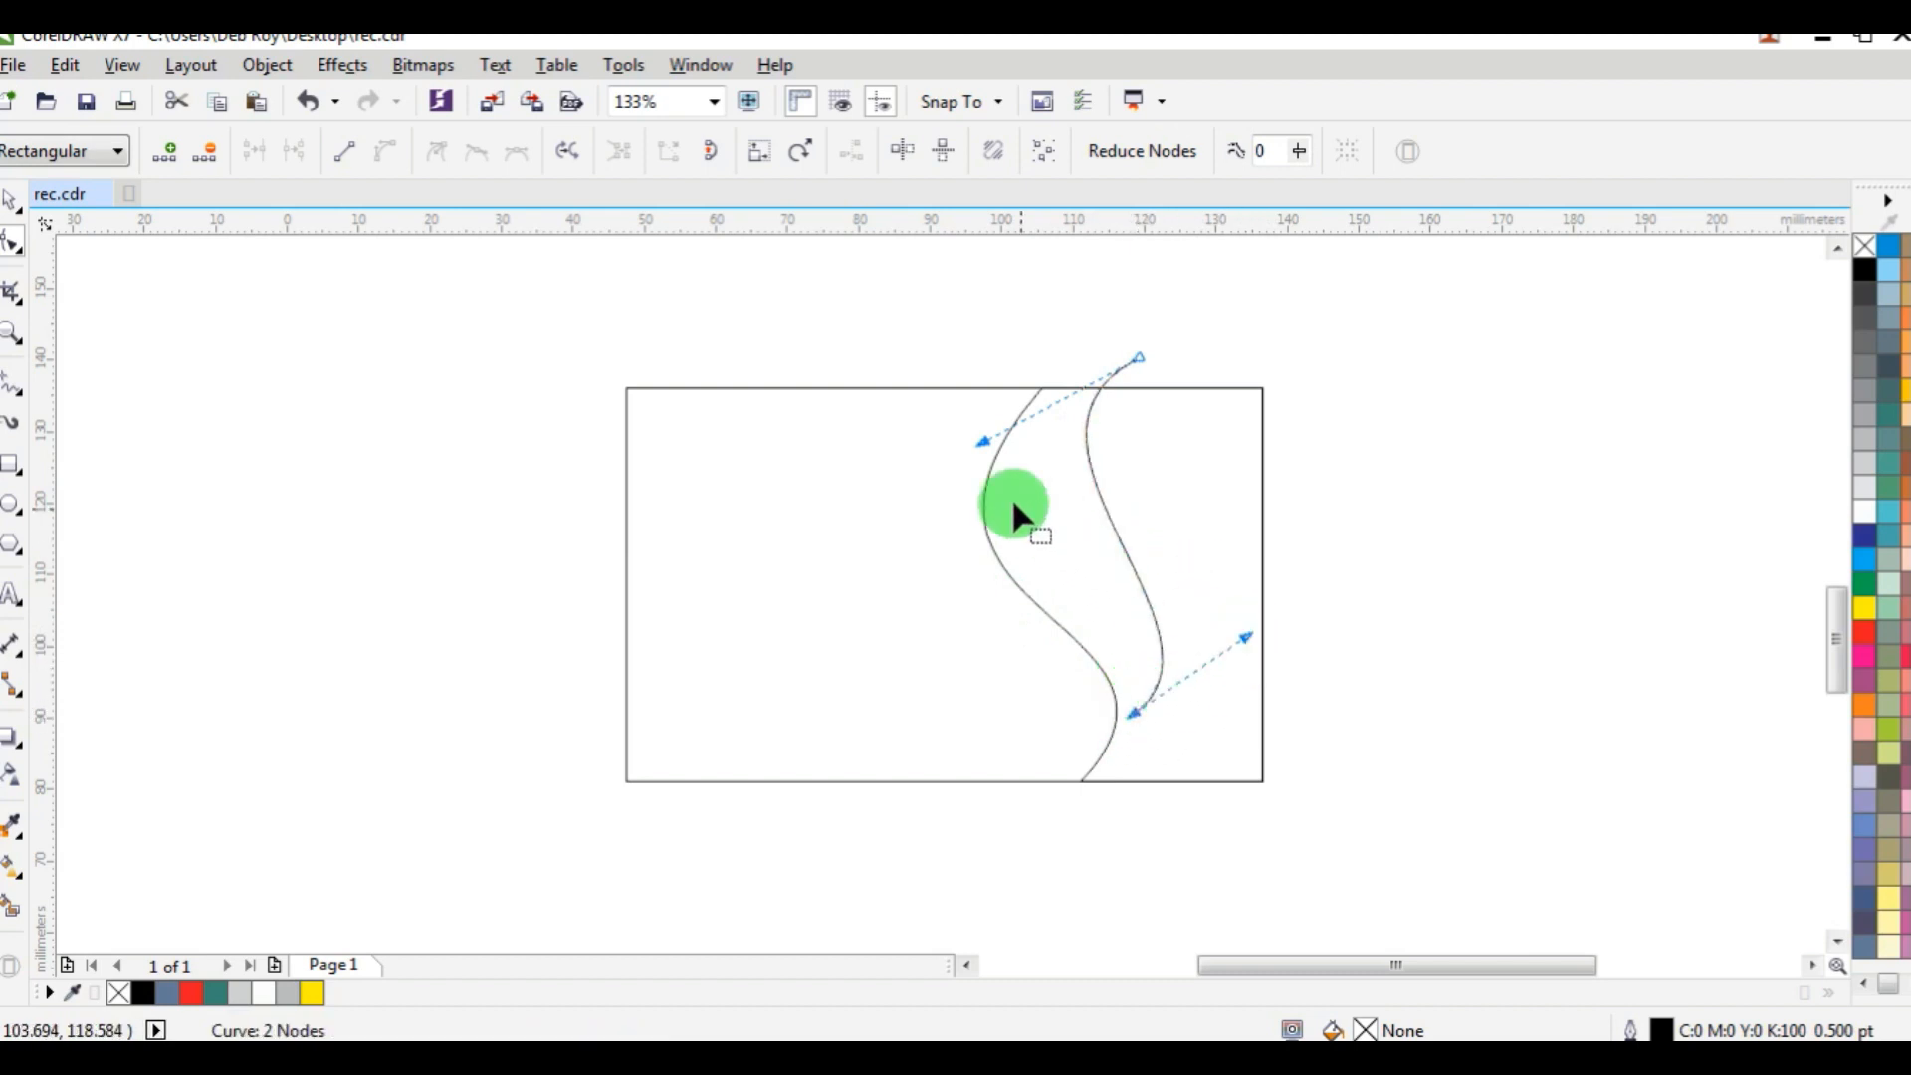
left_click_drag(981, 448, 818, 558)
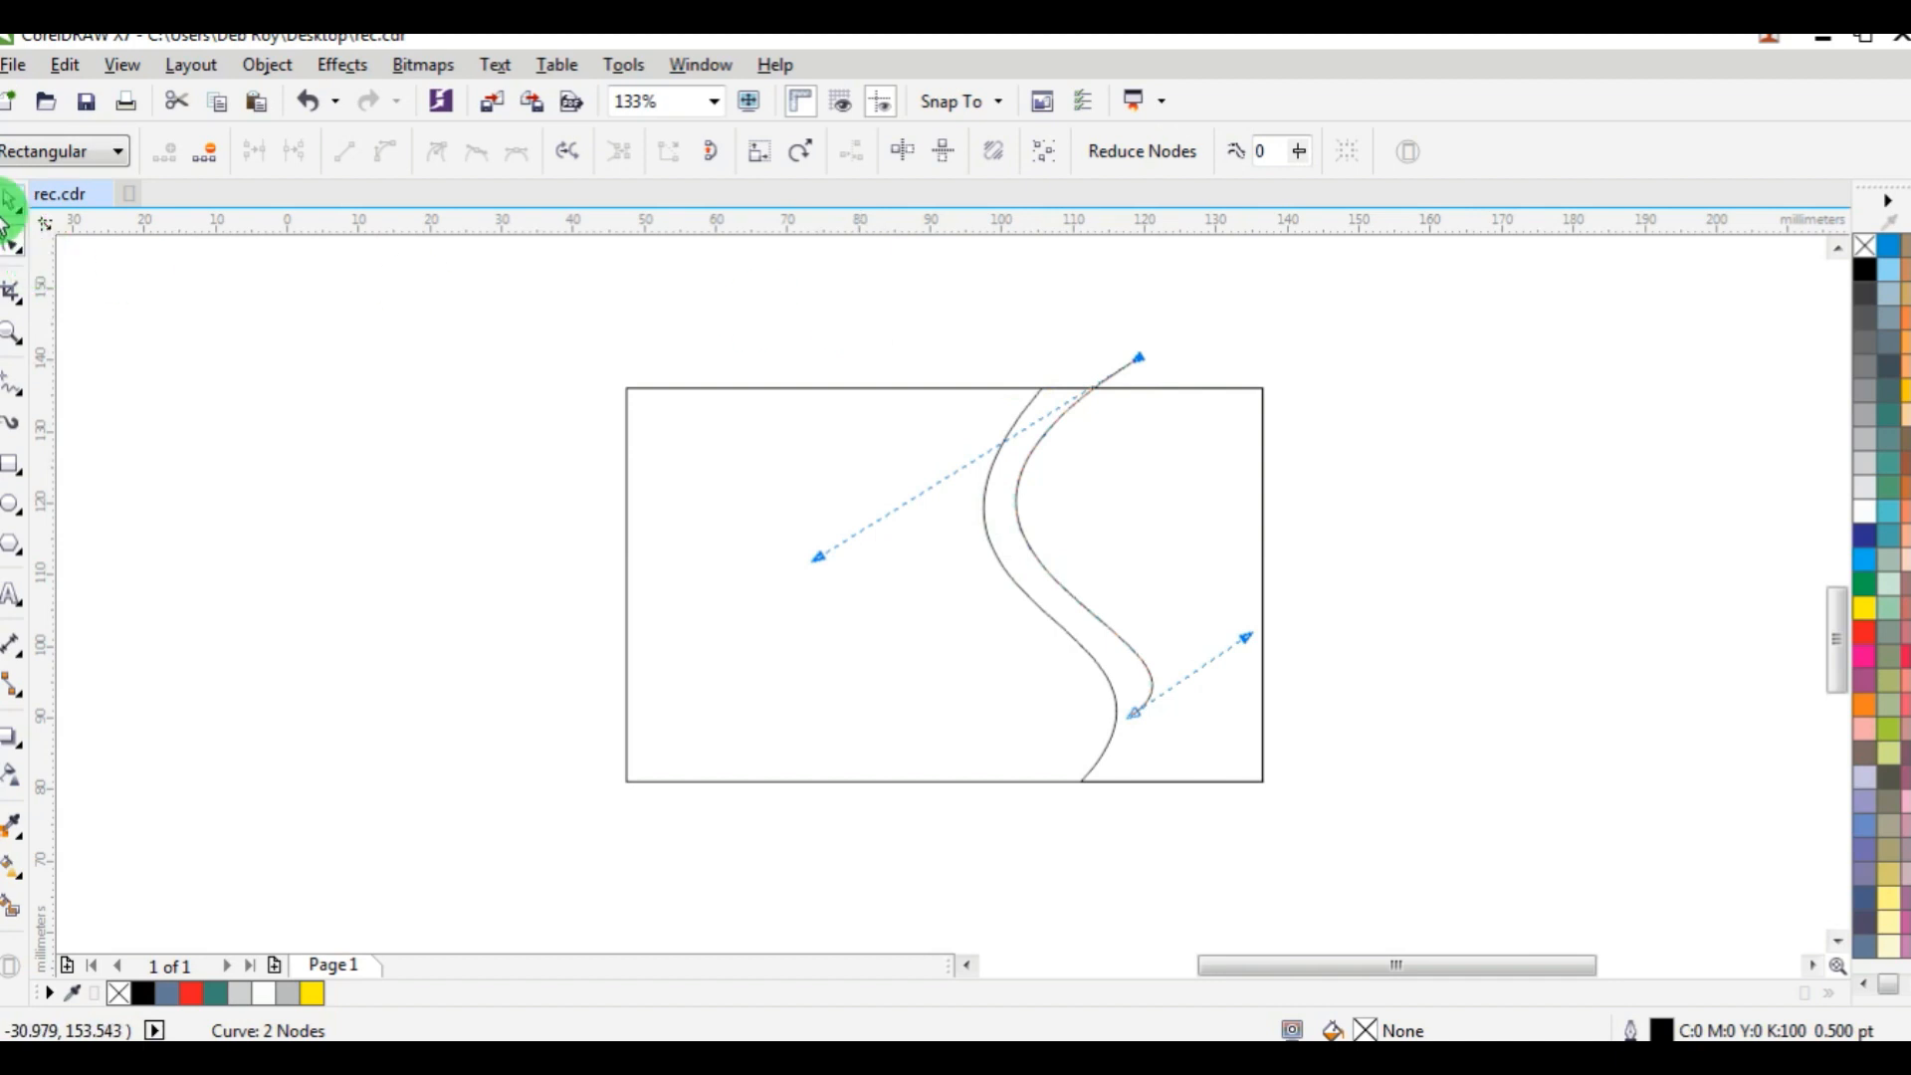
left_click(10, 202)
left_click(1370, 403)
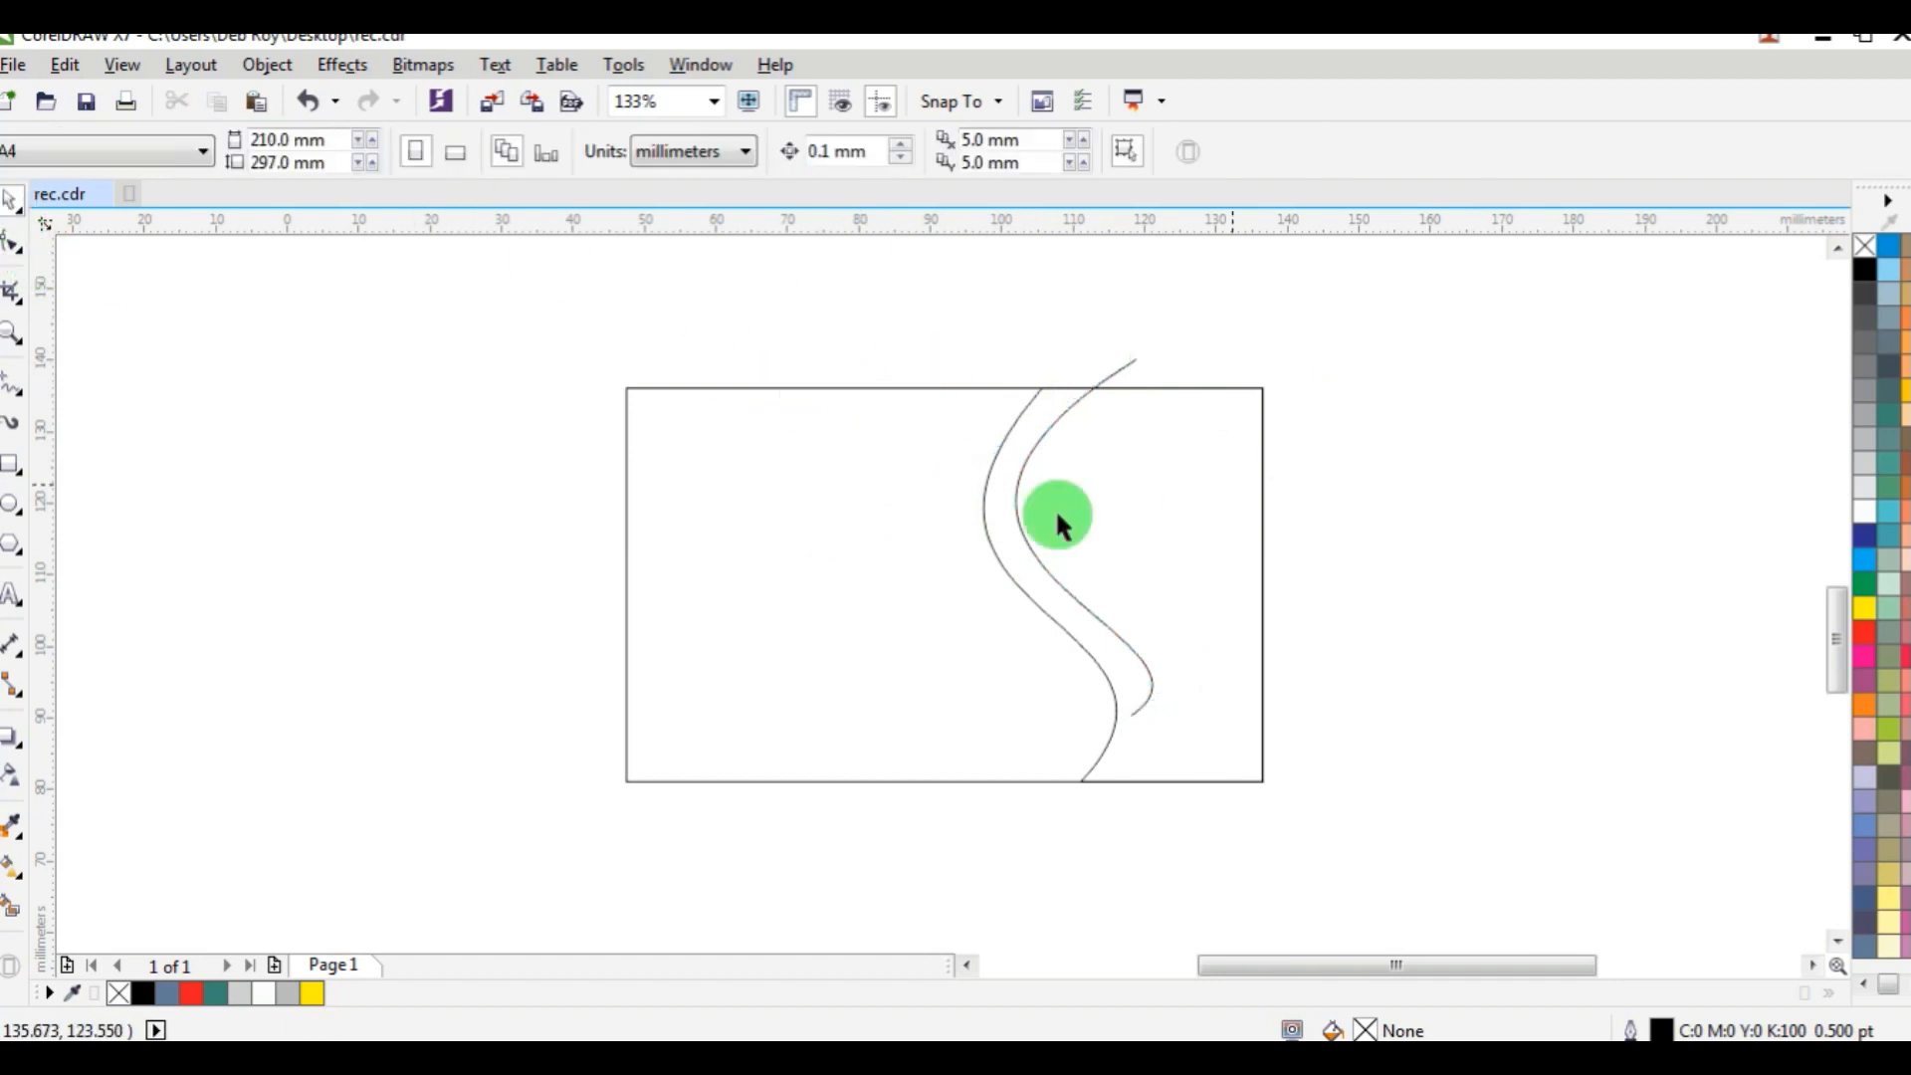
Draw a line about 50.6 mm long from above the top edge to the inner curve's lower end node, and convert it to a curve.
left_click(16, 391)
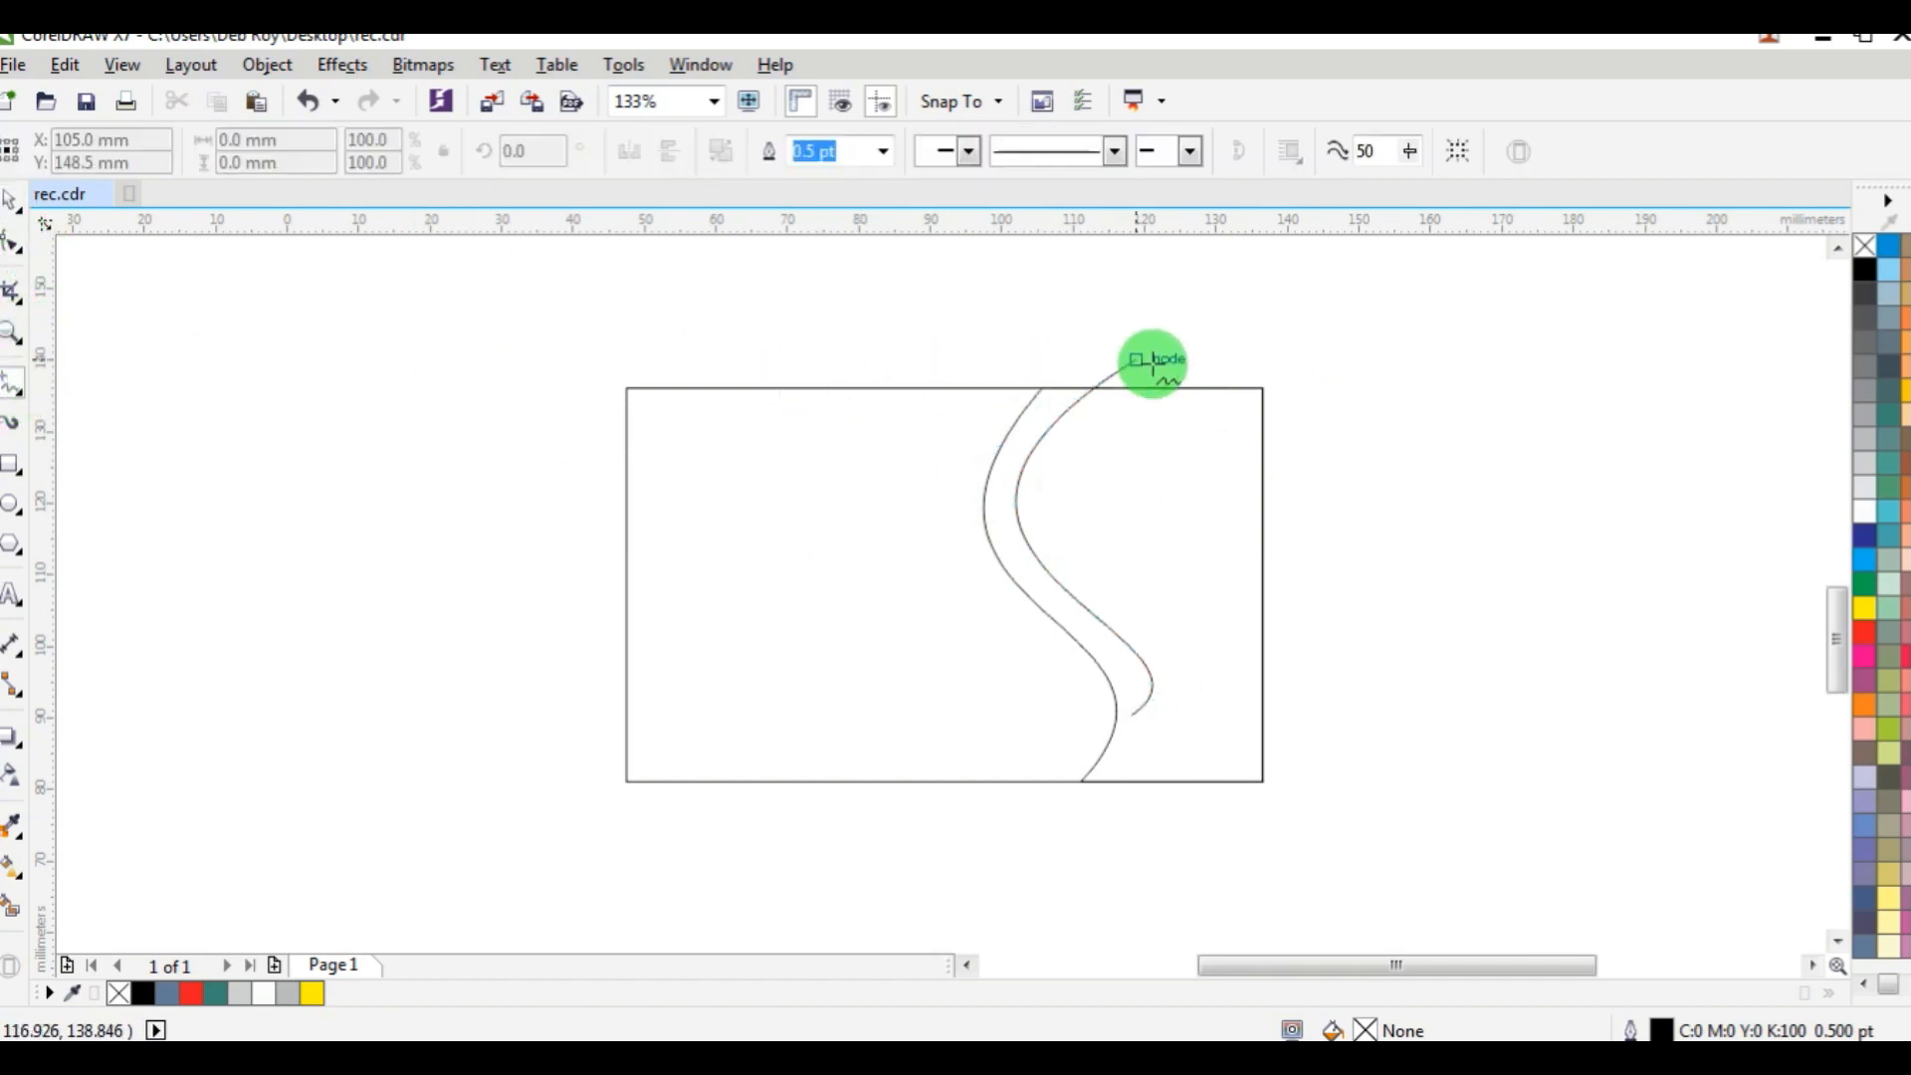
left_click(1203, 360)
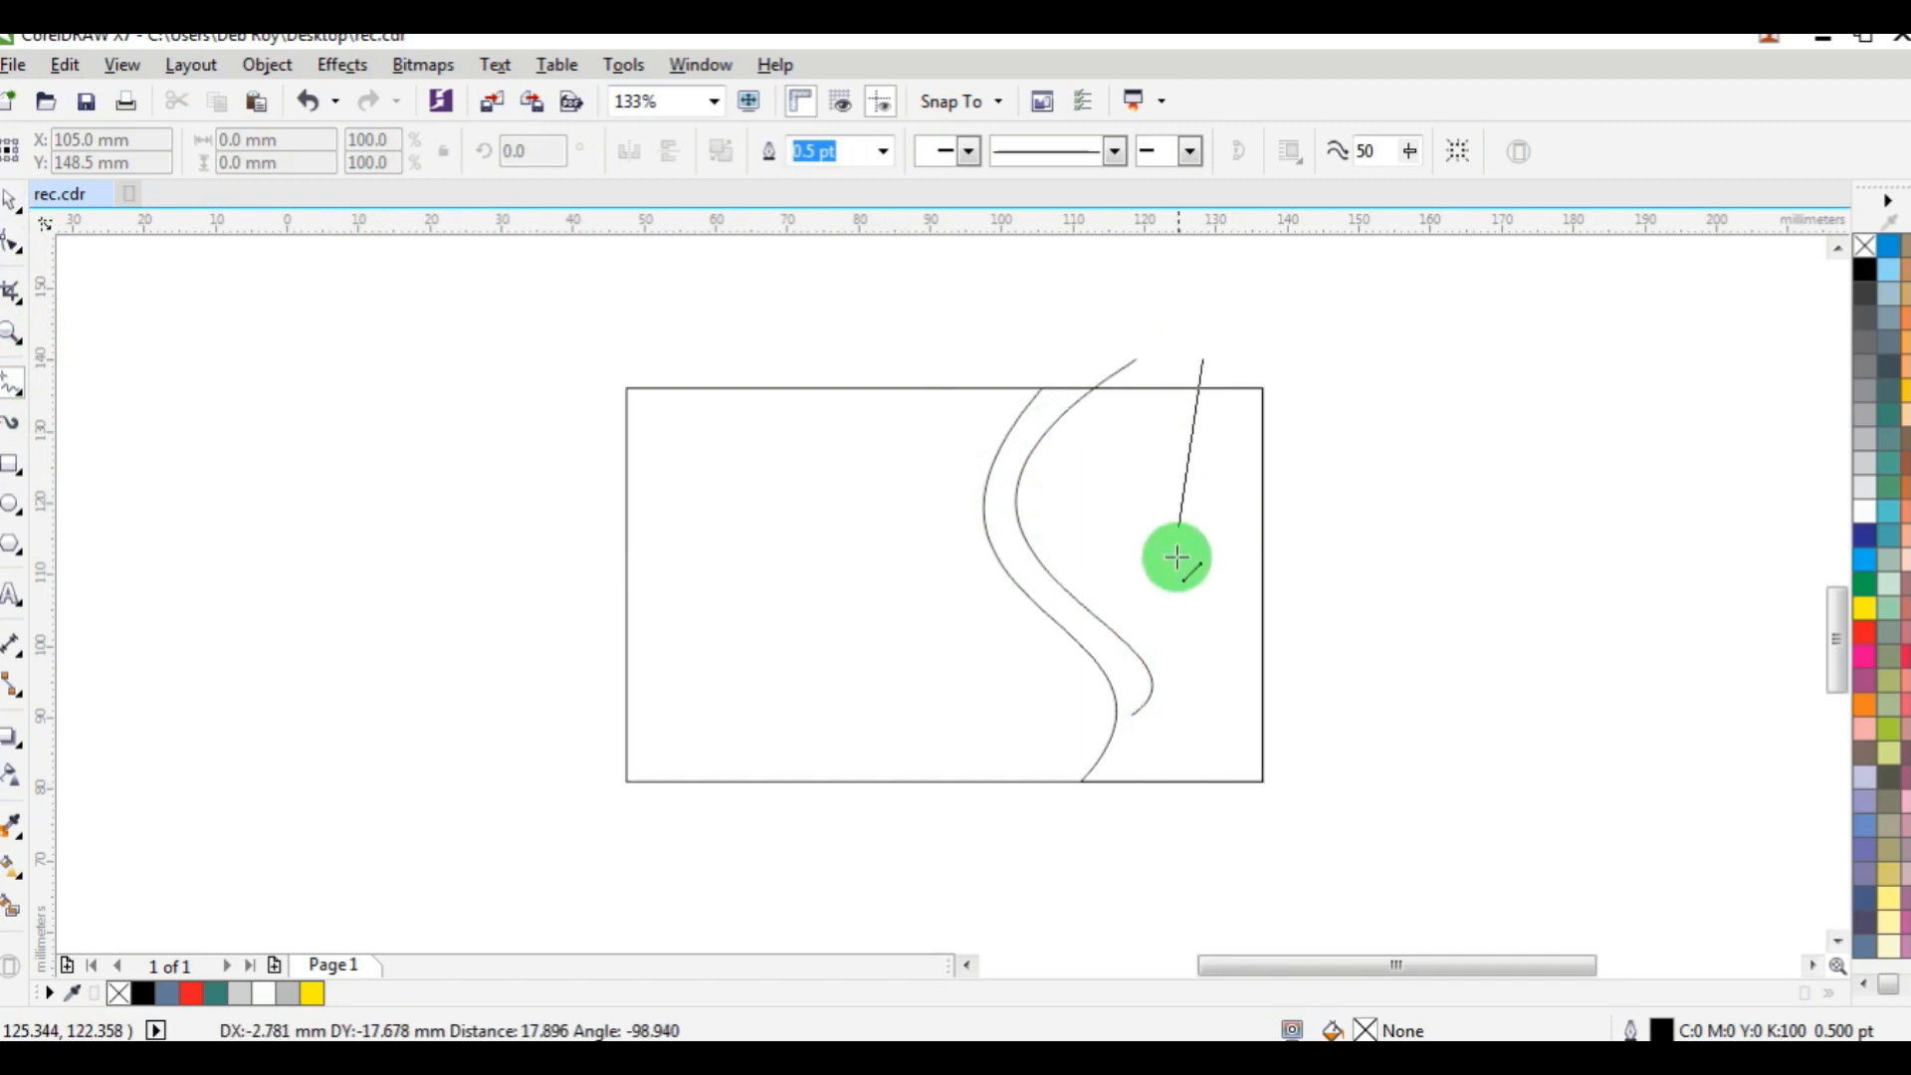
left_click(1137, 714)
left_click(10, 247)
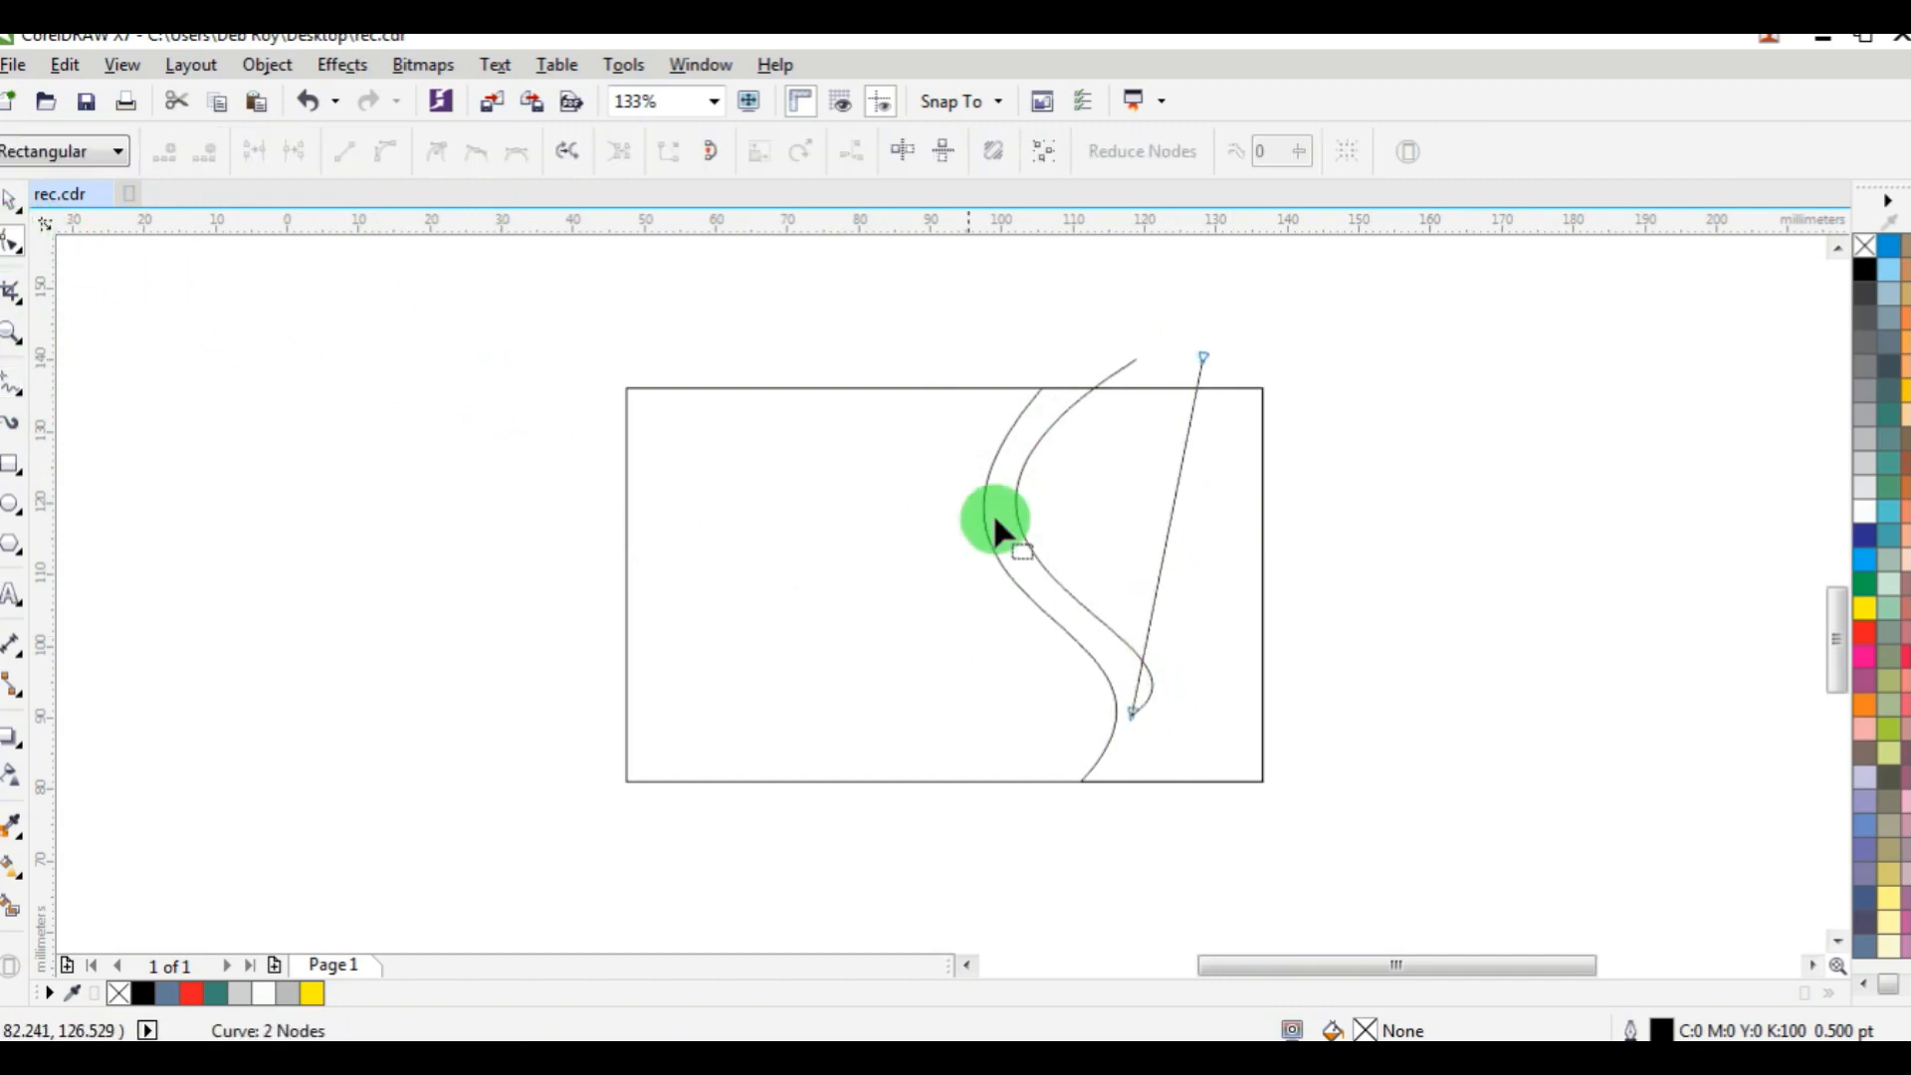
left_click(1160, 589)
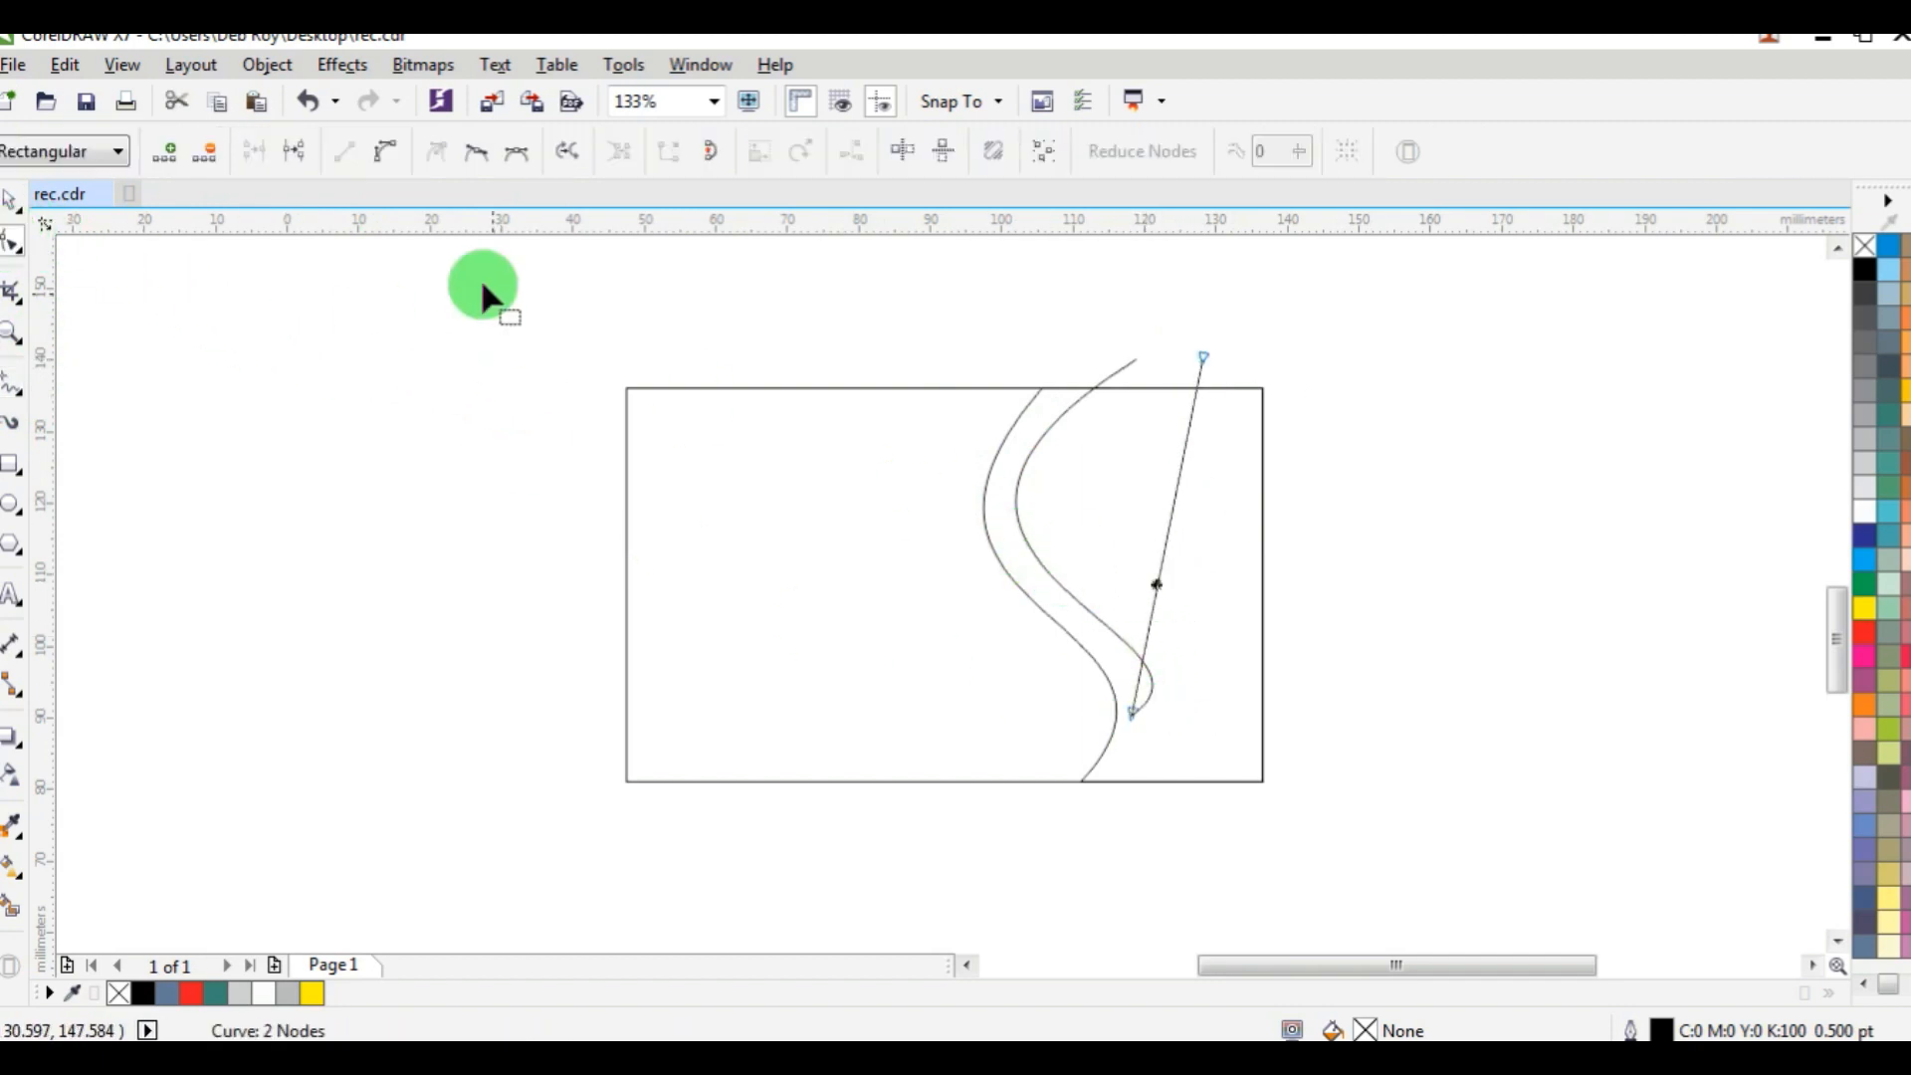
left_click(384, 151)
Shape the third line into an S-curve that forms a tapering band with the second curve, and deselect it.
left_click_drag(1153, 563, 1194, 657)
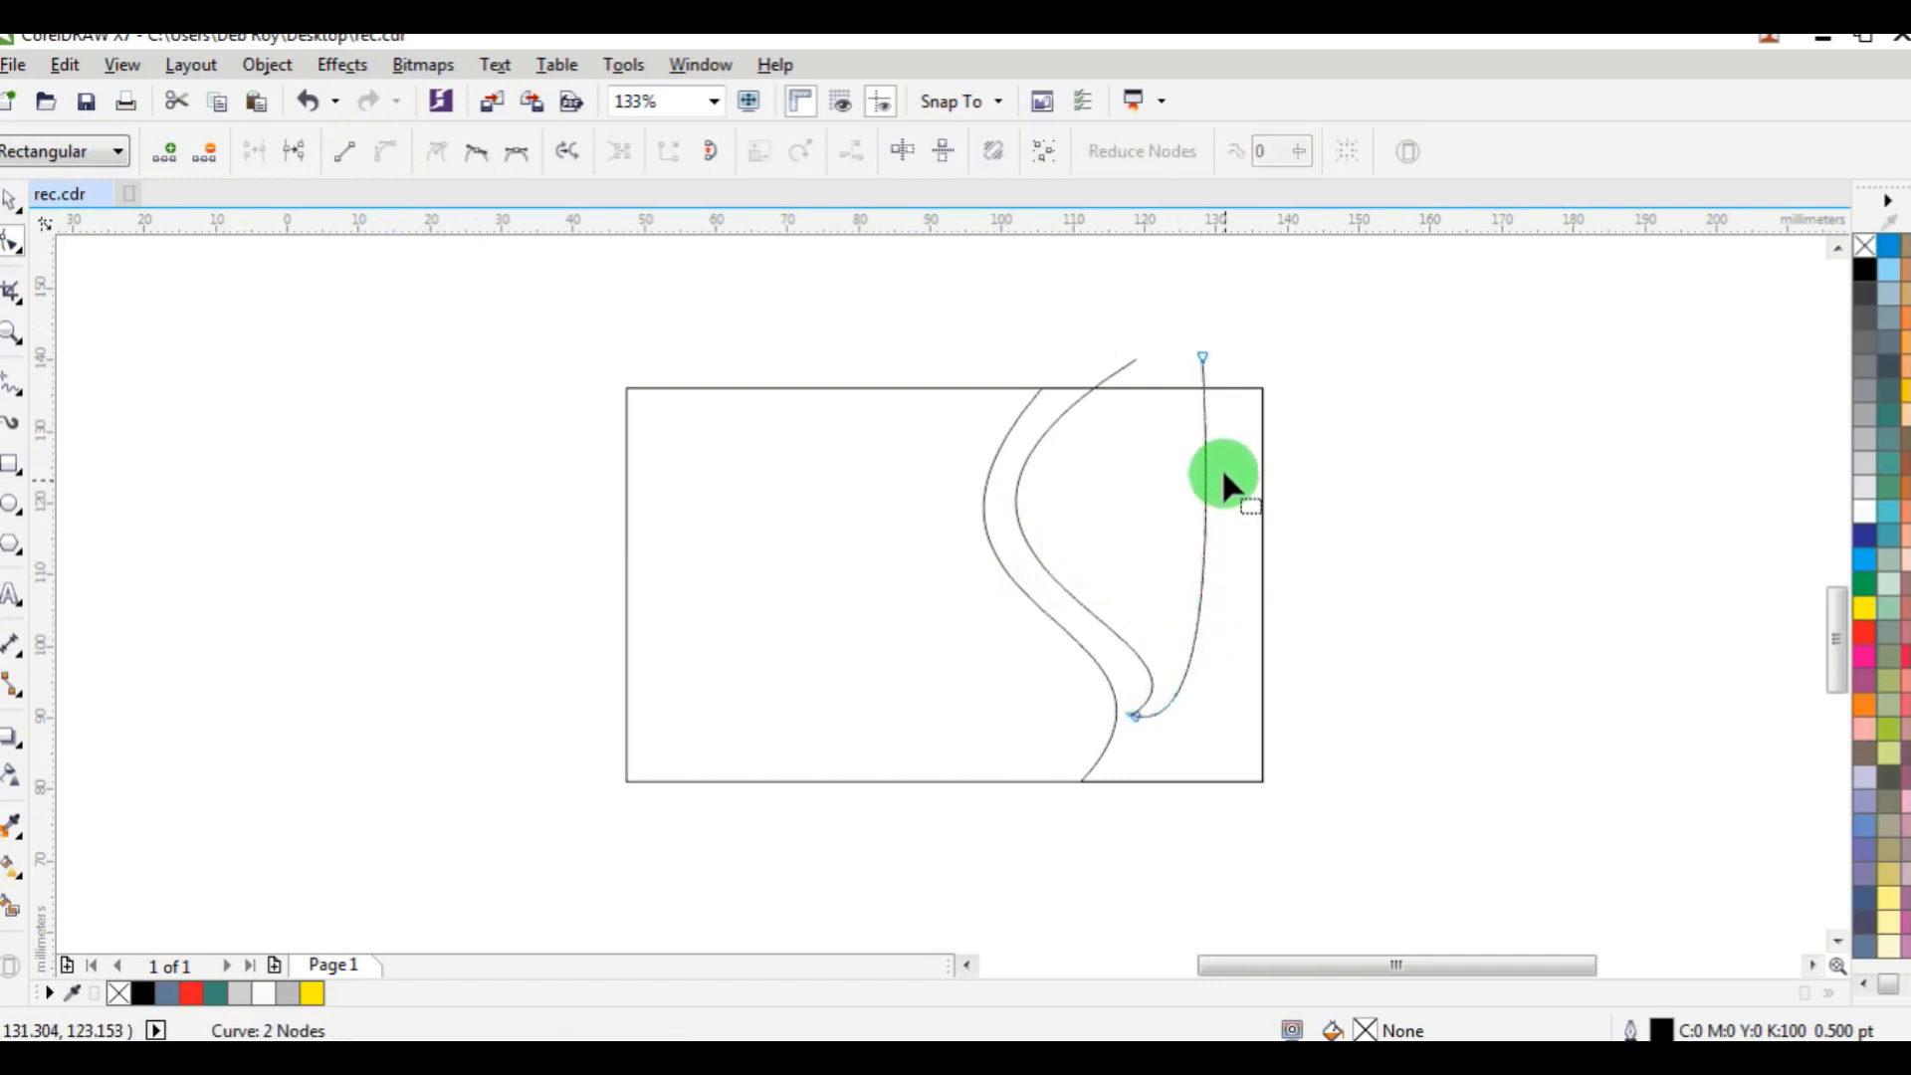
left_click(1201, 361)
left_click_drag(1212, 574, 882, 460)
left_click(1194, 733)
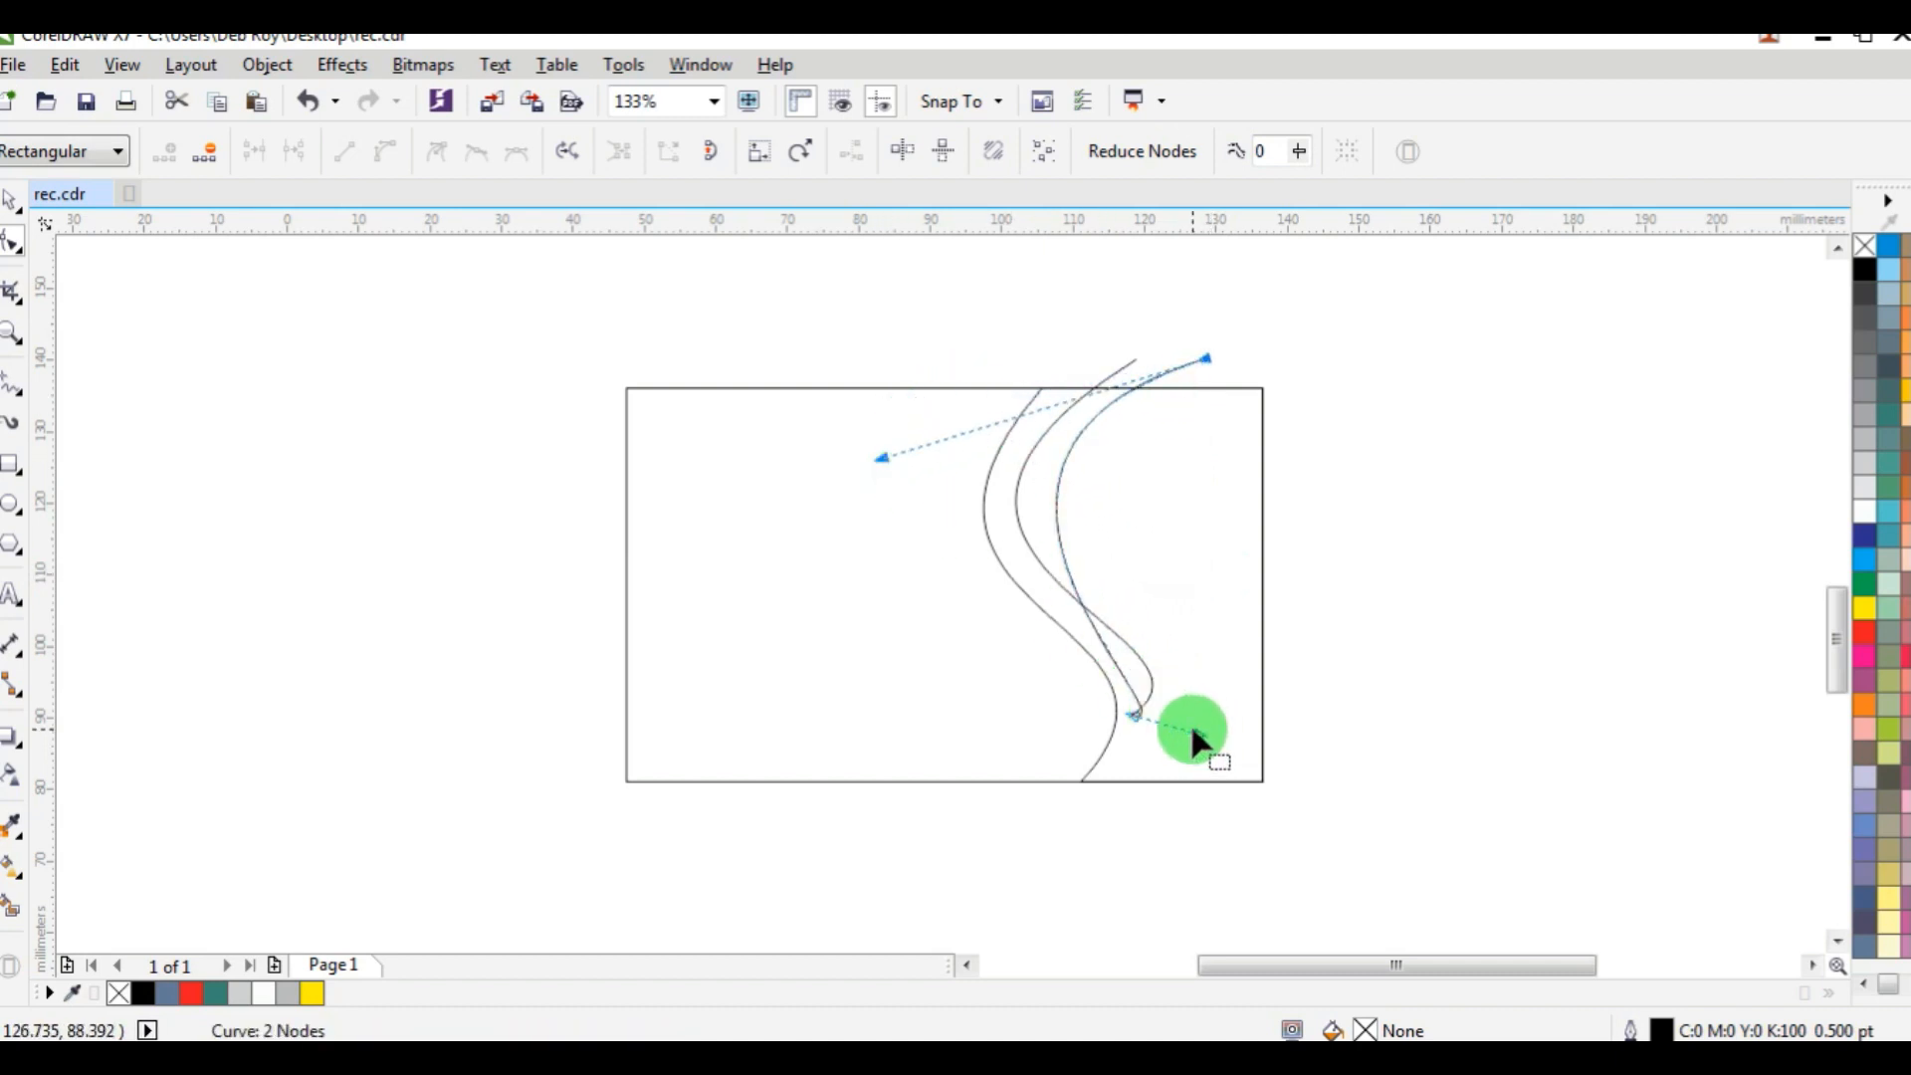
left_click_drag(1202, 732, 1274, 634)
left_click_drag(880, 459, 864, 543)
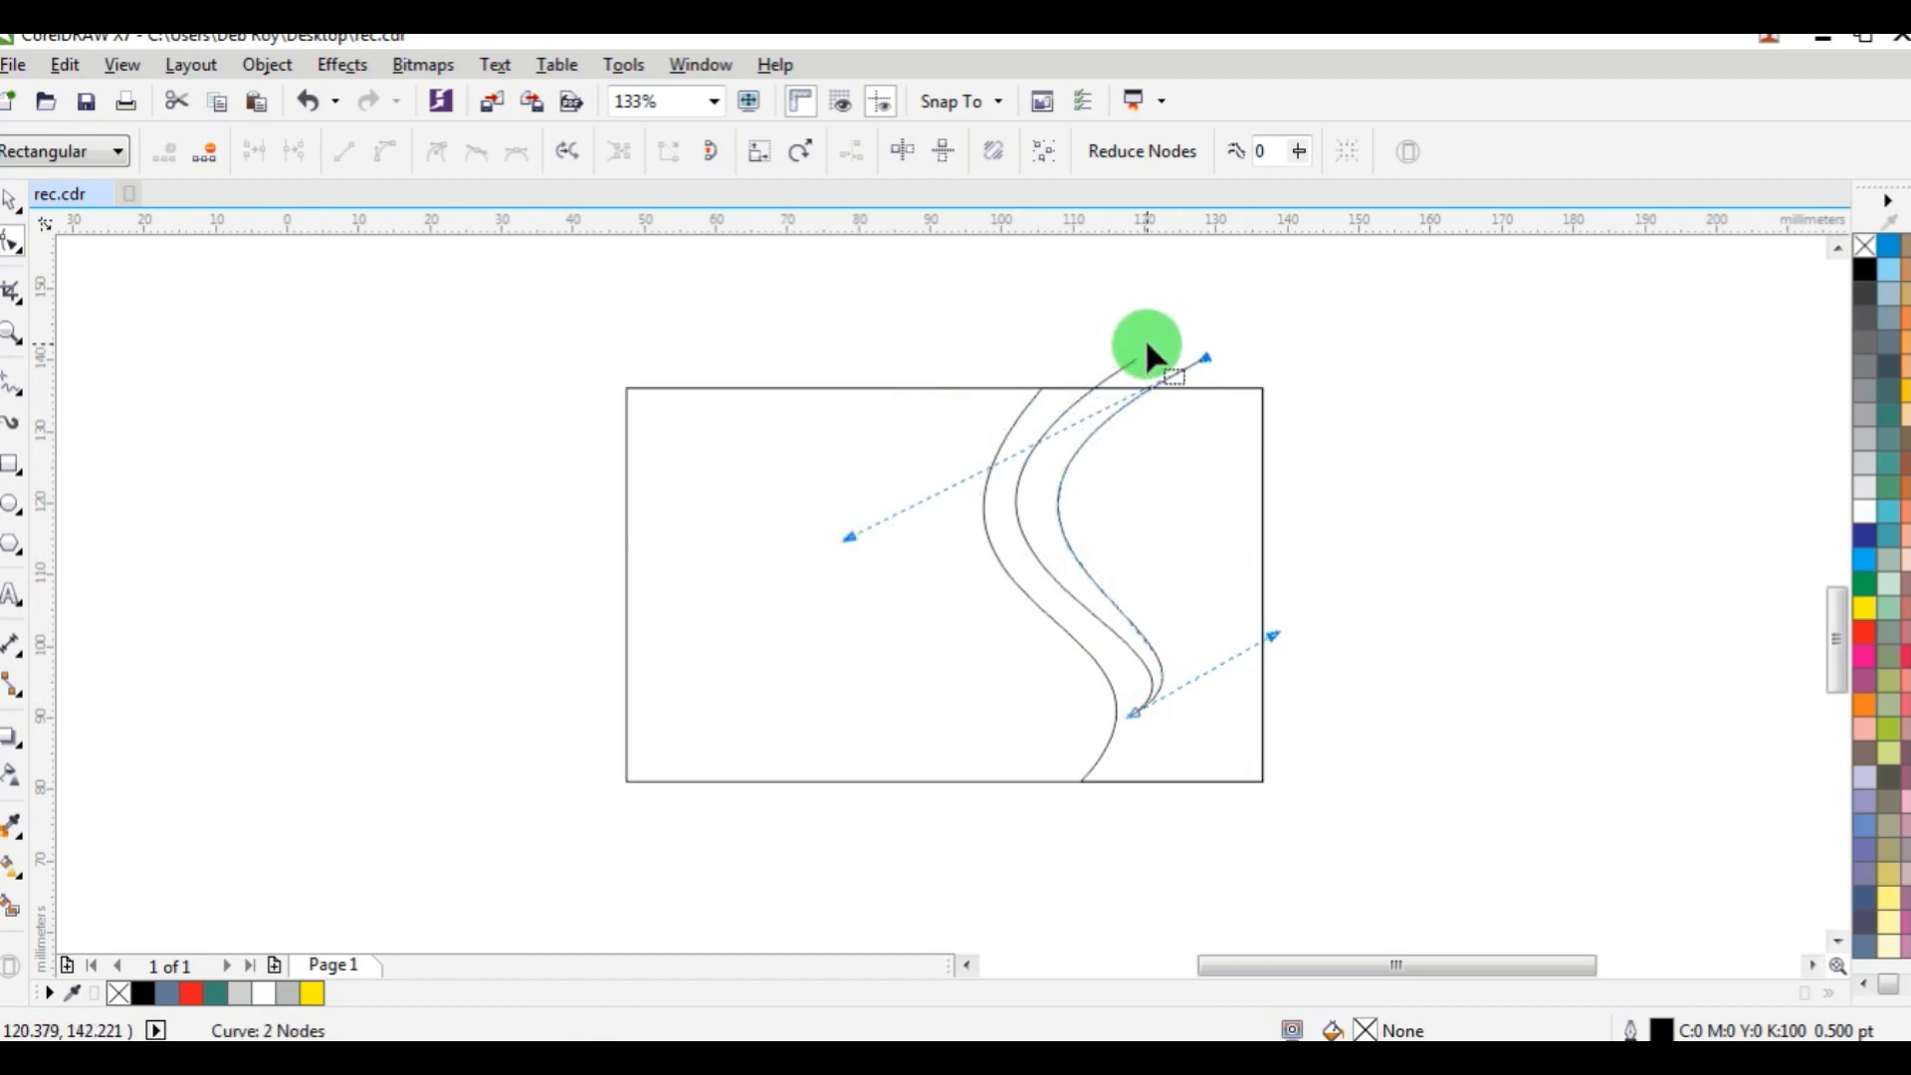
left_click(12, 199)
left_click(192, 350)
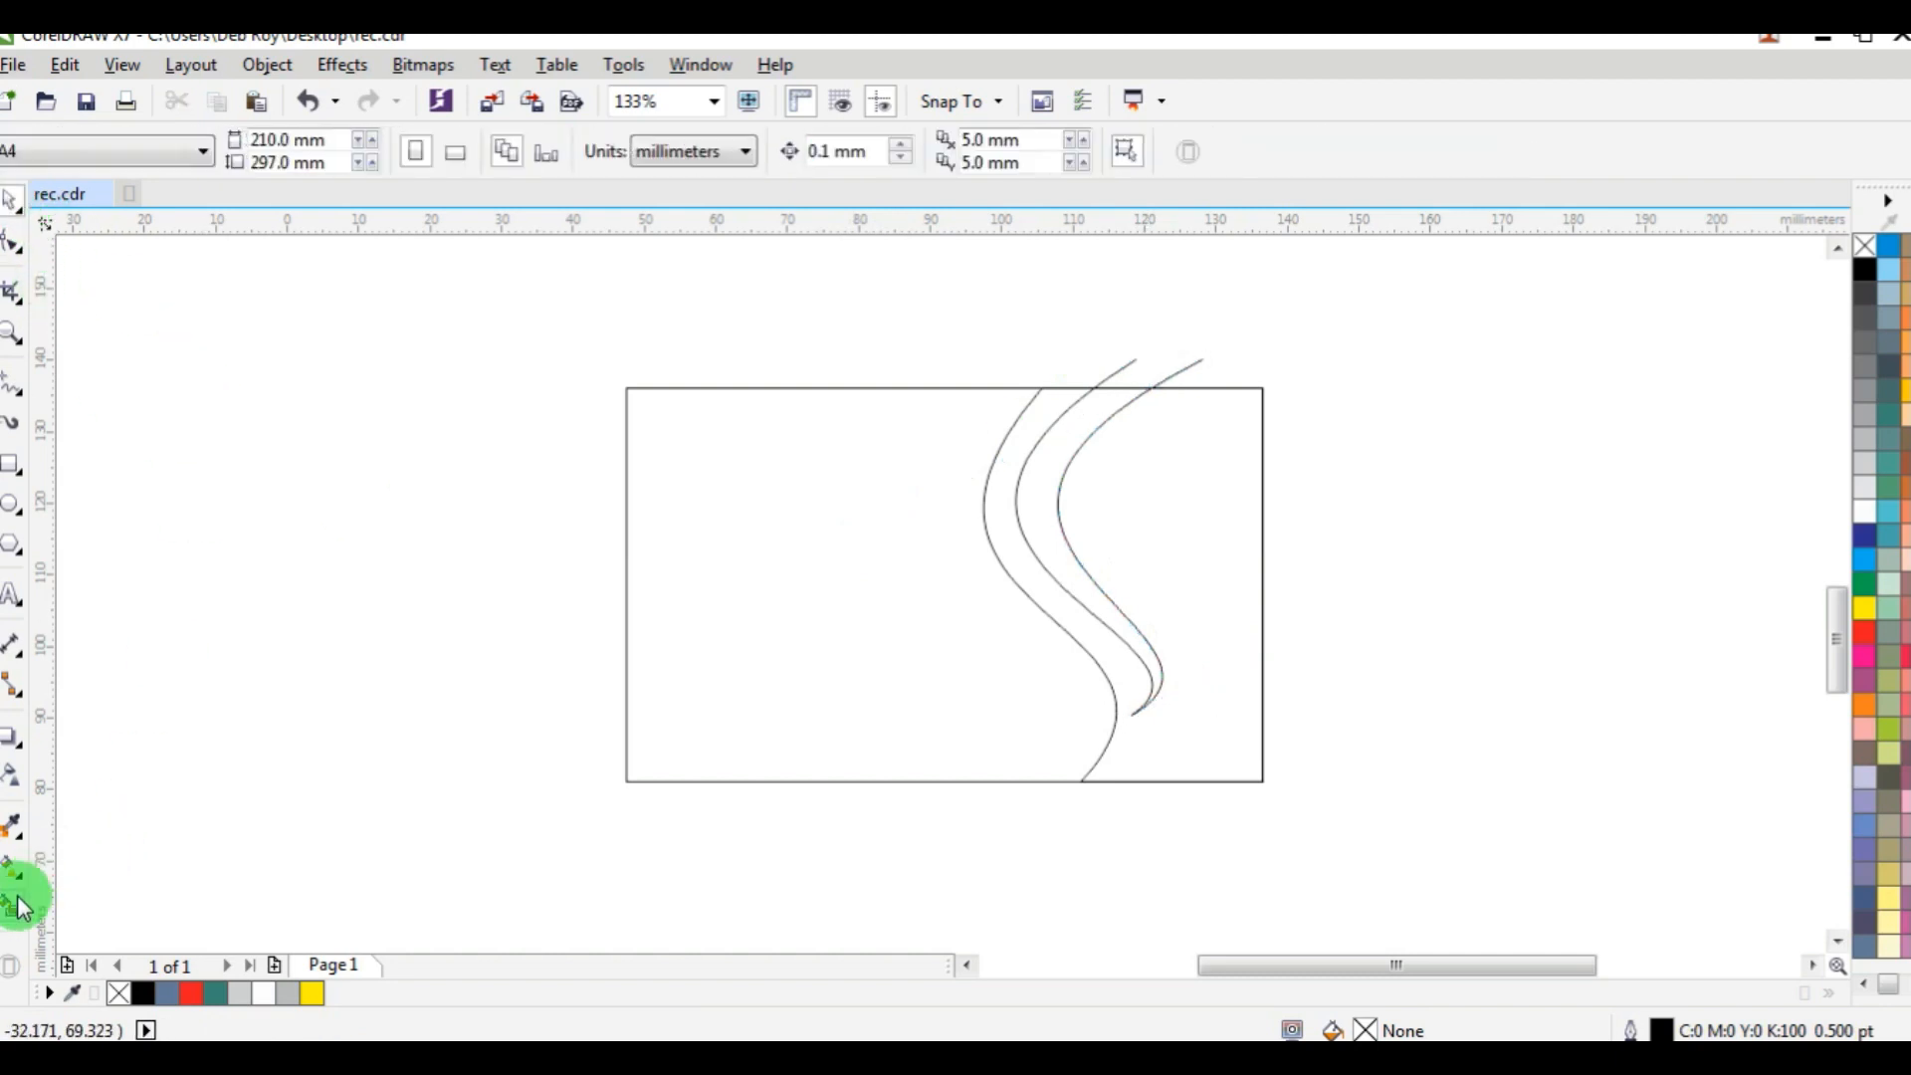
Create a closed shape with Smart Fill from the tapering band between the two inner curves.
left_click(22, 908)
left_click(1075, 430)
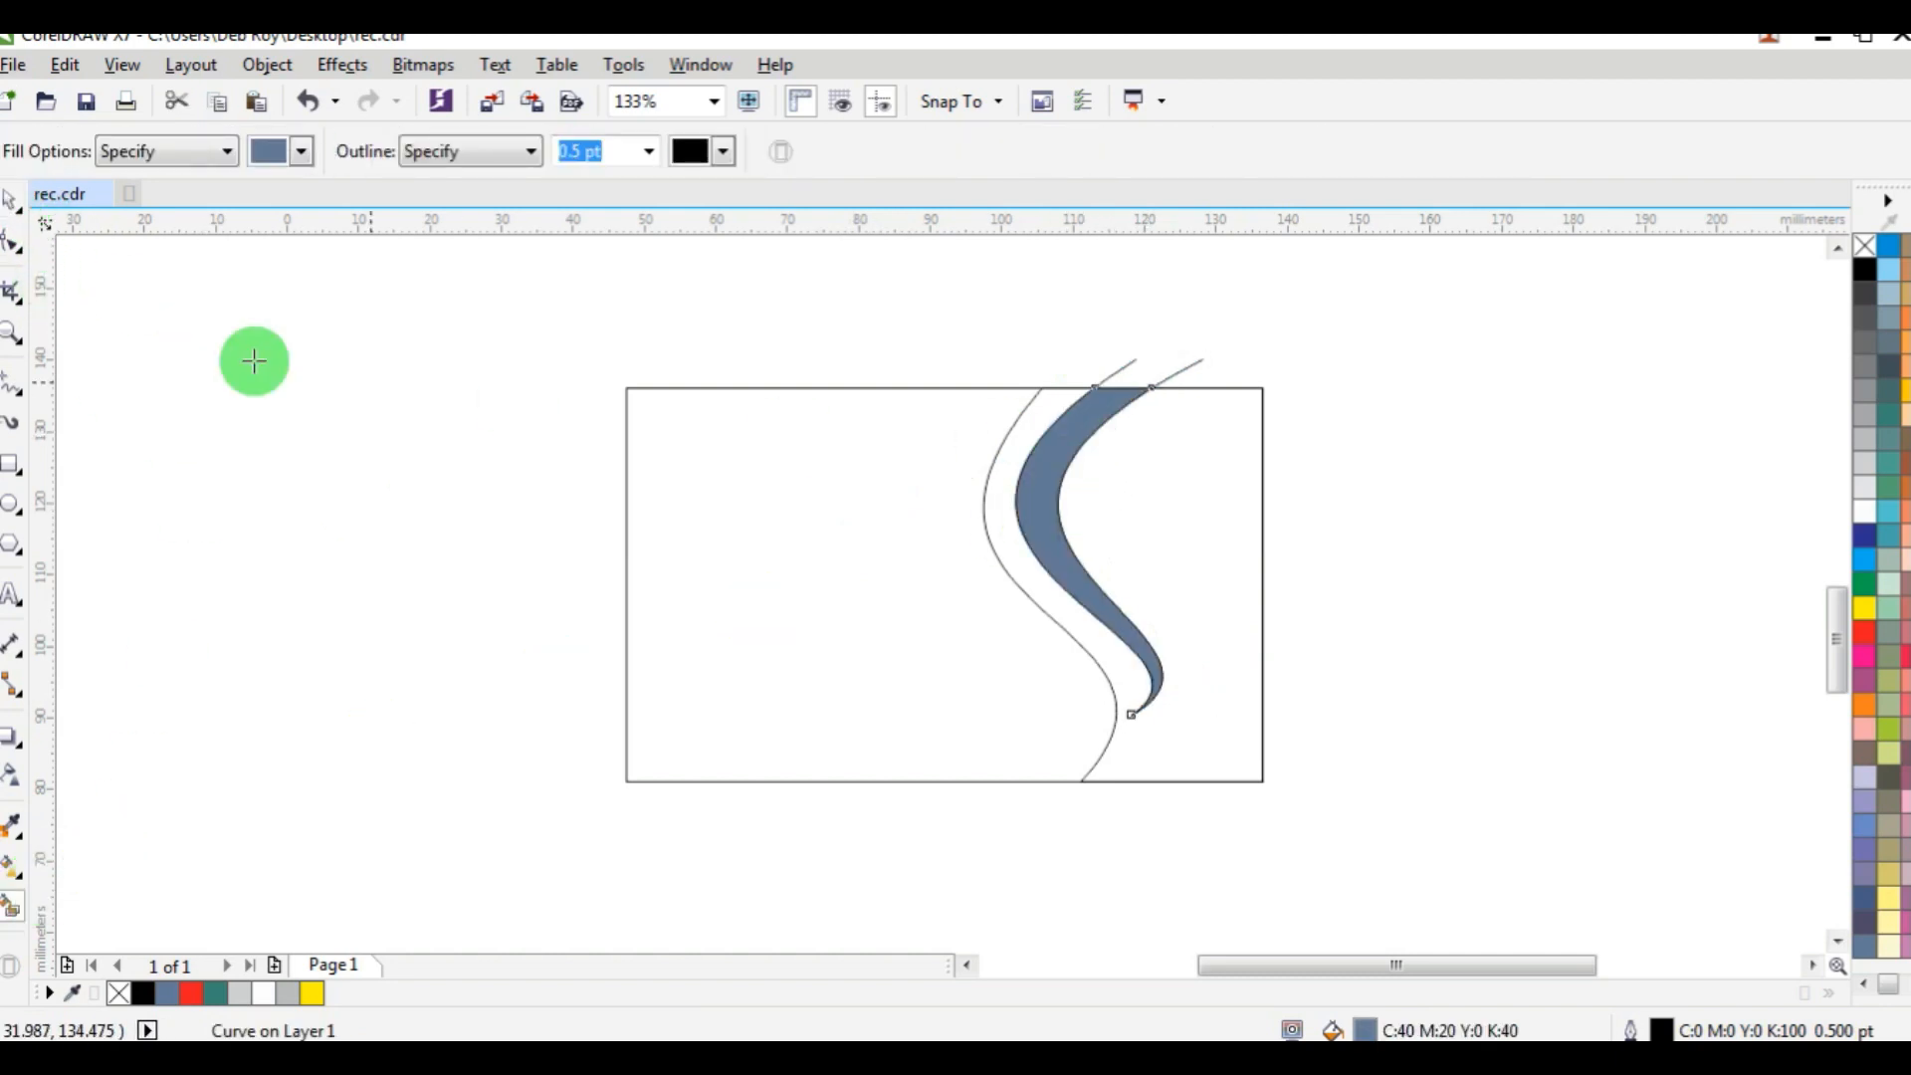
left_click(14, 199)
Delete the leftover construction curves that stick out above the rectangle around the filled band.
left_click(1065, 328)
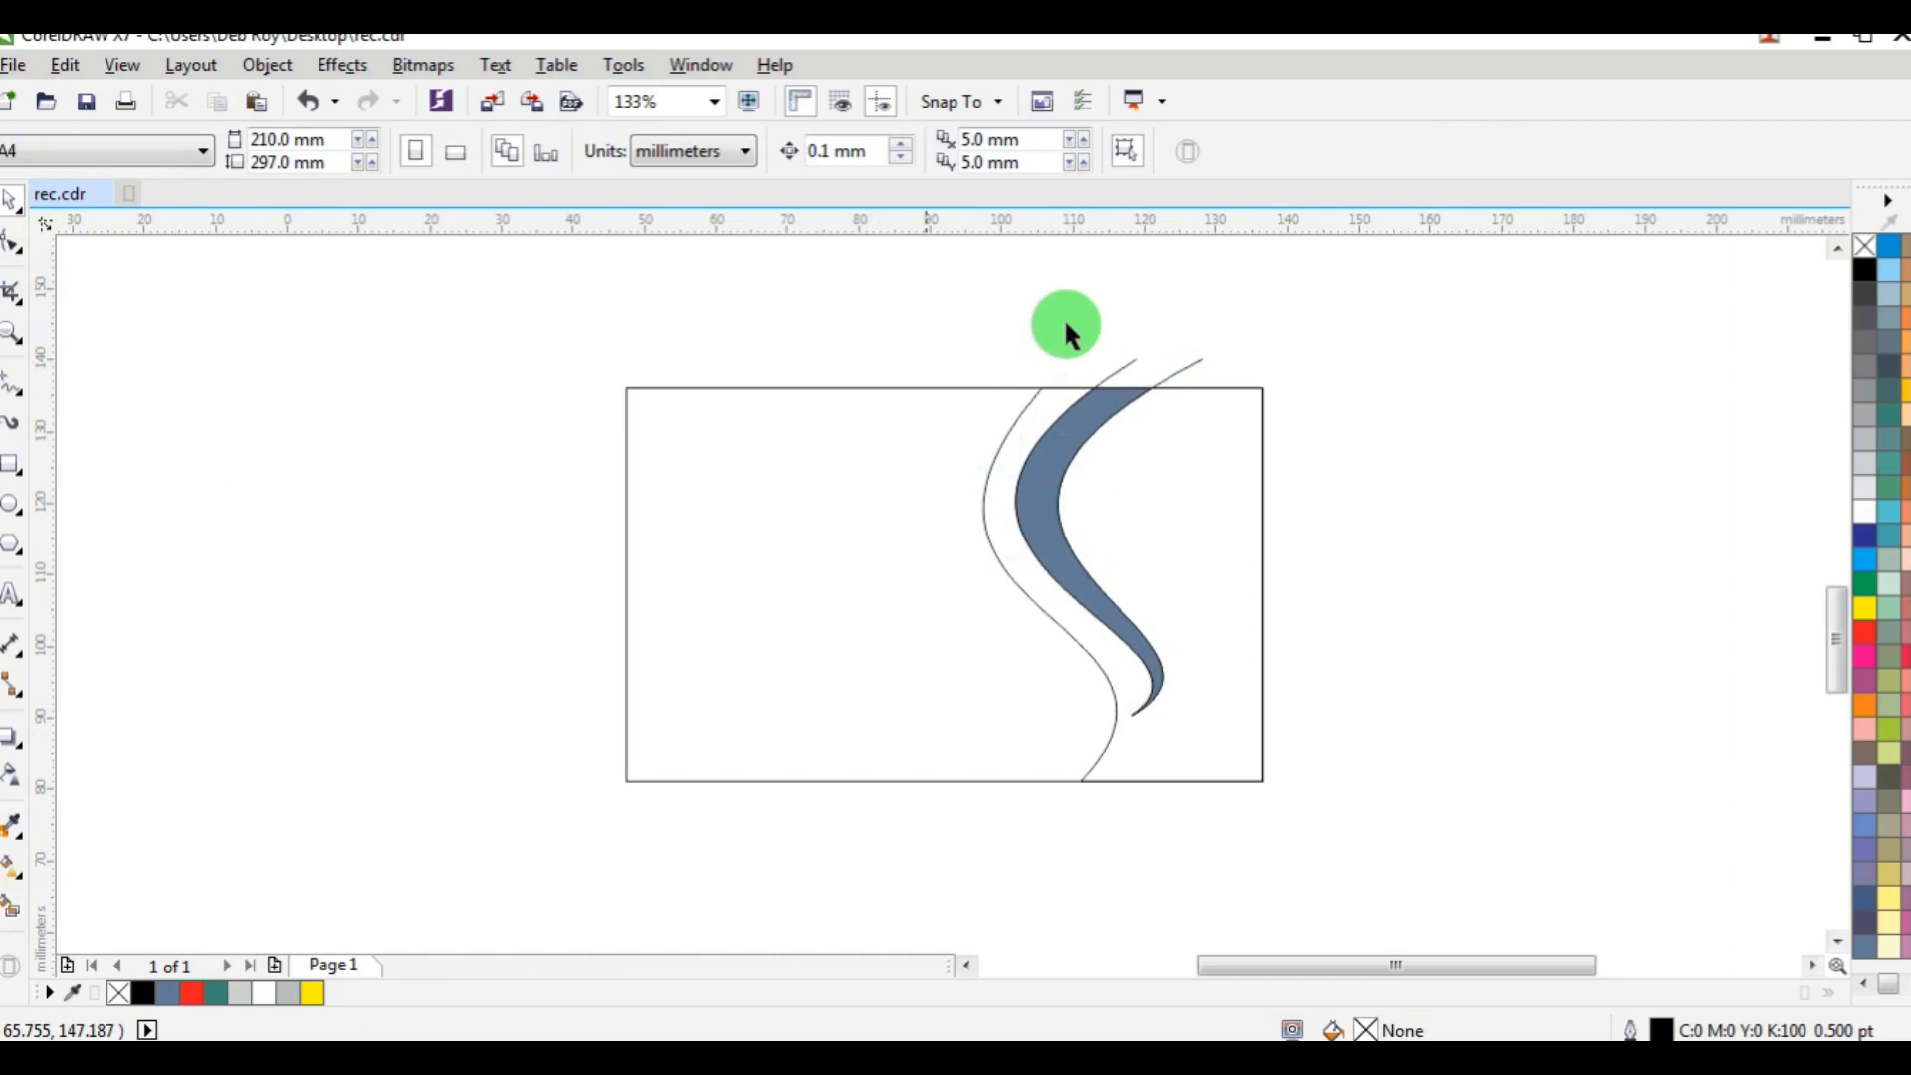
left_click(1185, 369)
key("Delete")
left_click(1232, 371)
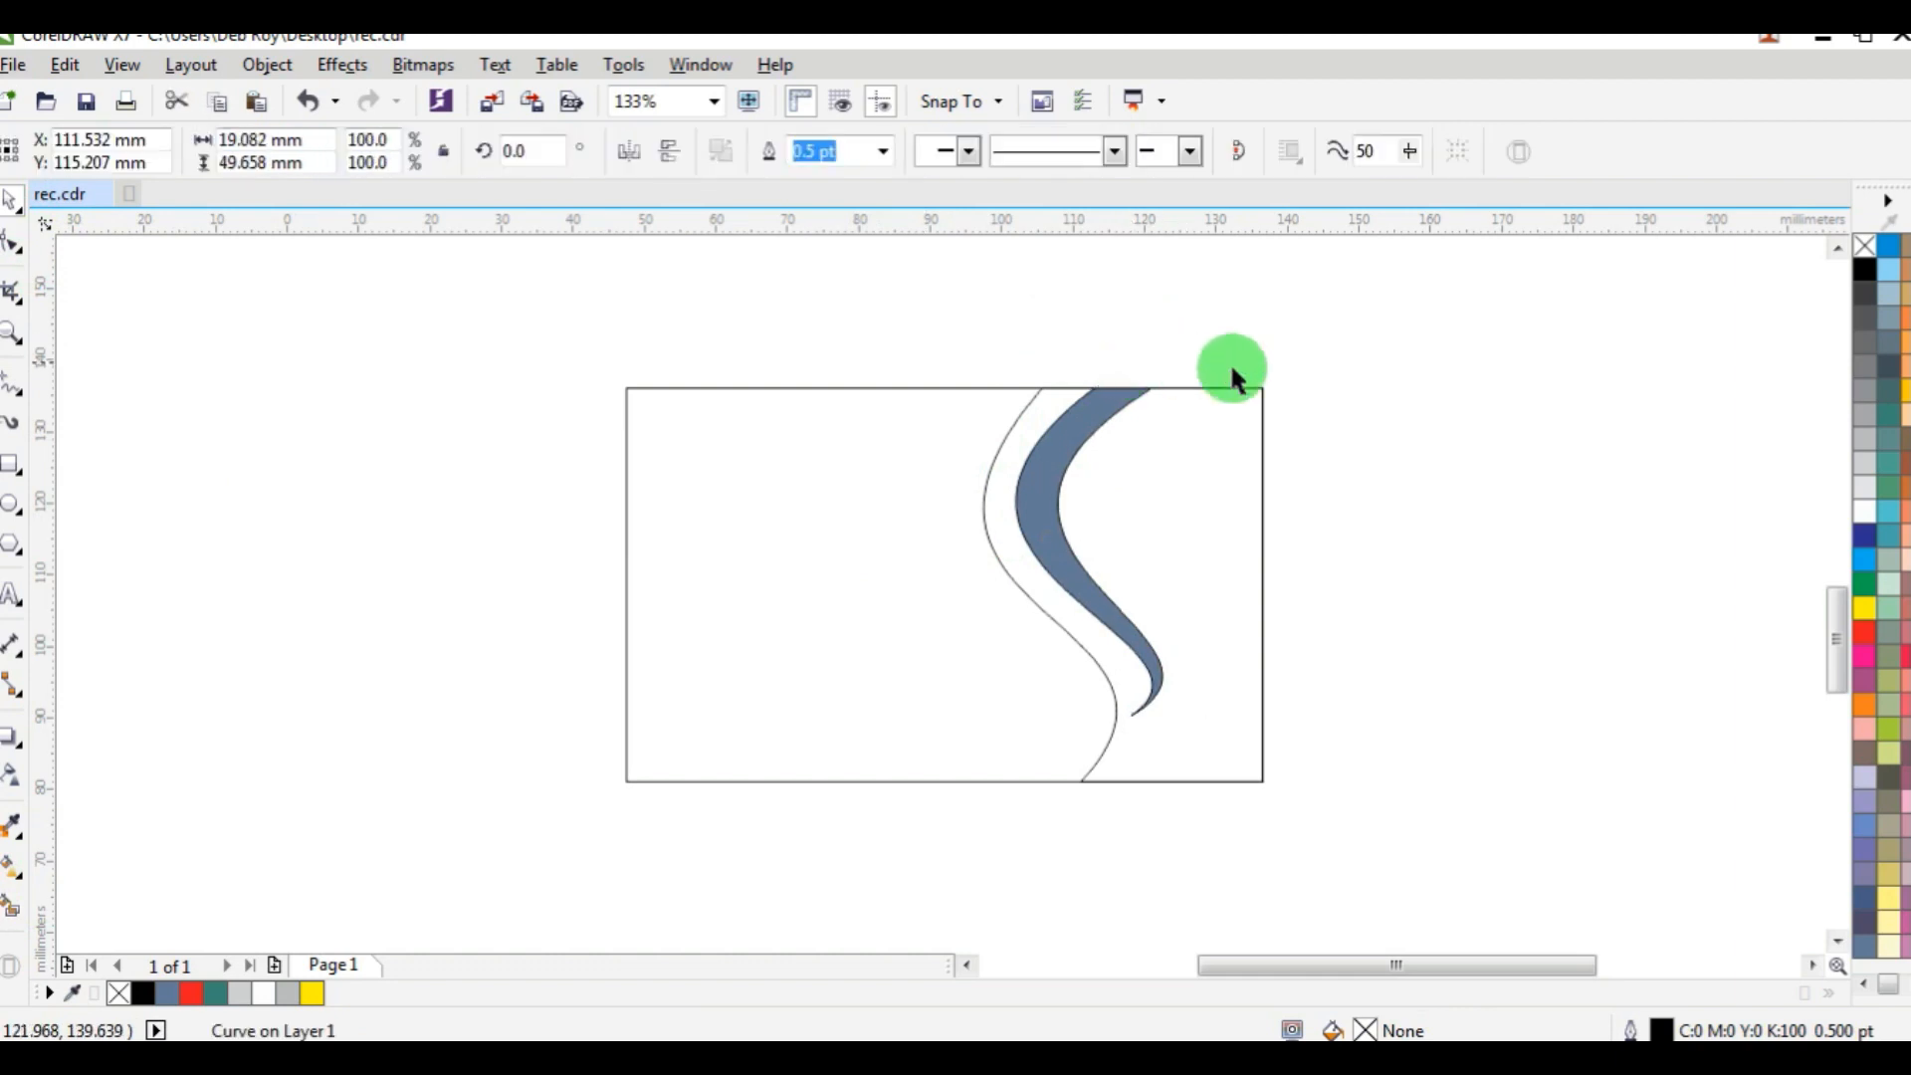
Fill the tapering band with red (C:0 M:100 Y:100 K:0) and deselect it.
left_click_drag(1344, 358, 990, 713)
left_click(1117, 669)
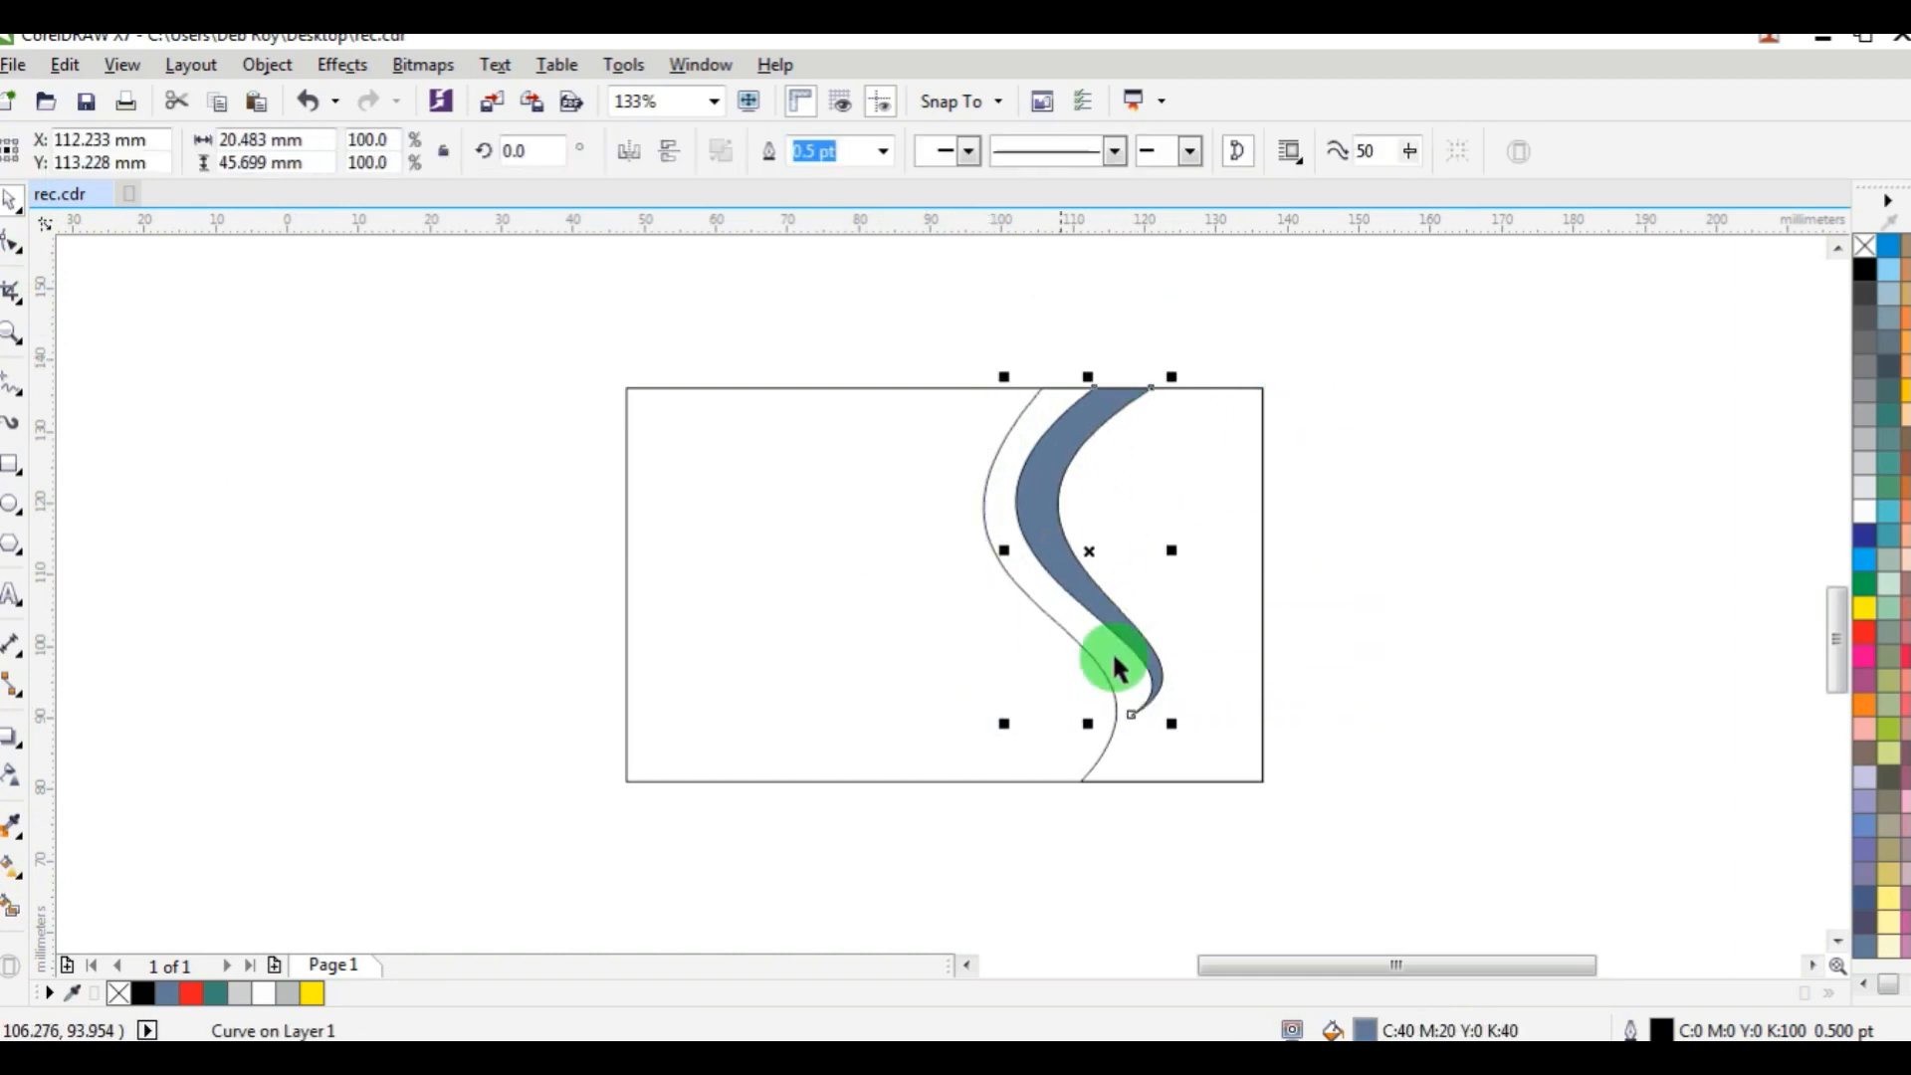
left_click(1865, 633)
left_click(1531, 509)
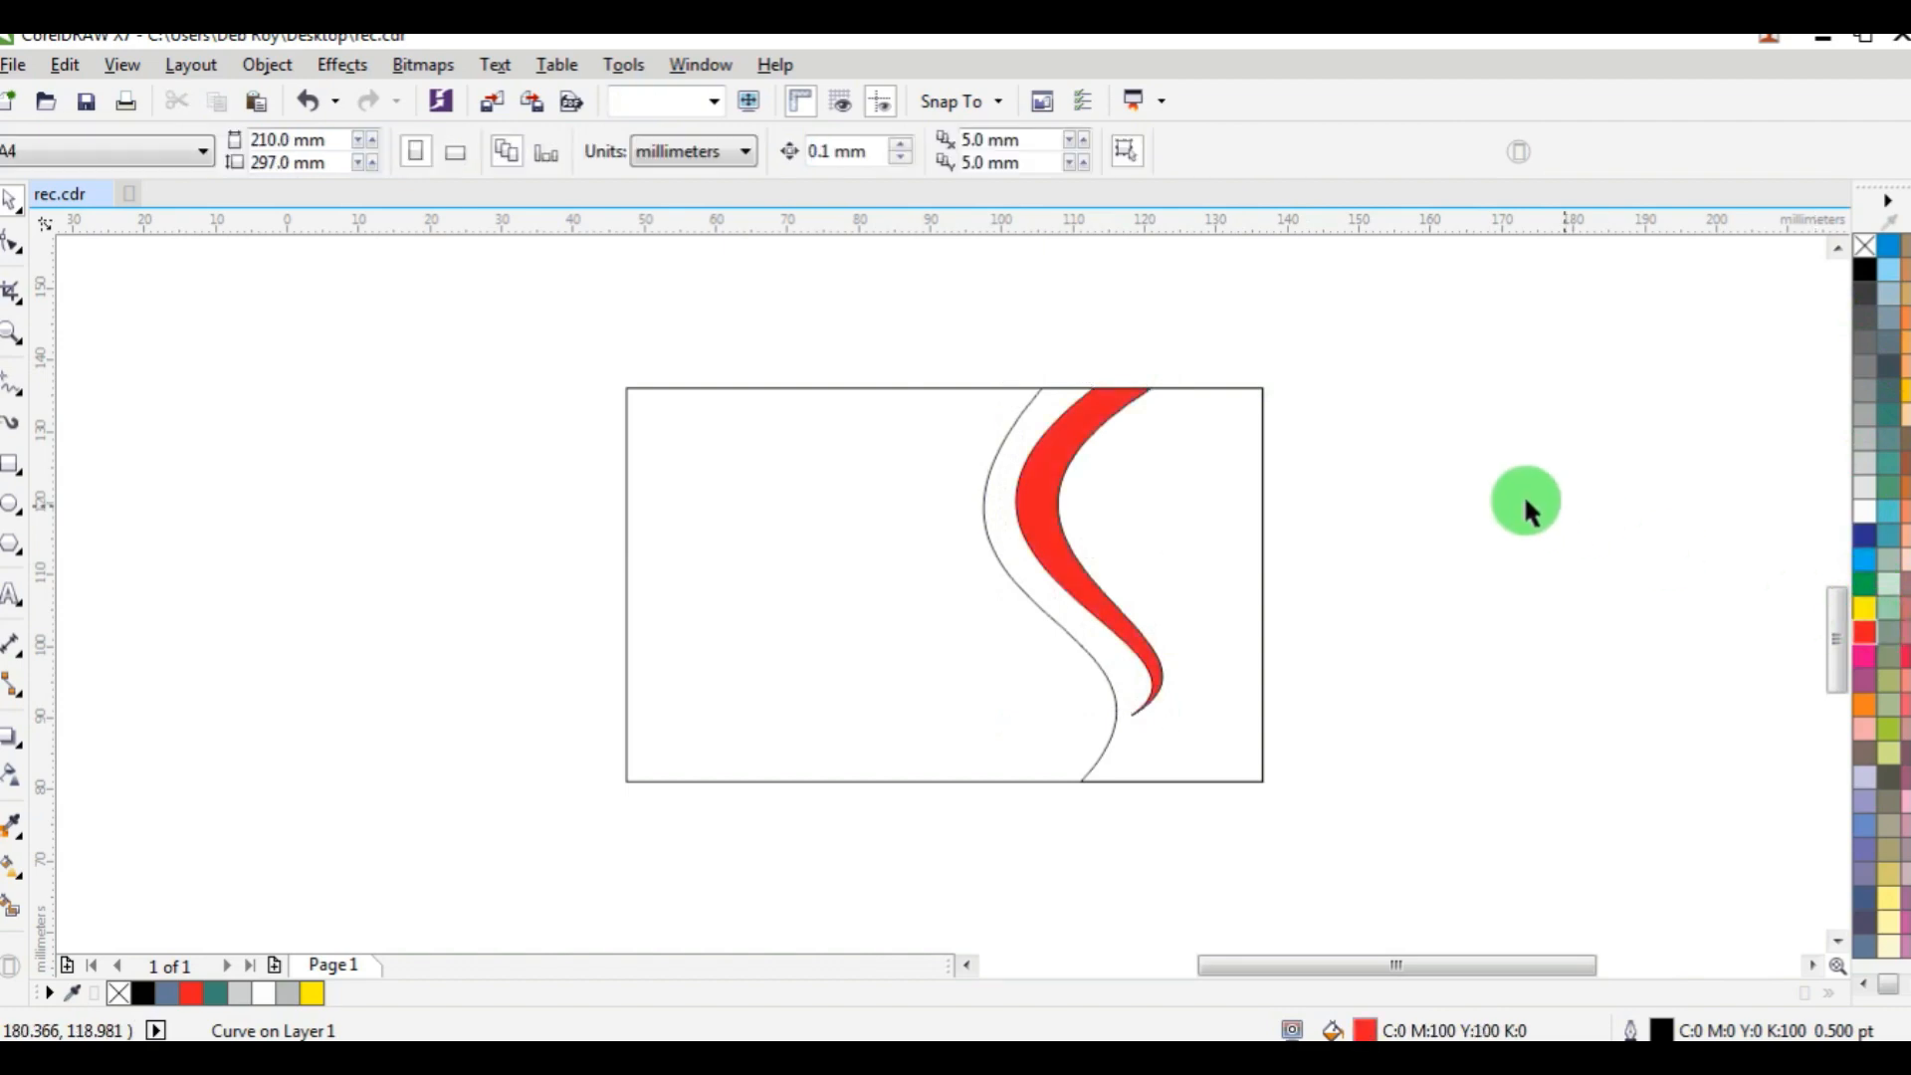
Fill the region right of the S-curve with black, remove its outline, and deselect it.
left_click(1025, 408)
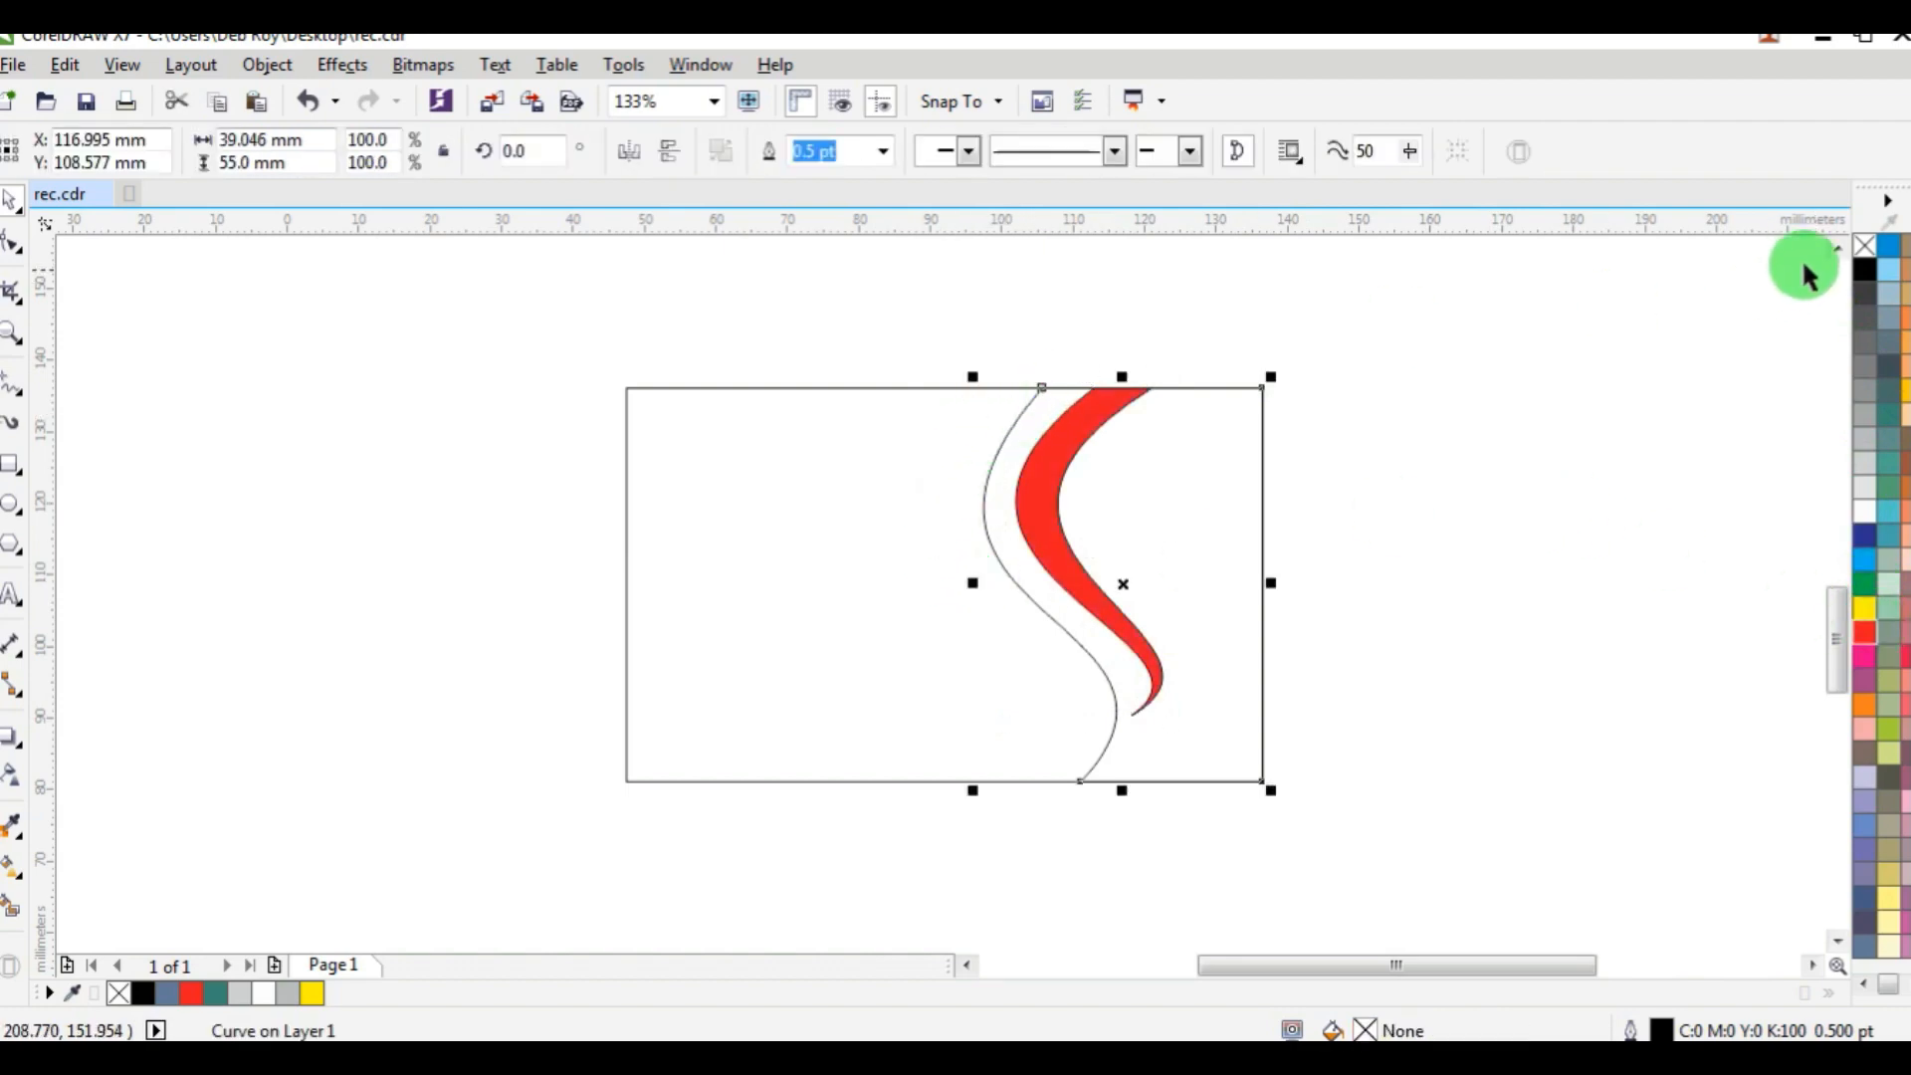
left_click(1864, 269)
right_click(1865, 245)
left_click(1469, 373)
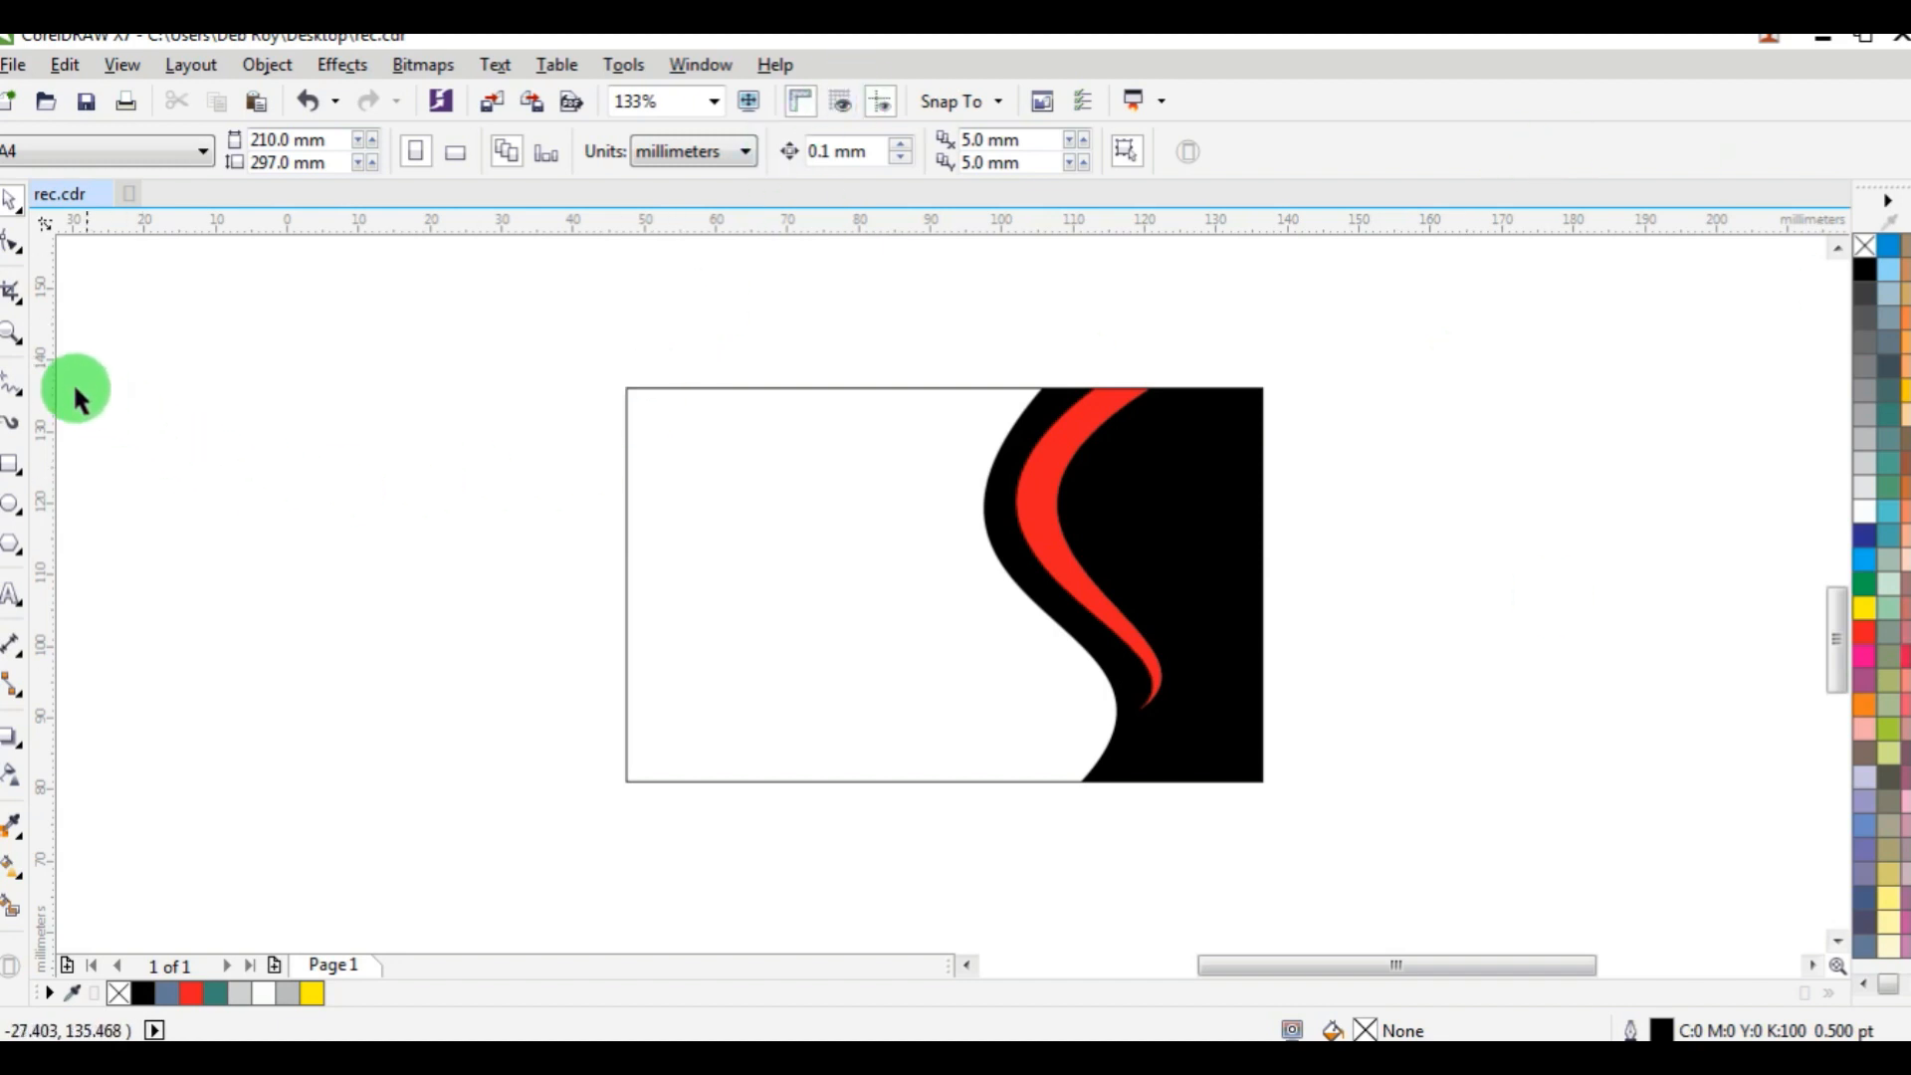
Draw a slanted straight line about 55 mm tall beside the black panel, starting above the rectangle, and convert it to a curve.
left_click(14, 384)
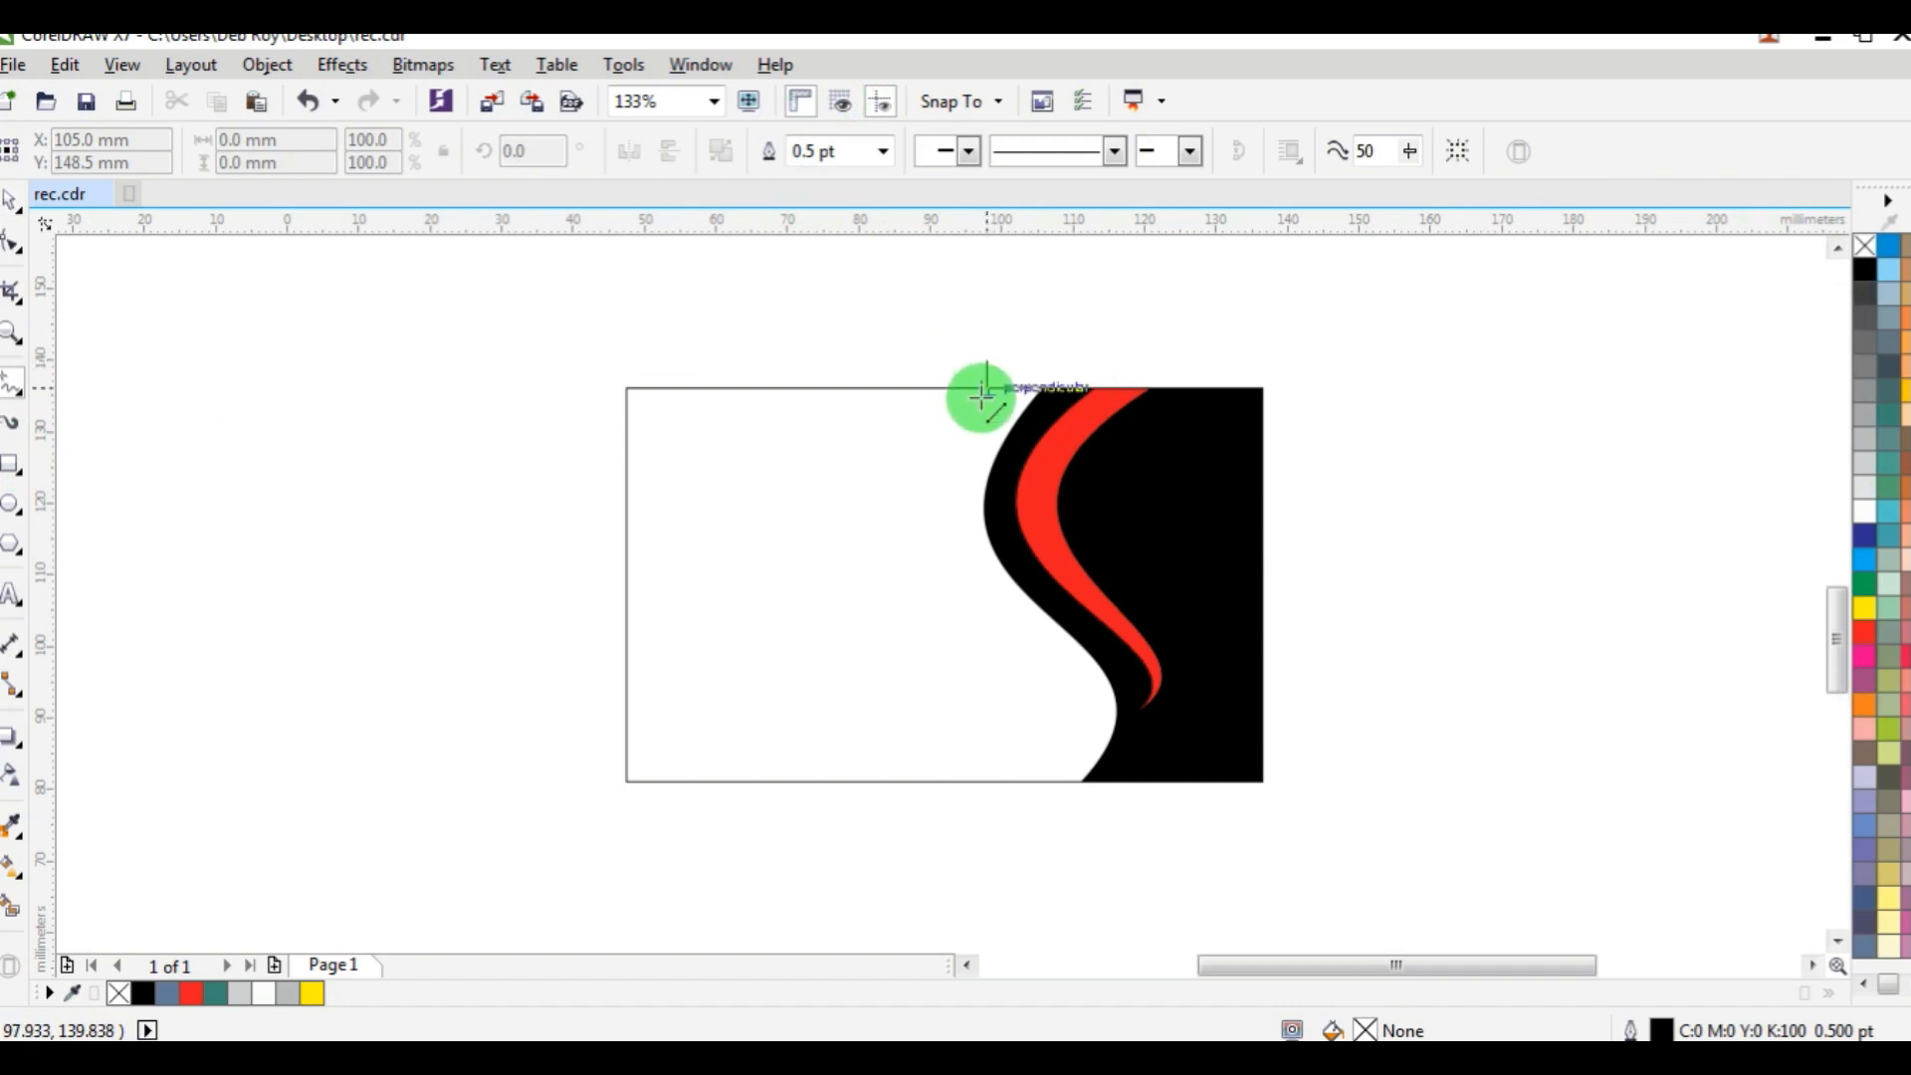
left_click_drag(983, 394, 1072, 758)
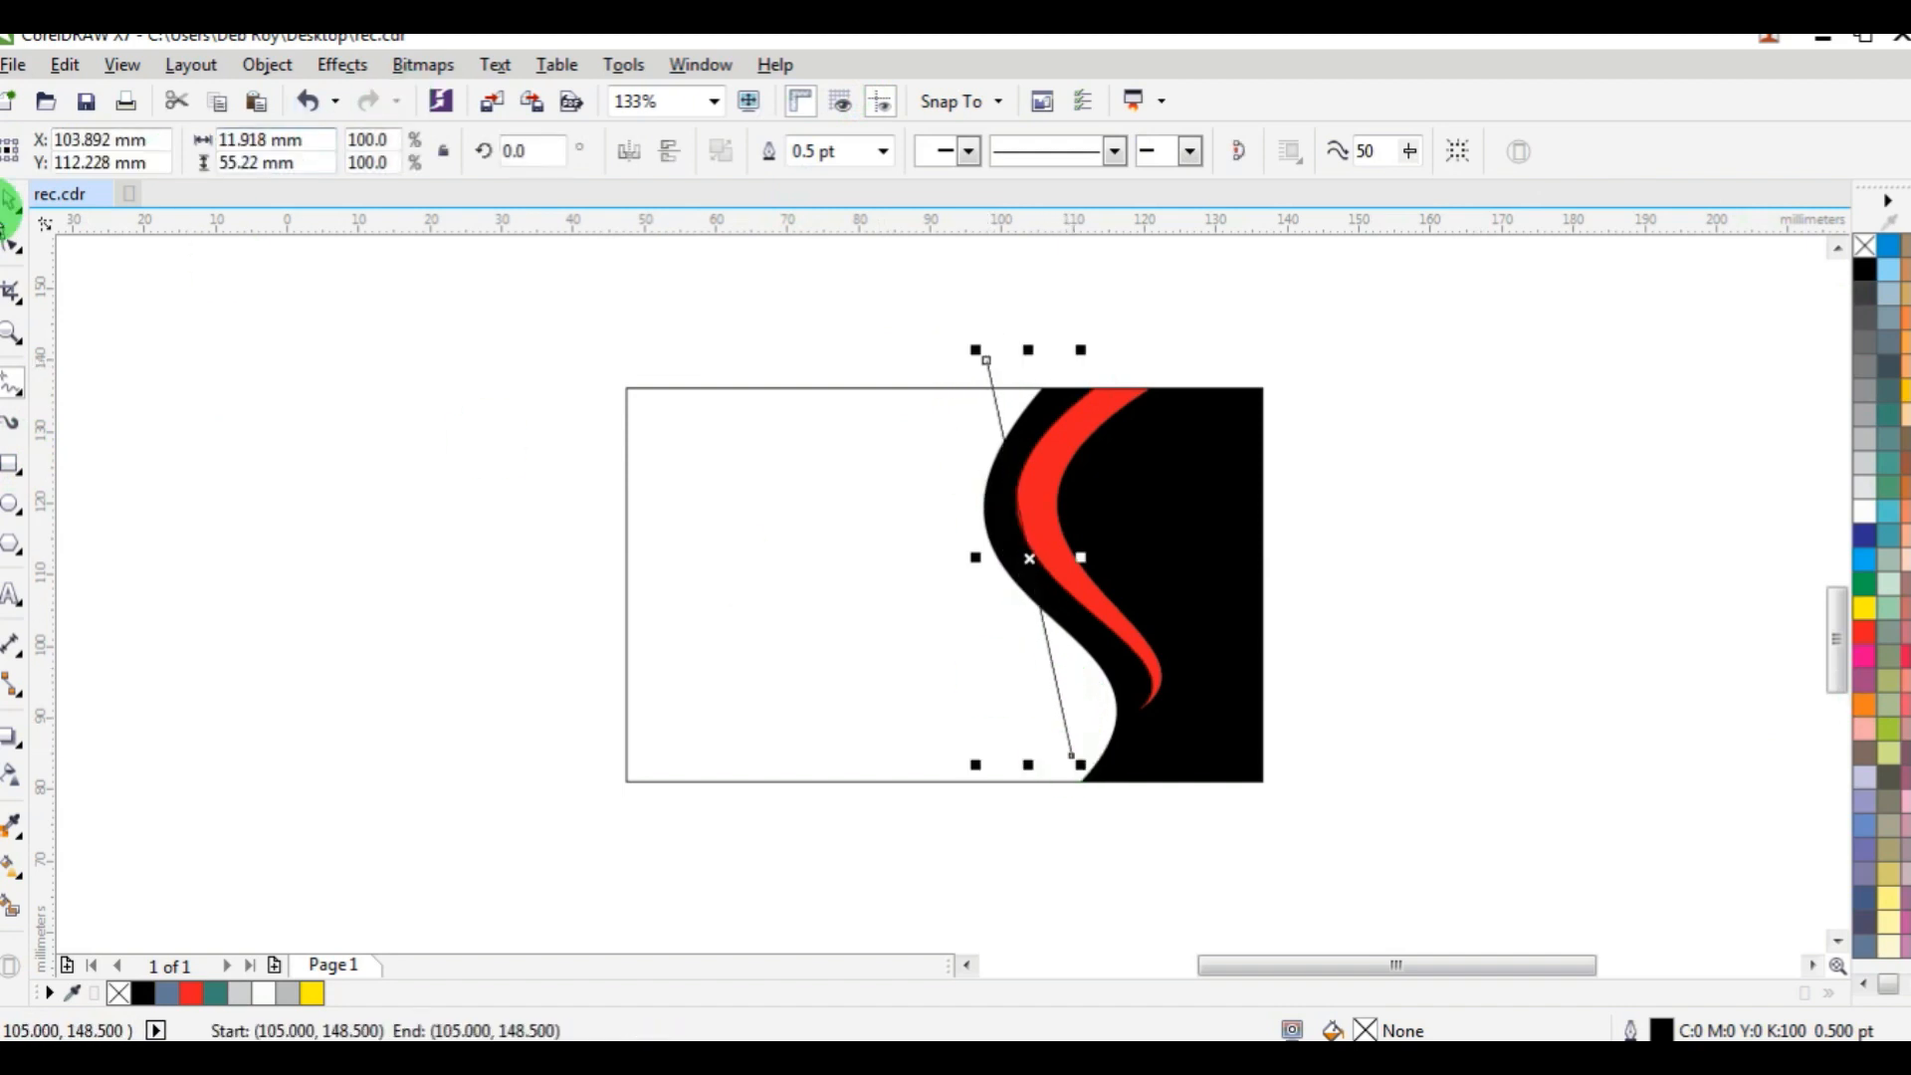
left_click(15, 234)
left_click(1022, 637)
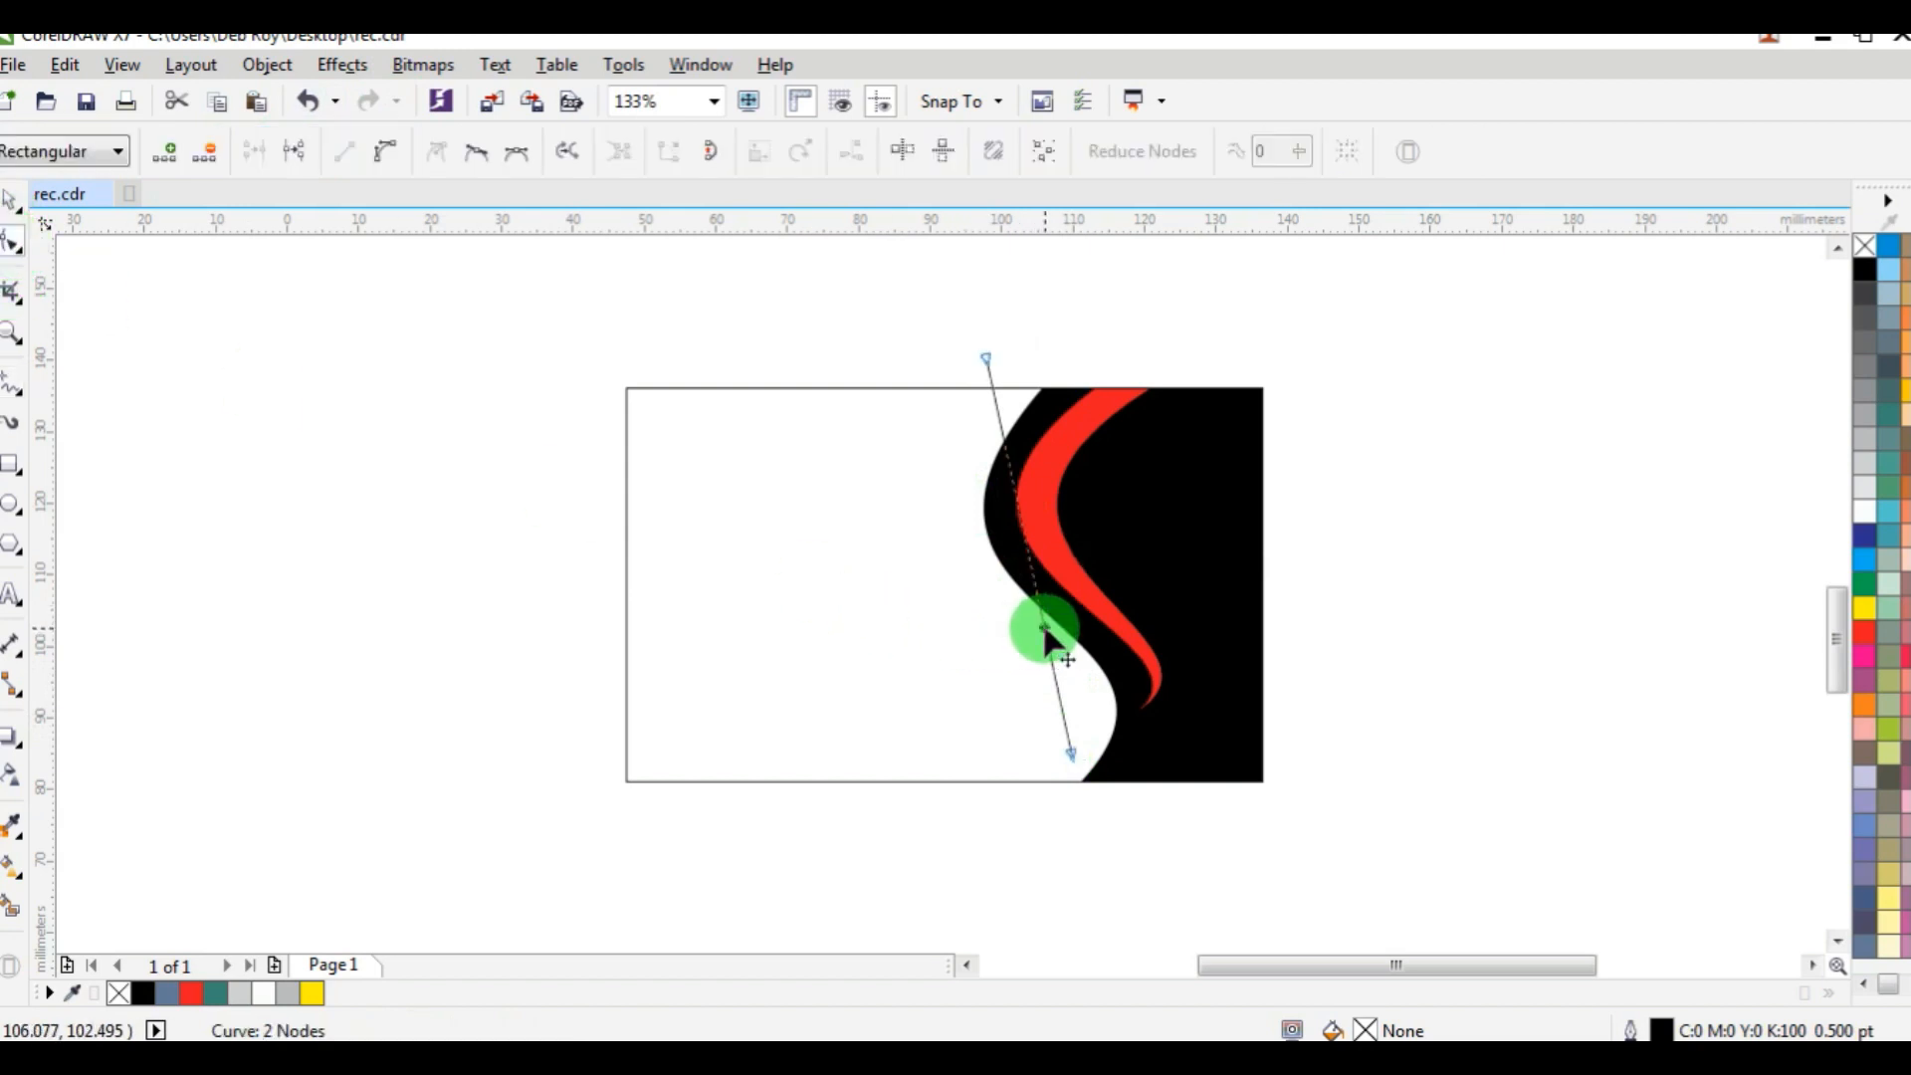
left_click(493, 165)
left_click(385, 151)
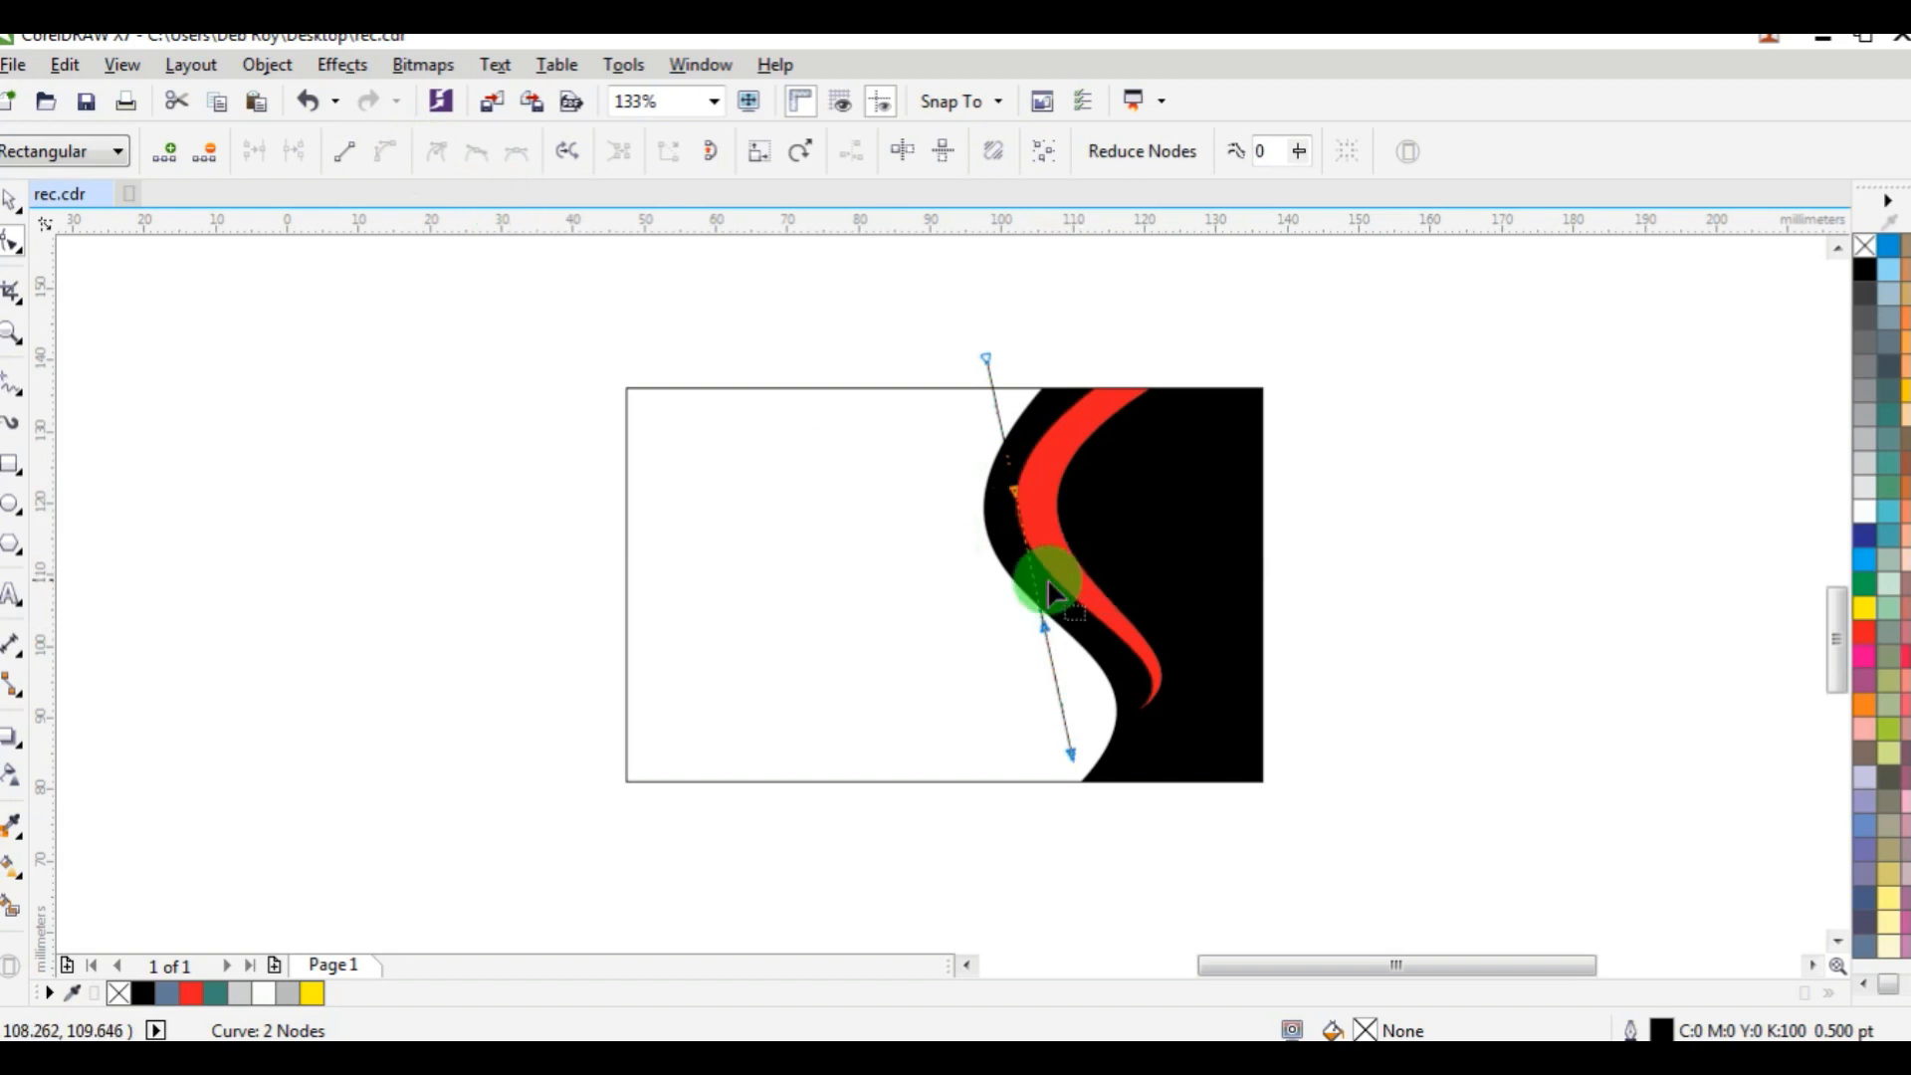
Bend the new line into an S-curve that follows the outer edge of the black panel.
left_click_drag(1035, 595, 919, 570)
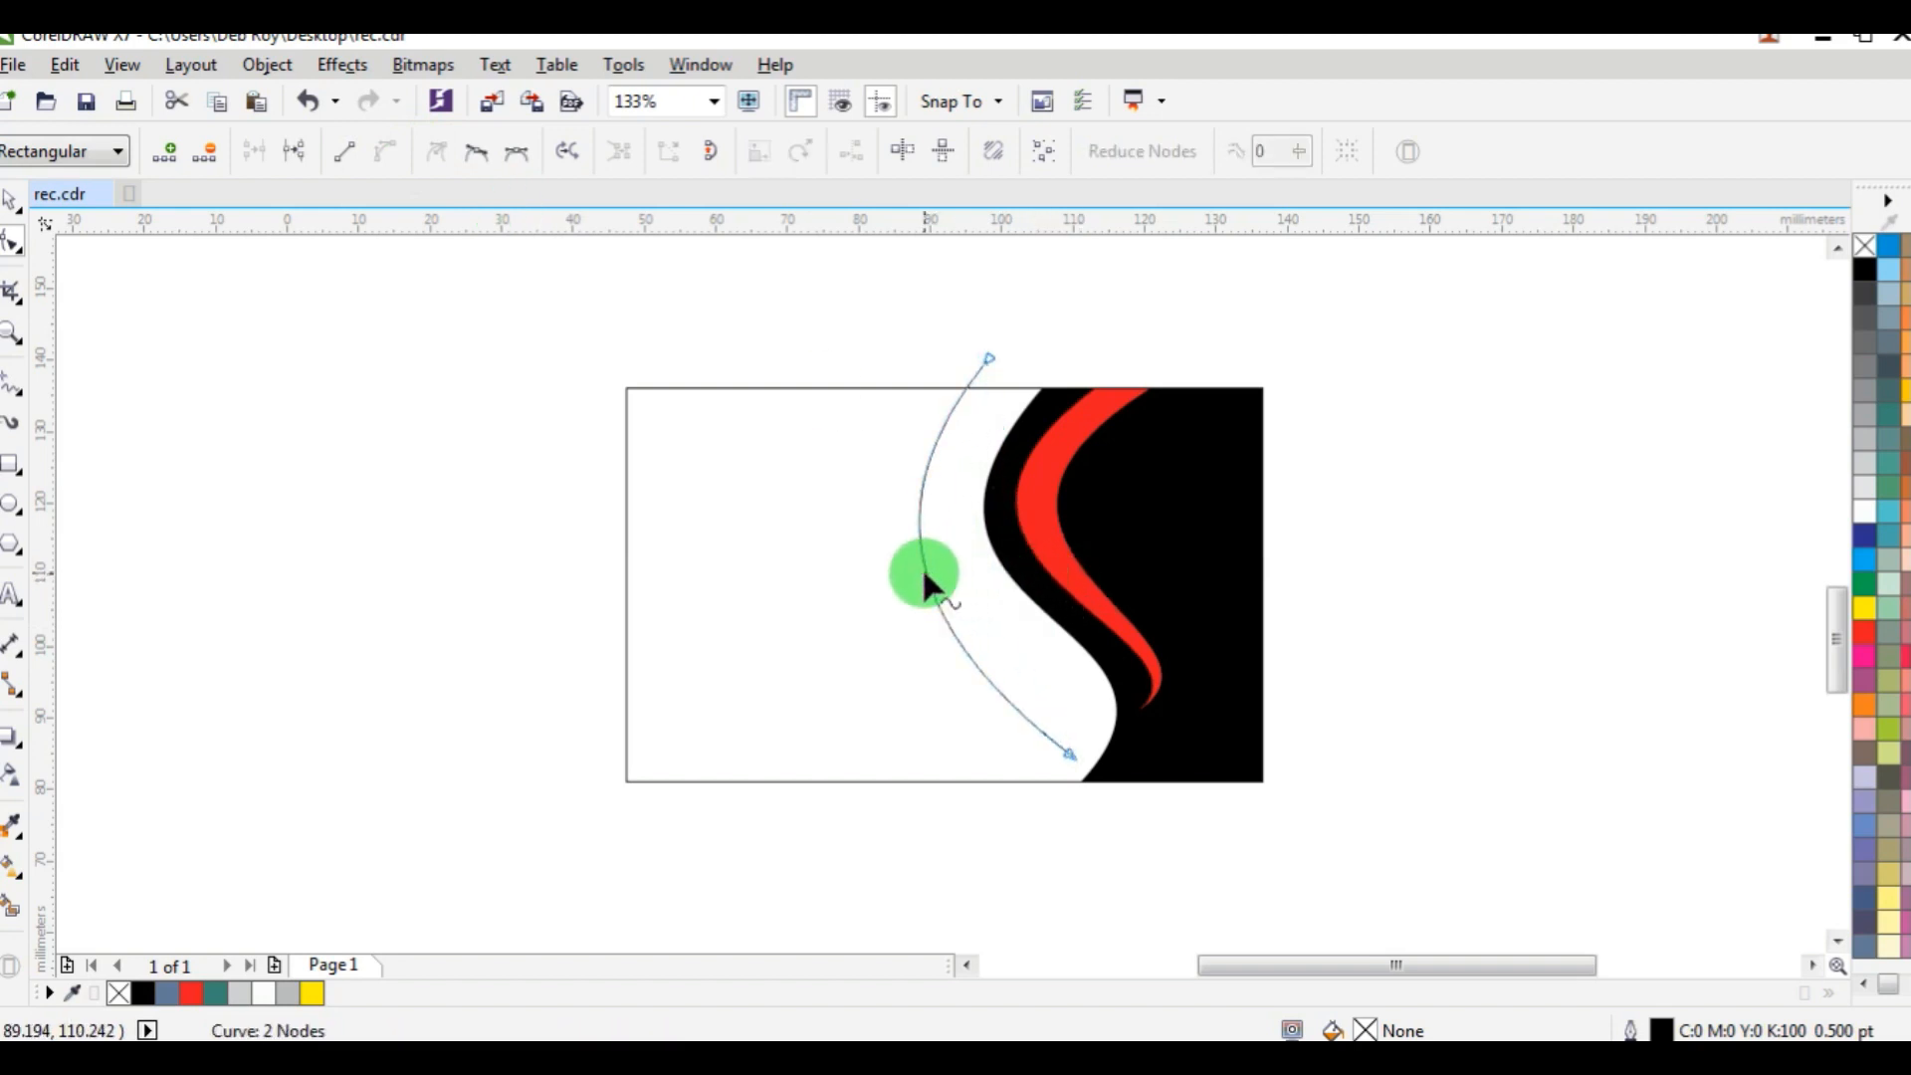
left_click(1070, 758)
left_click(883, 618)
left_click_drag(889, 628, 1164, 619)
left_click(1079, 762)
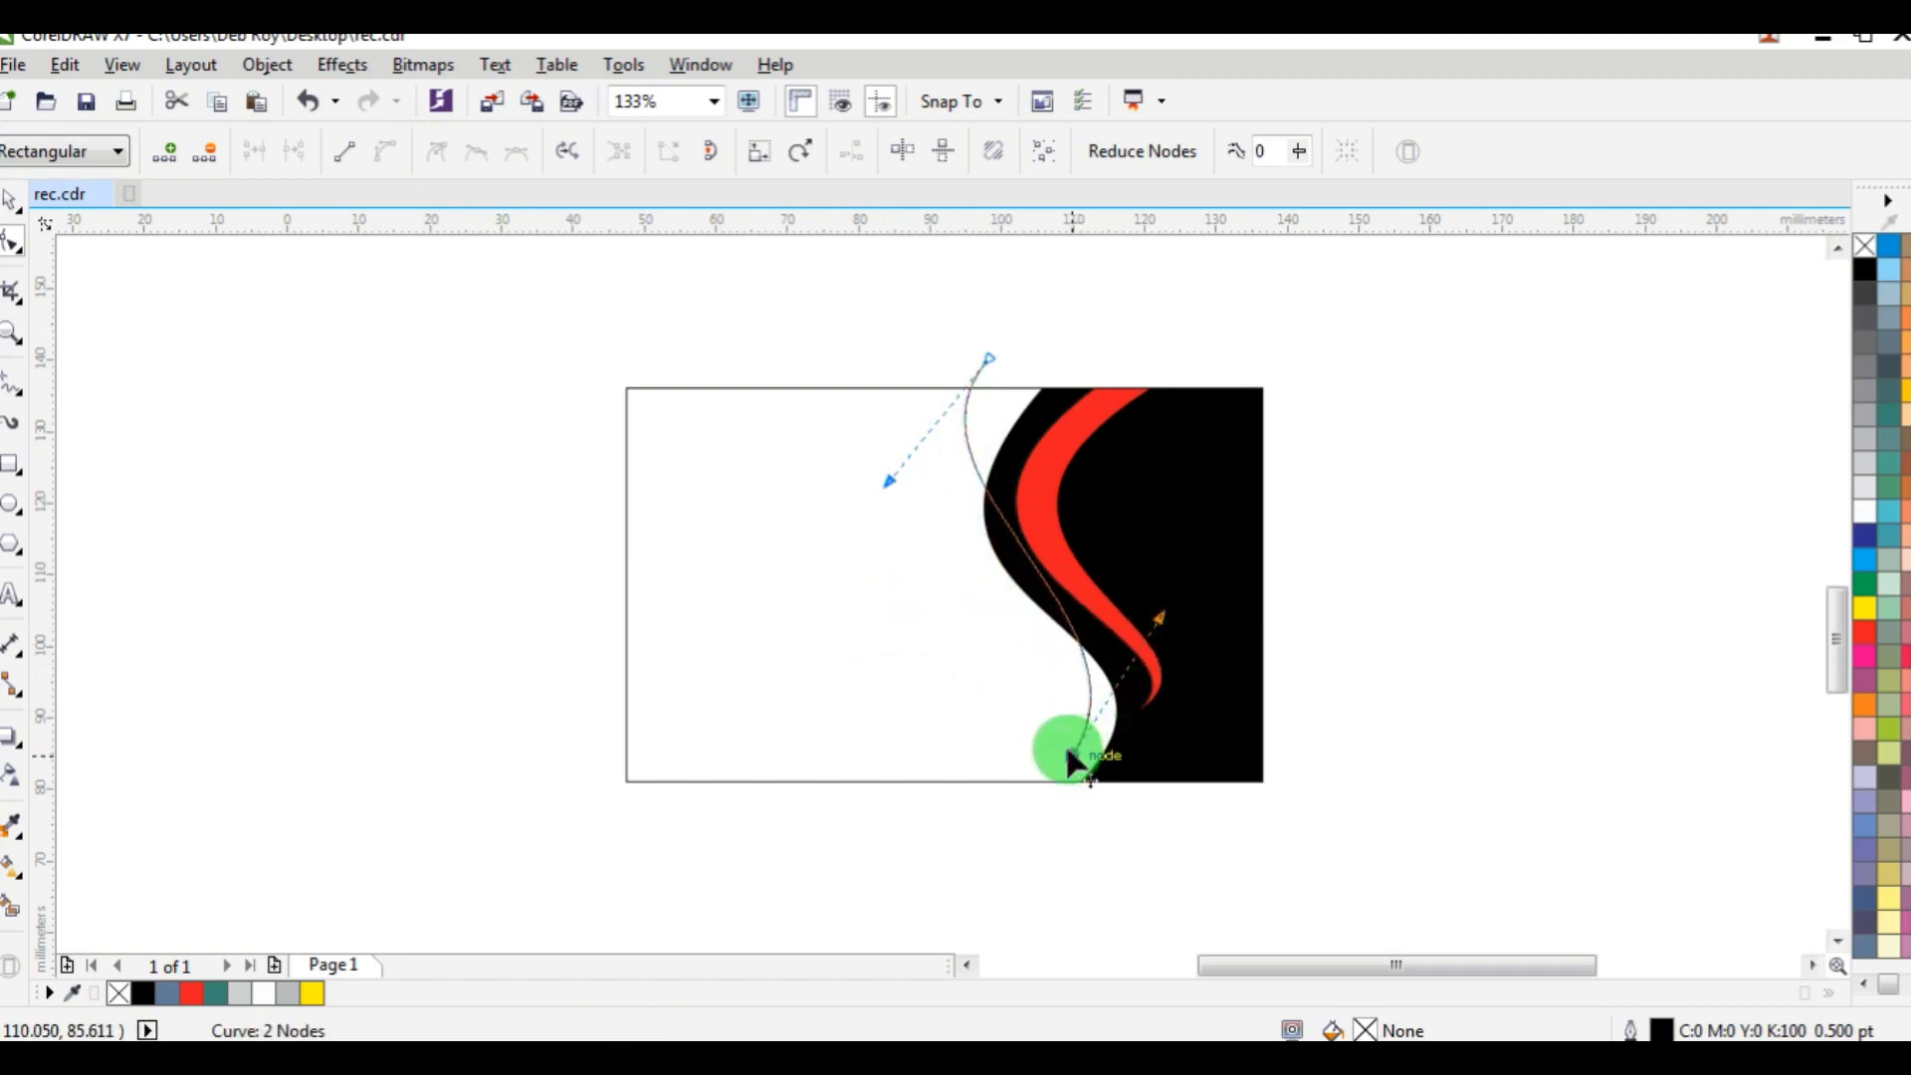
left_click(976, 596)
left_click_drag(885, 486, 866, 679)
Shift the S-curve's top node right and widen its upper bend to leave a white gap beside the black panel.
left_click(1033, 386)
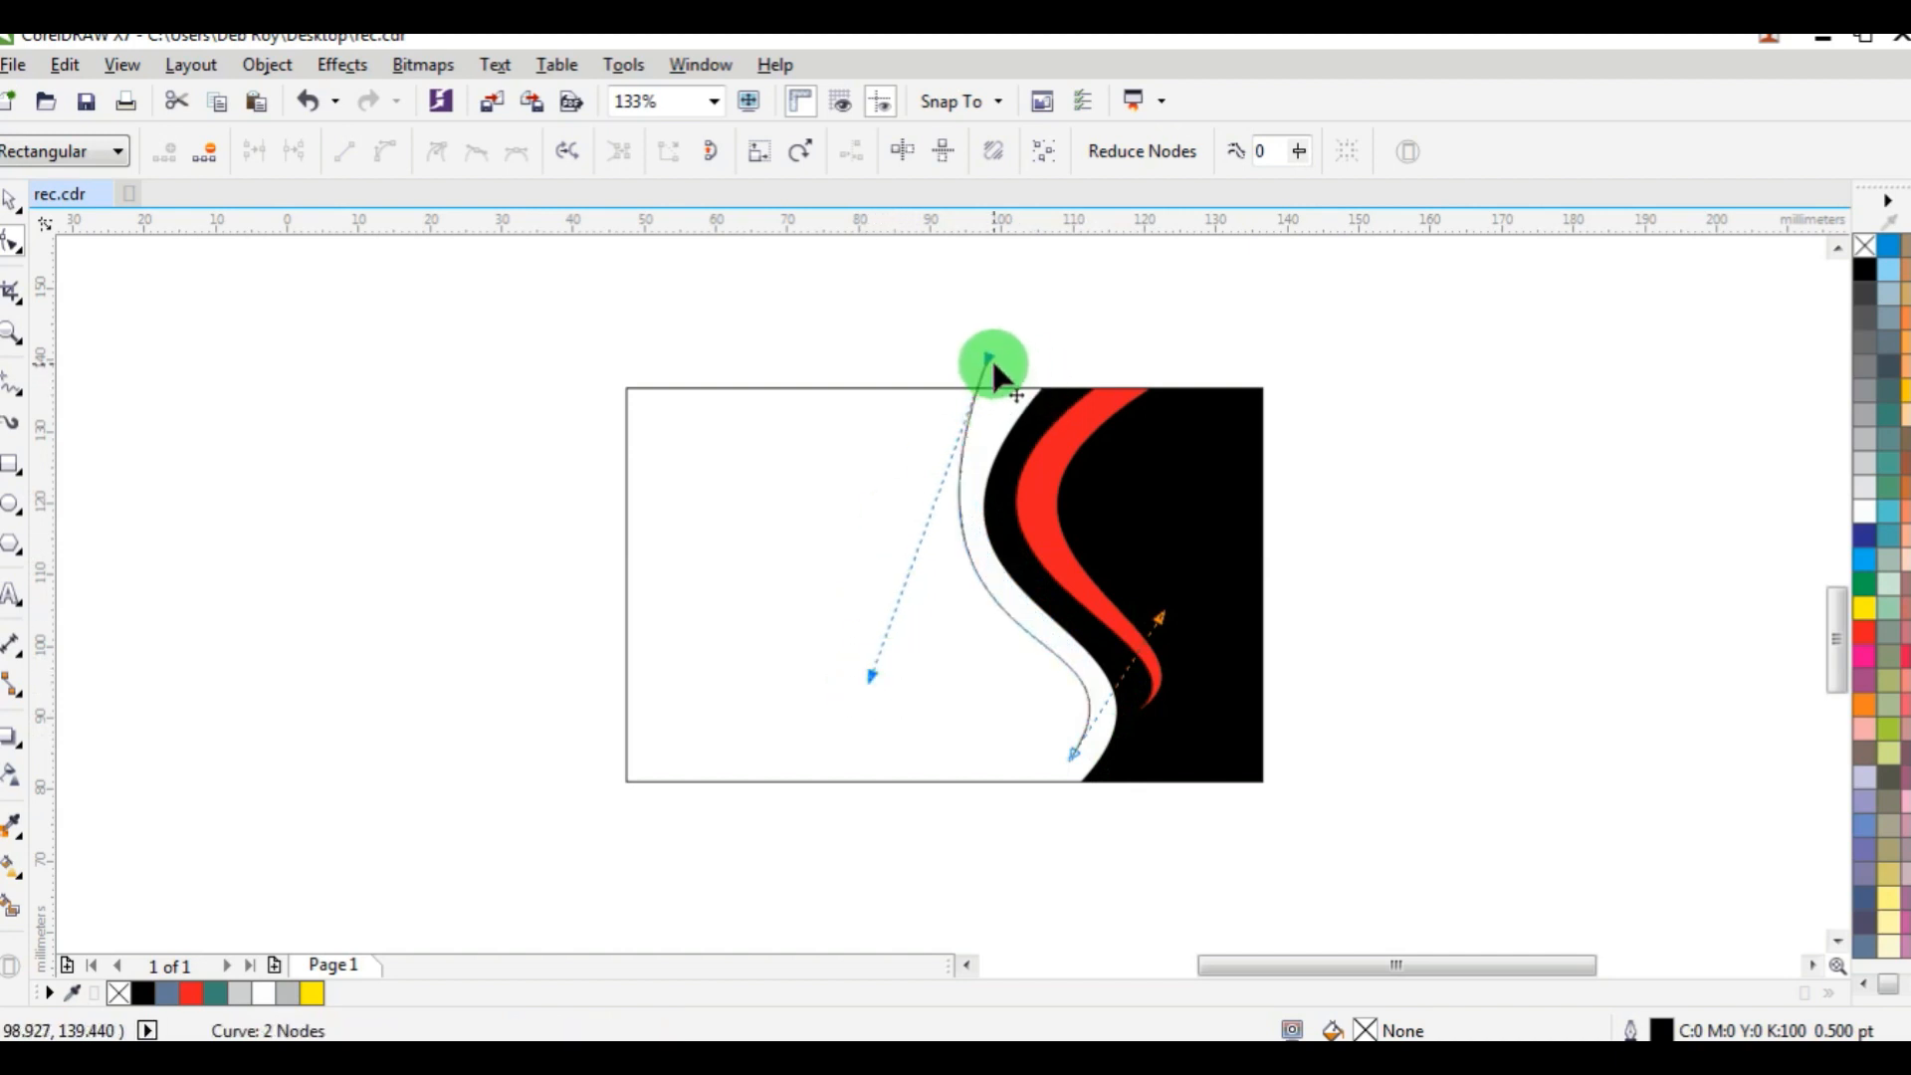
left_click_drag(986, 363, 1012, 371)
left_click(921, 629)
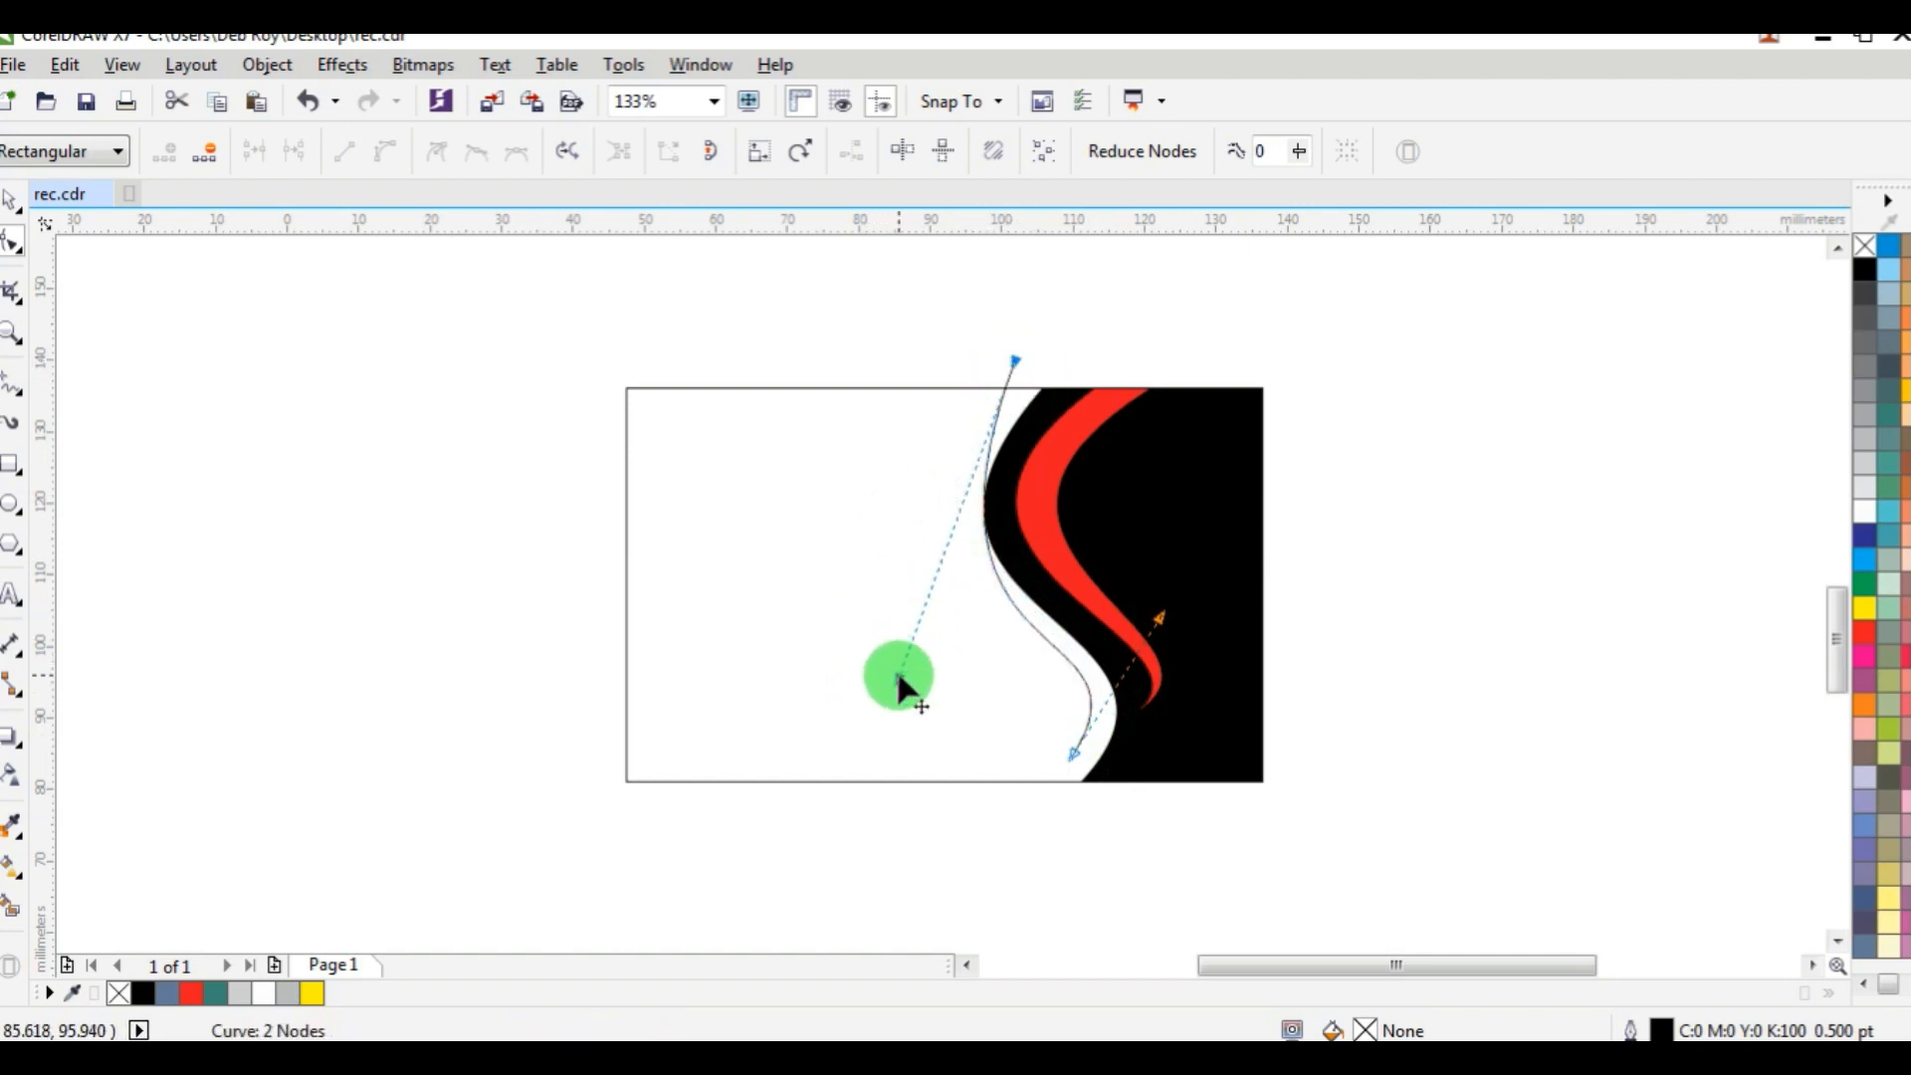
left_click_drag(900, 676, 818, 651)
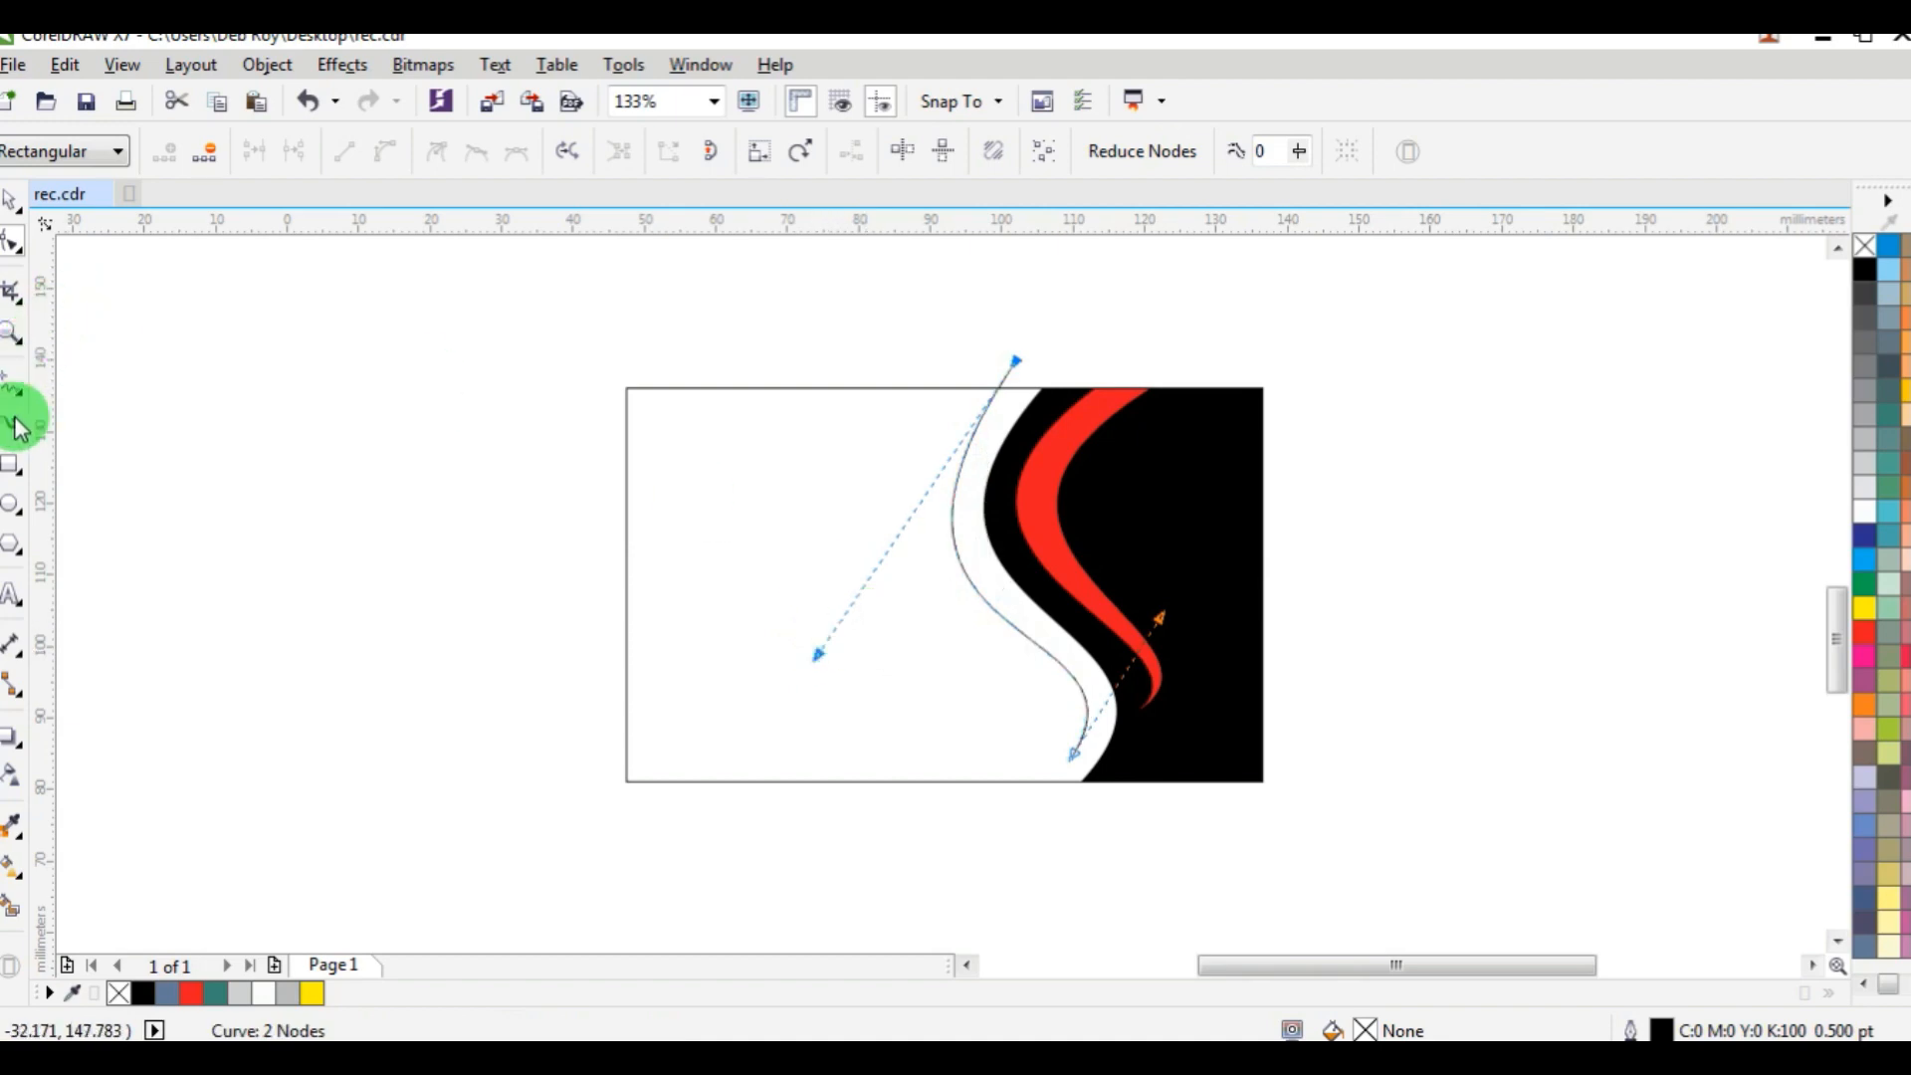
Draw a second straight line from above the rectangle's top edge to the S-curve's lower end node.
left_click(13, 389)
left_click(894, 364)
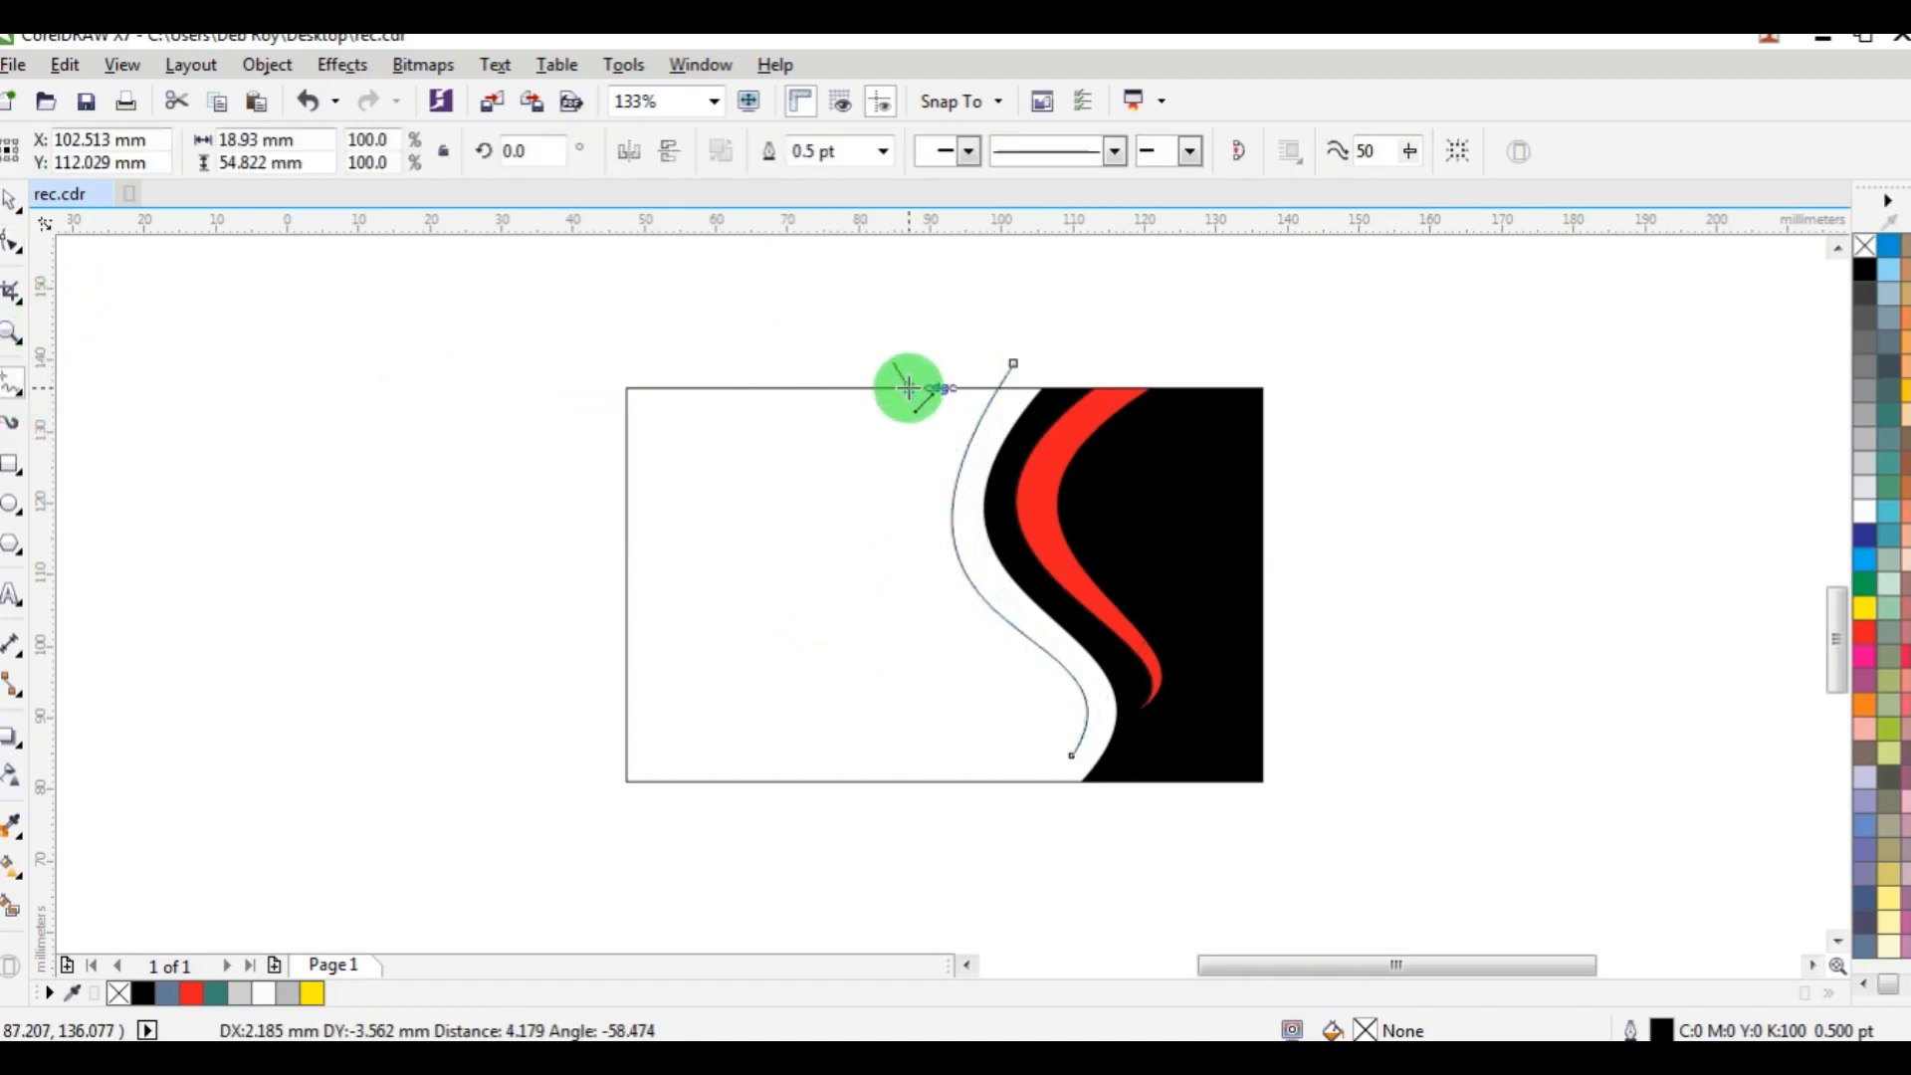
left_click(1067, 756)
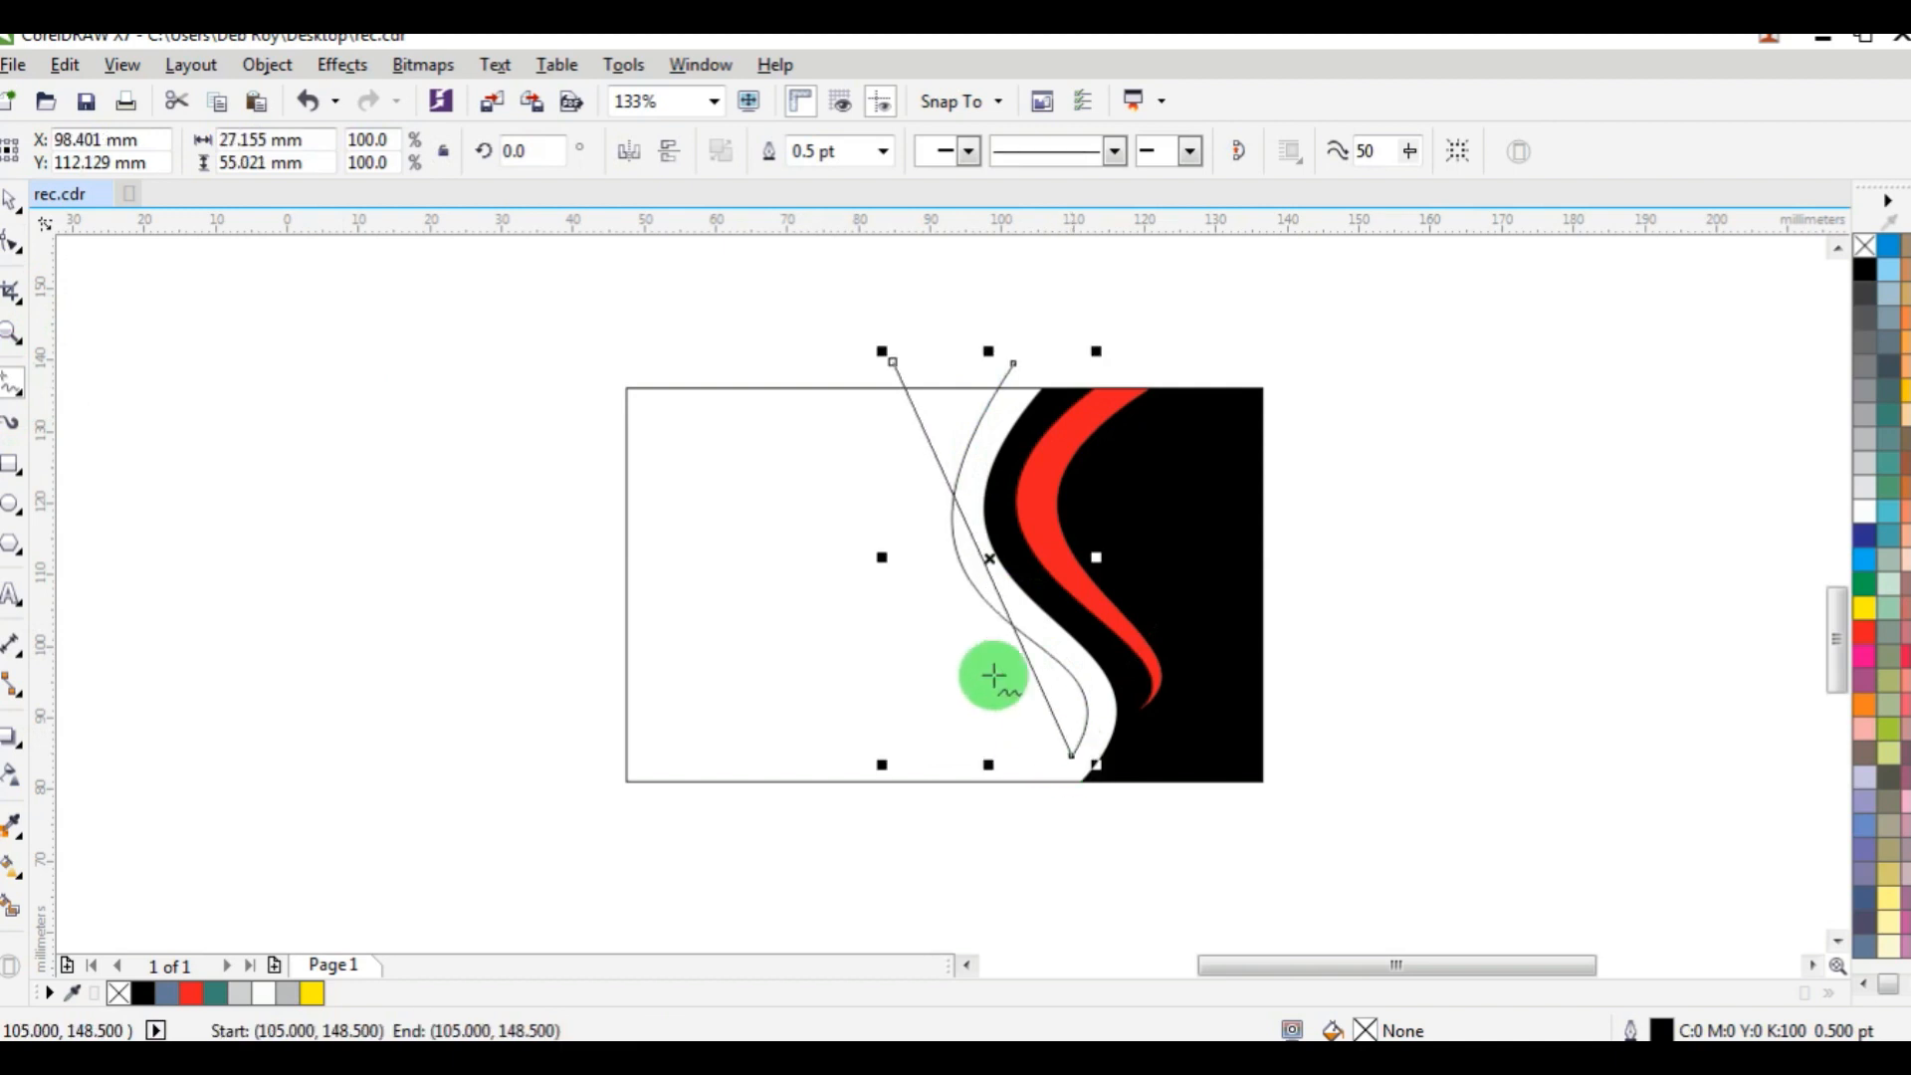
left_click(11, 204)
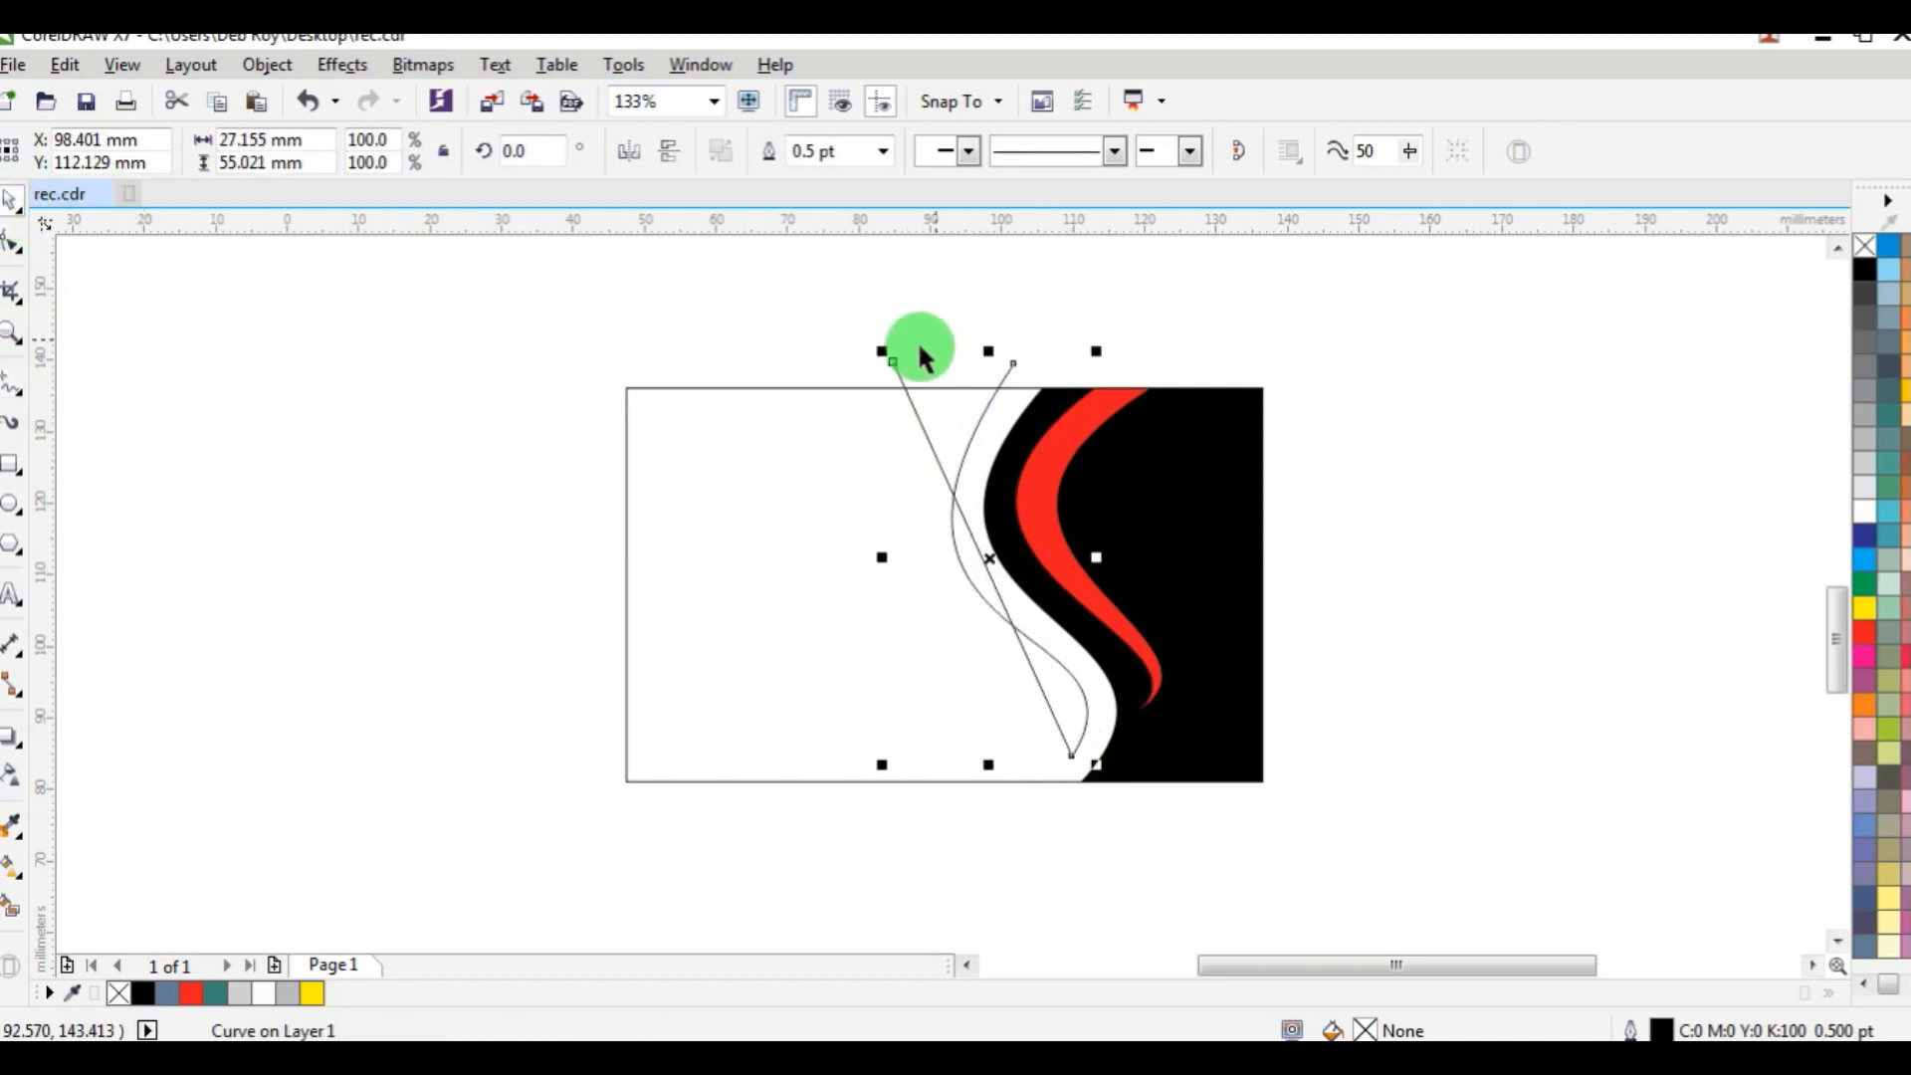
left_click_drag(888, 362, 924, 361)
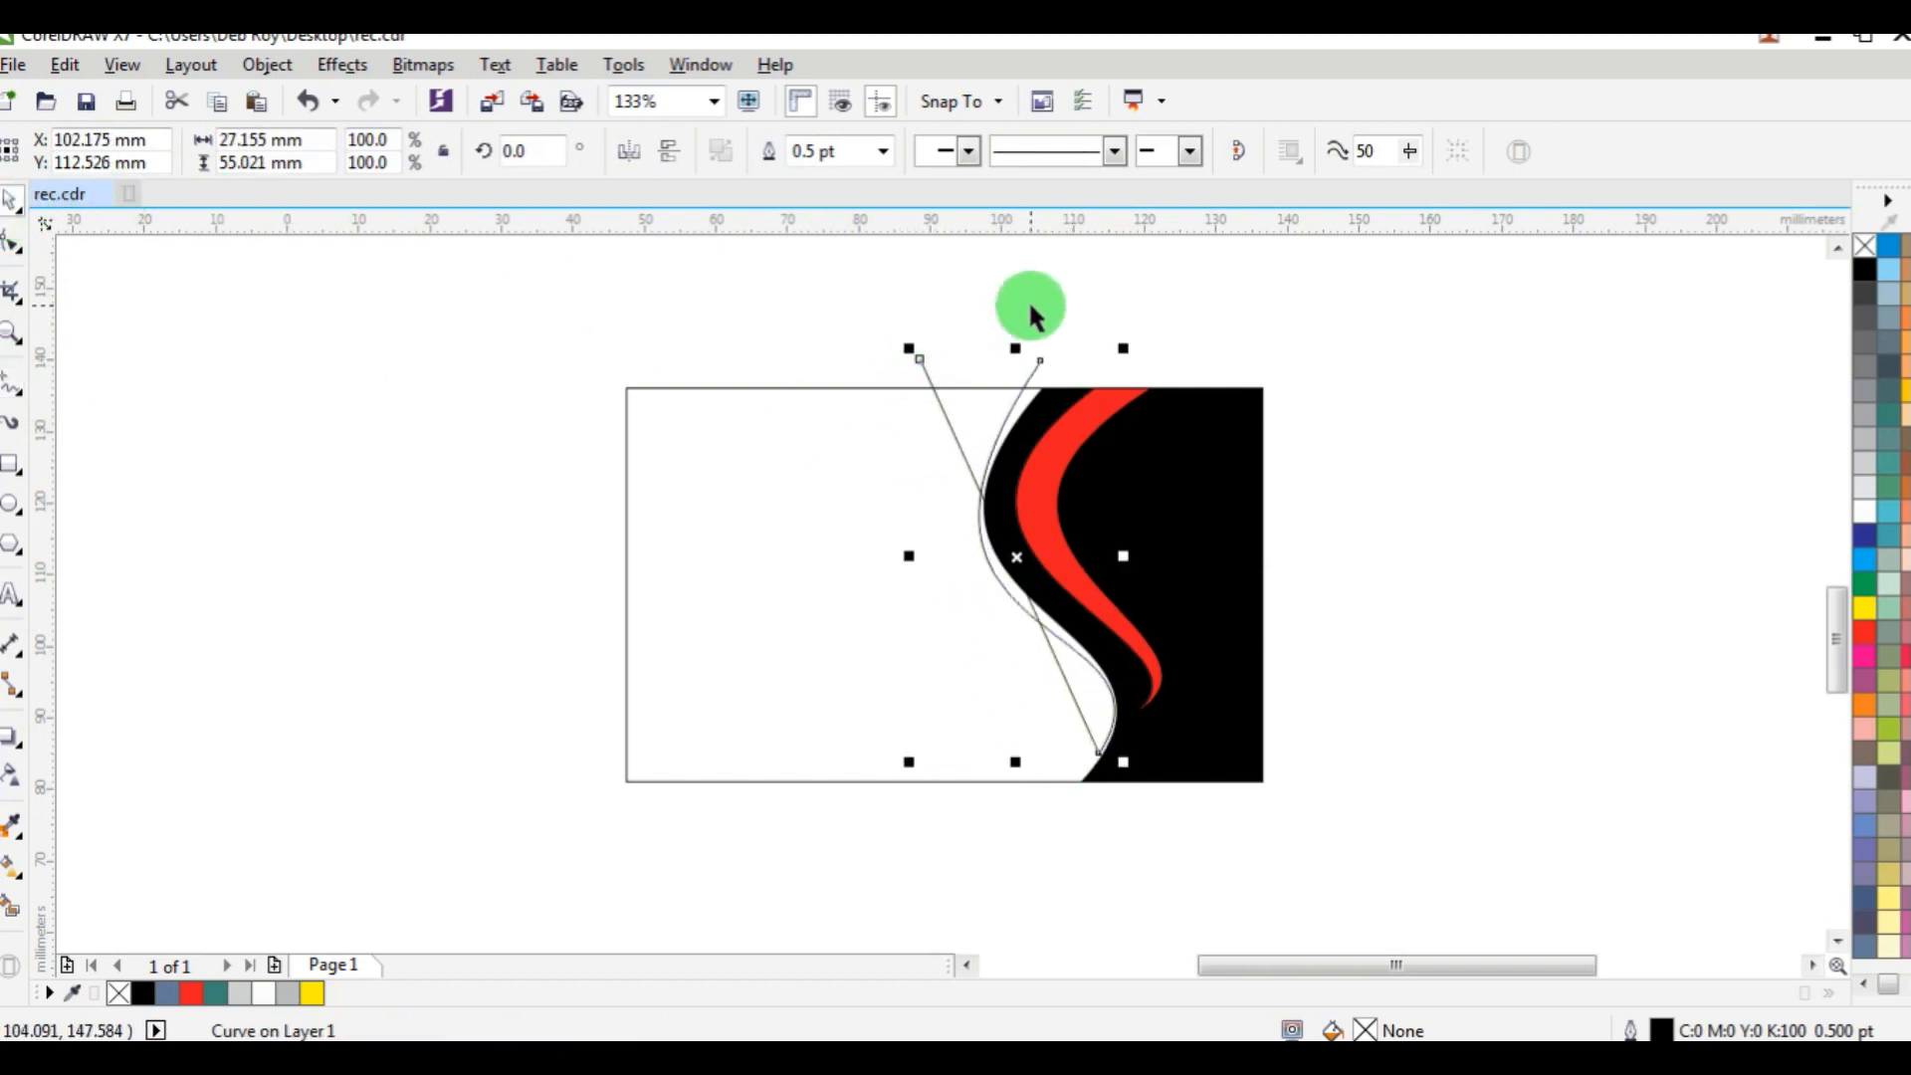
key("ctrl+z")
left_click(902, 384)
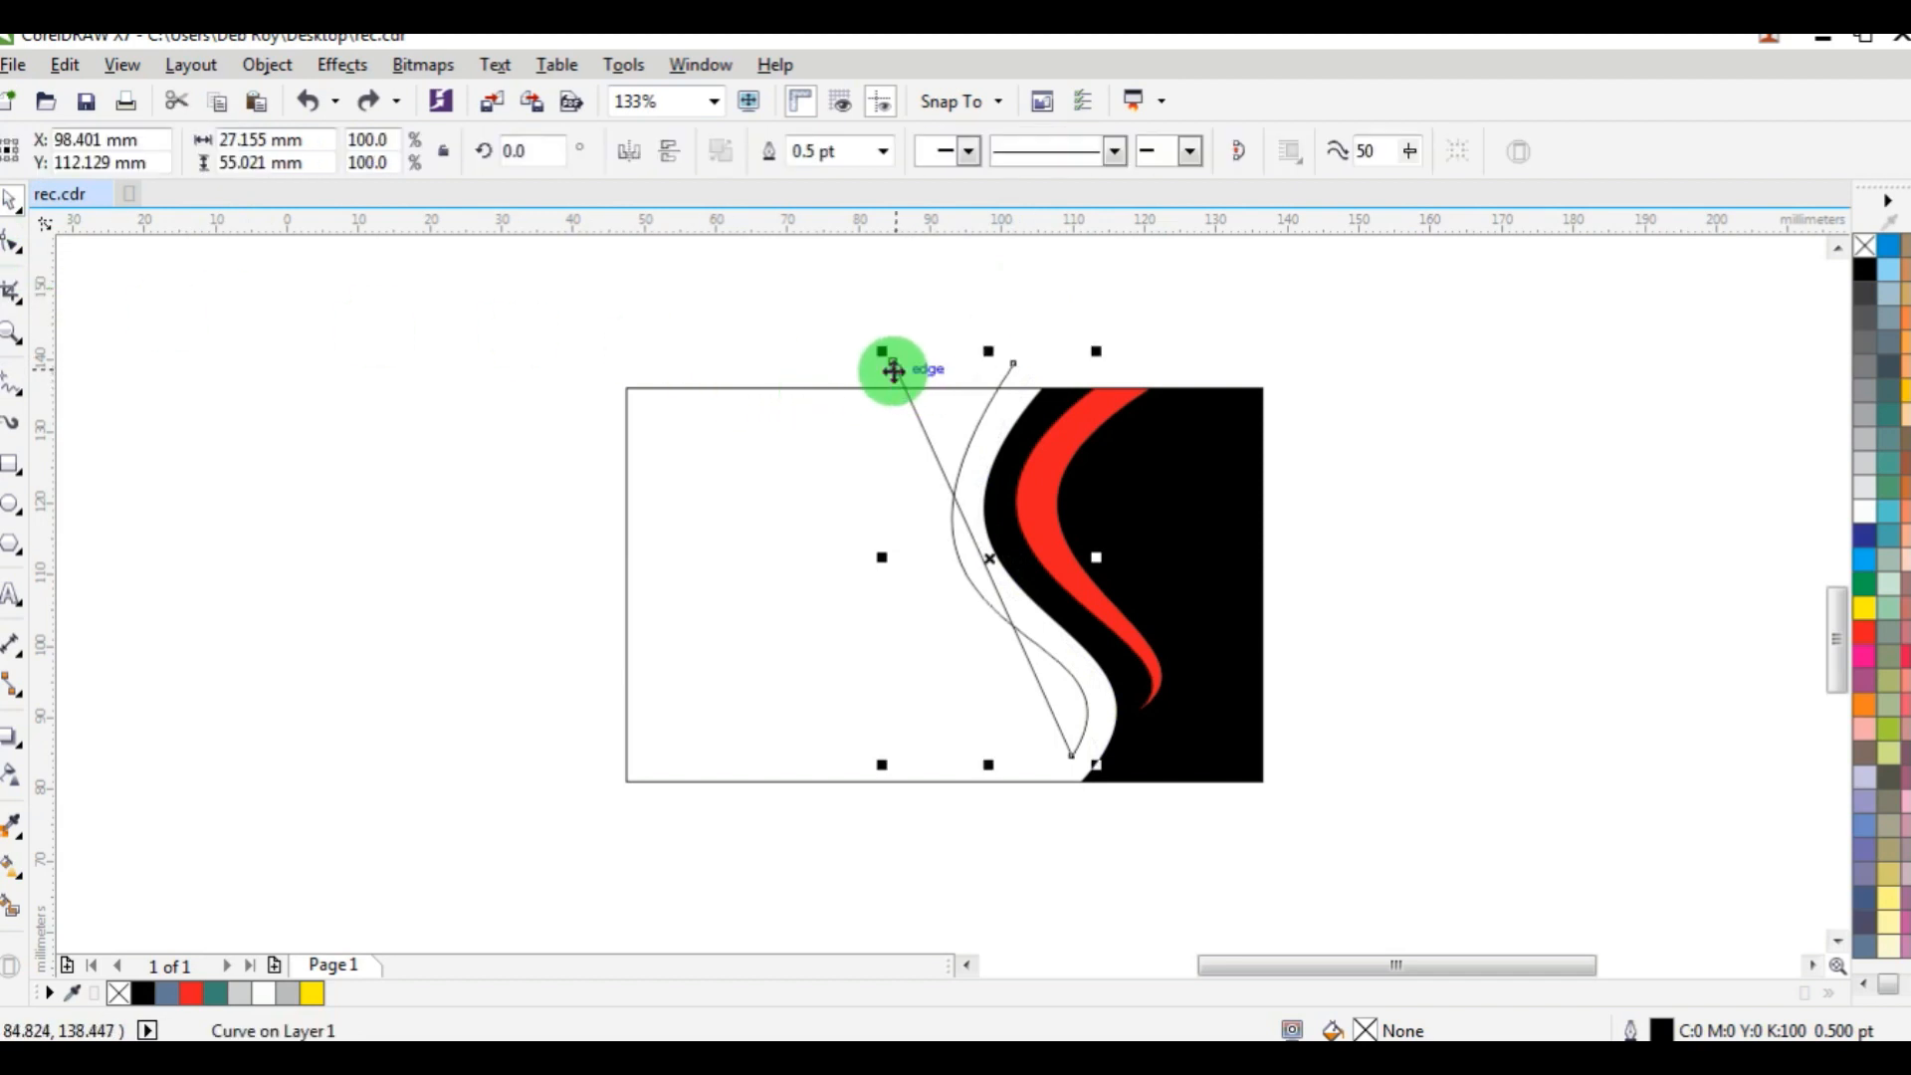
Move the second line's top node slightly right, convert the line to a curve, and bow it to the left.
left_click(13, 242)
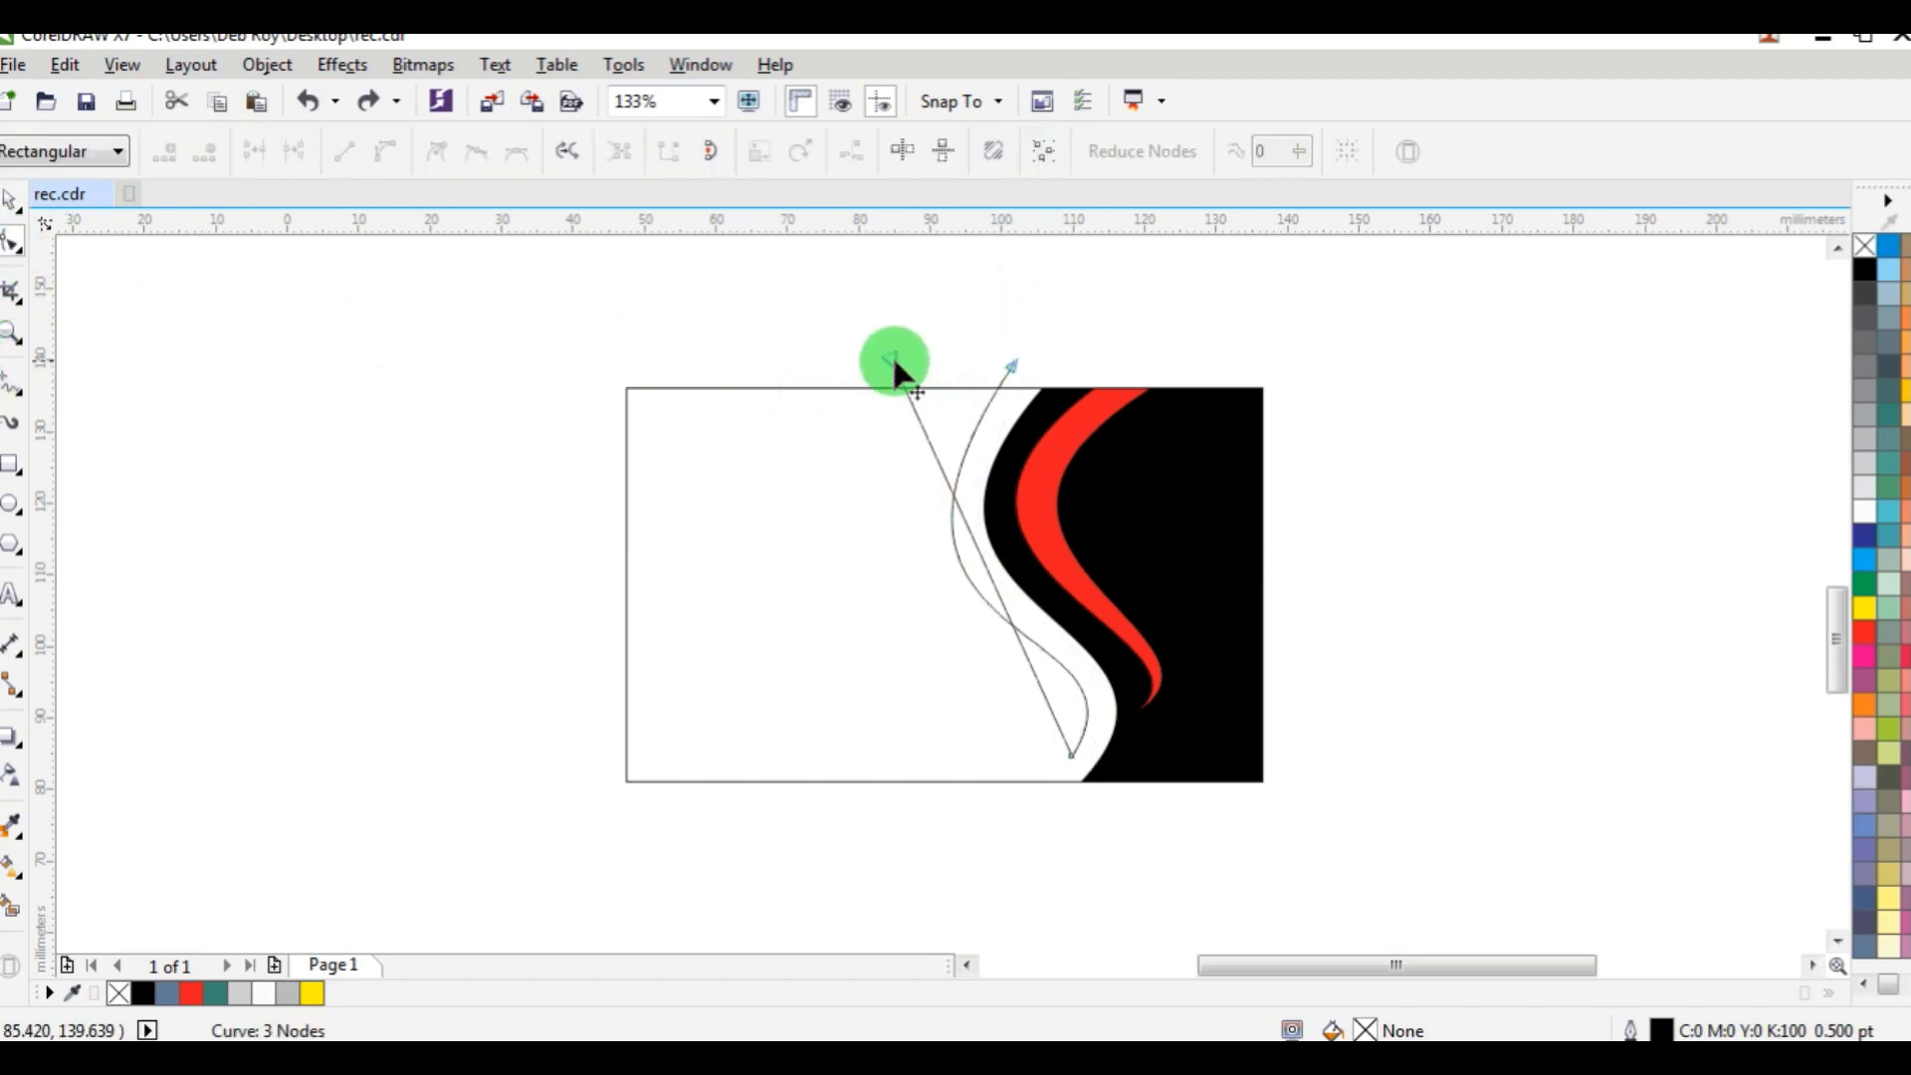
left_click_drag(895, 361, 923, 360)
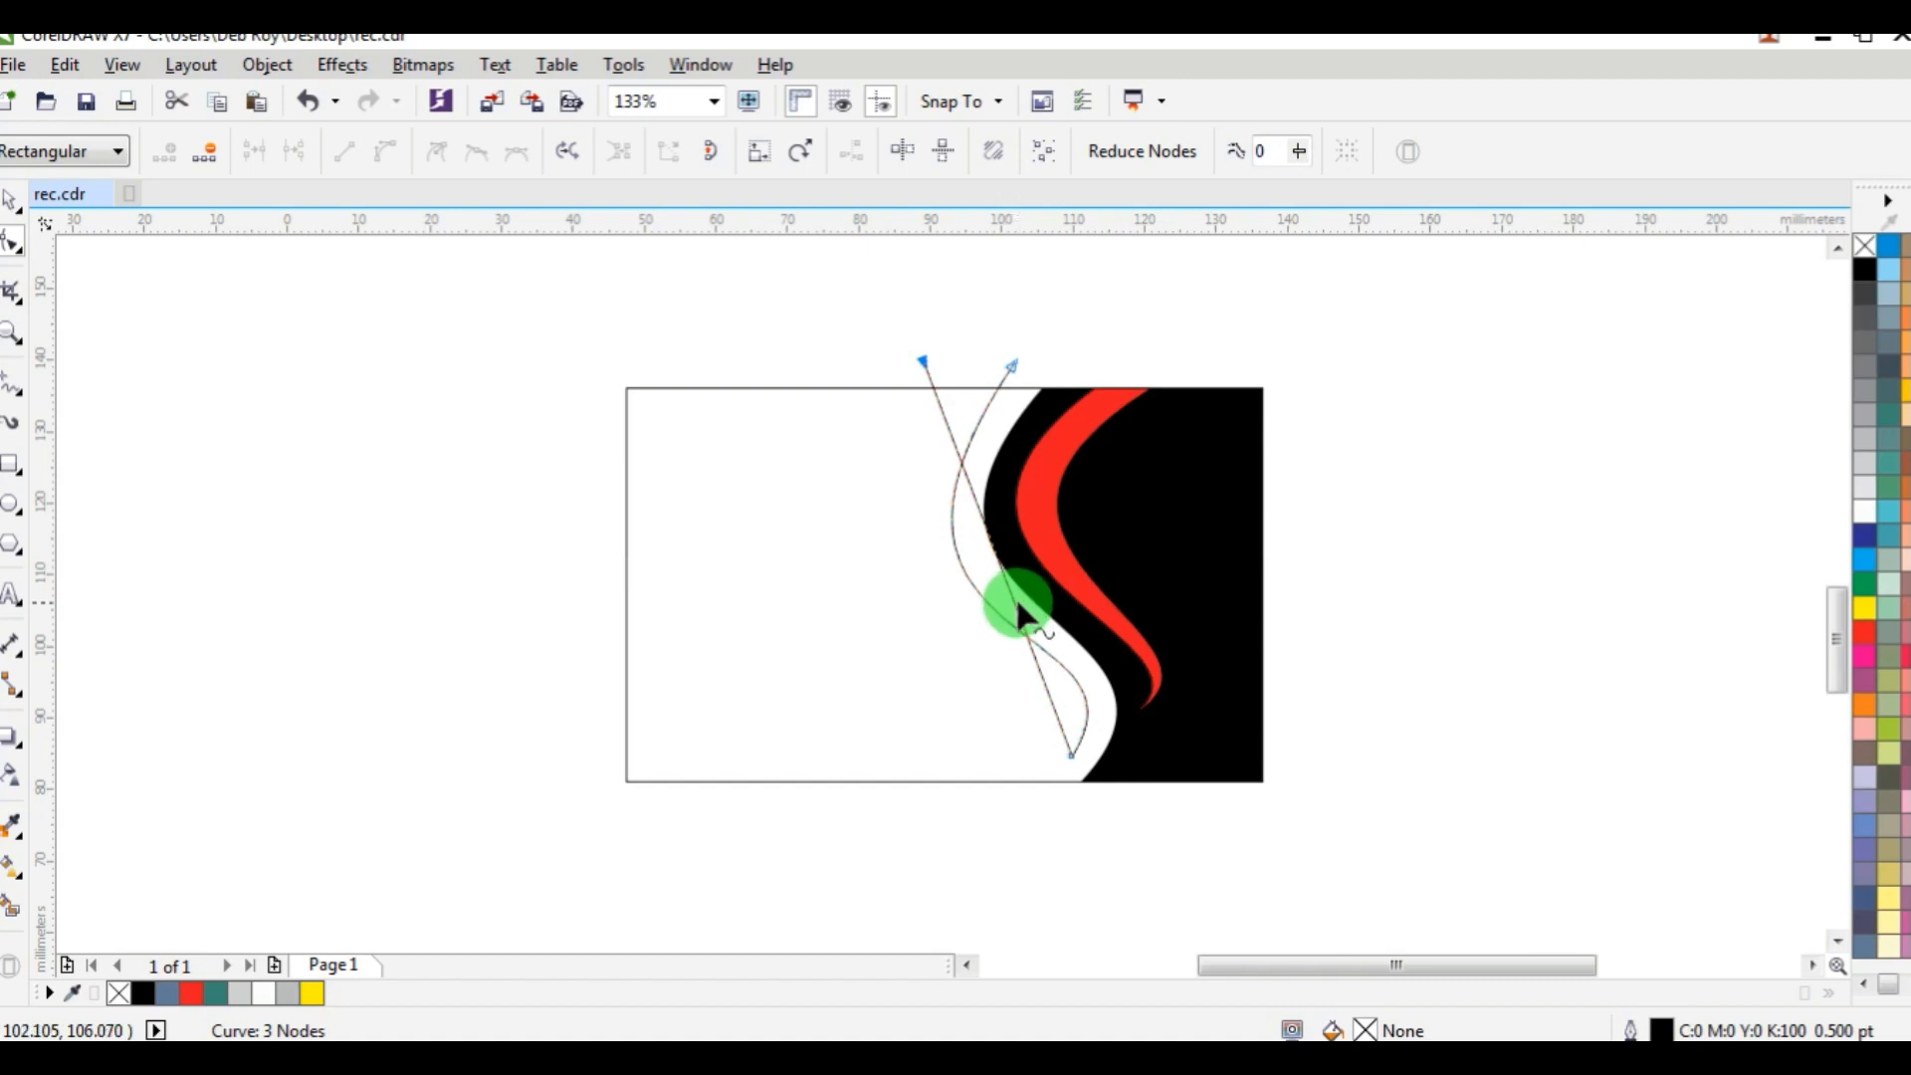
left_click(1021, 612)
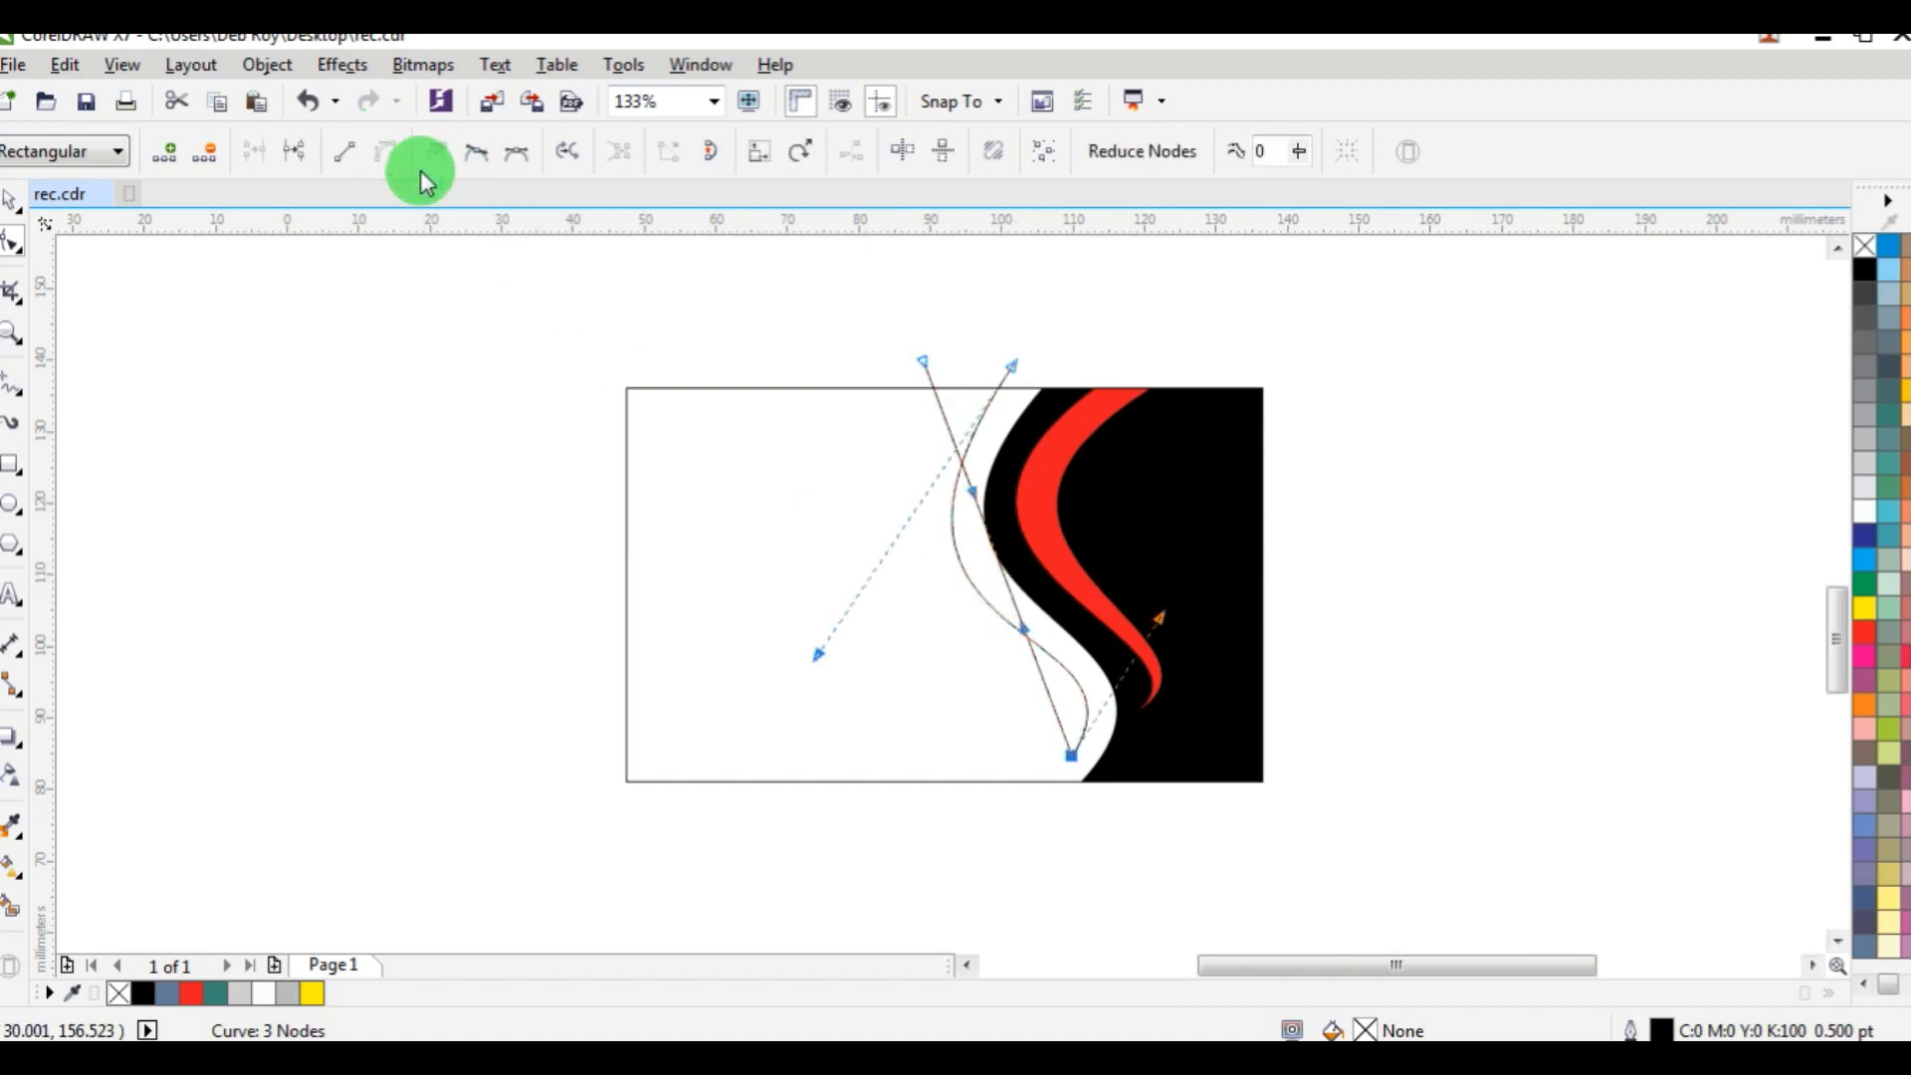
left_click_drag(992, 563, 933, 605)
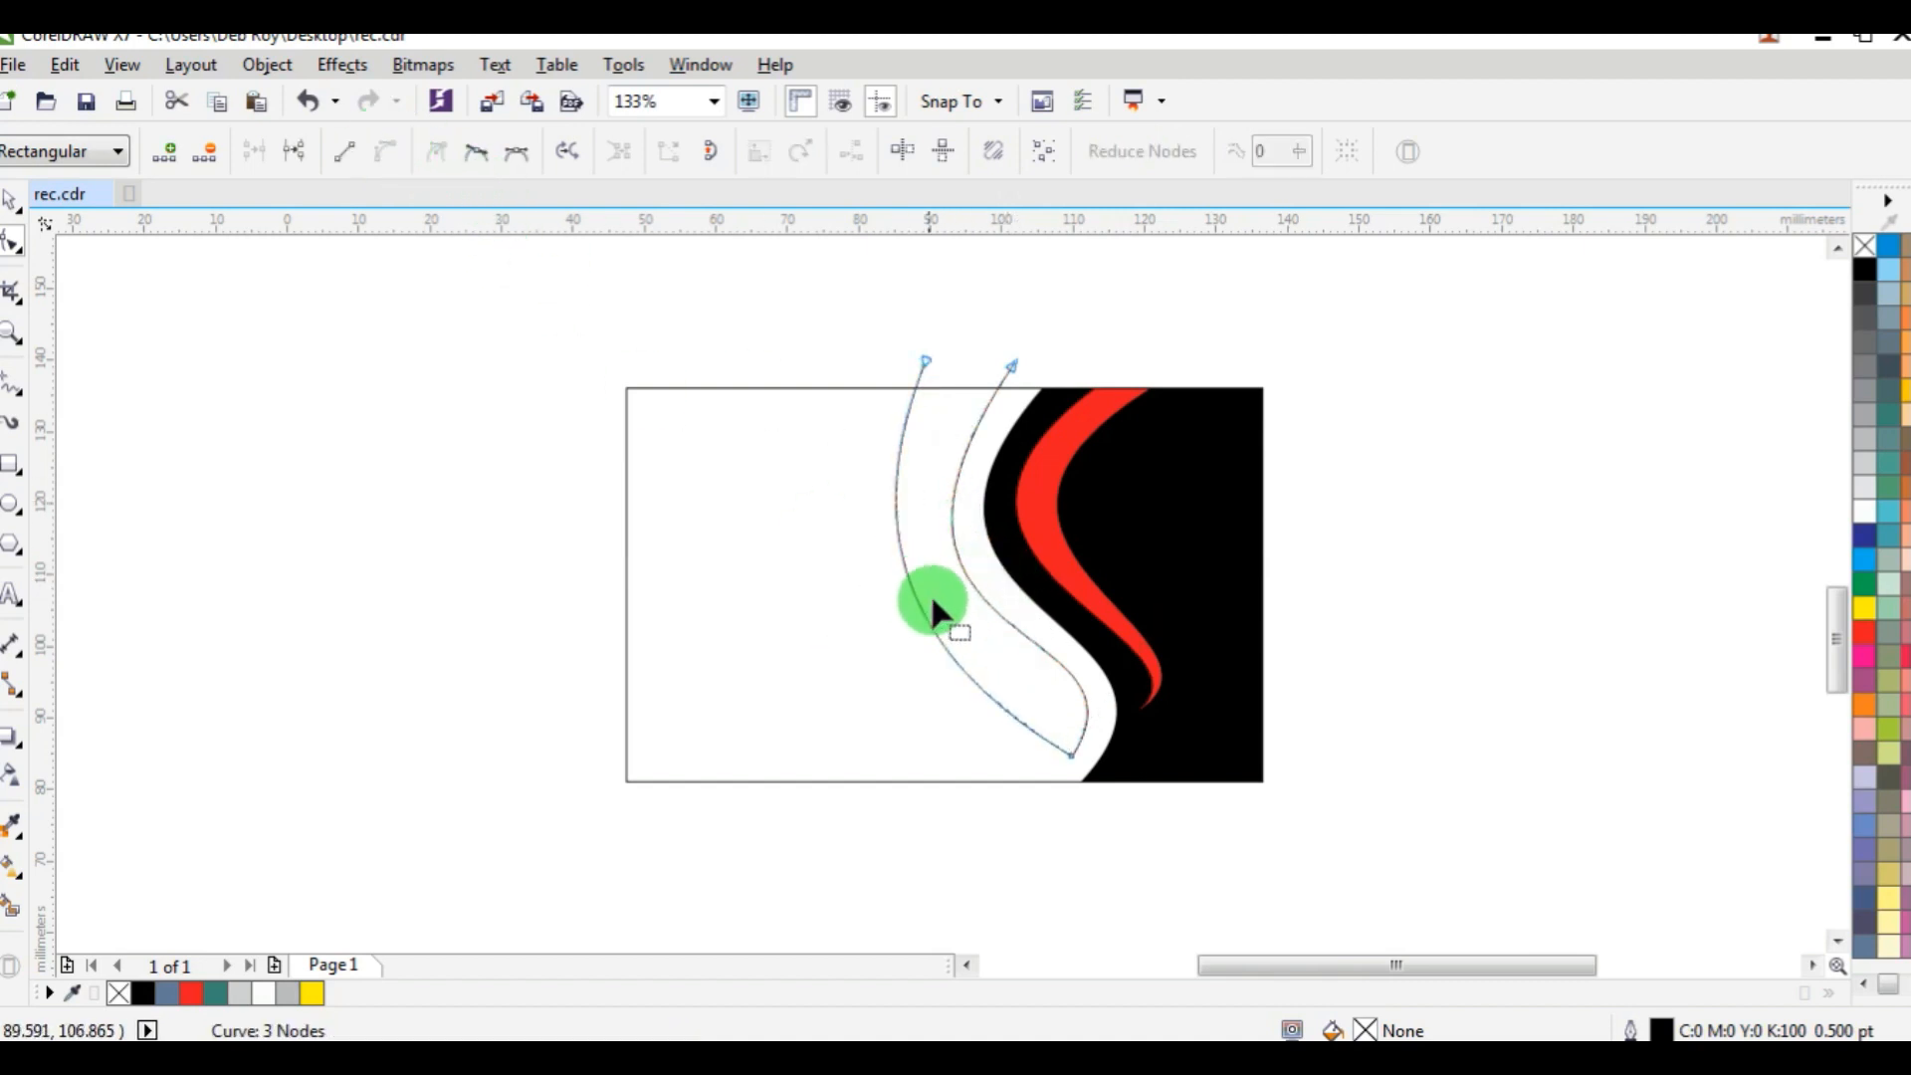
Shape the bowed line into an outer S-curve beside the first one and move its top node closer to it.
left_click(1072, 756)
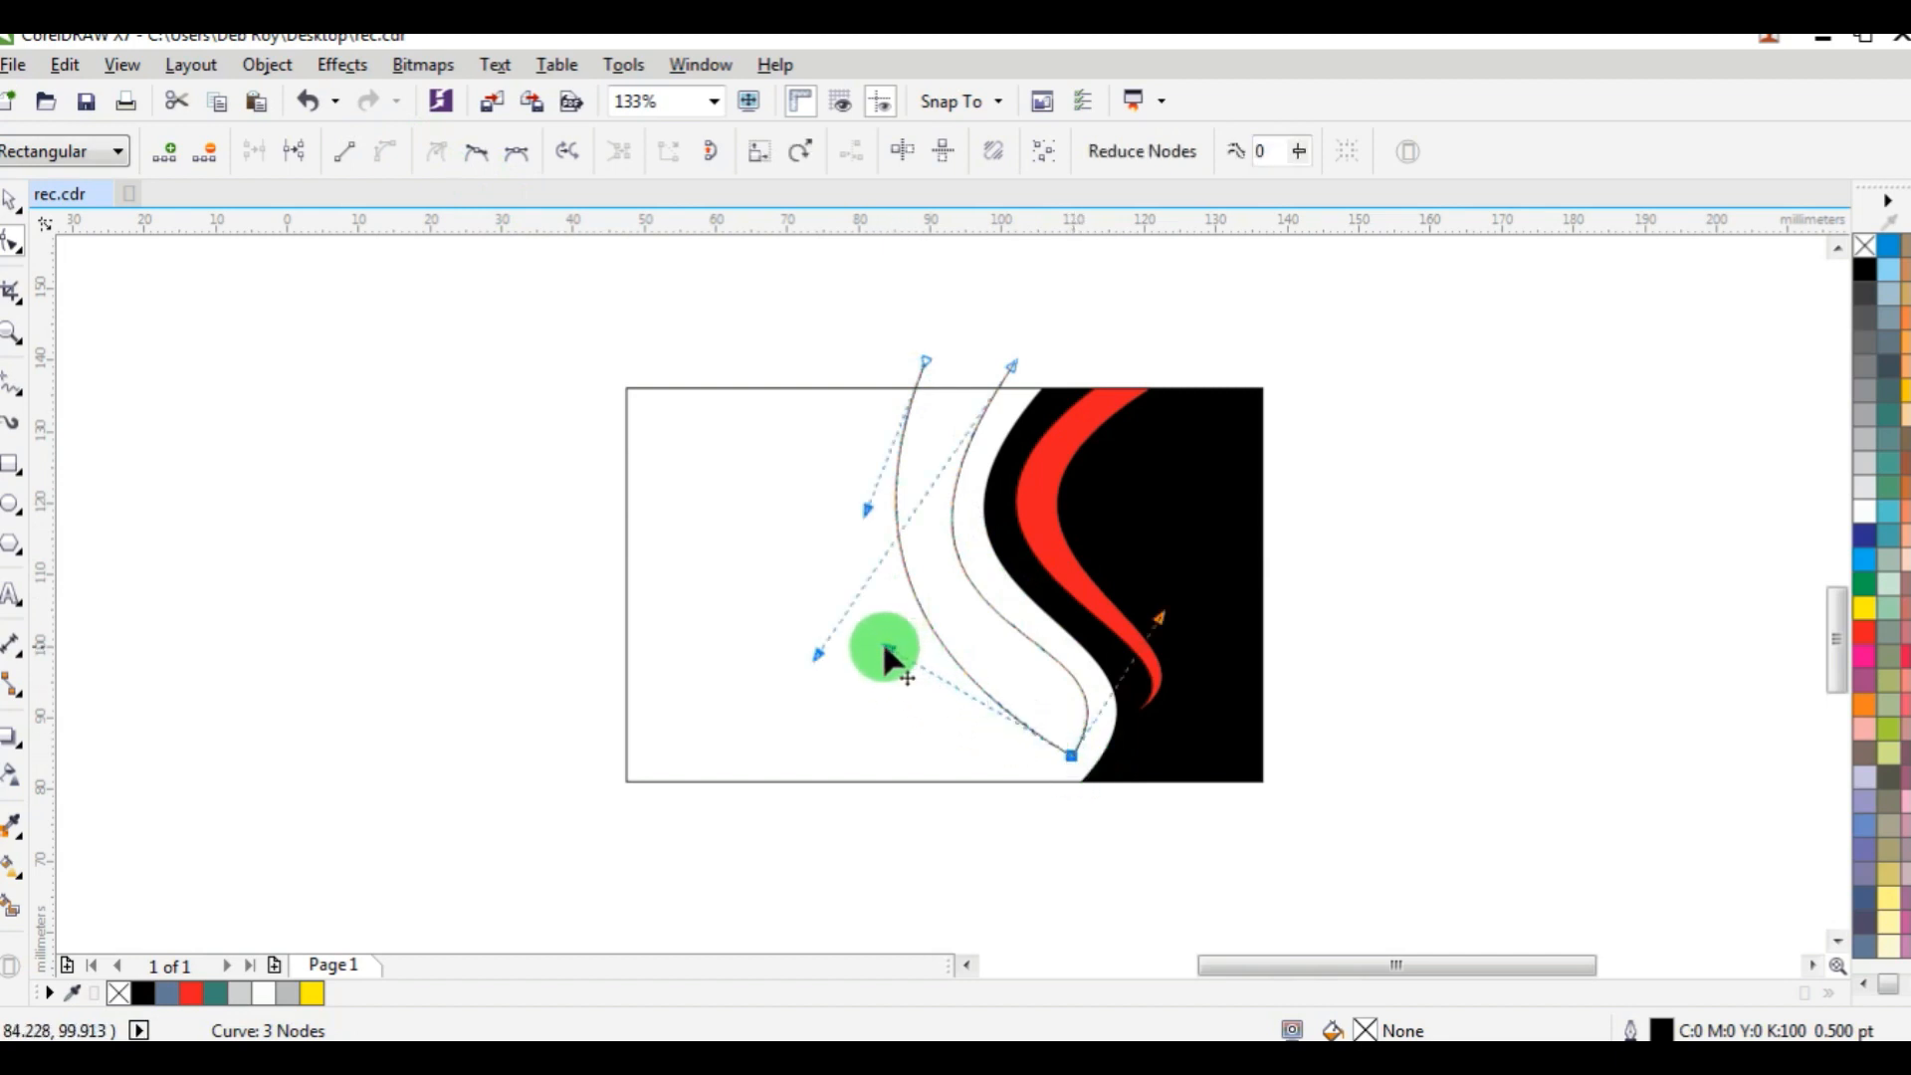
left_click_drag(886, 647, 1103, 657)
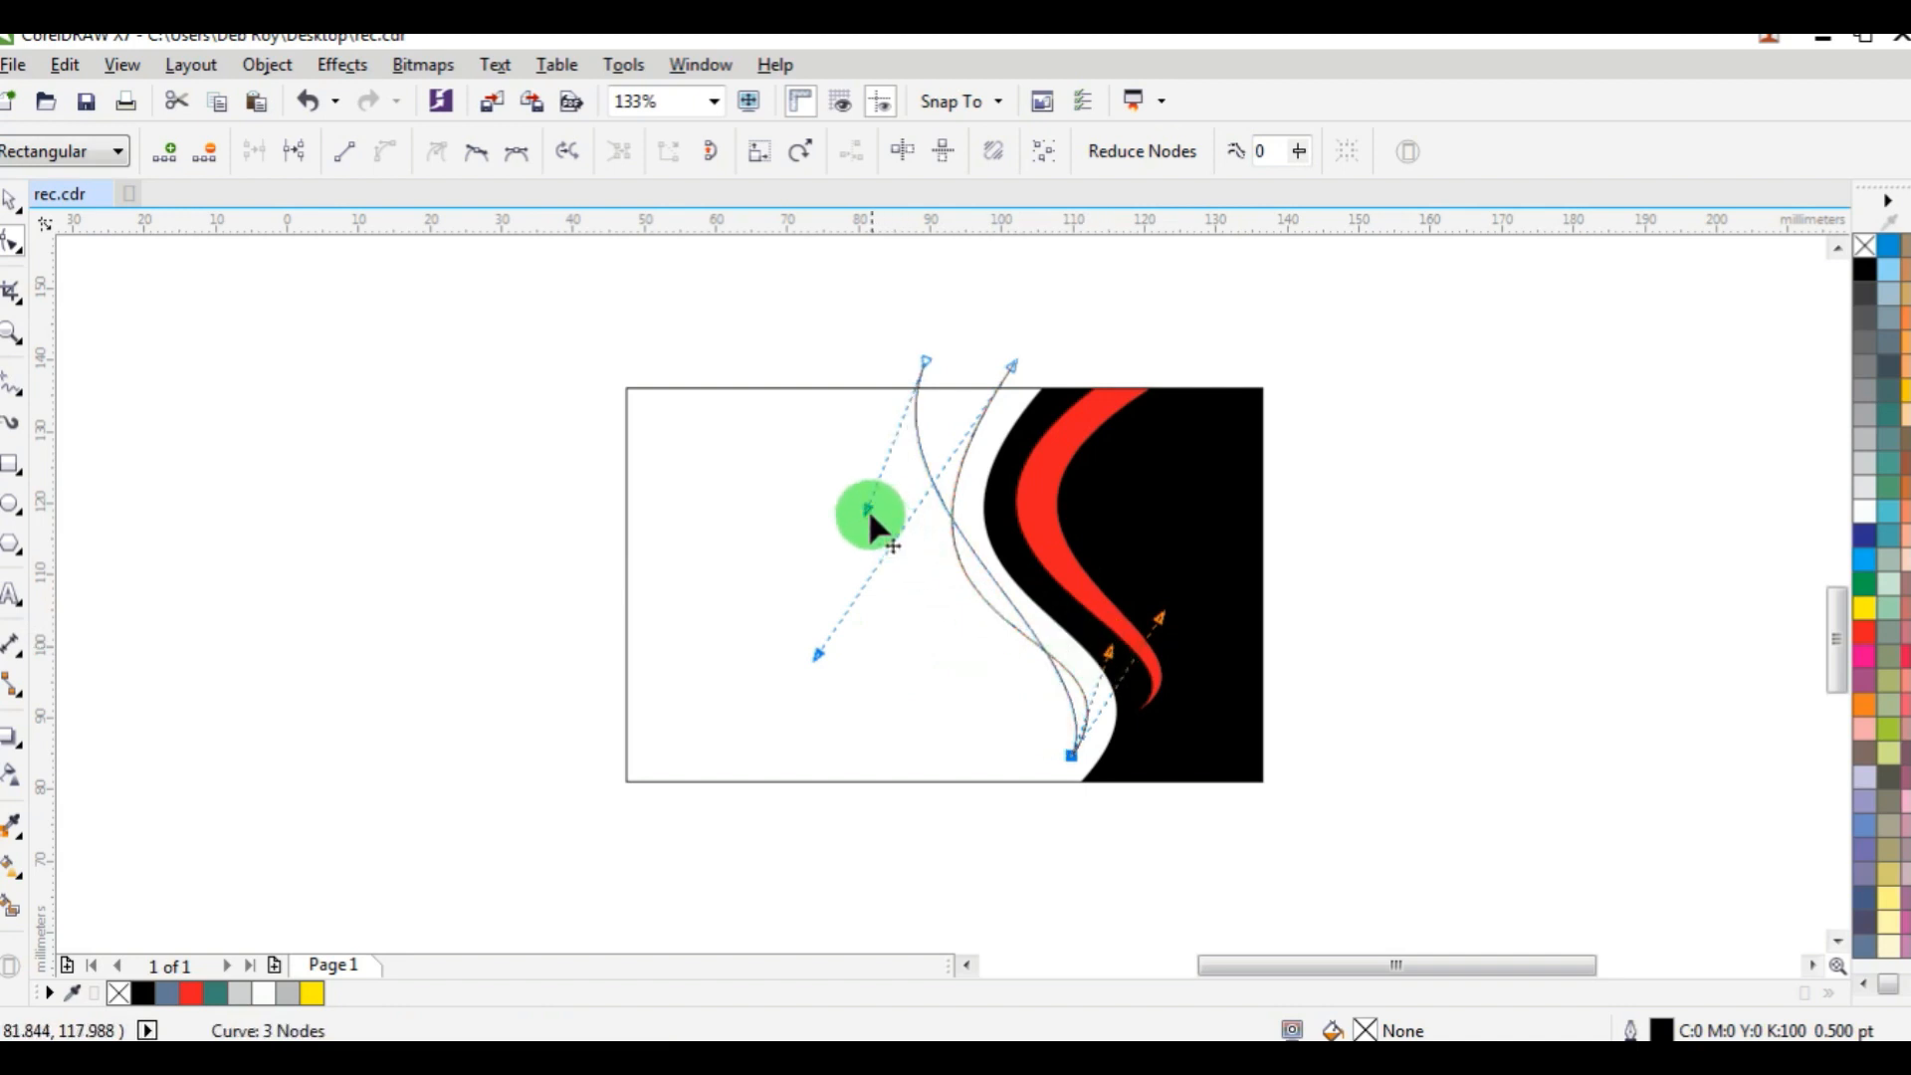
left_click_drag(868, 509, 841, 722)
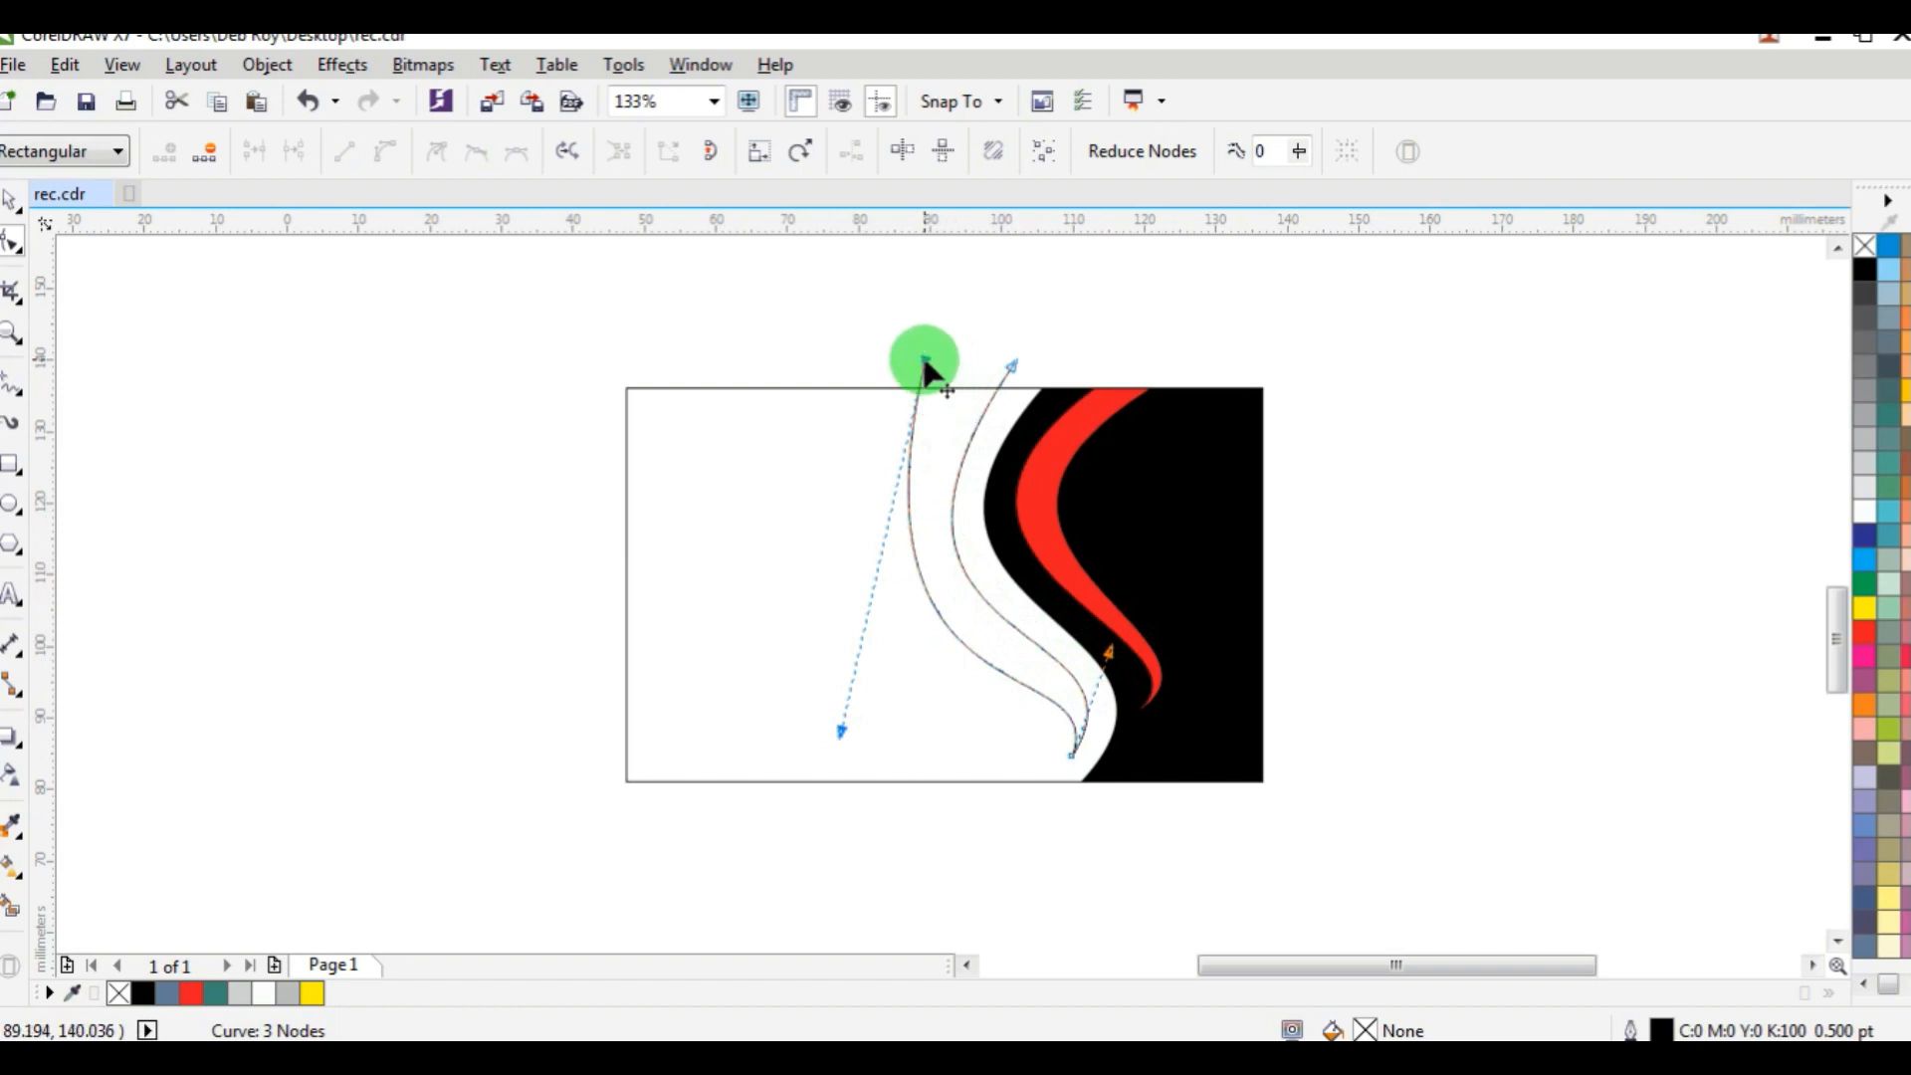
left_click_drag(923, 361, 956, 360)
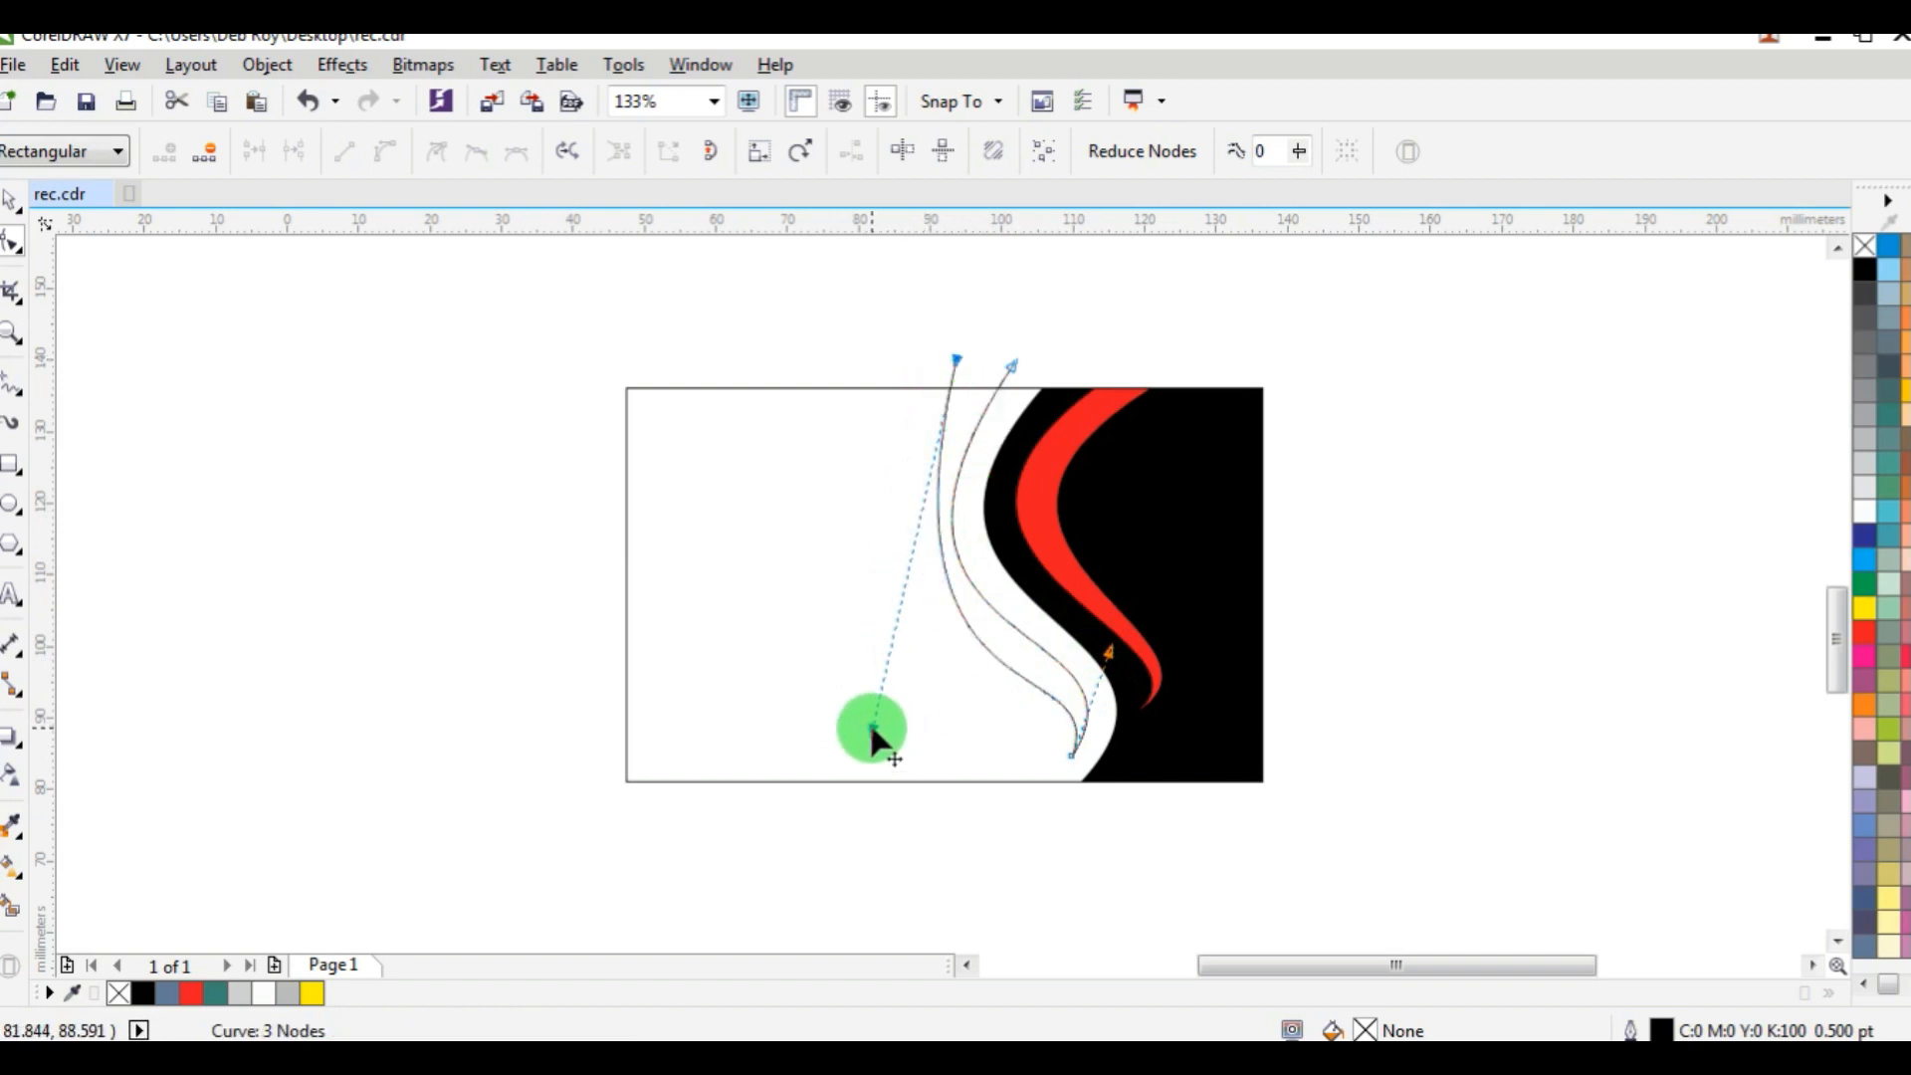
left_click_drag(873, 737, 824, 760)
Lower the shared bottom node slightly and adjust both curves' handles so they form a smooth band tapering to a point.
scroll(1070, 759, "up", 3)
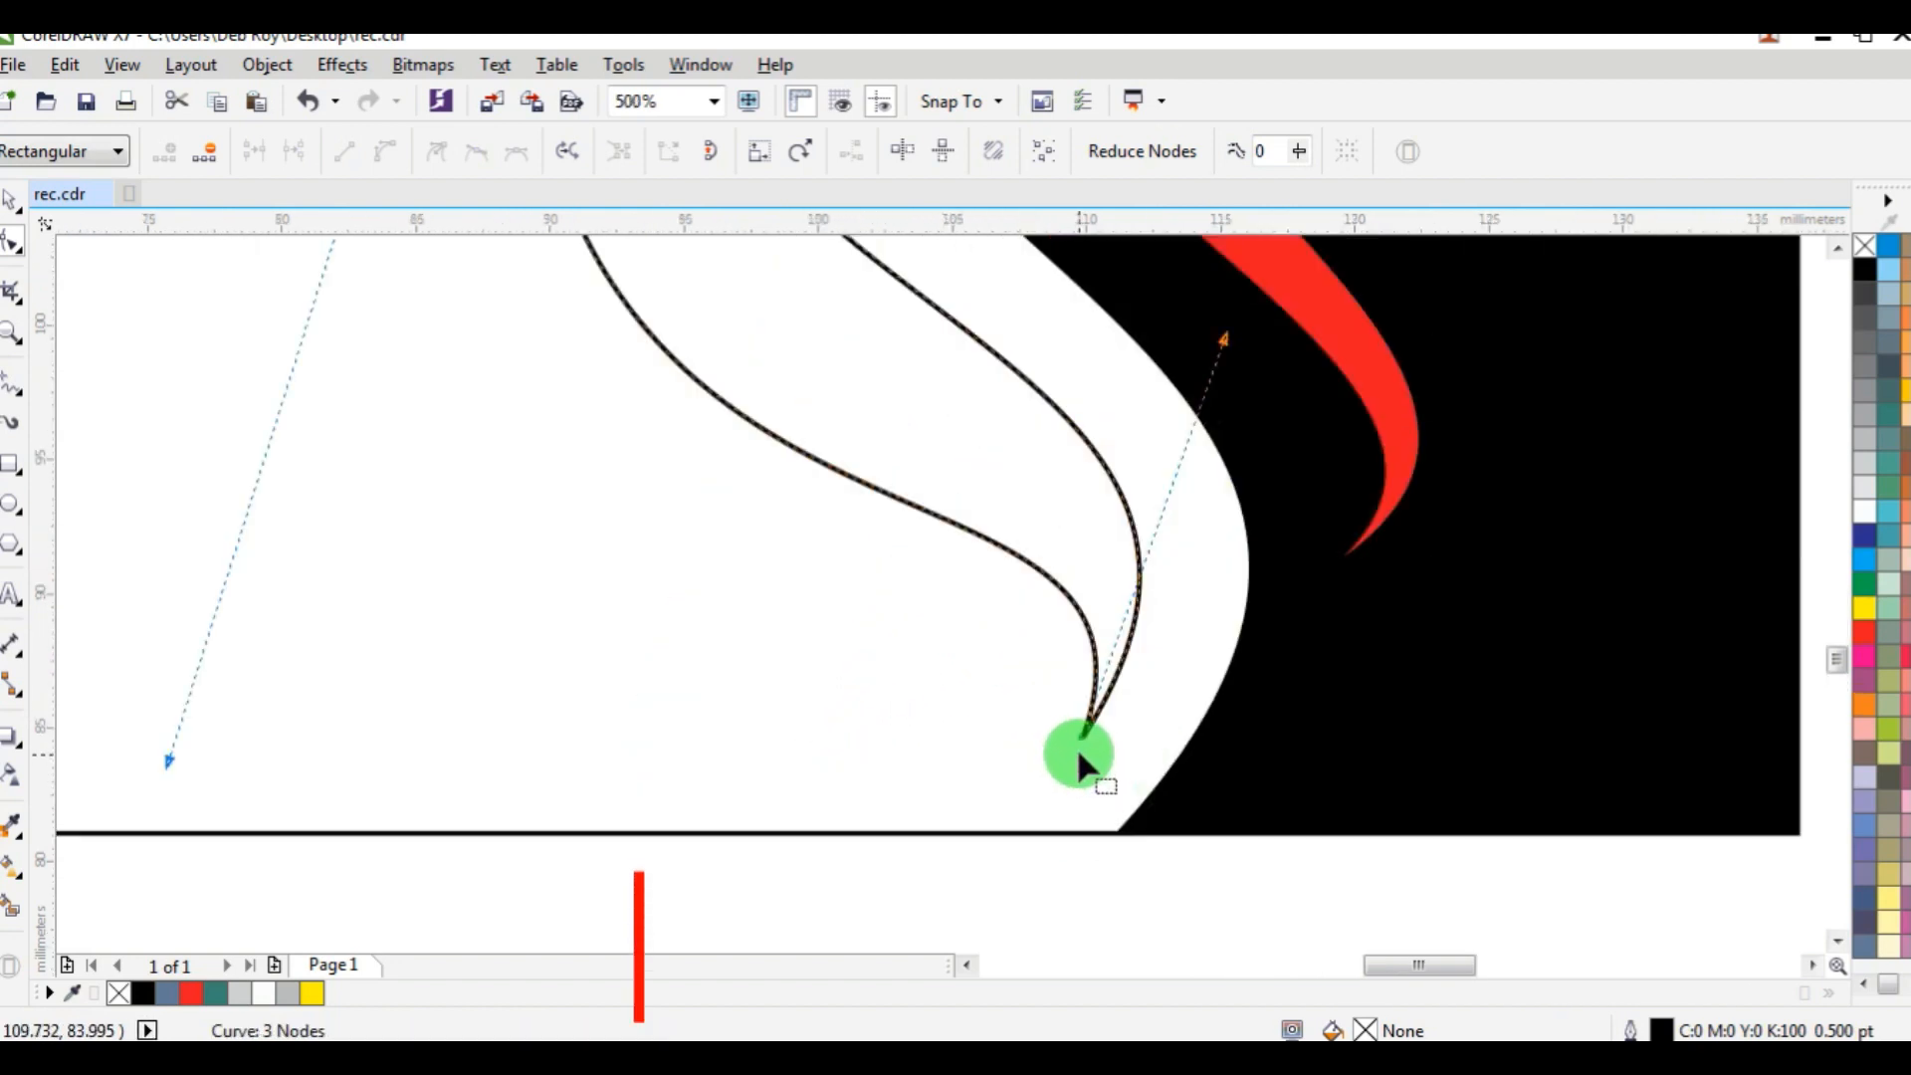
left_click_drag(1082, 737, 1074, 786)
scroll(1097, 640, "down", 2)
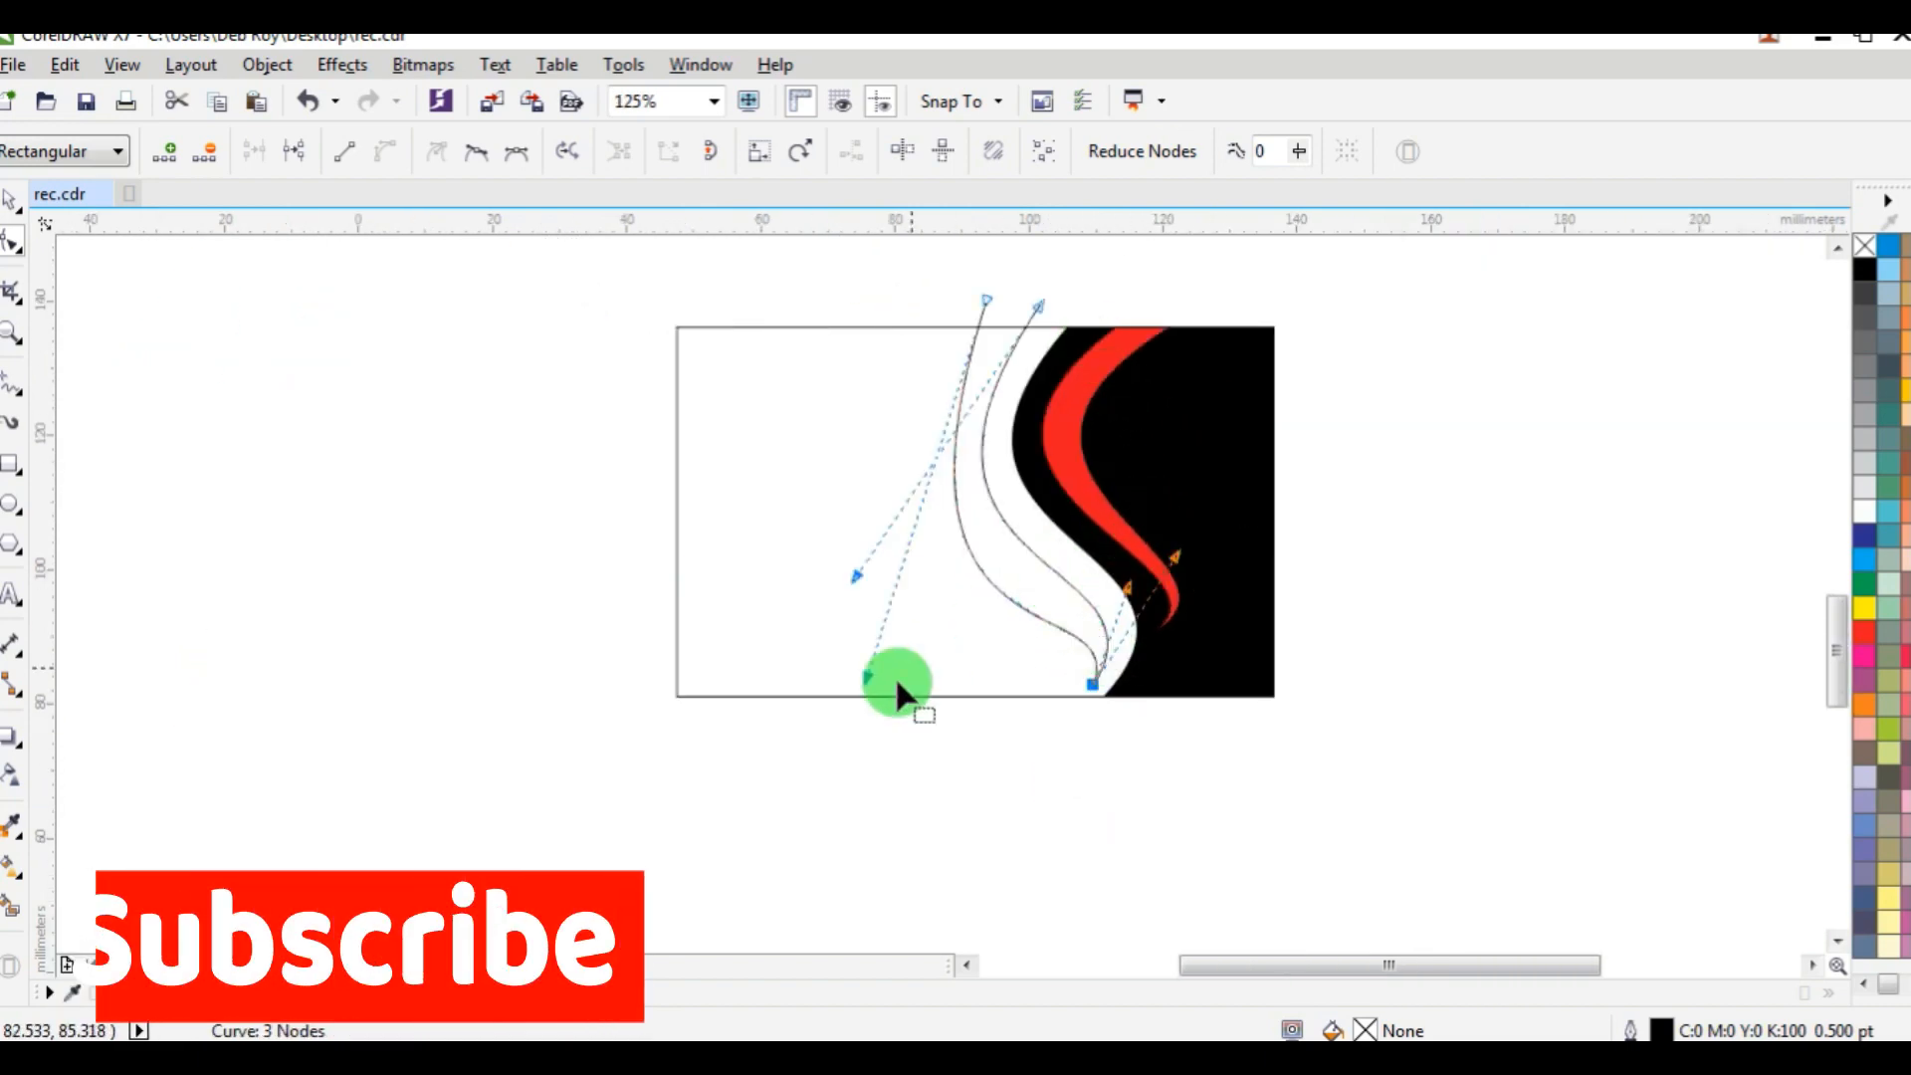
left_click_drag(1183, 557, 1204, 560)
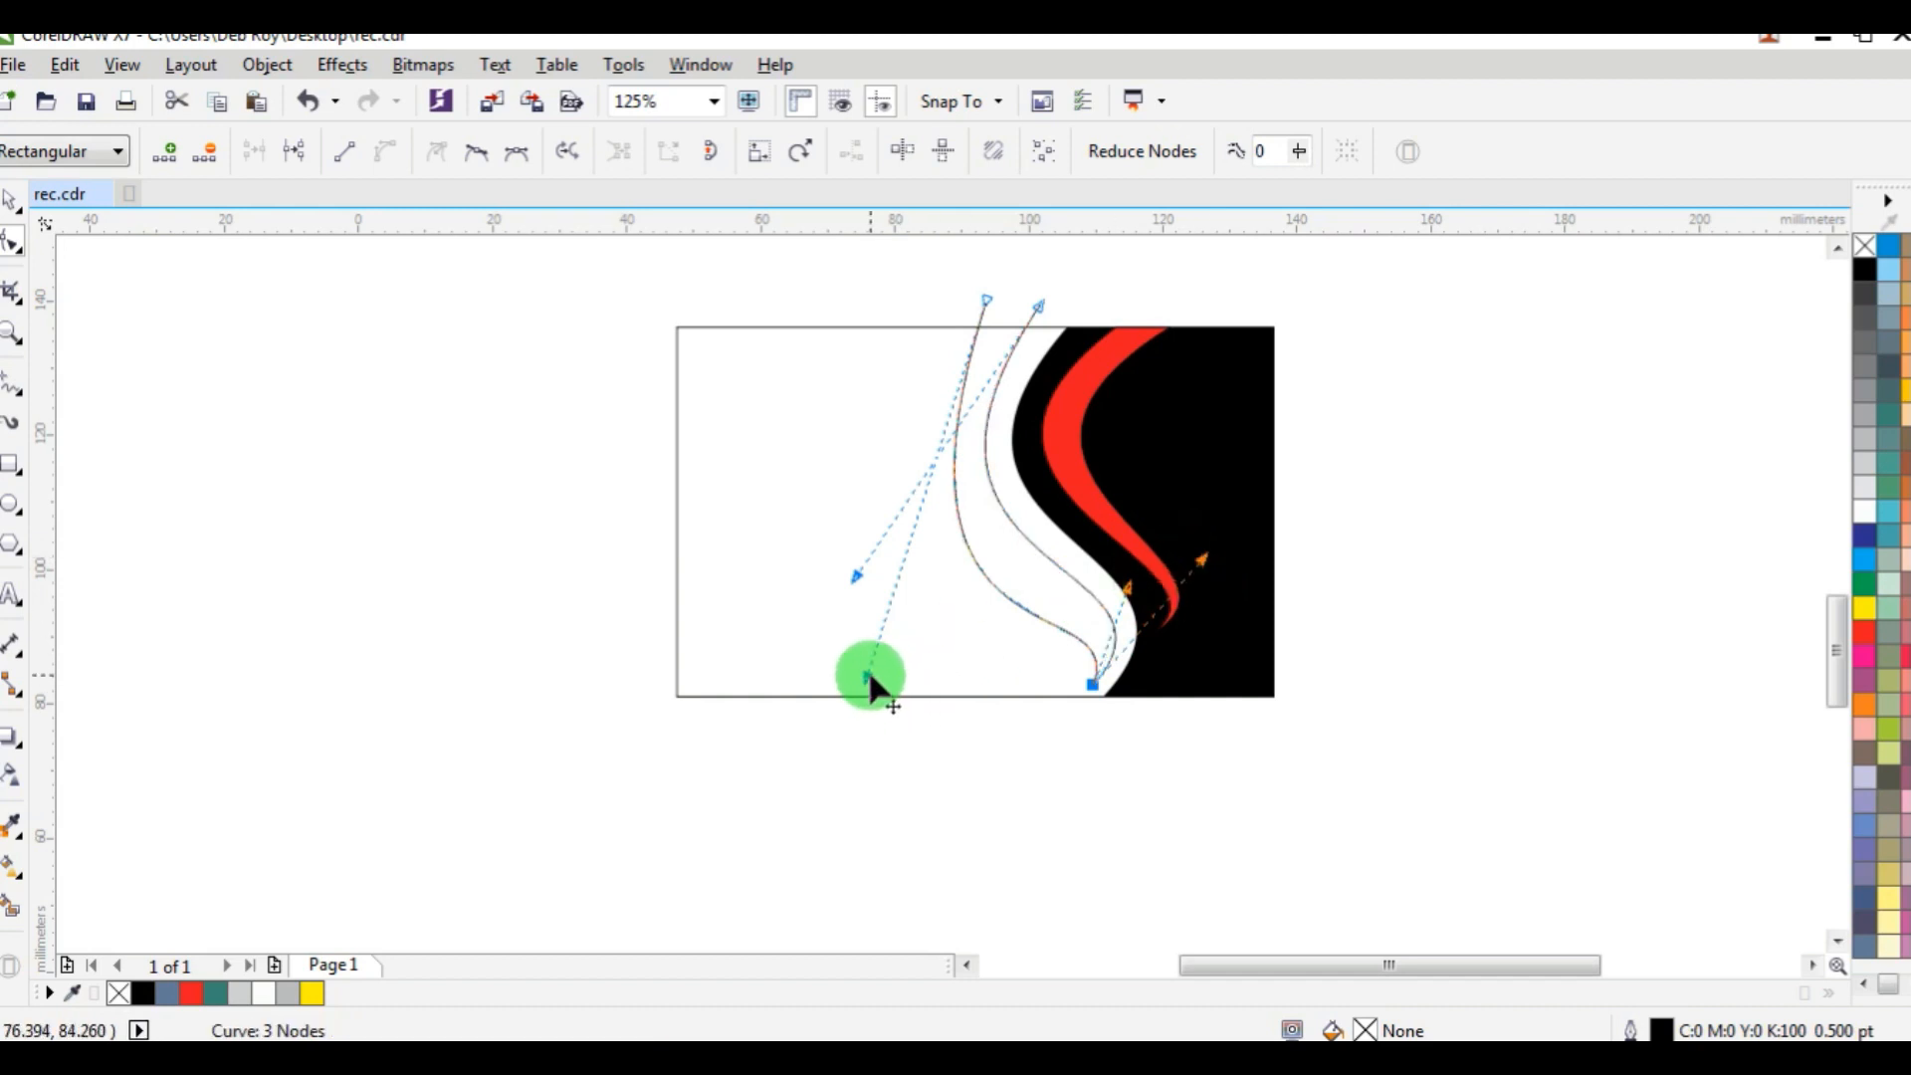
left_click_drag(869, 677, 848, 588)
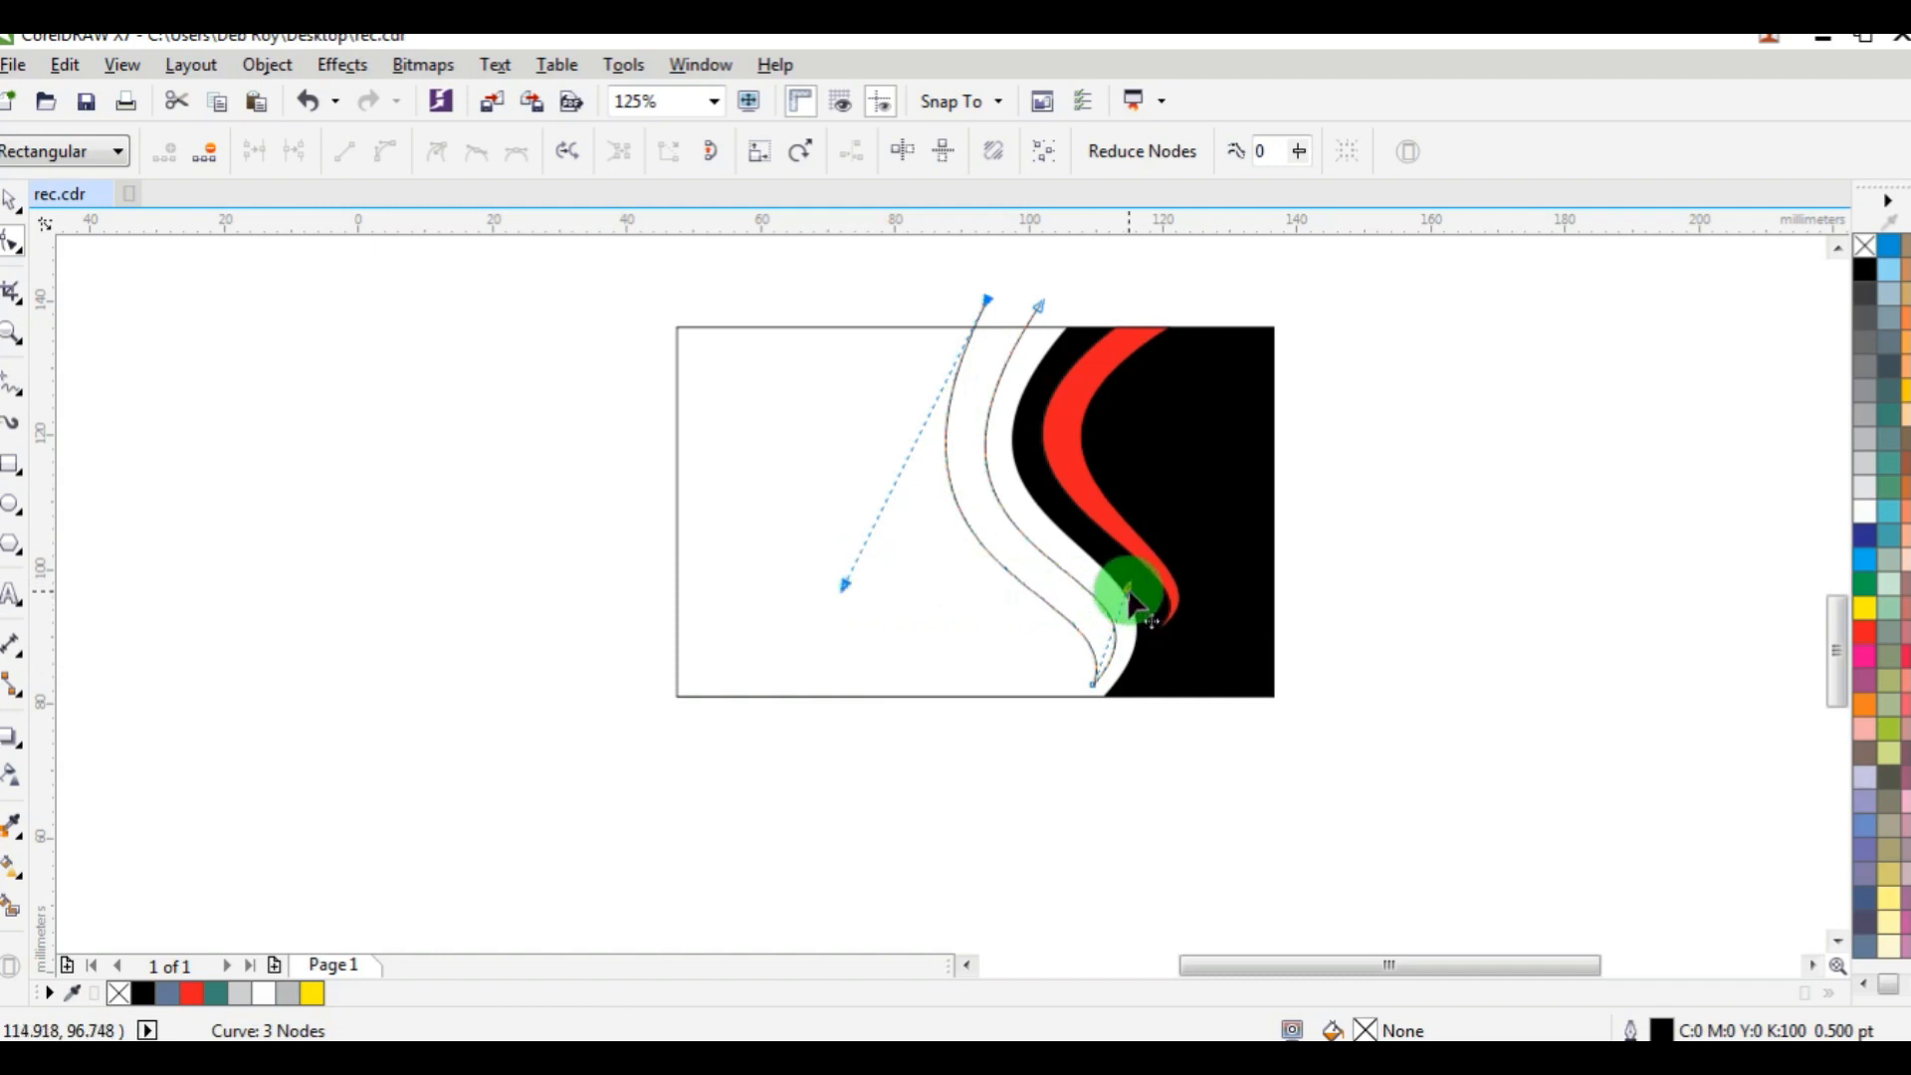
left_click_drag(1136, 591, 1174, 476)
Nudge the joined pair of curves about 1.6 mm right, closer to the black panel's edge.
scroll(1131, 644, "up", 1)
scroll(1174, 476, "down", 1)
scroll(1111, 360, "down", 2)
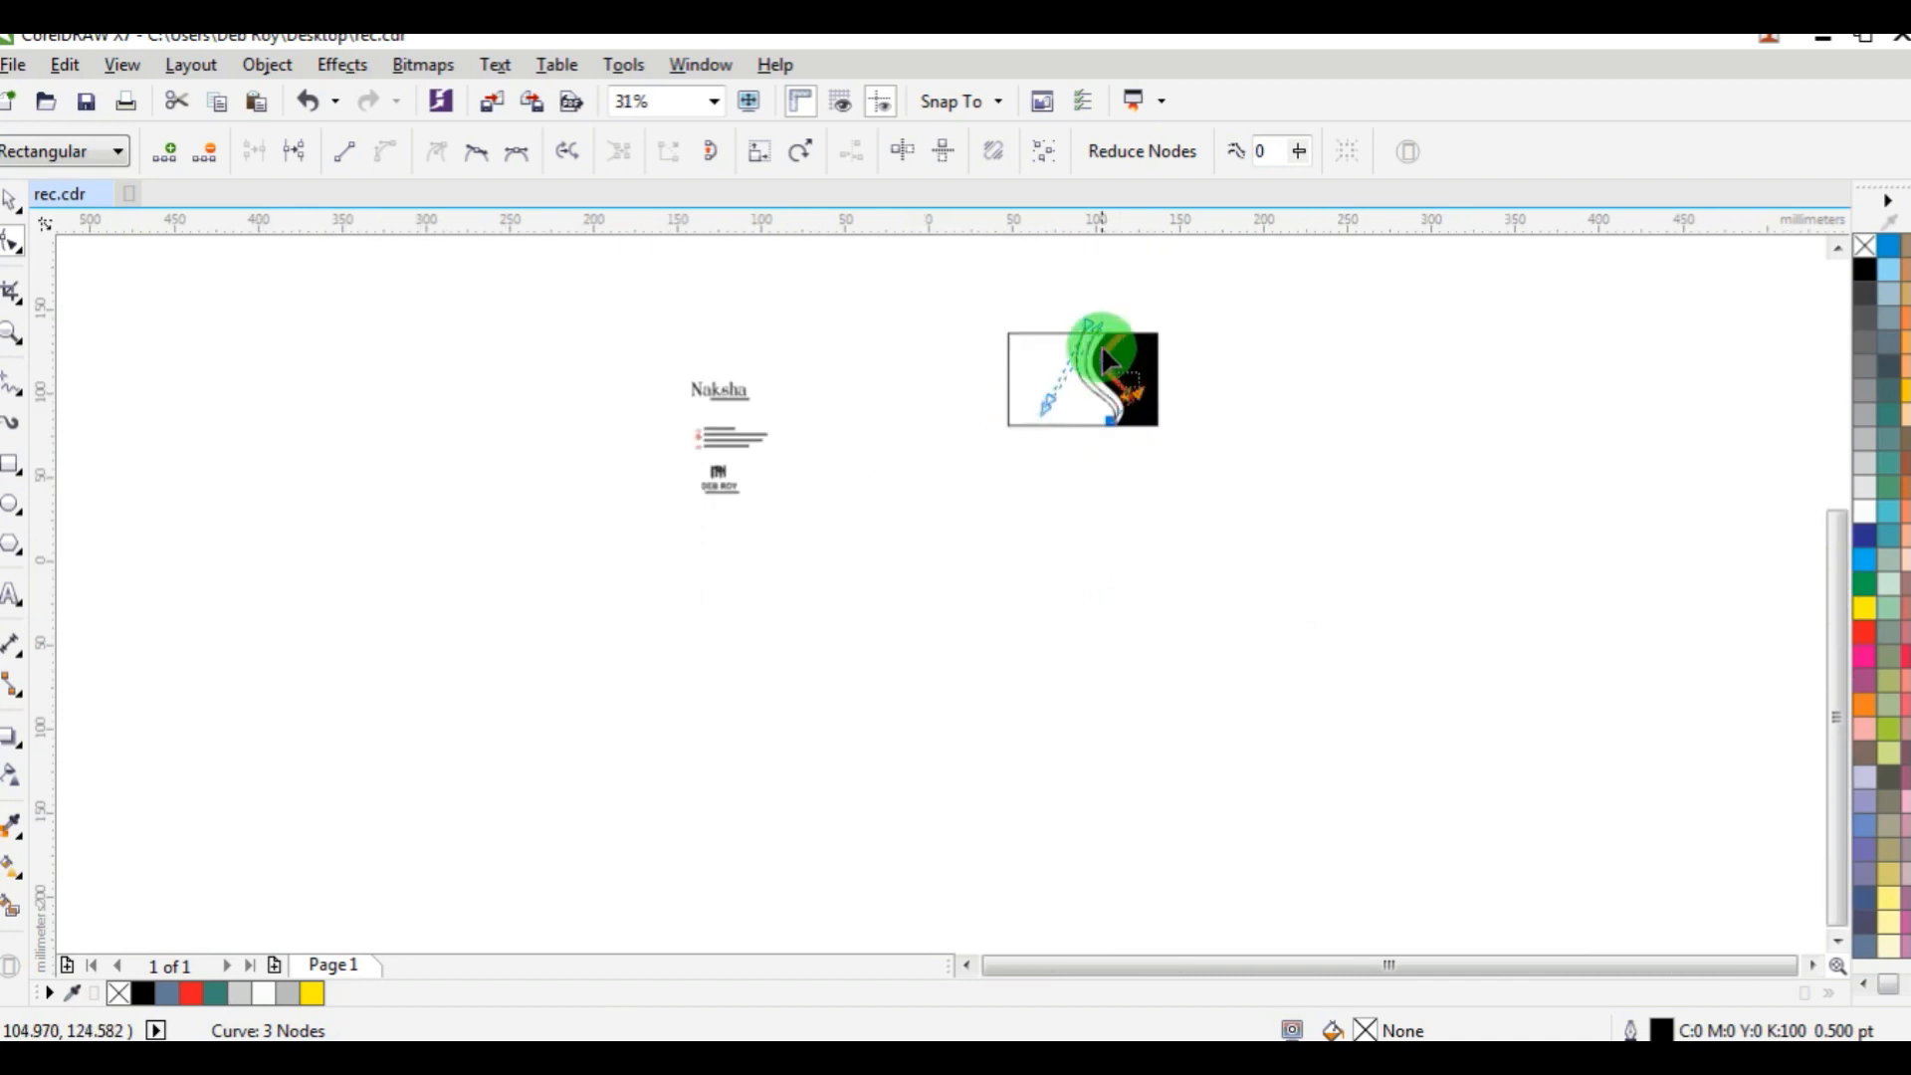
scroll(1101, 345, "up", 2)
left_click(14, 197)
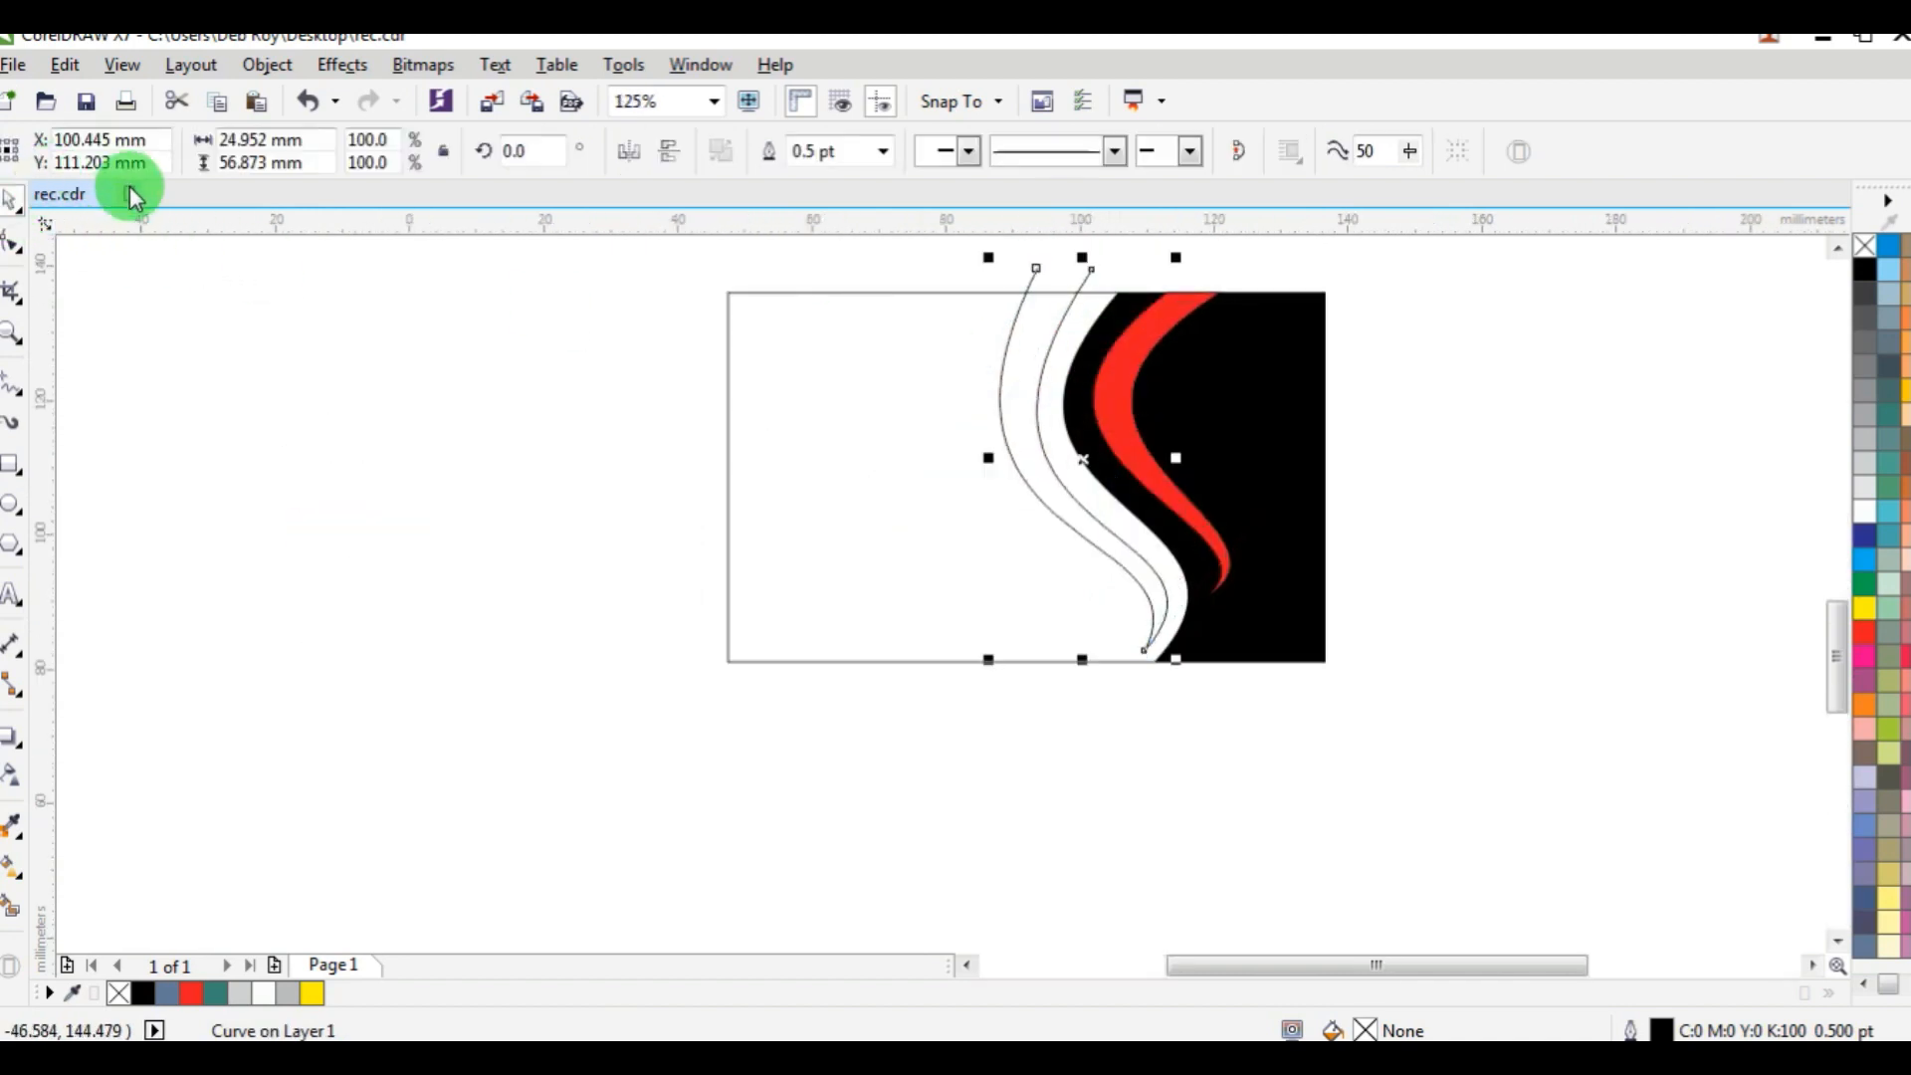
key("Right")
key("Right")
key("Right")
key("Right")
key("Right")
key("Right")
key("Right")
key("Right")
key("Right")
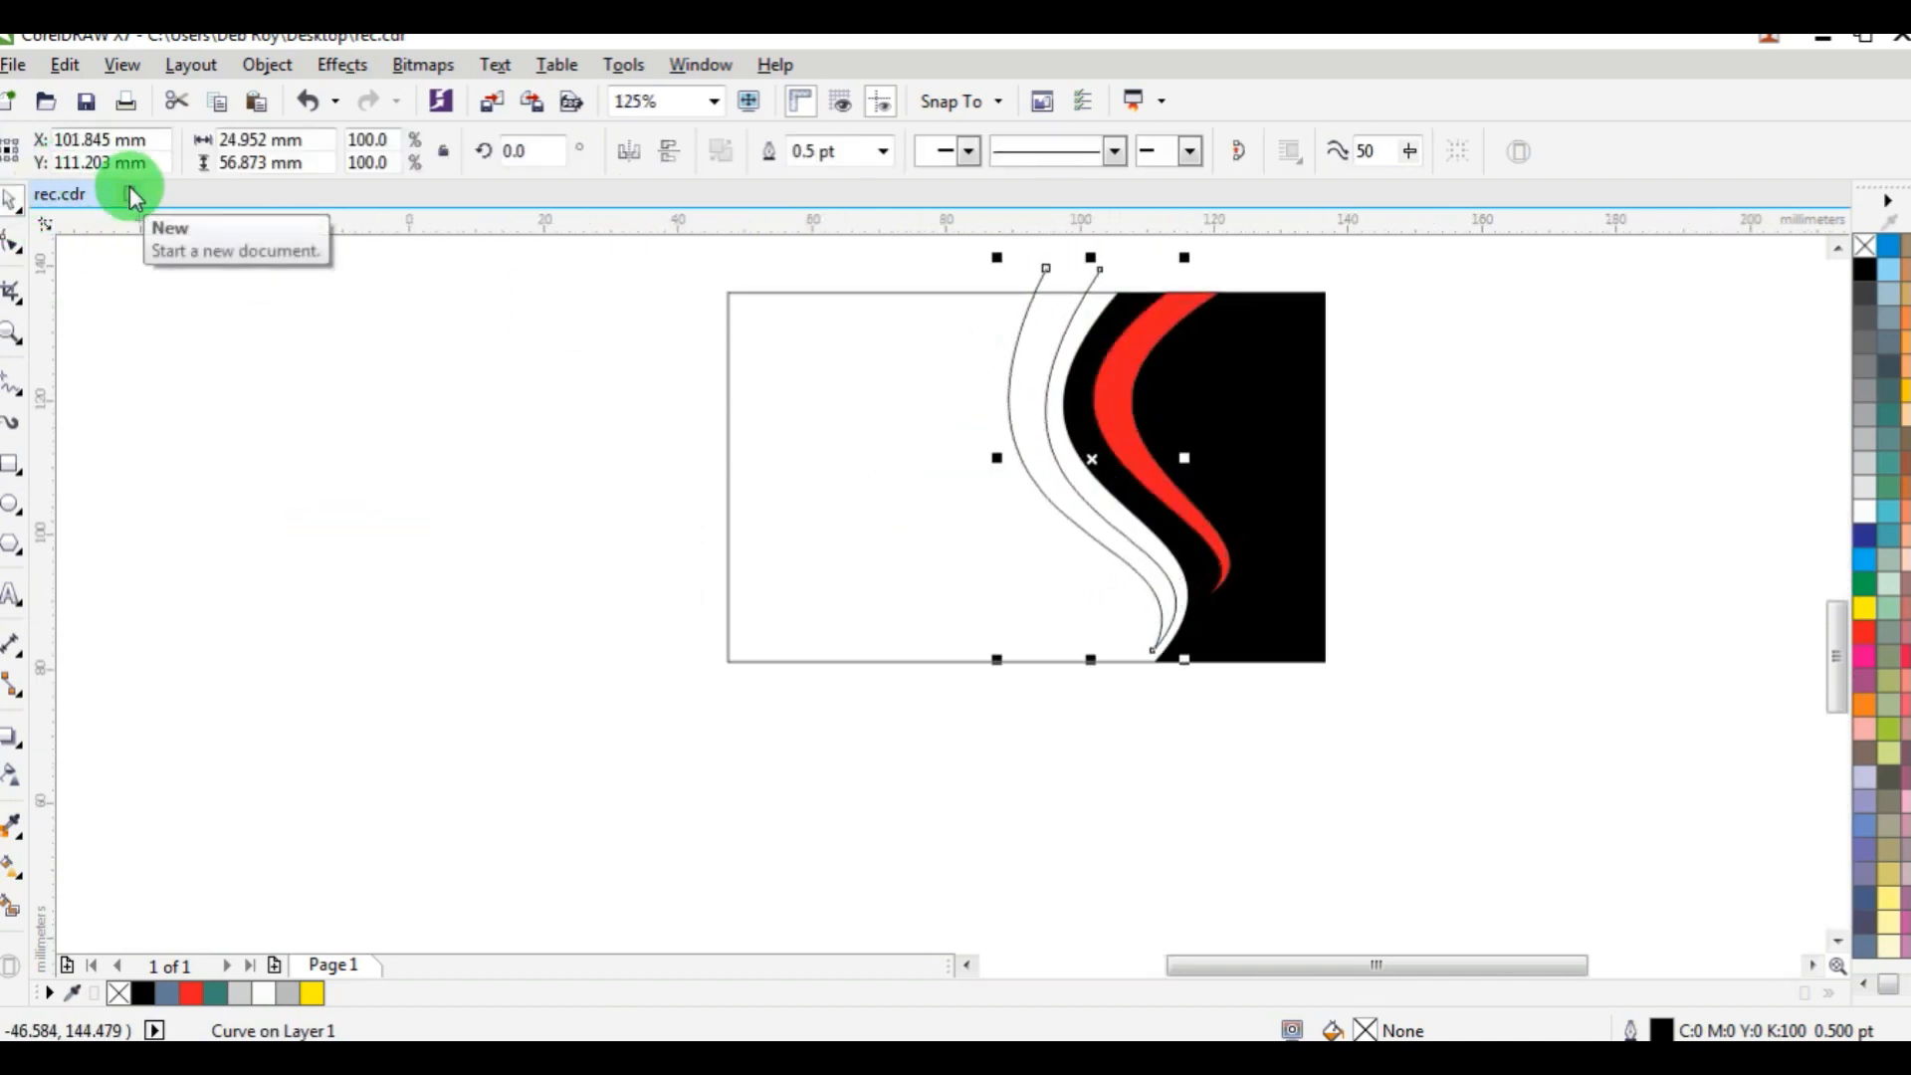
key("Right")
key("Right")
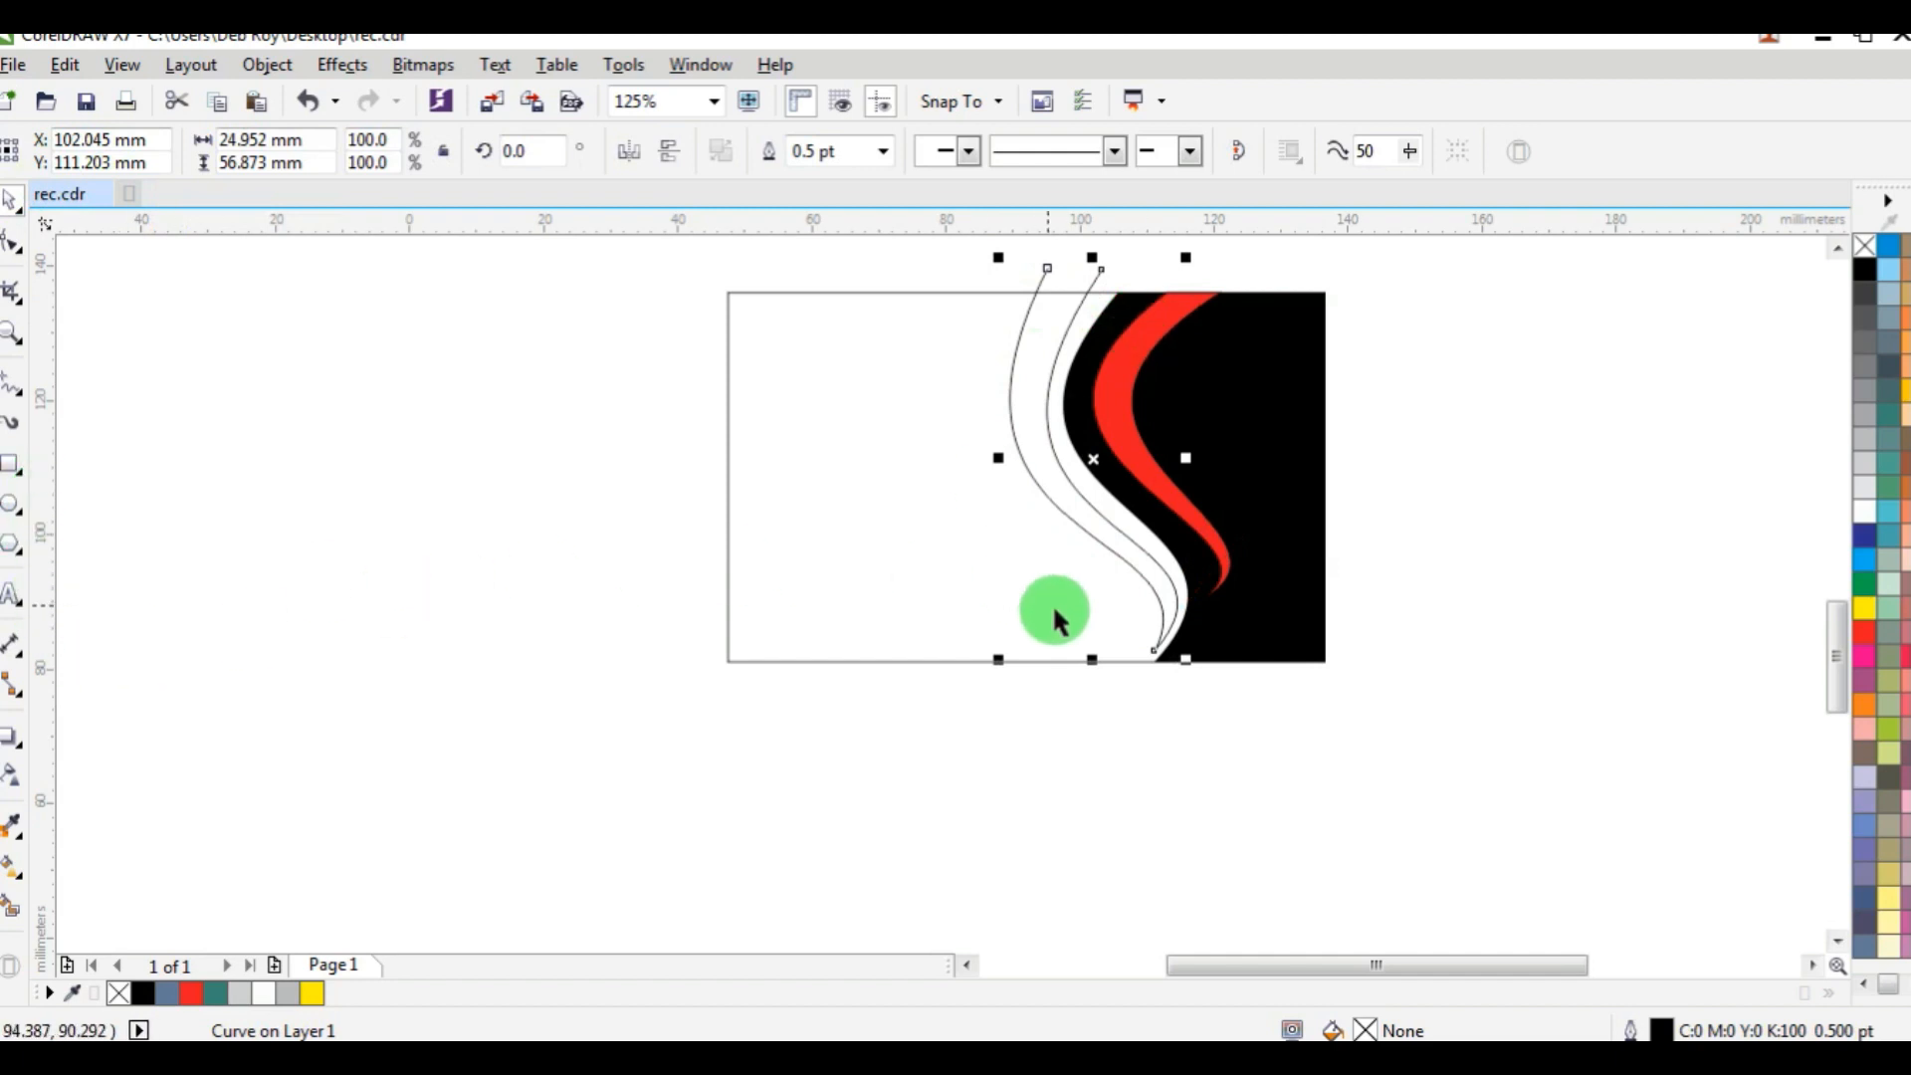
scroll(1133, 626, "up", 2)
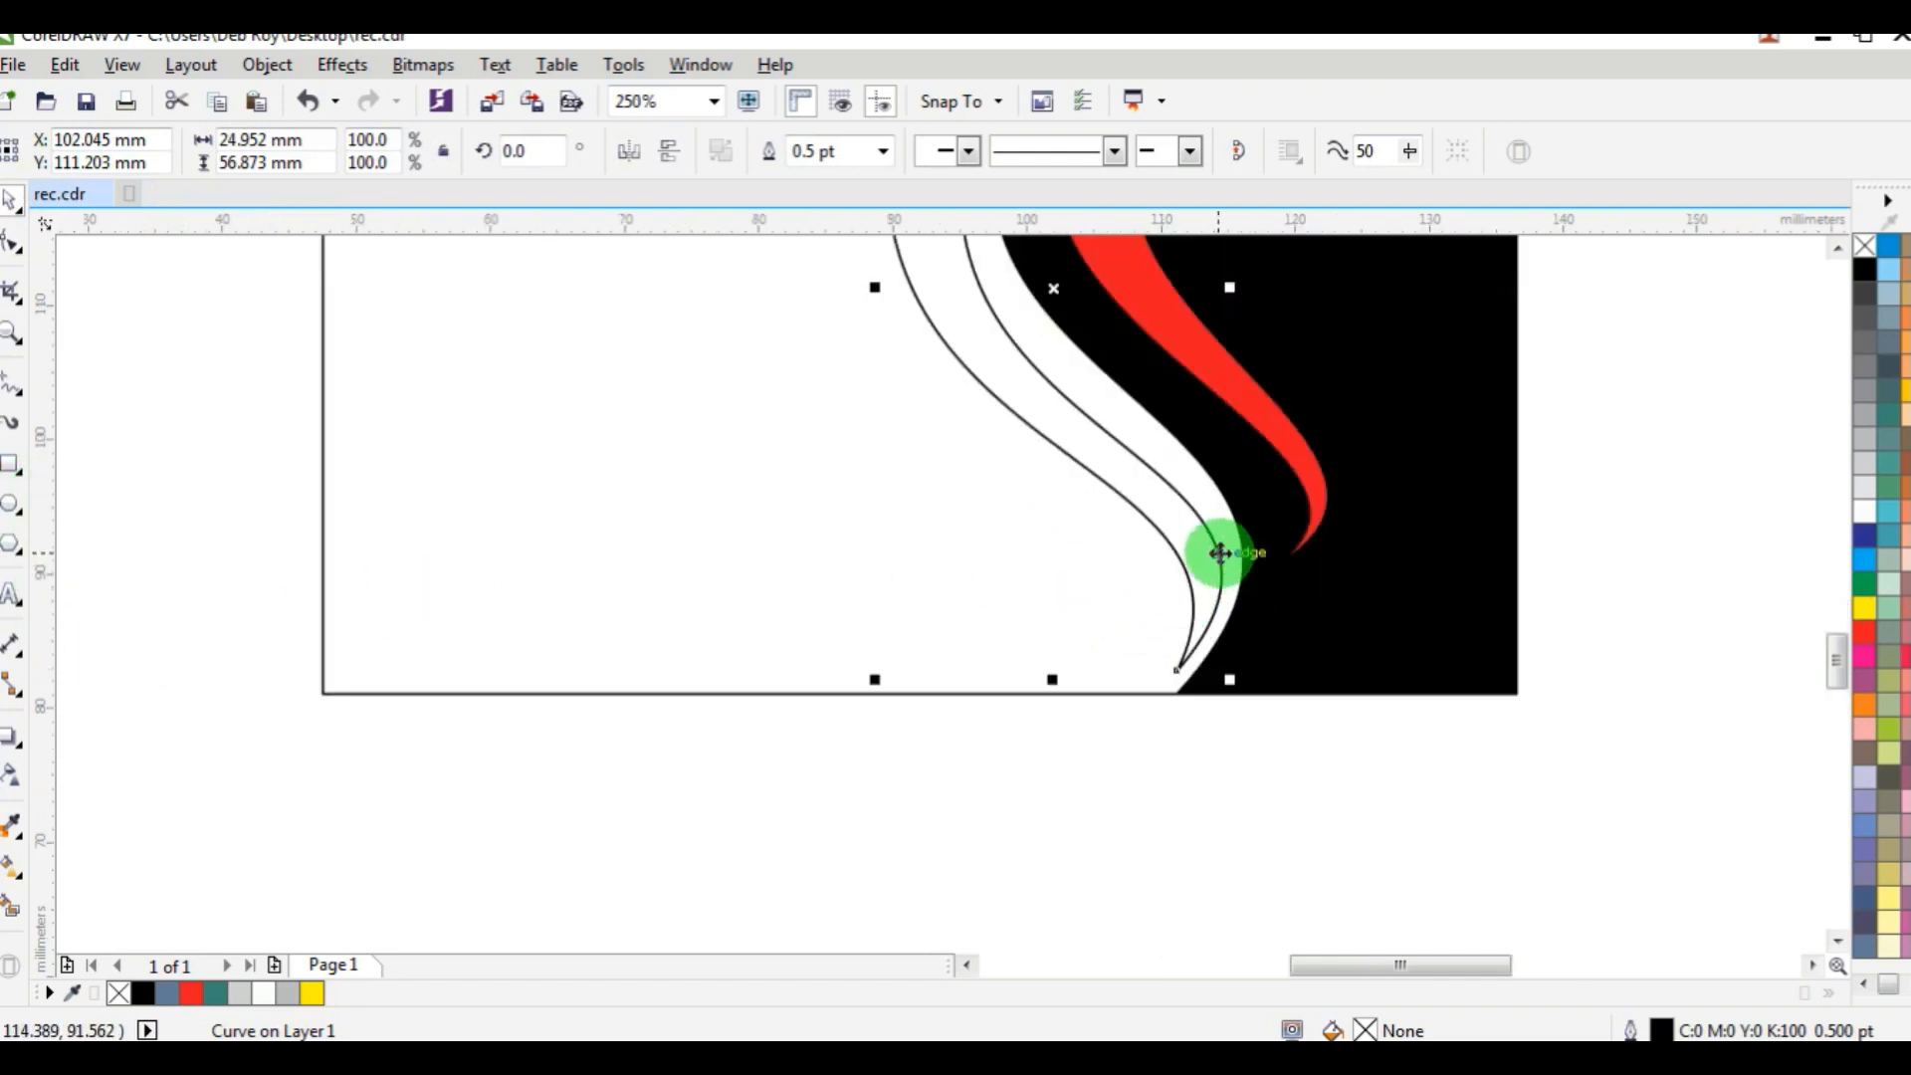
scroll(1221, 552, "down", 2)
Create a Smart Fill shape between the two new curves, colour it red (C:0 M:100 Y:100 K:0), and deselect it.
left_click(12, 906)
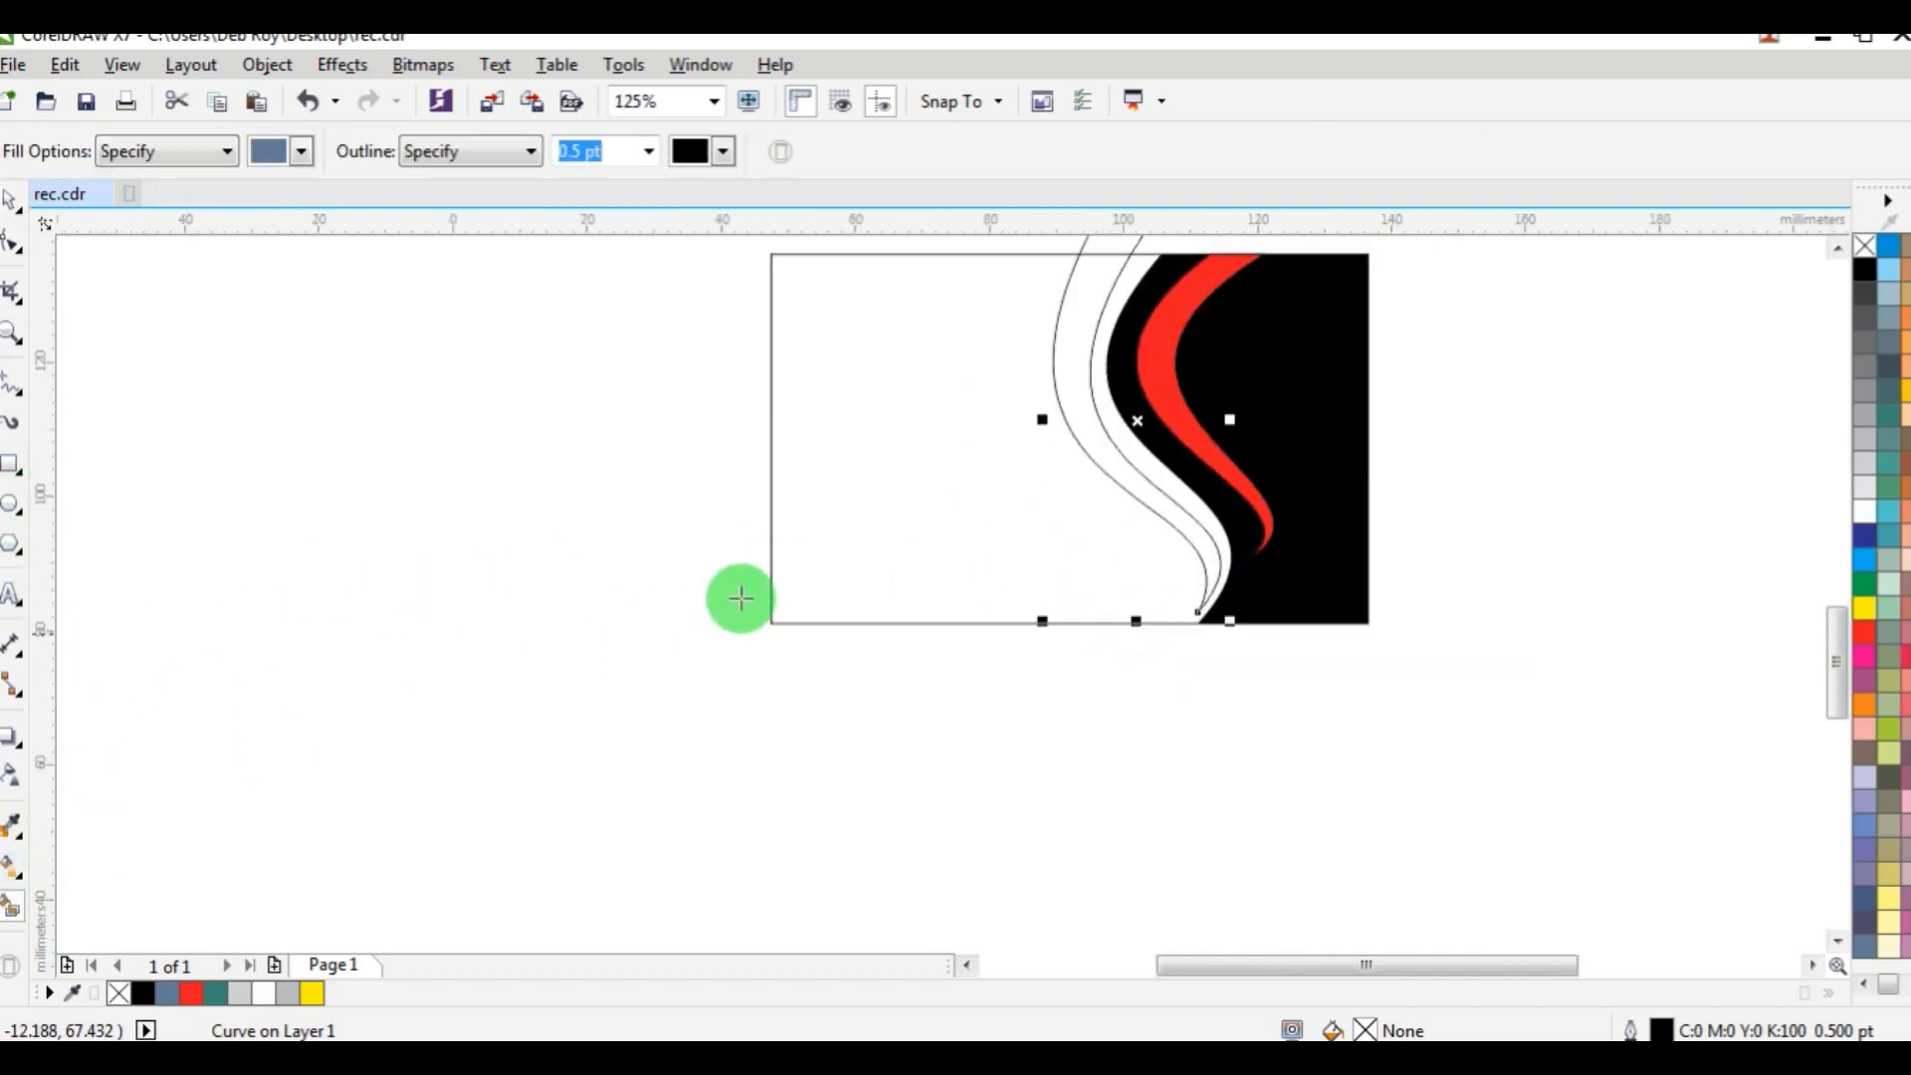
left_click(1107, 453)
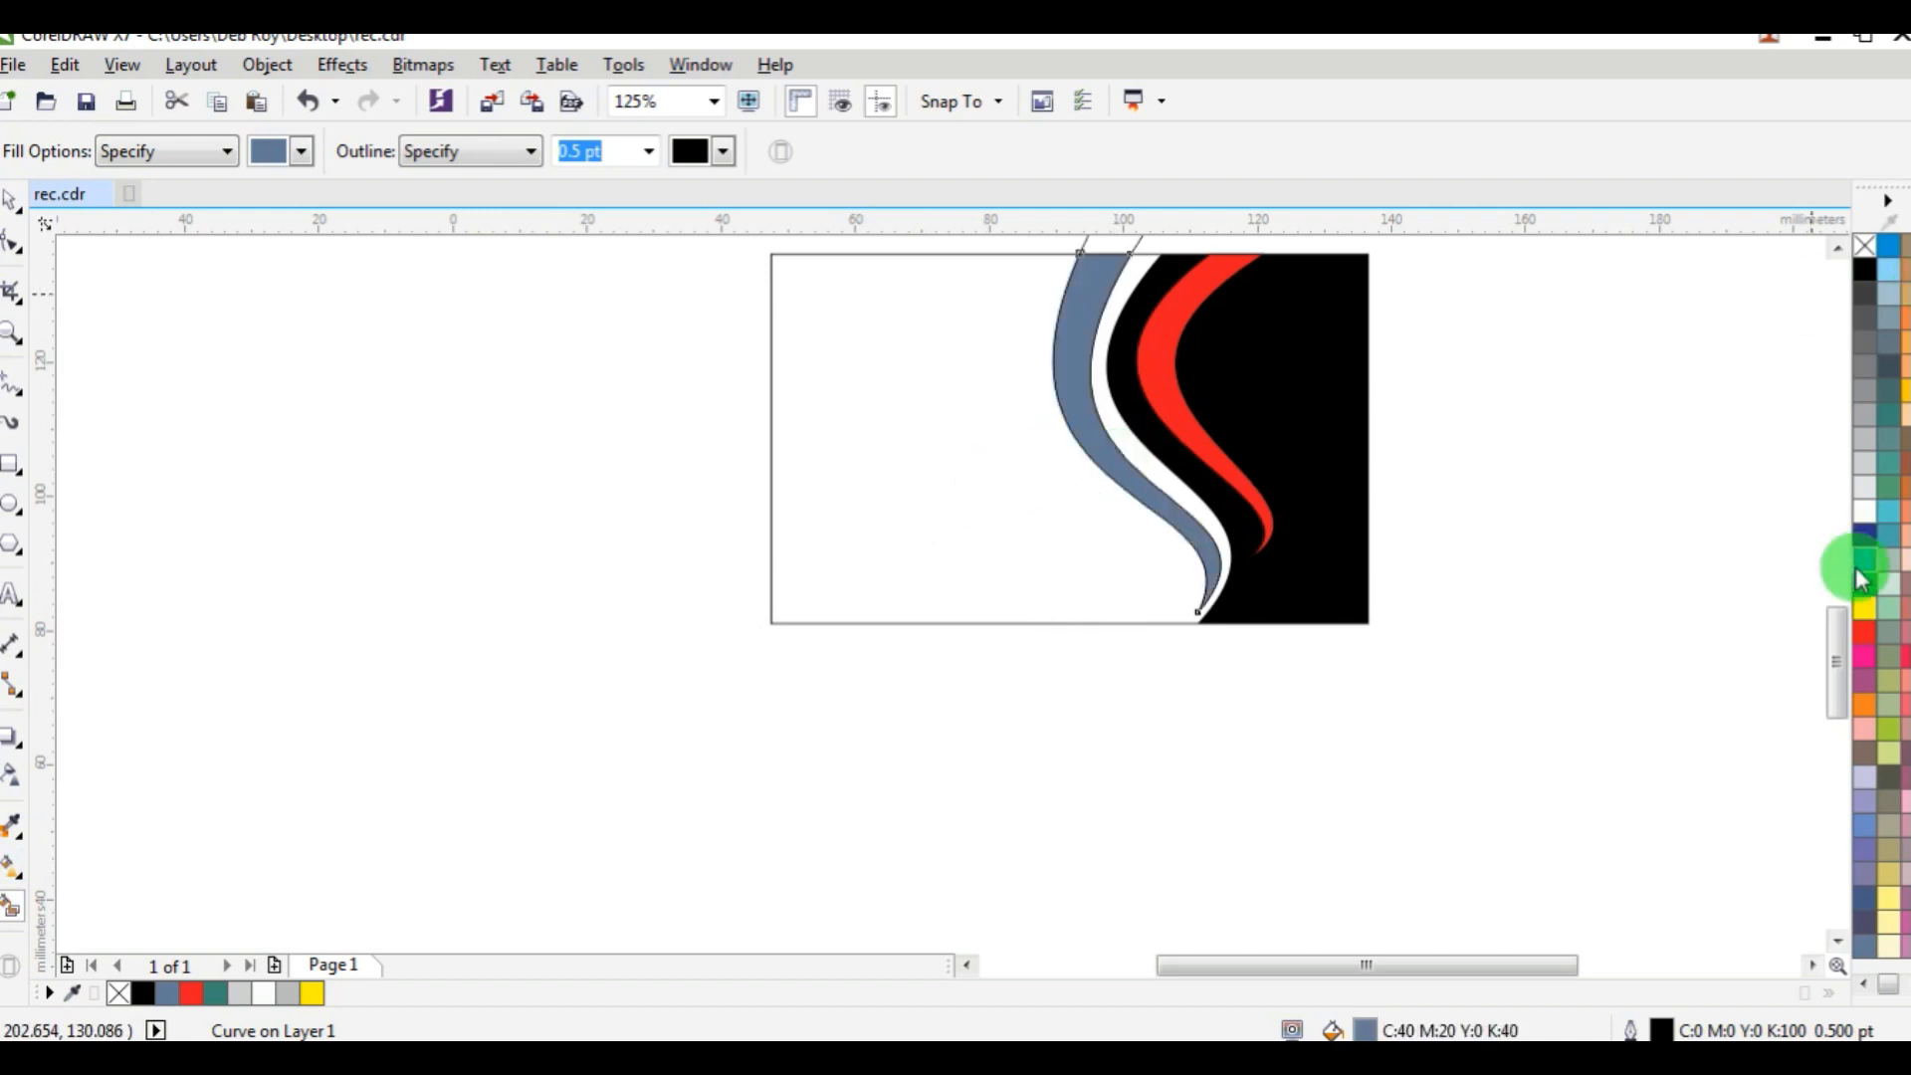
left_click(1863, 635)
scroll(1413, 438, "down", 2)
scroll(1012, 410, "up", 2)
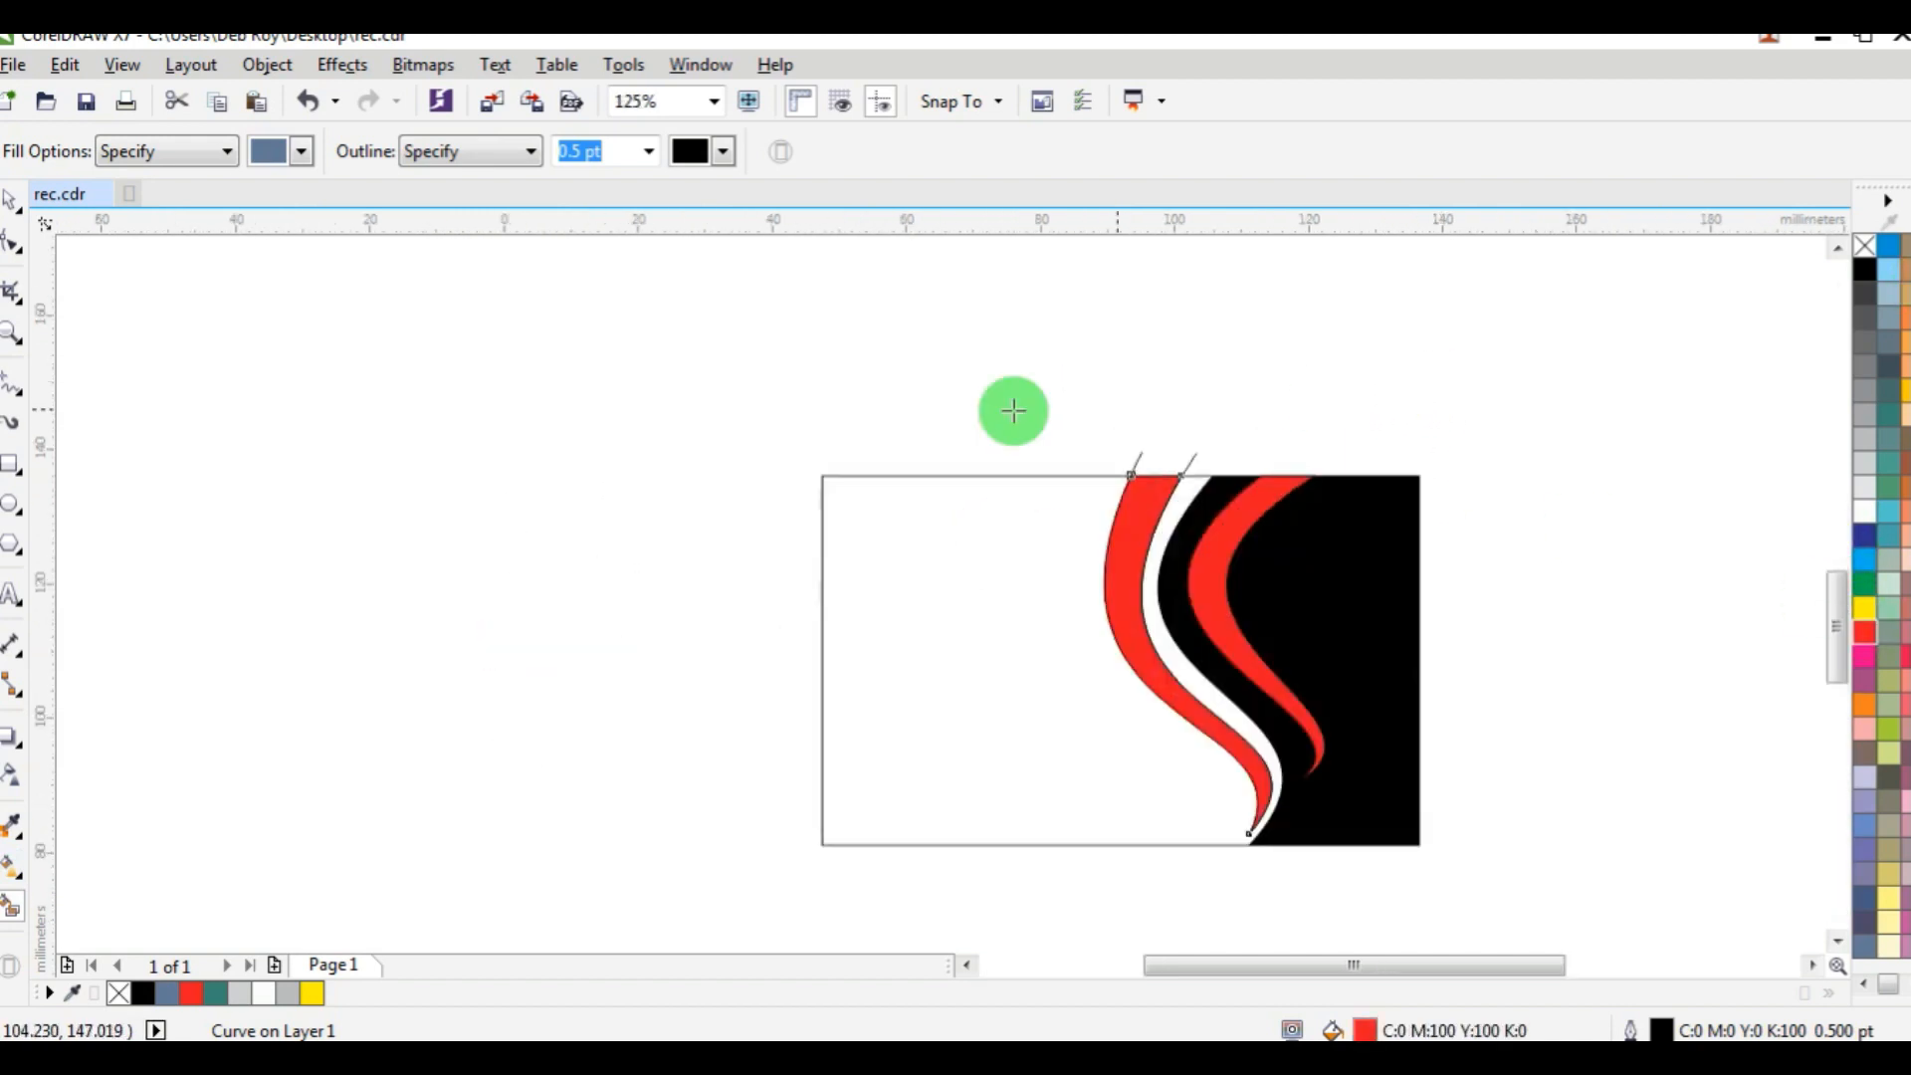
left_click(13, 202)
left_click(1113, 384)
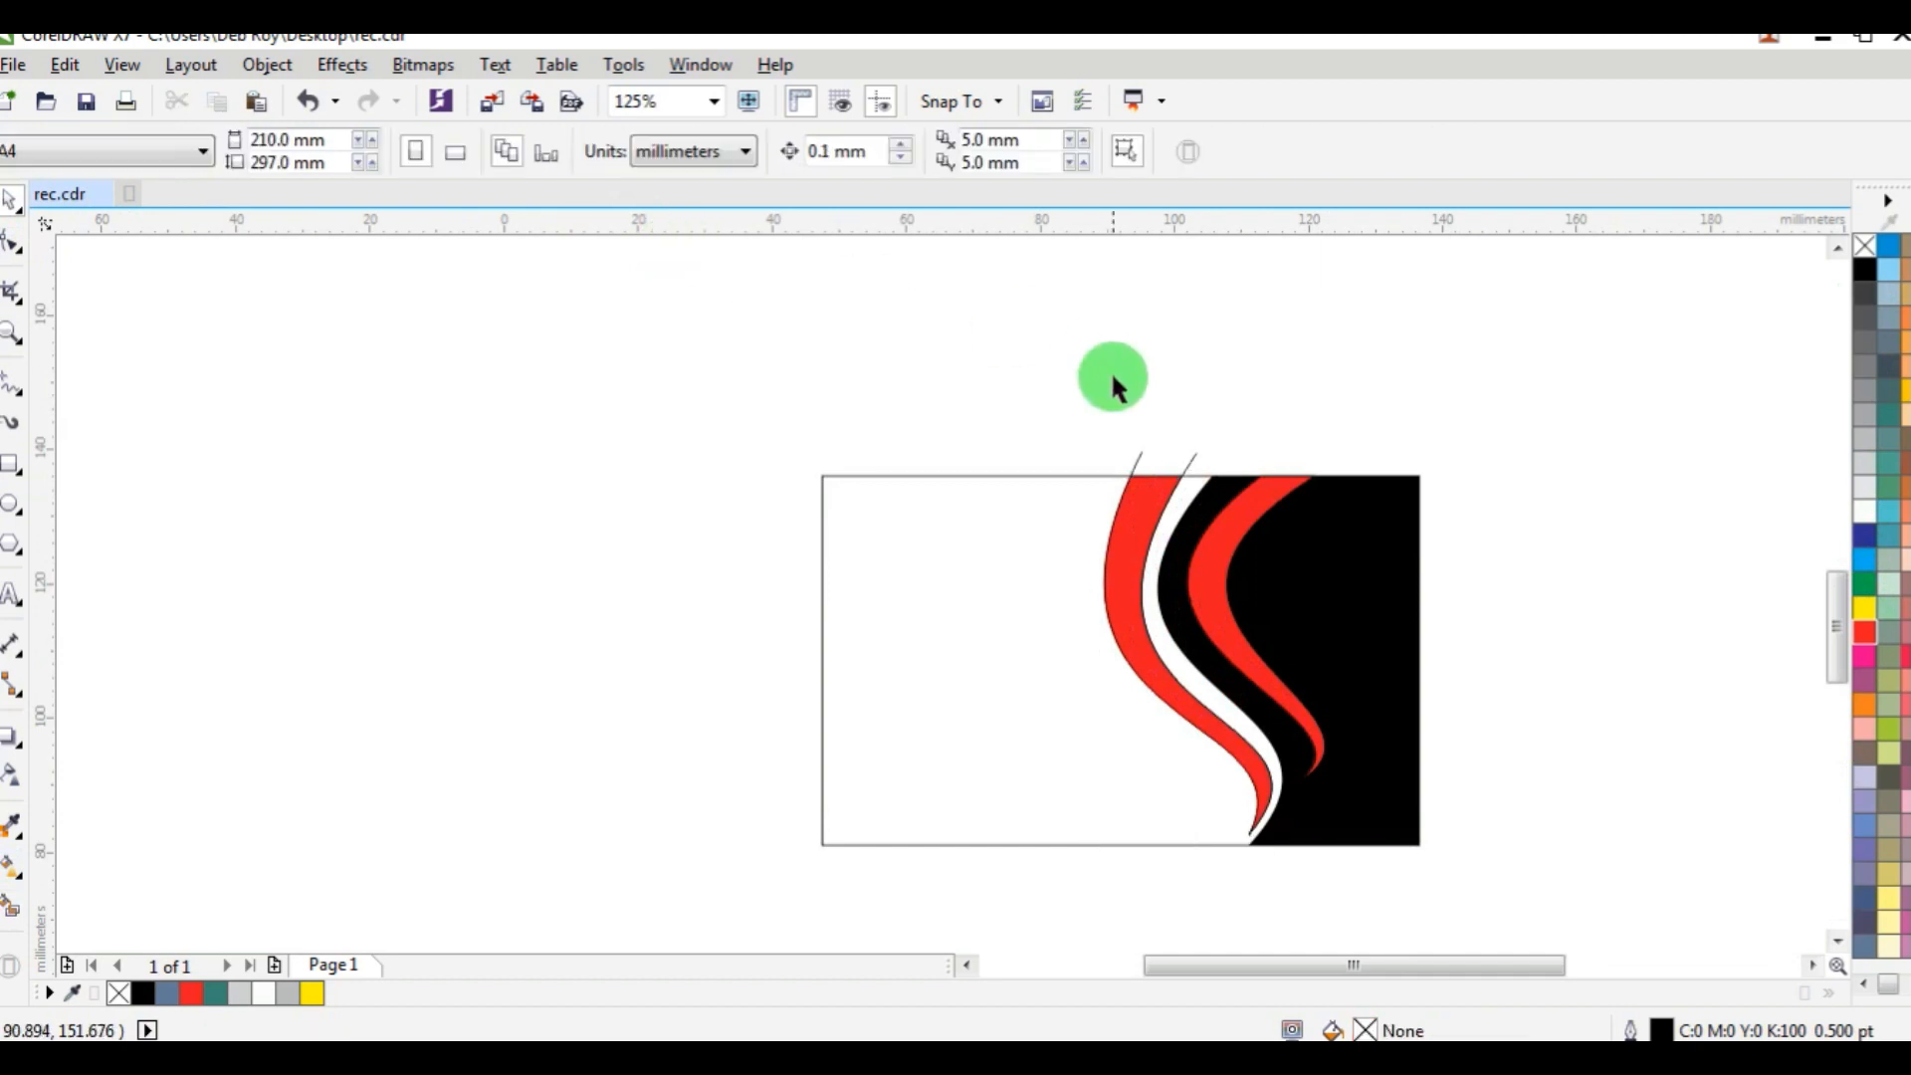
Delete the two leftover construction curves of the outer red band and remove the outlines from the black panel and both red bands.
left_click(1141, 456)
left_click(1237, 439)
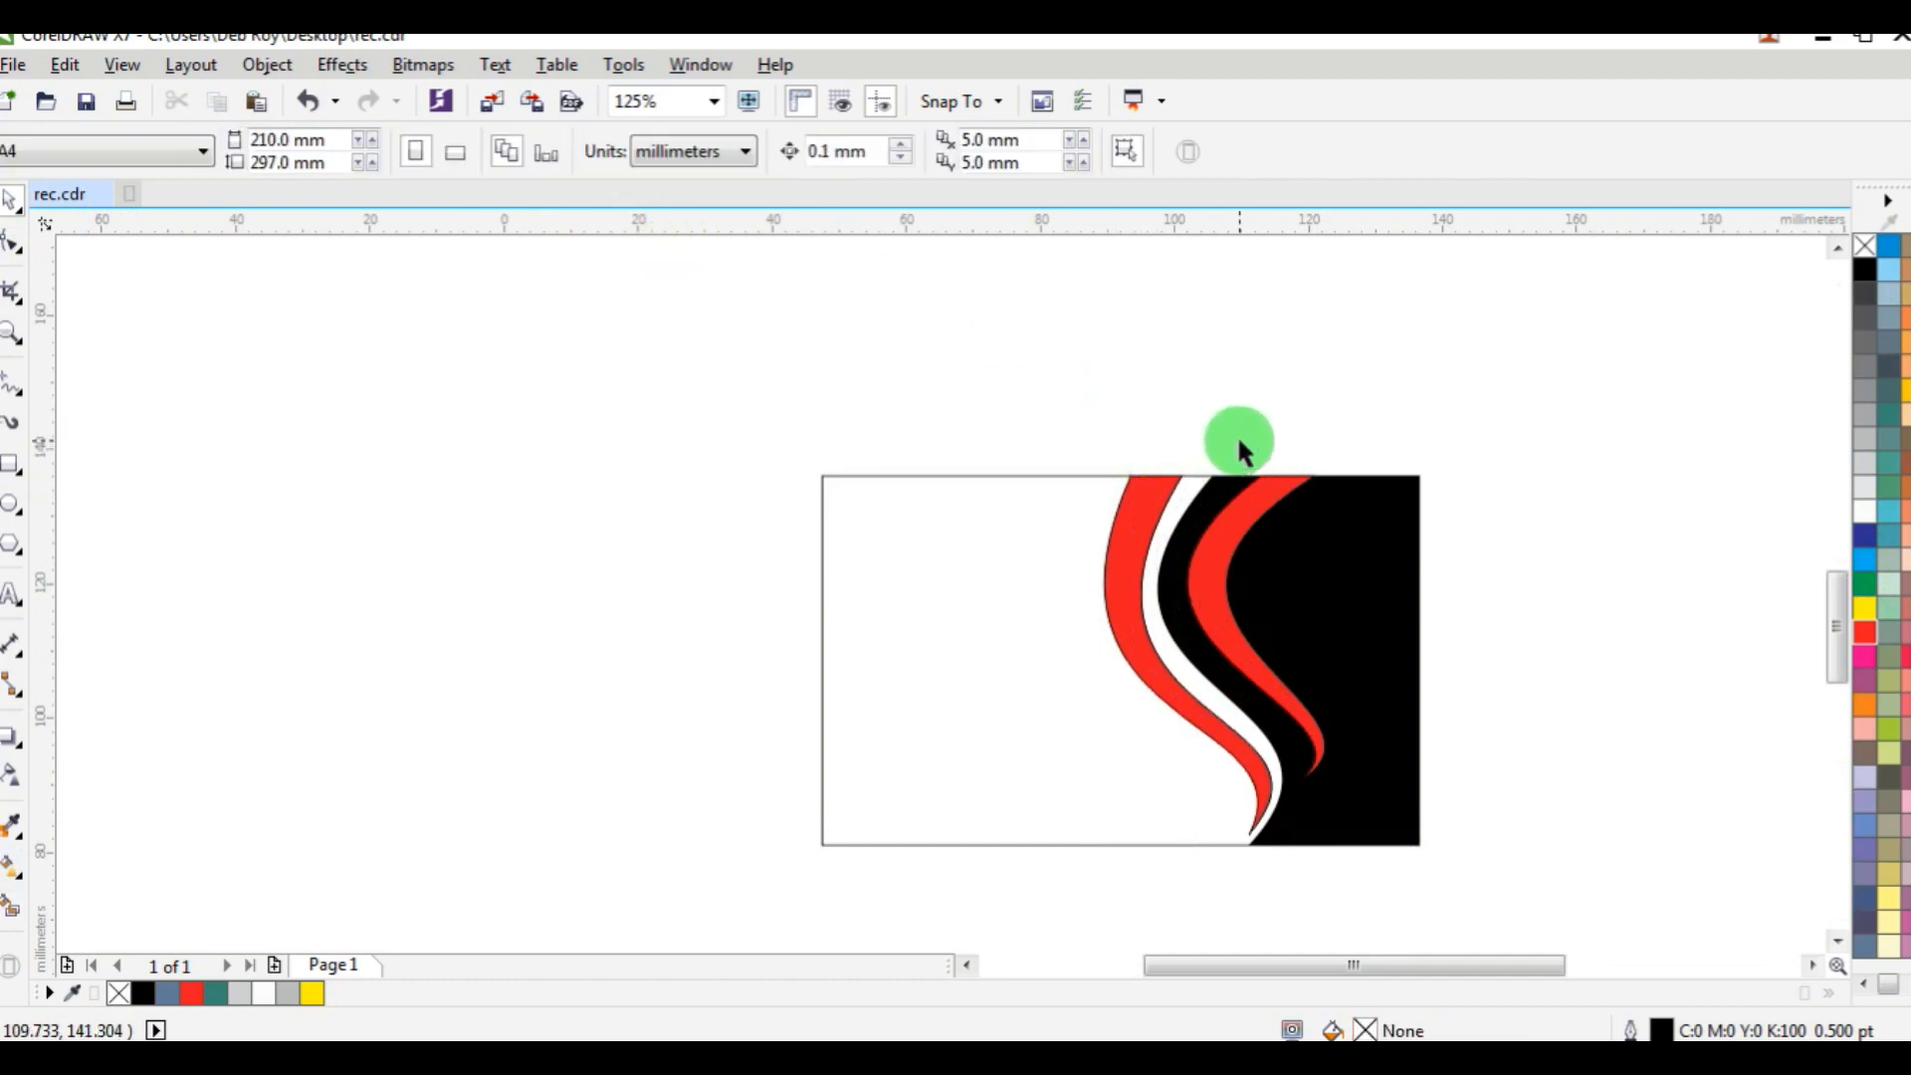
scroll(1284, 610, "up", 3)
scroll(1238, 606, "down", 3)
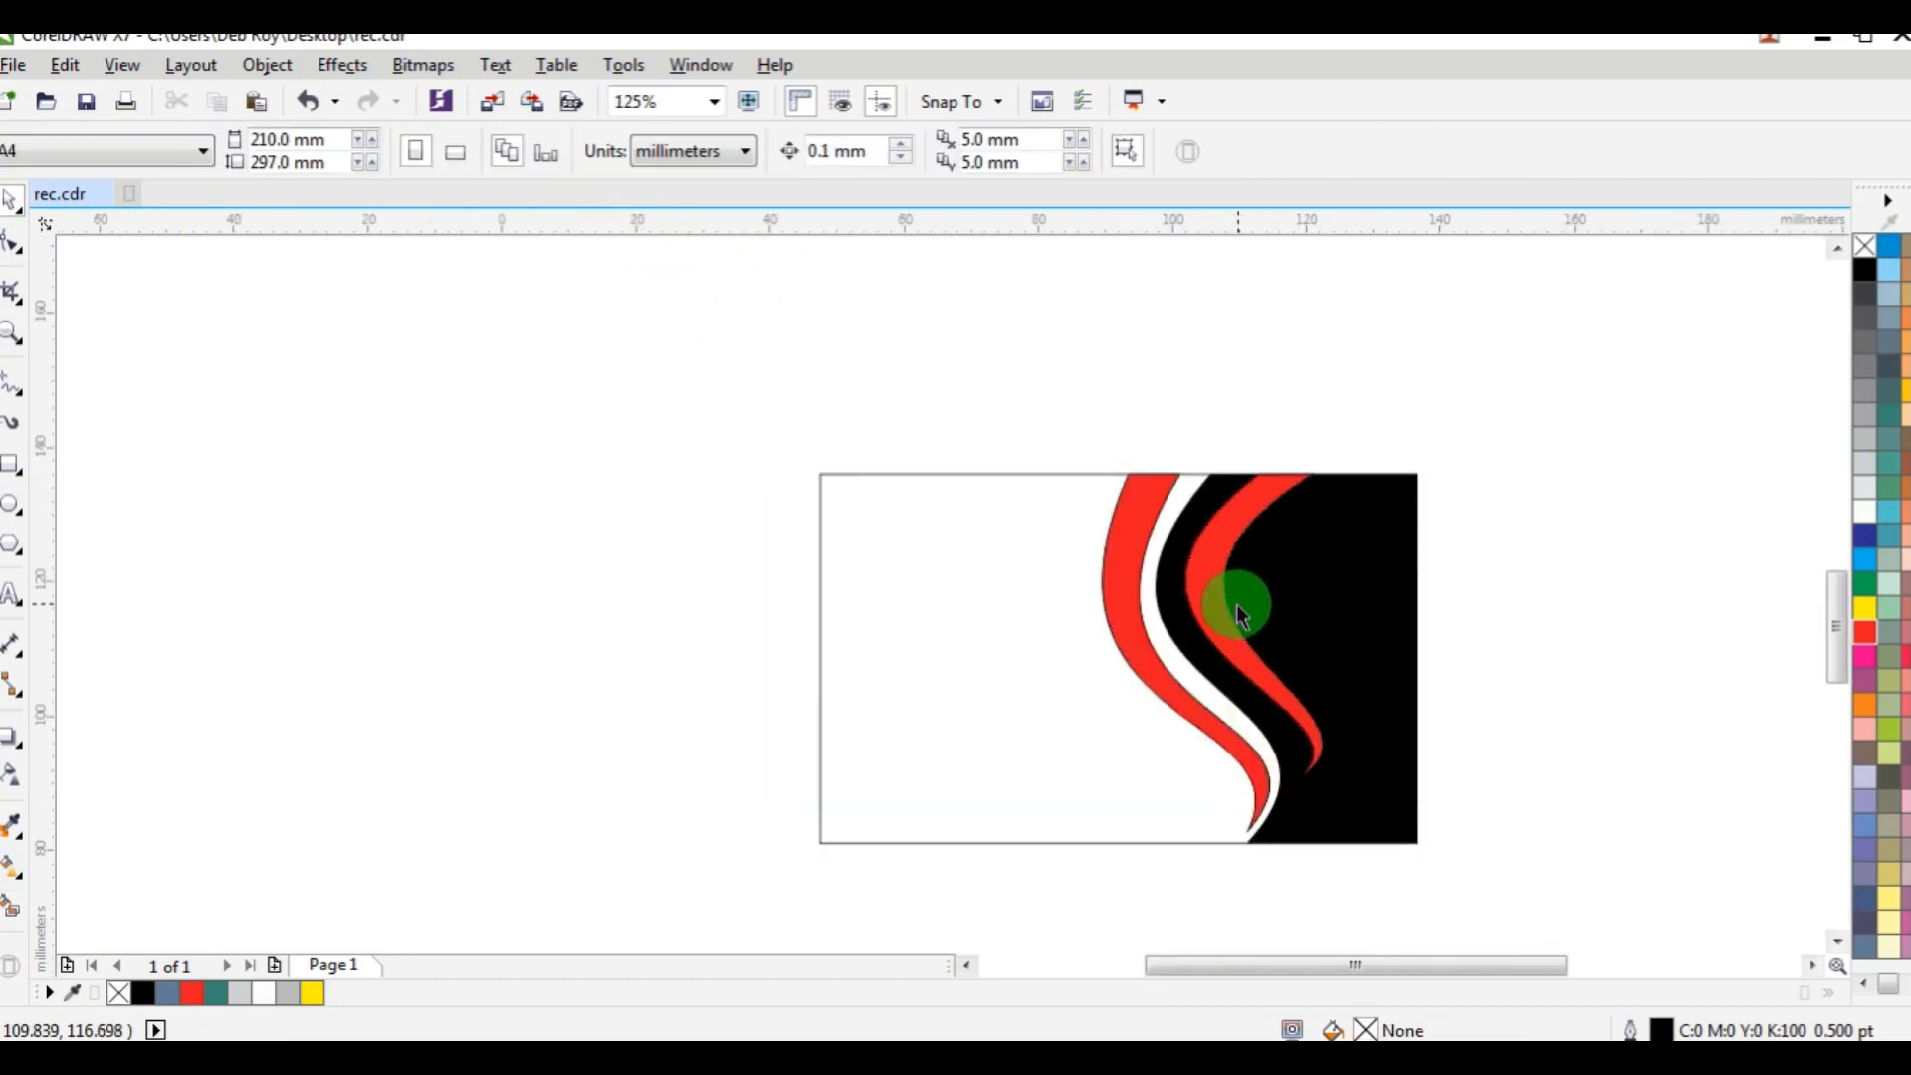
left_click_drag(1551, 372, 1036, 890)
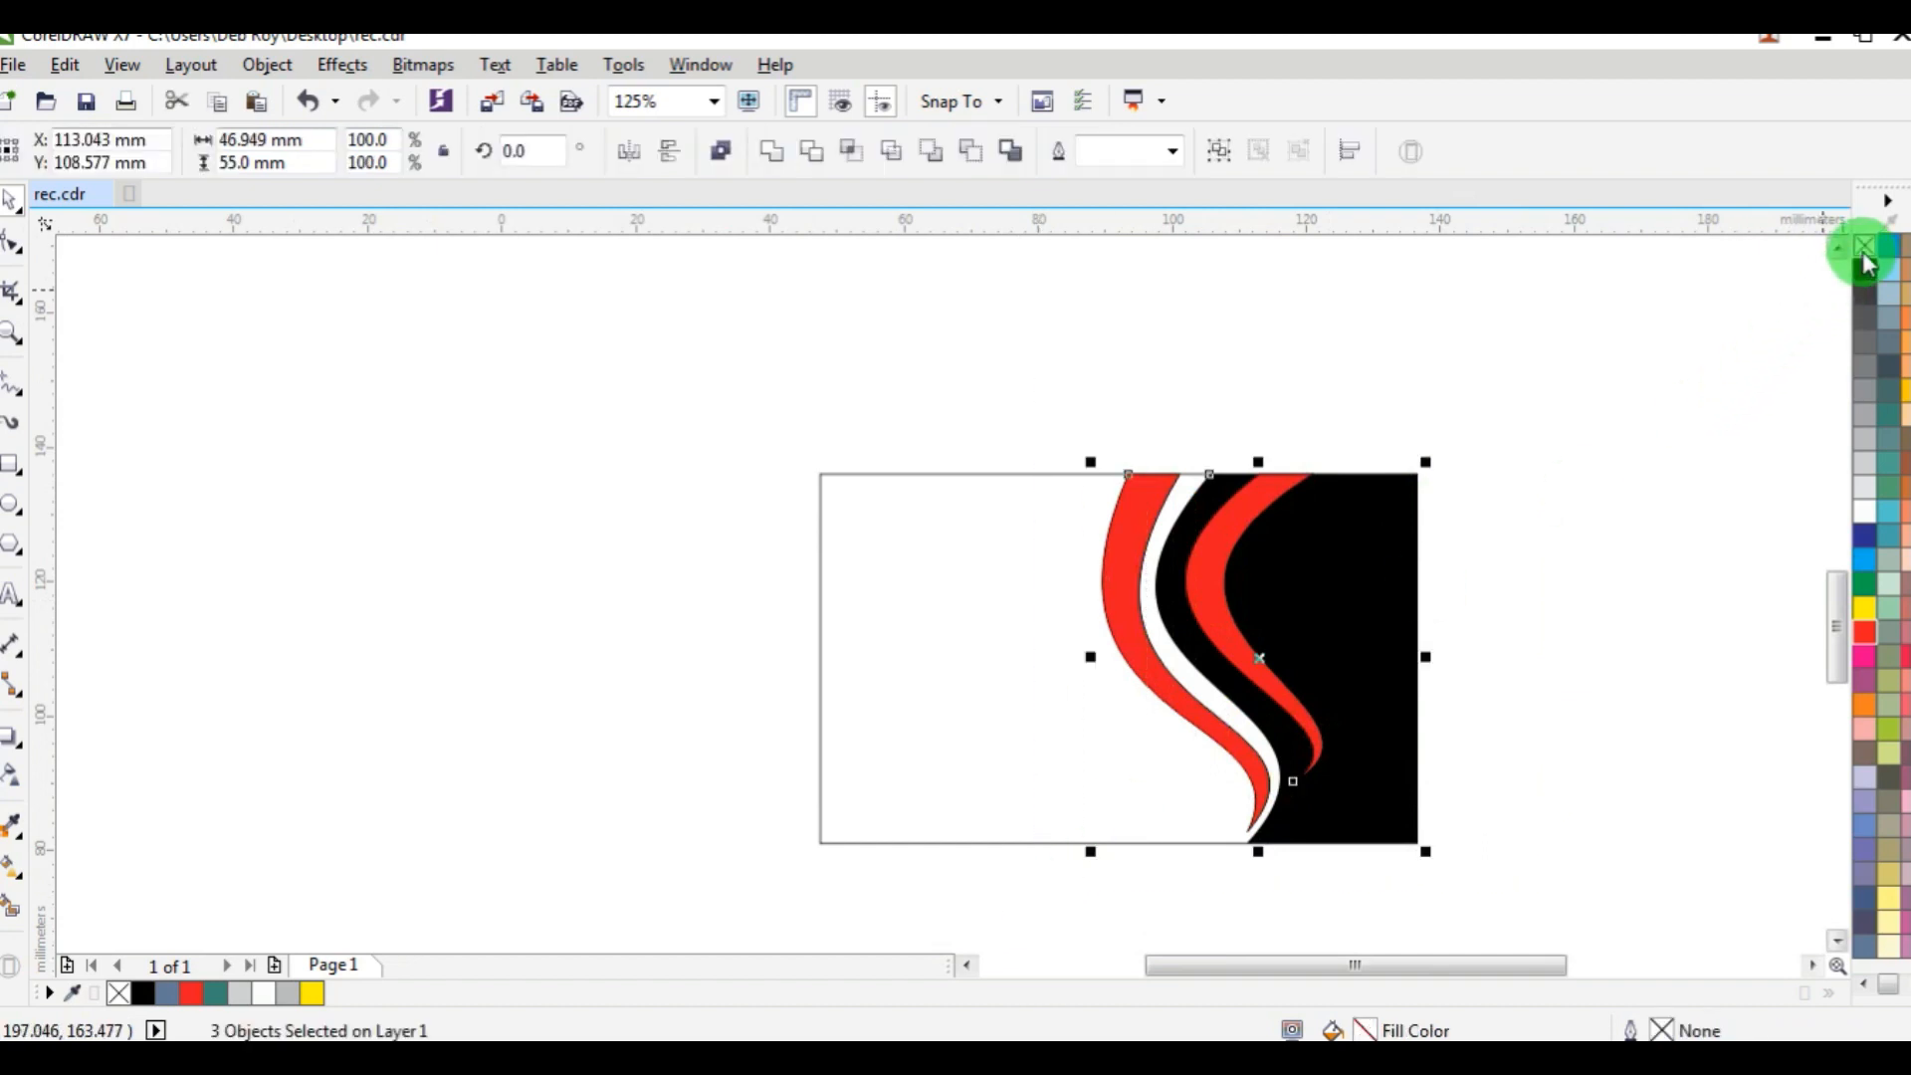
left_click(1694, 286)
Skew the upper end of the outer red band to the right, closer to the black panel, and deselect it.
left_click(1128, 499)
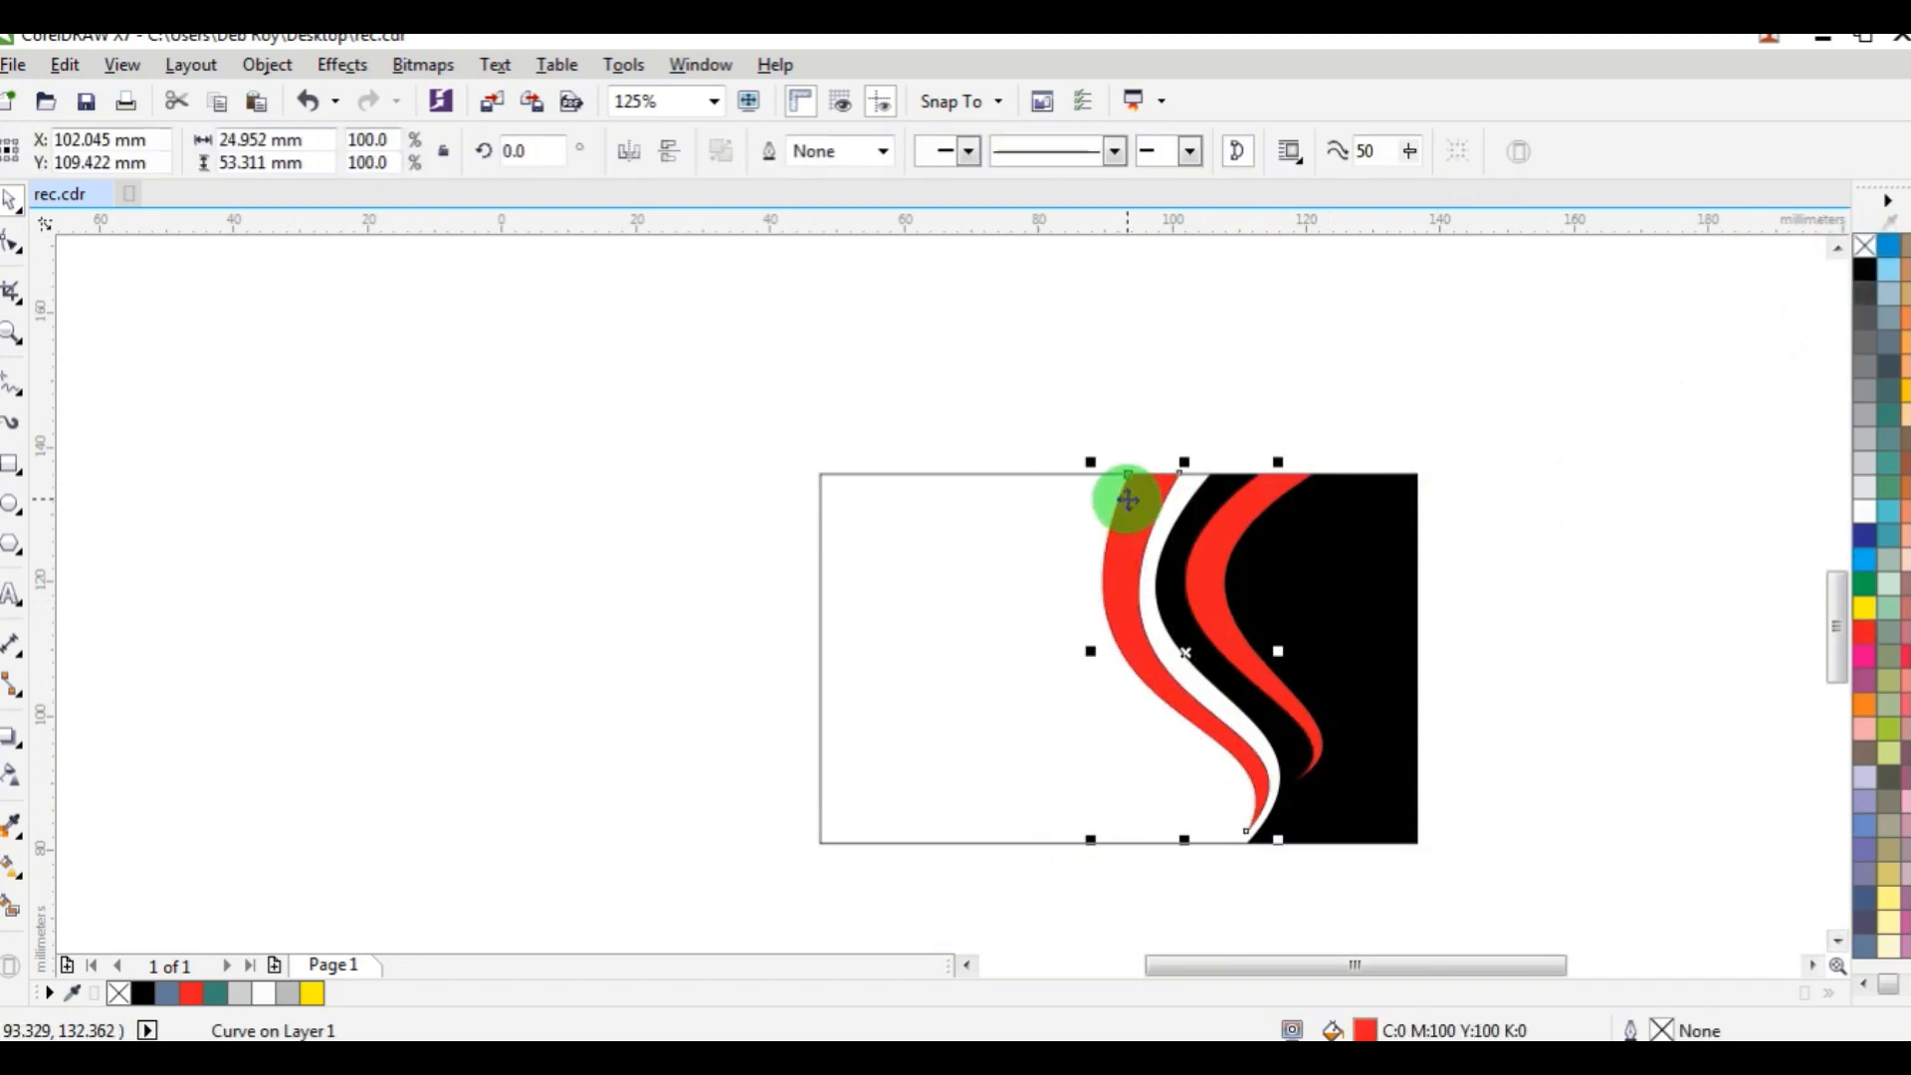
scroll(1144, 498, "up", 3)
left_click(1252, 438)
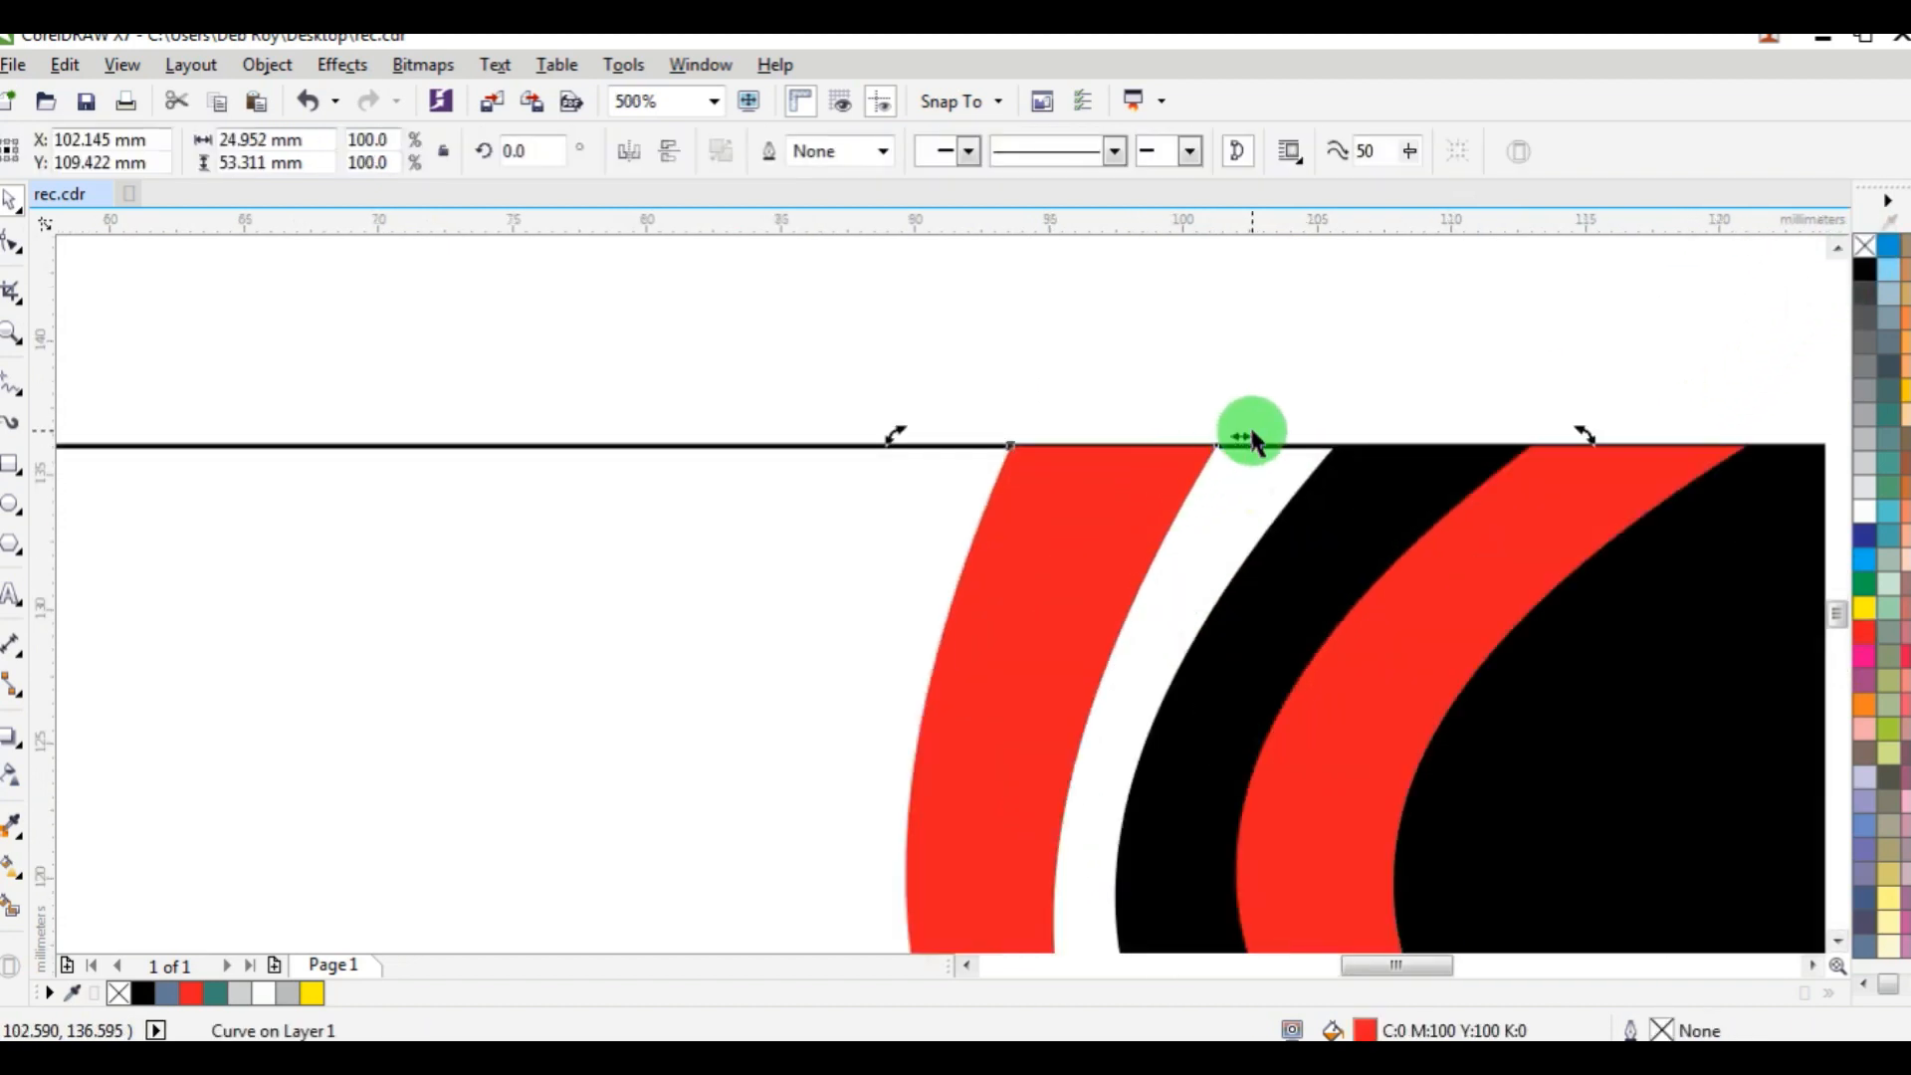
left_click_drag(1243, 436, 1276, 440)
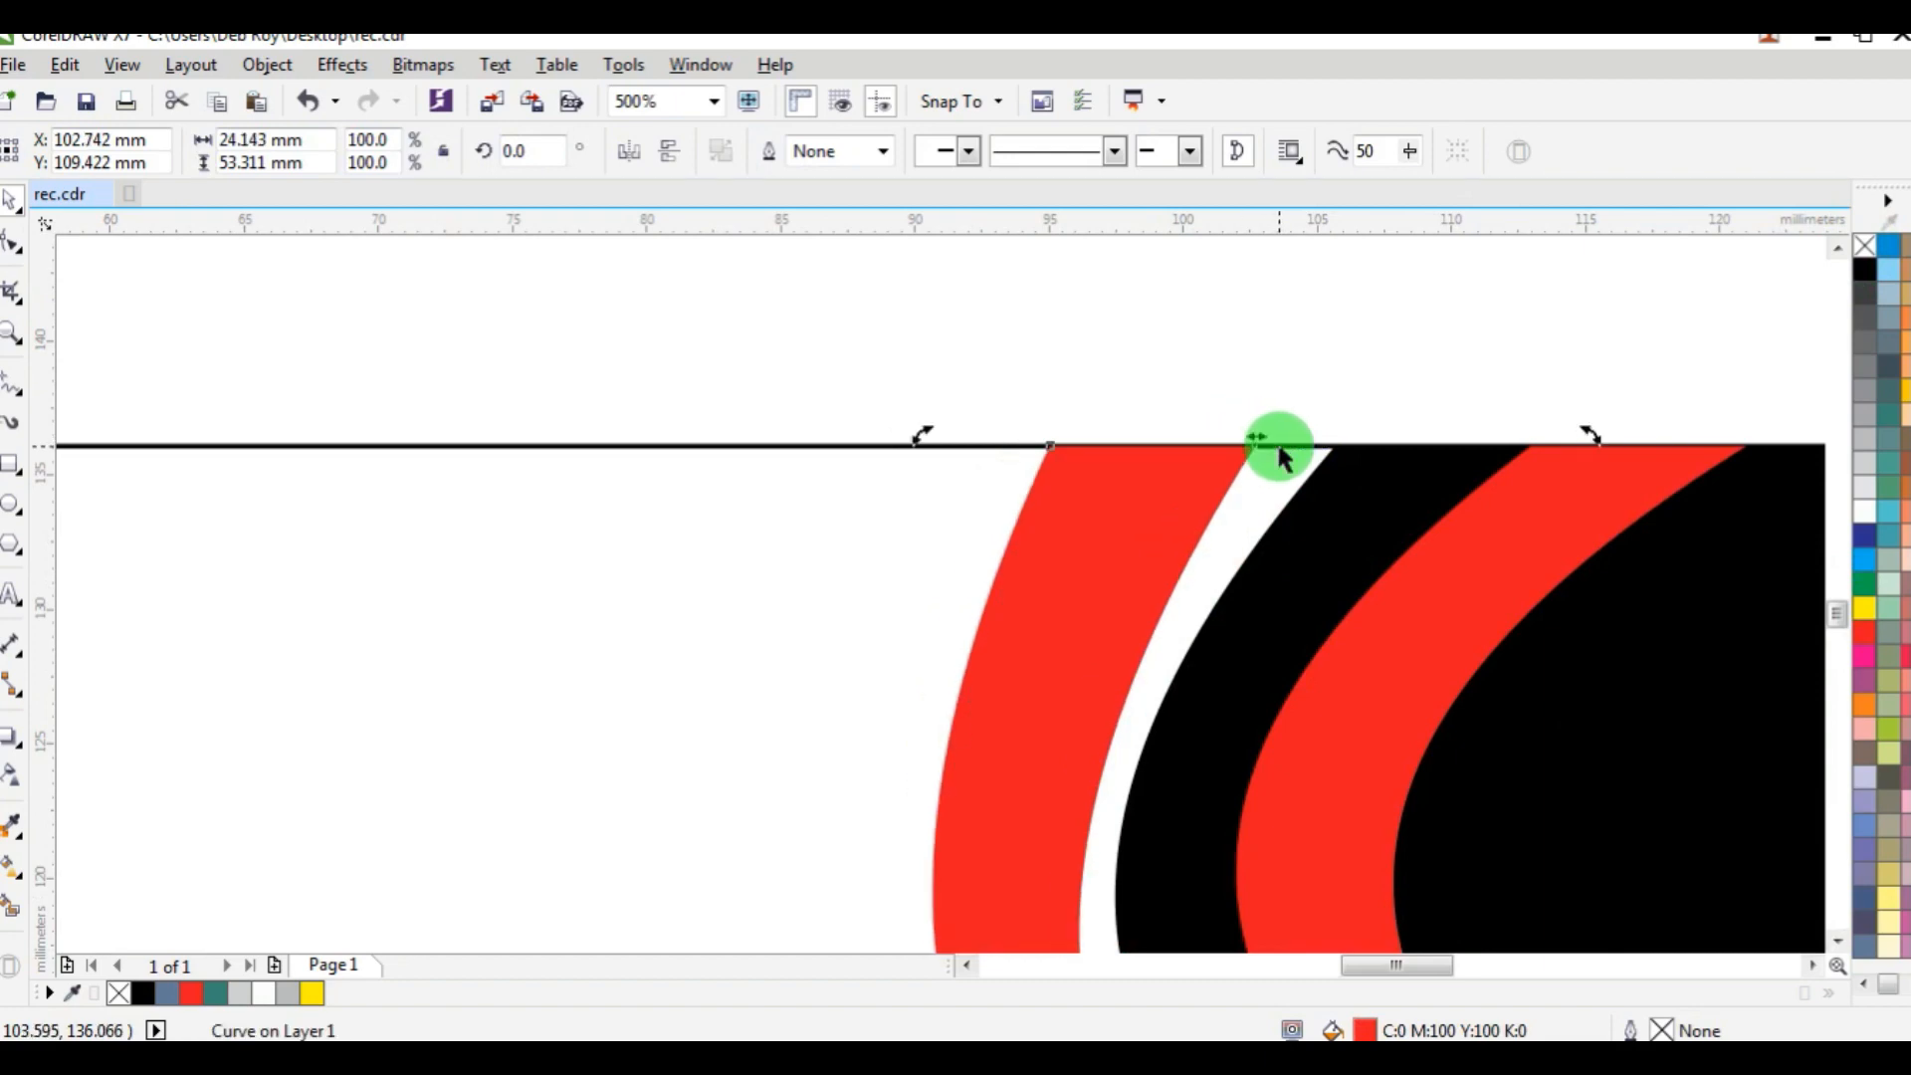
scroll(1276, 440, "down", 3)
left_click(1502, 567)
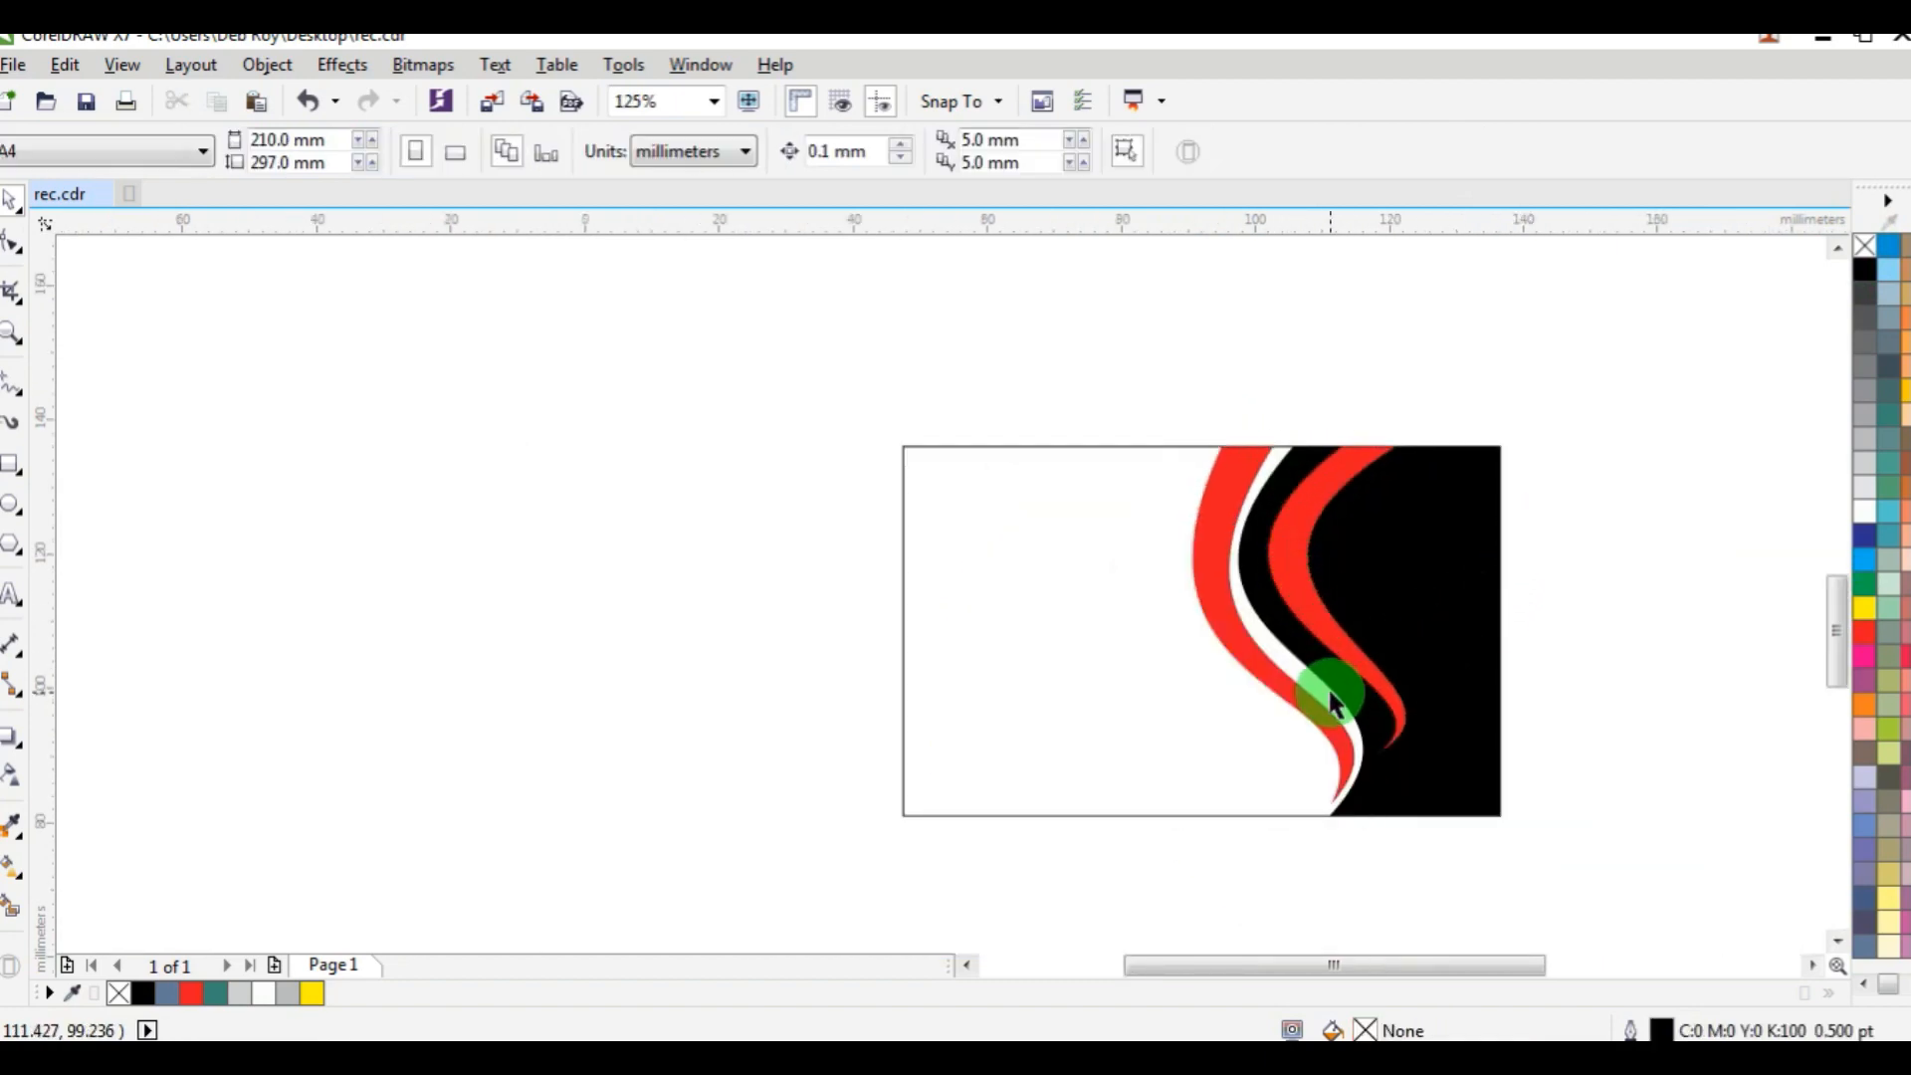
Skew the lower end of the outer red band slightly to the left, away from the black panel, and deselect it.
scroll(1331, 696, "up", 2)
left_click(1177, 665)
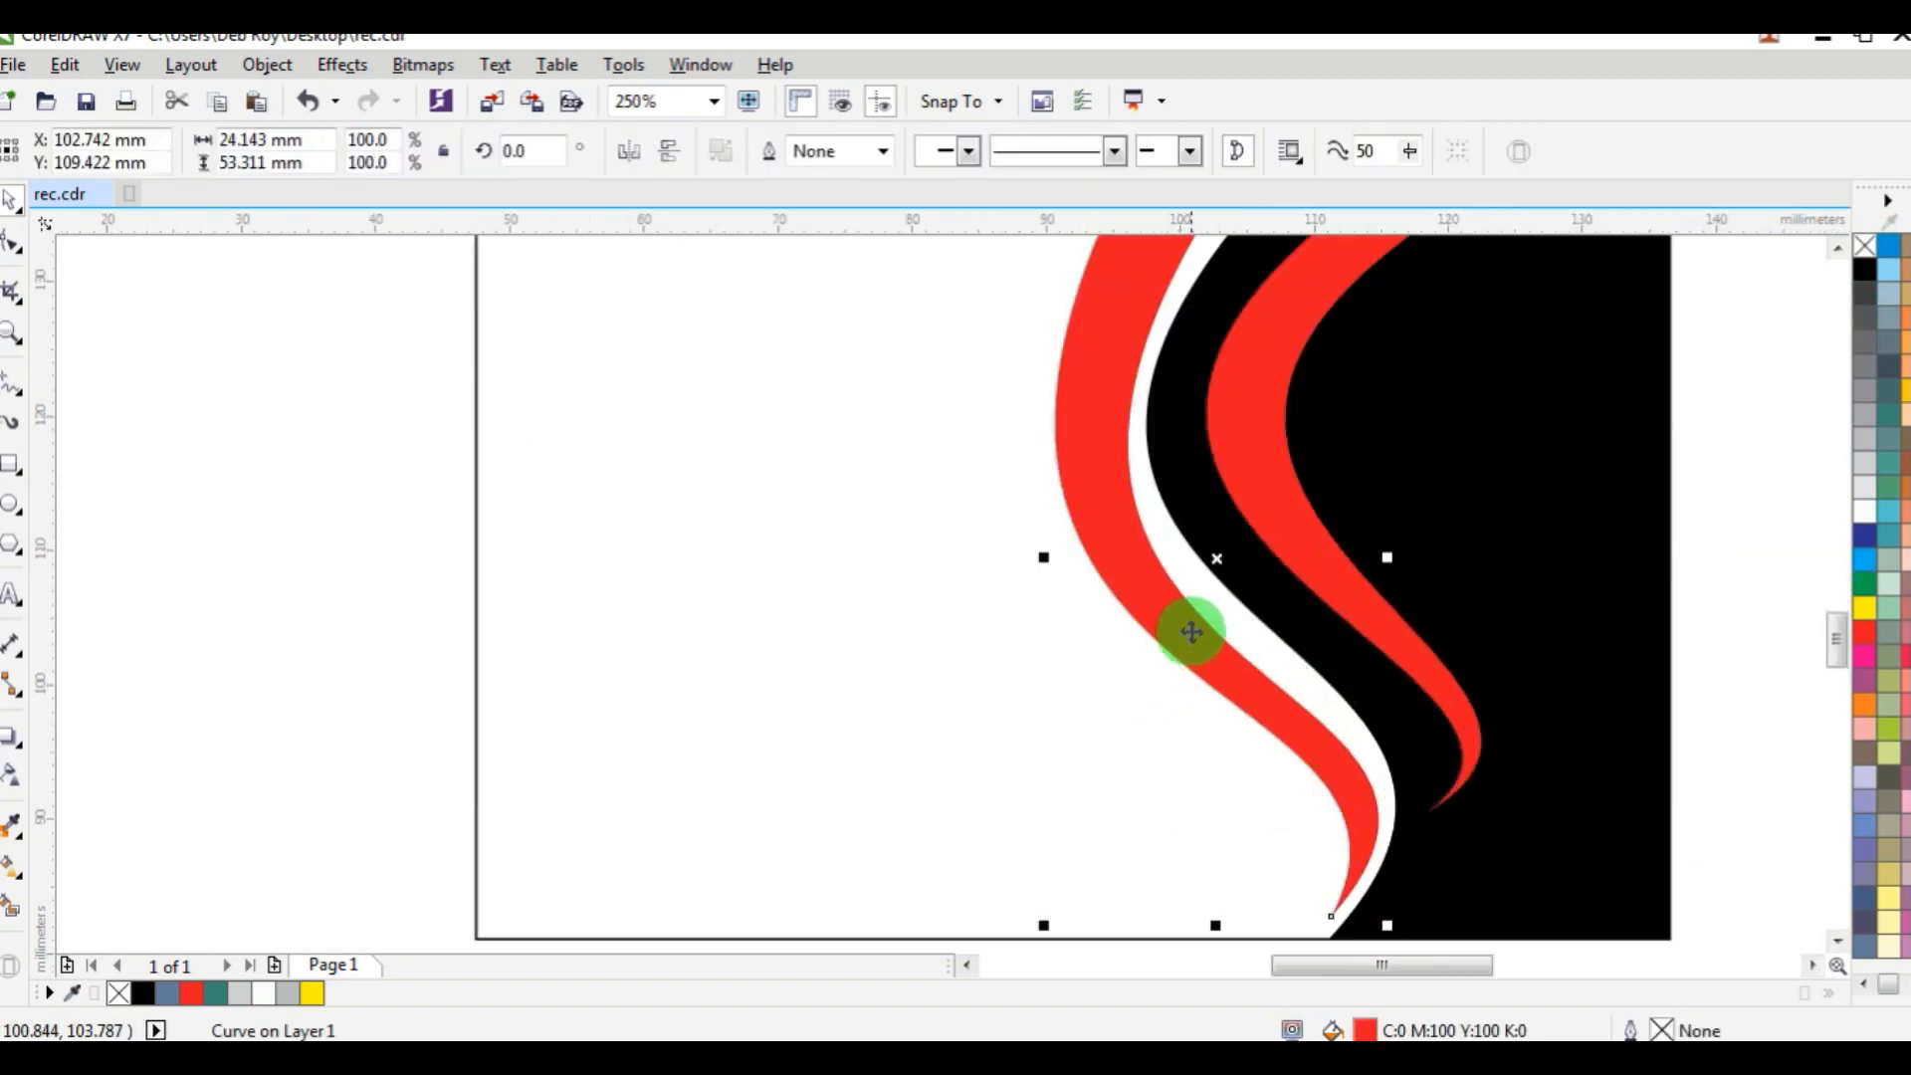
left_click(13, 242)
scroll(1125, 463, "up", 1)
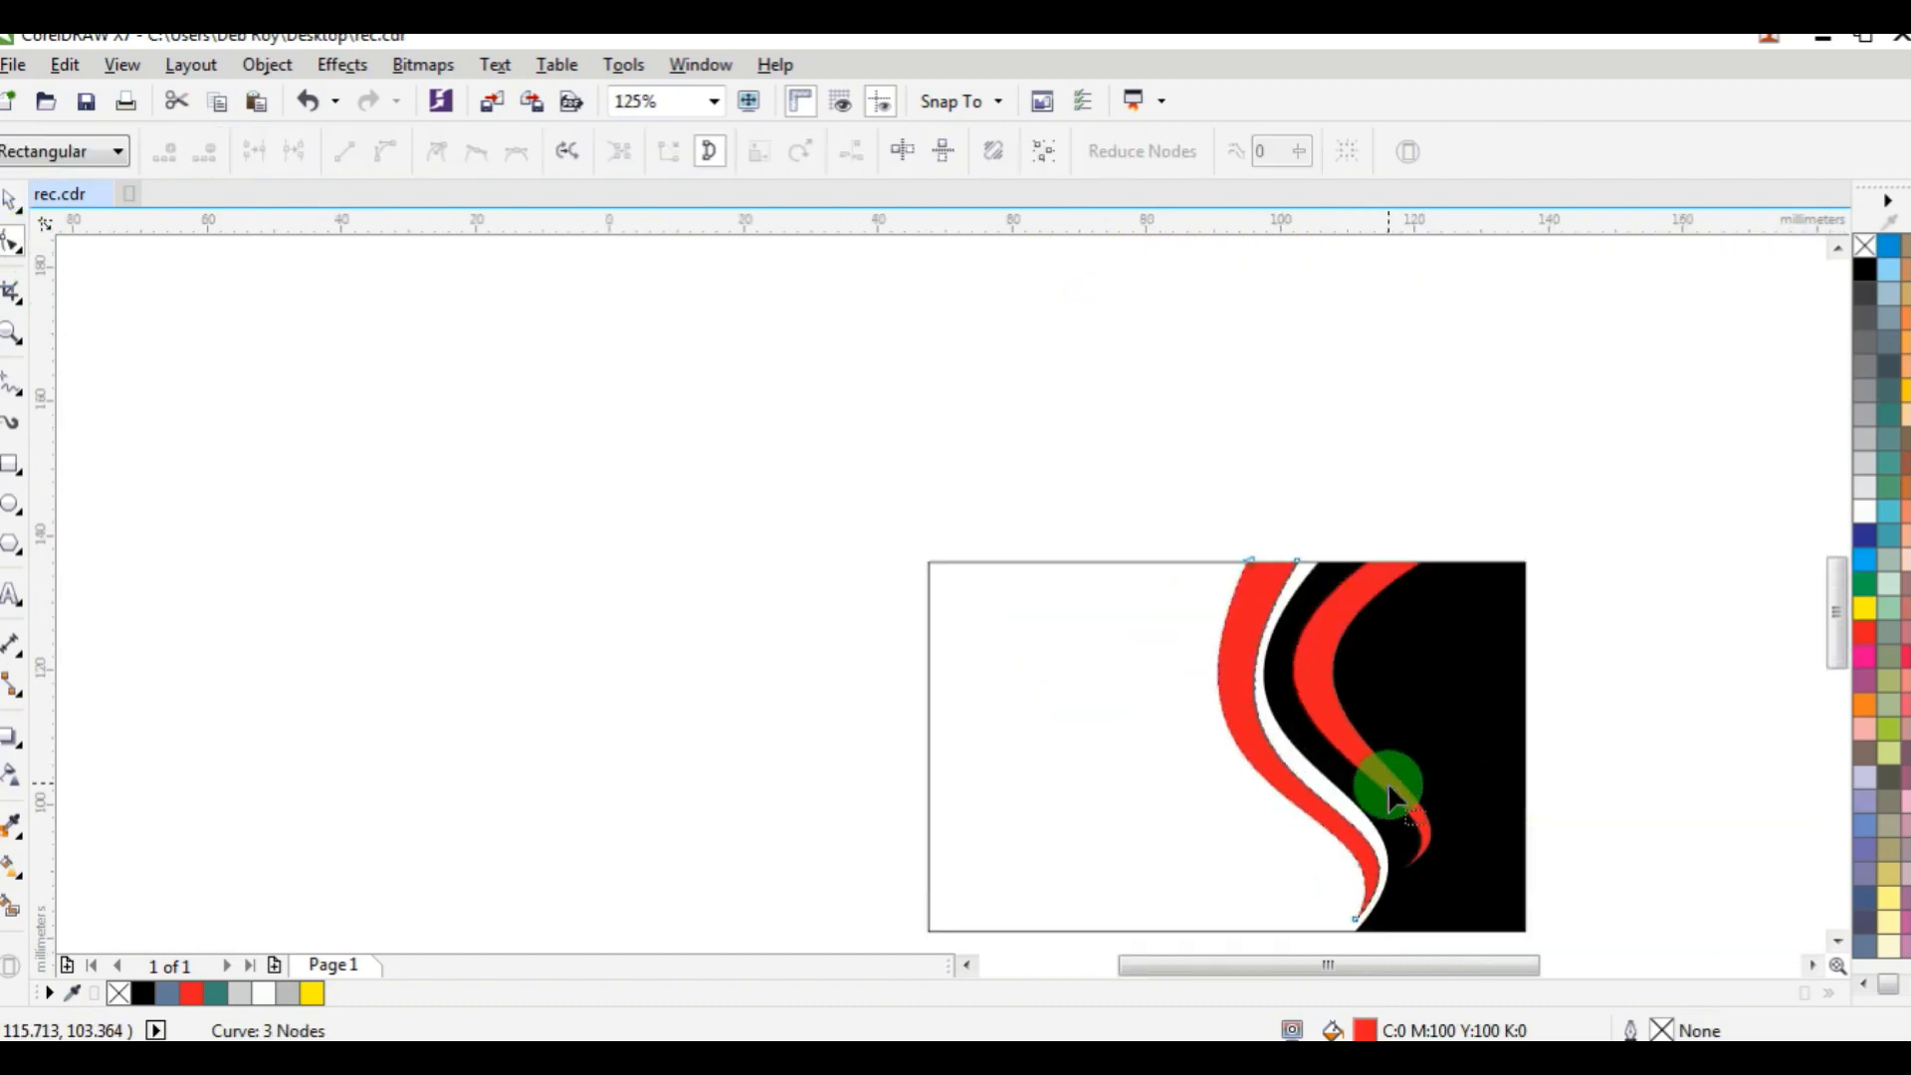
scroll(1324, 781, "down", 3)
scroll(1845, 938, "down", 2)
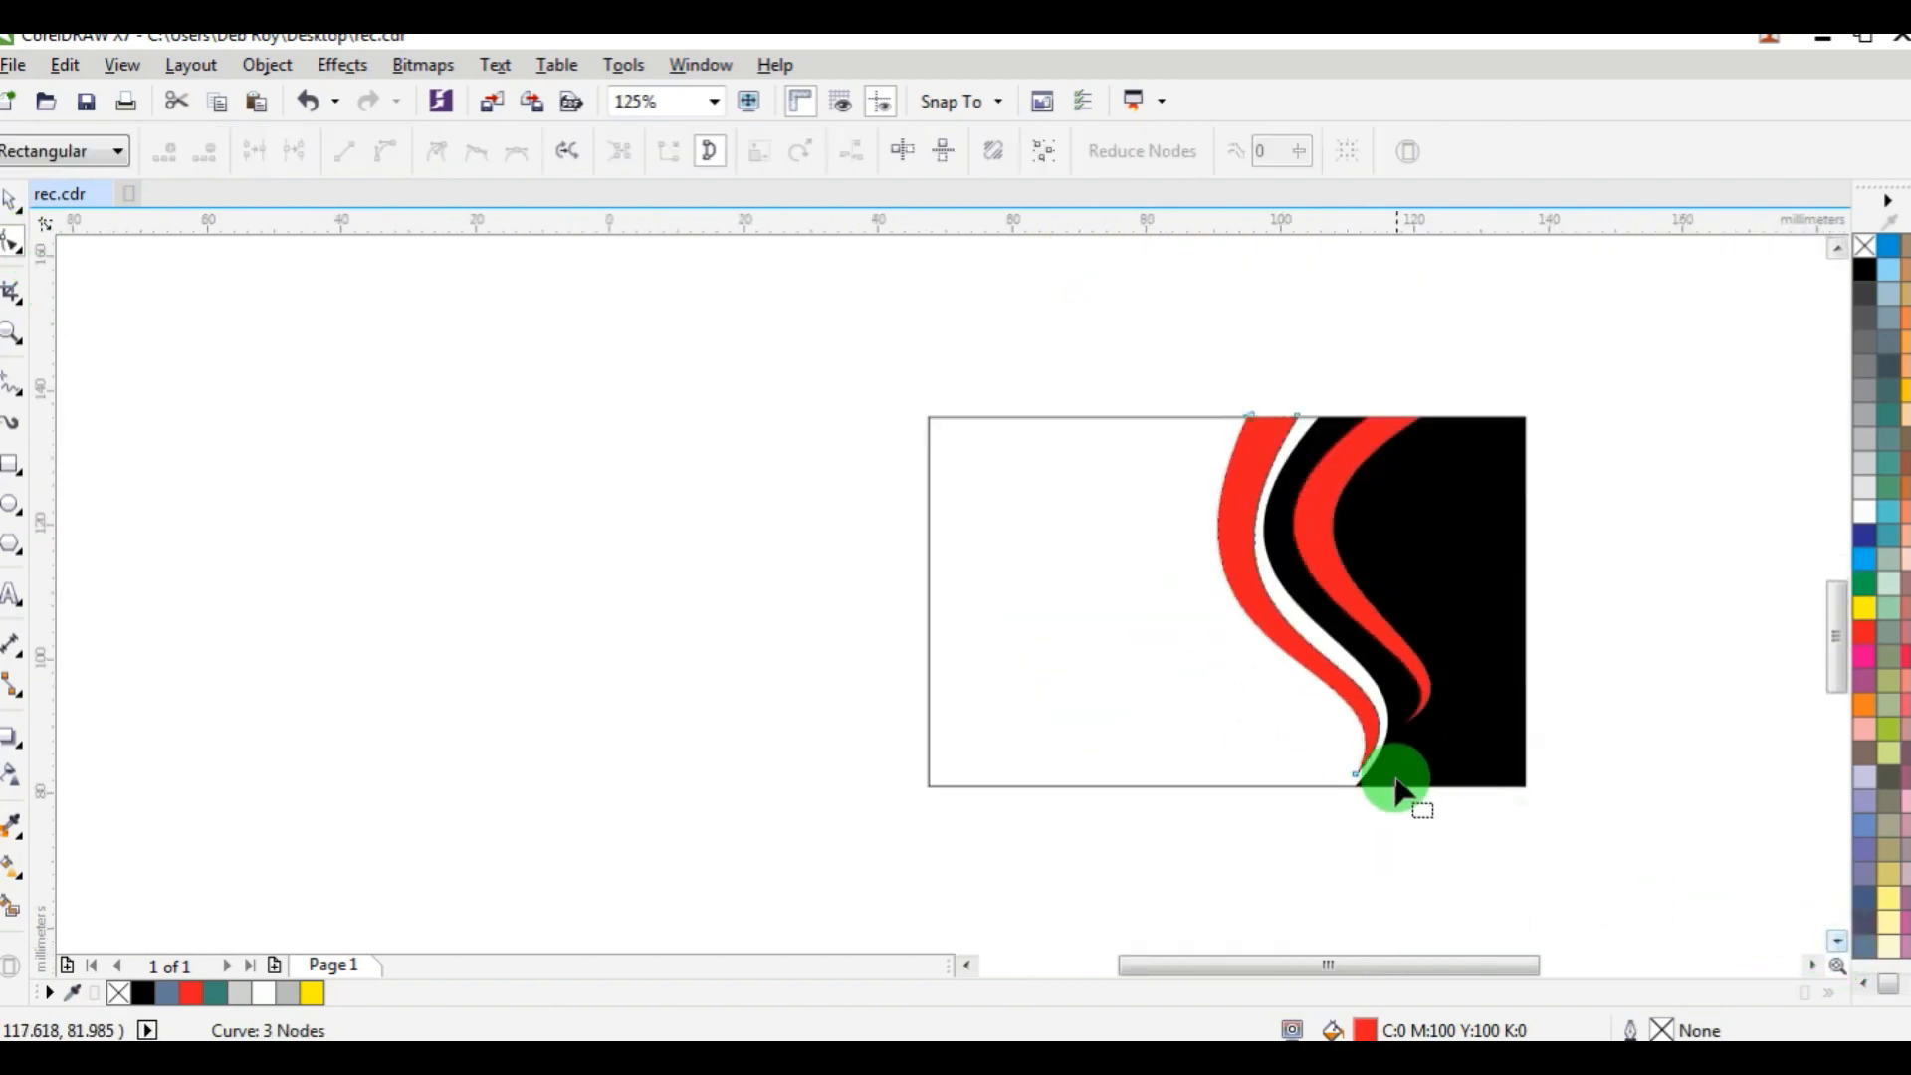
scroll(1394, 772, "up", 2)
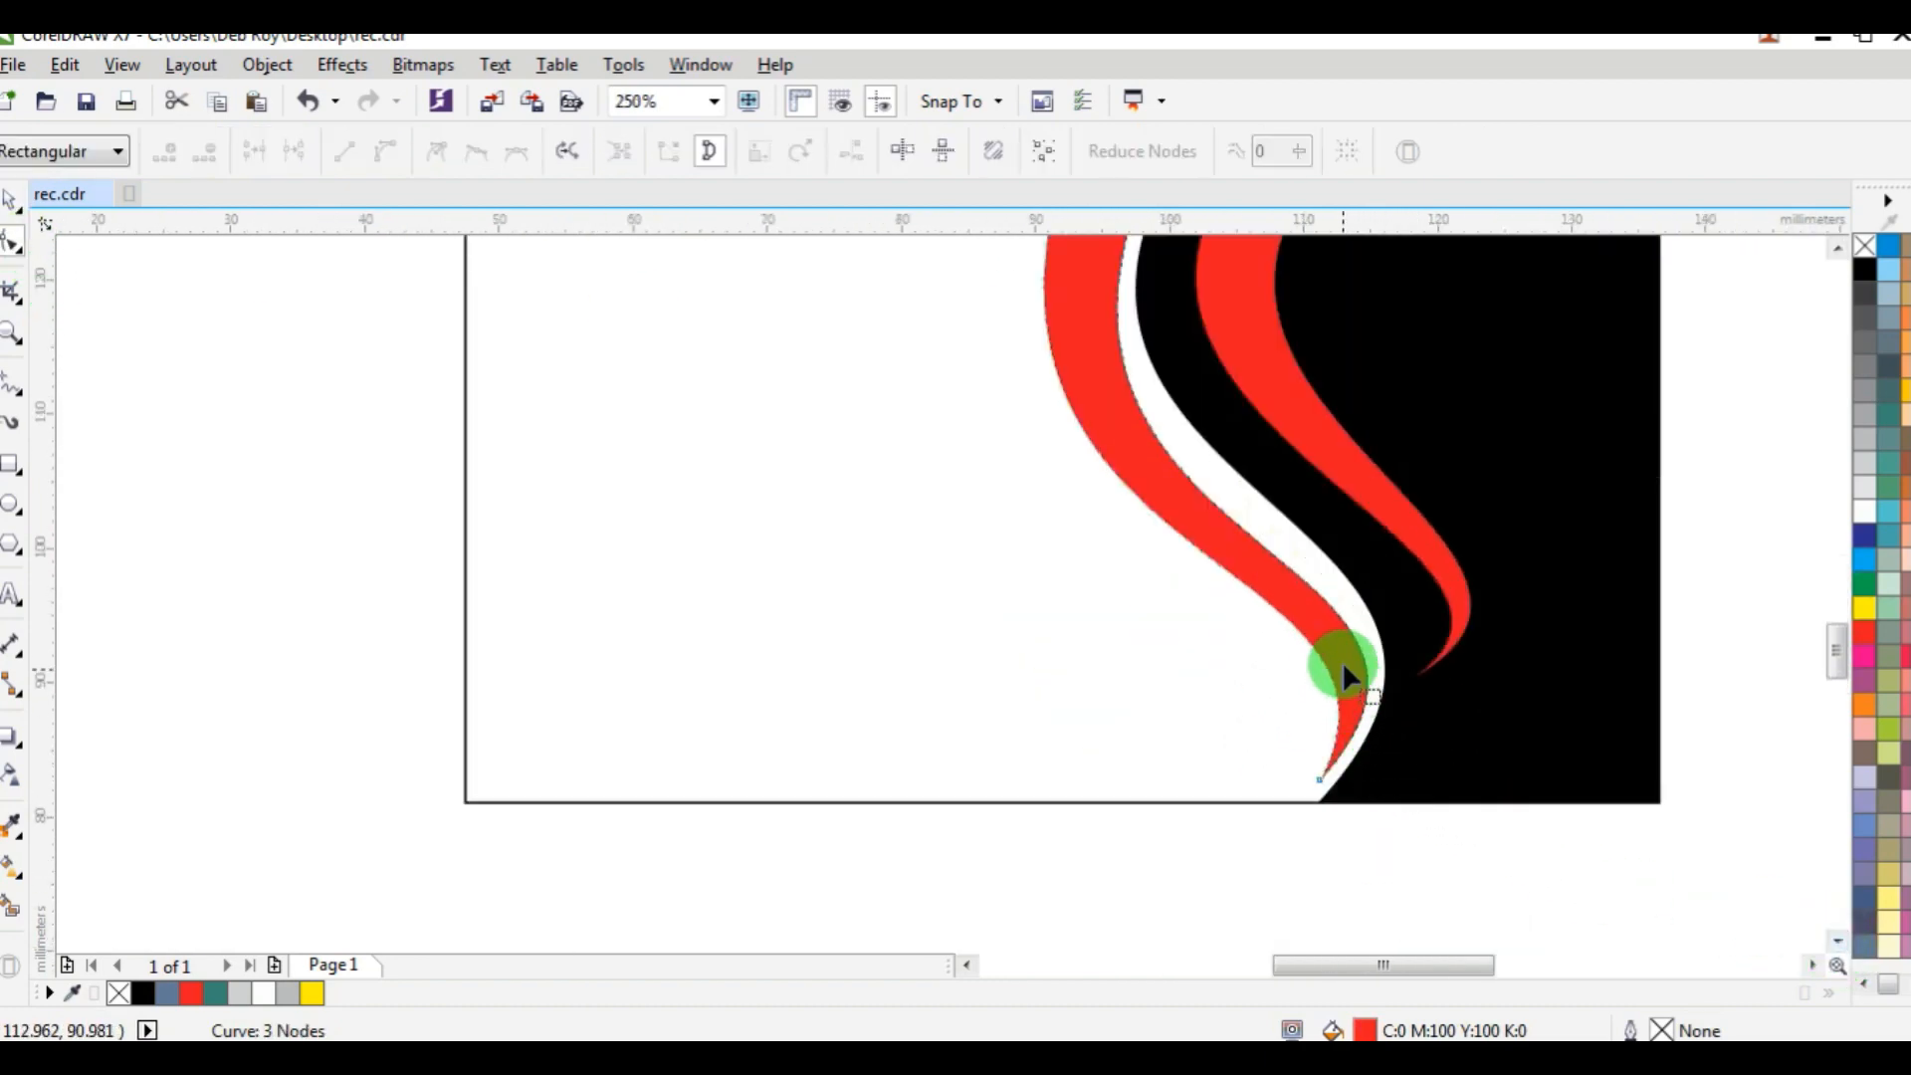
left_click(13, 197)
left_click(1244, 552)
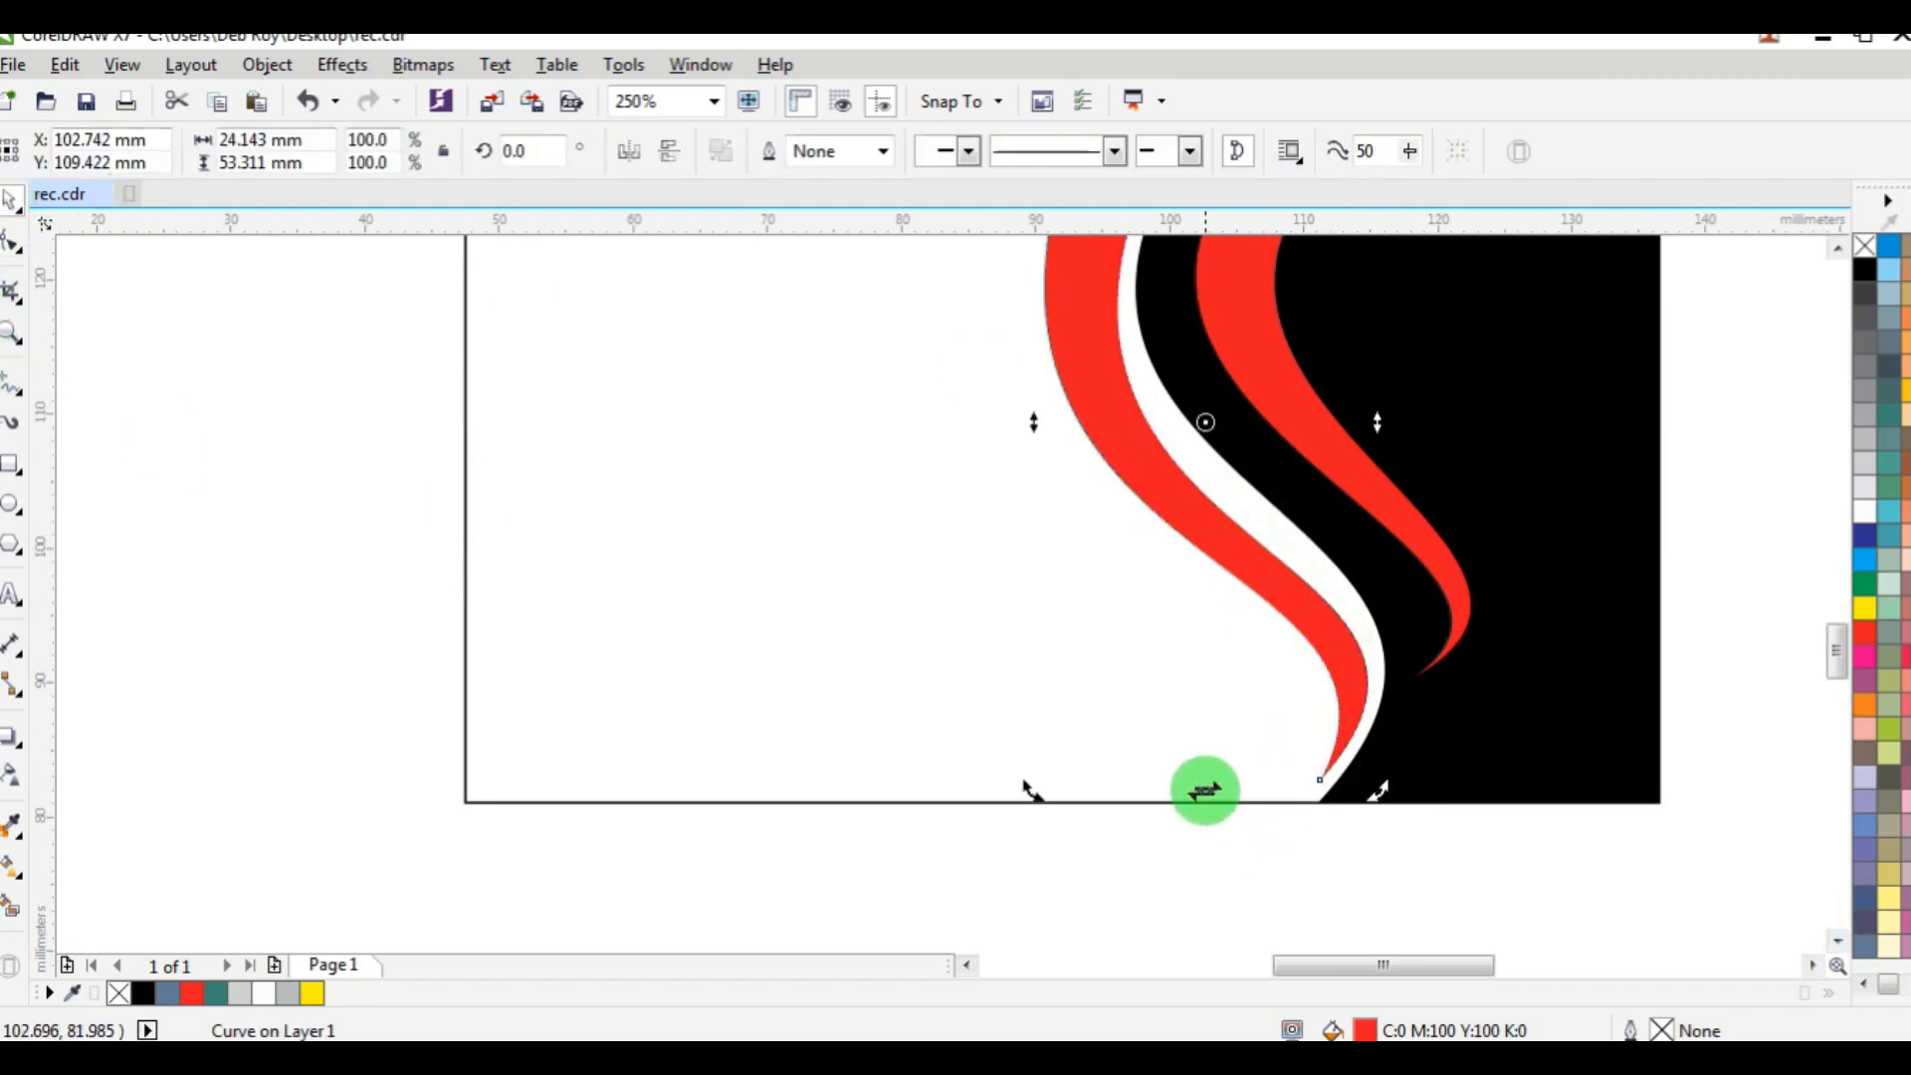
left_click_drag(1206, 790, 1181, 784)
scroll(1196, 749, "down", 1)
left_click(1473, 493)
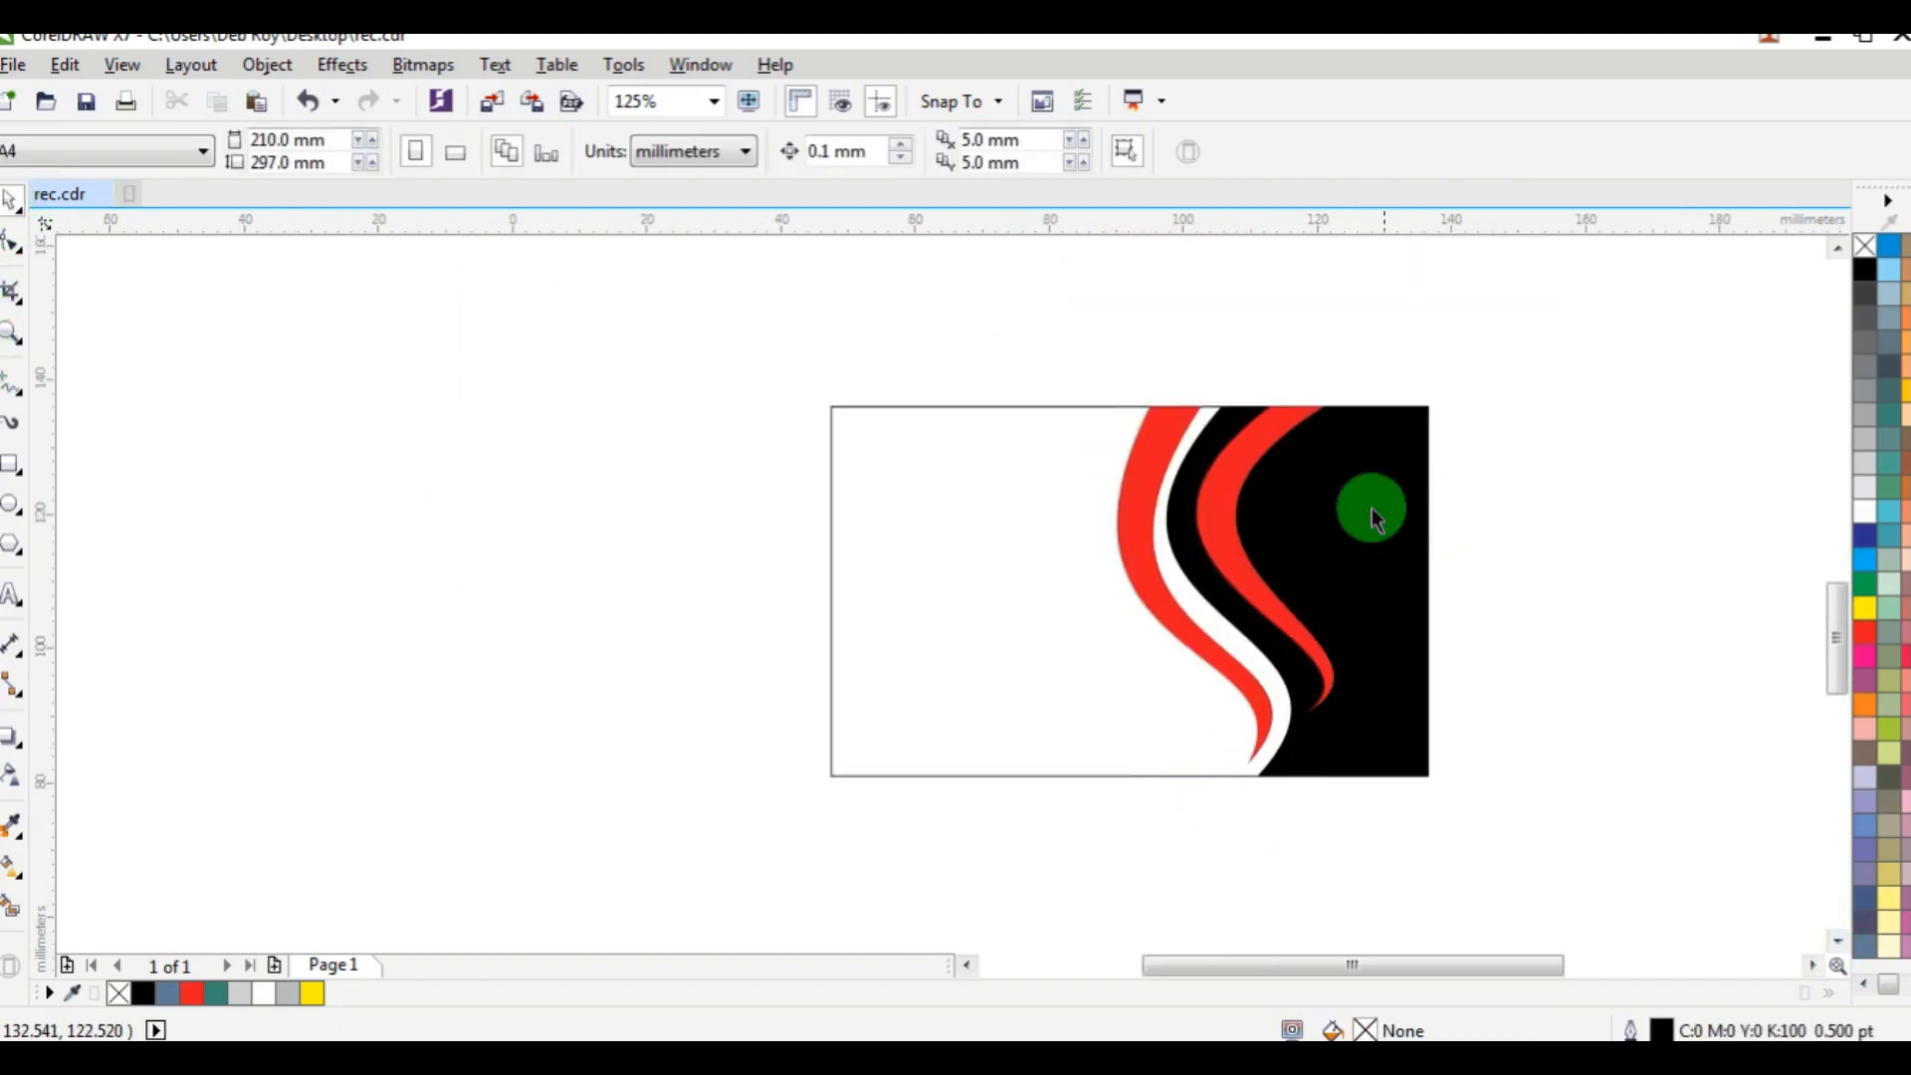
Adjust the curvature of the outer red band's inner edge along the white gap and deselect the band.
left_click(1191, 622)
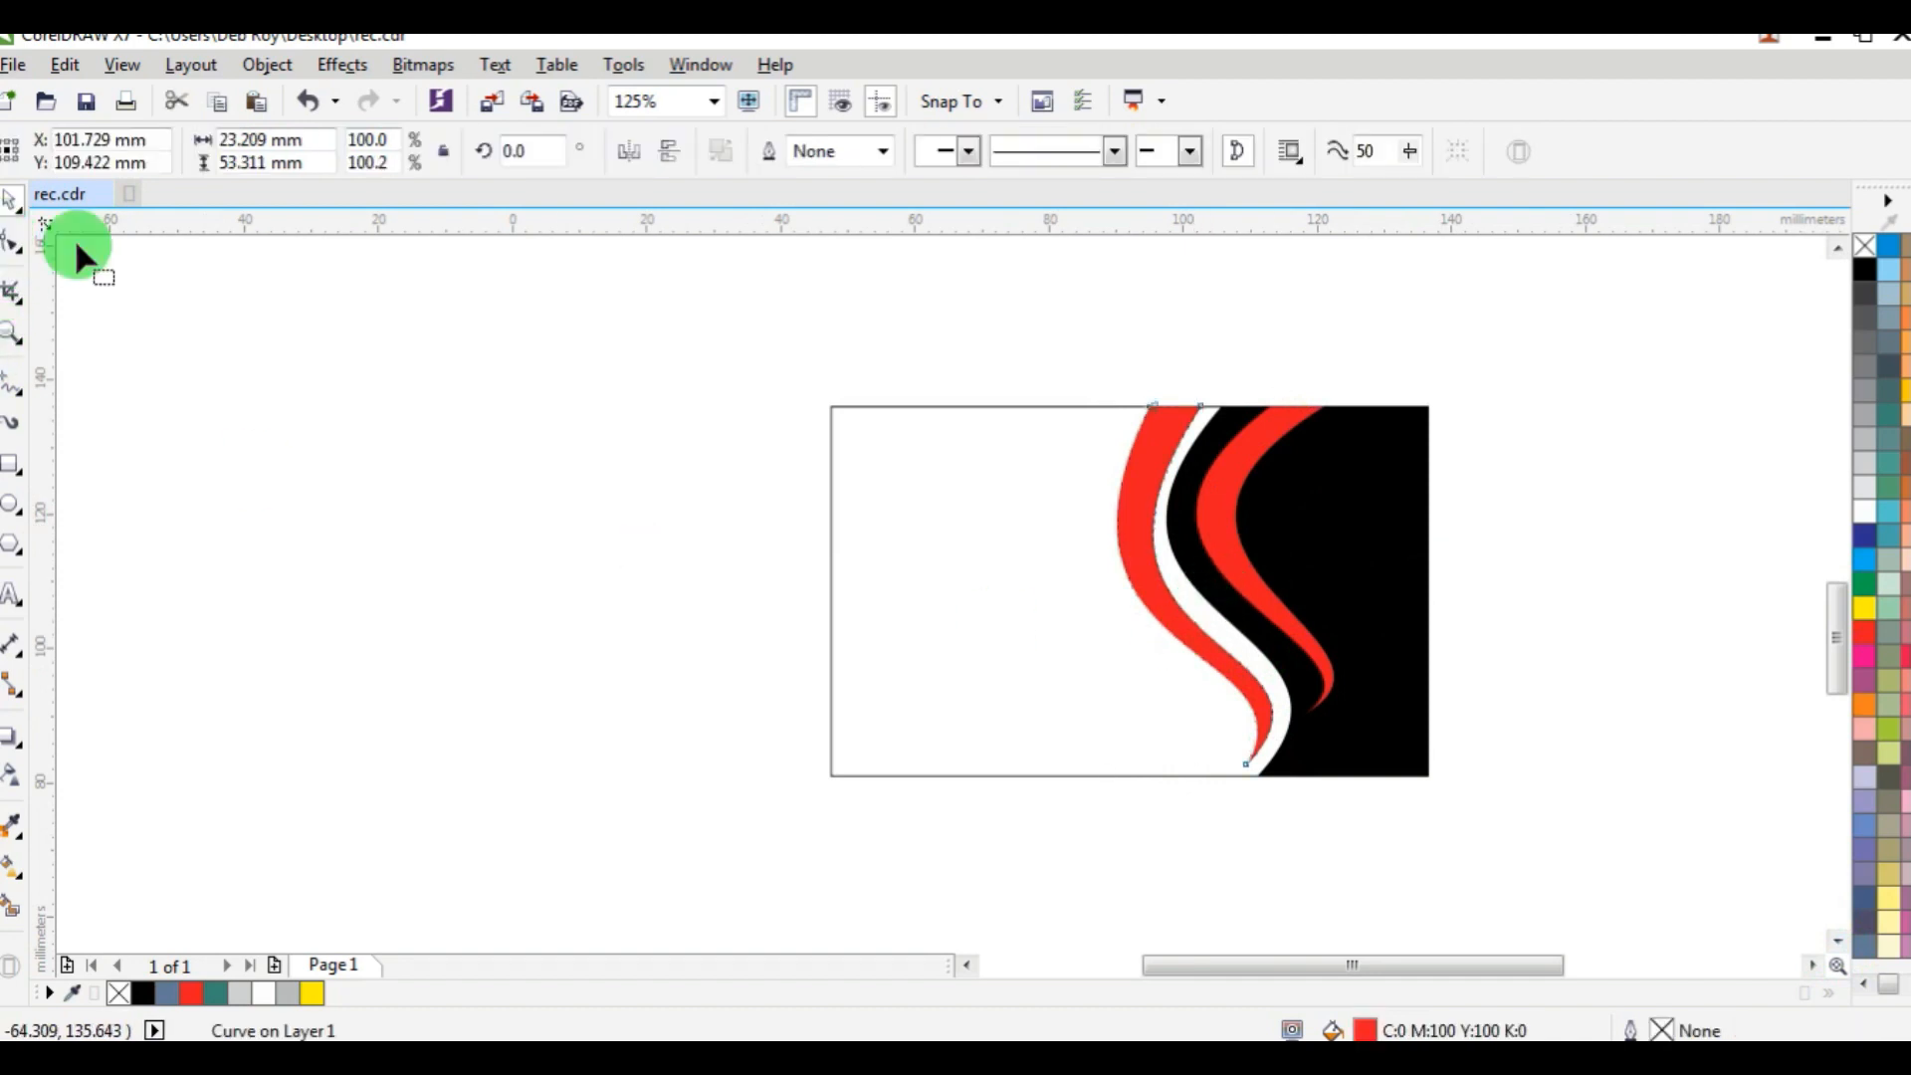
left_click(13, 242)
scroll(1207, 692, "up", 2)
left_click_drag(1204, 679, 1126, 678)
scroll(1126, 678, "down", 2)
scroll(1101, 597, "up", 1)
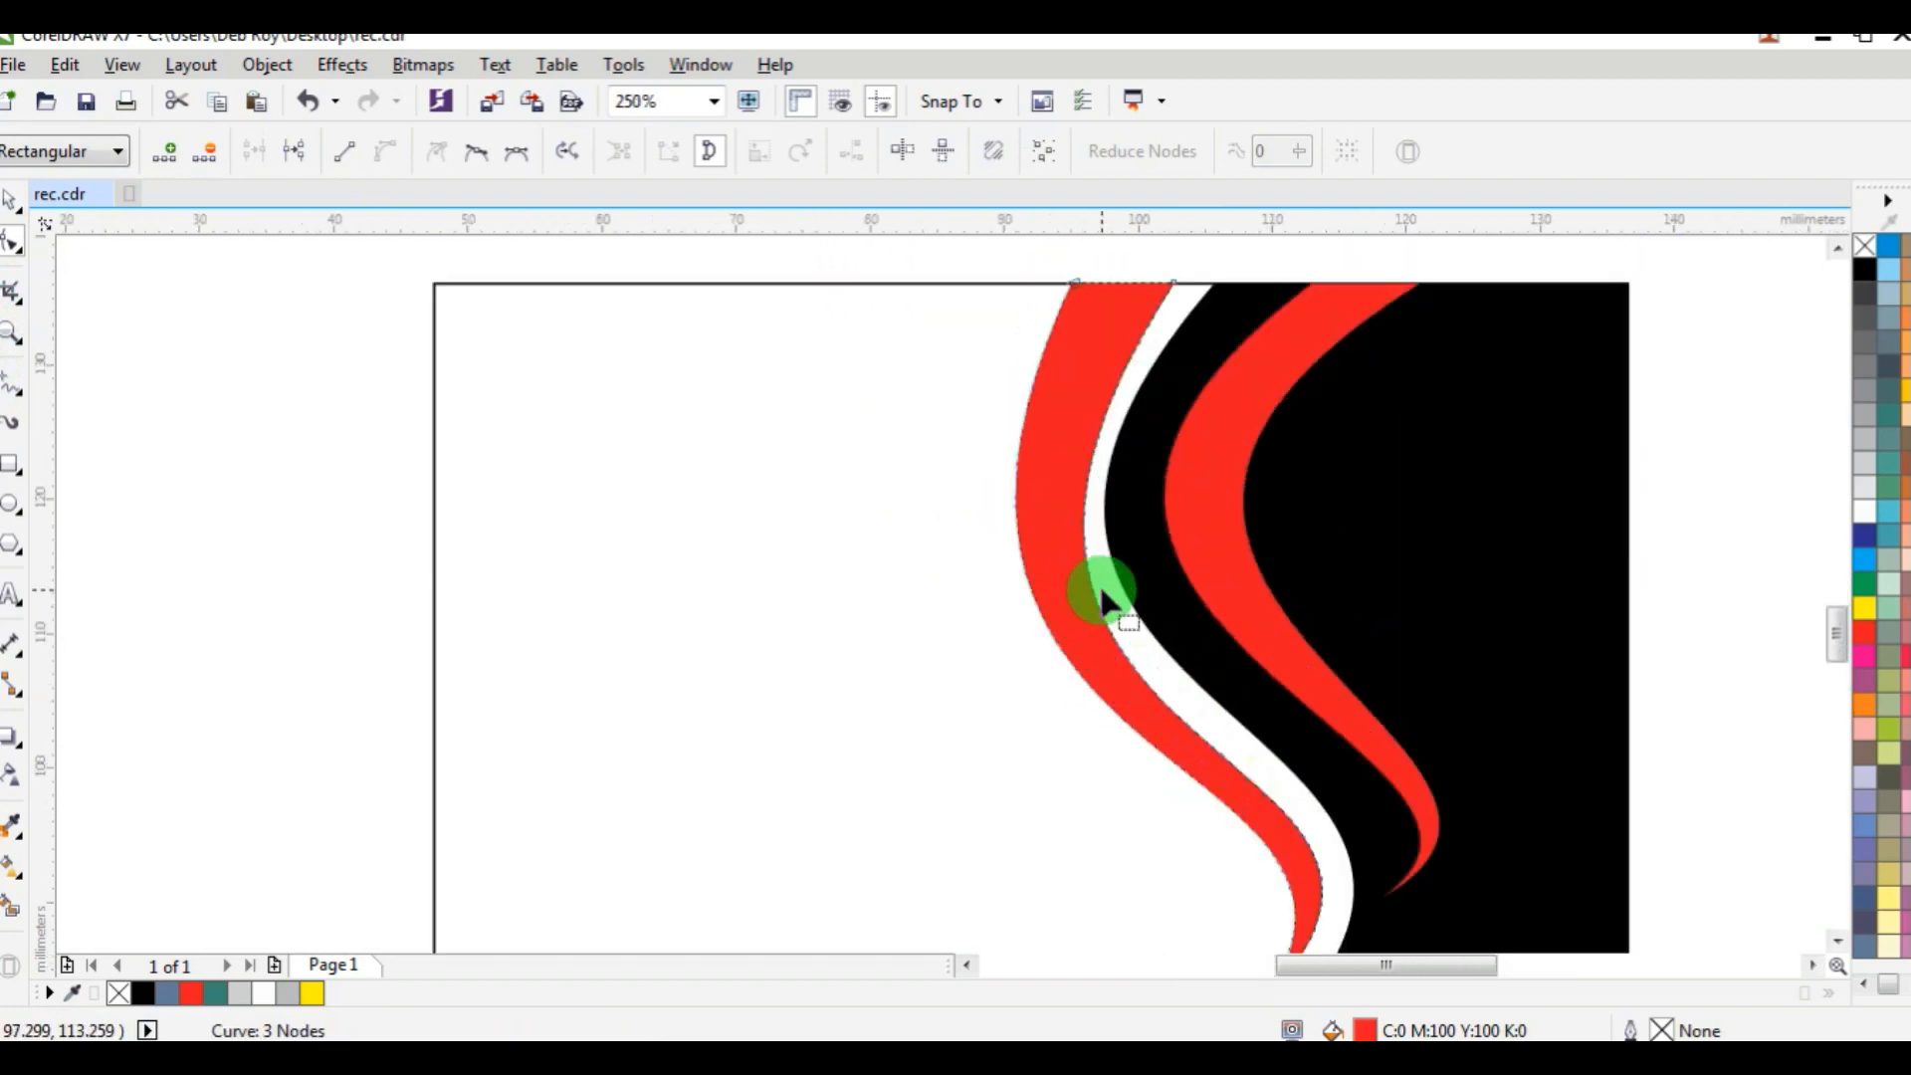
scroll(1118, 598, "down", 1)
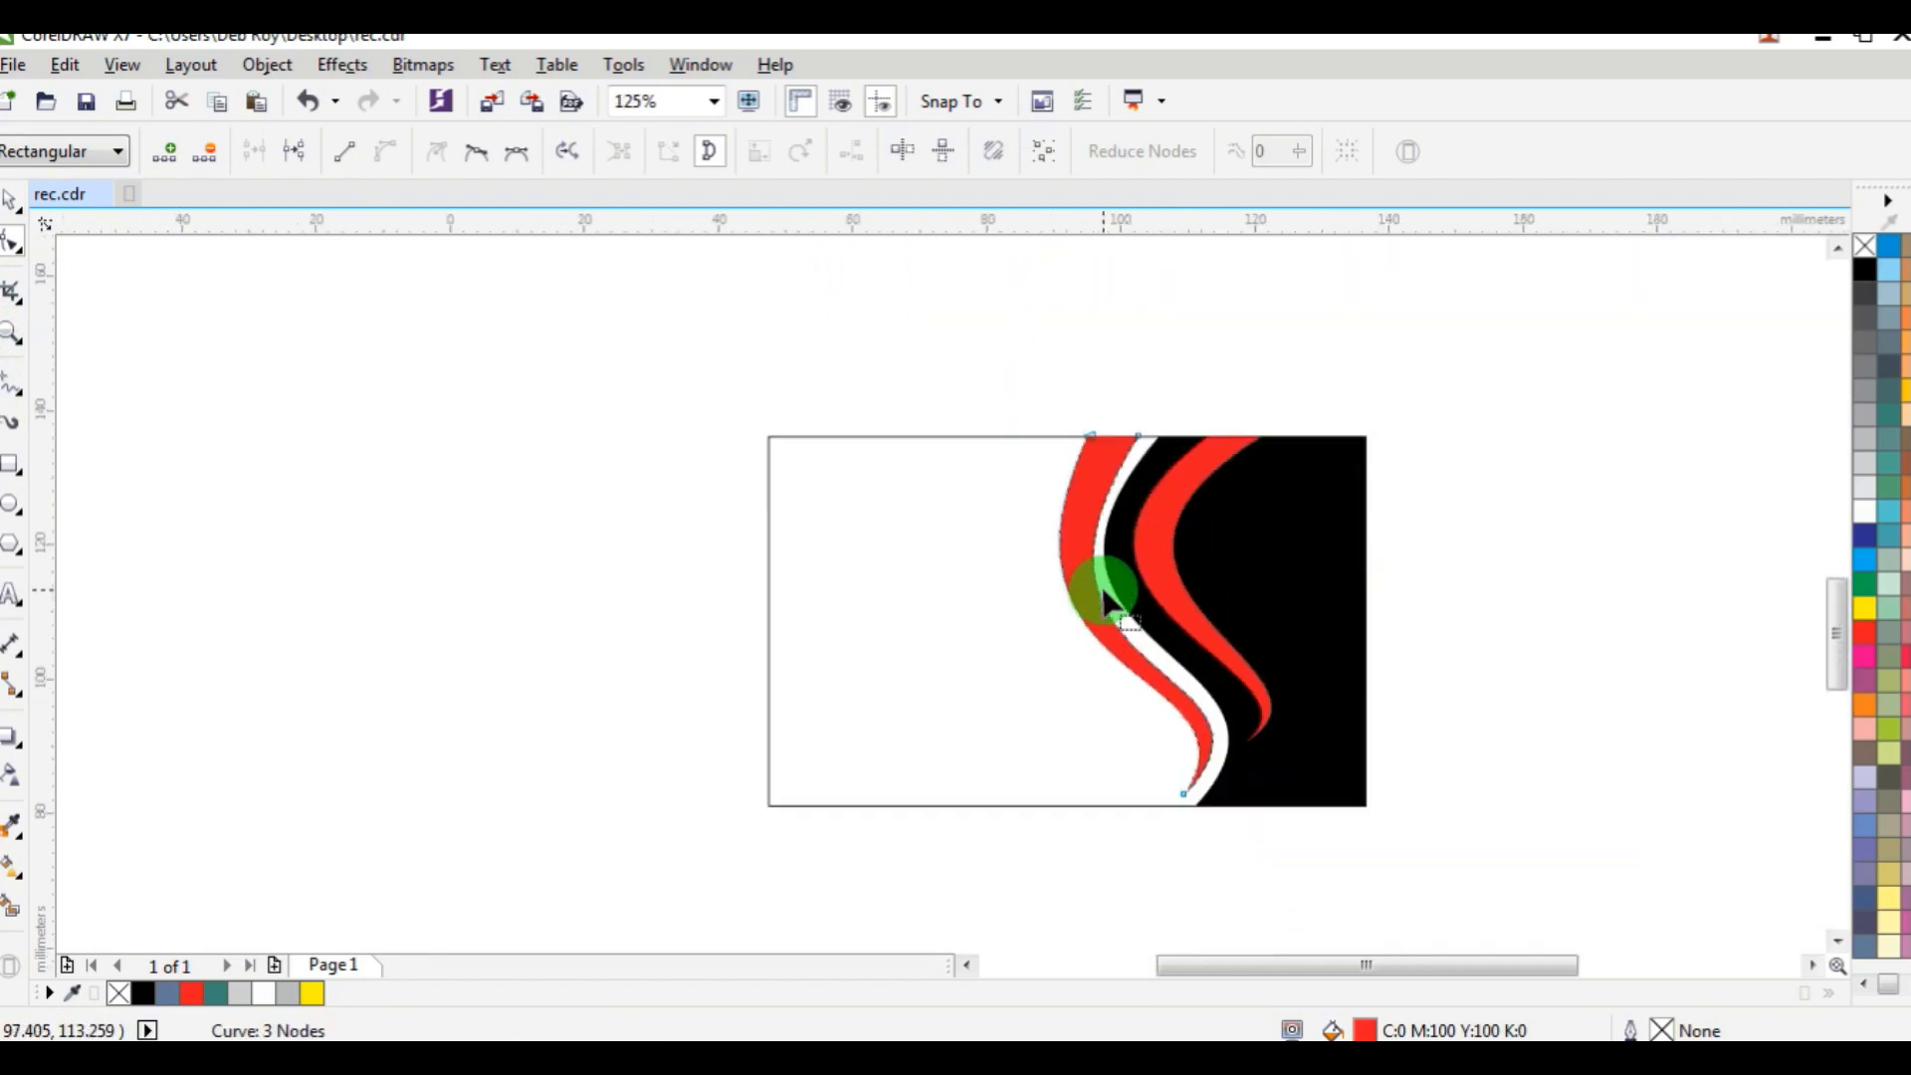
left_click(13, 202)
left_click(853, 358)
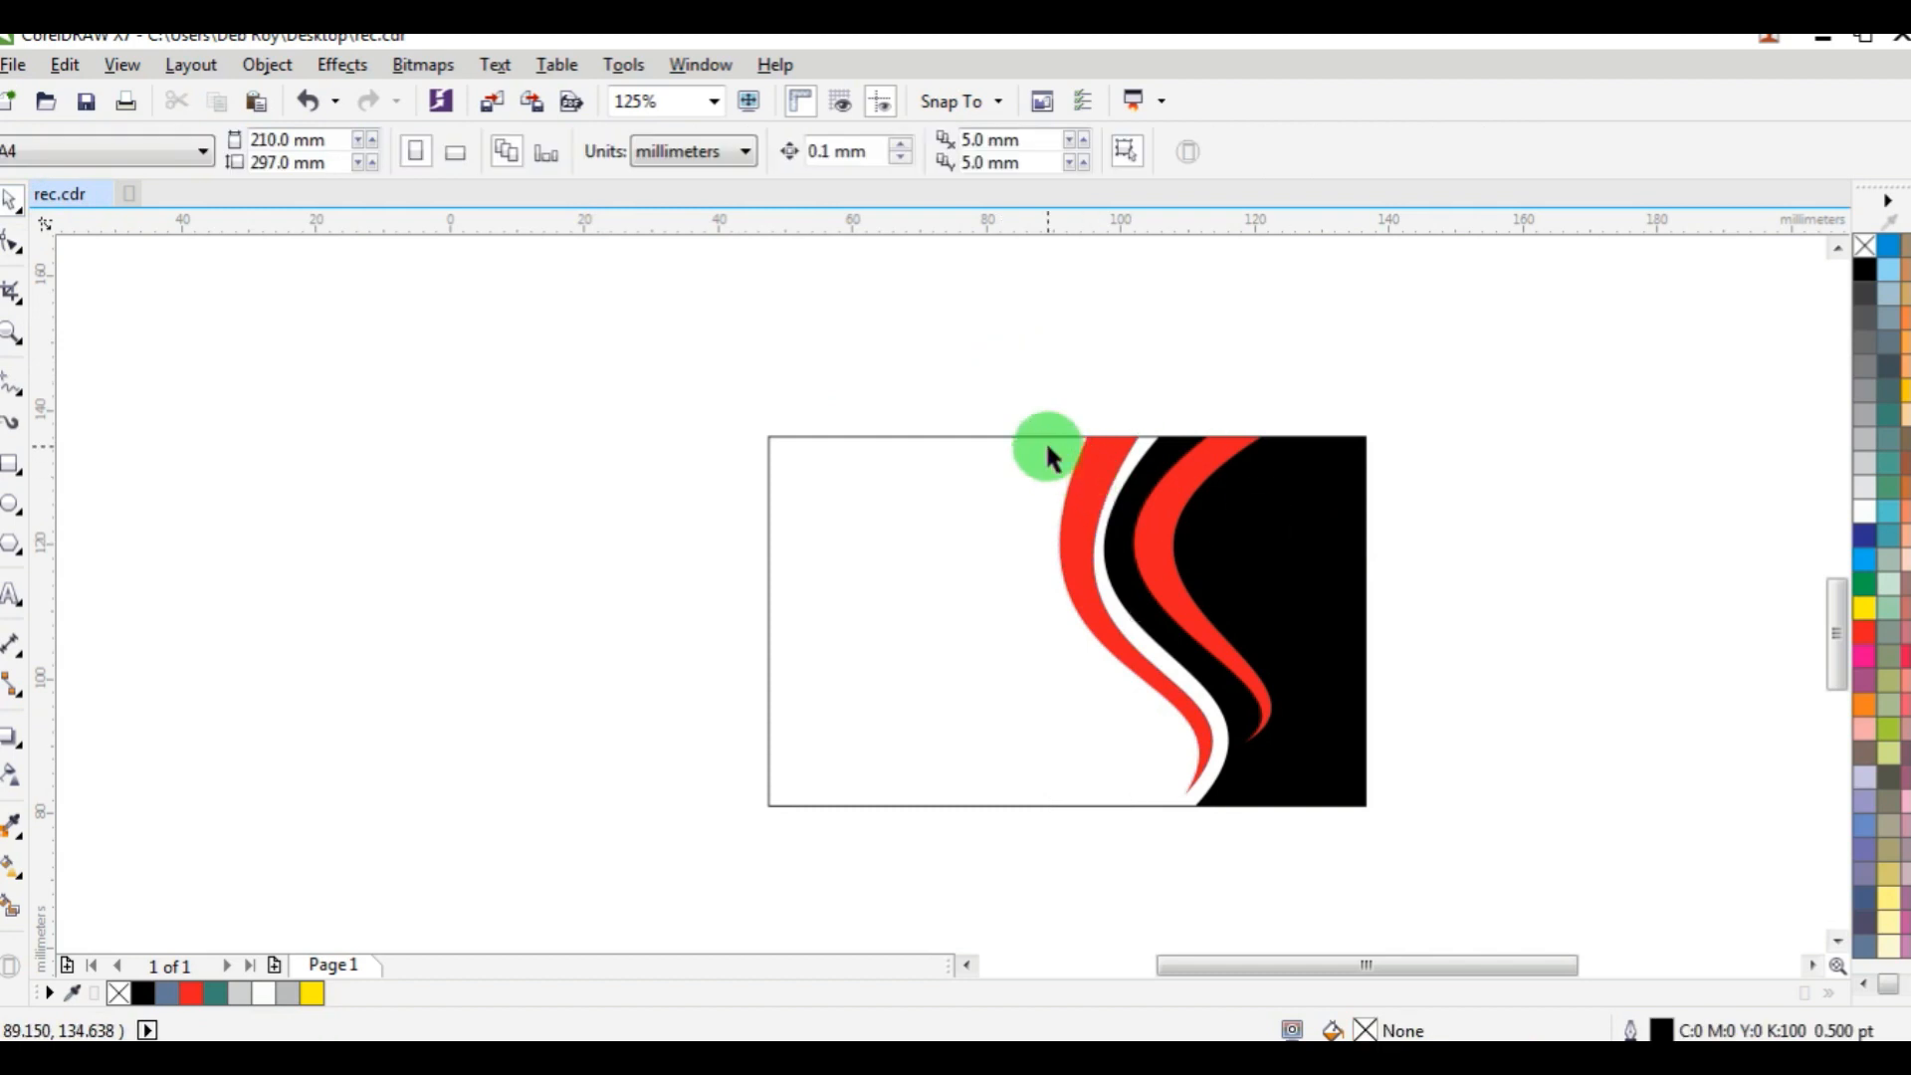
Draw a closed triangle about 8.5 mm wide and 15.4 mm tall, hanging from the card's top edge left of the outer red band.
scroll(1045, 440, "up", 2)
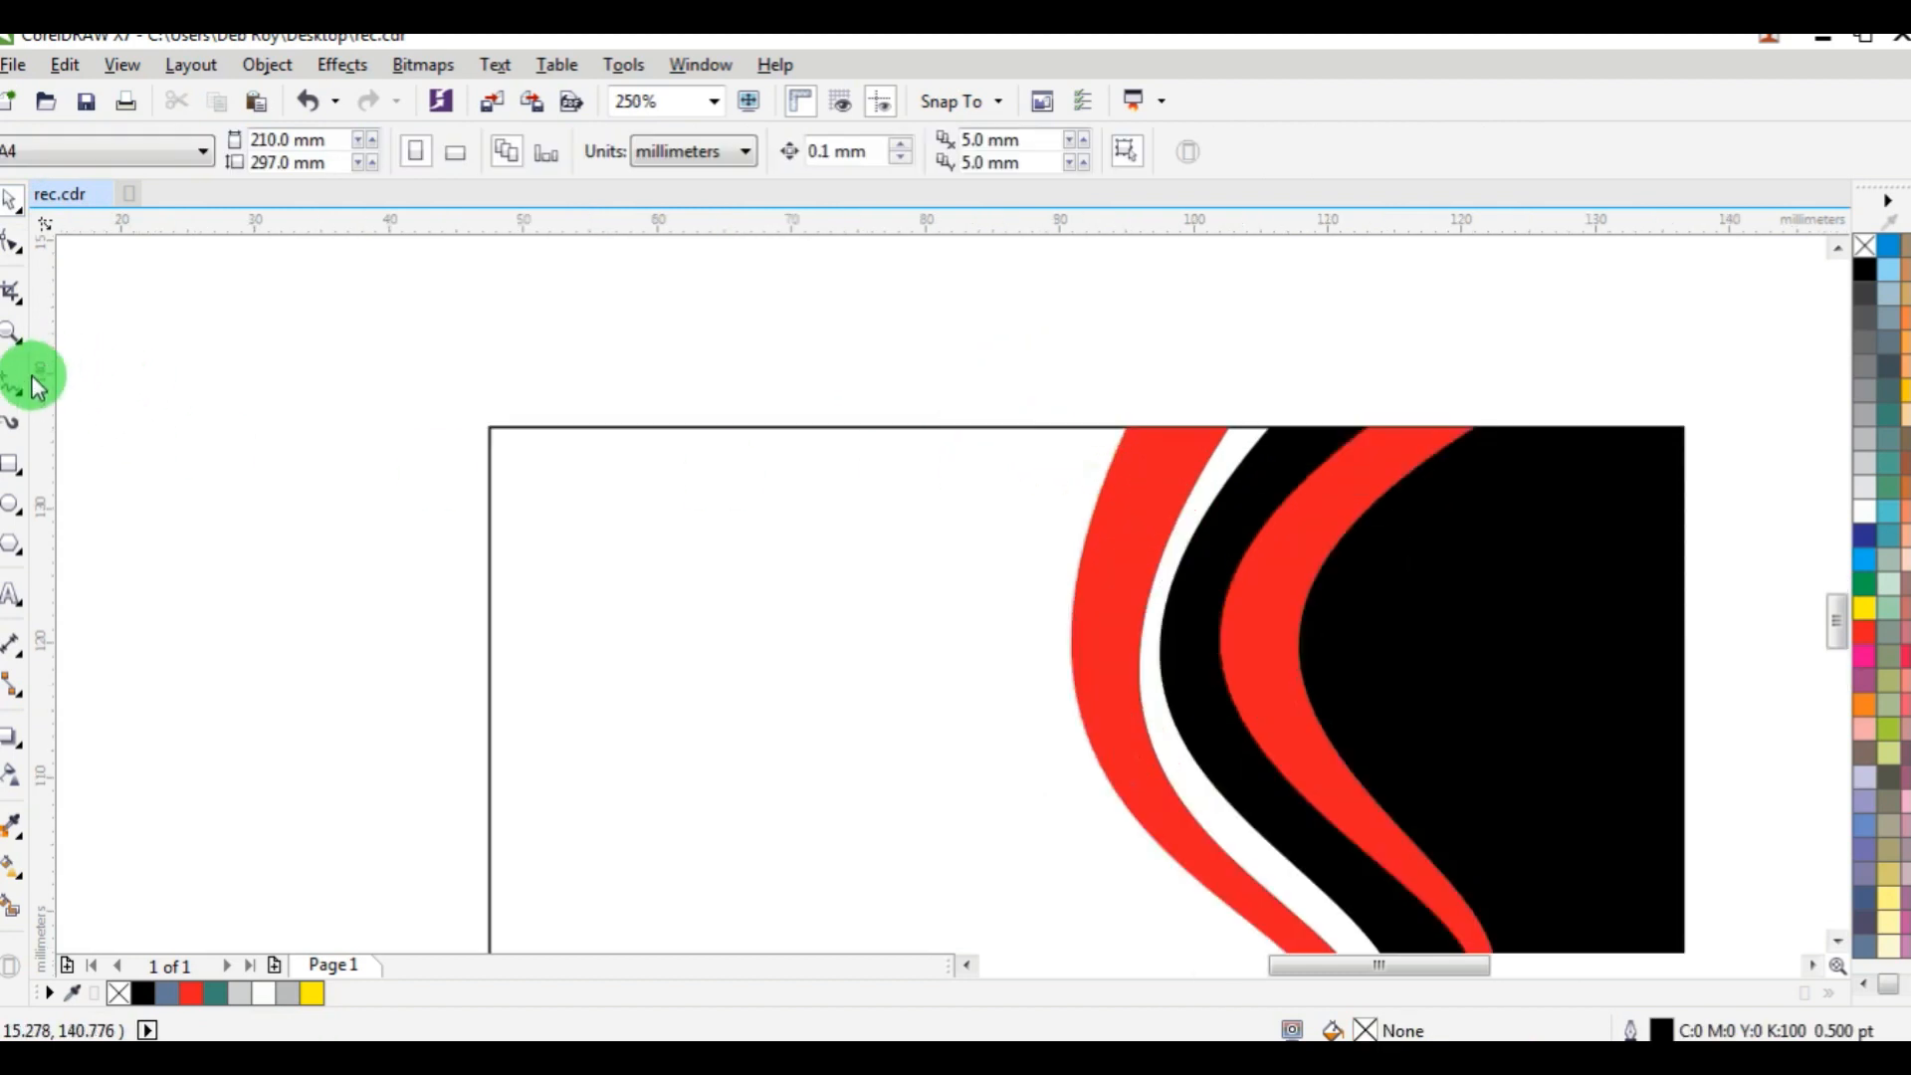
left_click(11, 388)
left_click(1077, 428)
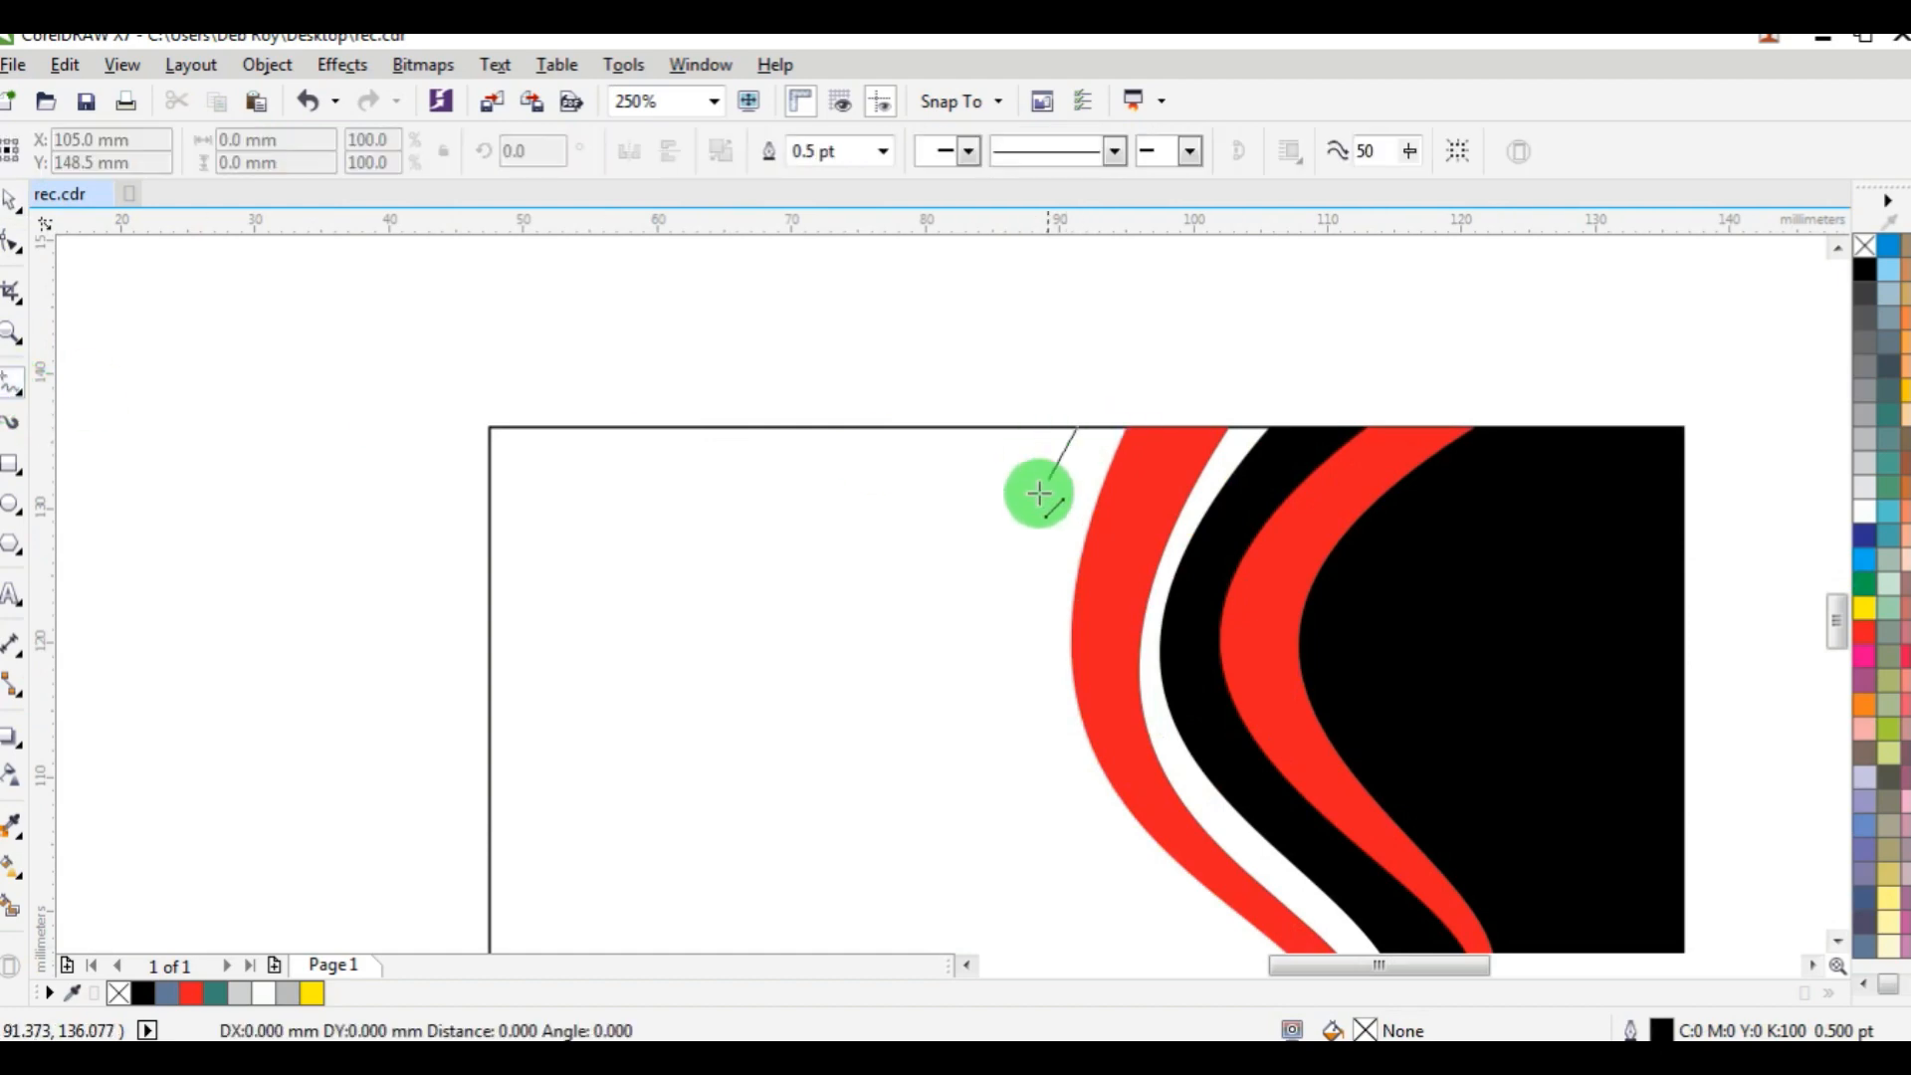
double_click(1008, 633)
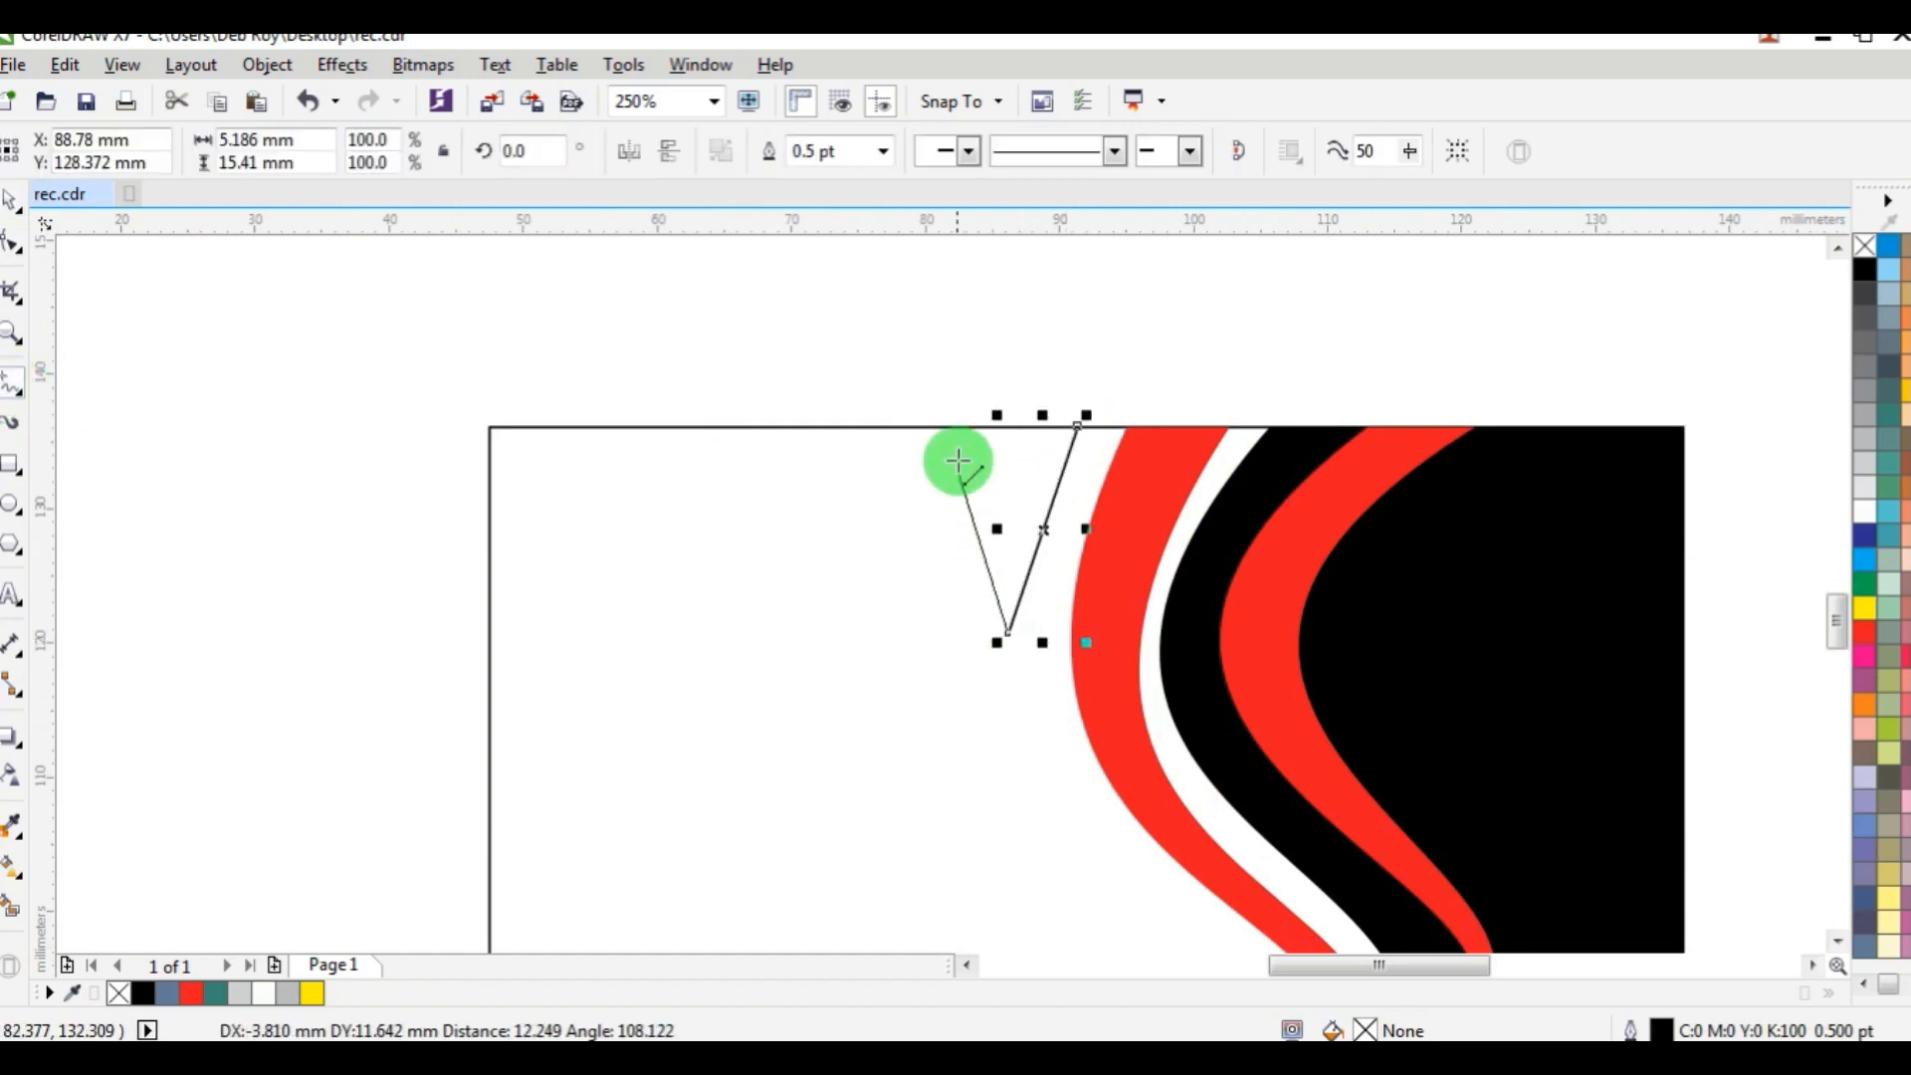
double_click(965, 426)
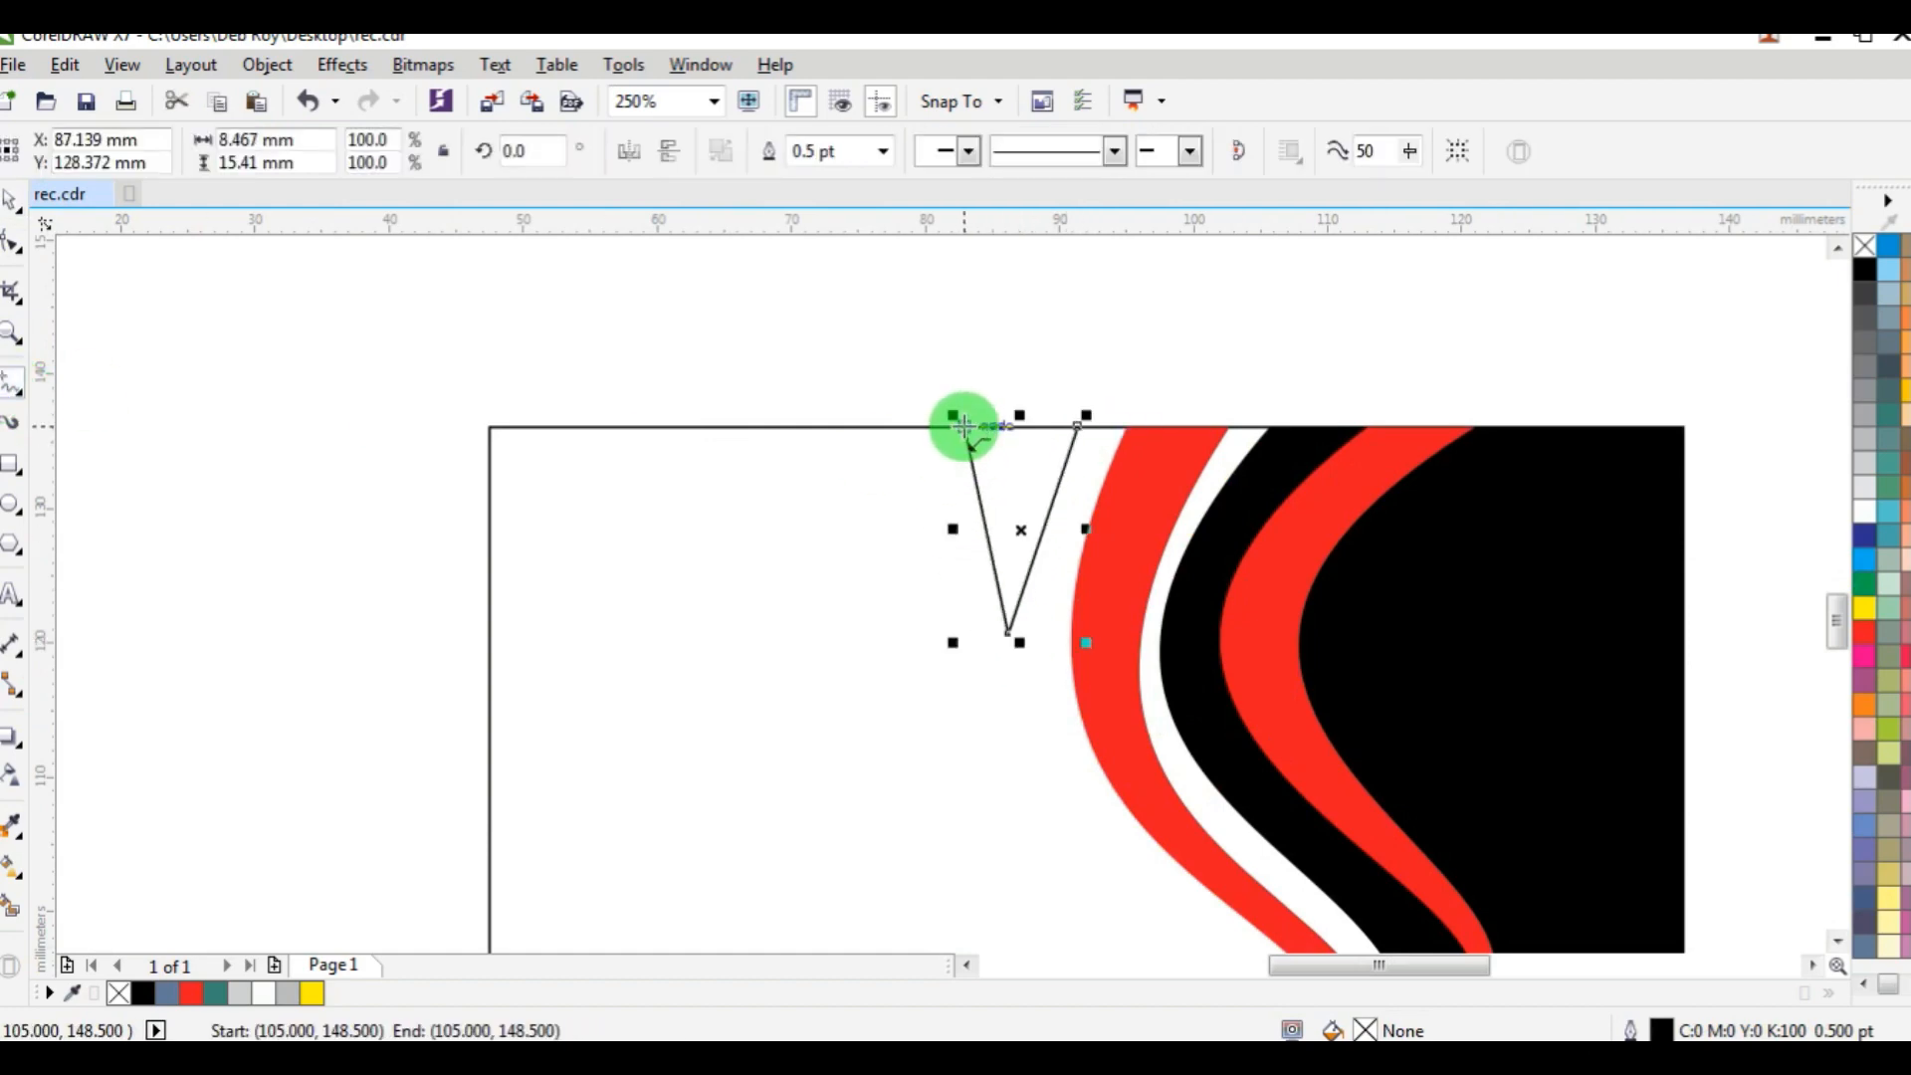
left_click(1077, 426)
Convert the triangle's left side to a curve and bow it outward to the left.
left_click(12, 242)
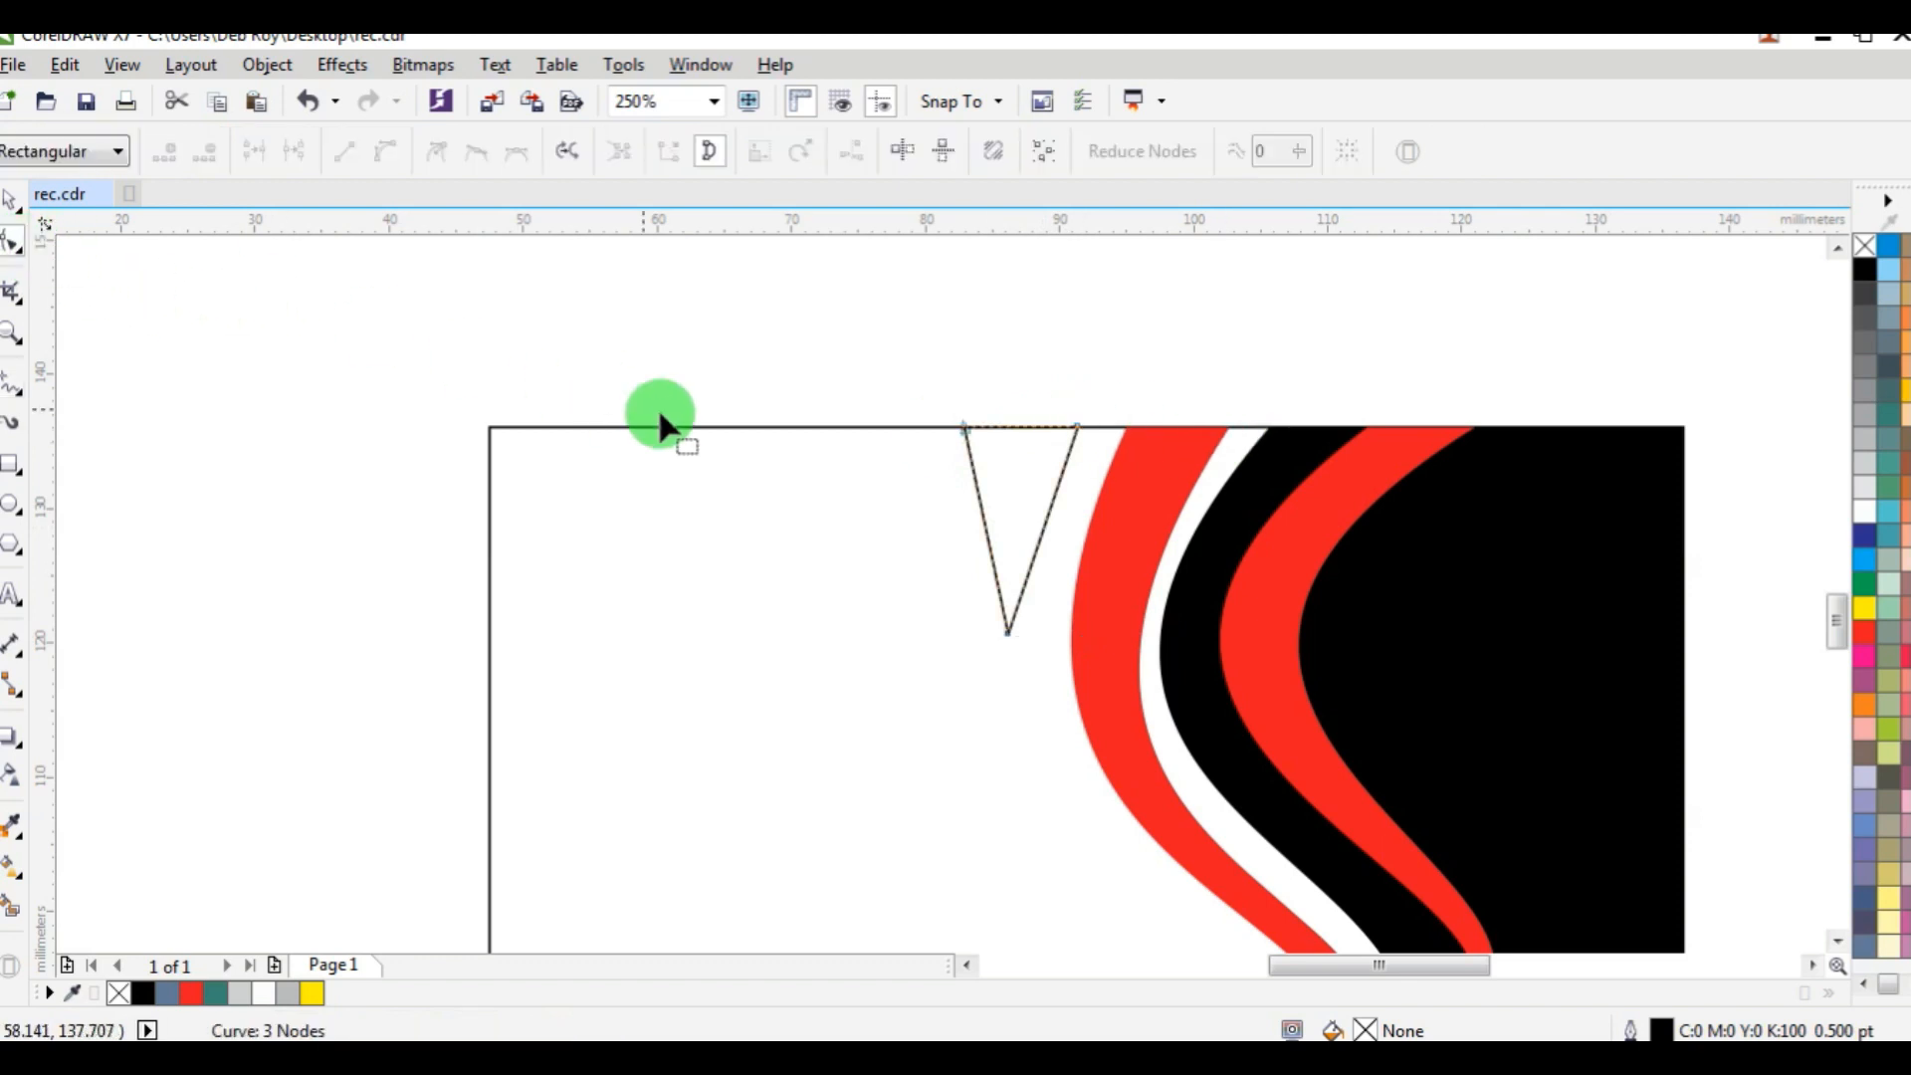
left_click(981, 493)
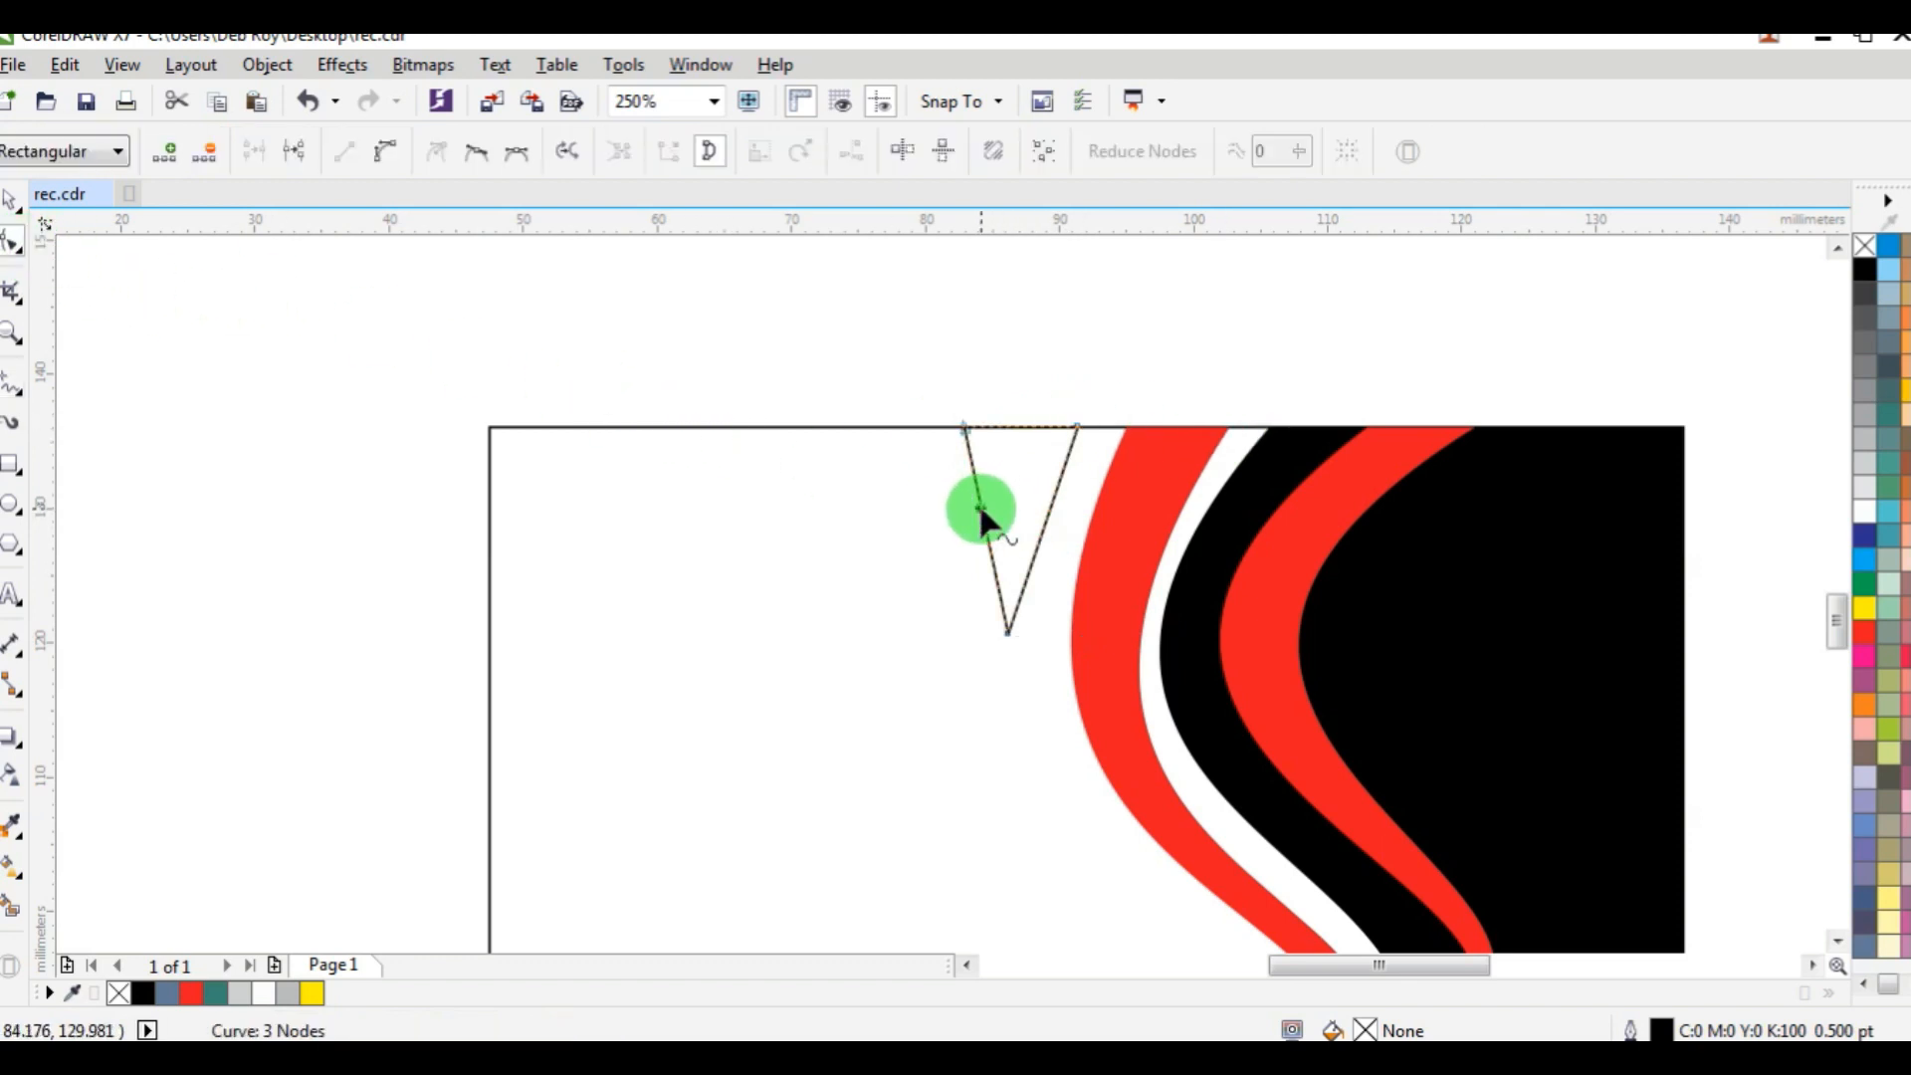
left_click(386, 154)
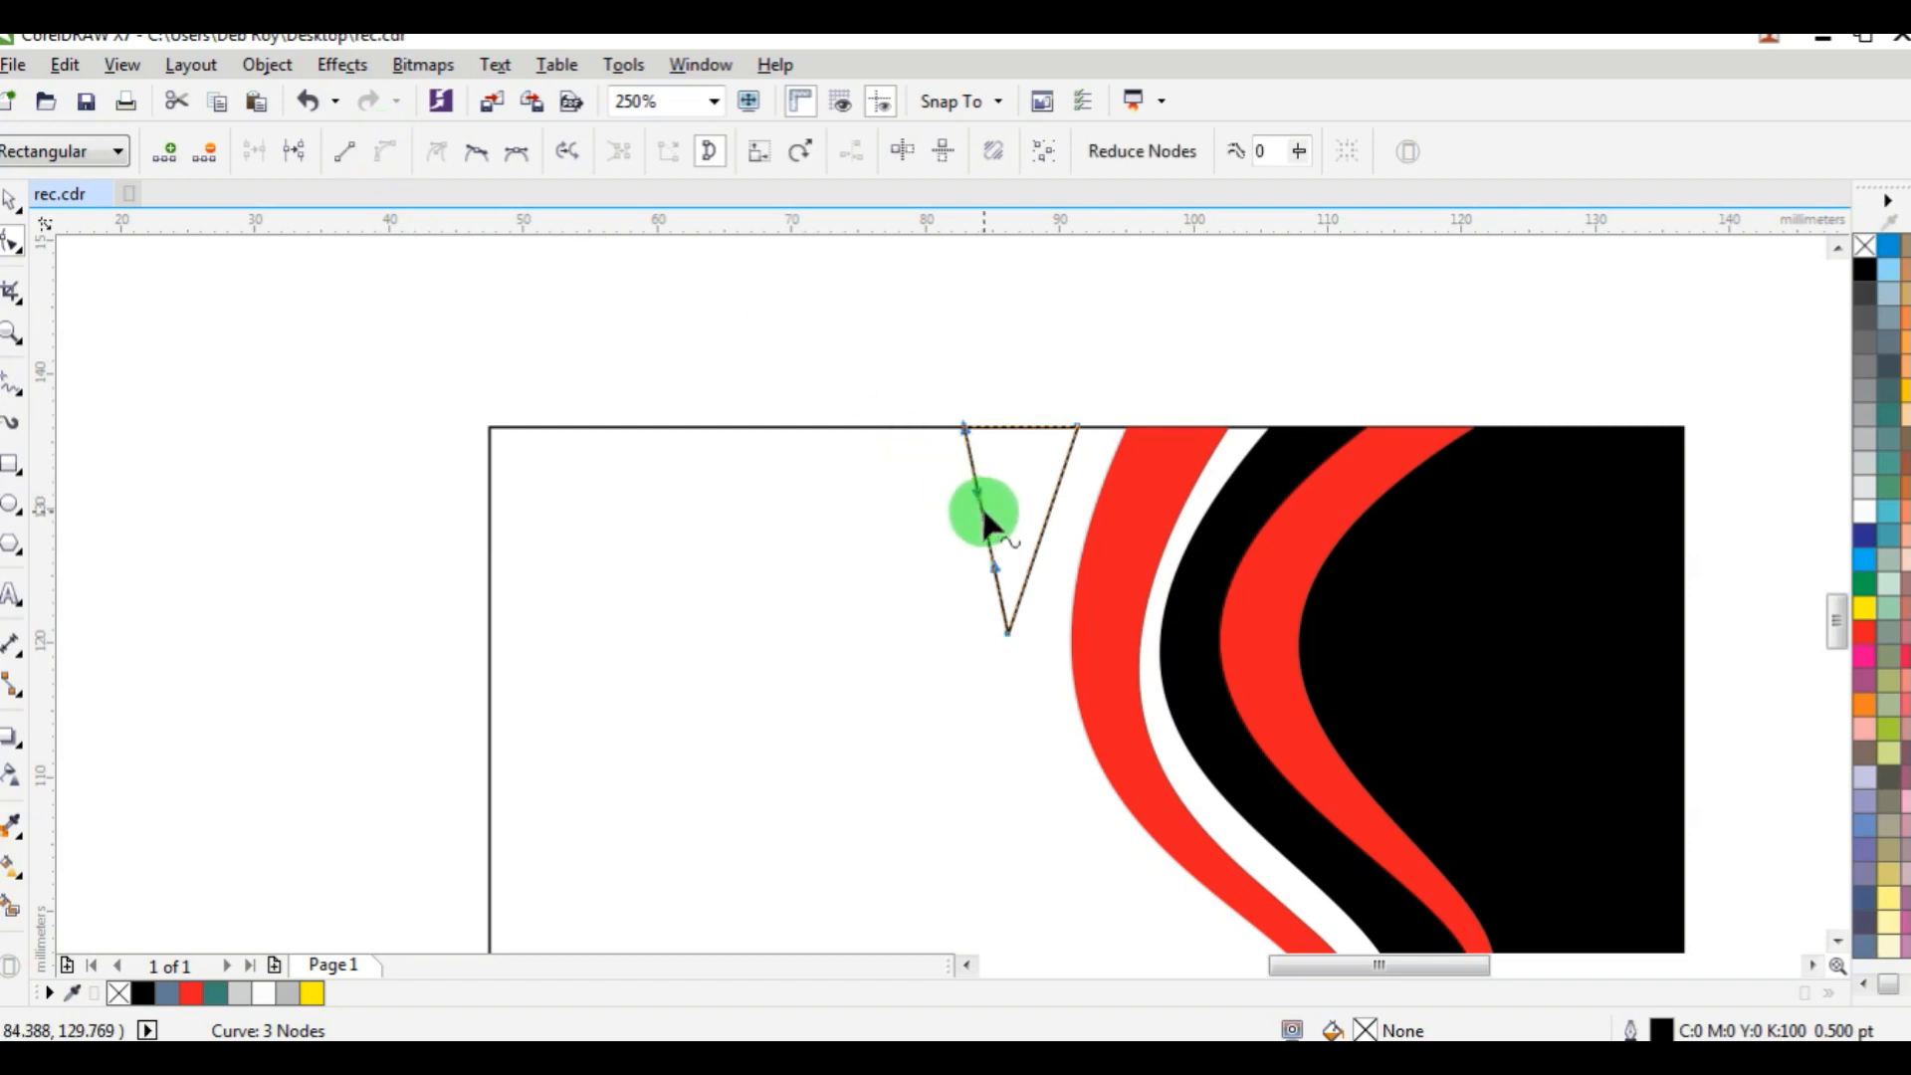
left_click_drag(983, 513, 947, 517)
Move the triangle's top-right node about 2.6 mm left, convert the right side to a curve and bow it left to form a crescent.
left_click_drag(1077, 426, 1042, 426)
left_click(1026, 515)
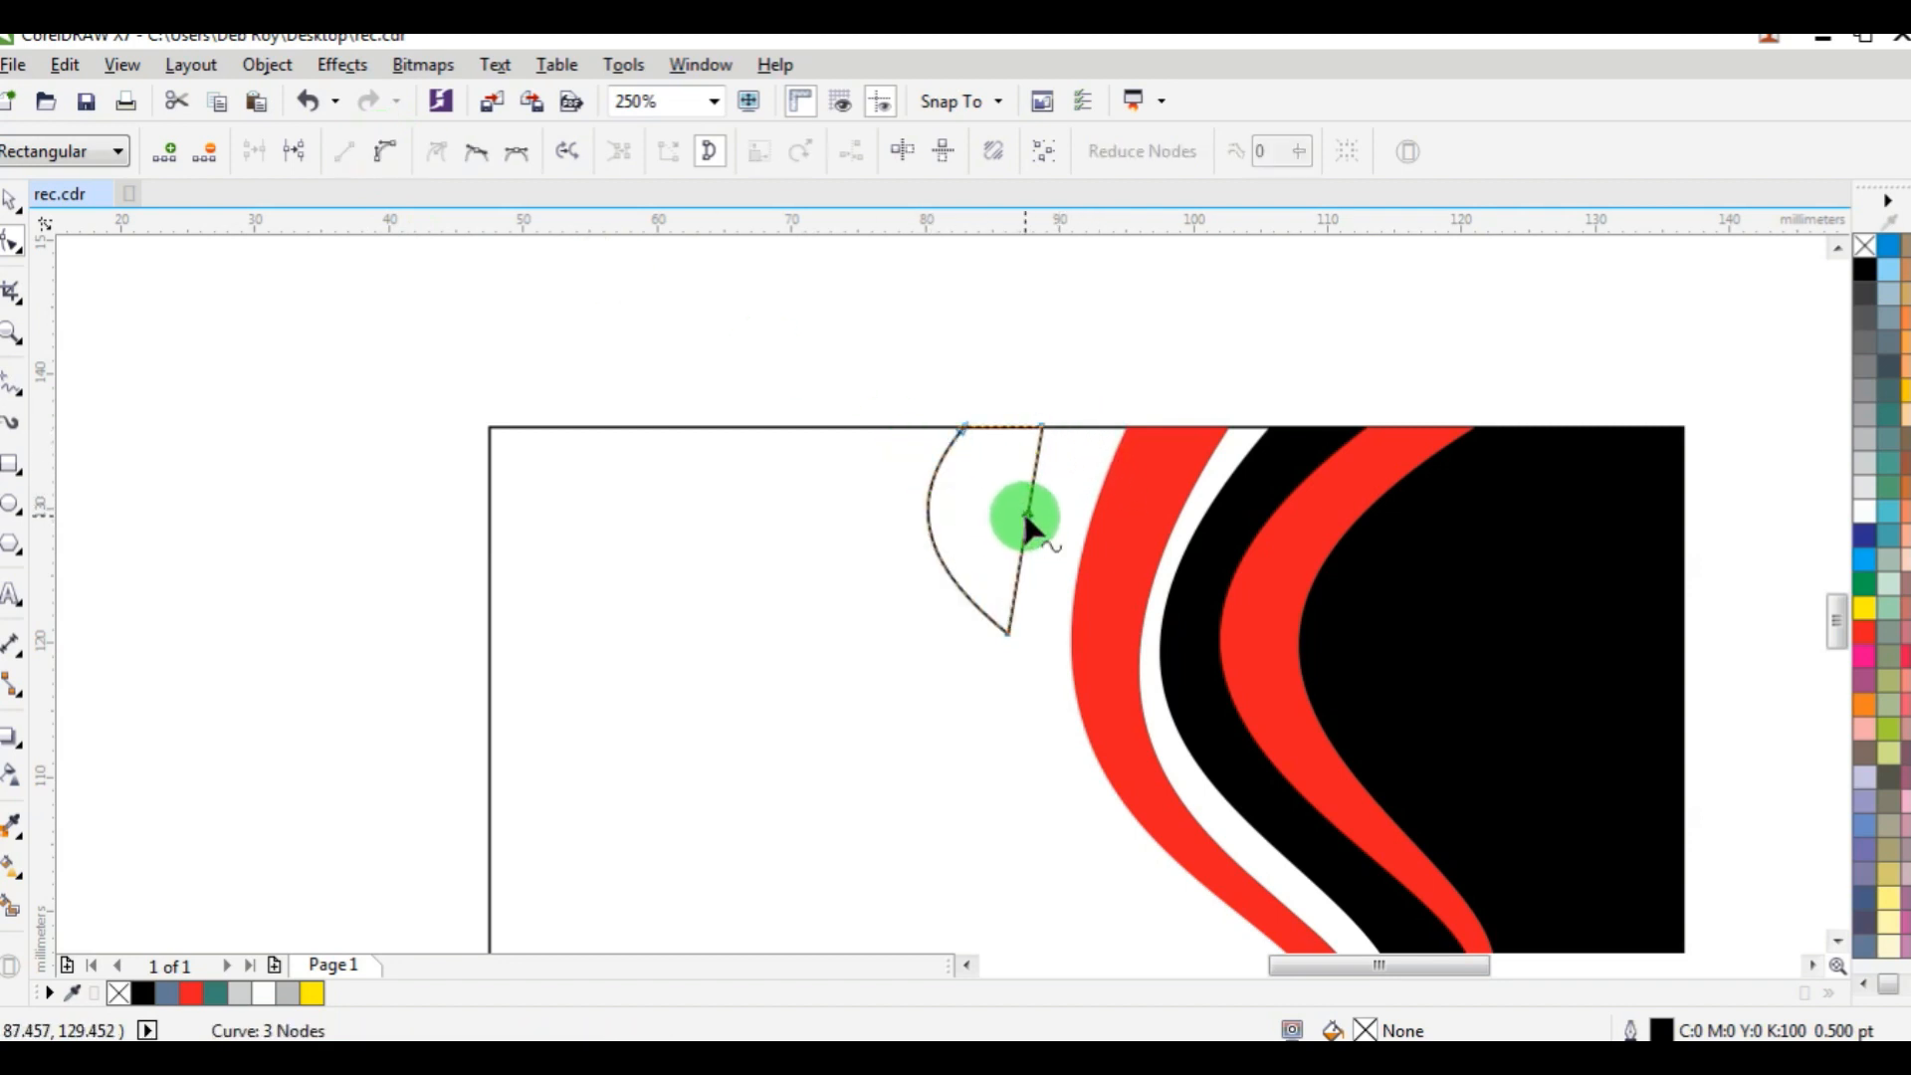
left_click(388, 152)
left_click(1039, 525)
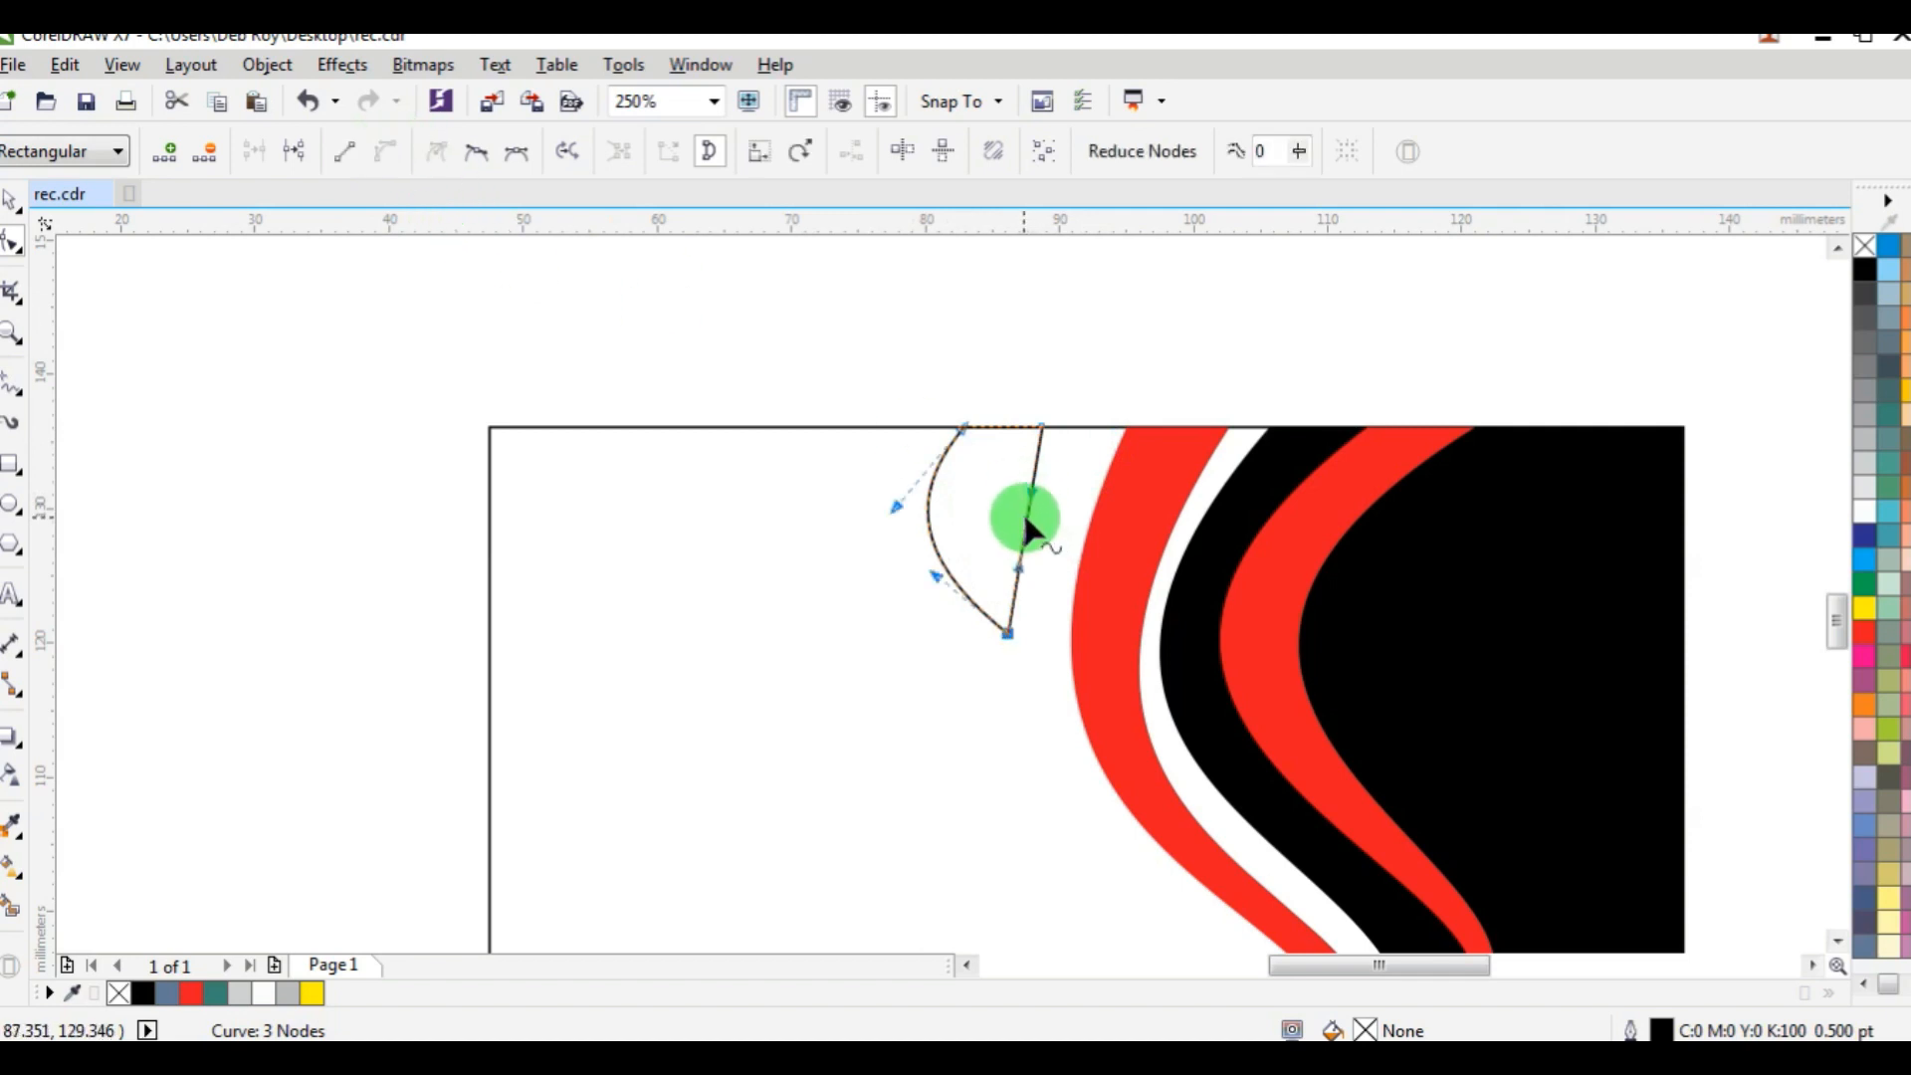
left_click_drag(1026, 517, 987, 518)
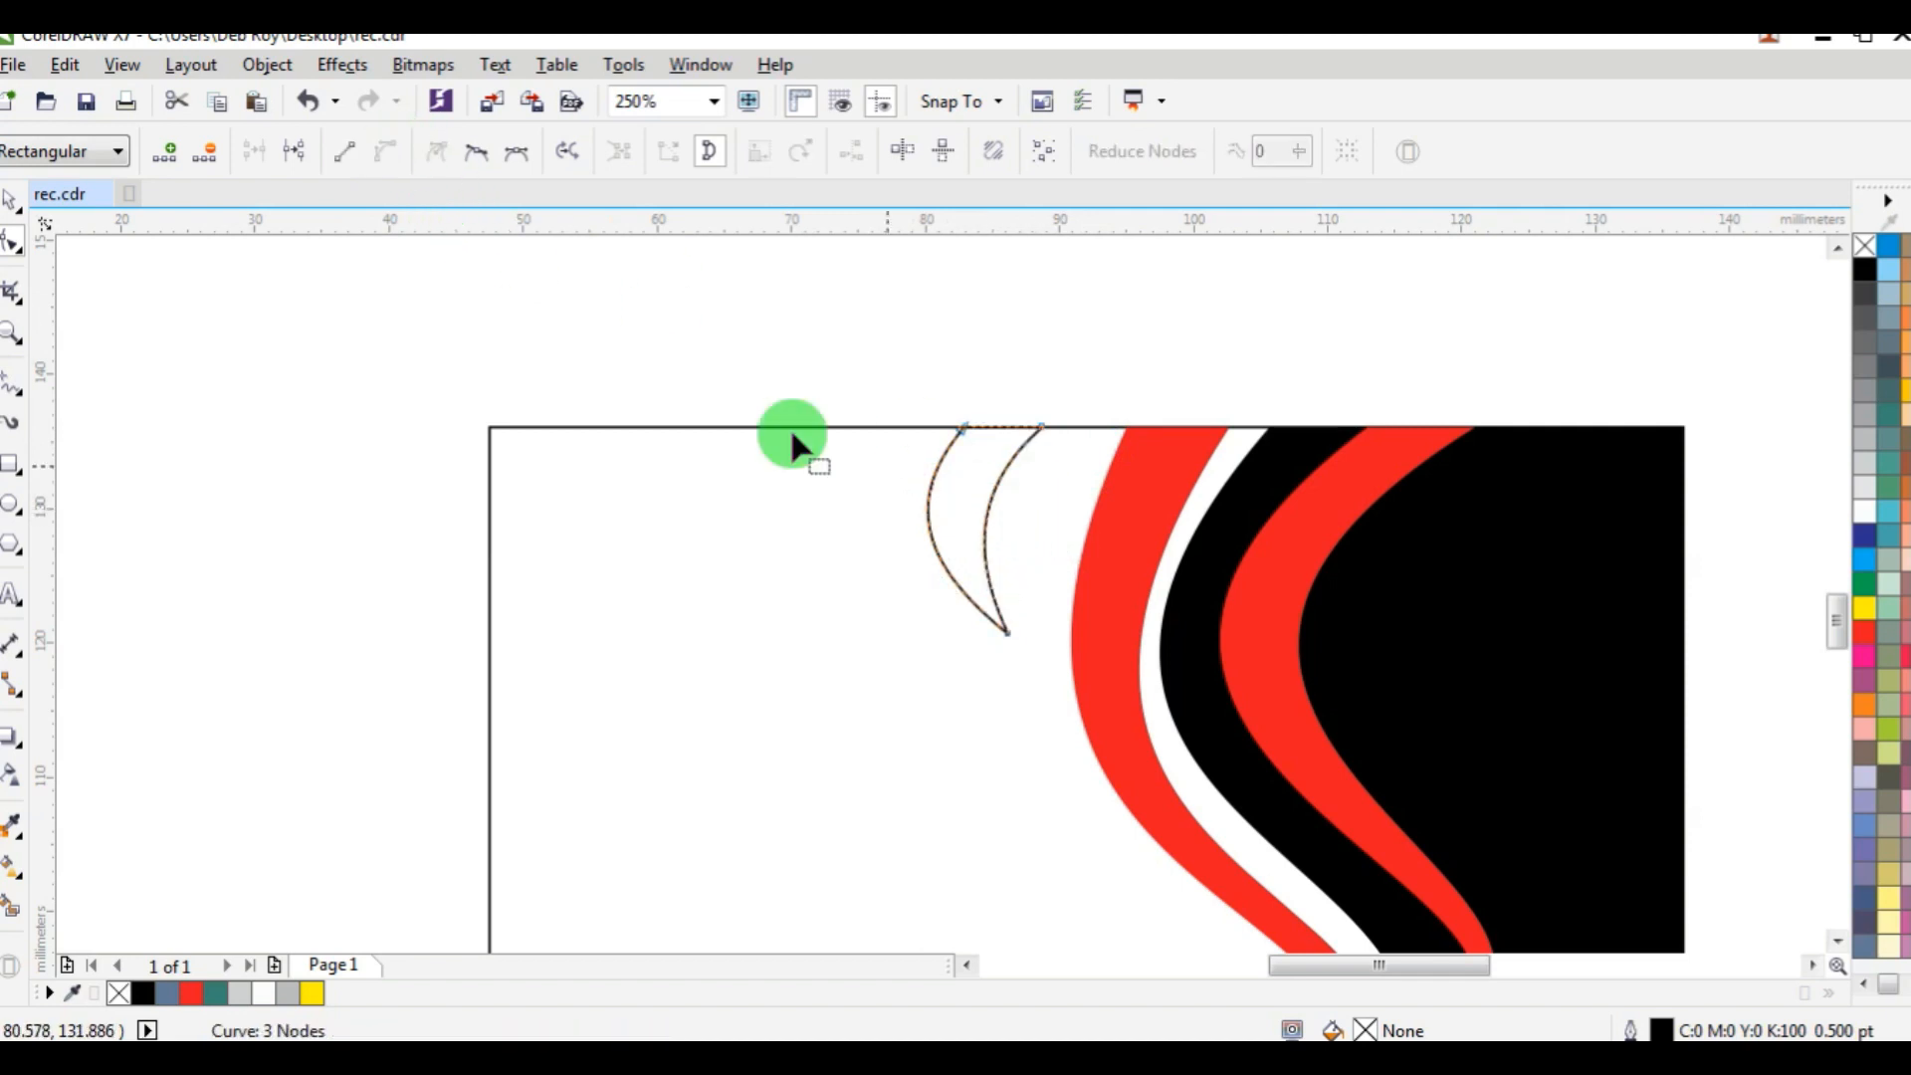
Nudge the crescent about 5 mm right along the card's top edge until its tip meets the outer red band.
left_click(22, 209)
key("Right")
key("Right")
key("Right")
key("Right")
key("Right")
key("Right")
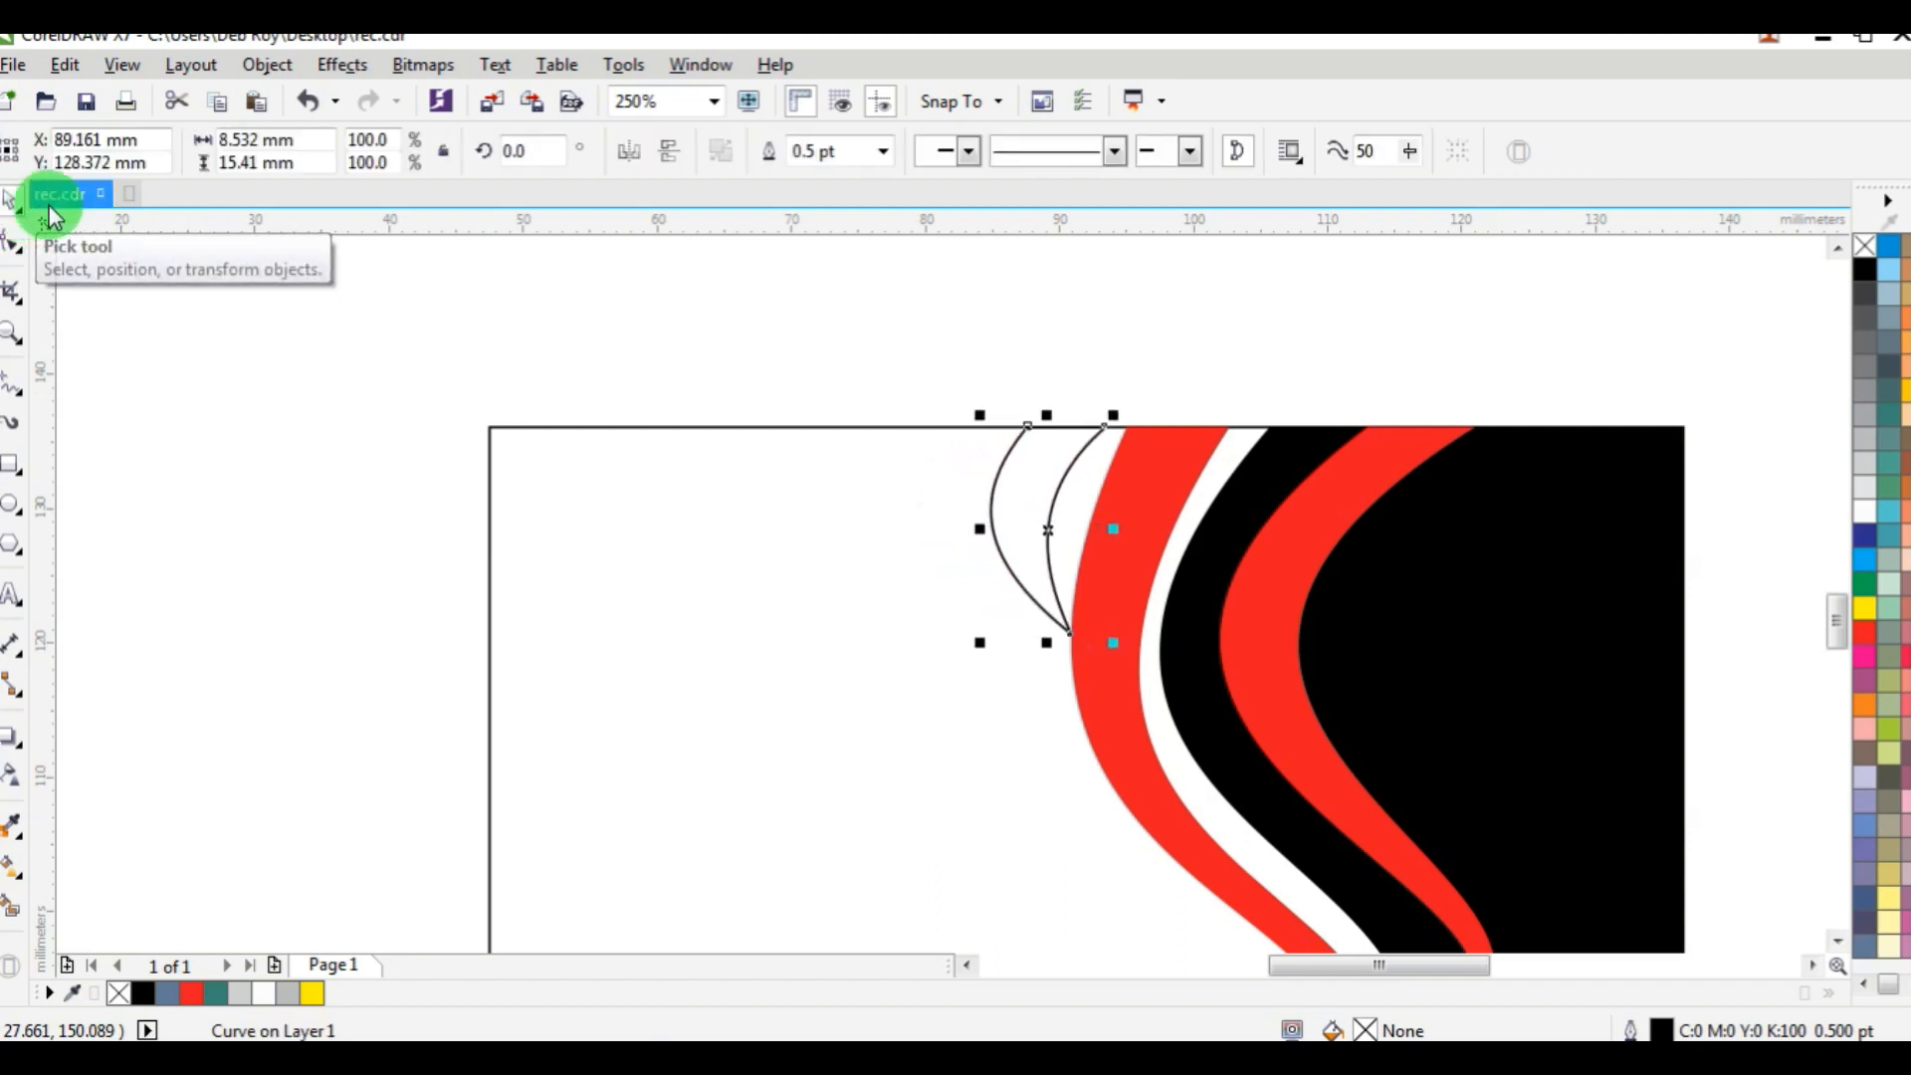
key("Right")
key("Right")
key("Right")
key("Right")
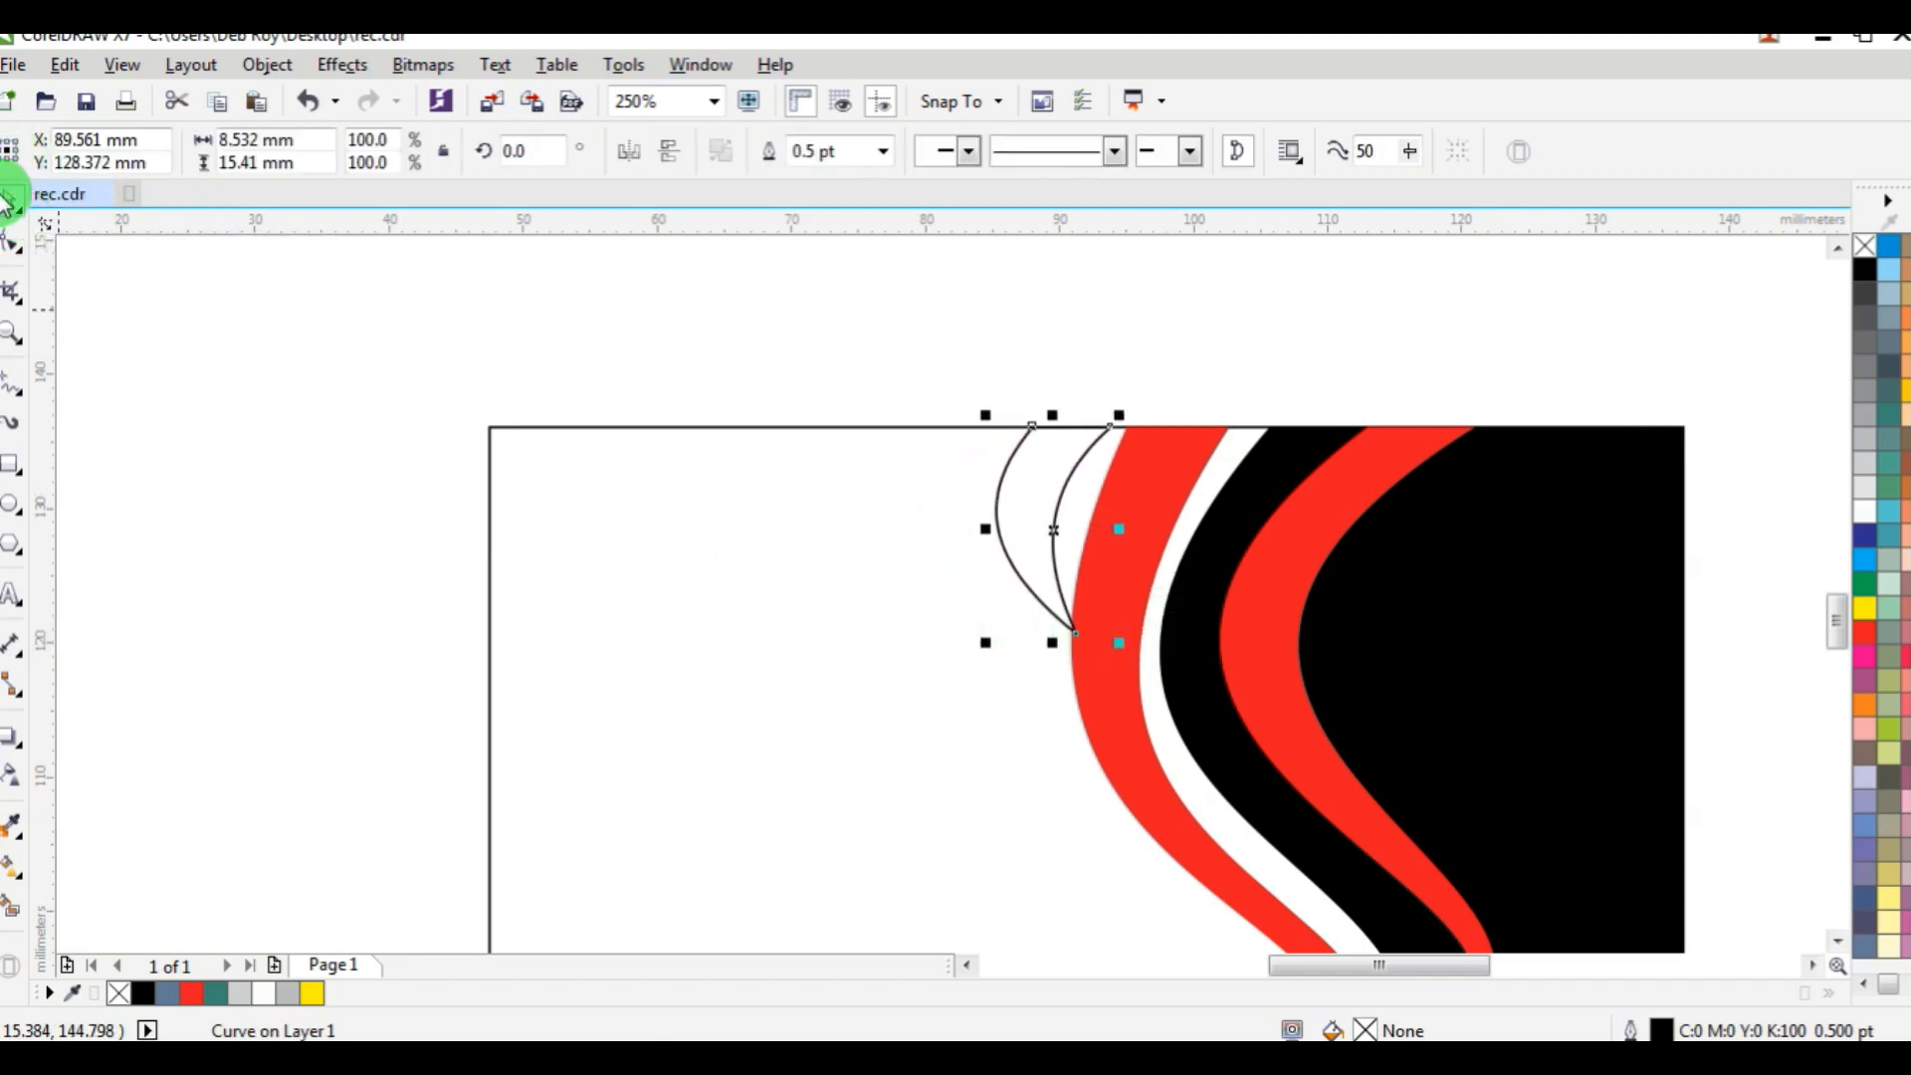
Move the crescent's bottom tip away from the red band and adjust the inner edge's handles so the edge drops almost straight to the tip.
left_click(18, 255)
left_click_drag(1072, 630, 1031, 640)
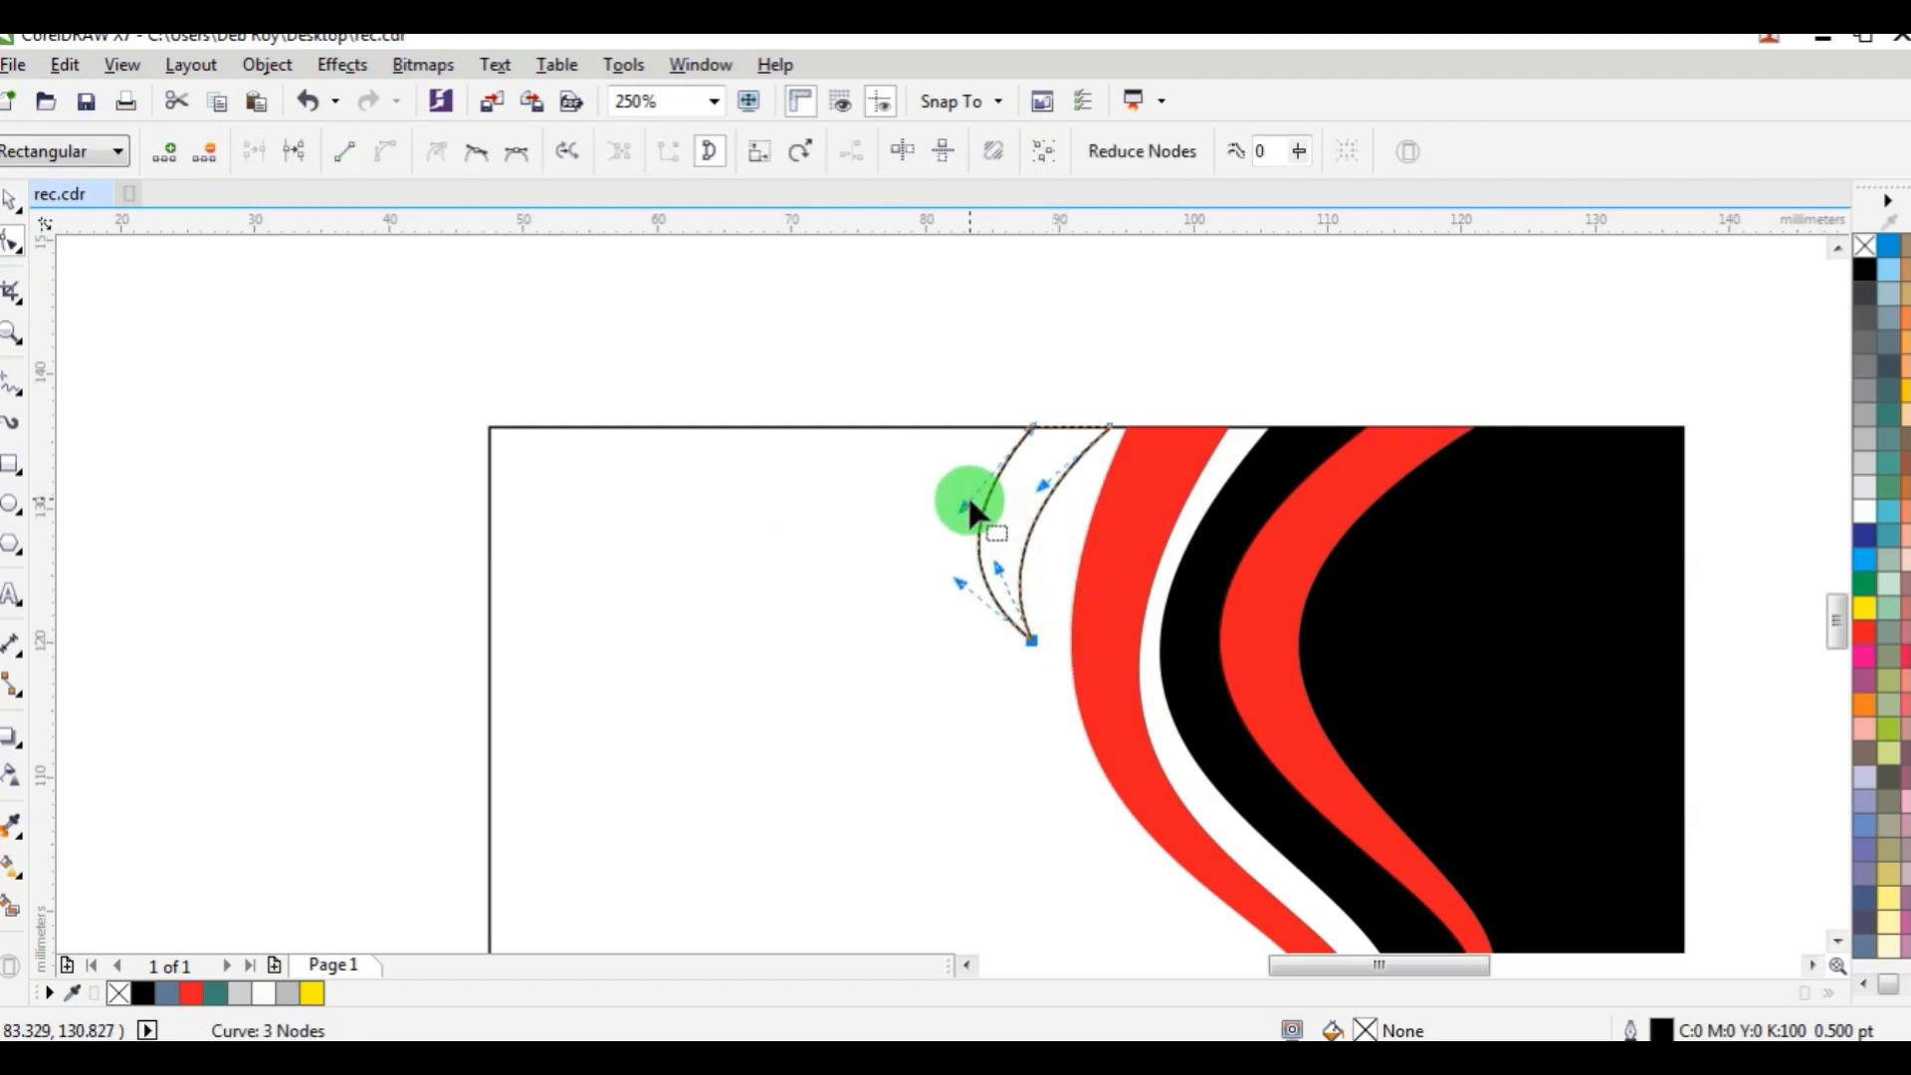
left_click_drag(1042, 493, 1088, 465)
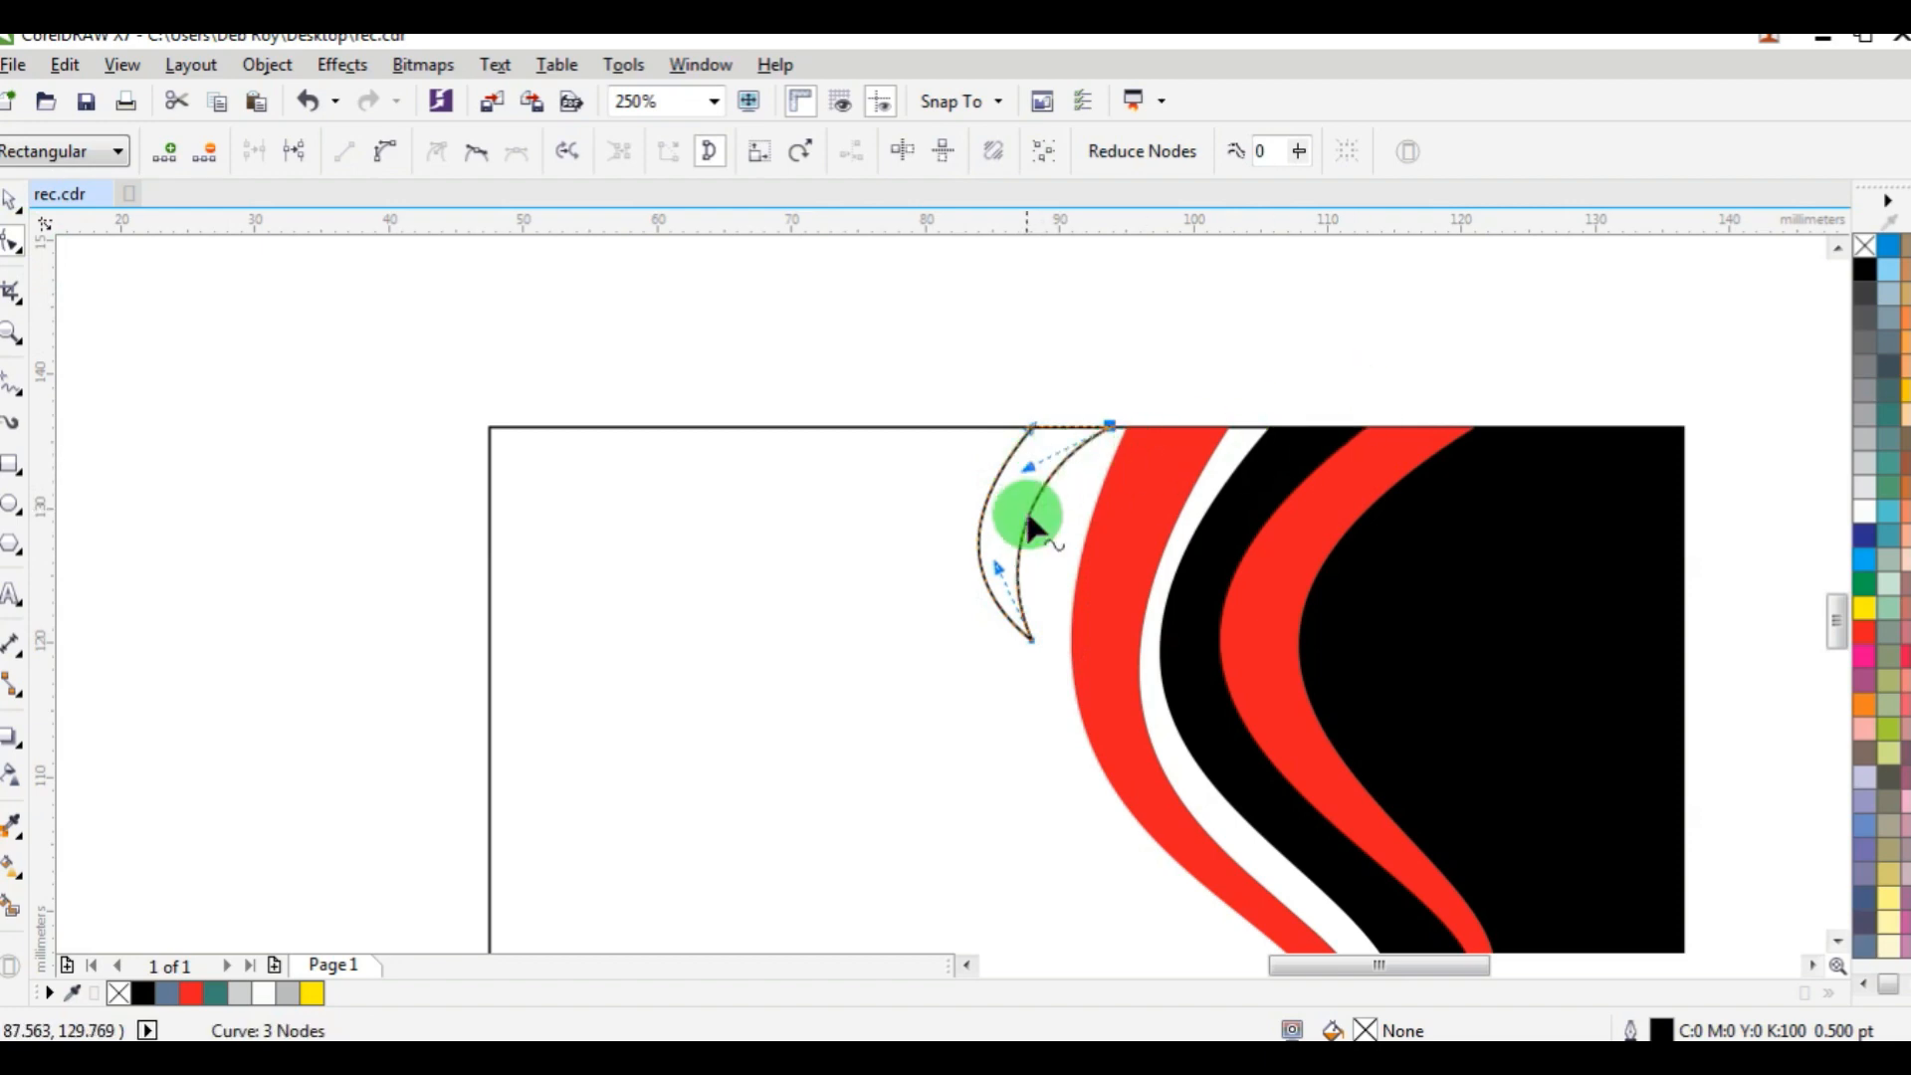
left_click_drag(1001, 574, 1014, 538)
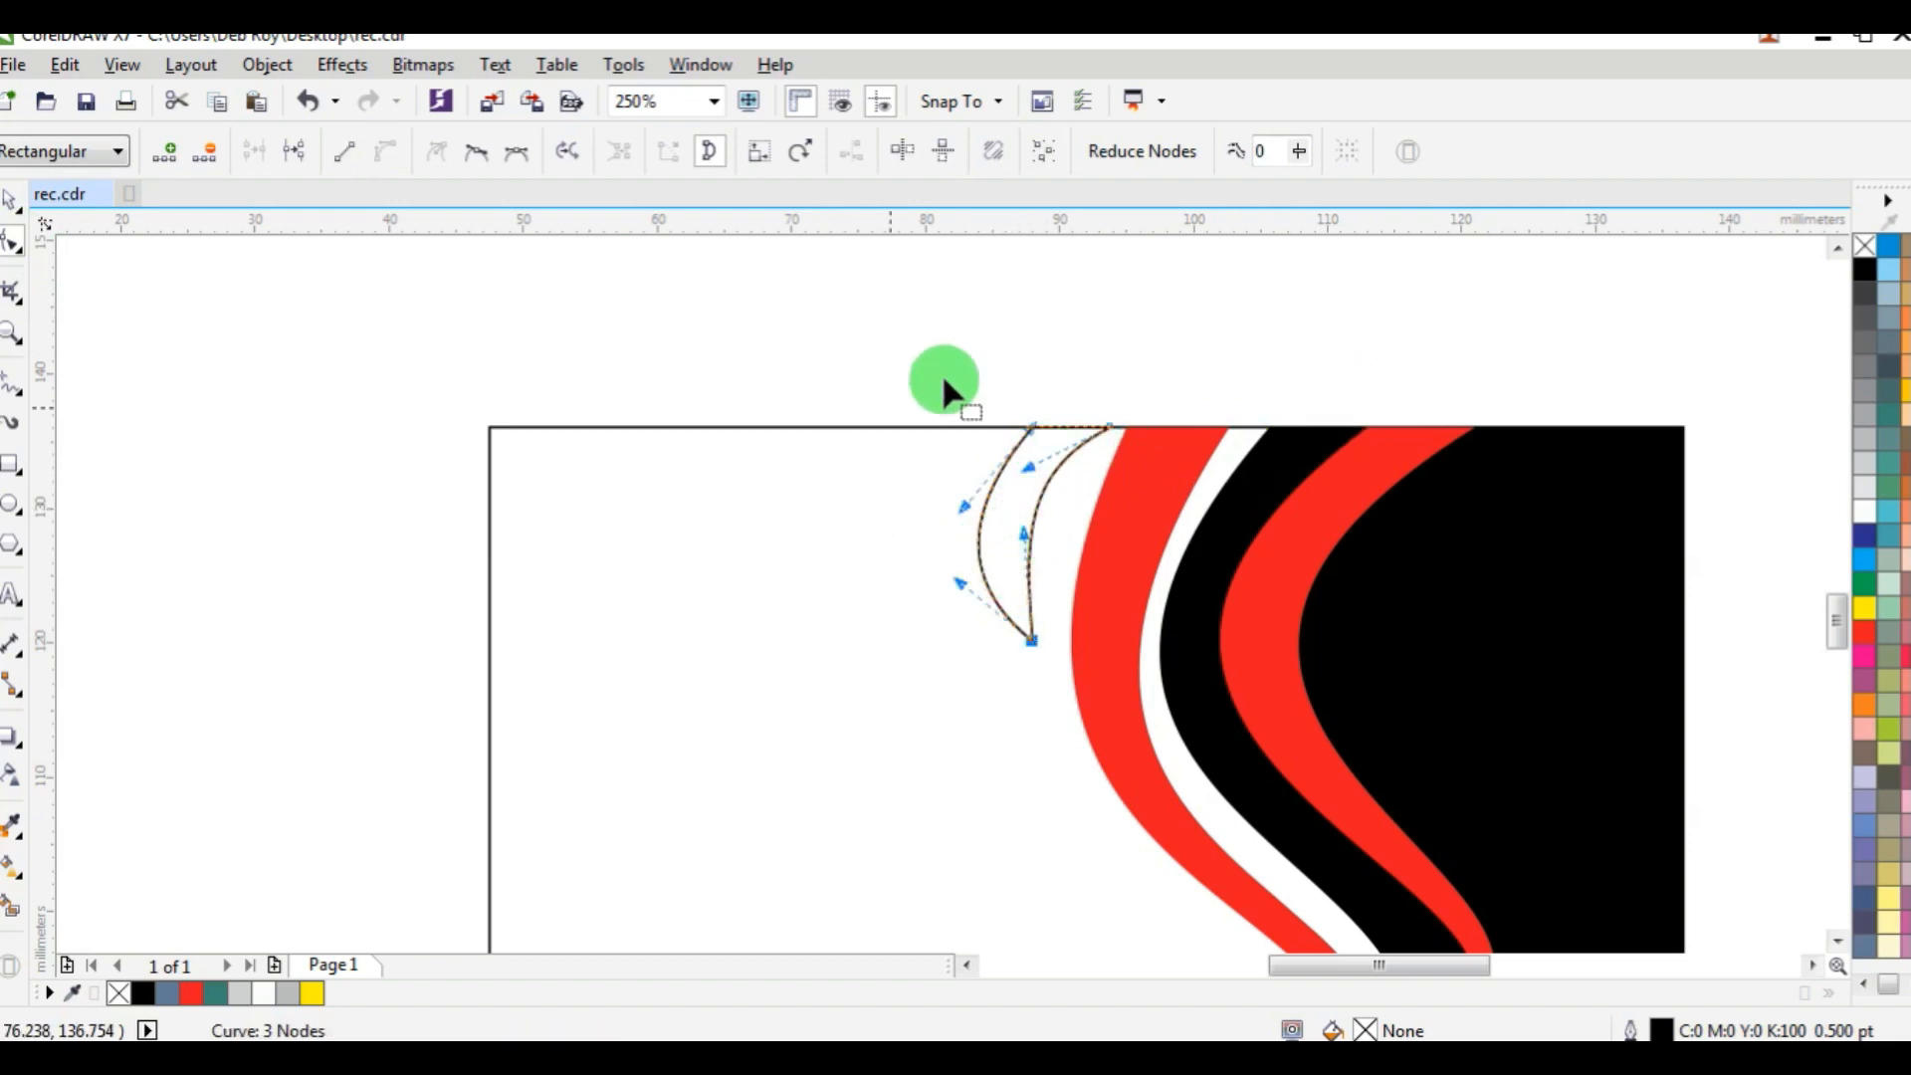
Fill the crescent red (C:0 M:100 Y:100 K:0) without an outline and make its outer edge slightly fuller.
left_click(1864, 632)
right_click(1872, 251)
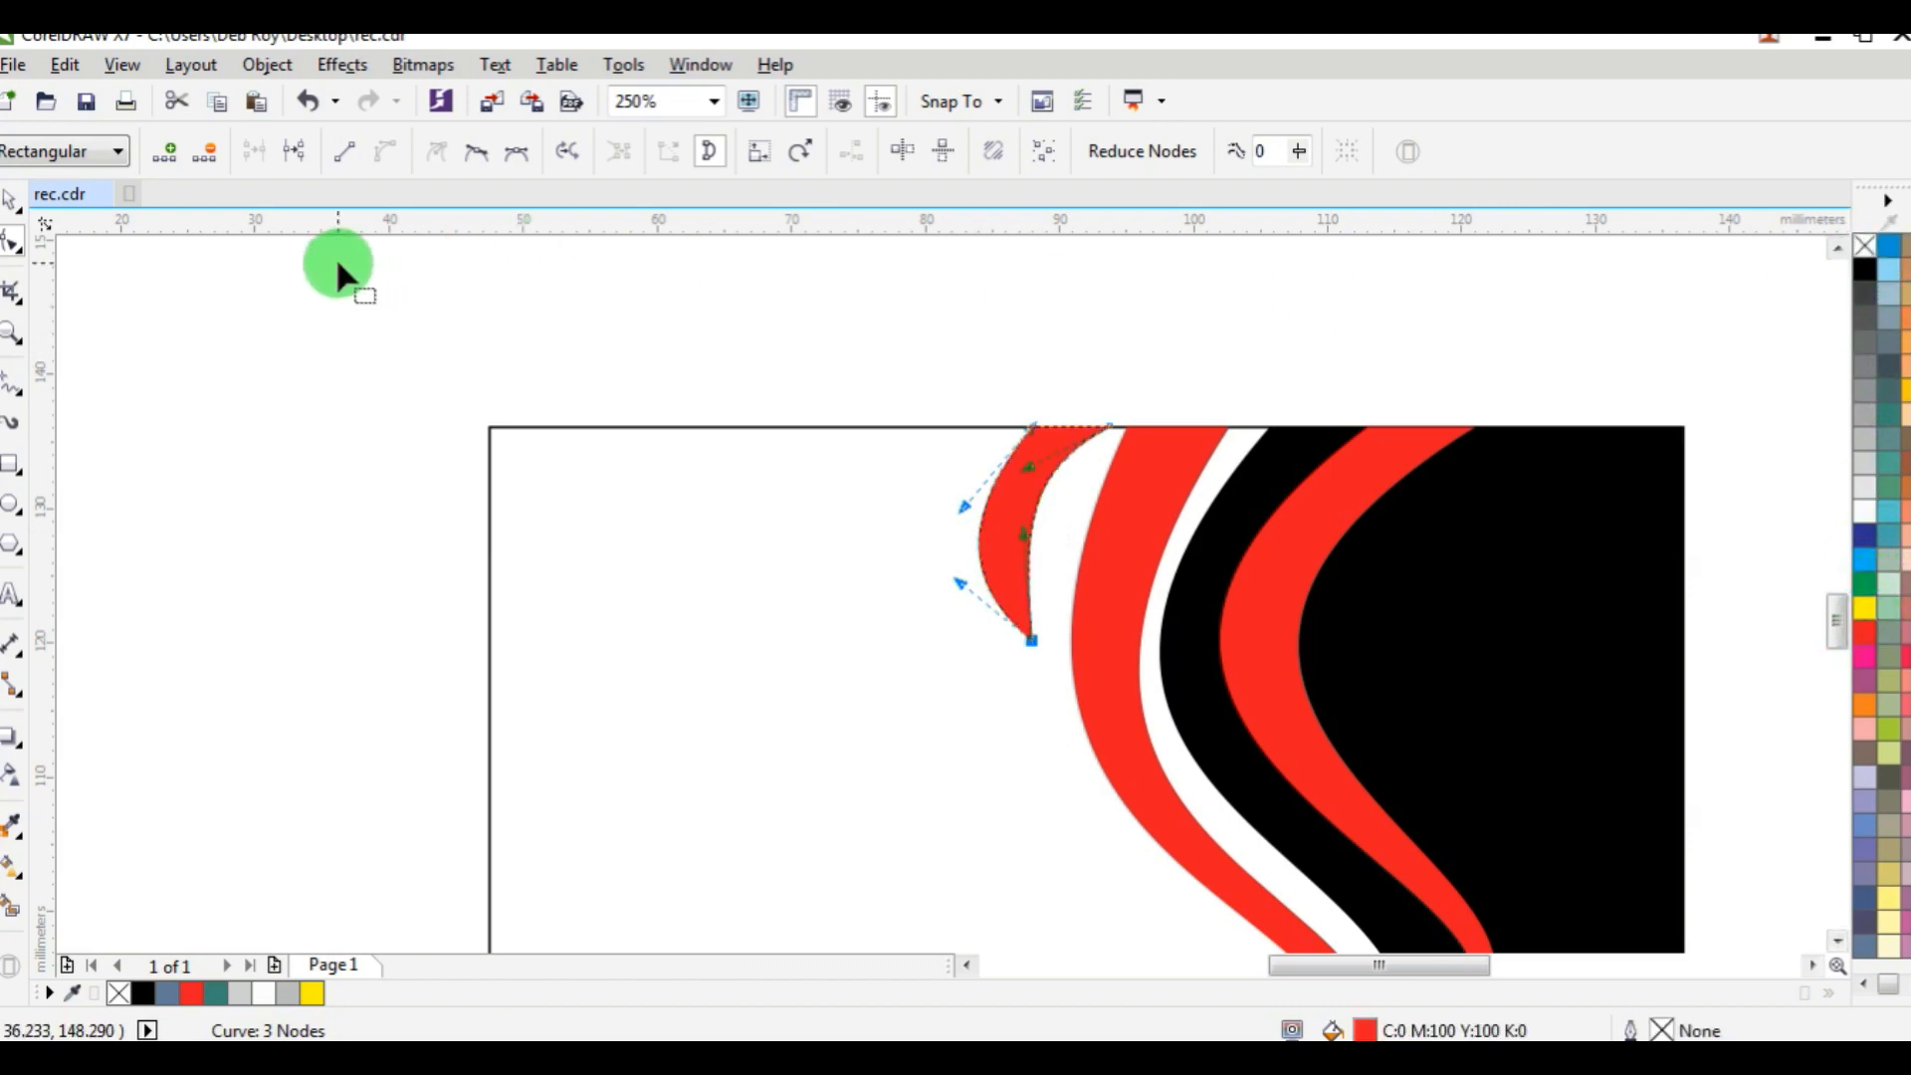
left_click_drag(965, 506, 1095, 492)
left_click(11, 200)
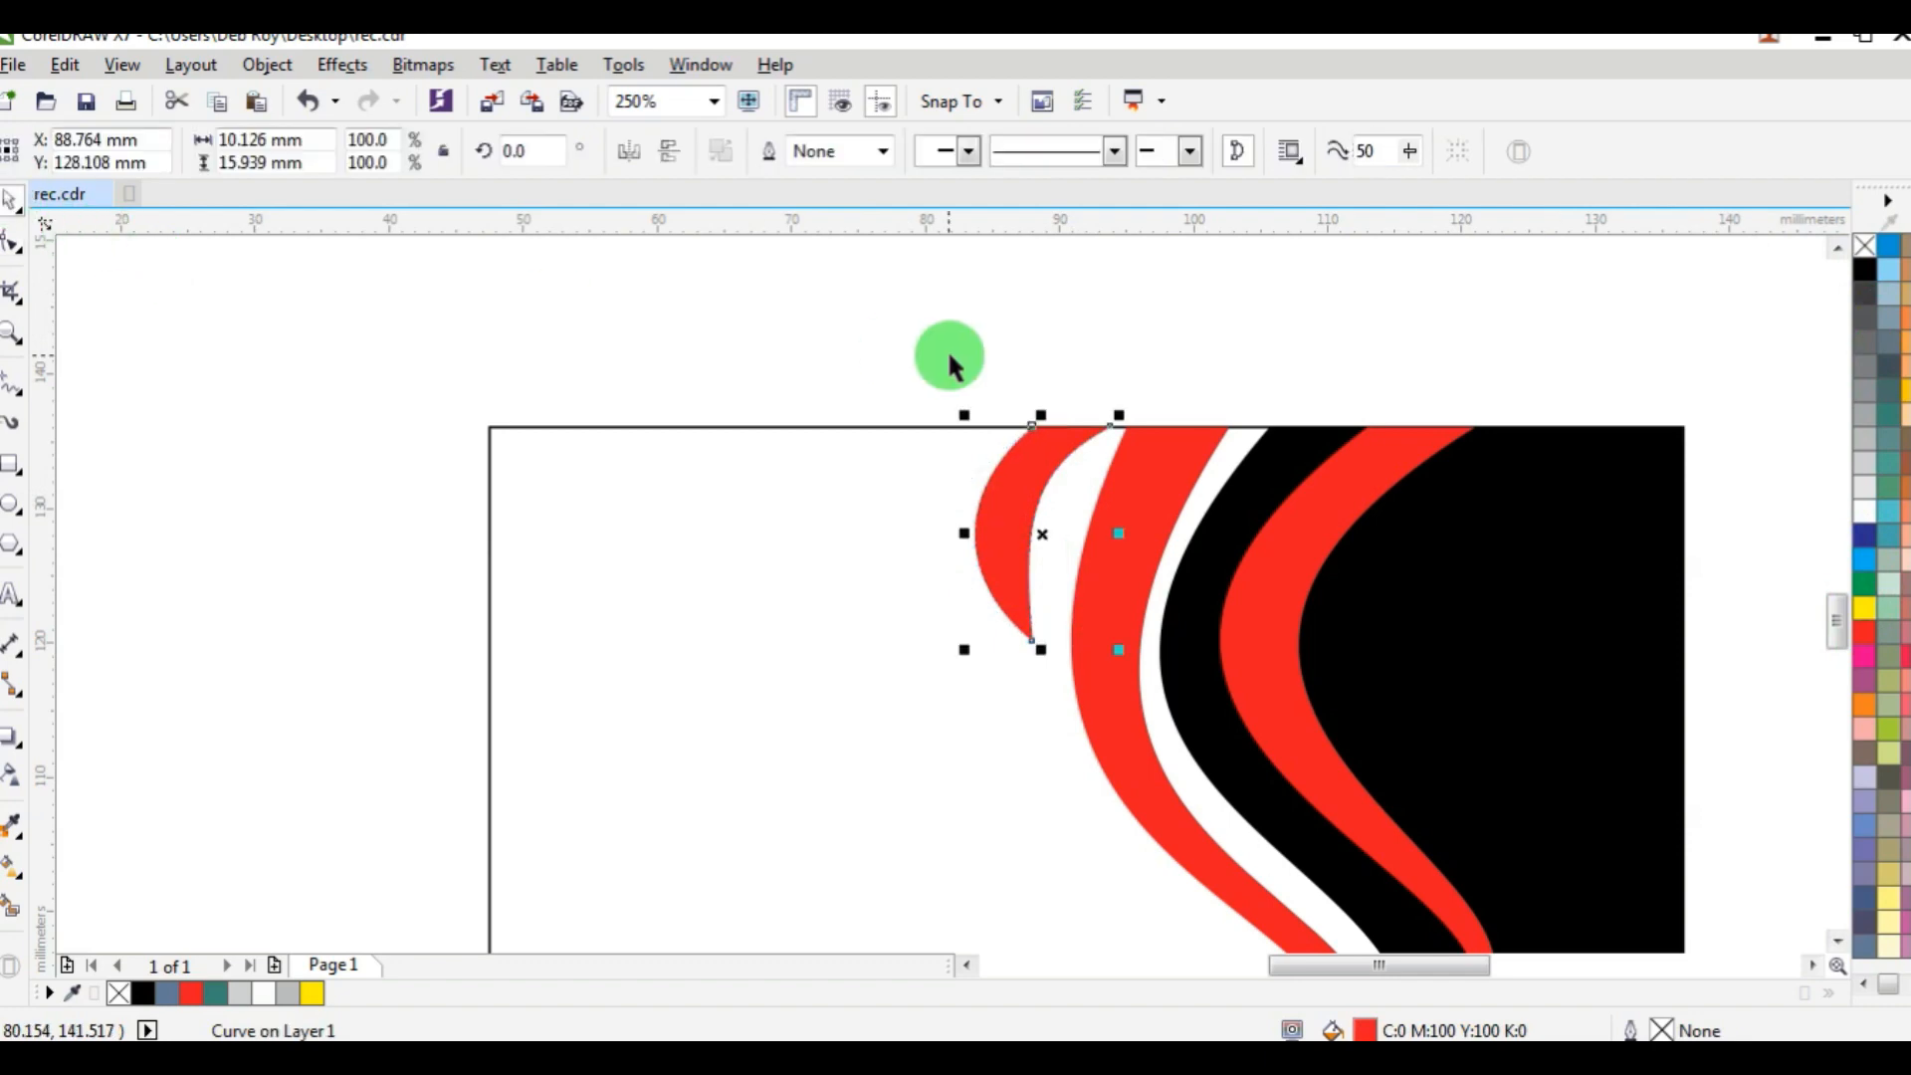
left_click(948, 353)
left_click(1089, 505)
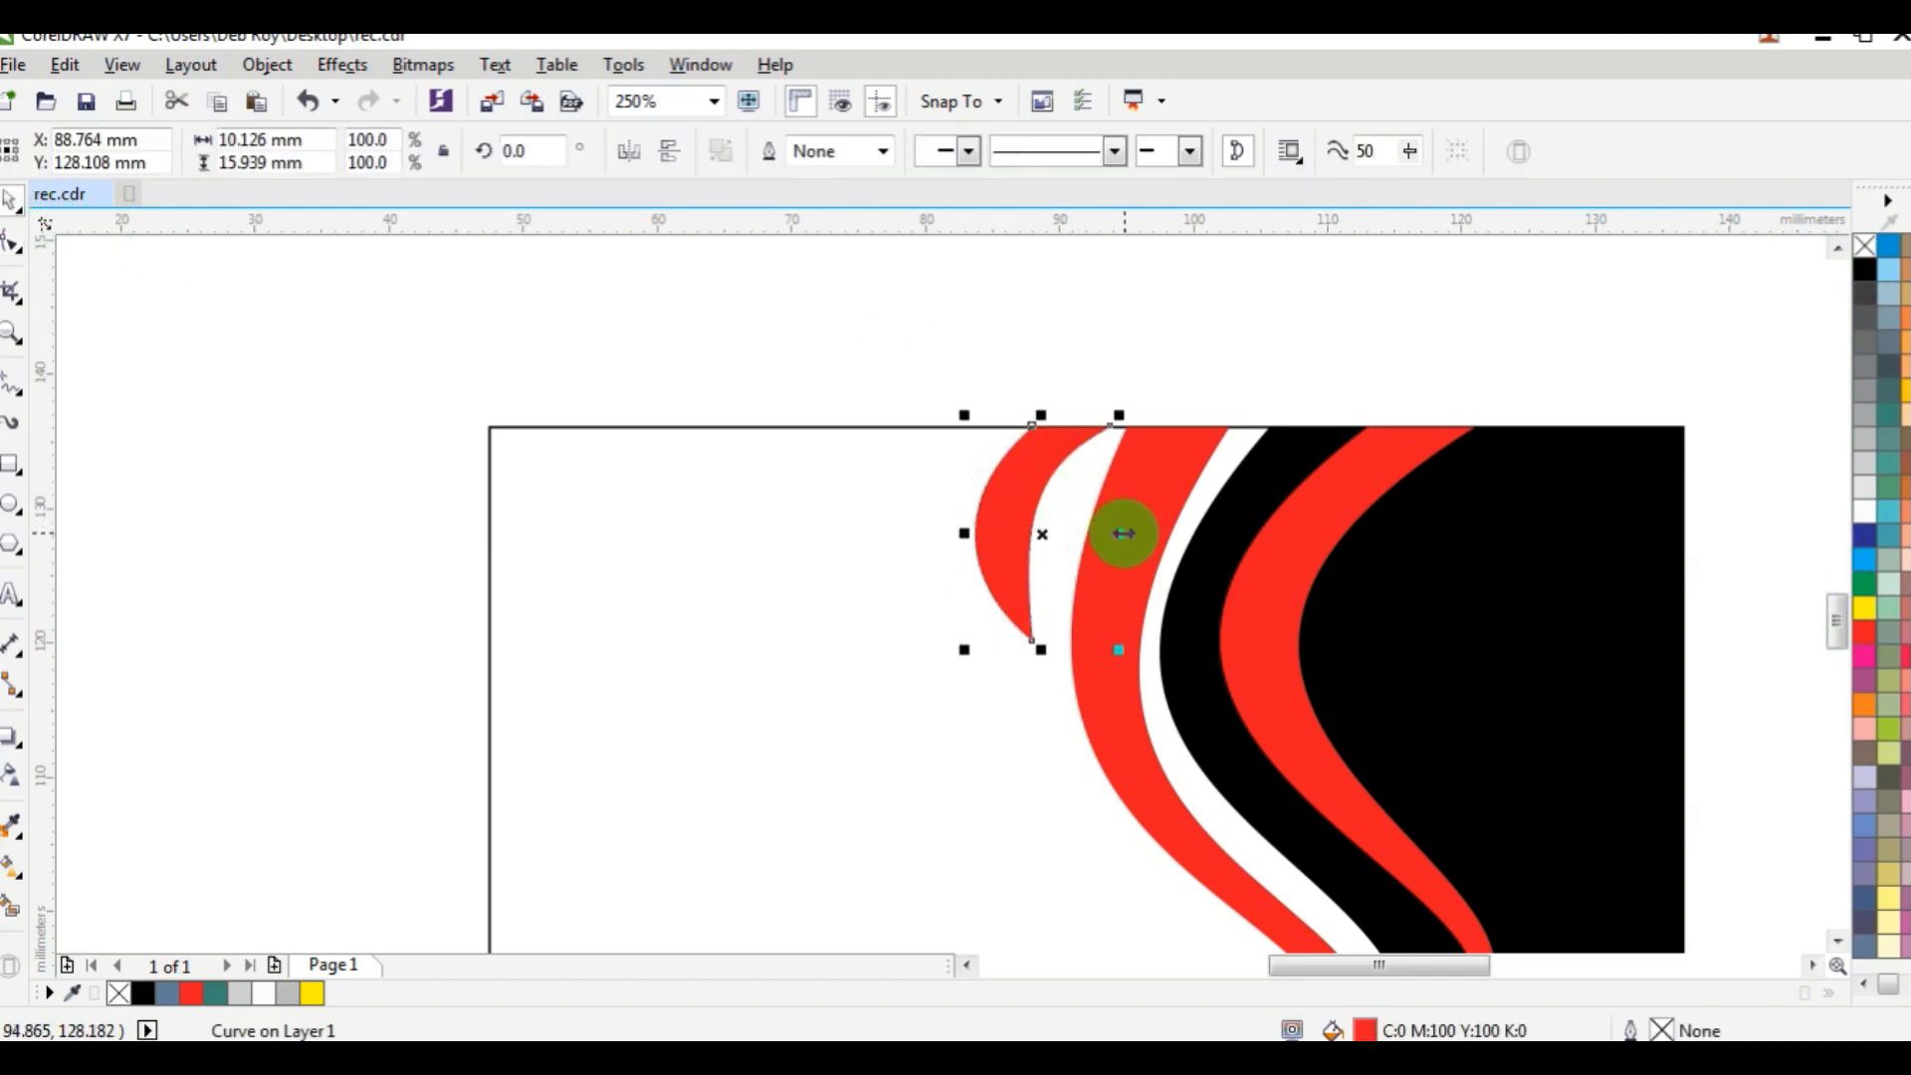
Narrow the red crescent to about 6.9 mm wide and pull its inner edge slightly towards the outer red band.
left_click_drag(1123, 534, 1101, 533)
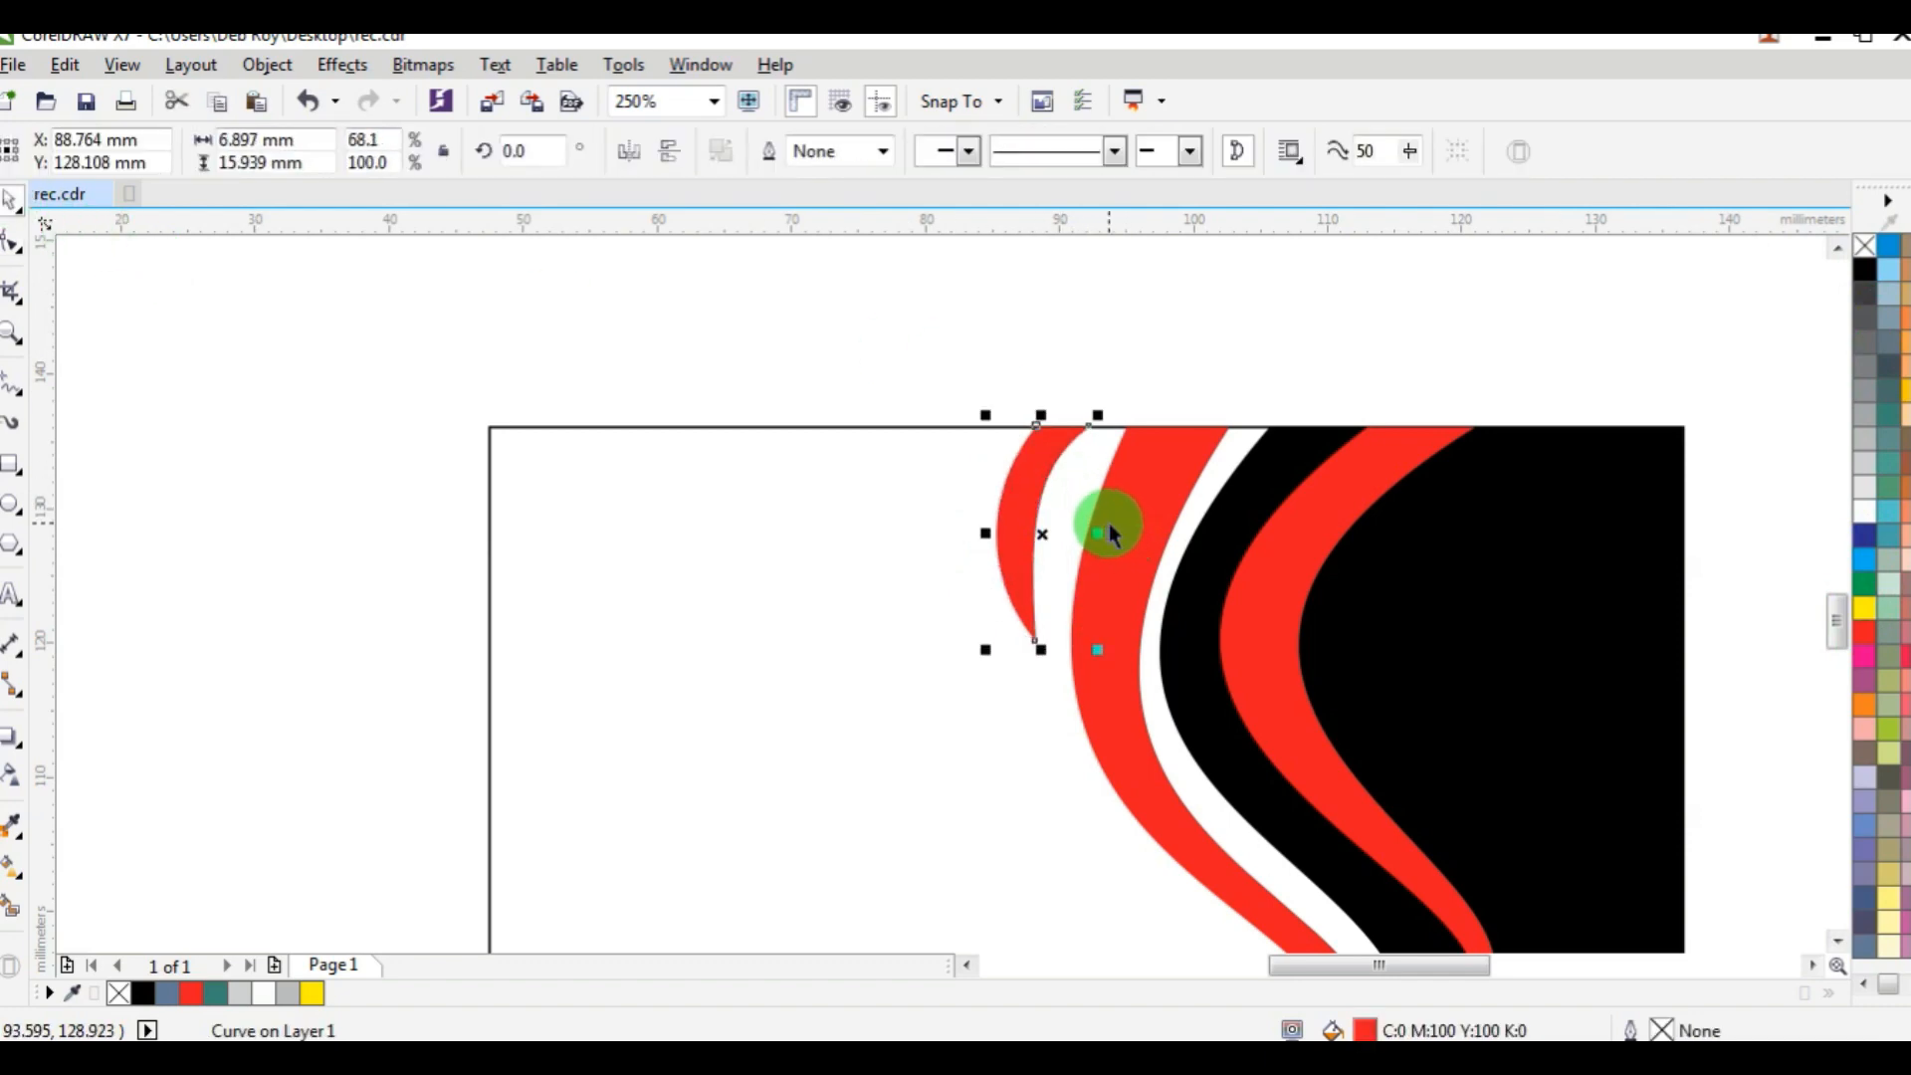
scroll(1071, 521, "up", 2)
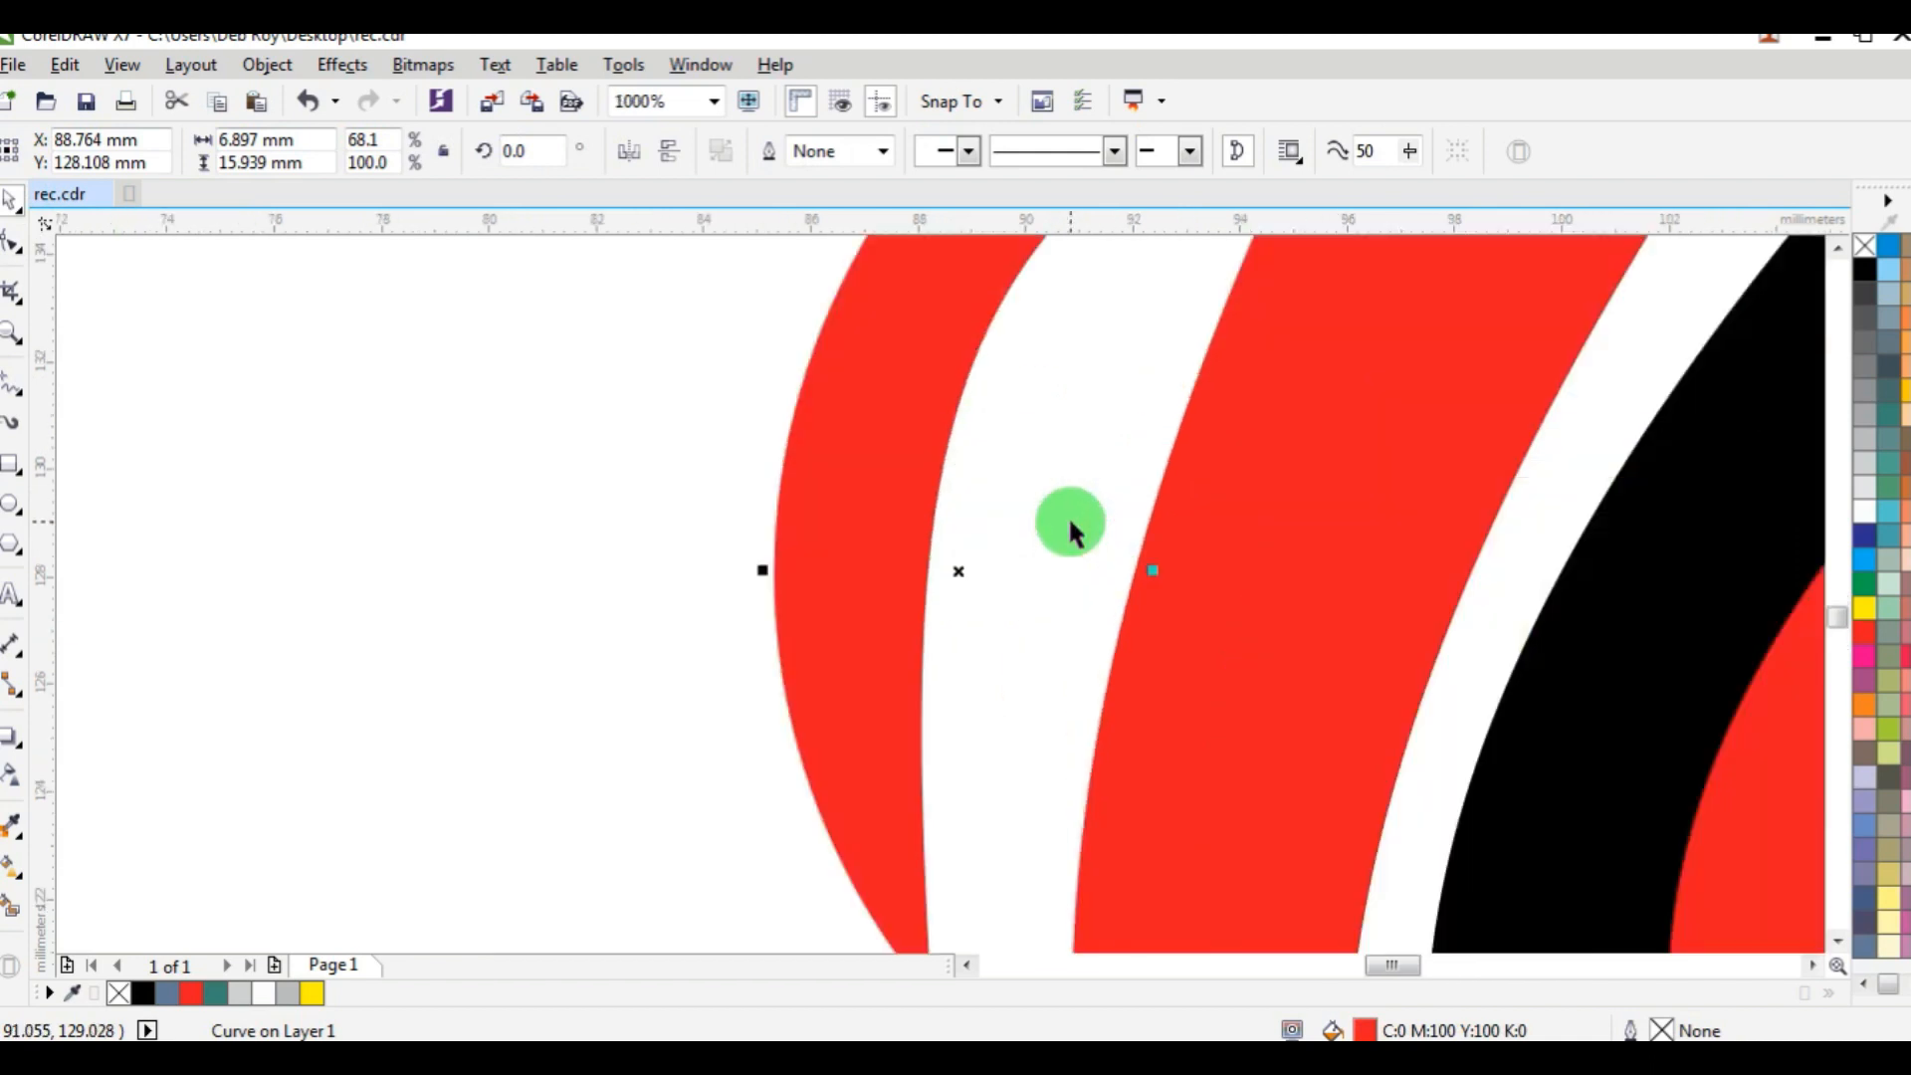
left_click(14, 254)
left_click(948, 446)
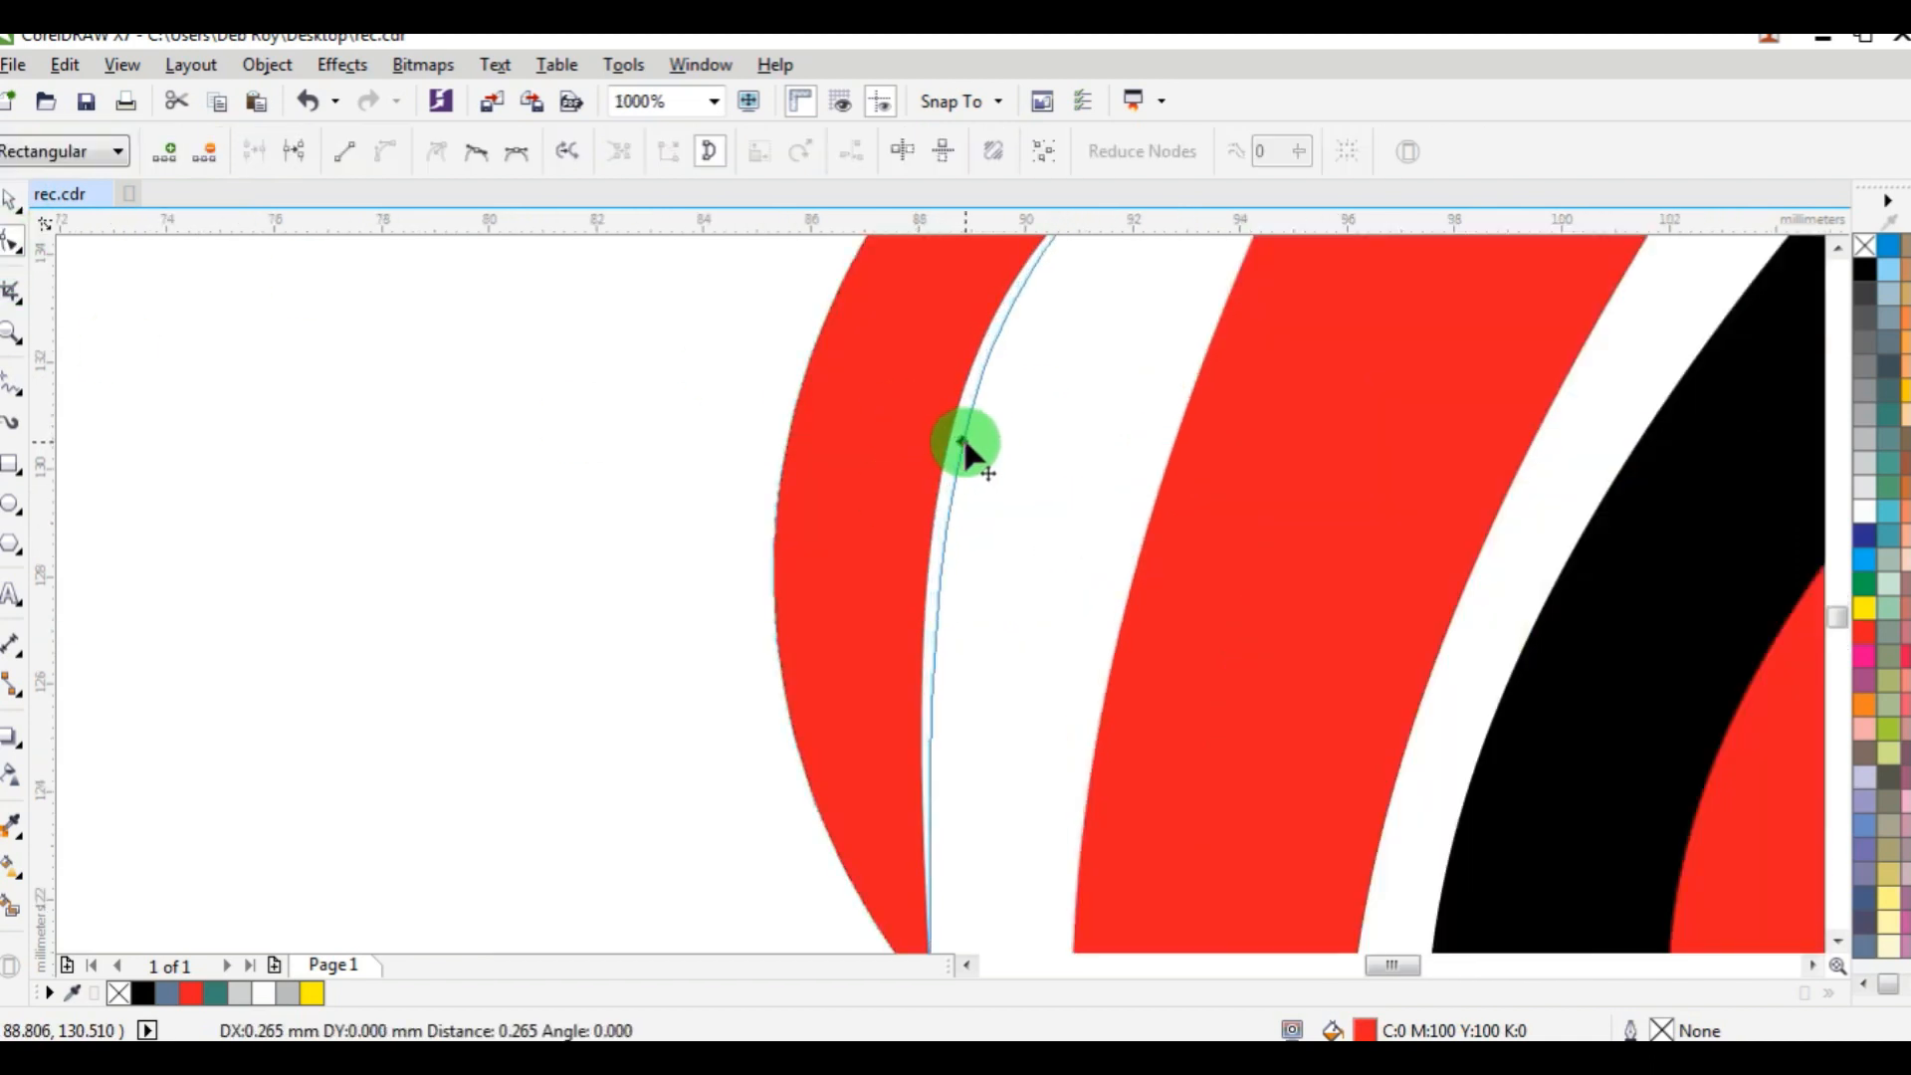
scroll(971, 440, "down", 1)
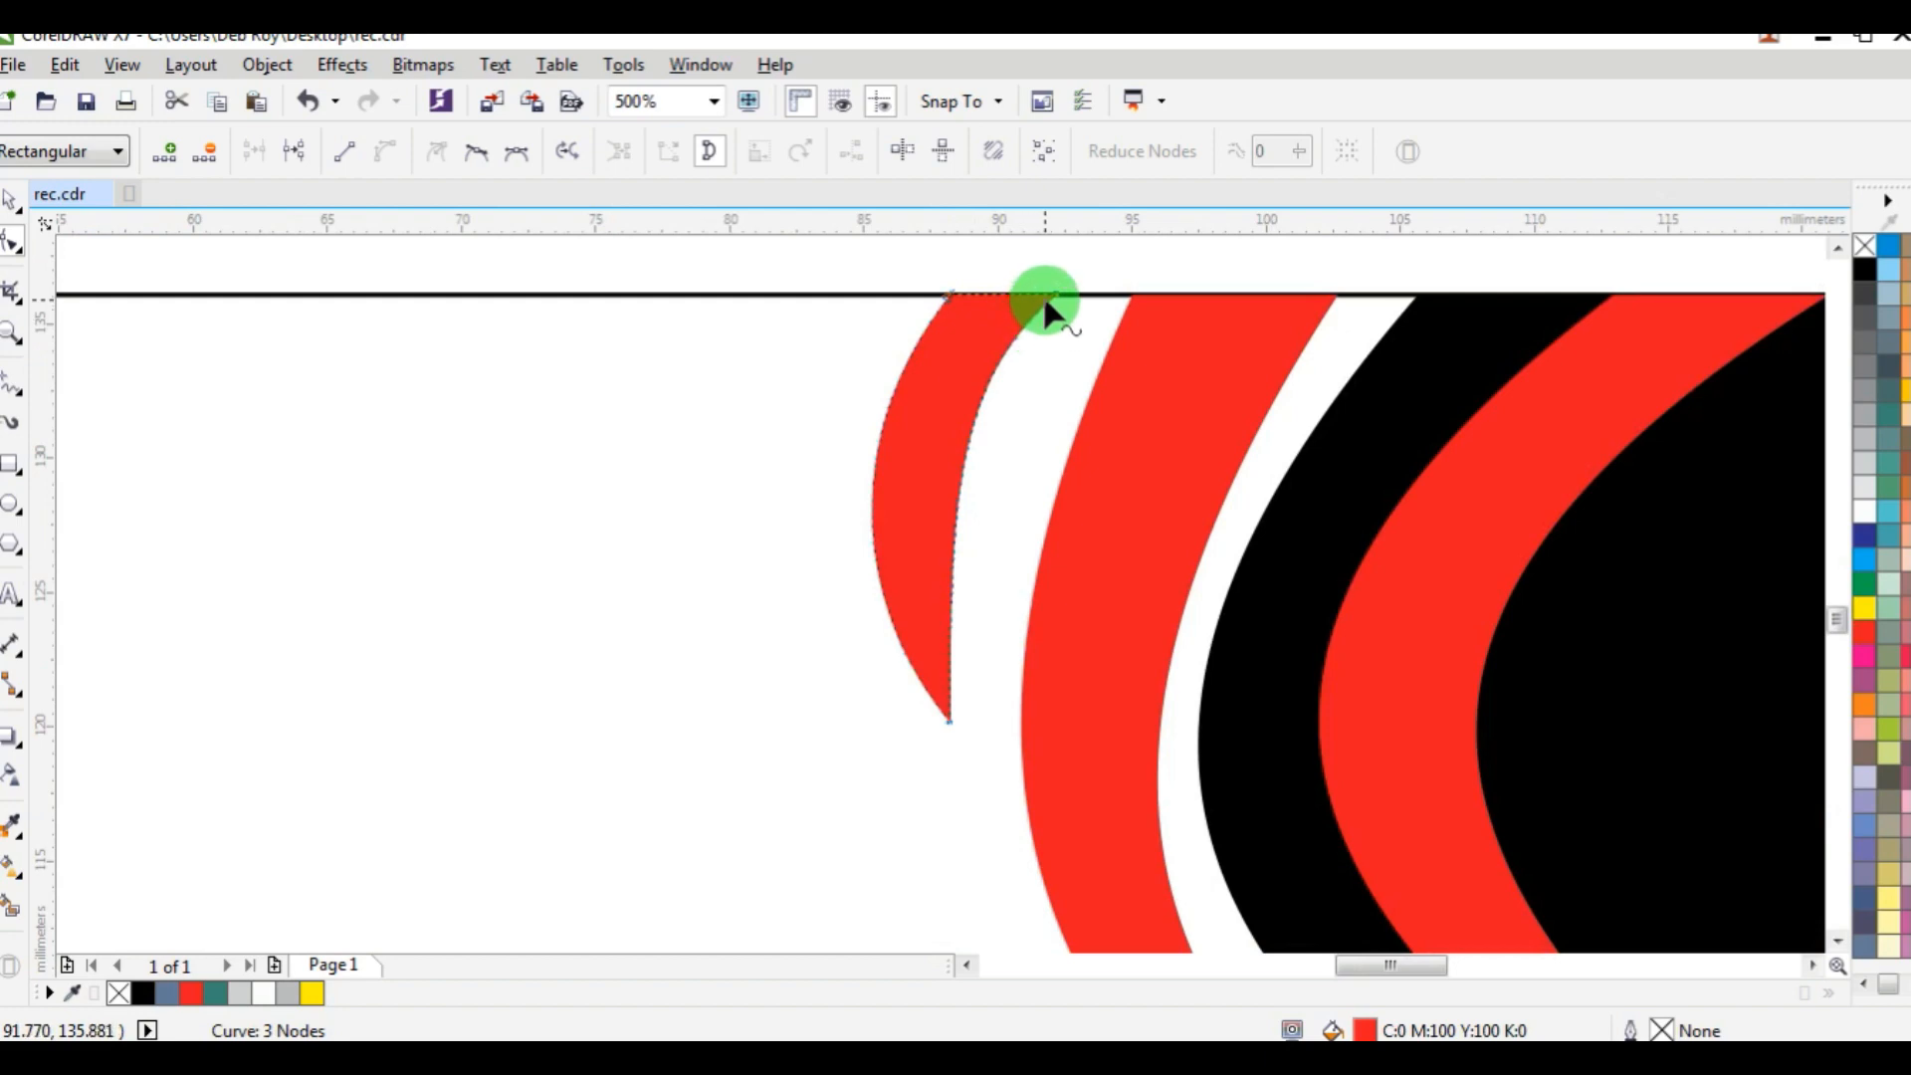
Move the crescent's top-right node about 0.8 mm right along the card edge and skew the crescent's top slightly left.
left_click_drag(1058, 296, 1077, 294)
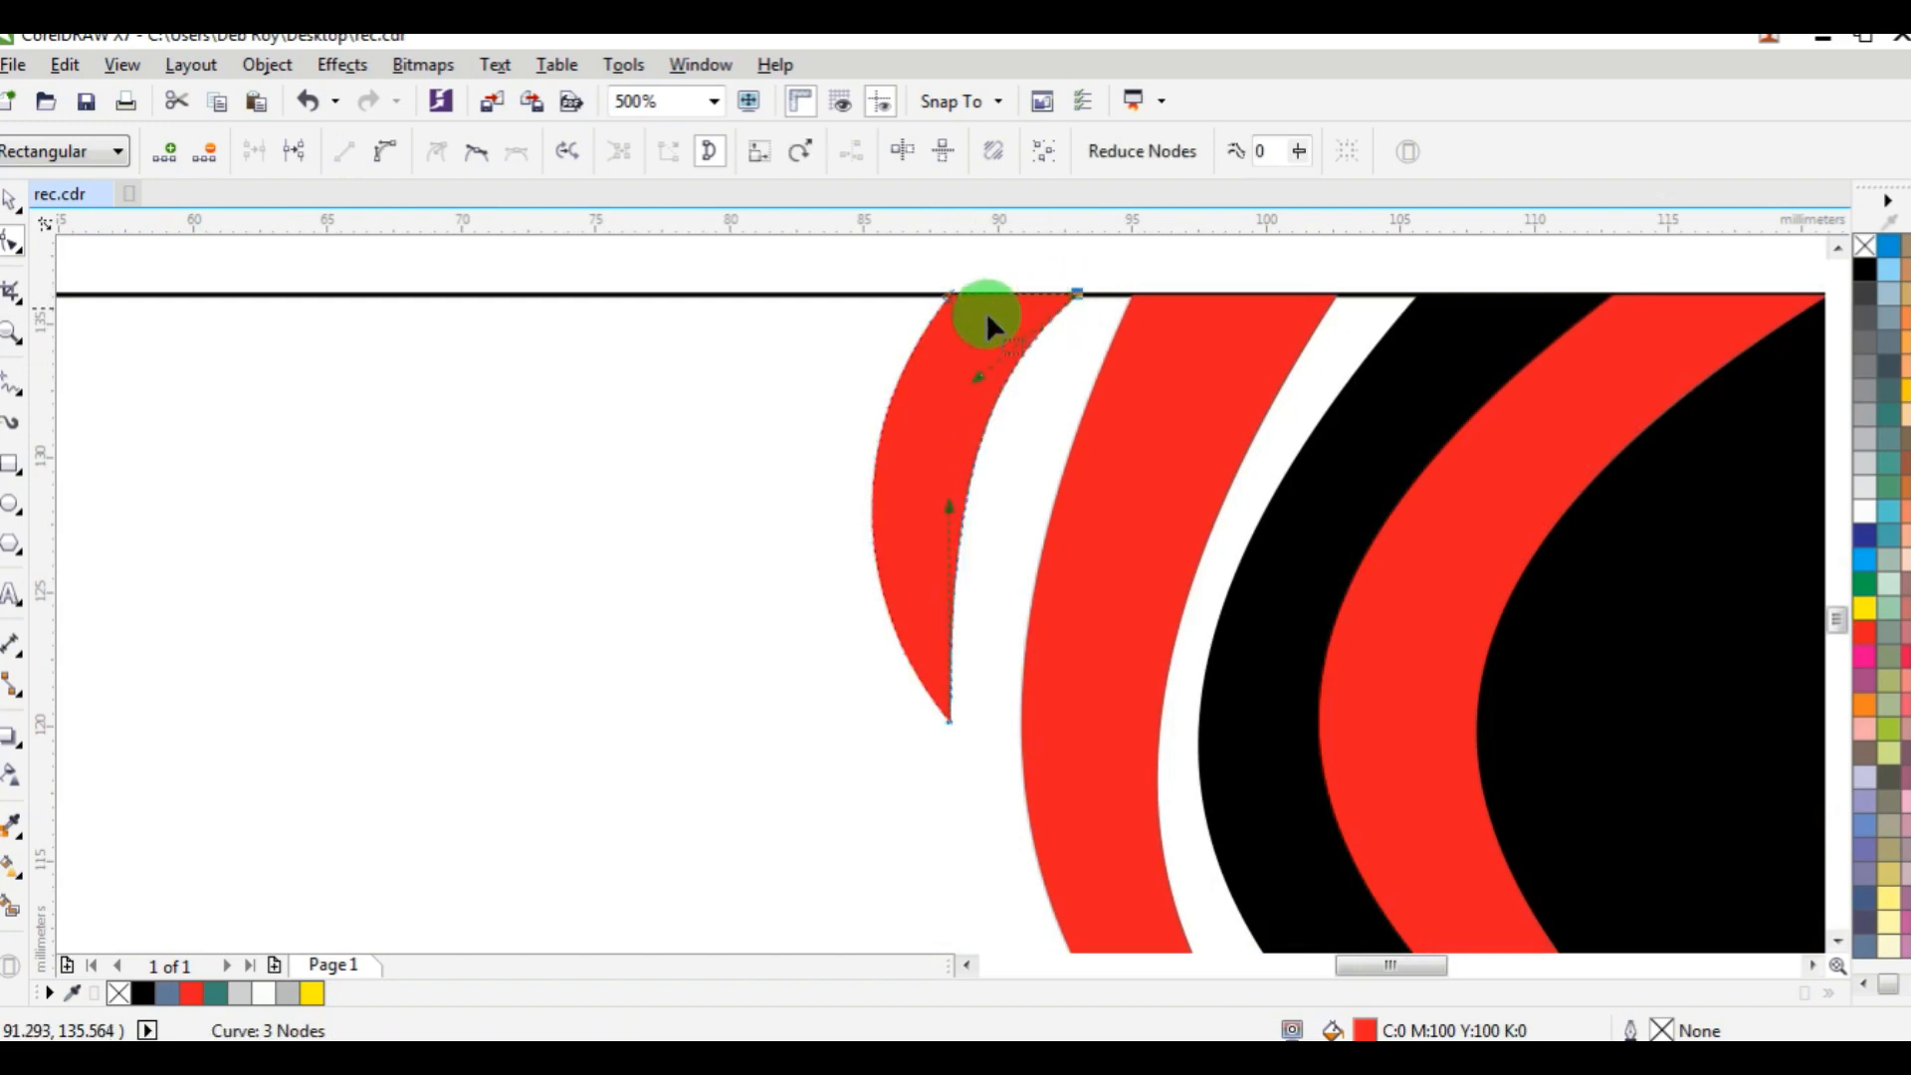
left_click(12, 199)
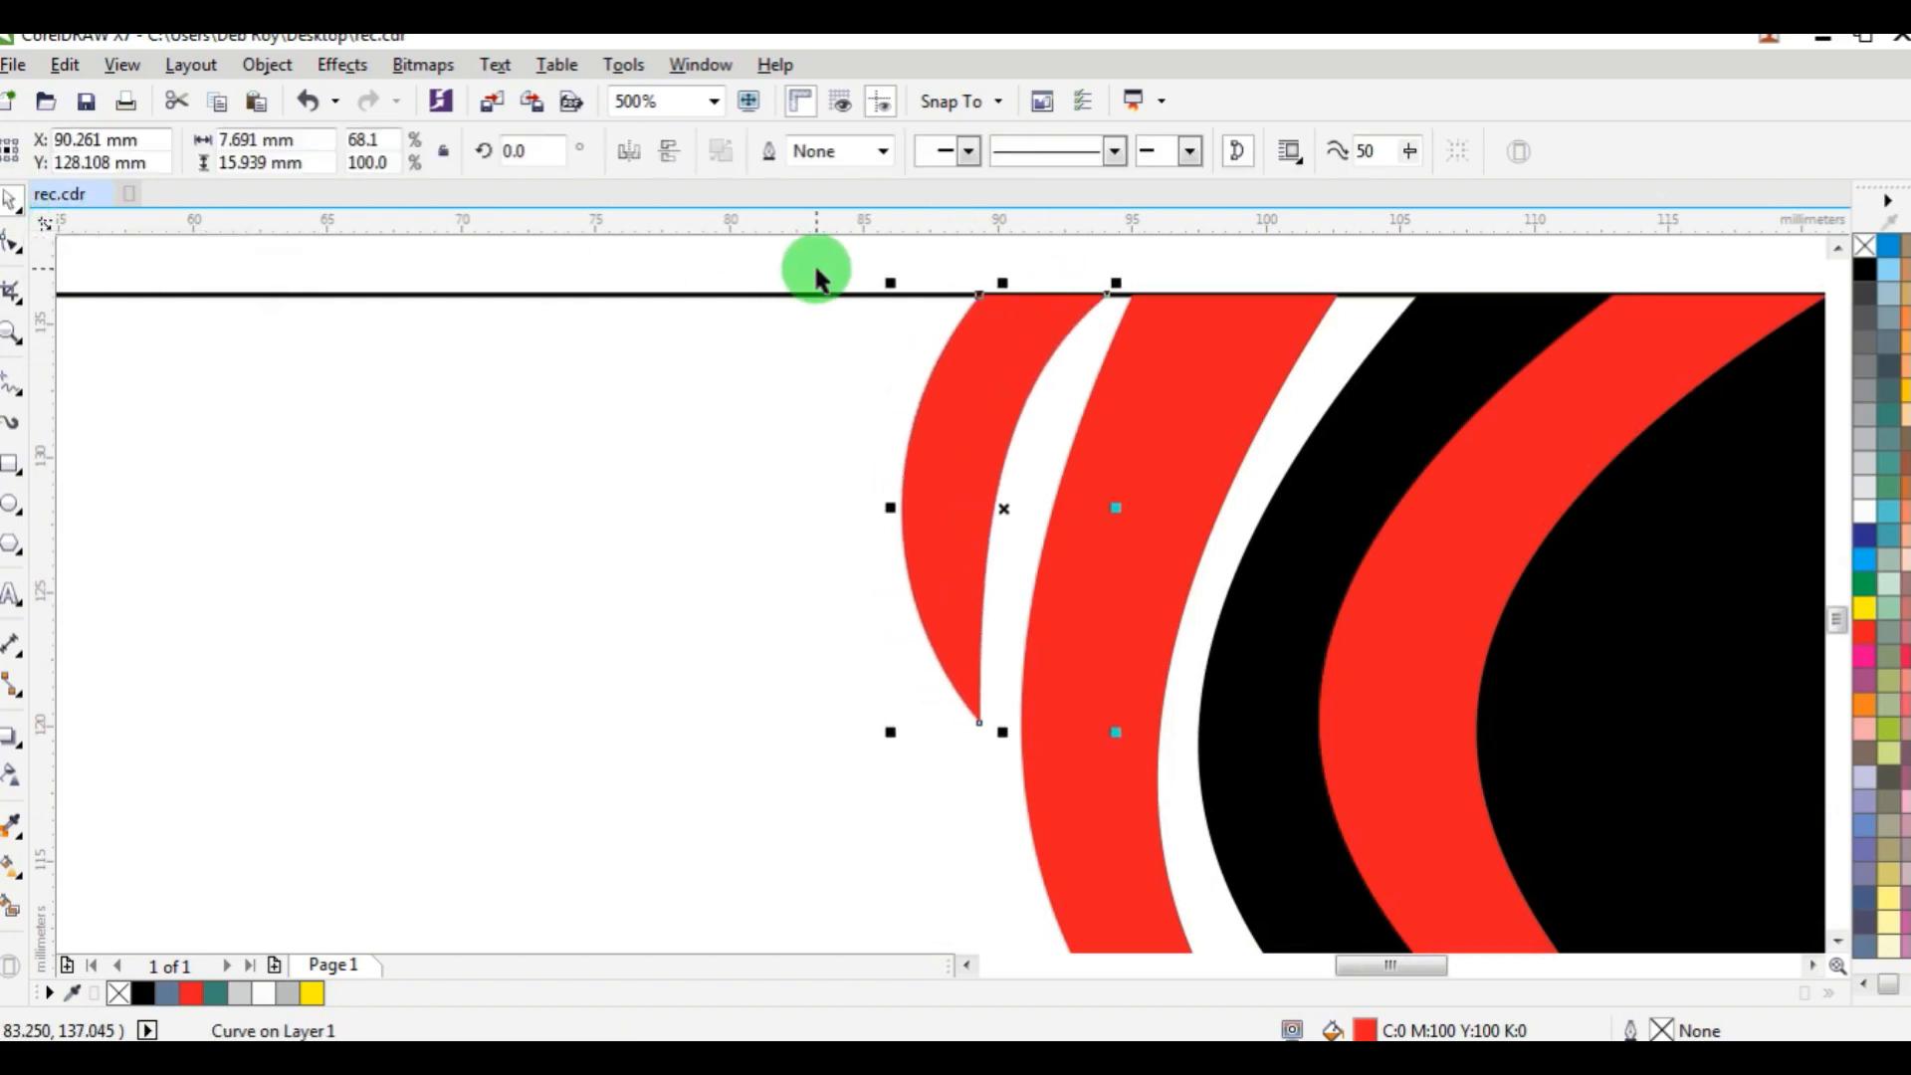
left_click(1003, 341)
left_click_drag(1006, 287, 990, 283)
scroll(1003, 363, "down", 5)
left_click(978, 323)
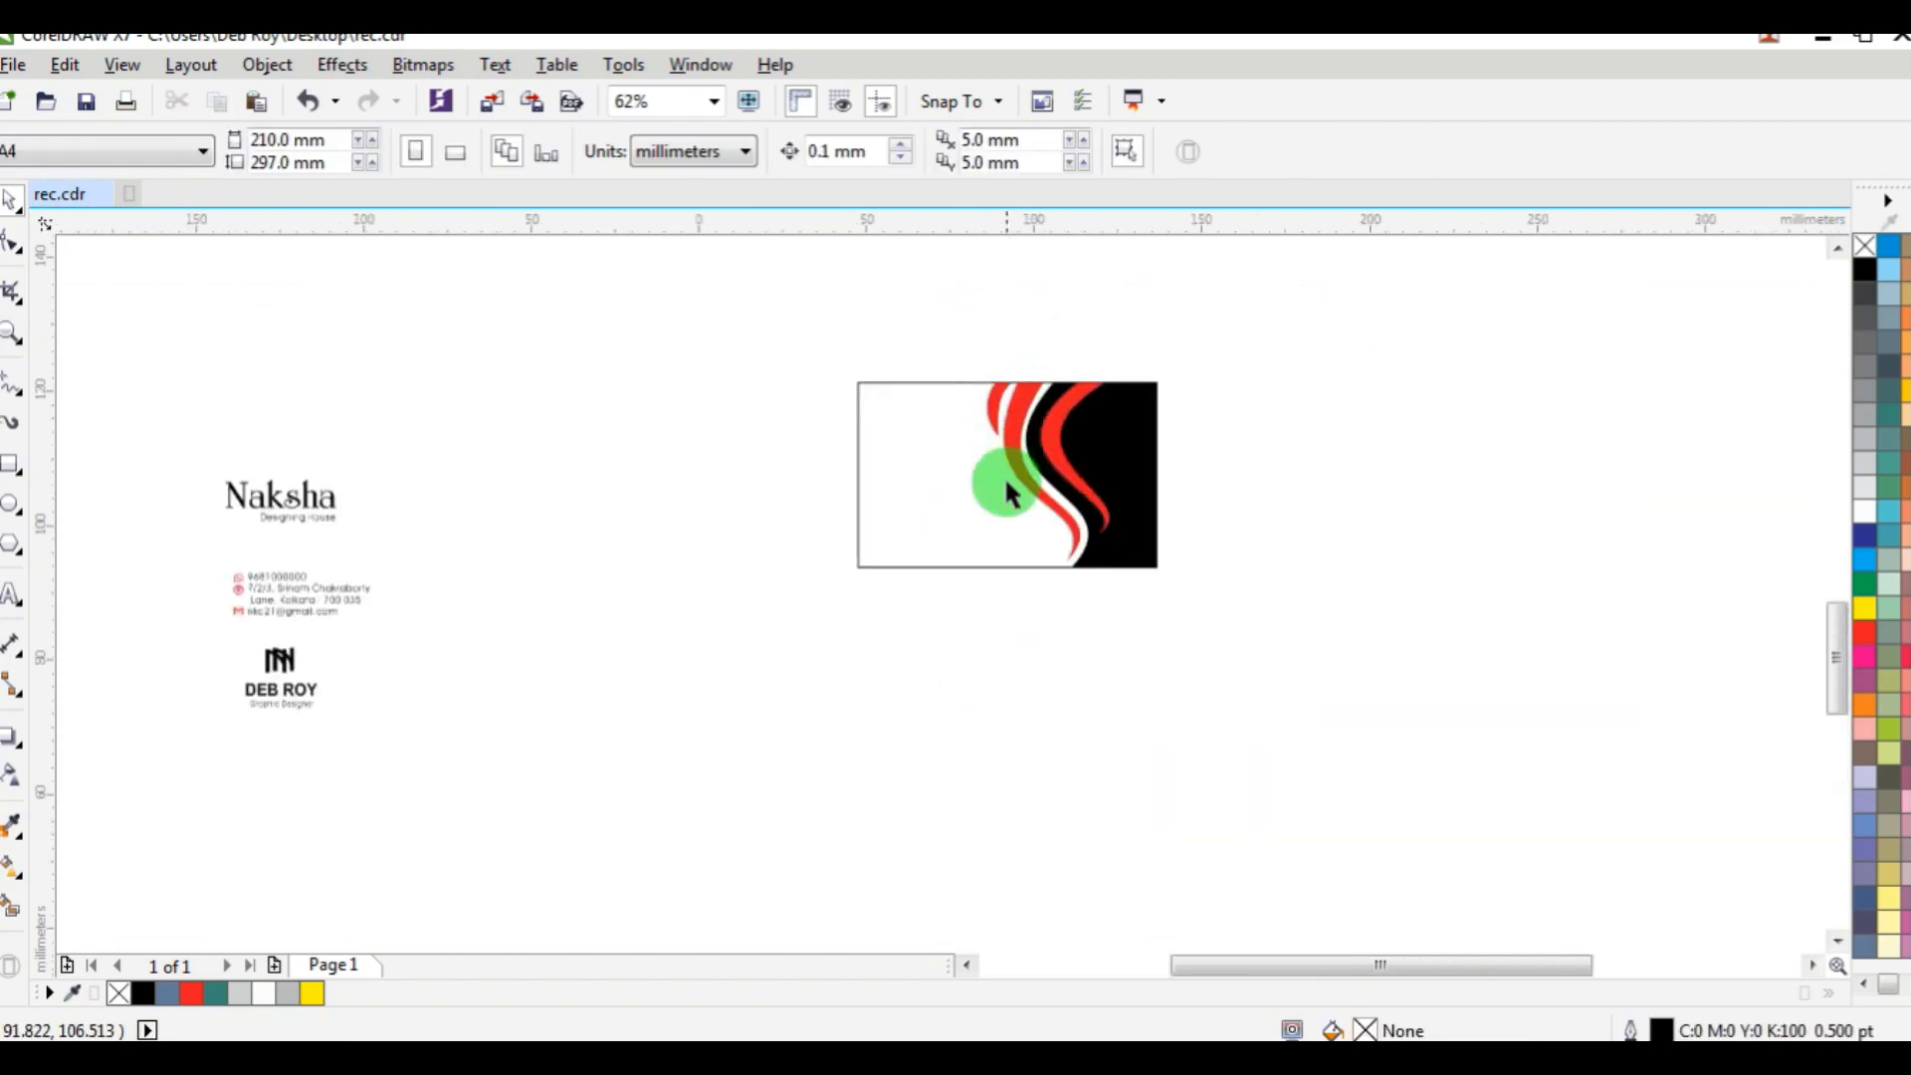
Duplicate the red crescent lower on the card, mirror the copy horizontally and vertically, and fill it black.
scroll(1006, 482, "up", 3)
scroll(982, 385, "down", 2)
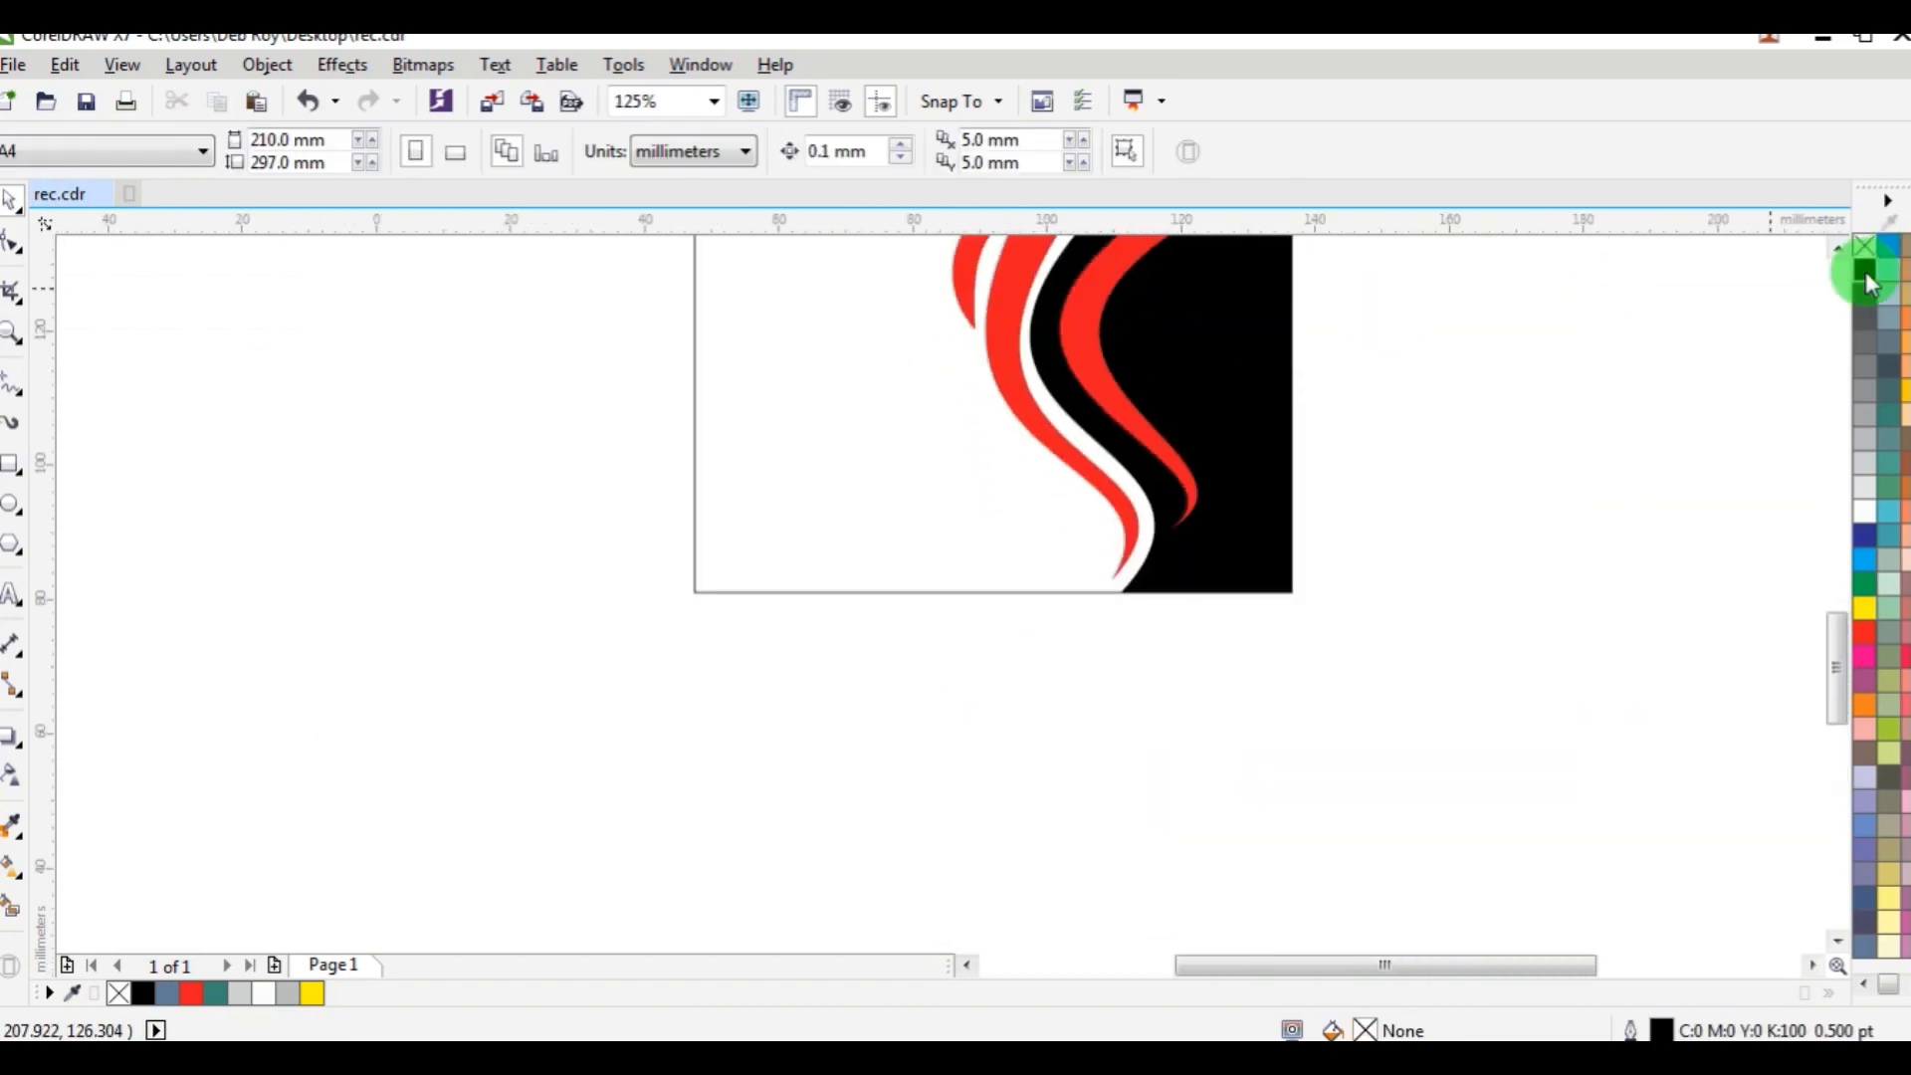
left_click(1838, 246)
left_click_drag(979, 398, 991, 637)
left_click(669, 157)
left_click(631, 154)
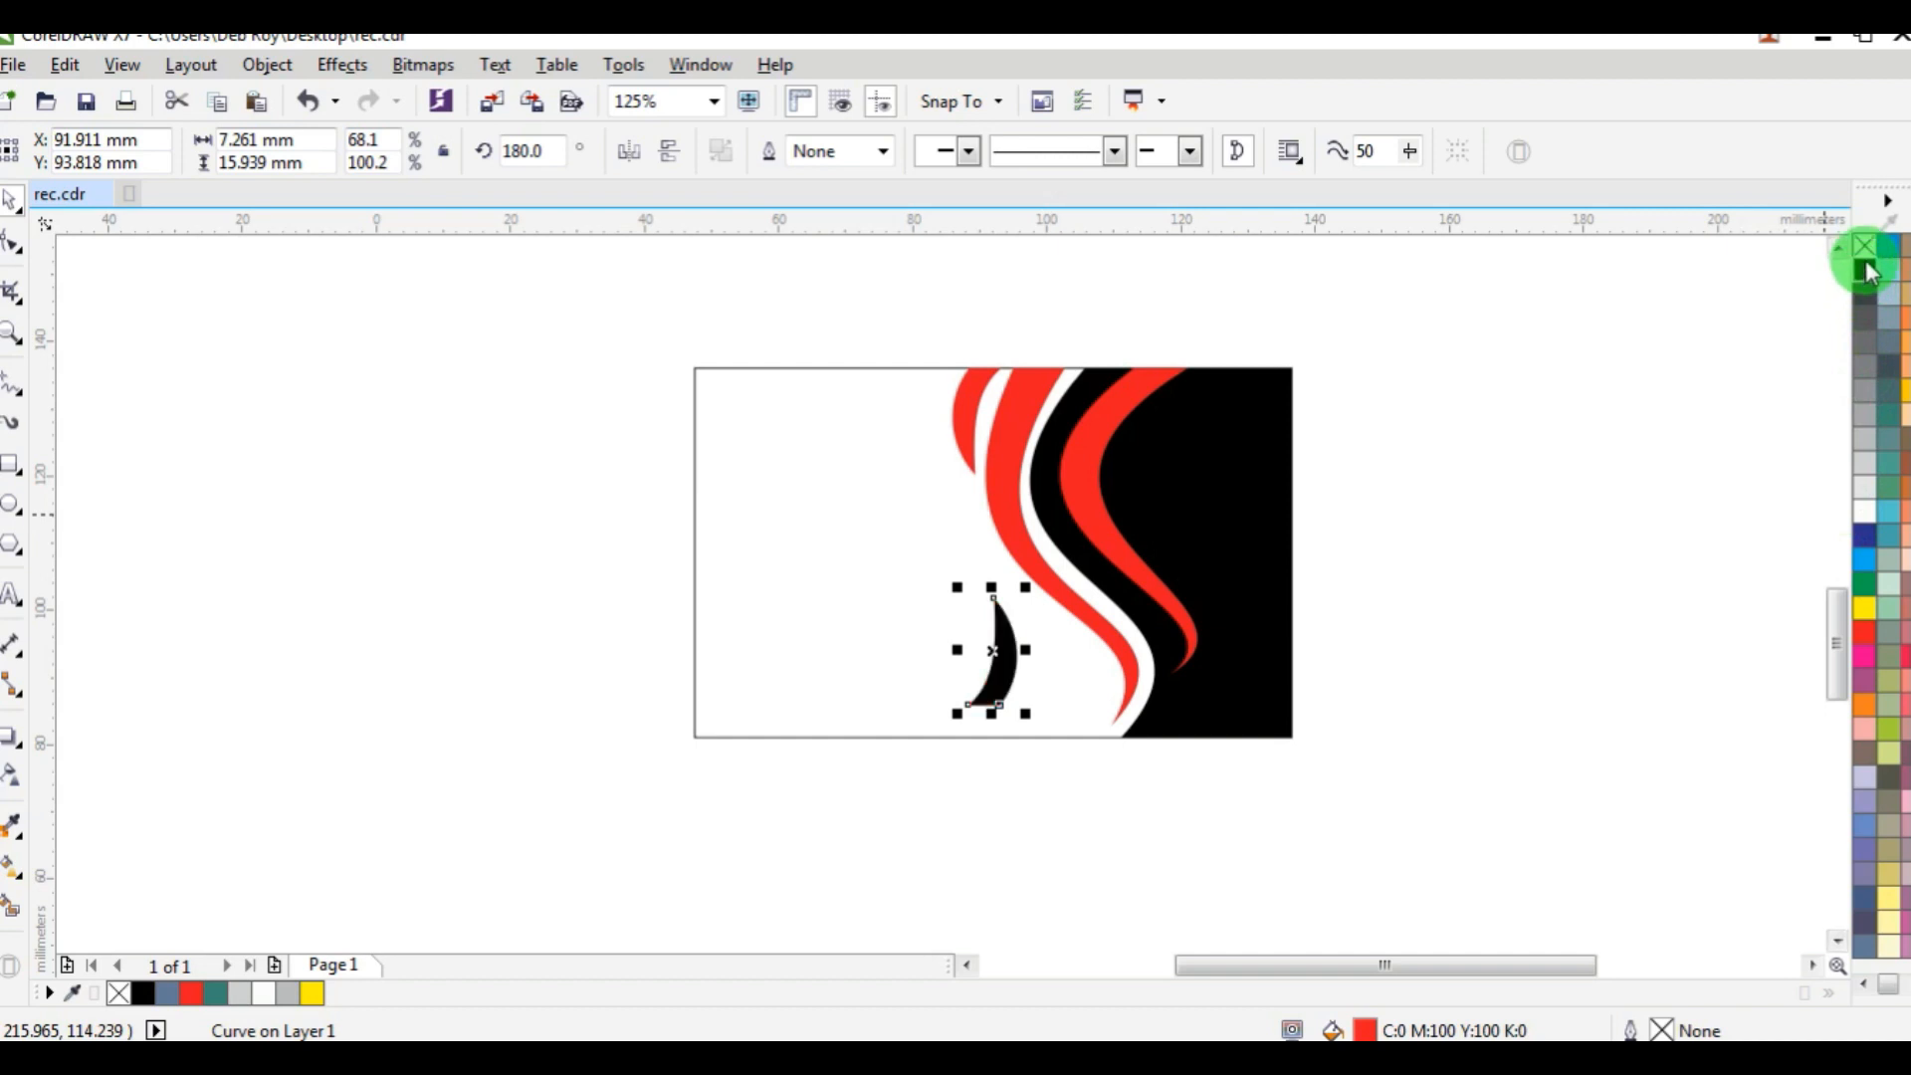
Align the black crescent with the card rectangle's bottom edge.
left_click(846, 737, "shift")
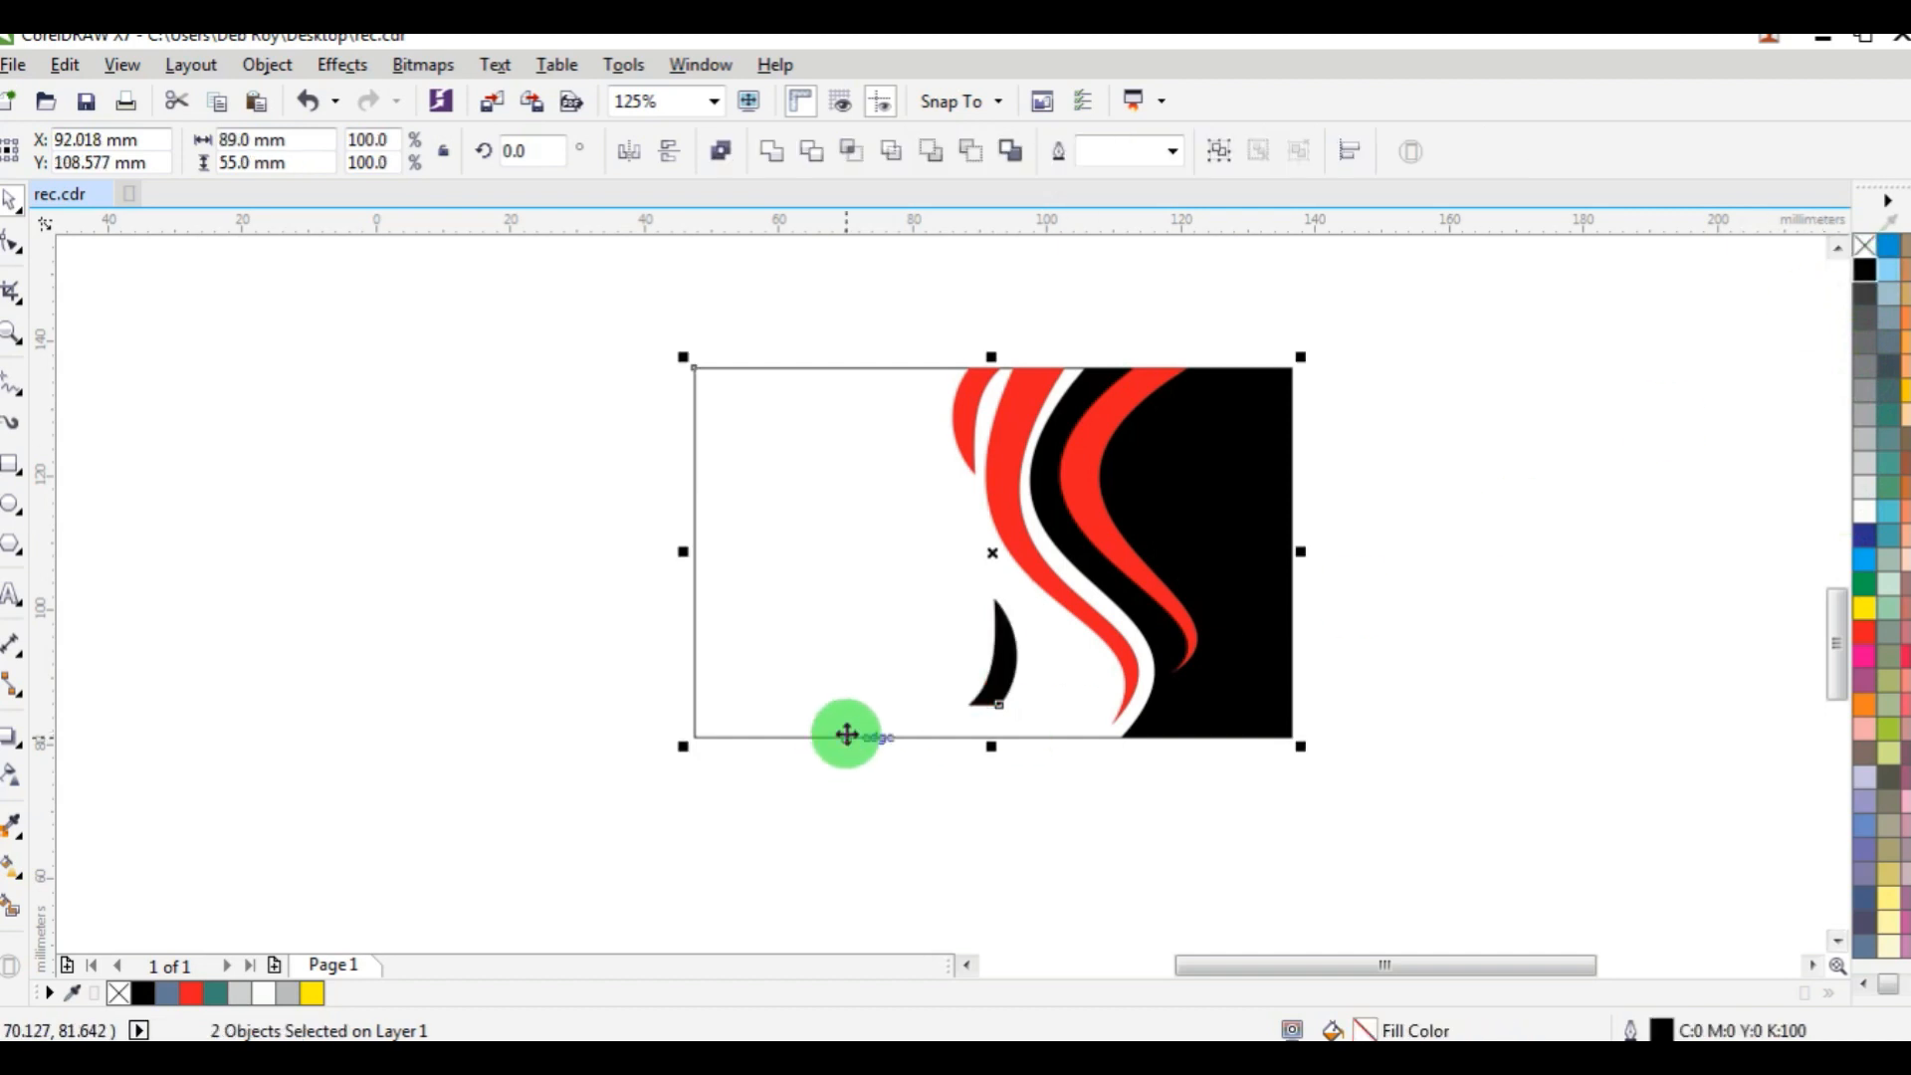
left_click(1058, 803)
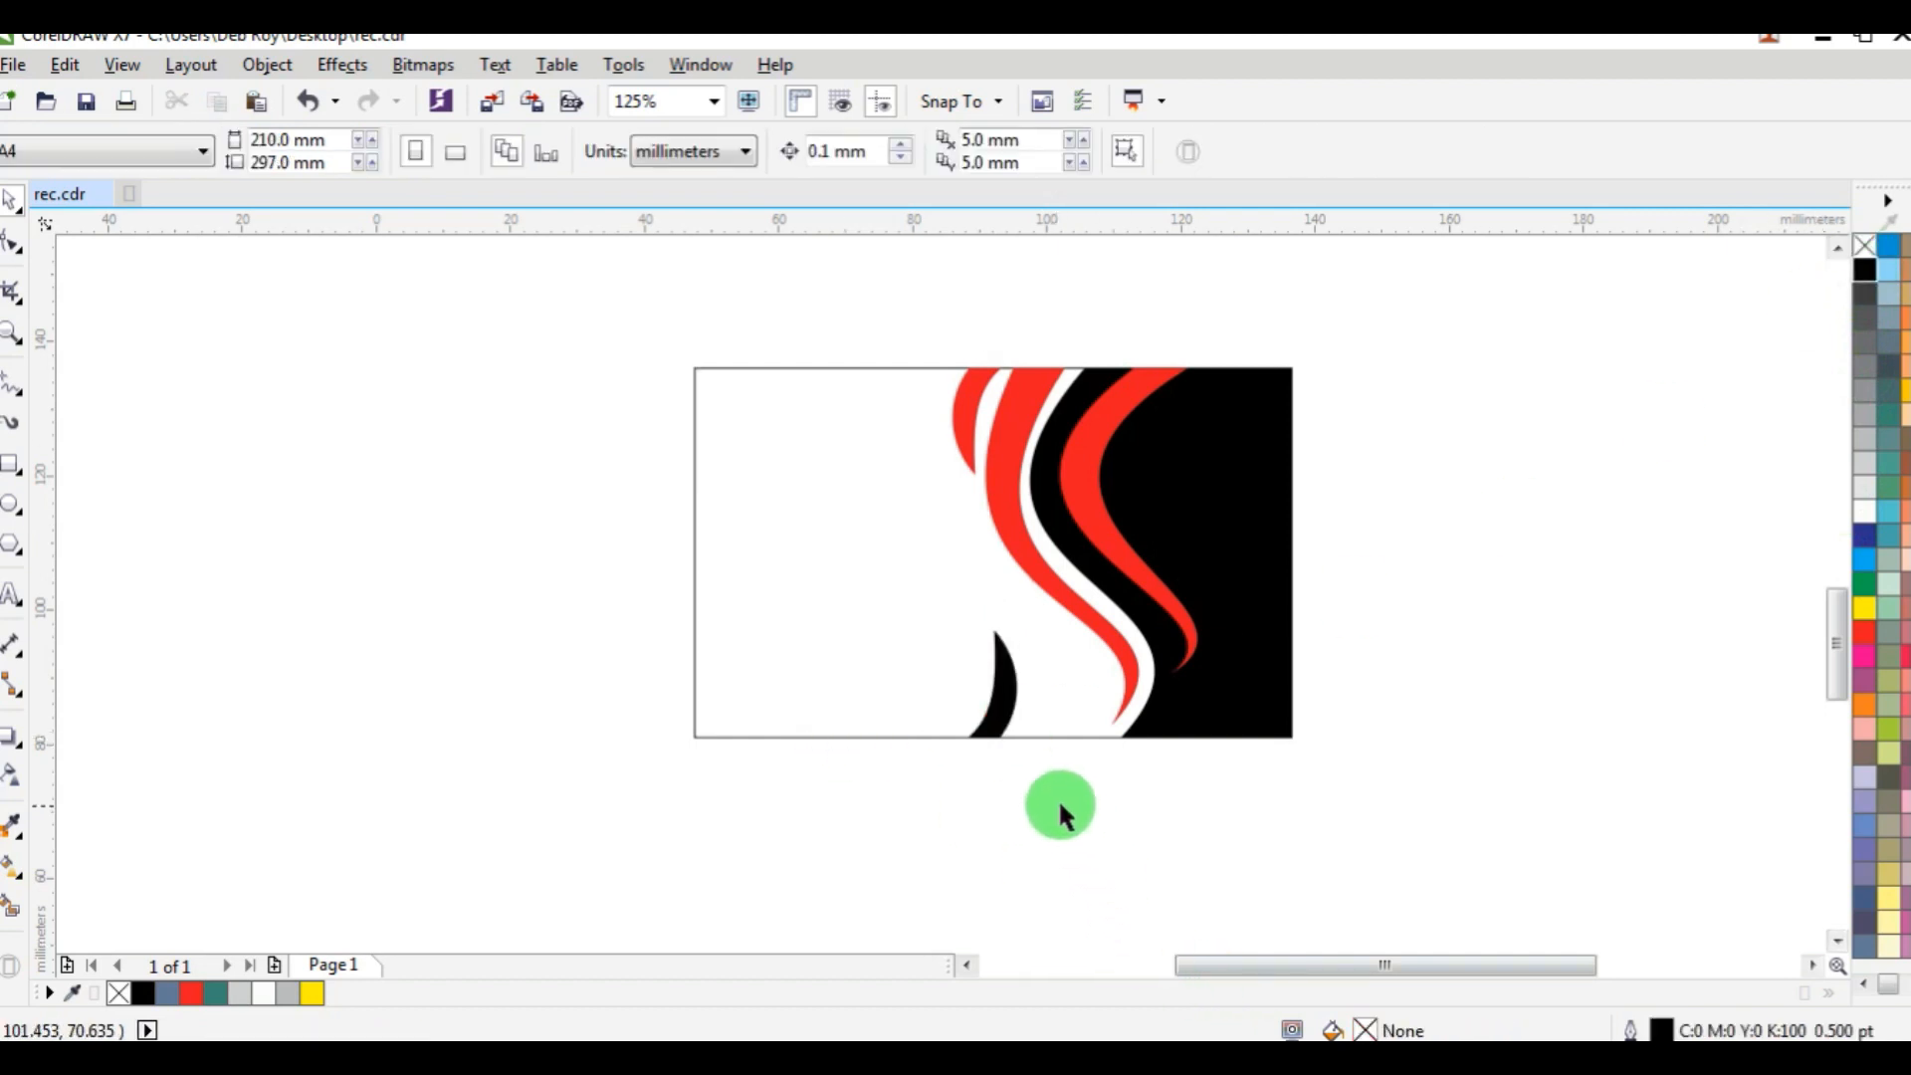
left_click(1000, 687)
left_click(1034, 567)
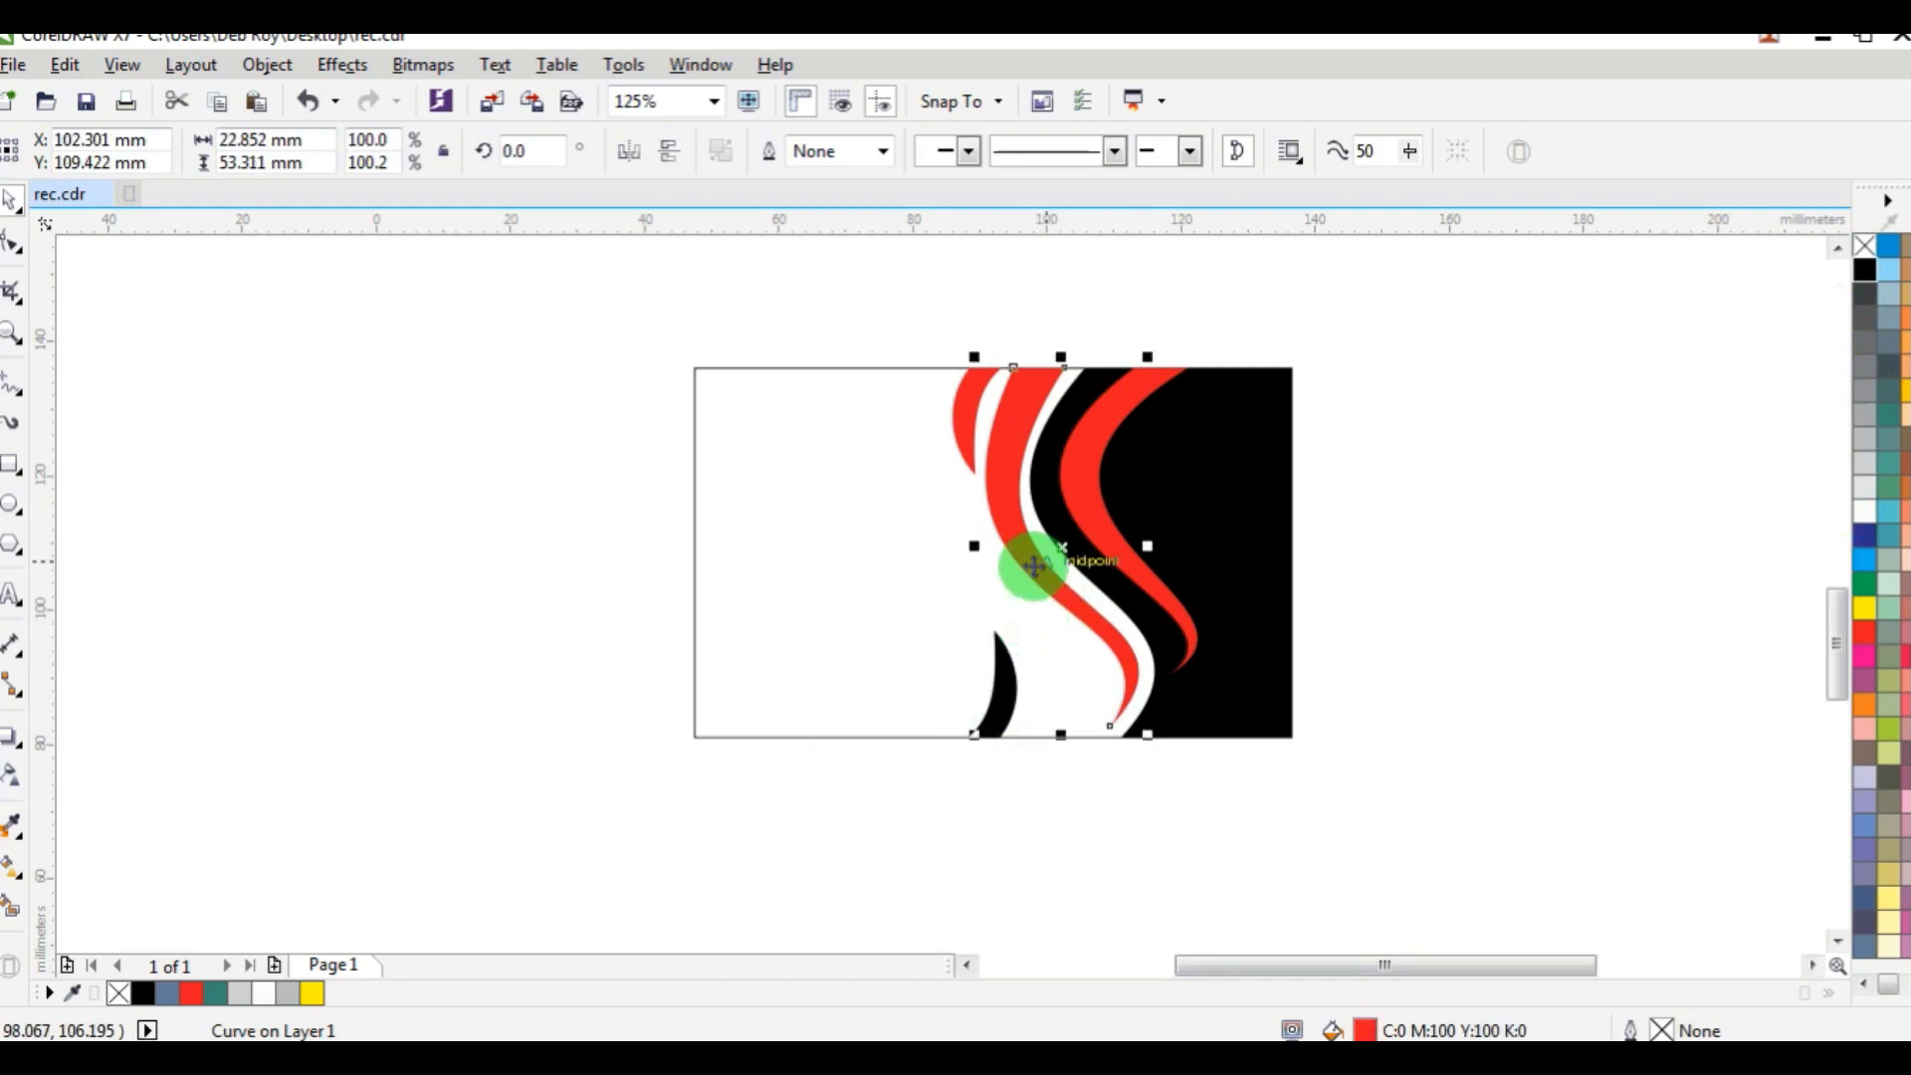
left_click(1098, 765)
Enlarge the black crescent to about 13.9 by 30.5 mm from its base, then skew its base right and its tip left.
left_click_drag(1072, 828, 890, 553)
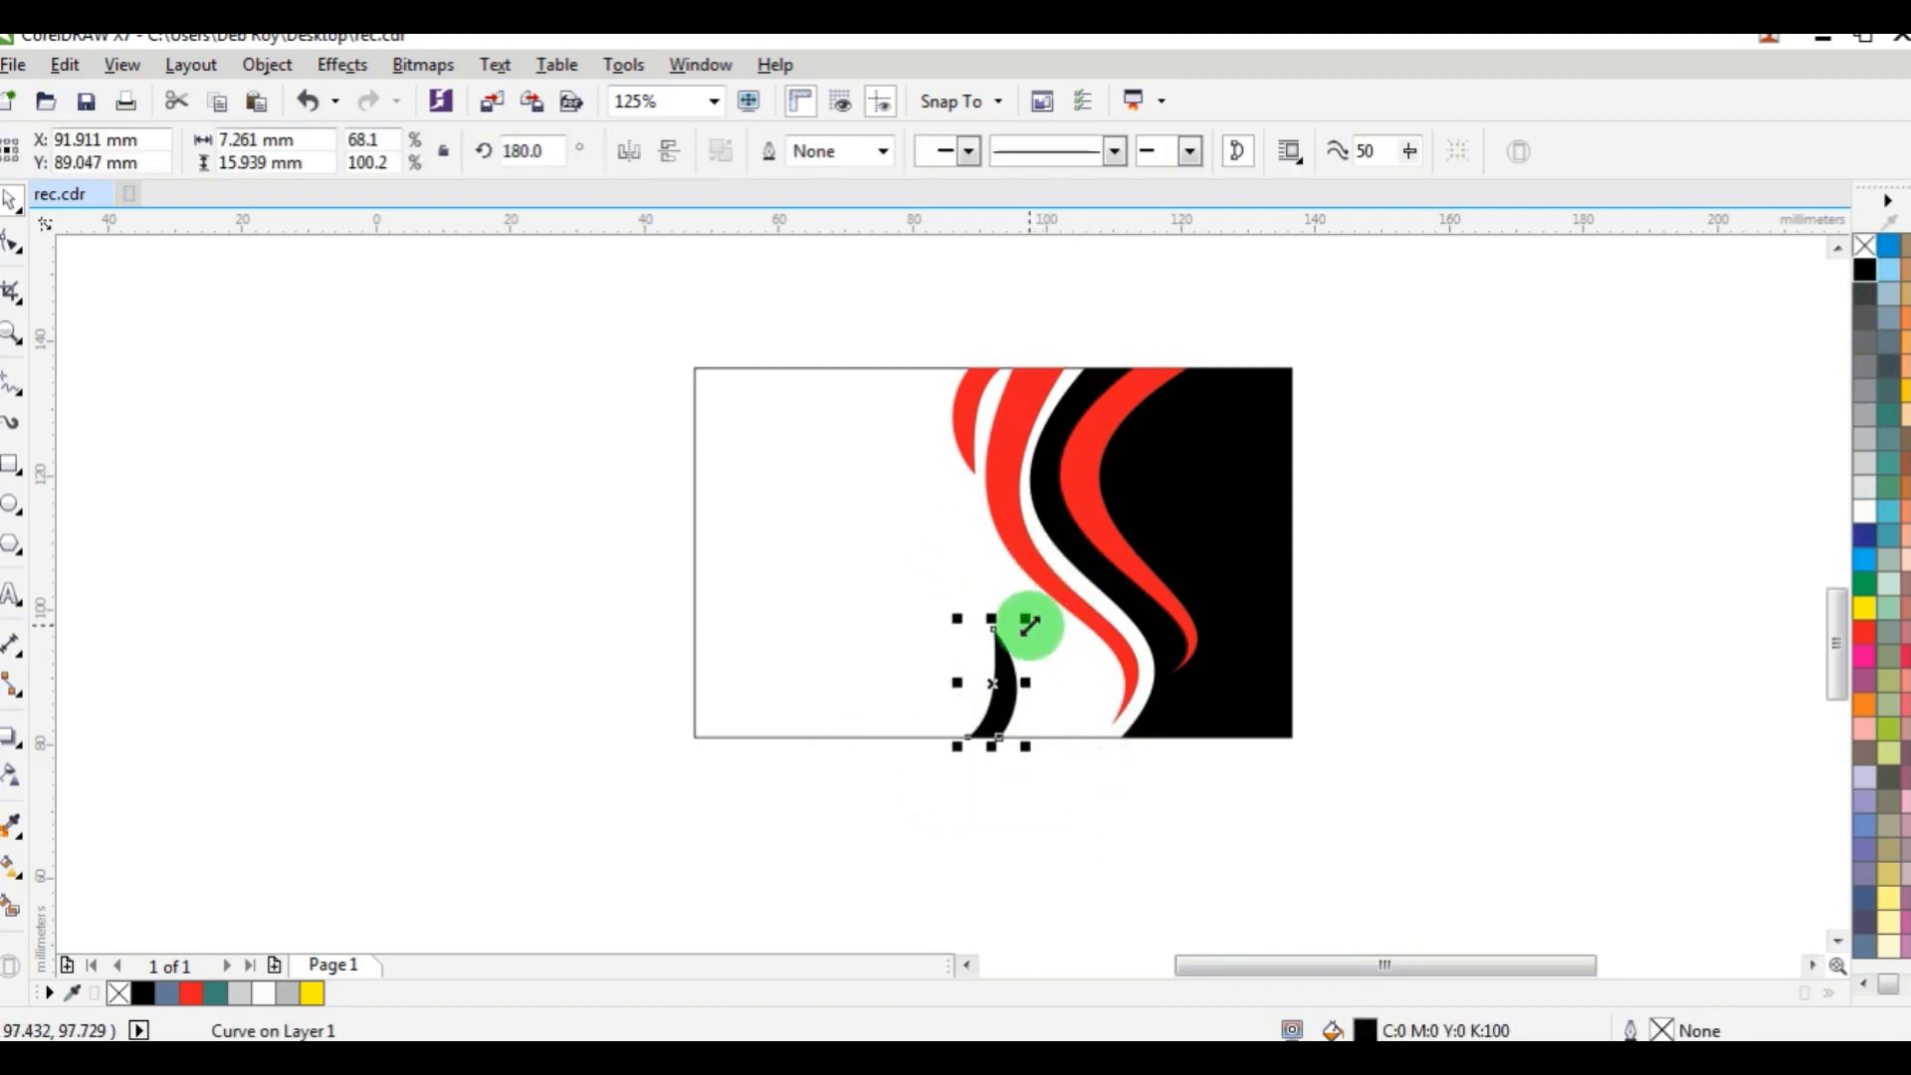
left_click_drag(1028, 621, 1074, 394)
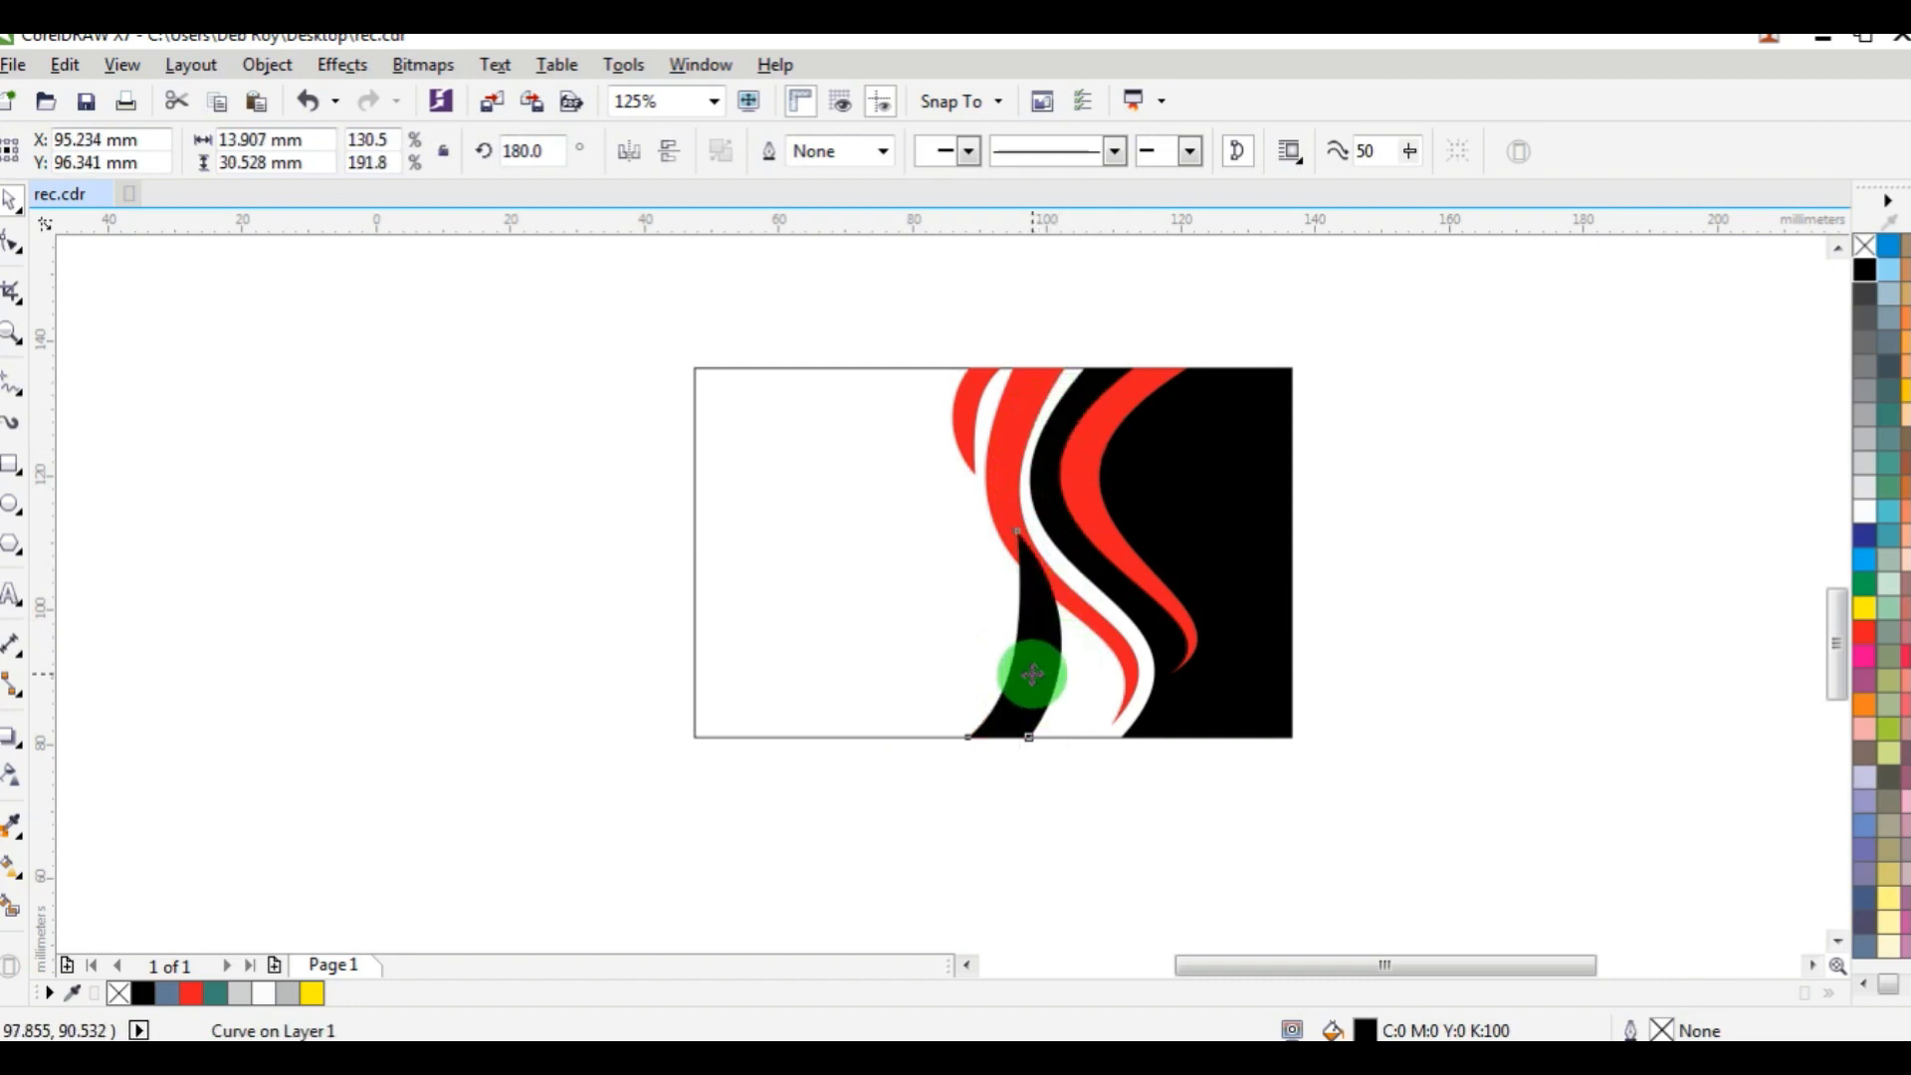
left_click(1032, 675)
left_click_drag(1018, 748, 1082, 746)
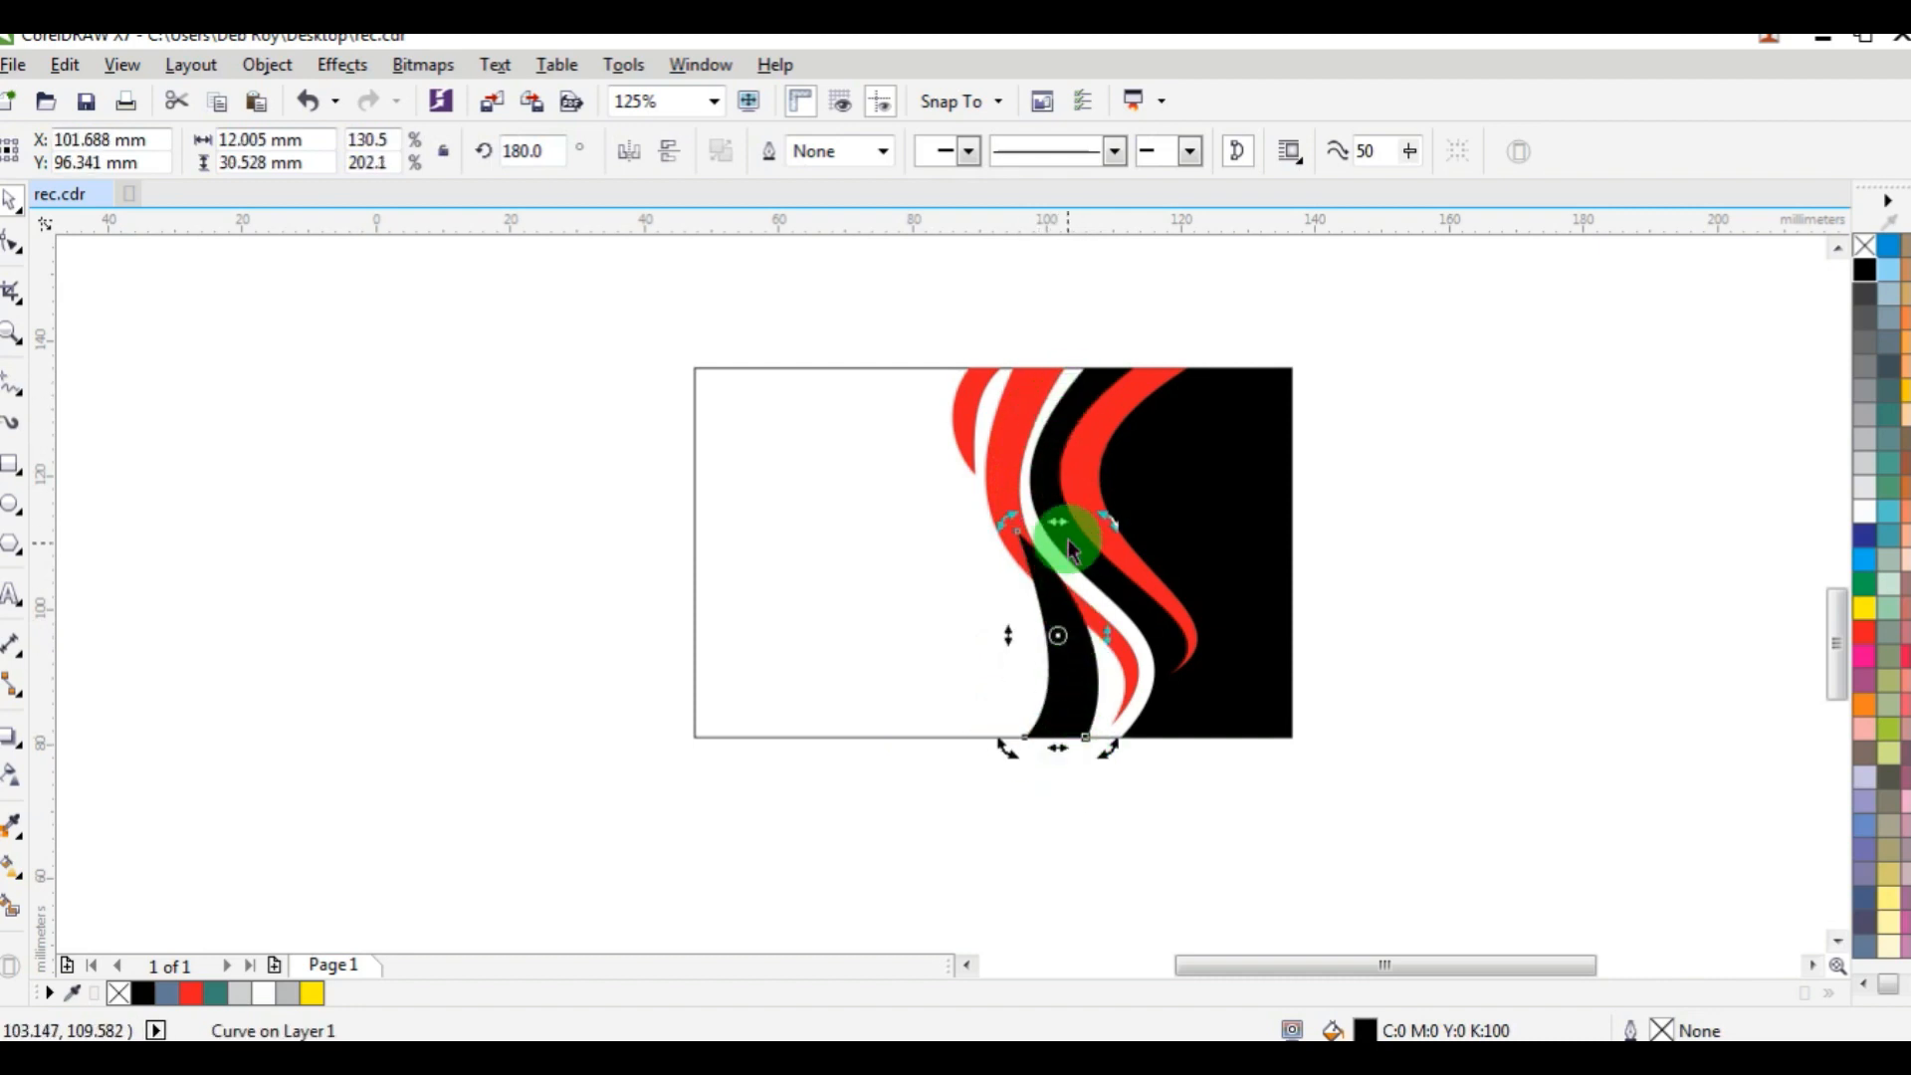
left_click_drag(1067, 539, 995, 521)
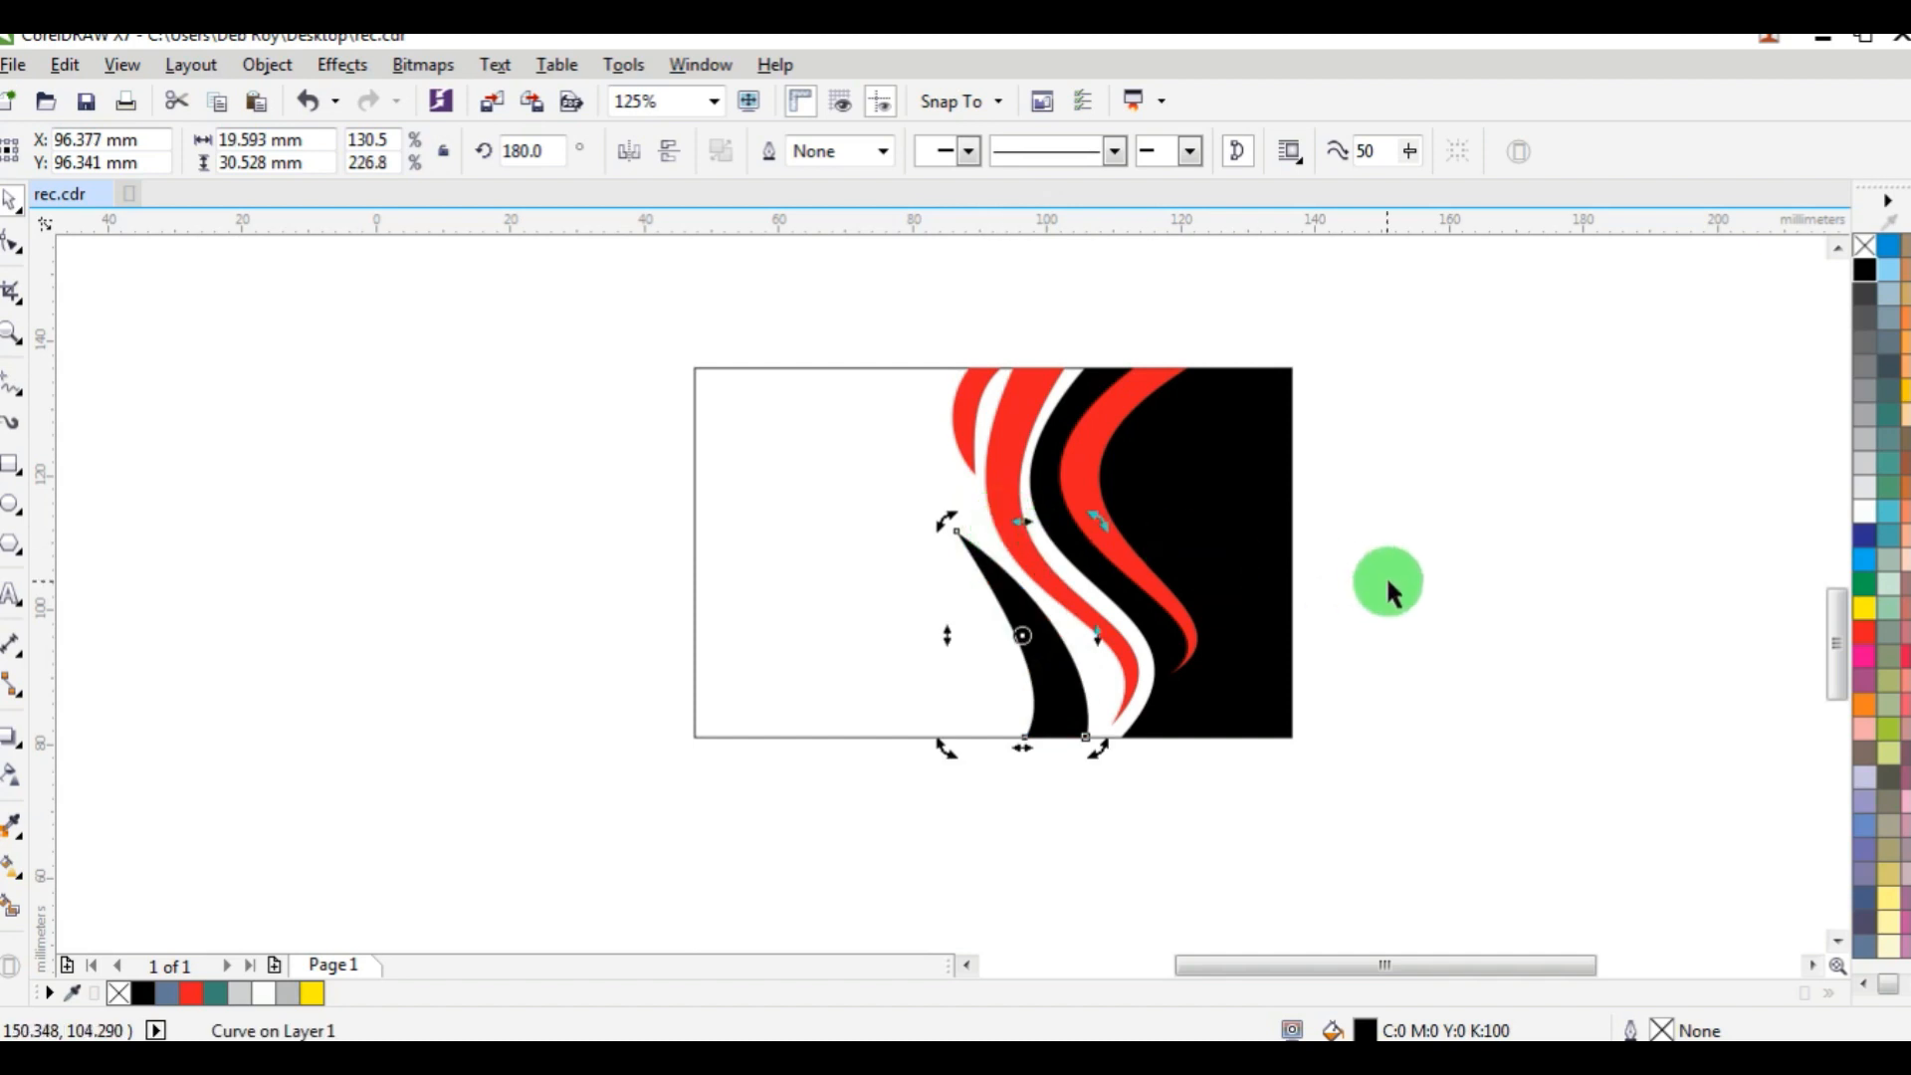
left_click(1389, 592)
Bow both long sides of the black shape towards the outer red band, thinning it into a curved blade.
left_click(1058, 648)
scroll(1079, 661, "up", 2)
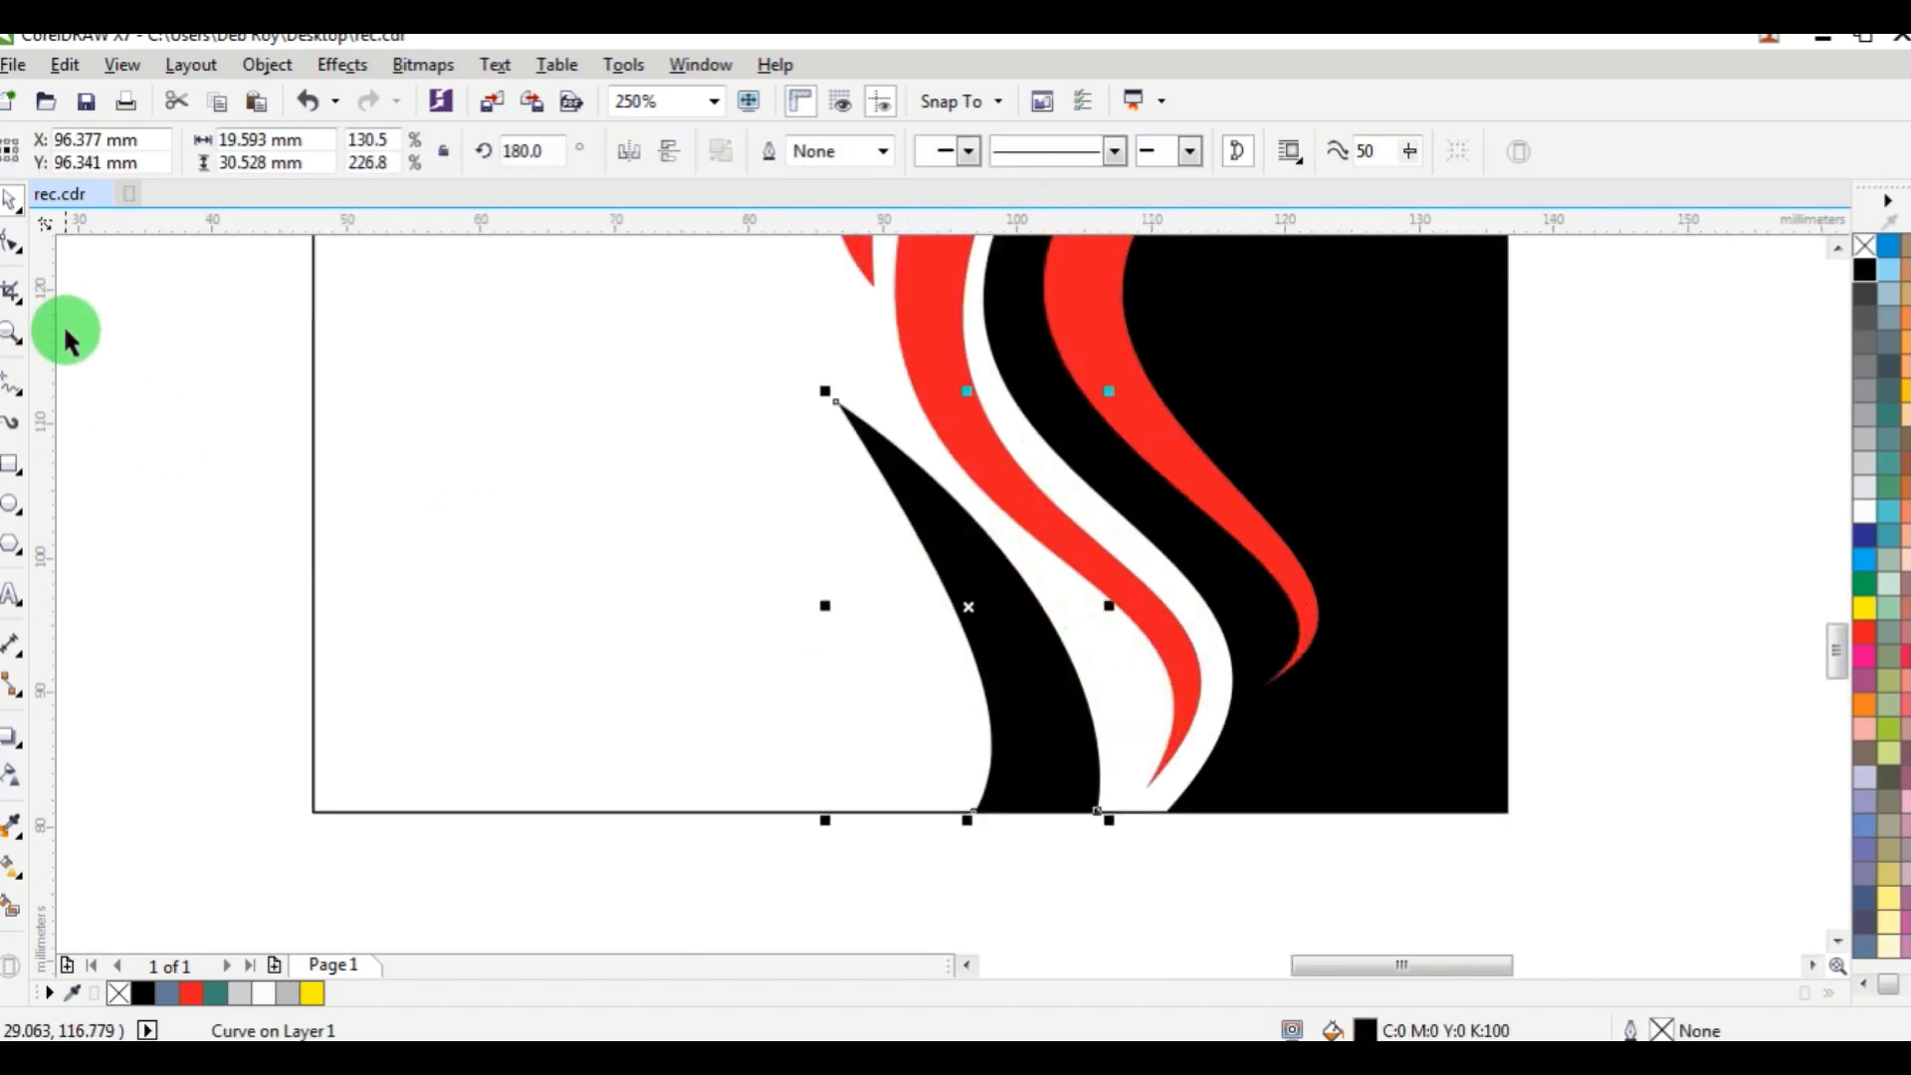
left_click(14, 245)
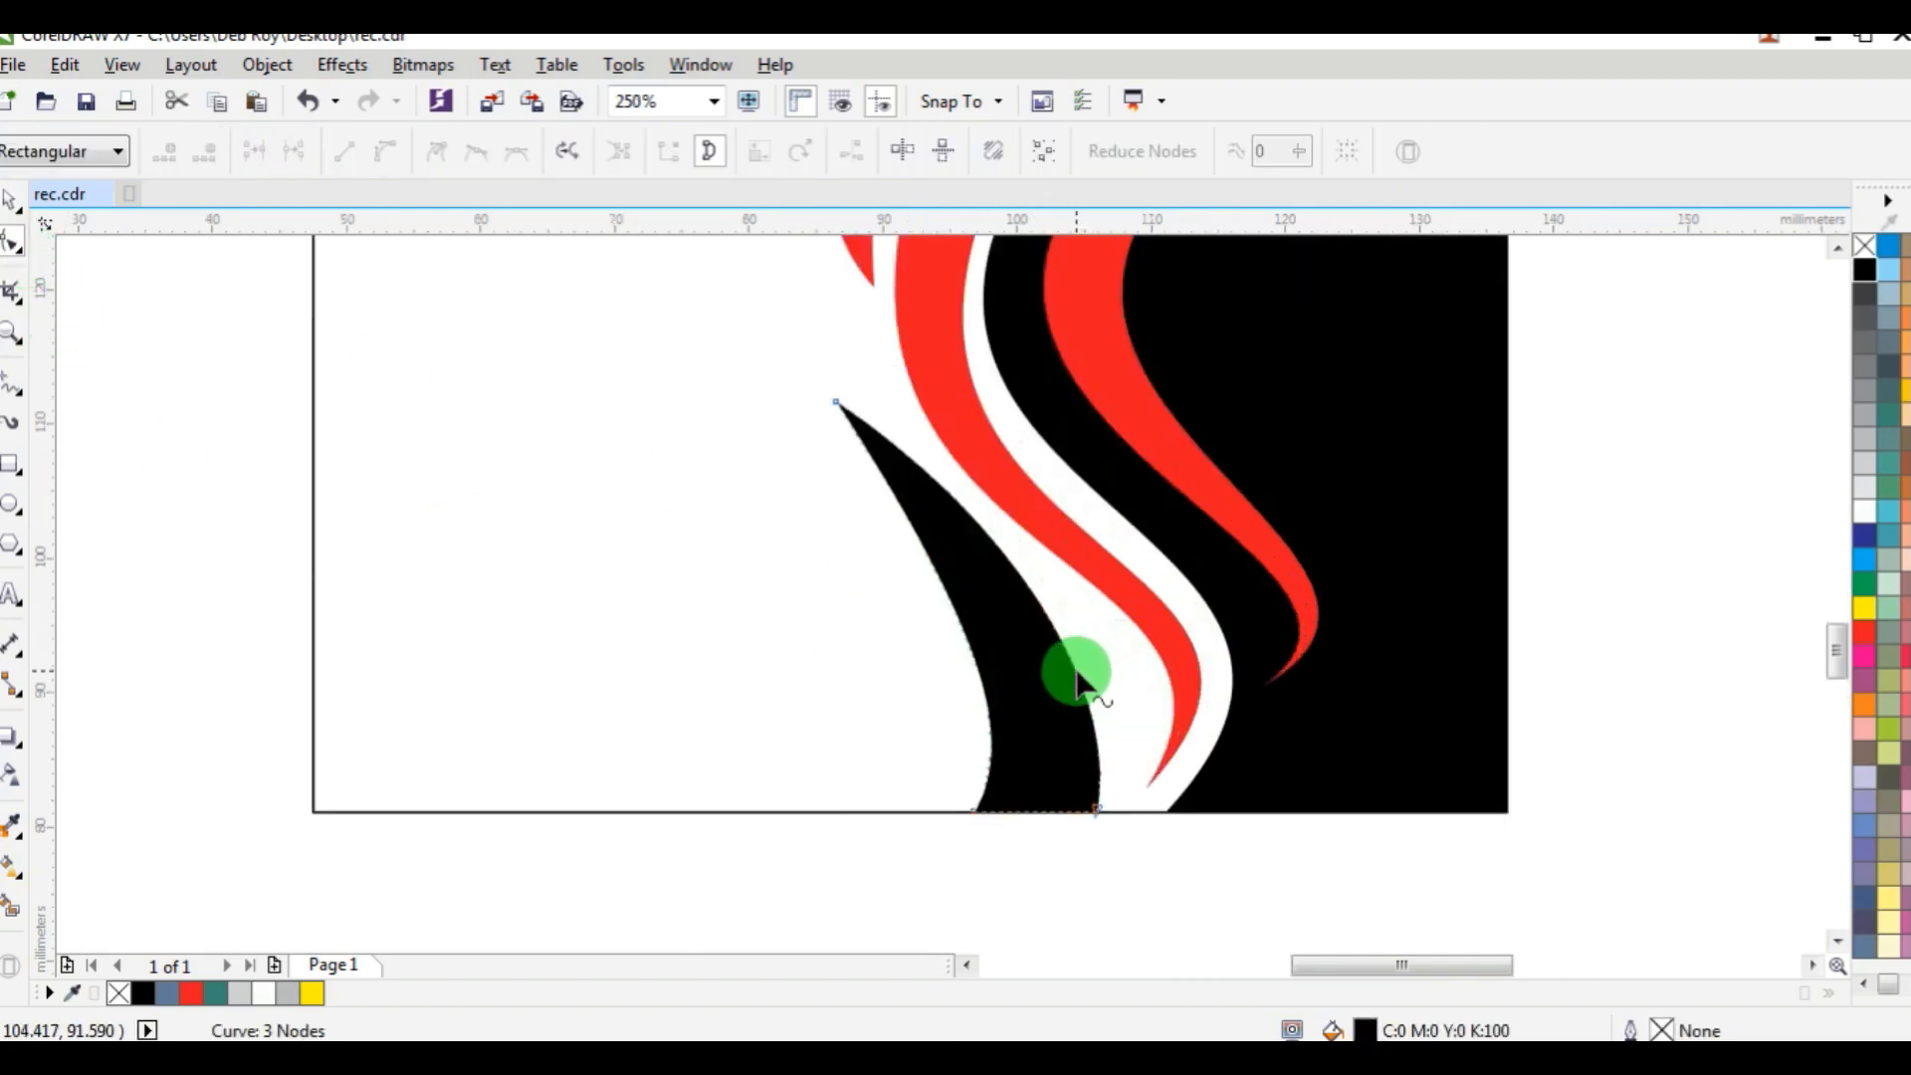
left_click_drag(1078, 681, 1090, 657)
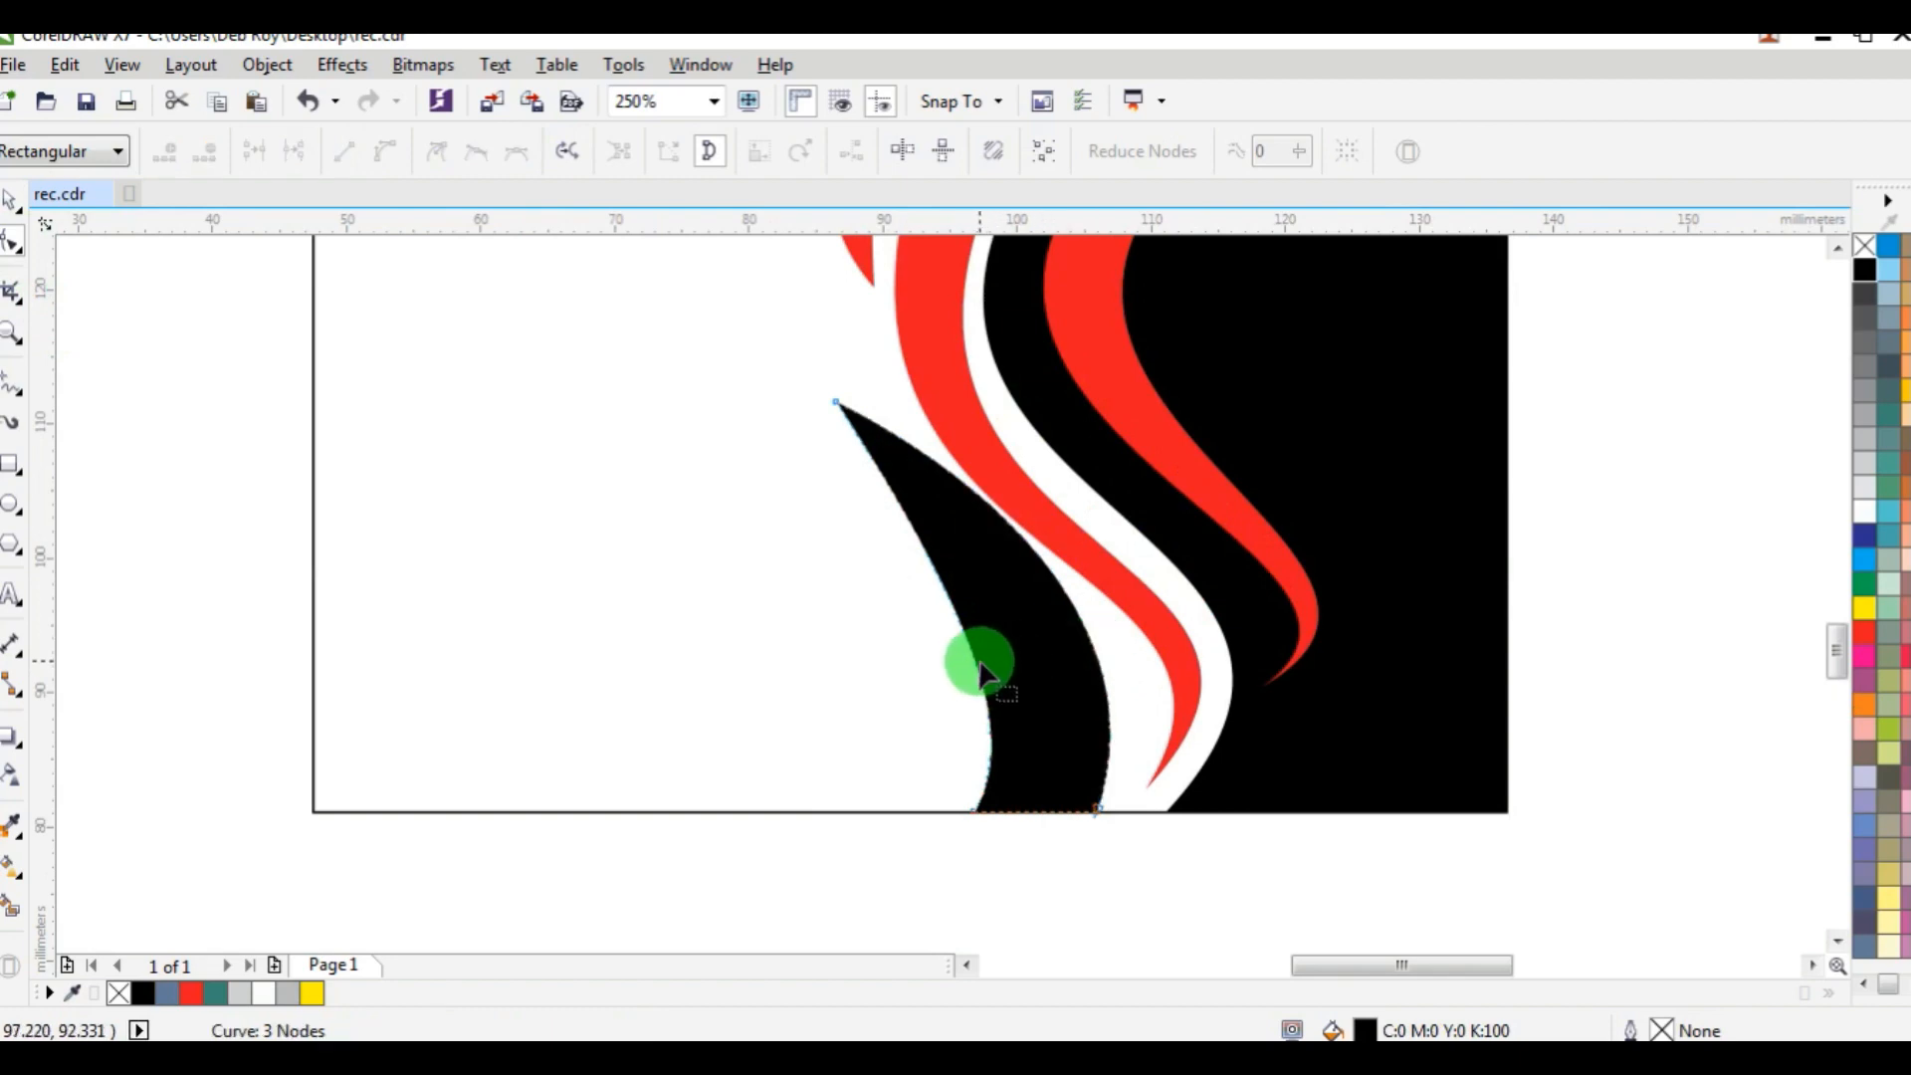
scroll(1011, 662, "up", 2)
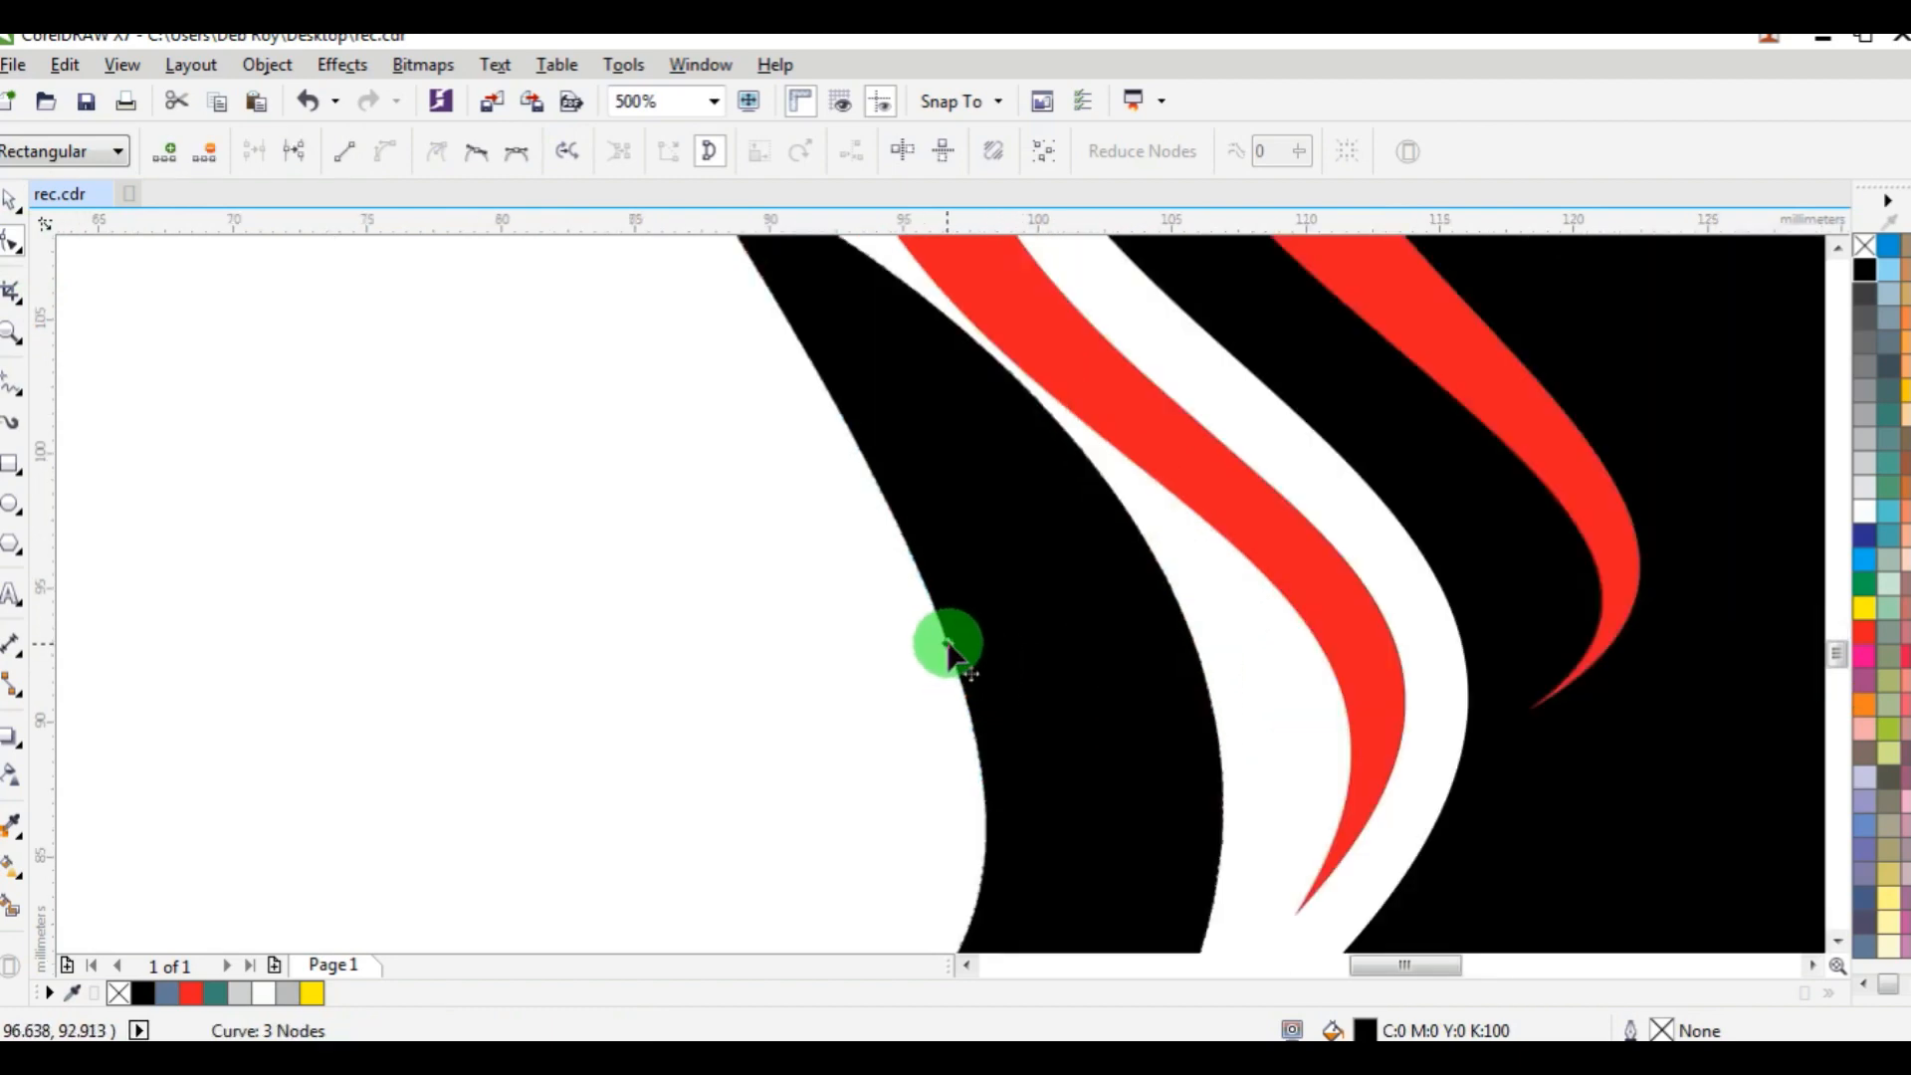
left_click_drag(948, 652, 1036, 627)
scroll(1028, 707, "down", 2)
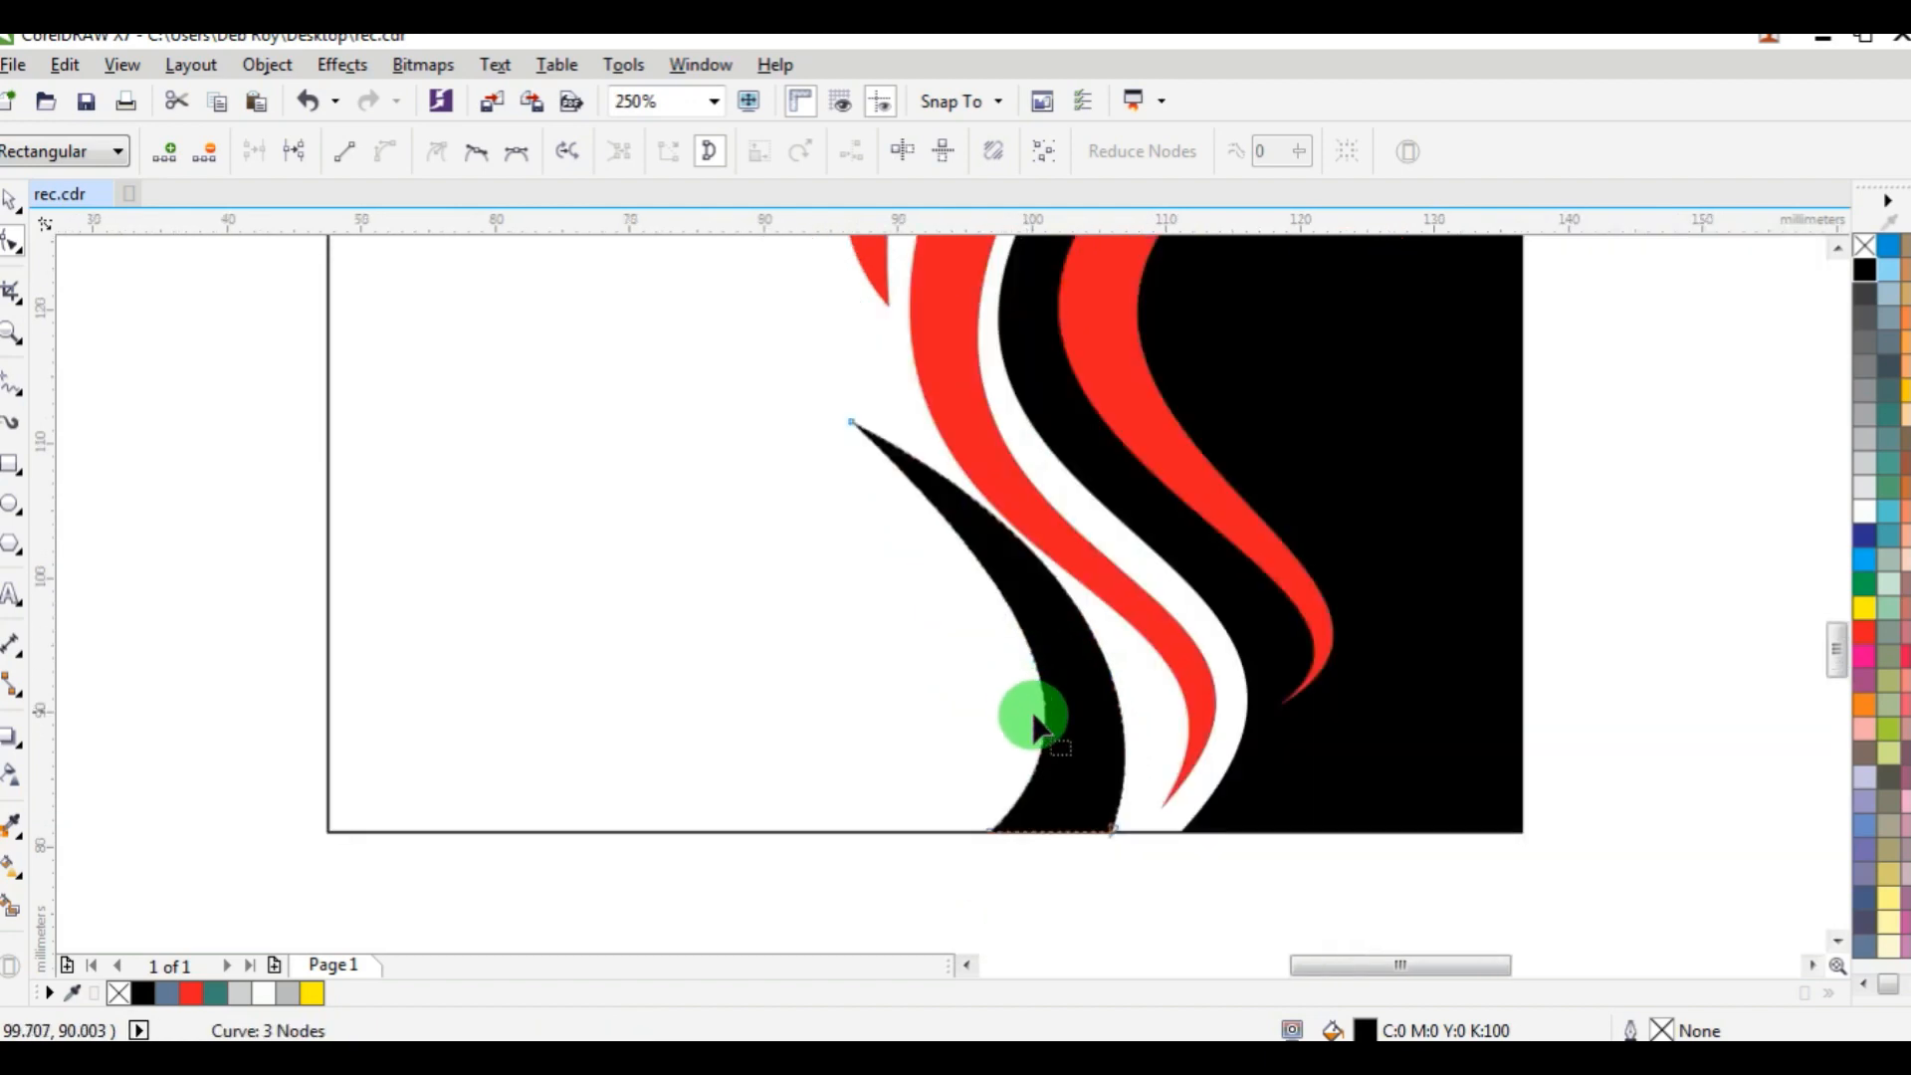
Move the black shape's upper tip to the red crescent's lower tip and adjust its handles so both sides follow an S-curve.
left_click_drag(853, 422, 794, 379)
left_click_drag(972, 480, 1009, 383)
left_click_drag(985, 559, 818, 582)
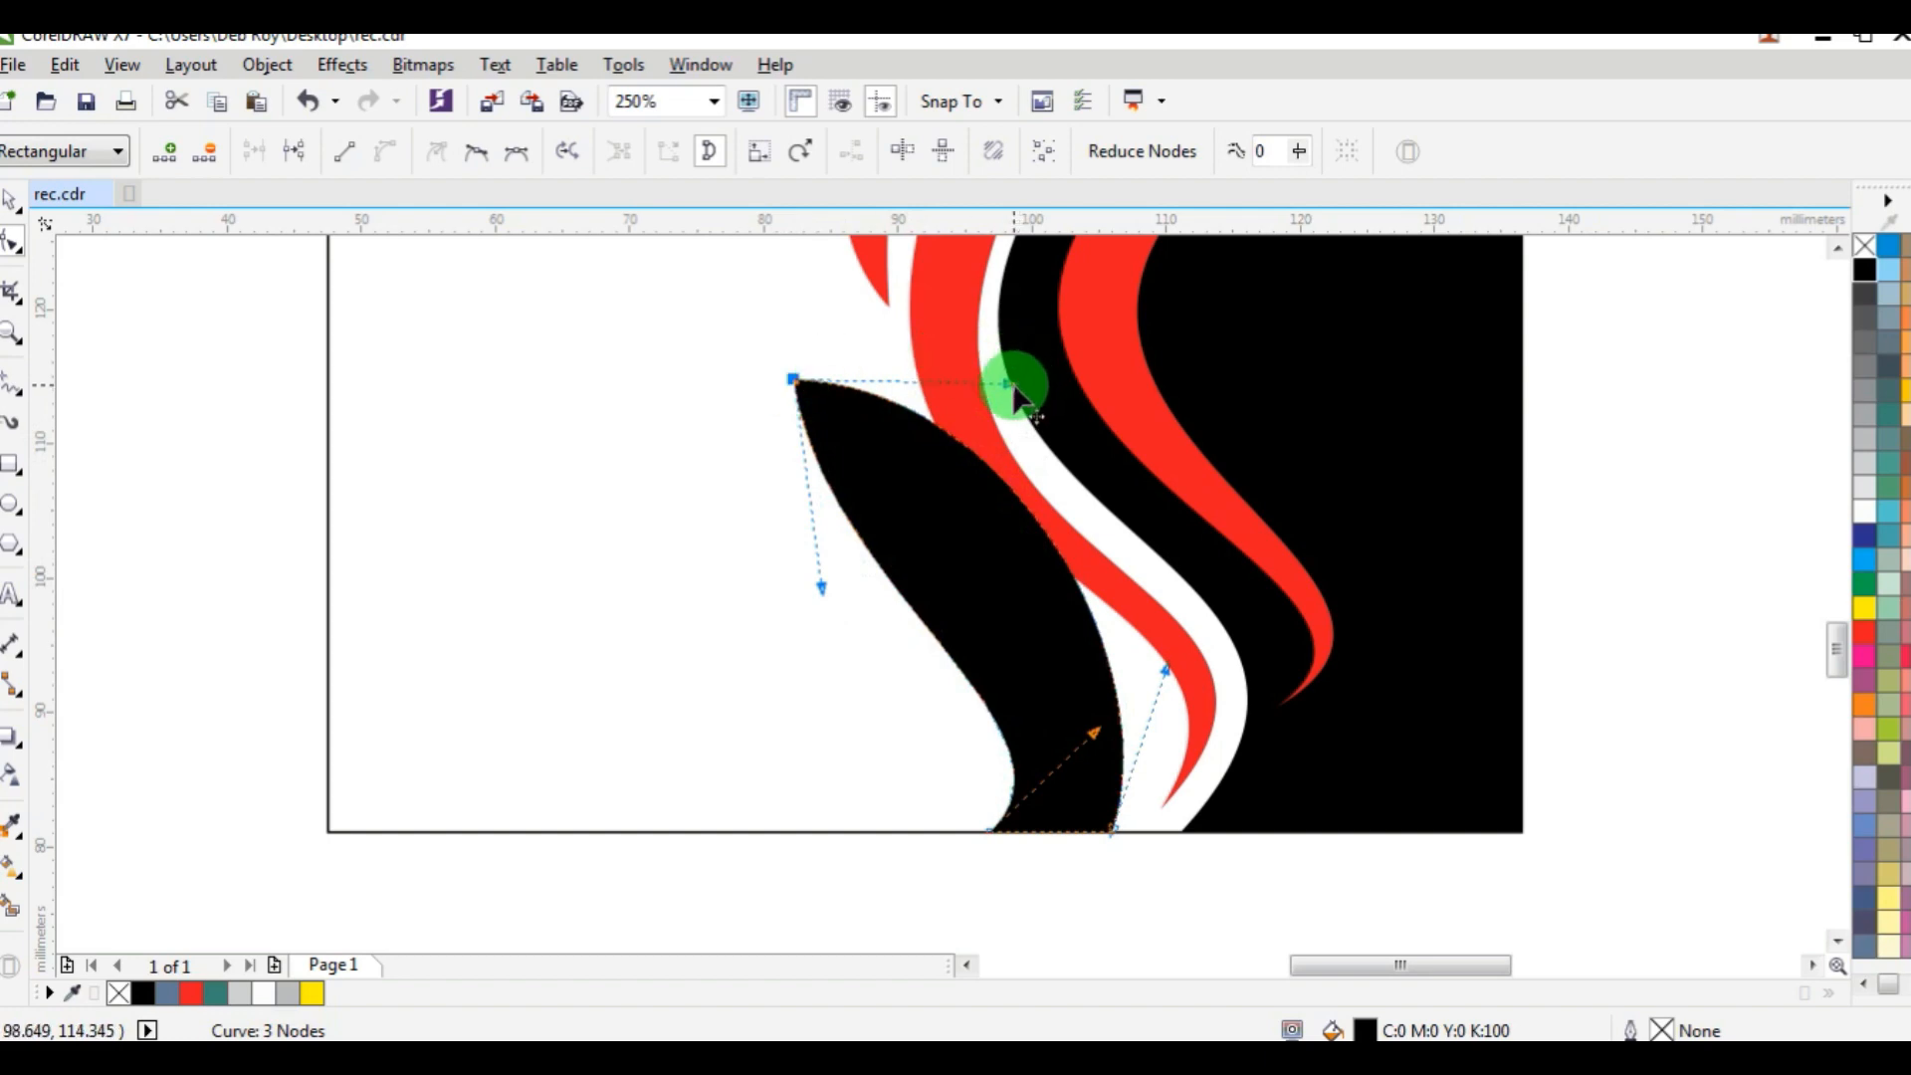
left_click_drag(1013, 388, 869, 474)
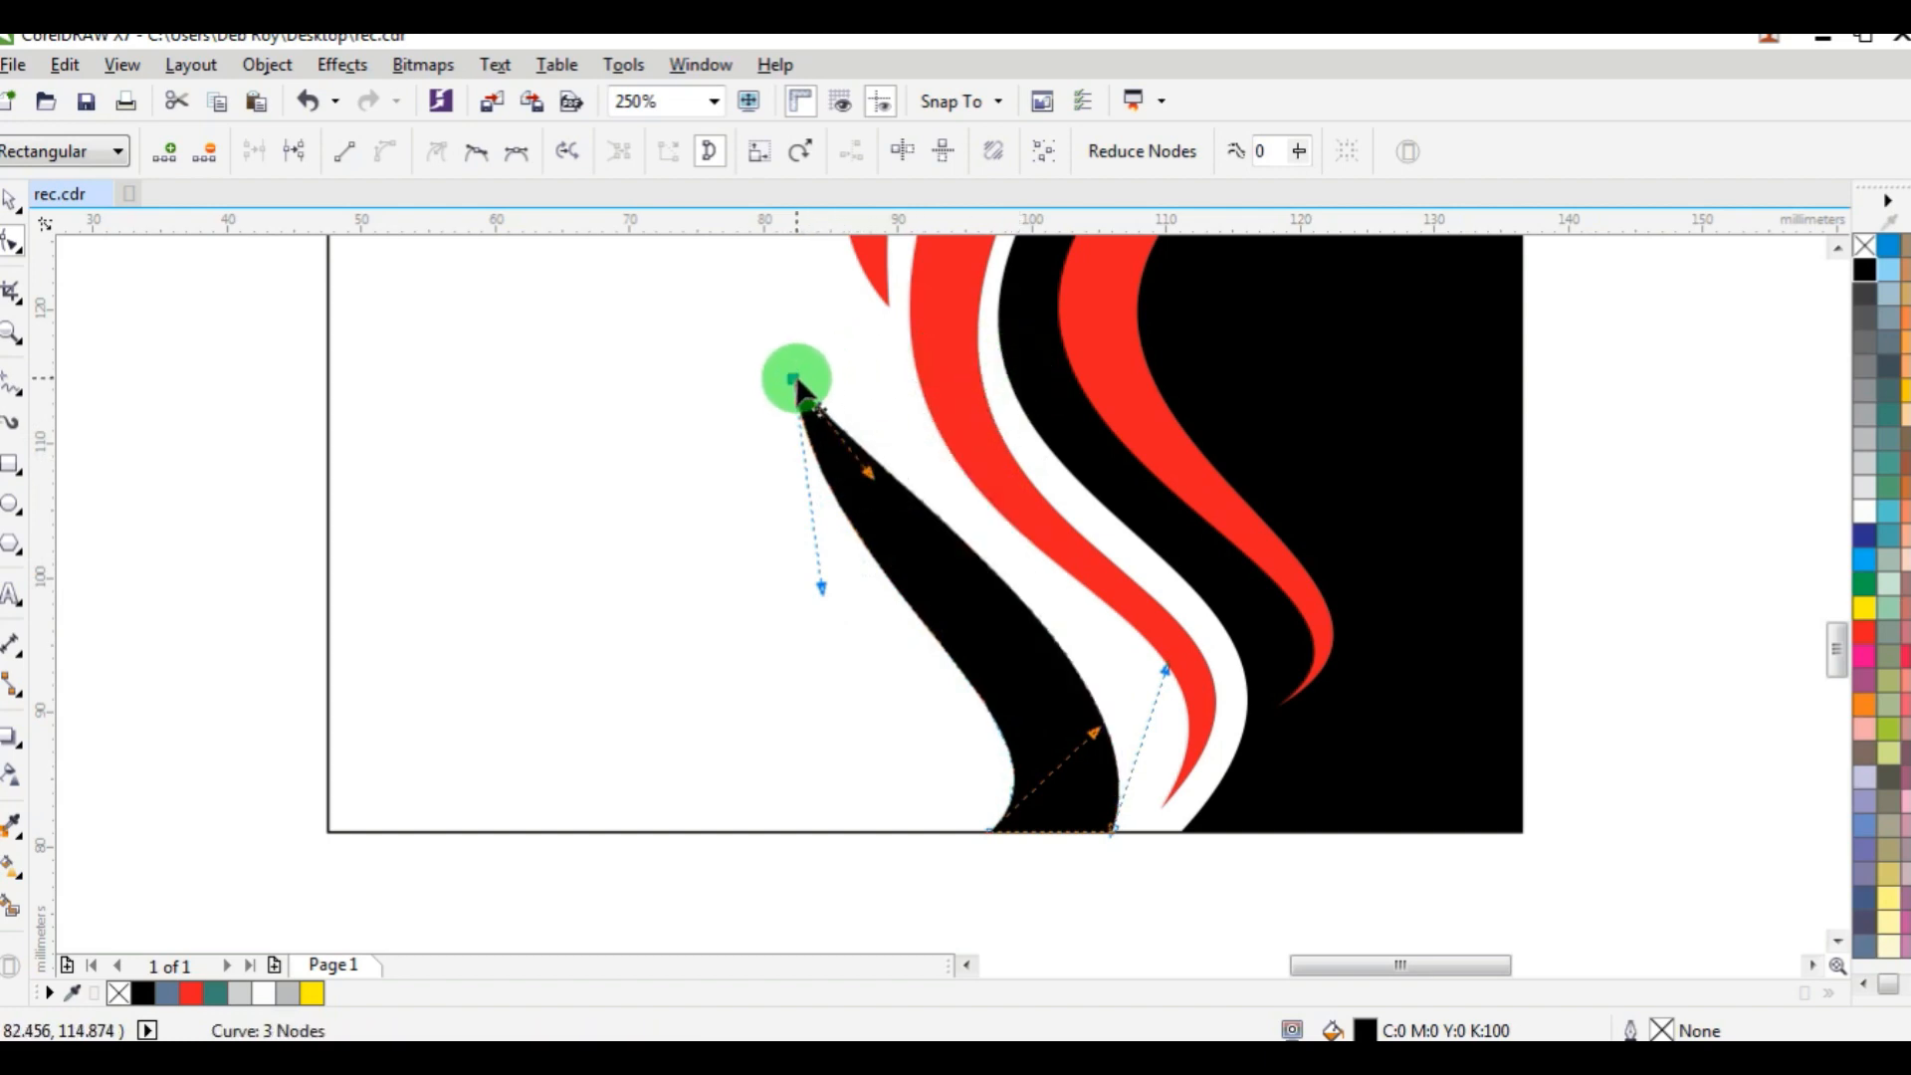
left_click_drag(796, 381, 848, 334)
left_click_drag(880, 538, 683, 536)
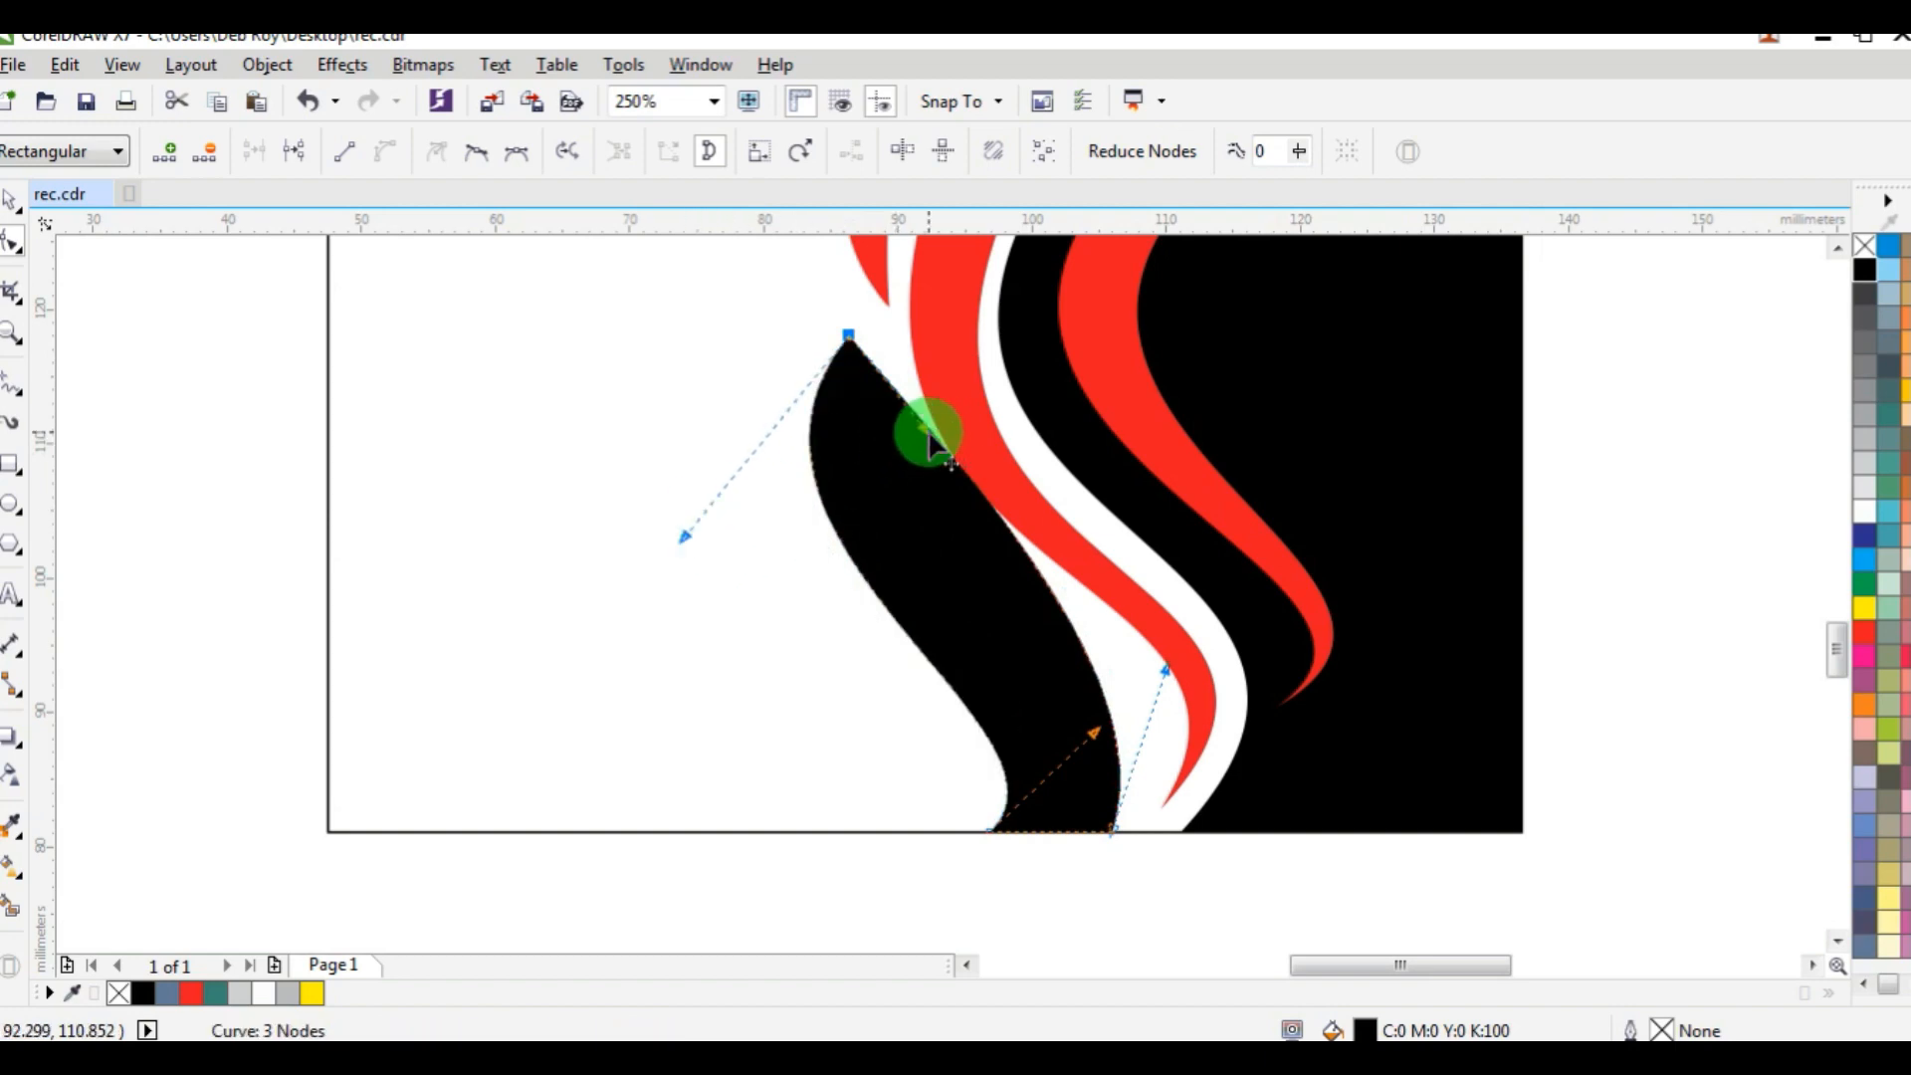
left_click_drag(929, 436, 778, 515)
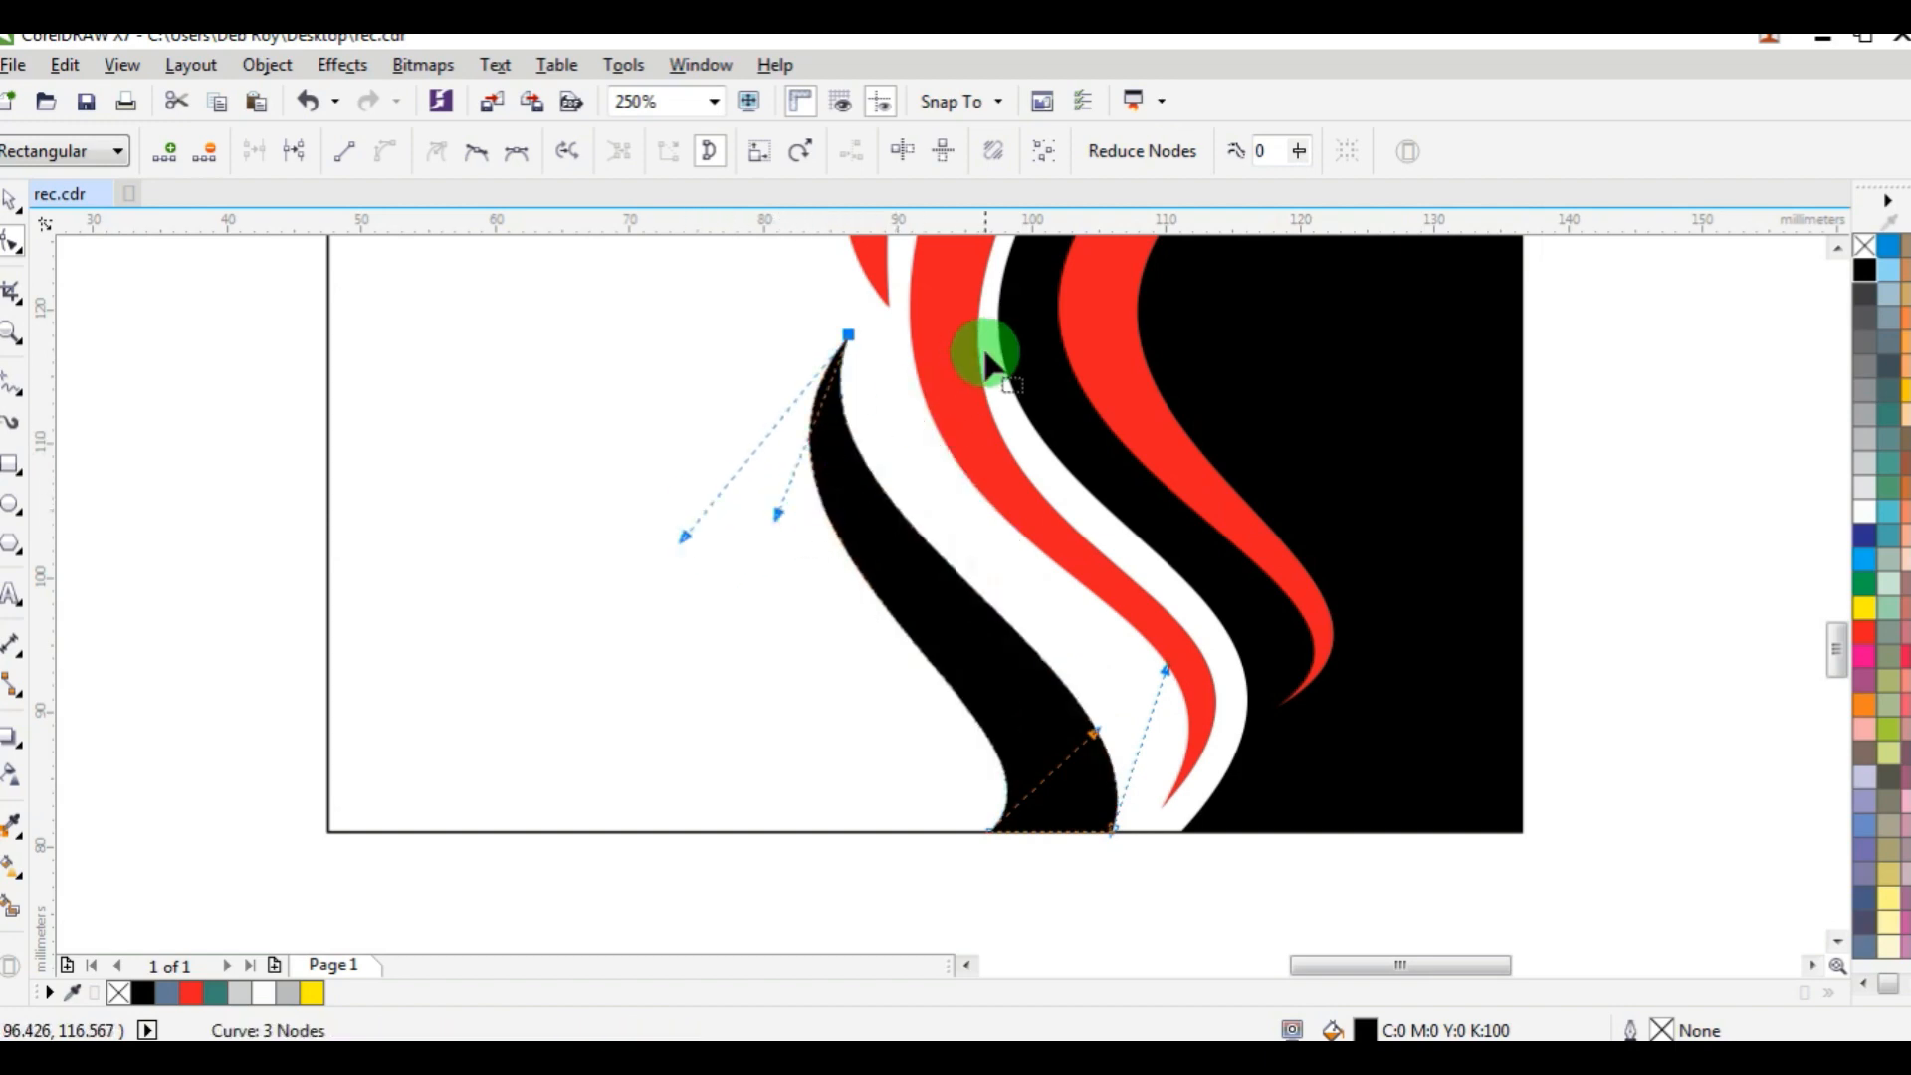
left_click_drag(880, 327, 887, 306)
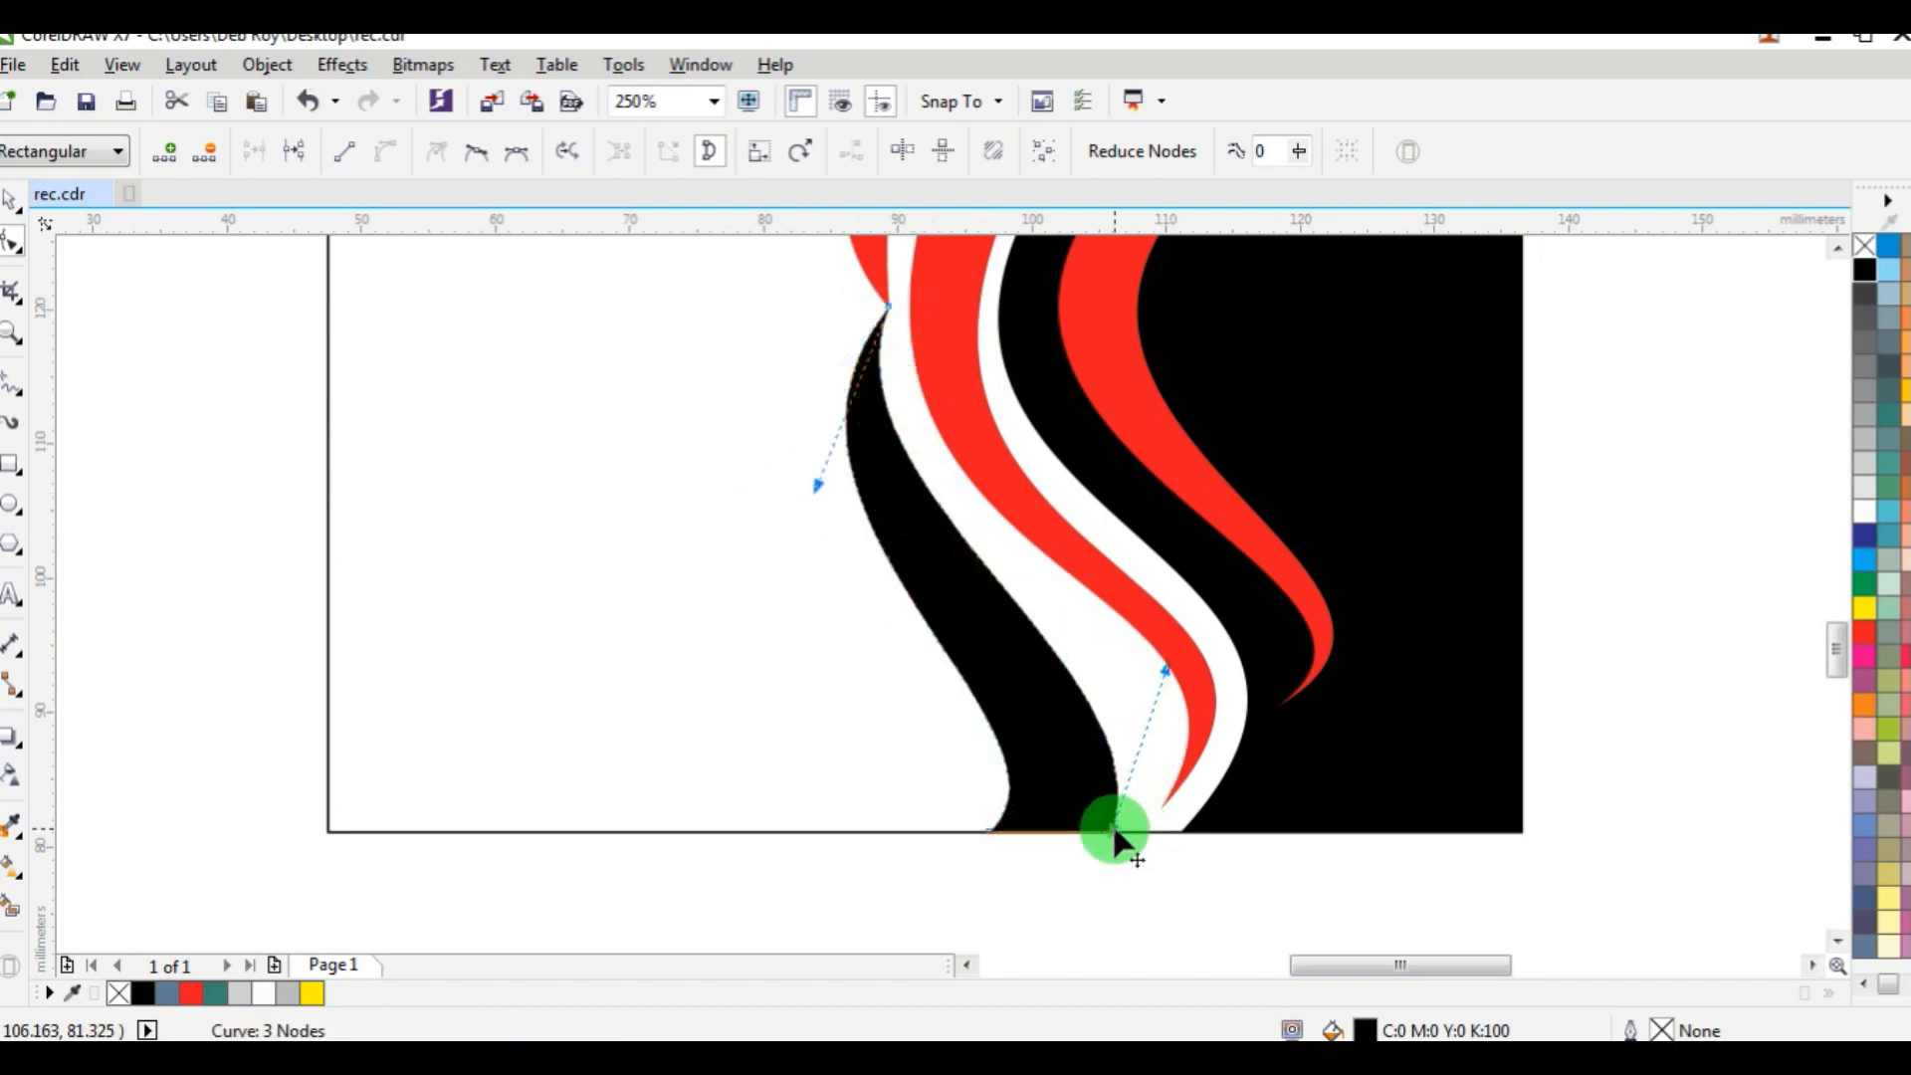
Move the black shape's bottom-right node about 2.2 mm right along the card edge and extend its handle to follow the red band.
left_click_drag(1115, 836, 1215, 704)
key("ctrl+z")
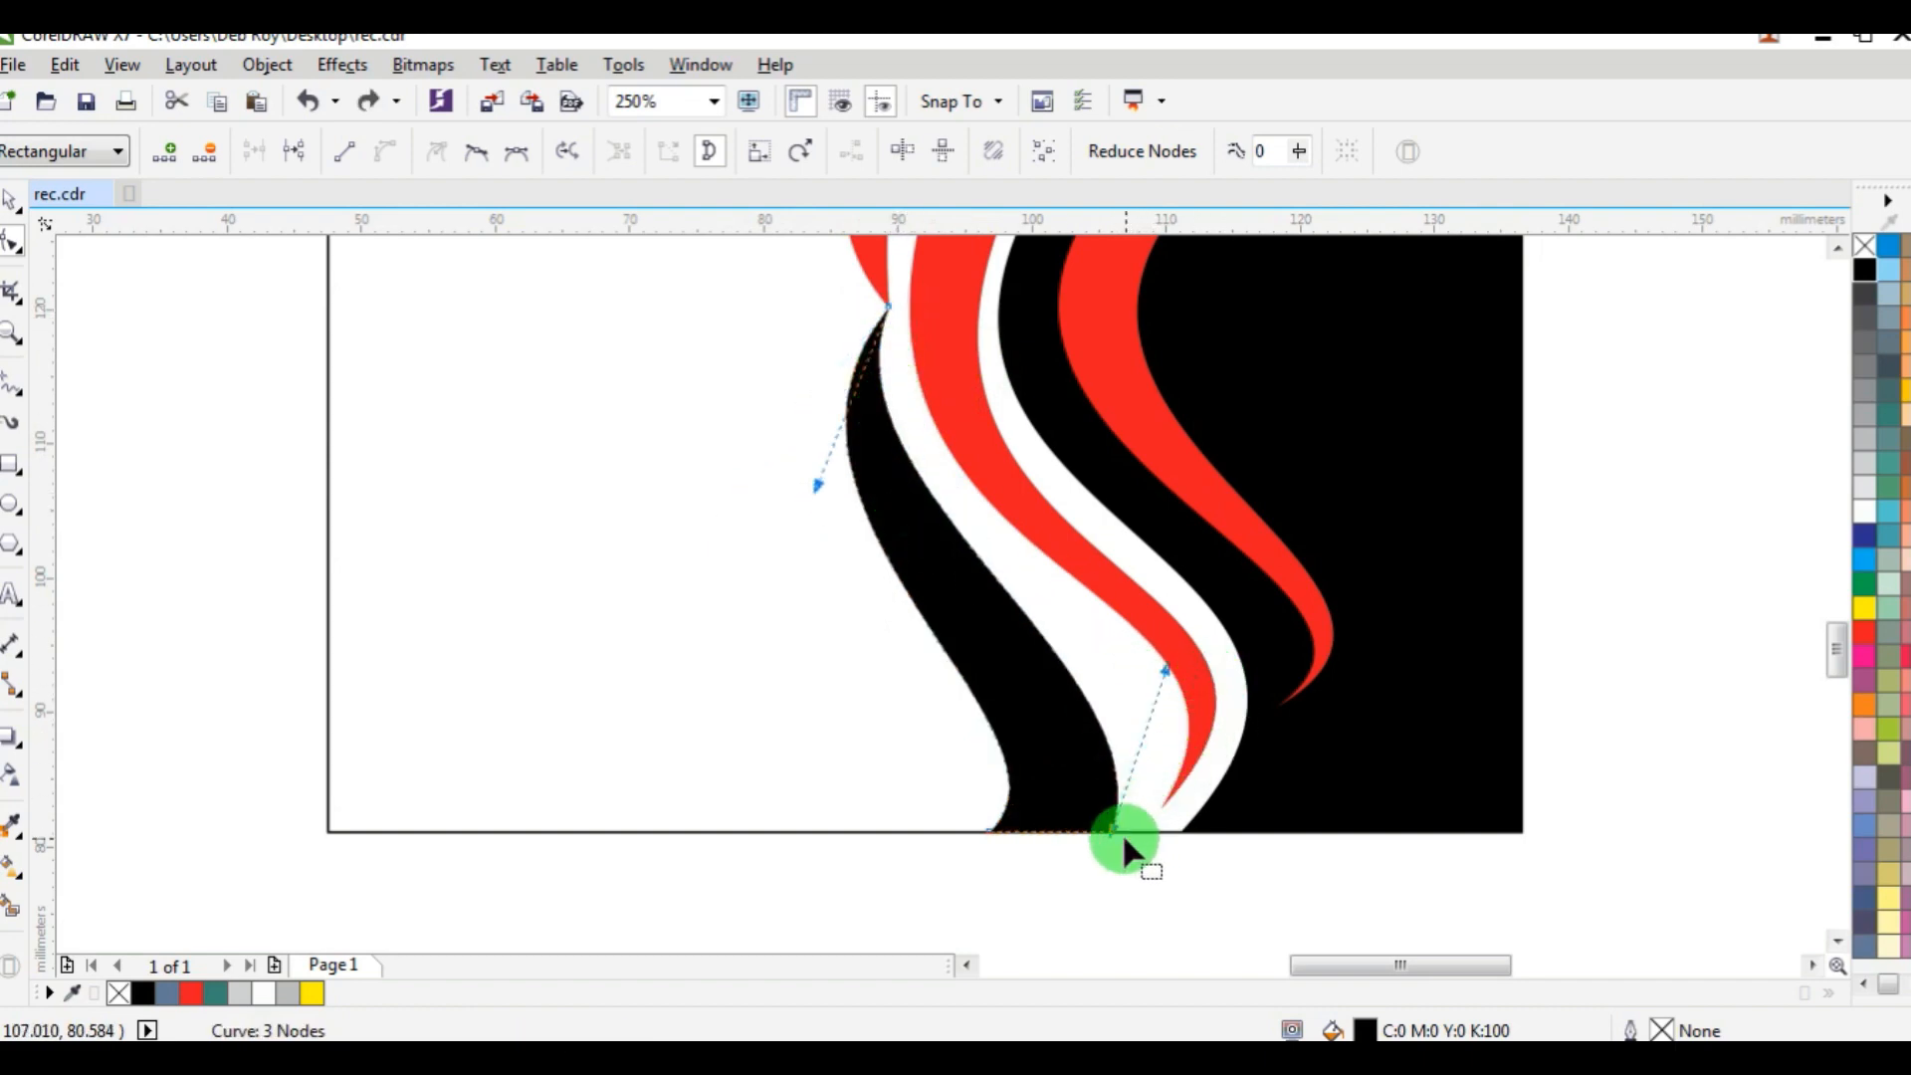
left_click_drag(1115, 837, 1143, 836)
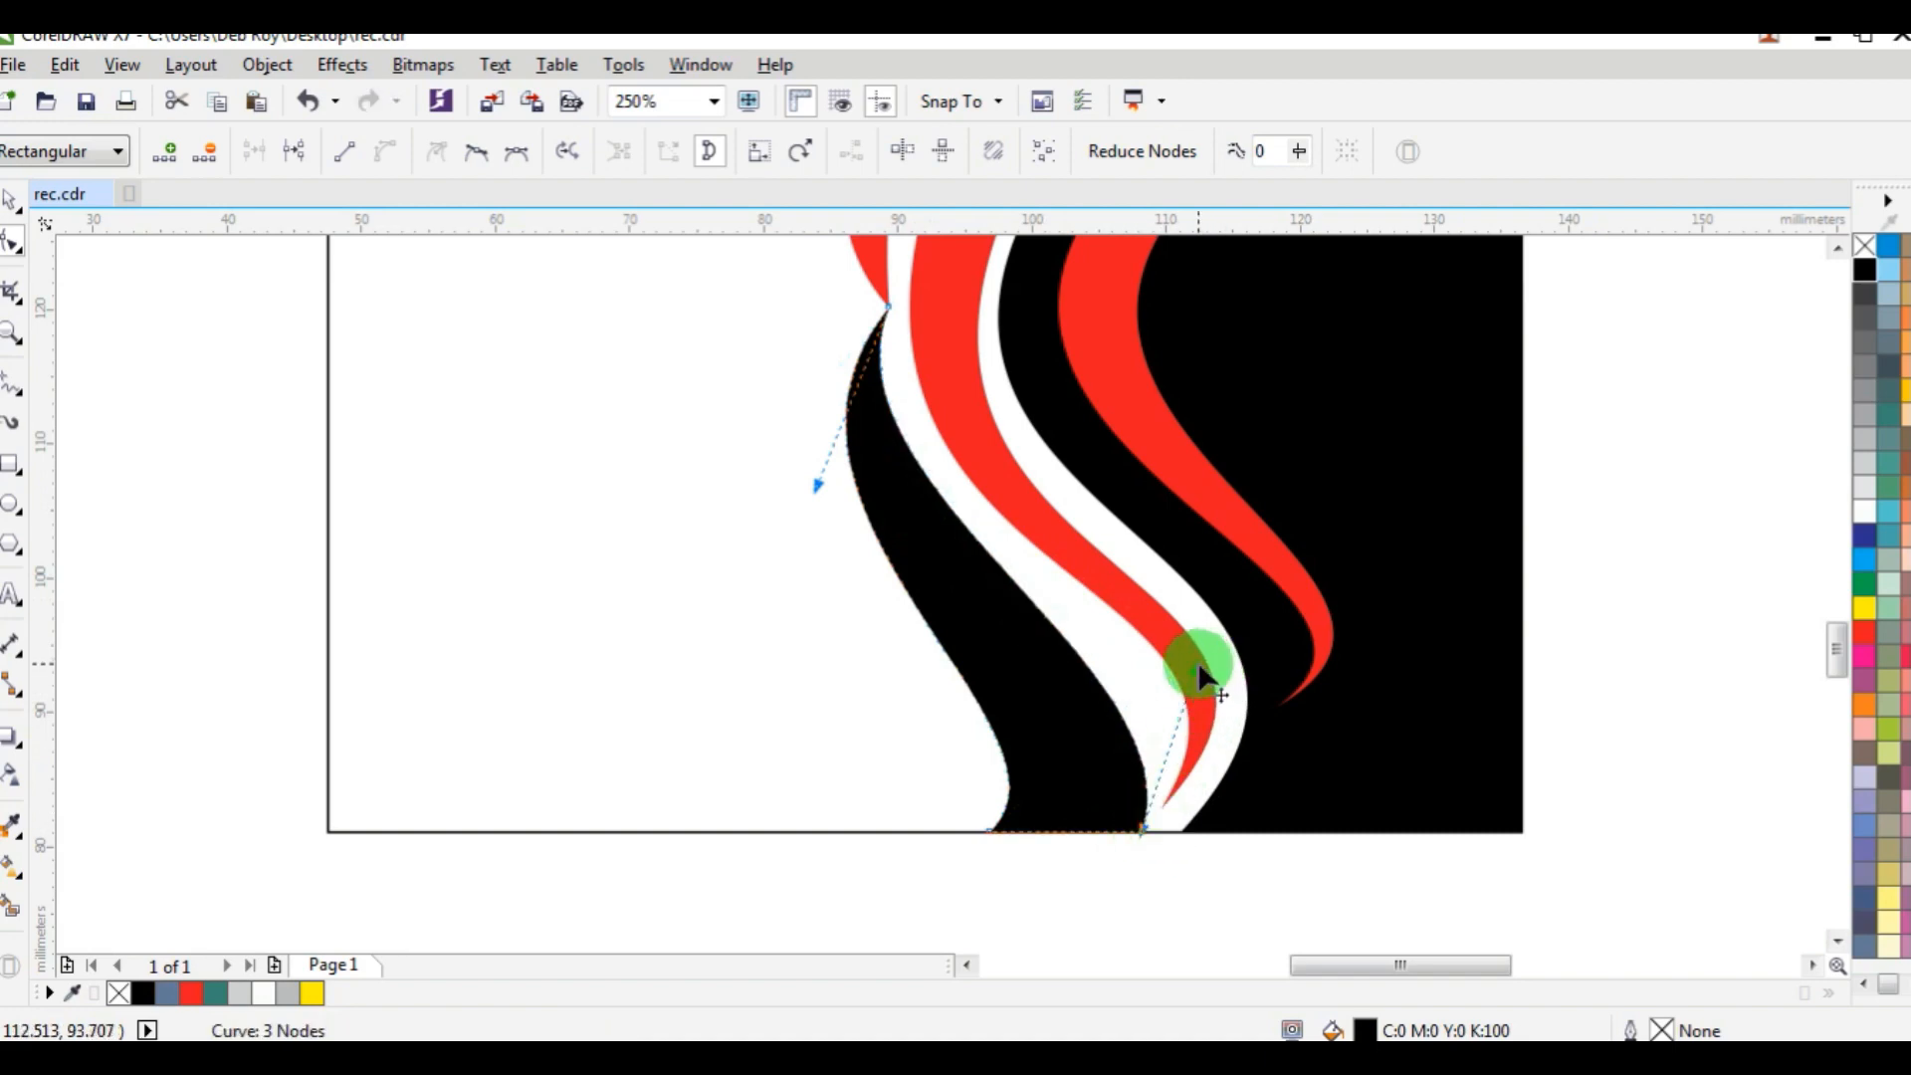
left_click_drag(1199, 664, 1240, 619)
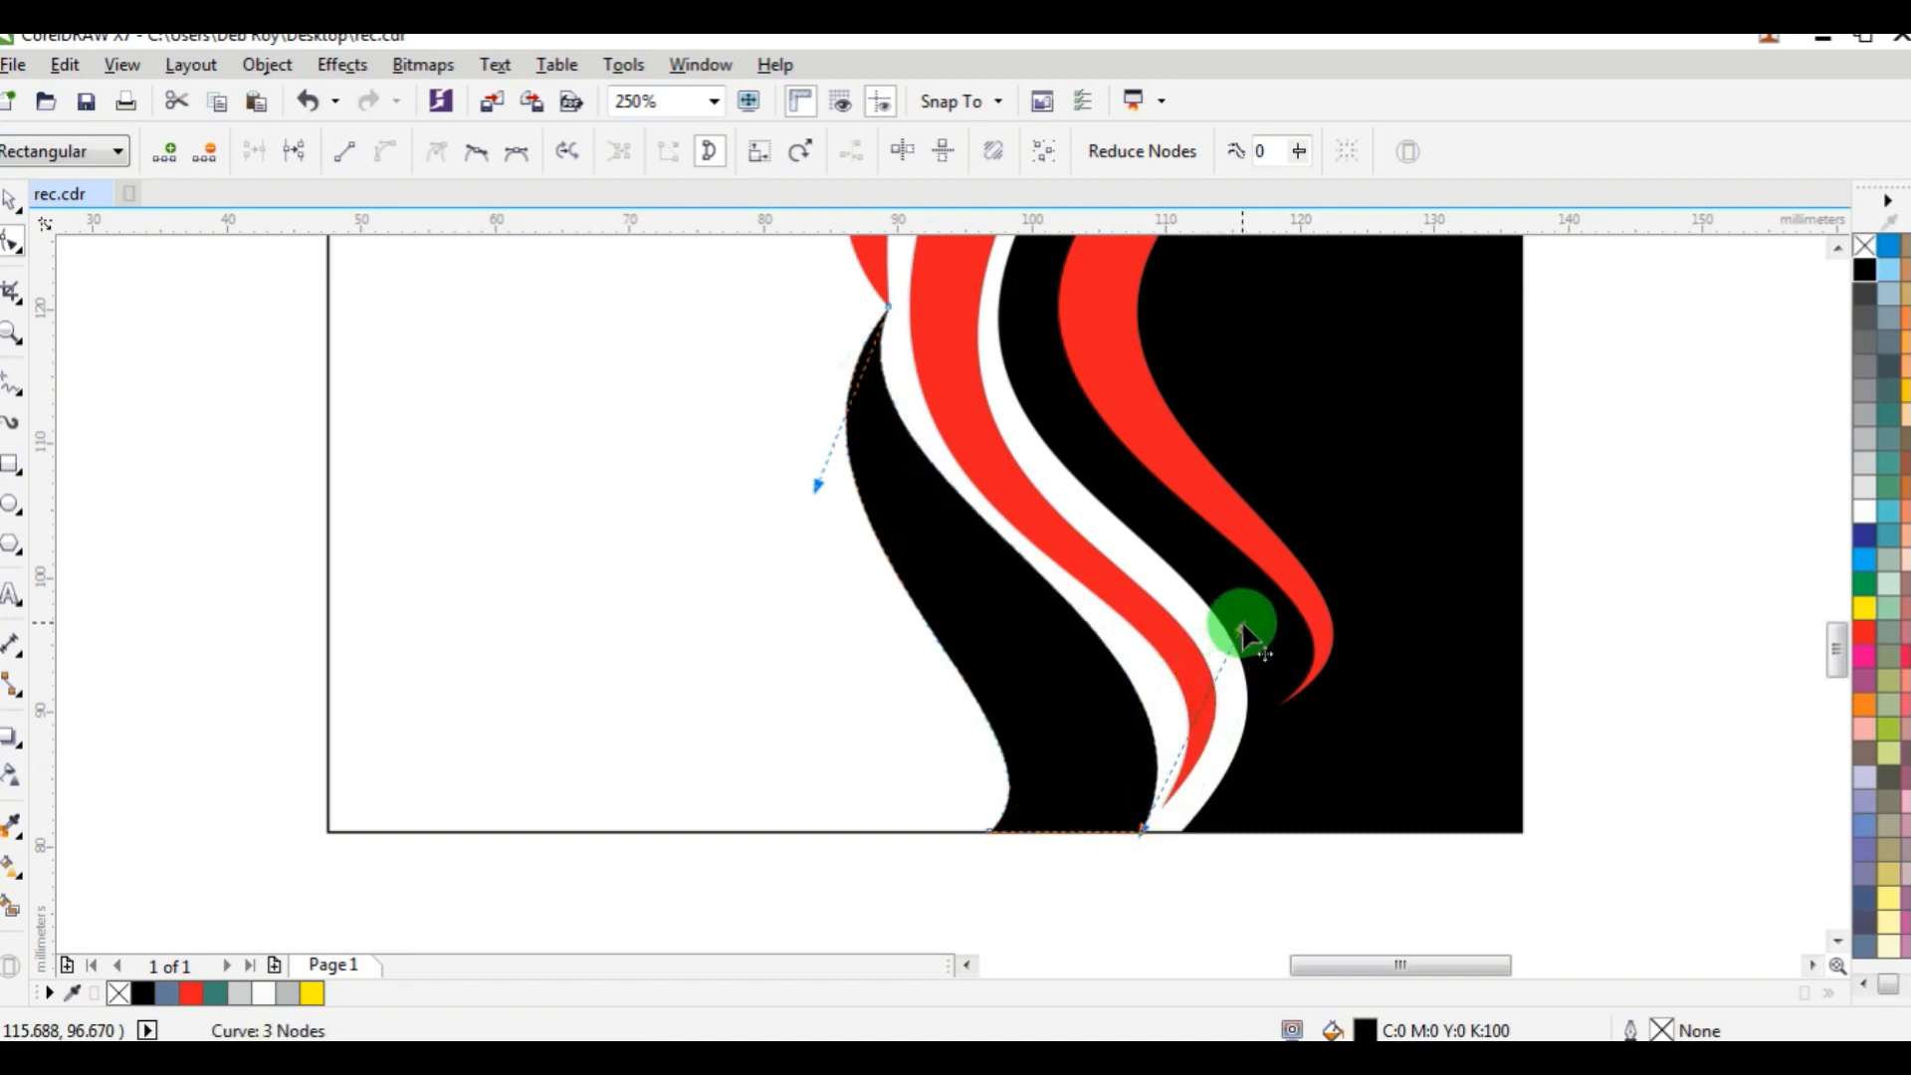
Extend the handle of the black shape's bottom-left node towards the black panel to slim the shape into an even band.
left_click(989, 832)
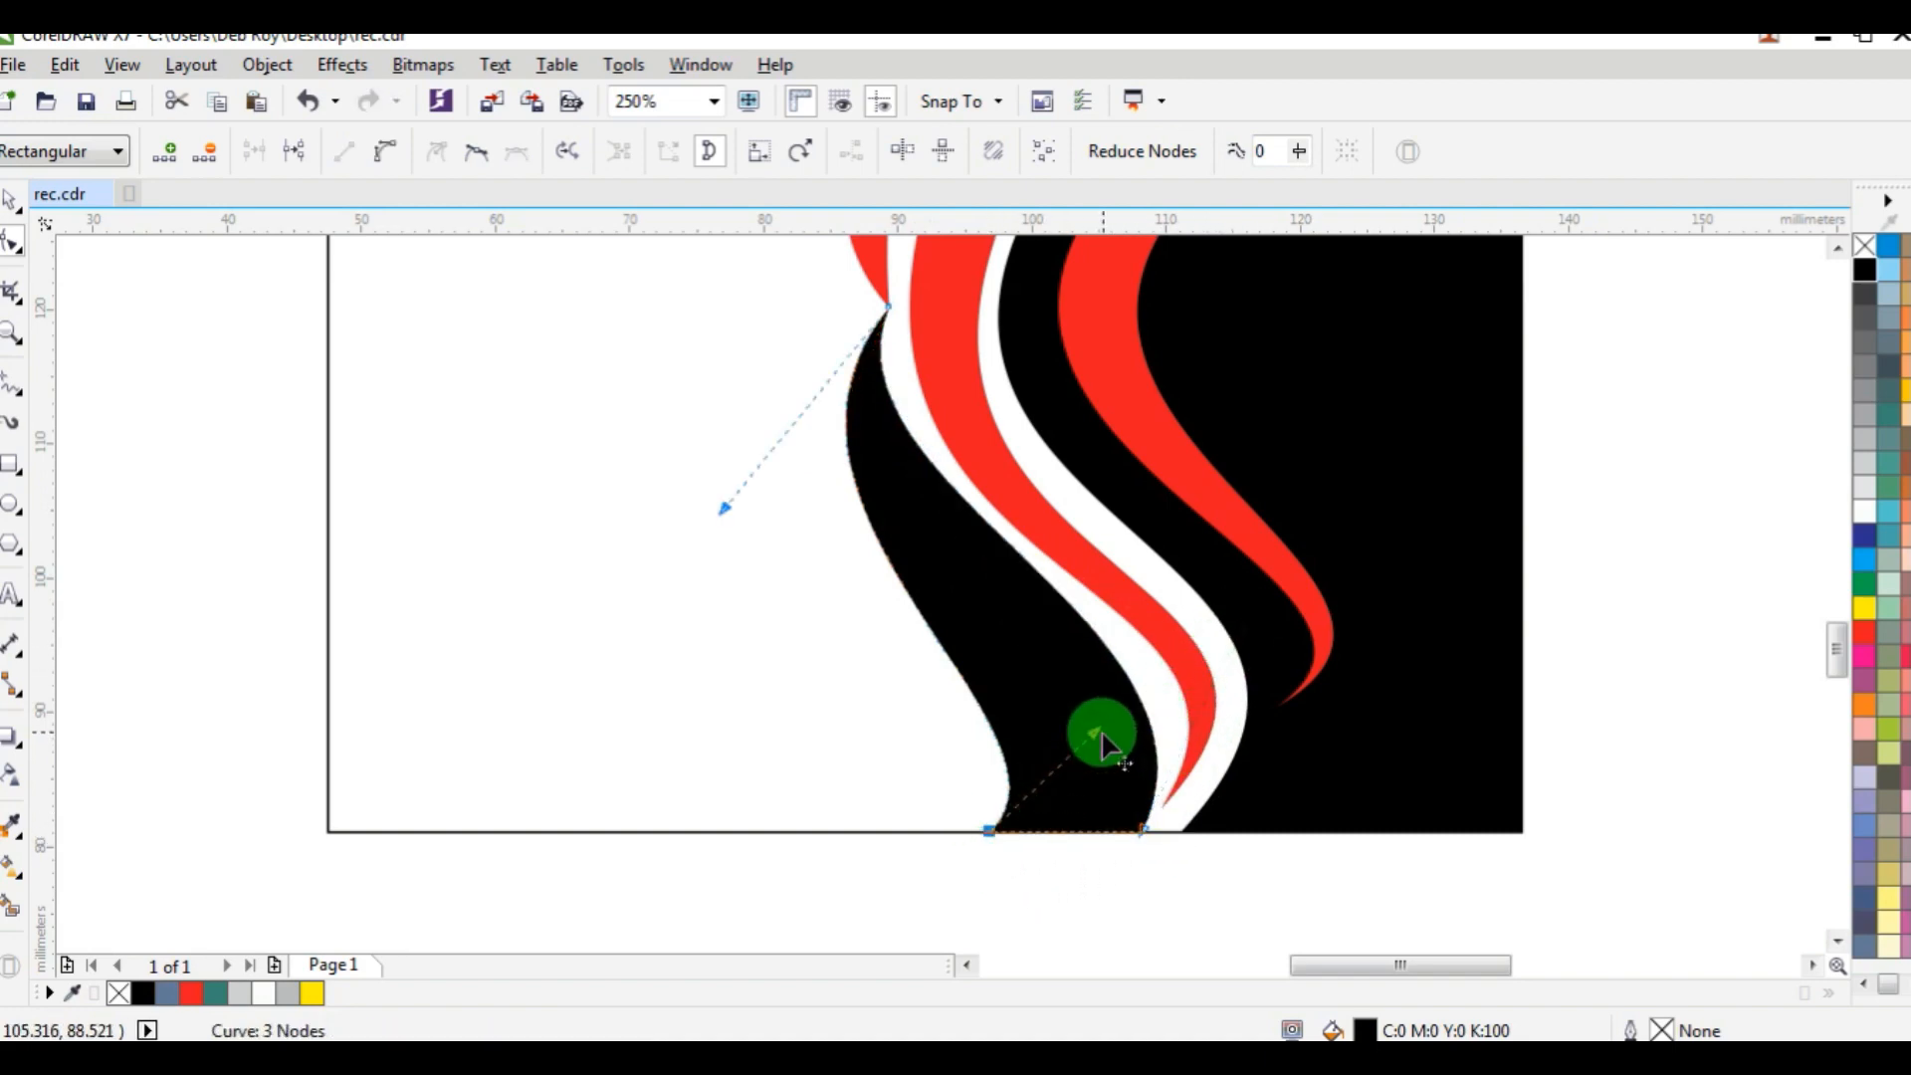
left_click_drag(1101, 731, 1302, 696)
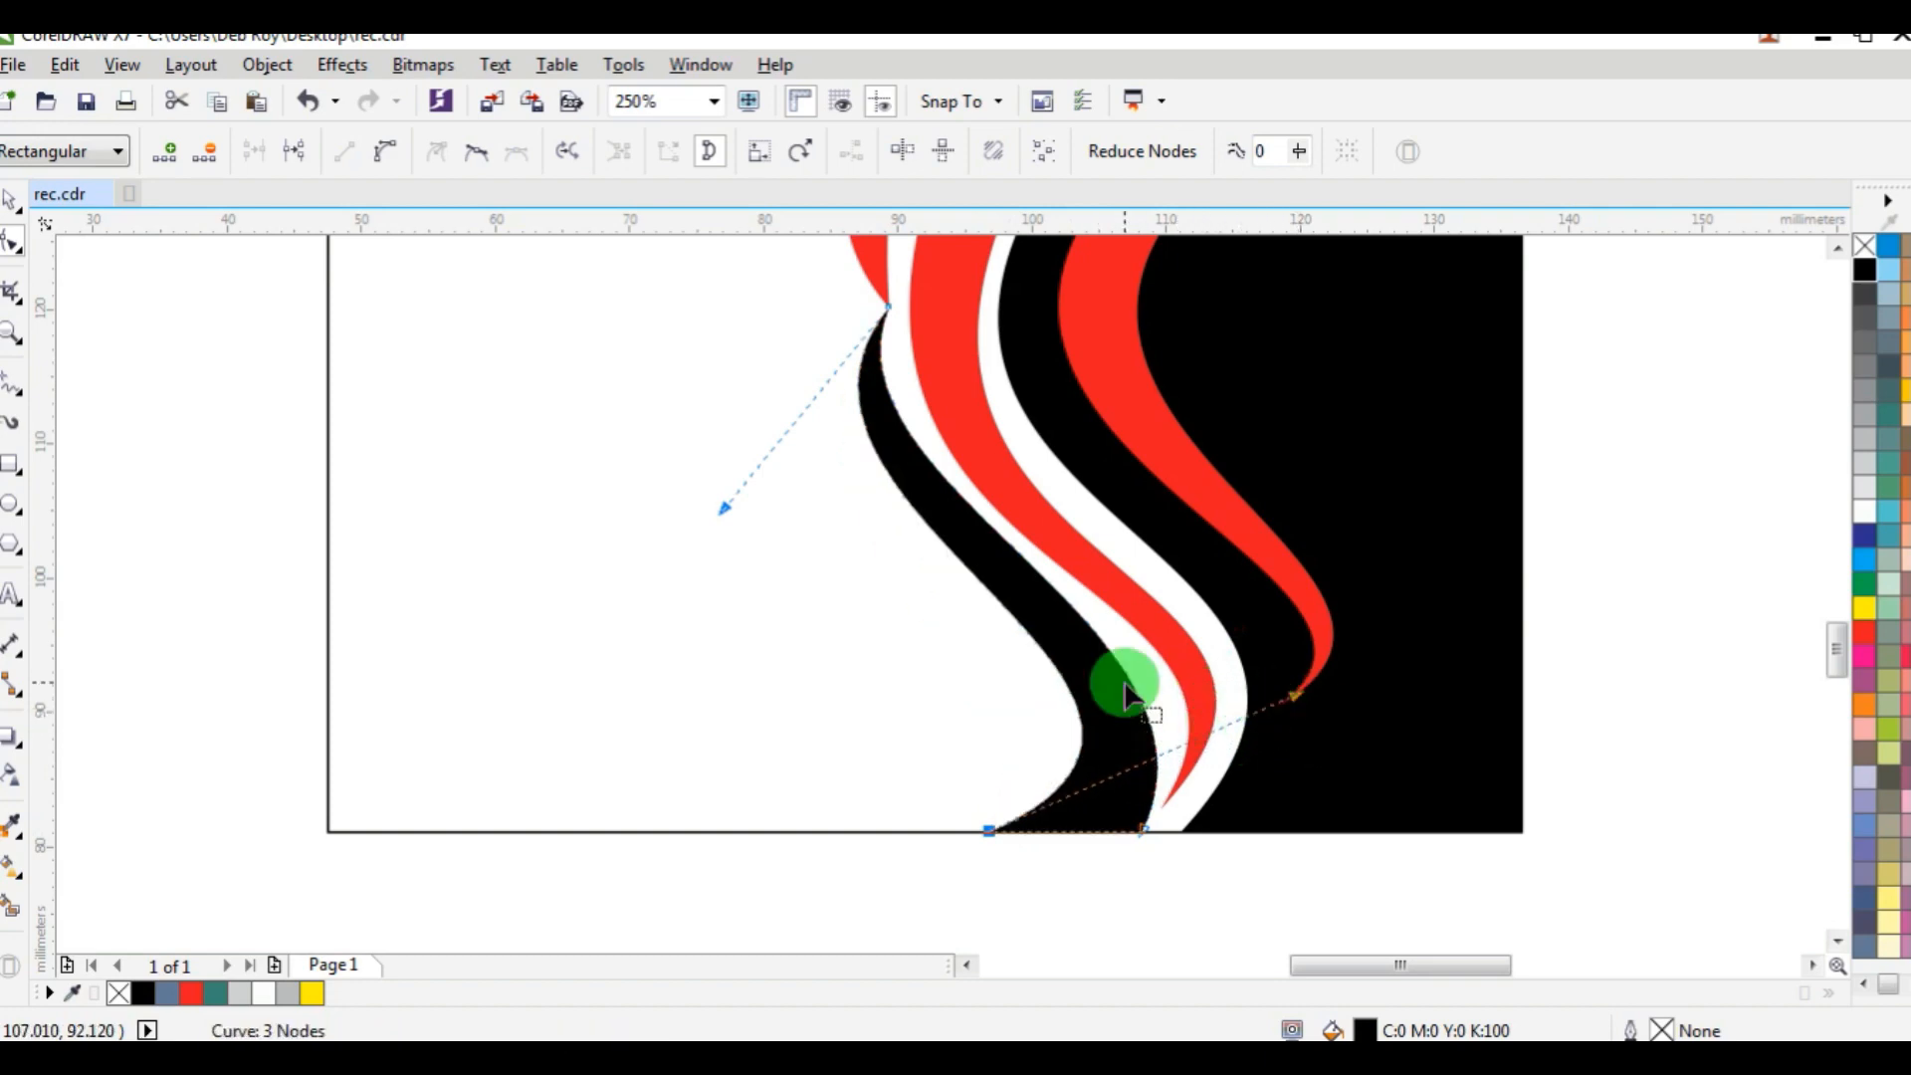
scroll(1125, 692, "down", 2)
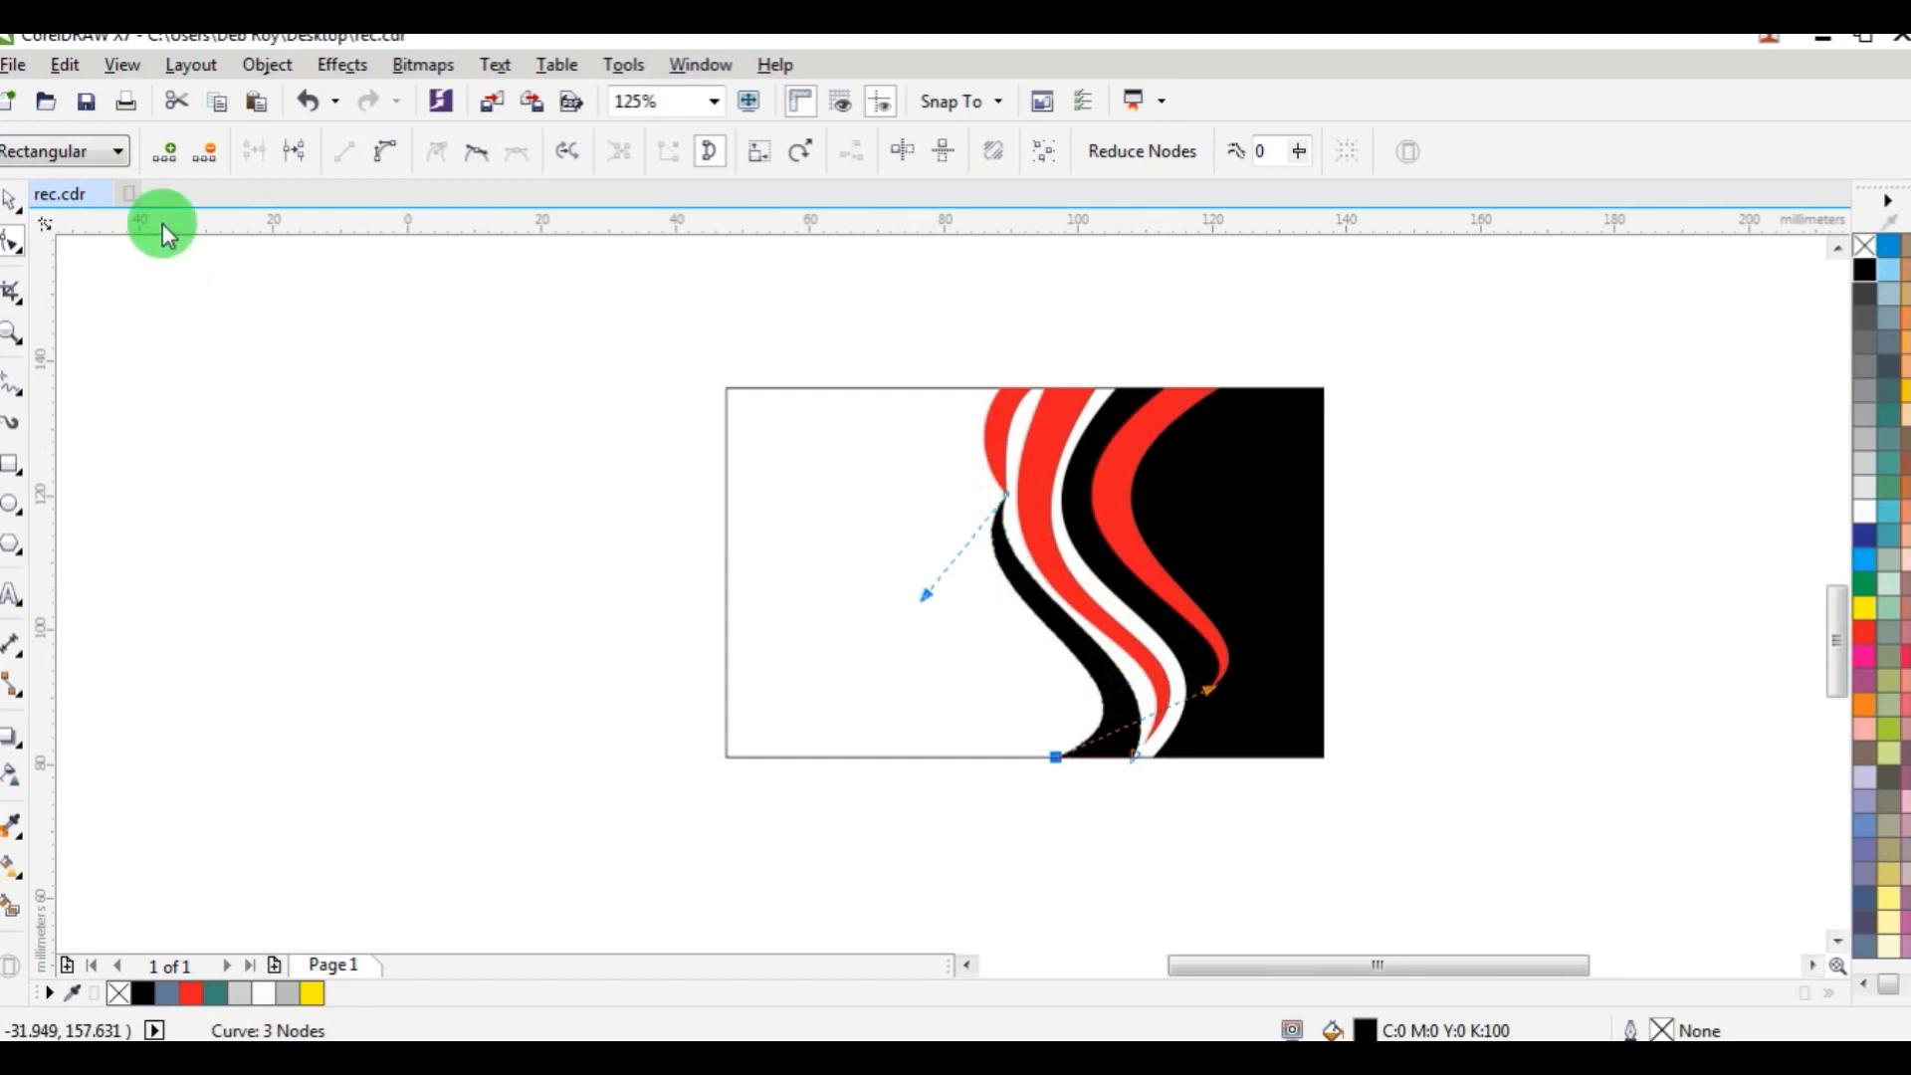
left_click(11, 199)
left_click(930, 491)
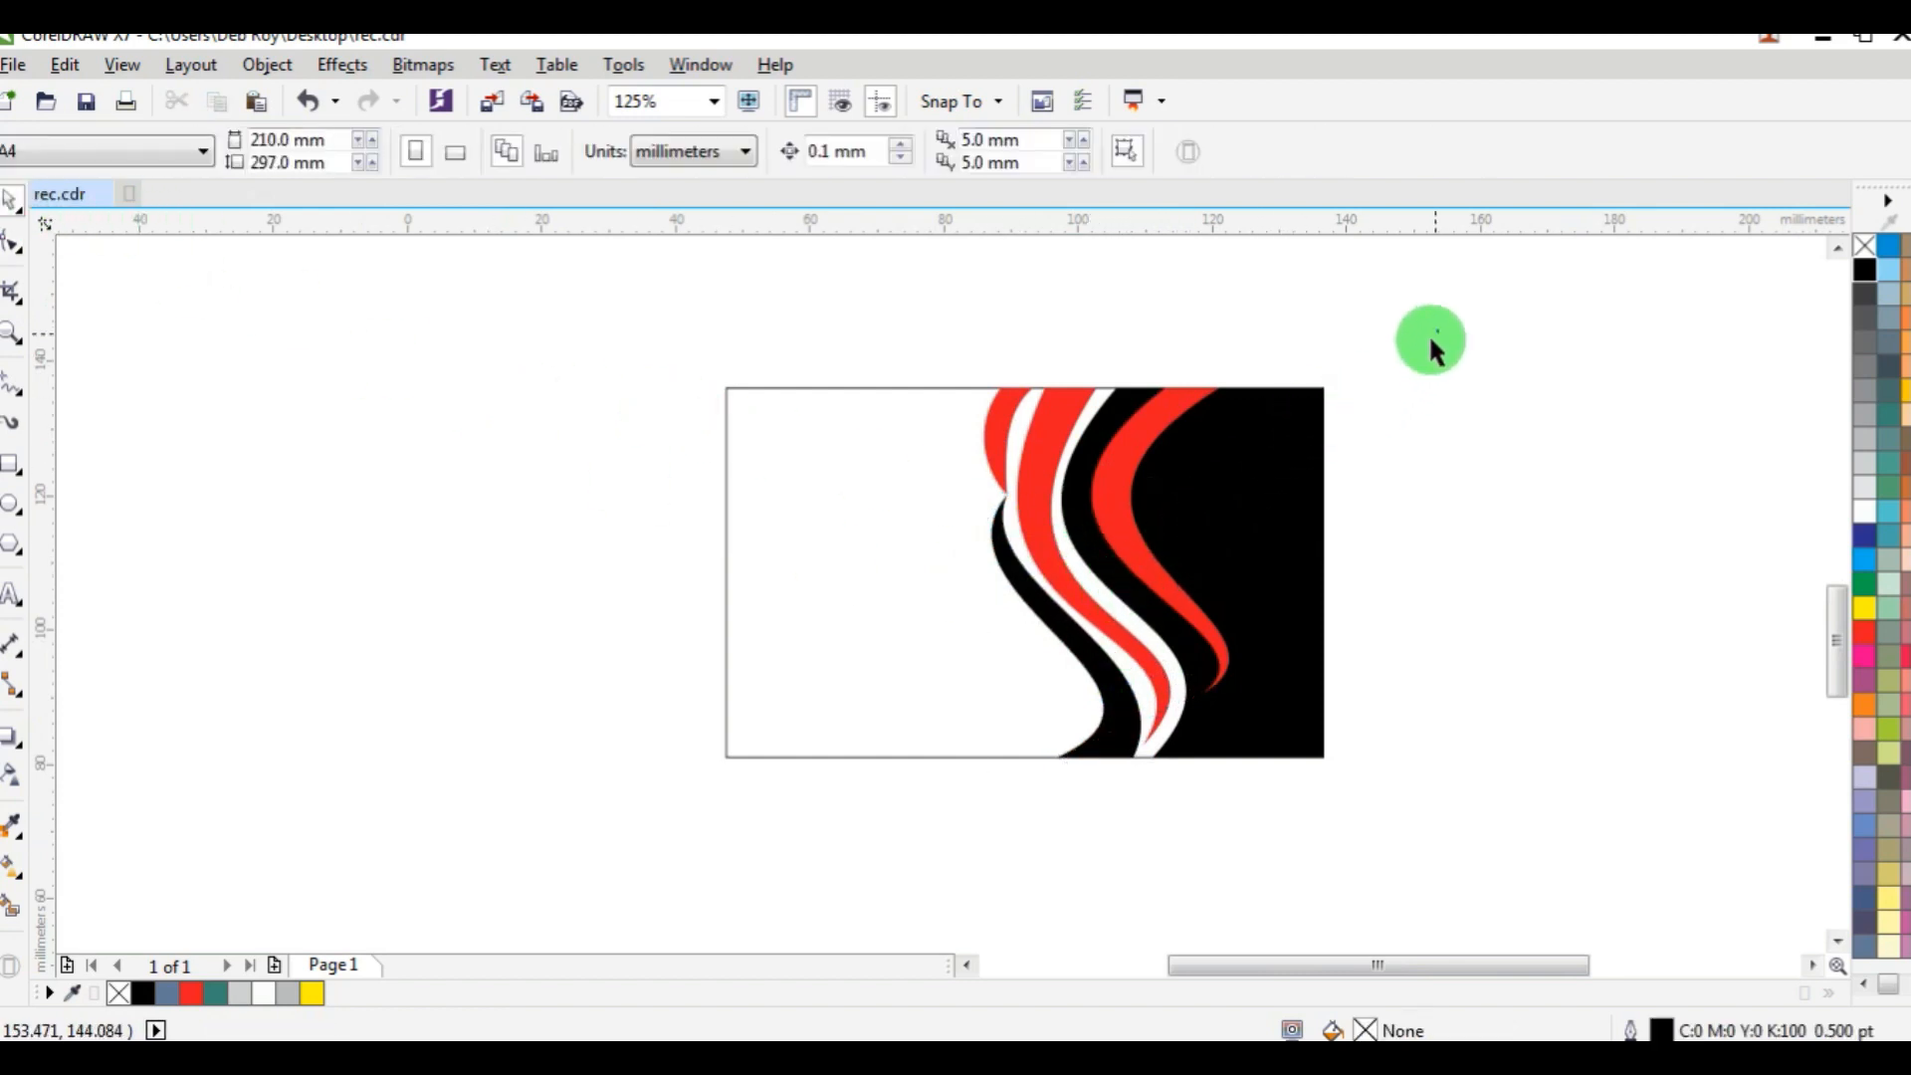
Select the five coloured shapes together and narrow them about 3 mm from their left side, keeping the card's right edge fixed.
left_click_drag(1430, 336, 946, 801)
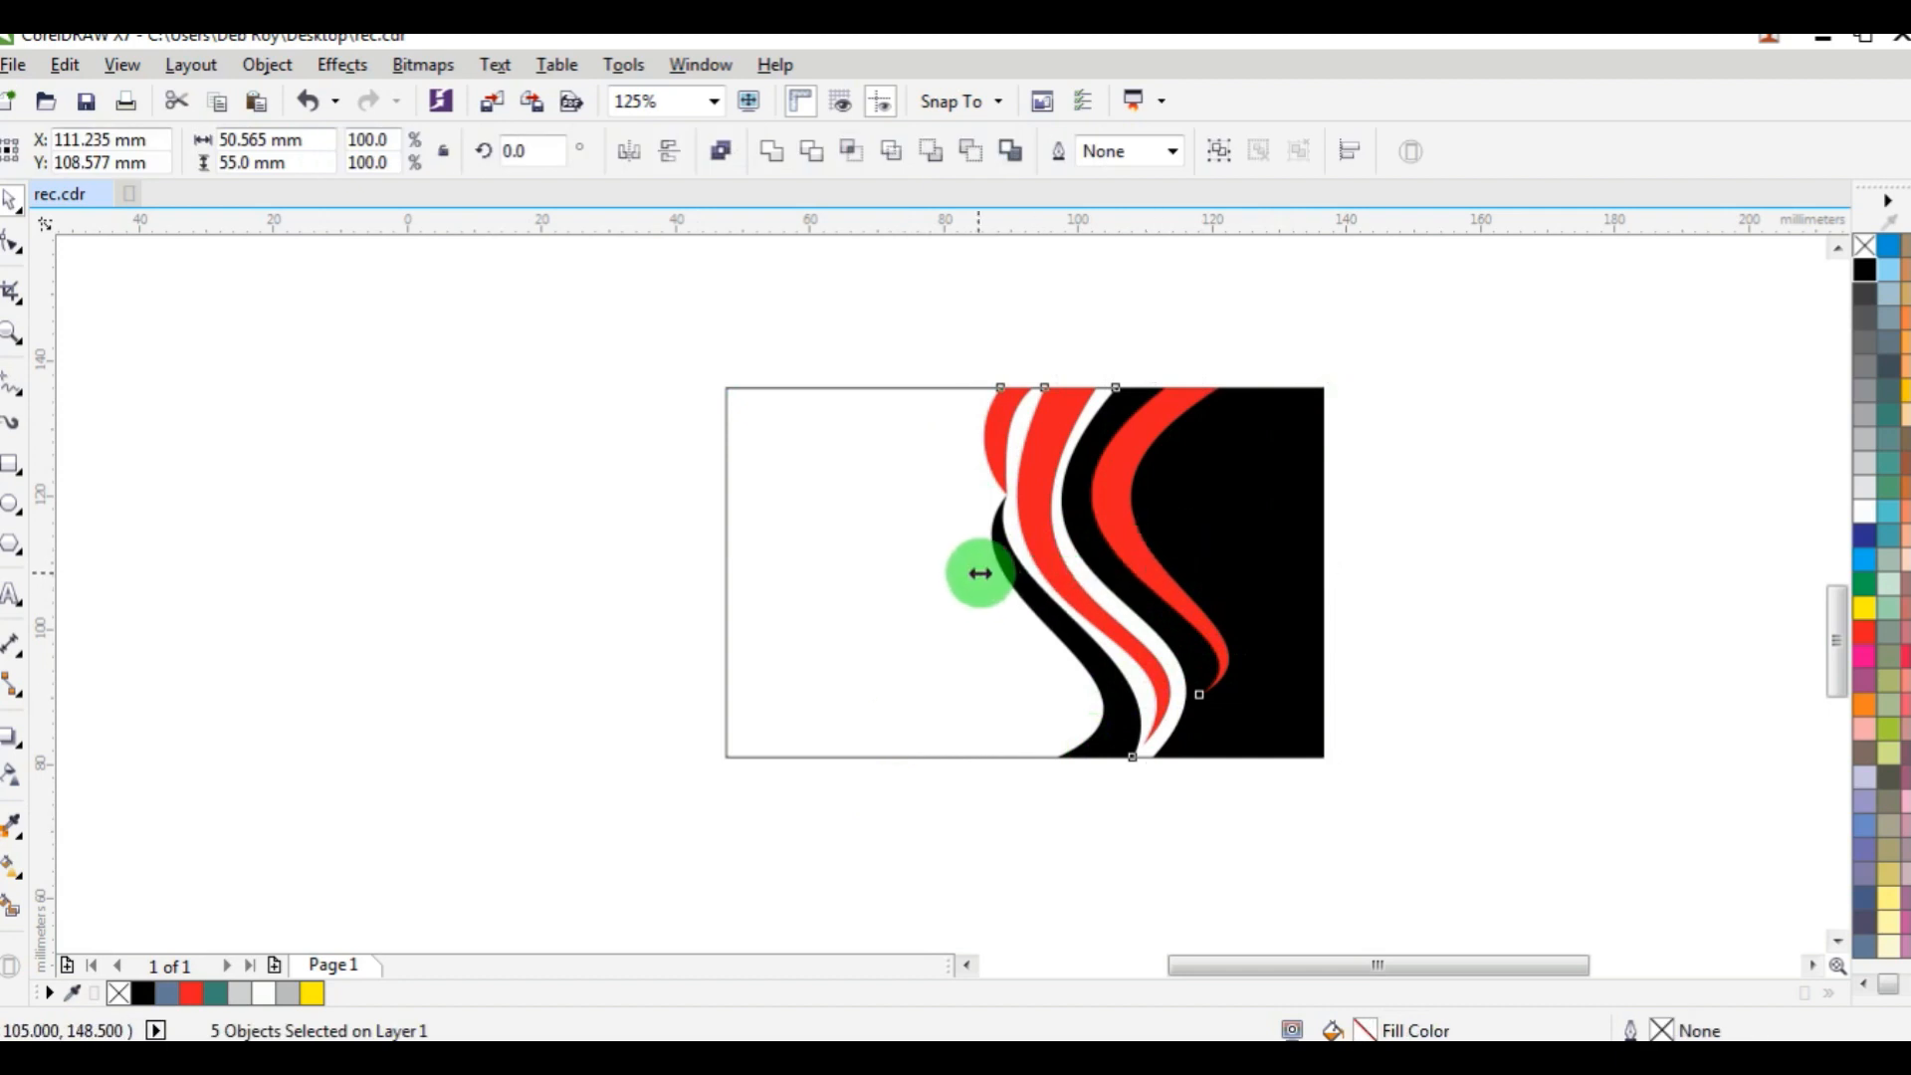
left_click_drag(981, 574, 994, 569)
left_click(1484, 446)
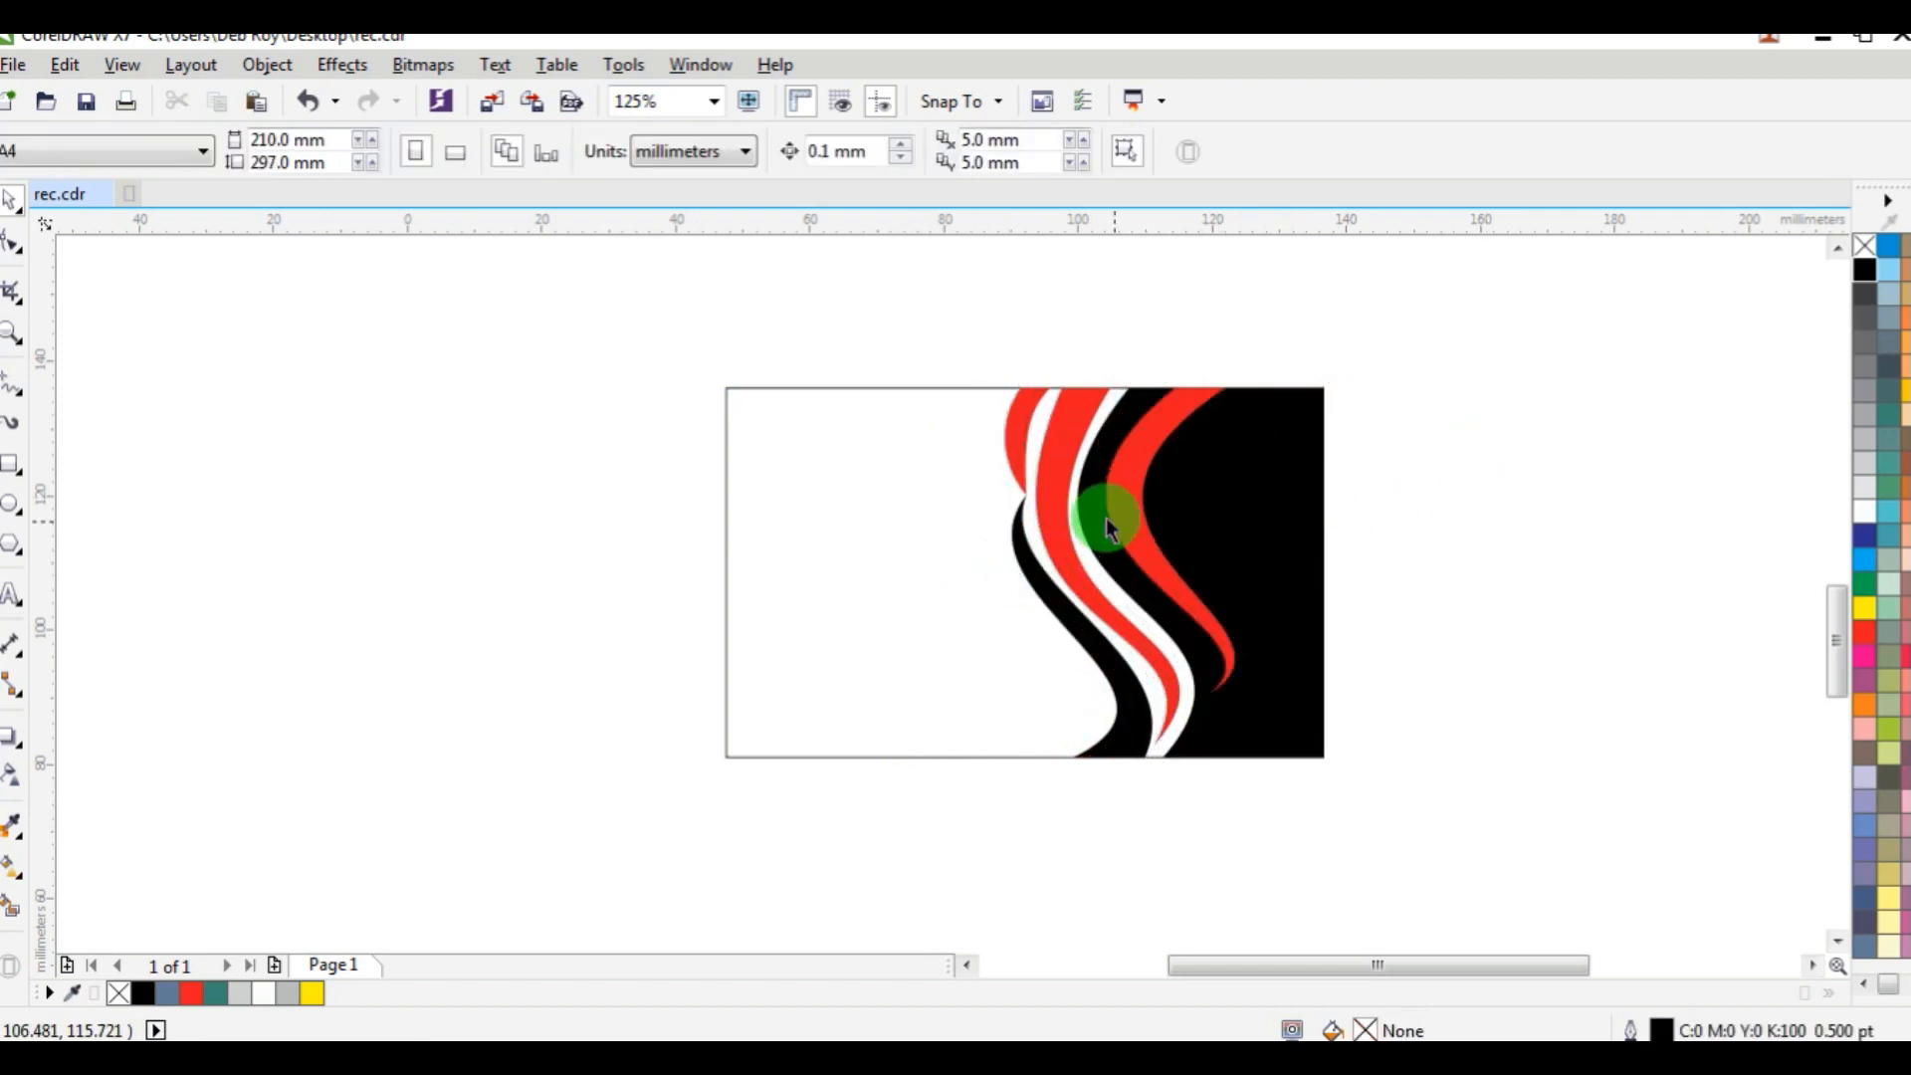
Duplicate the red crescent and the black band below it, offsetting the copies about 1.3 mm left.
scroll(1107, 517, "up", 2)
left_click(971, 416)
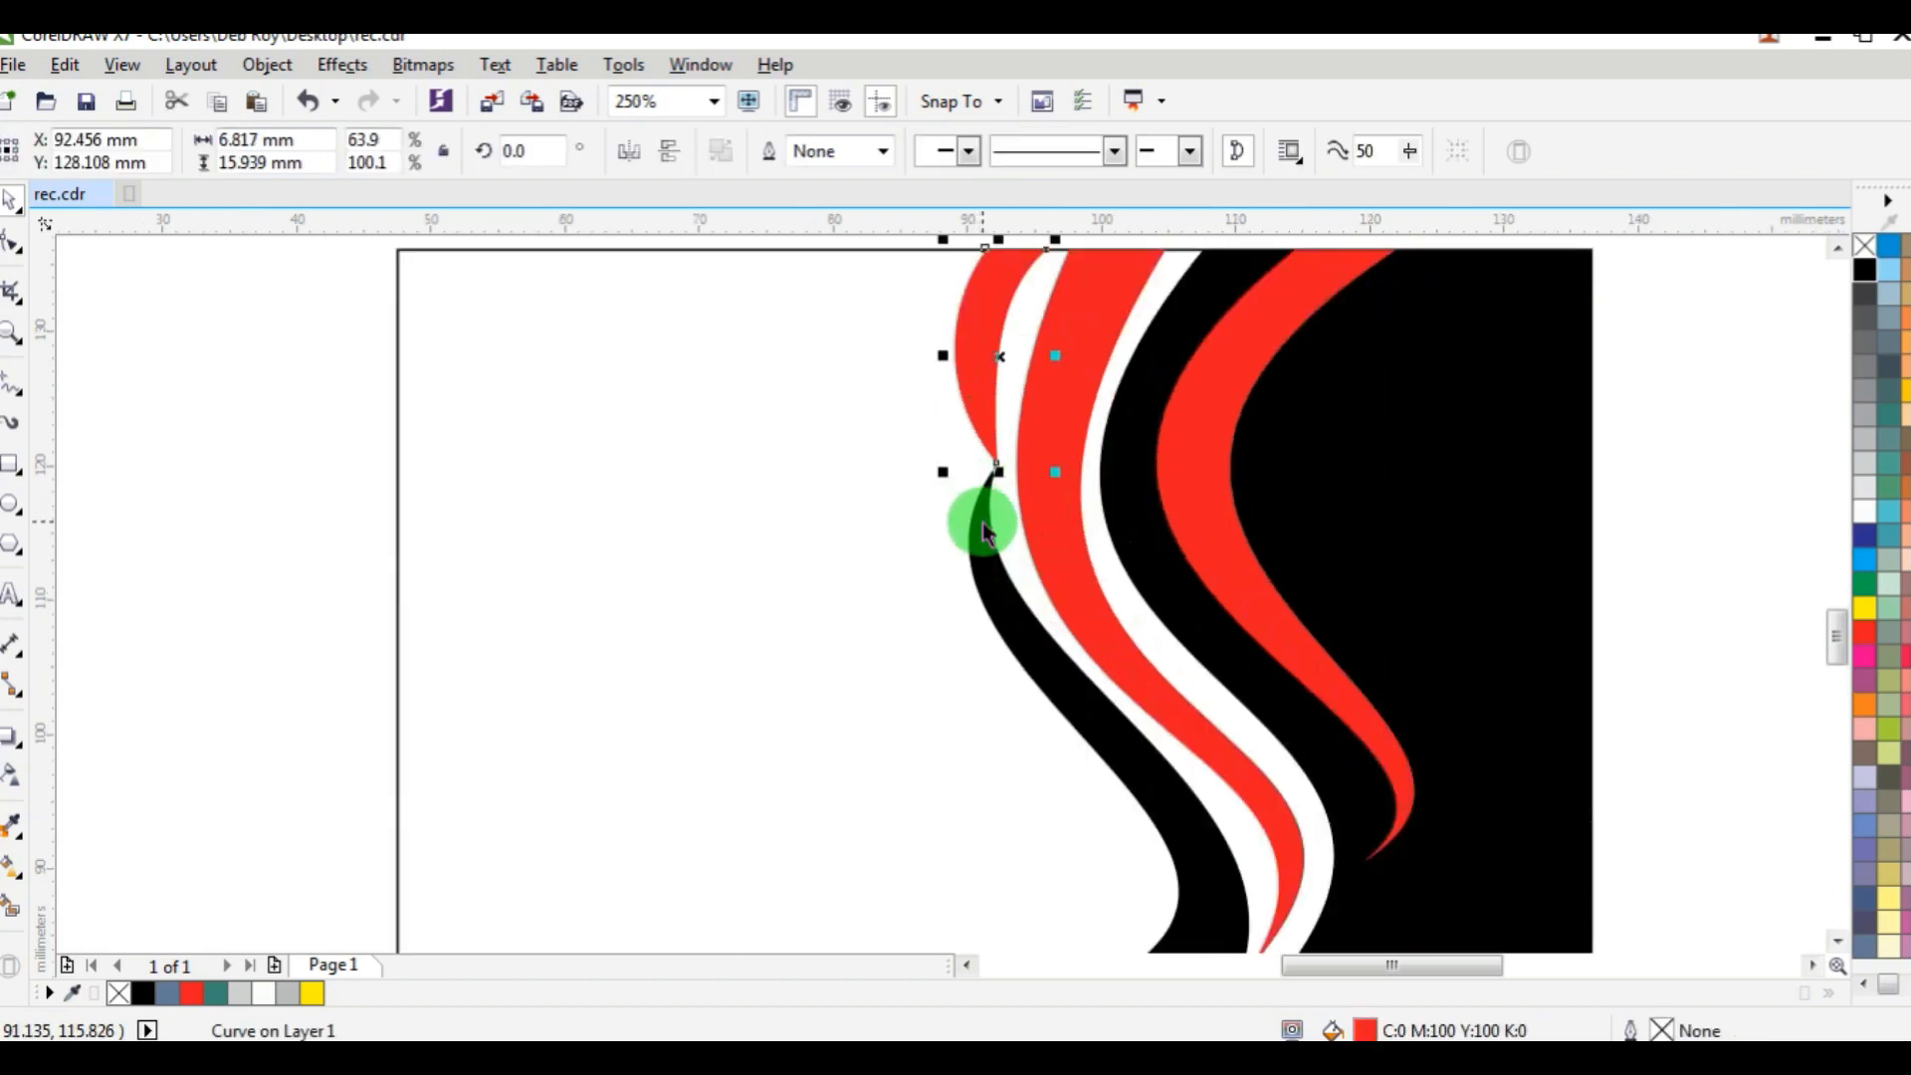
left_click(1059, 582, "shift")
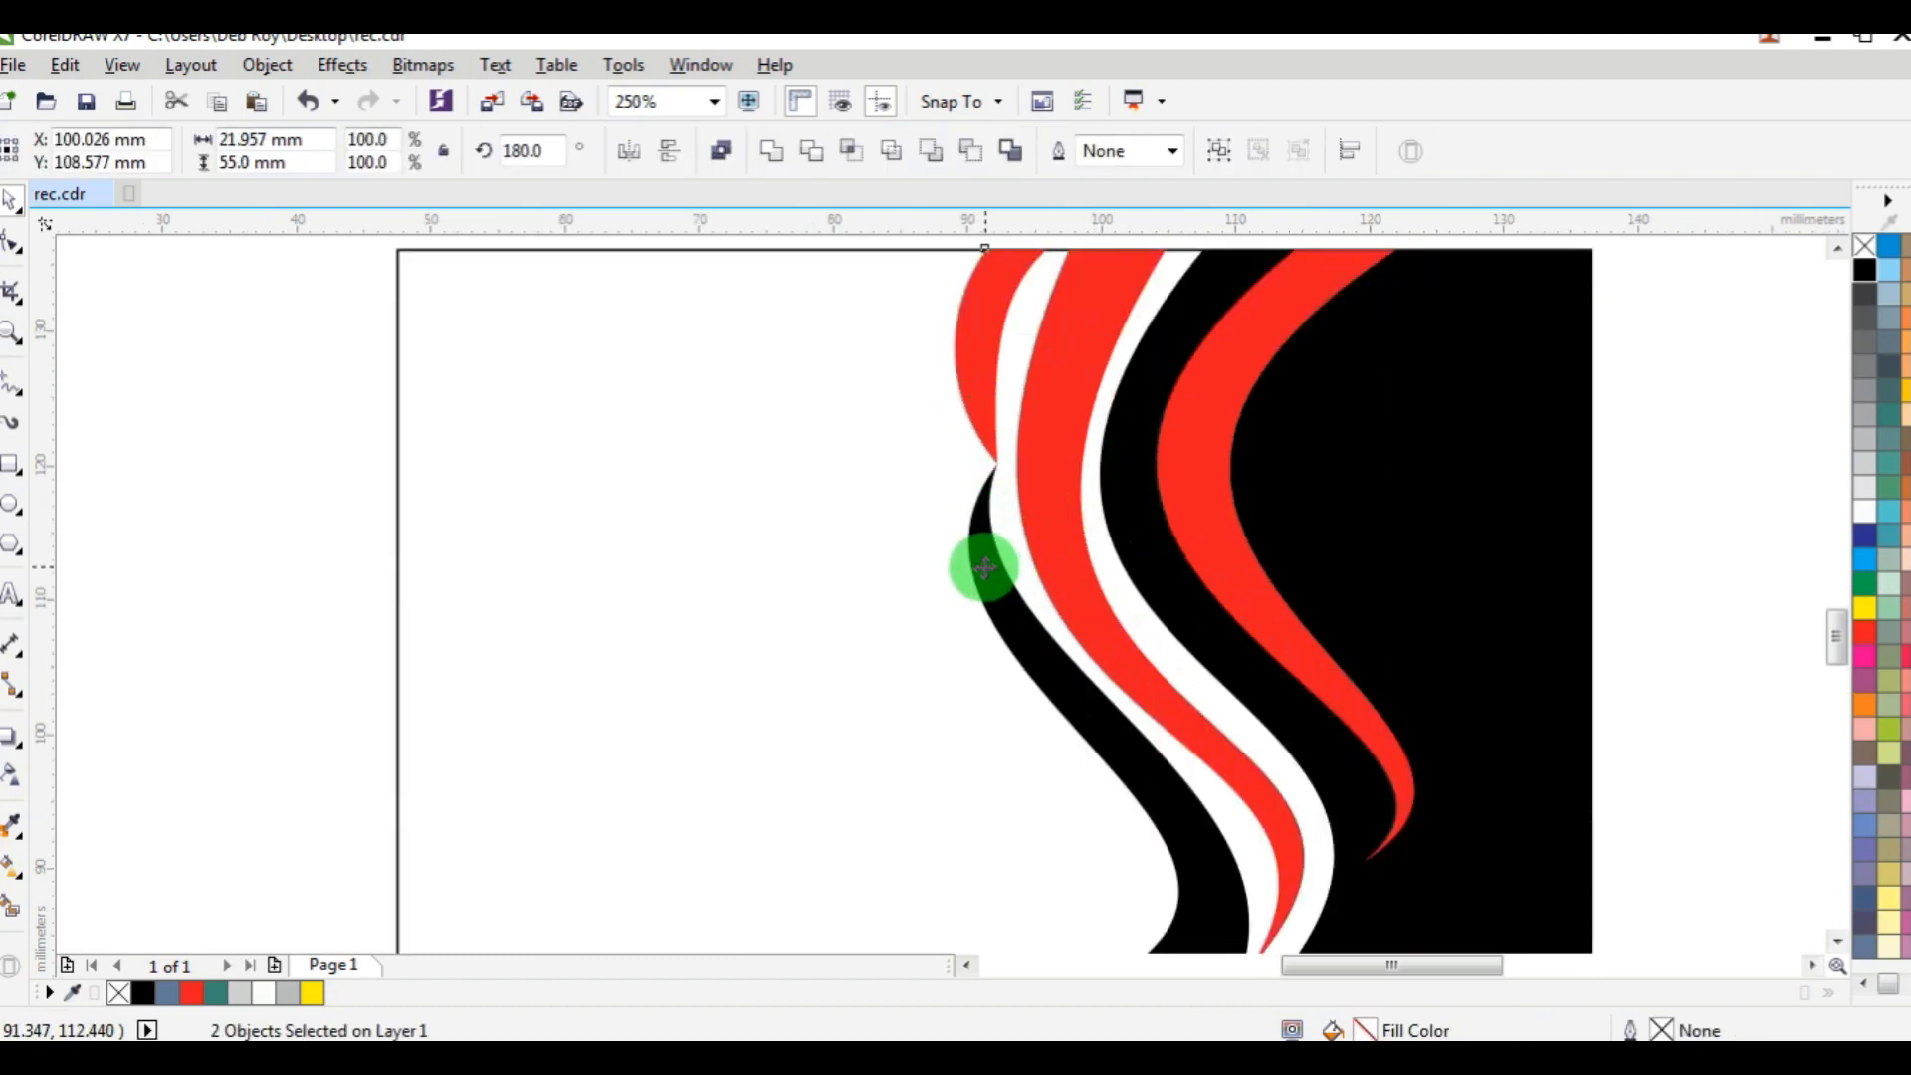
left_click_drag(984, 567, 977, 564)
scroll(1048, 588, "down", 4)
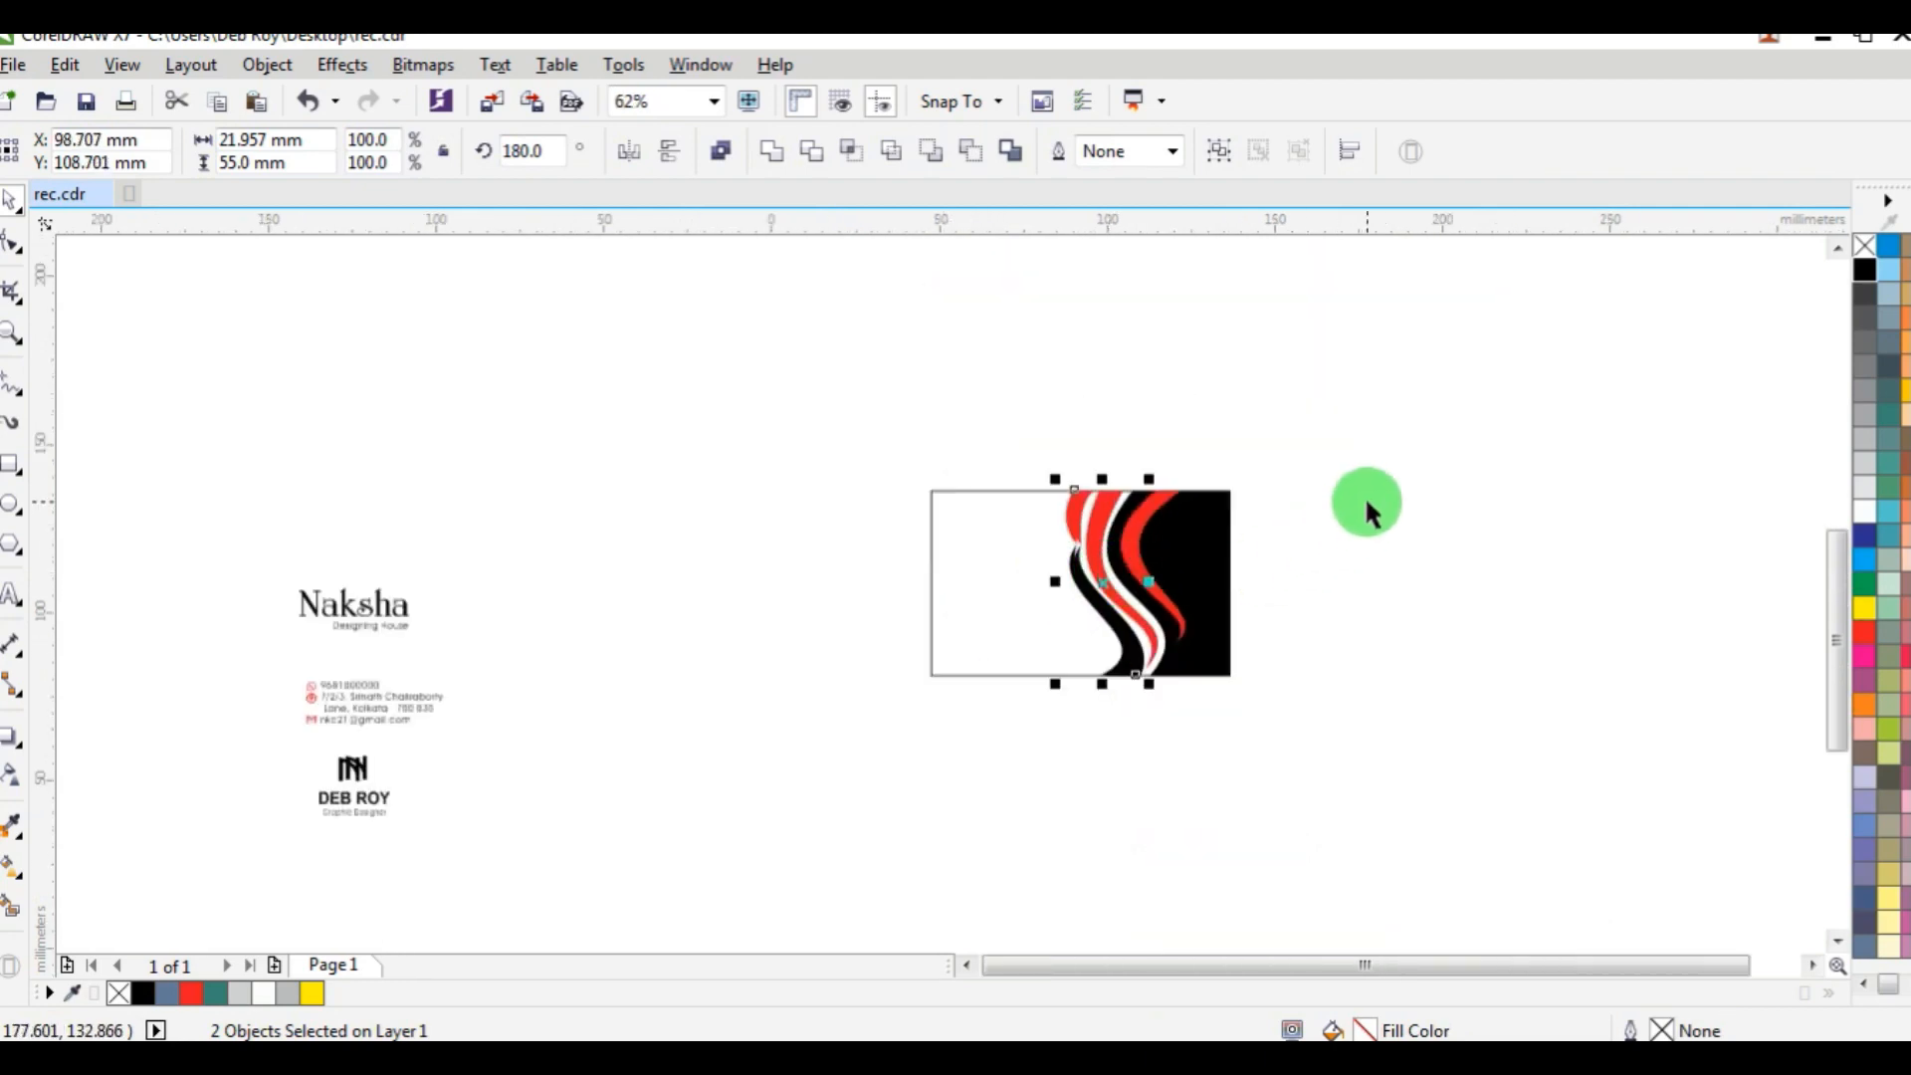
left_click(1364, 496)
Duplicate the middle red band and offset the copy slightly to the right.
scroll(1150, 637, "up", 6)
left_click(1149, 637)
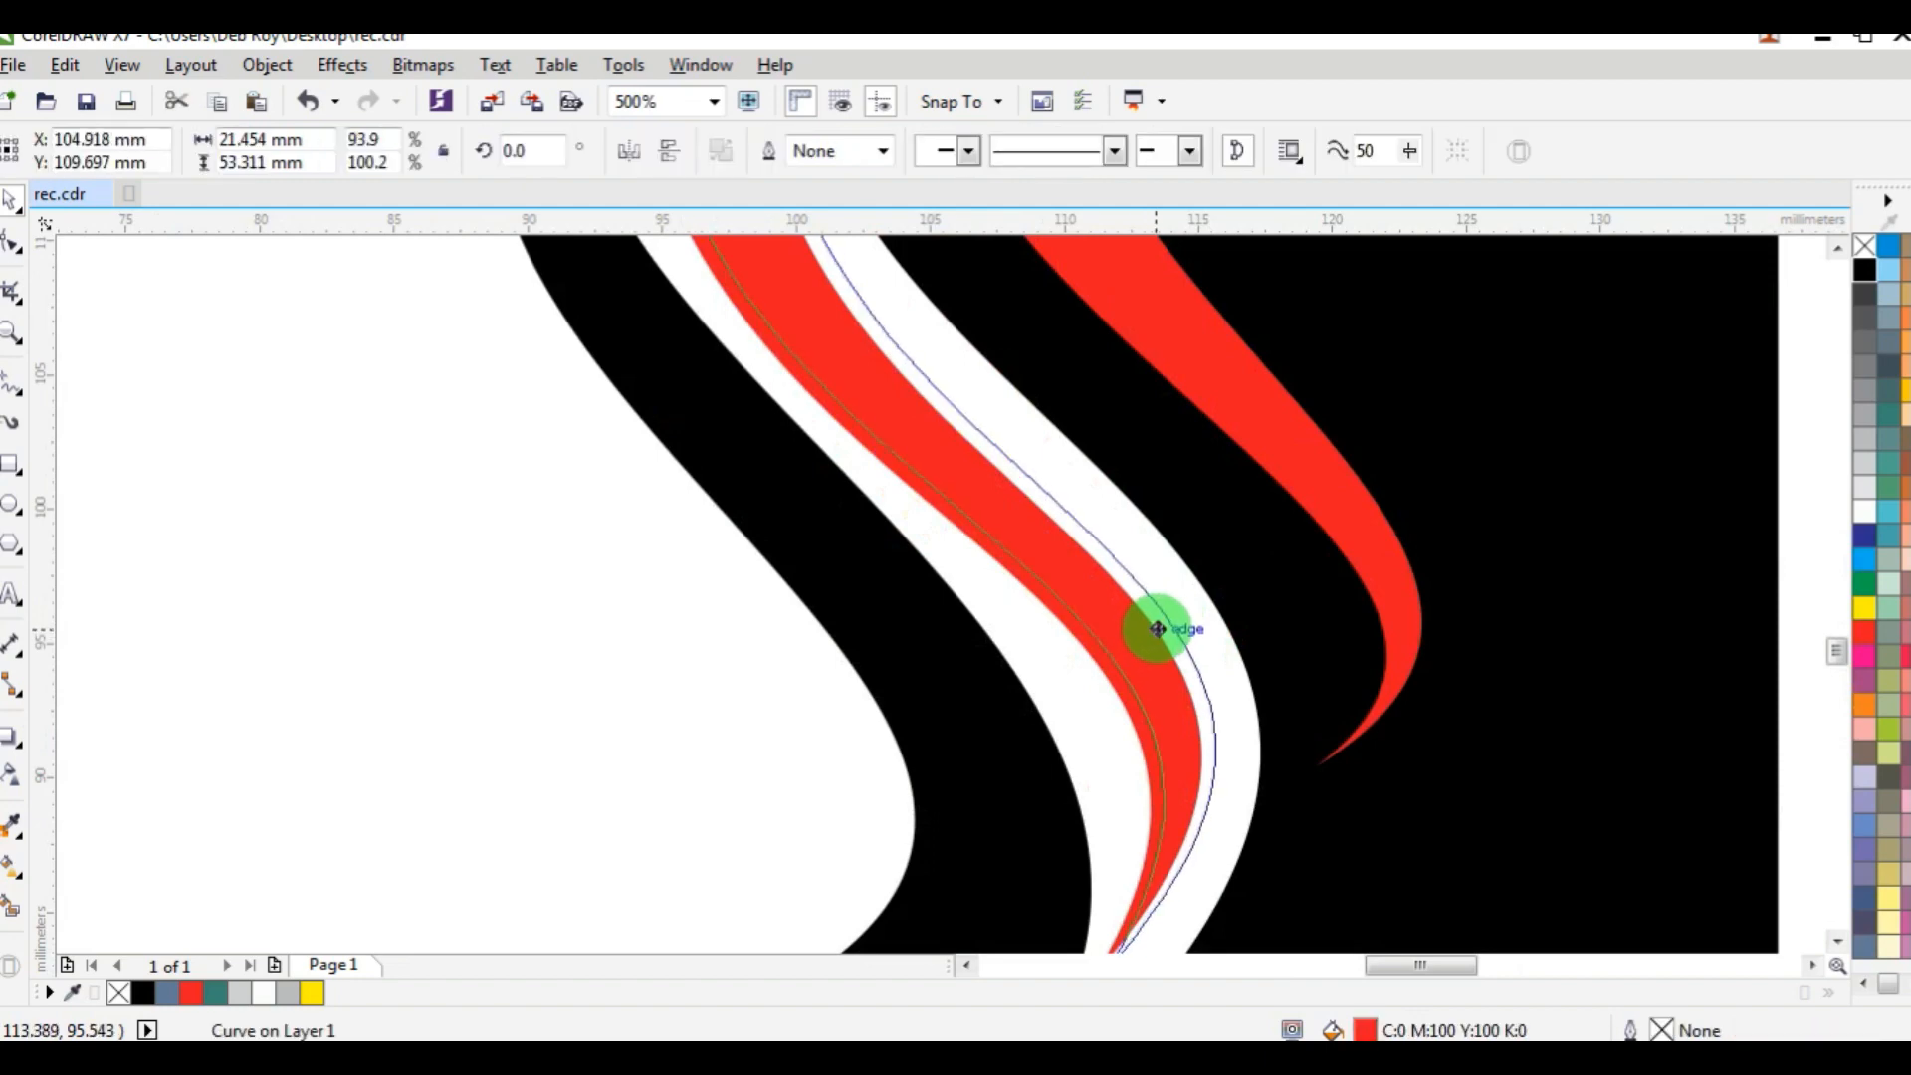
scroll(1151, 633, "down", 4)
left_click(1408, 509)
Duplicate the red band on the black panel and offset the copy about 1.3 mm left.
scroll(1131, 478, "up", 2)
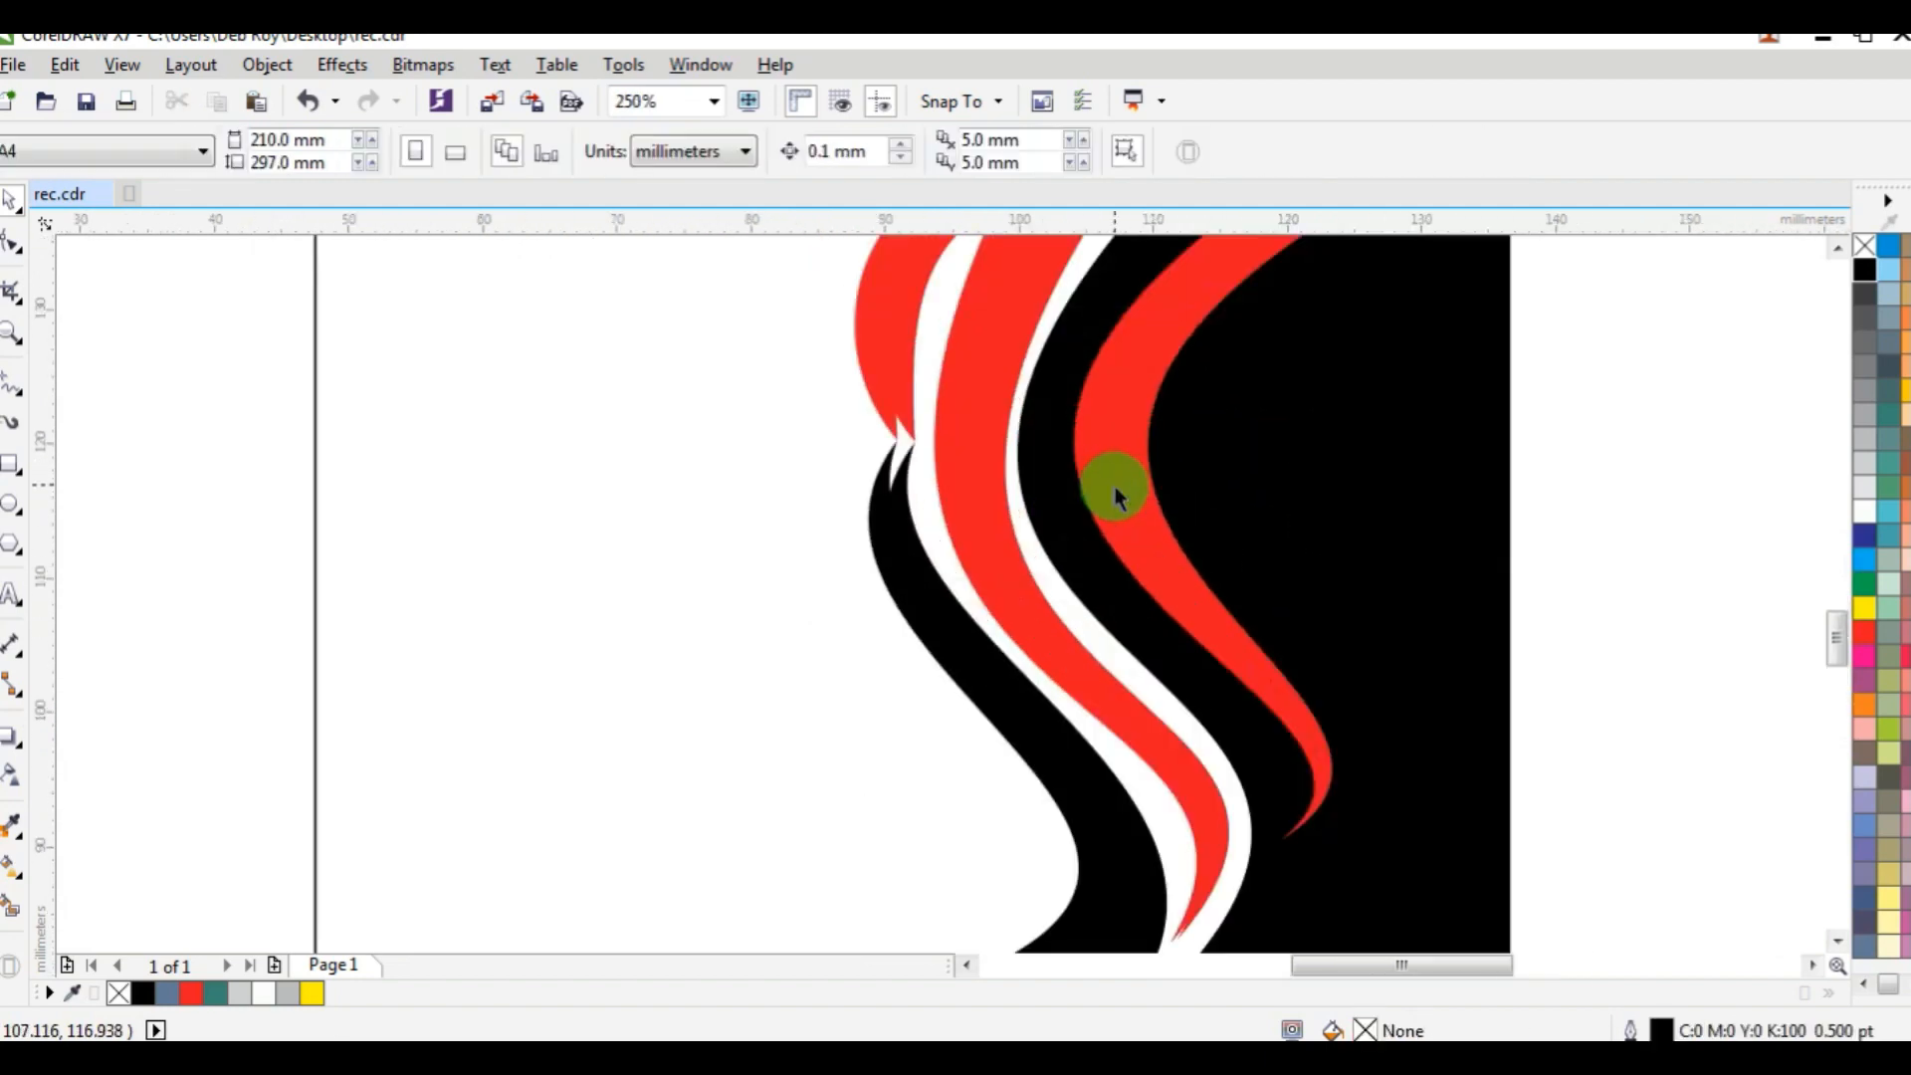
left_click(1107, 490)
left_click_drag(1105, 500, 1103, 502)
scroll(1103, 504, "down", 2)
scroll(1136, 513, "up", 4)
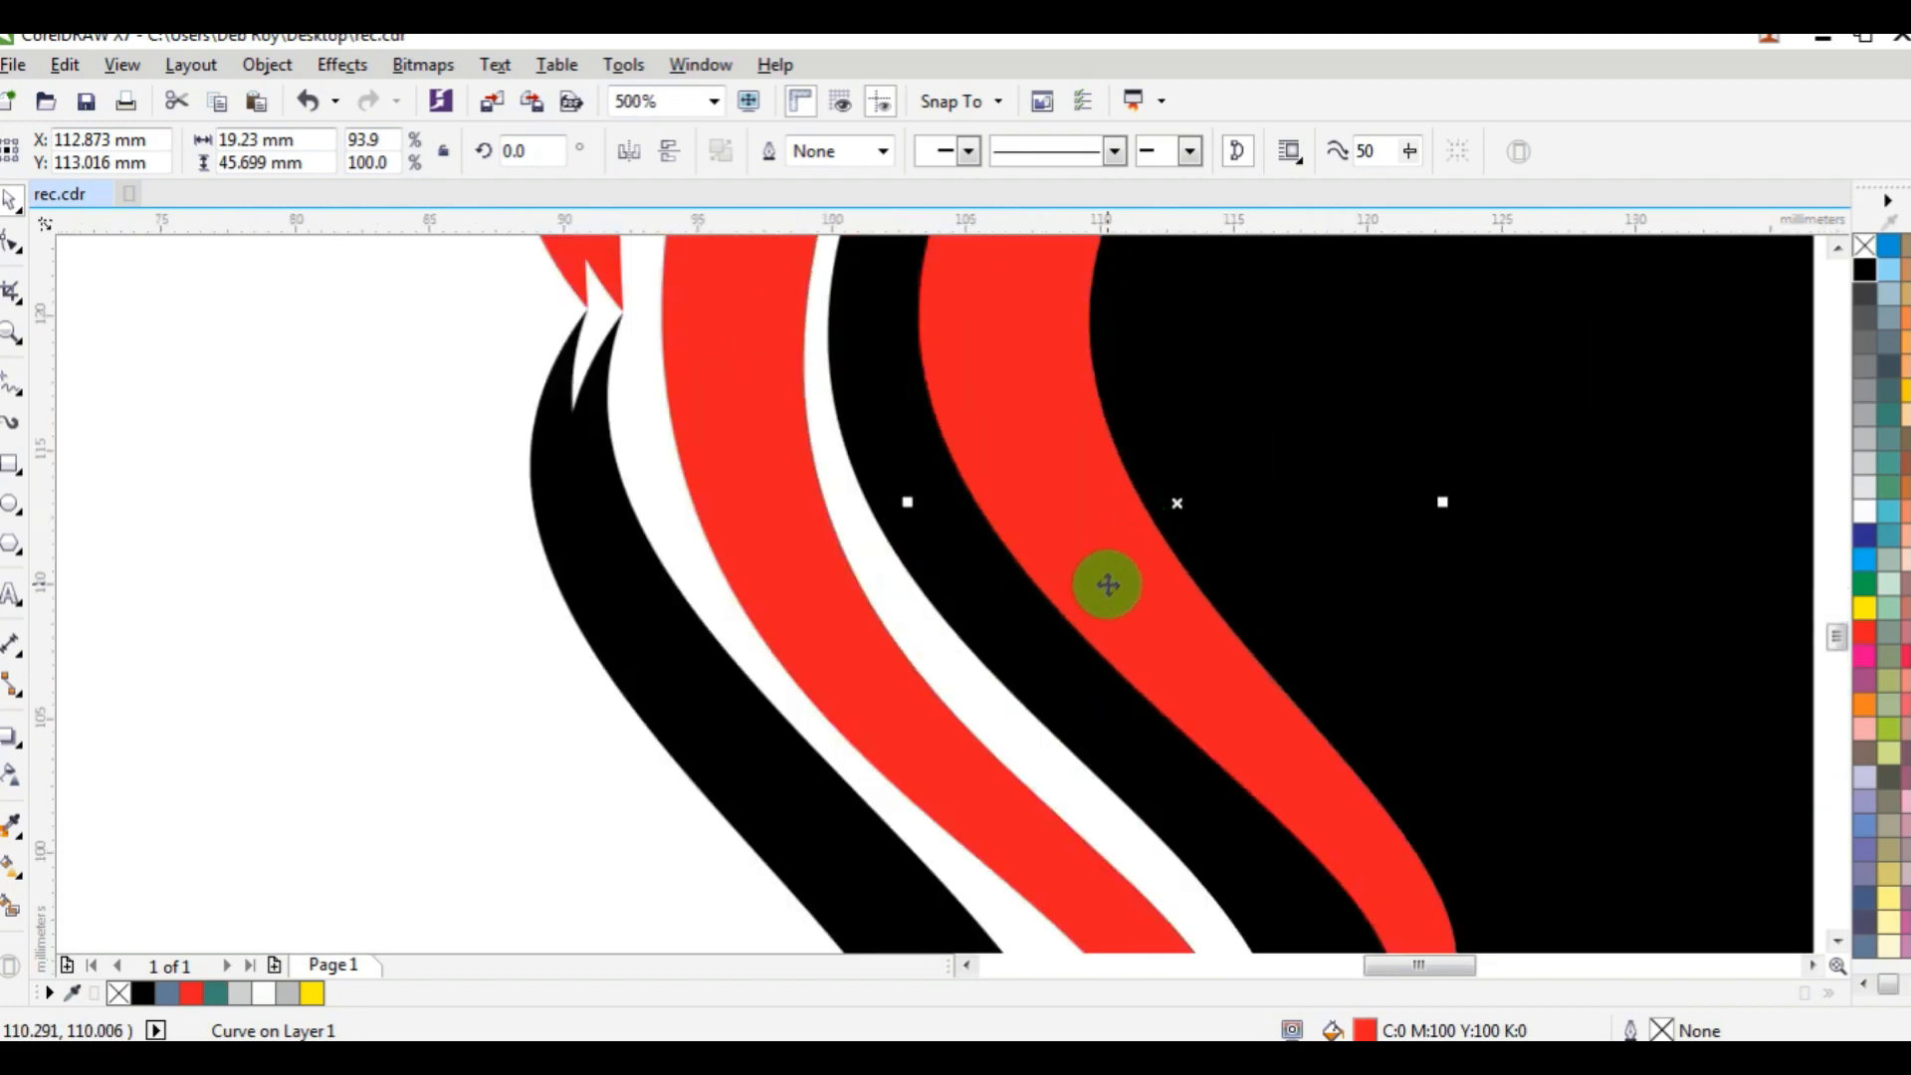
scroll(1115, 587, "down", 2)
scroll(1264, 823, "up", 2)
left_click_drag(1243, 762, 1231, 759)
scroll(1231, 757, "down", 1)
left_click(1488, 573)
Shift the middle red band's copy further right so it sits about 1 mm from the original.
scroll(1415, 617, "down", 1)
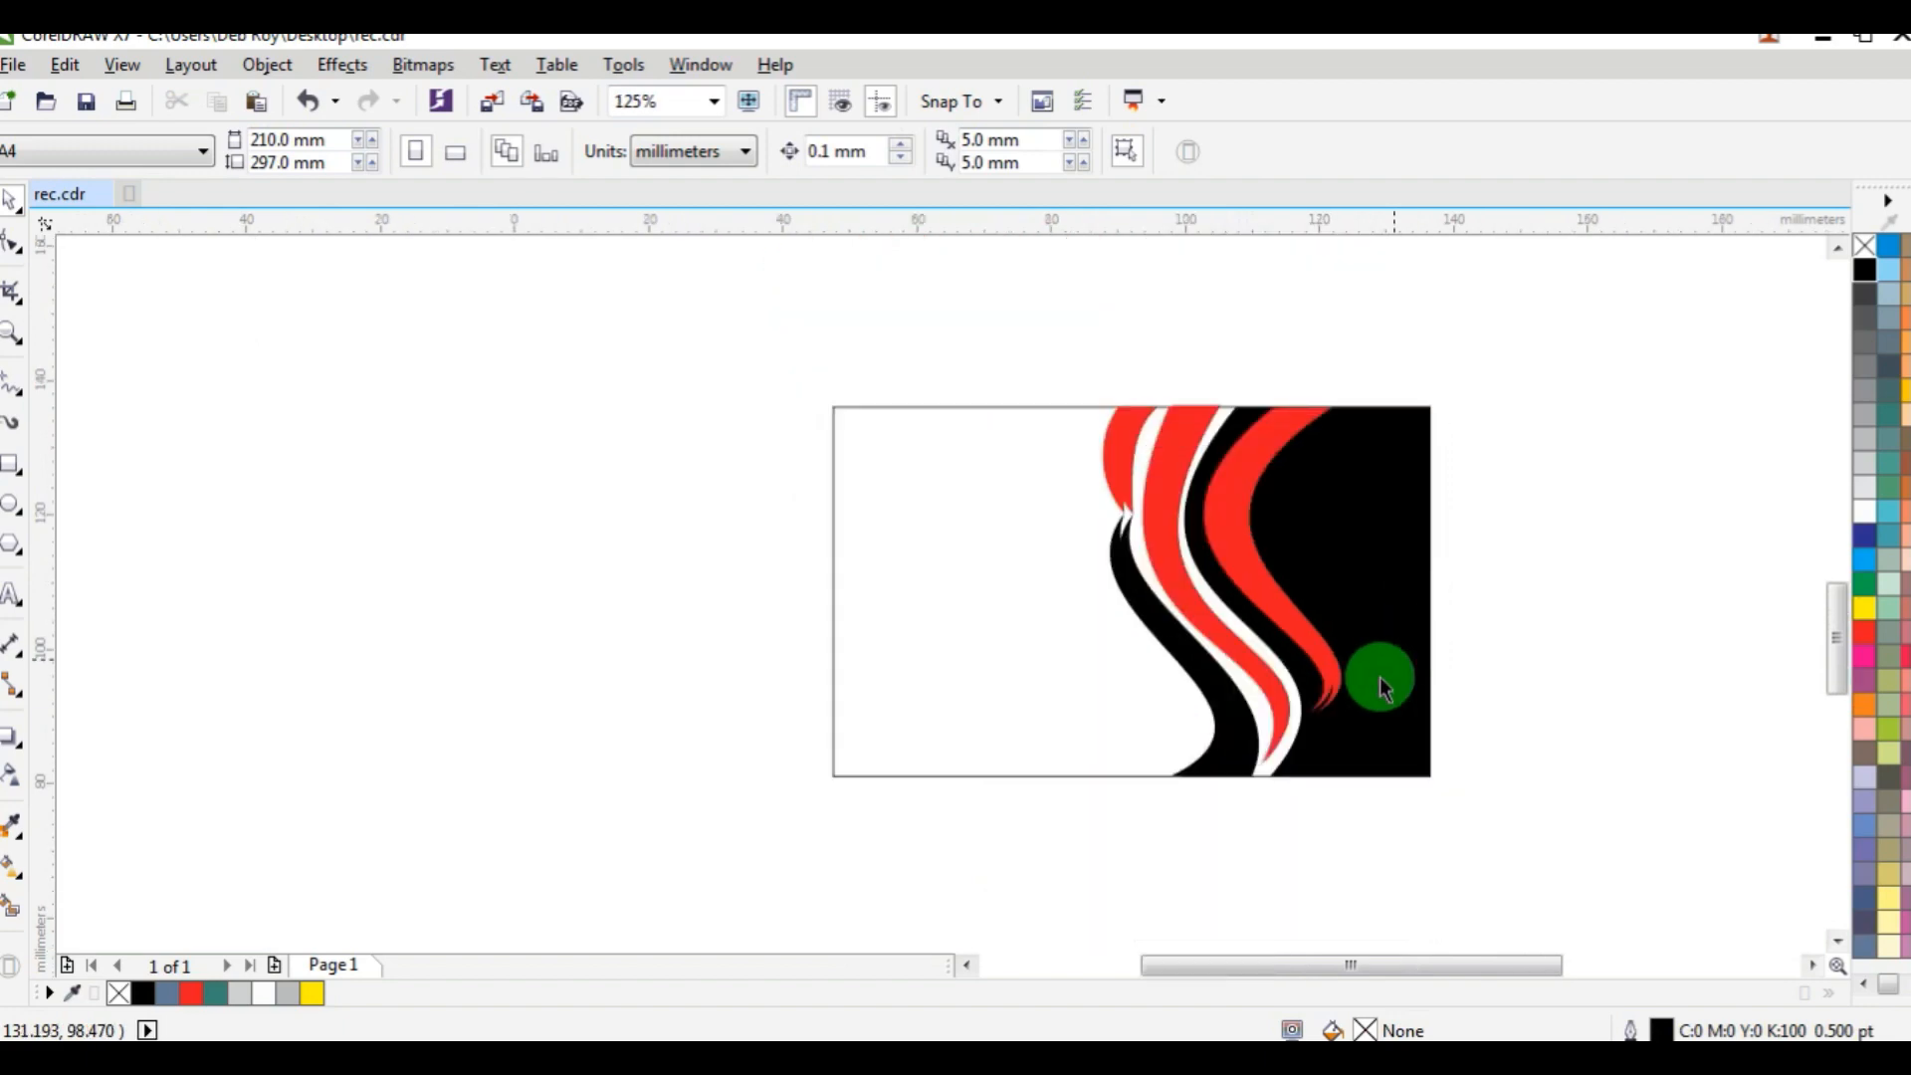
scroll(1285, 722, "up", 1)
scroll(1269, 767, "up", 2)
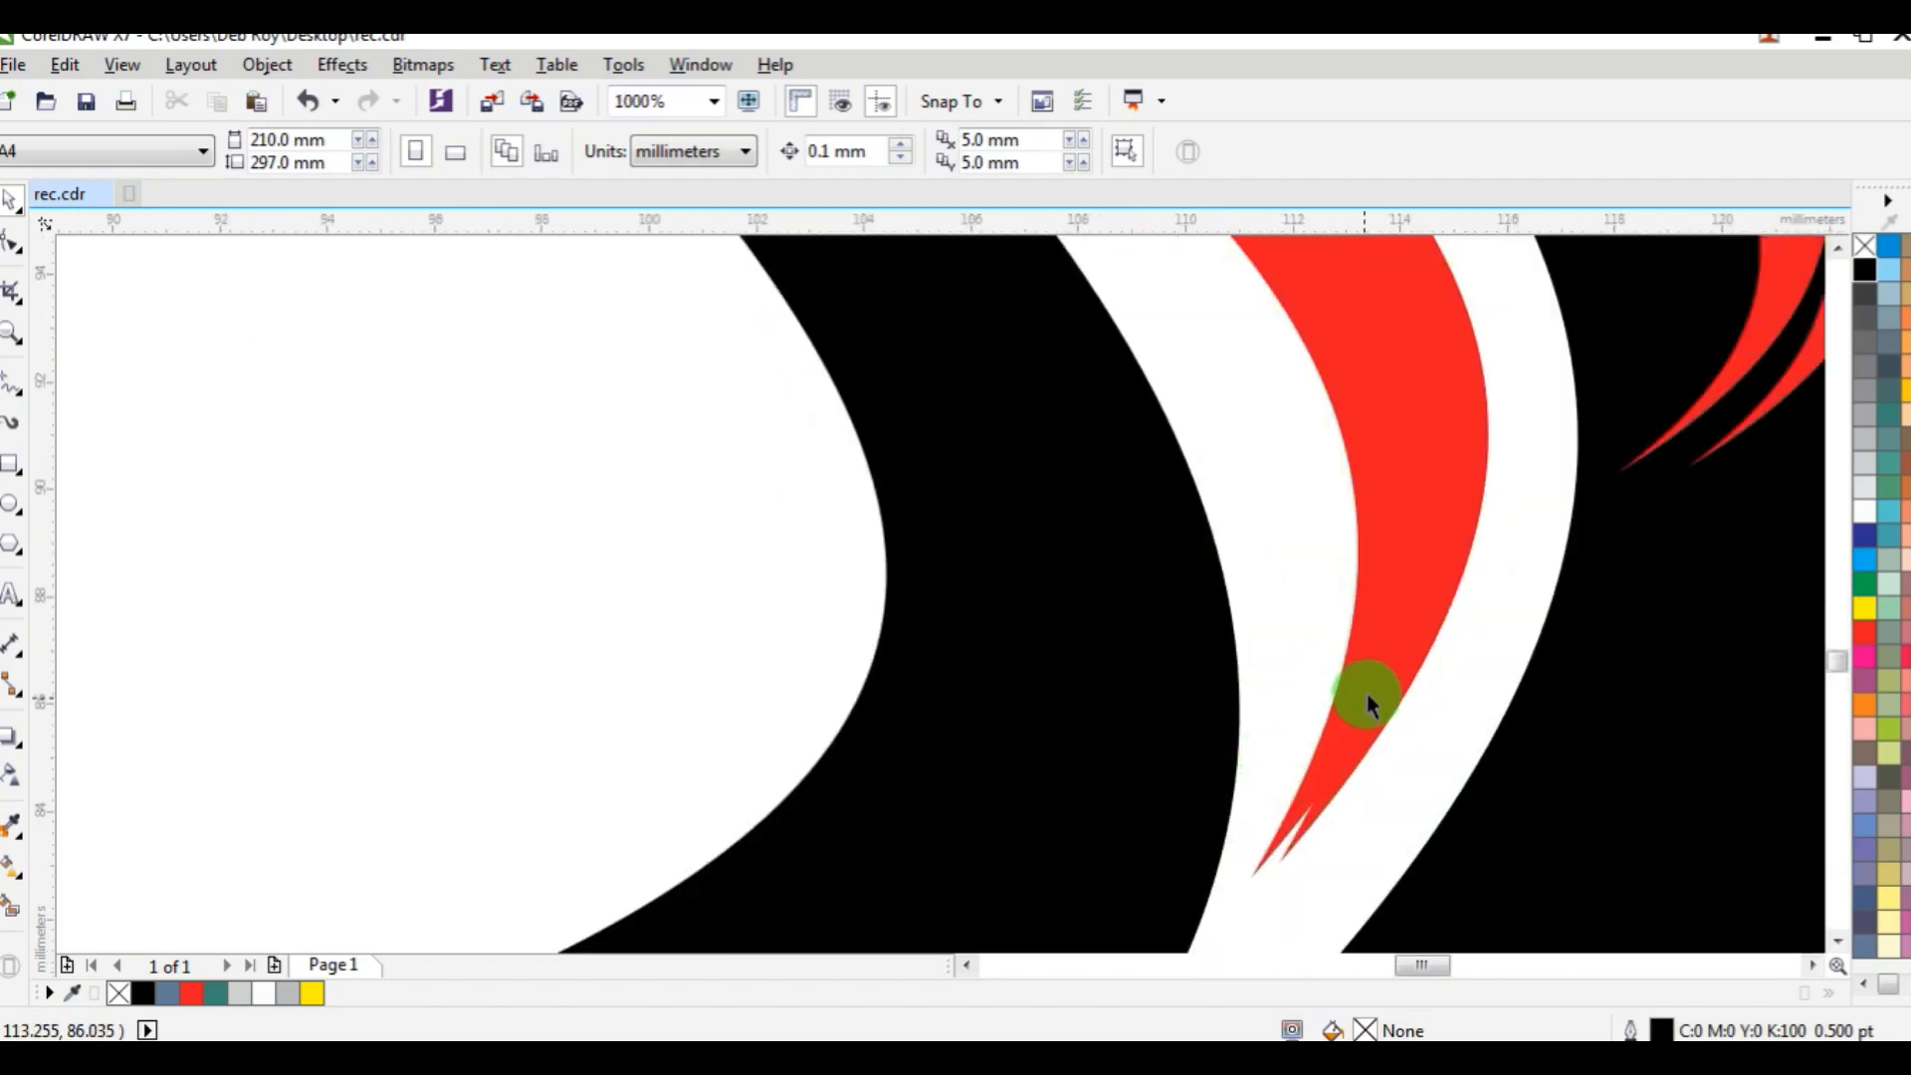
left_click_drag(1364, 674, 1419, 625)
left_click_drag(1310, 715, 1393, 701)
scroll(1400, 674, "down", 6)
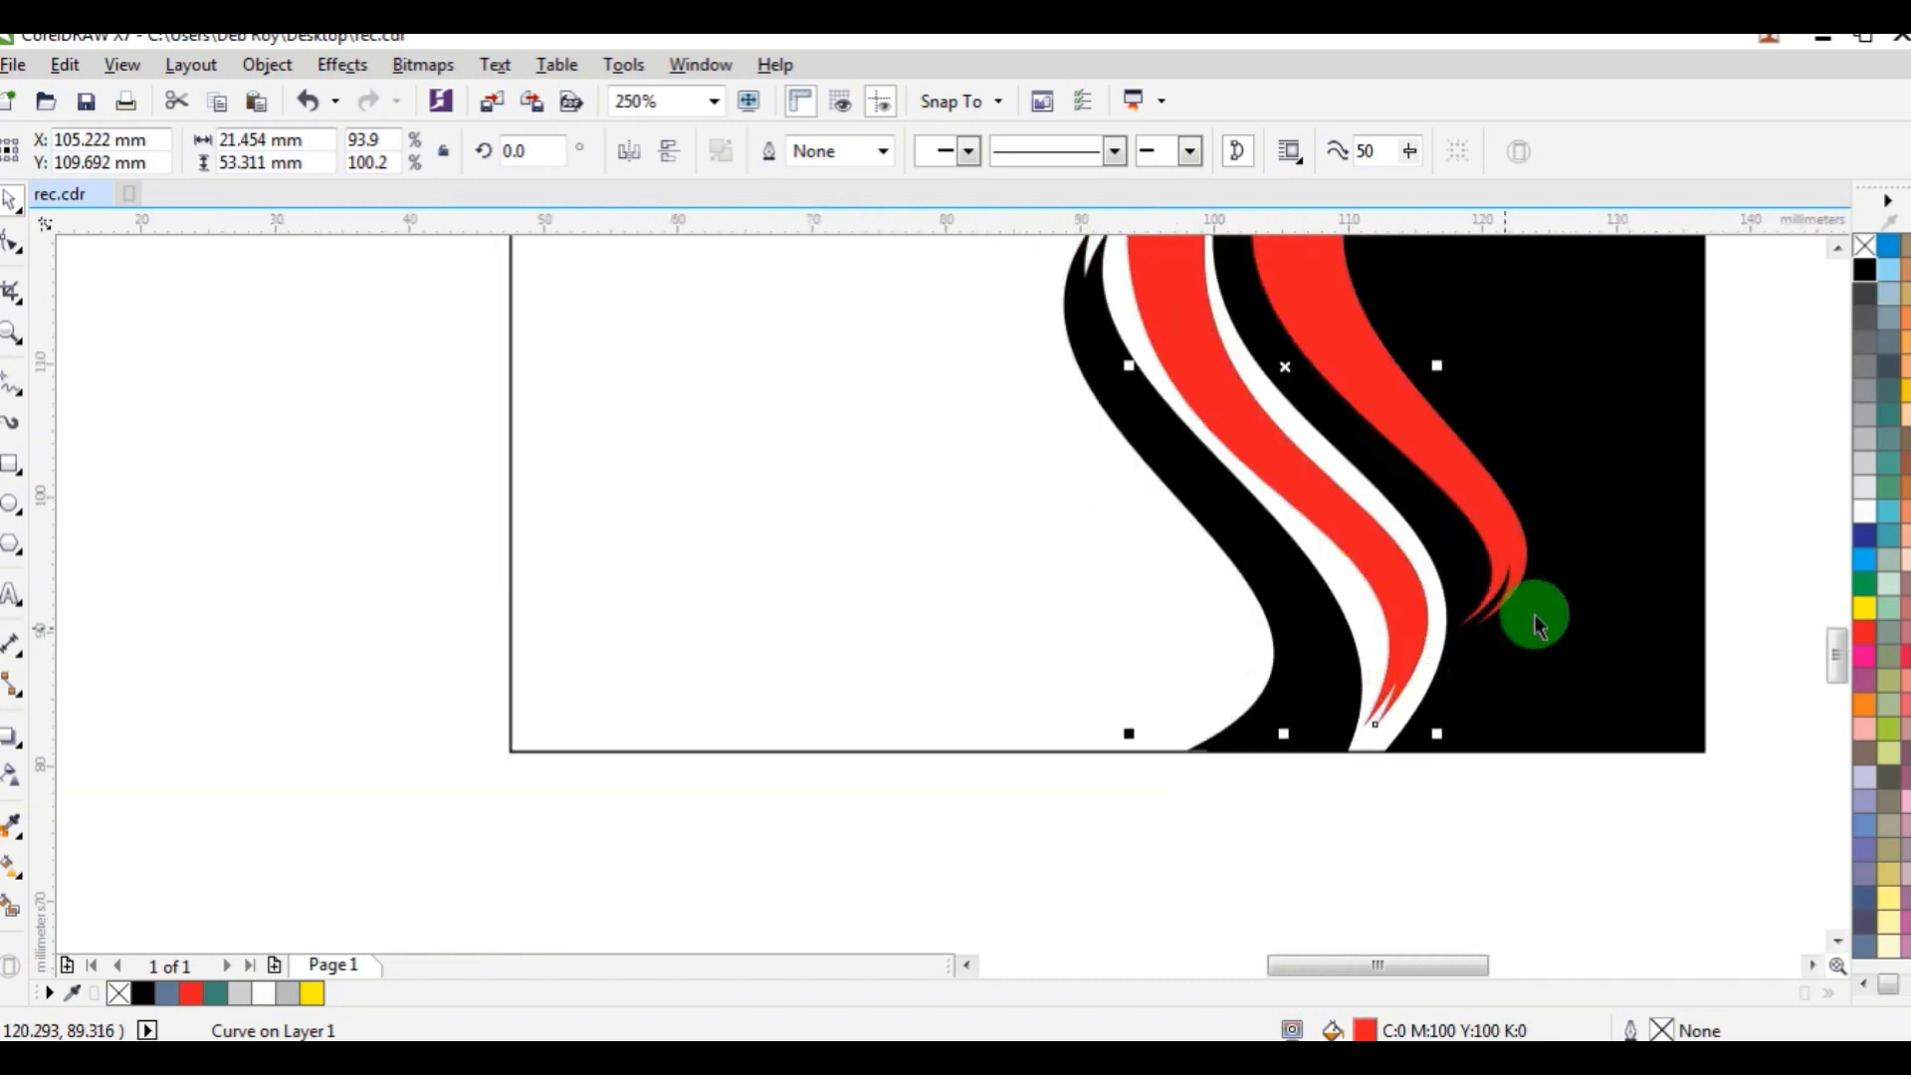
key("Escape")
Align the tops of the middle red band and its copy with each other at the card's top edge.
scroll(1373, 418, "up", 4)
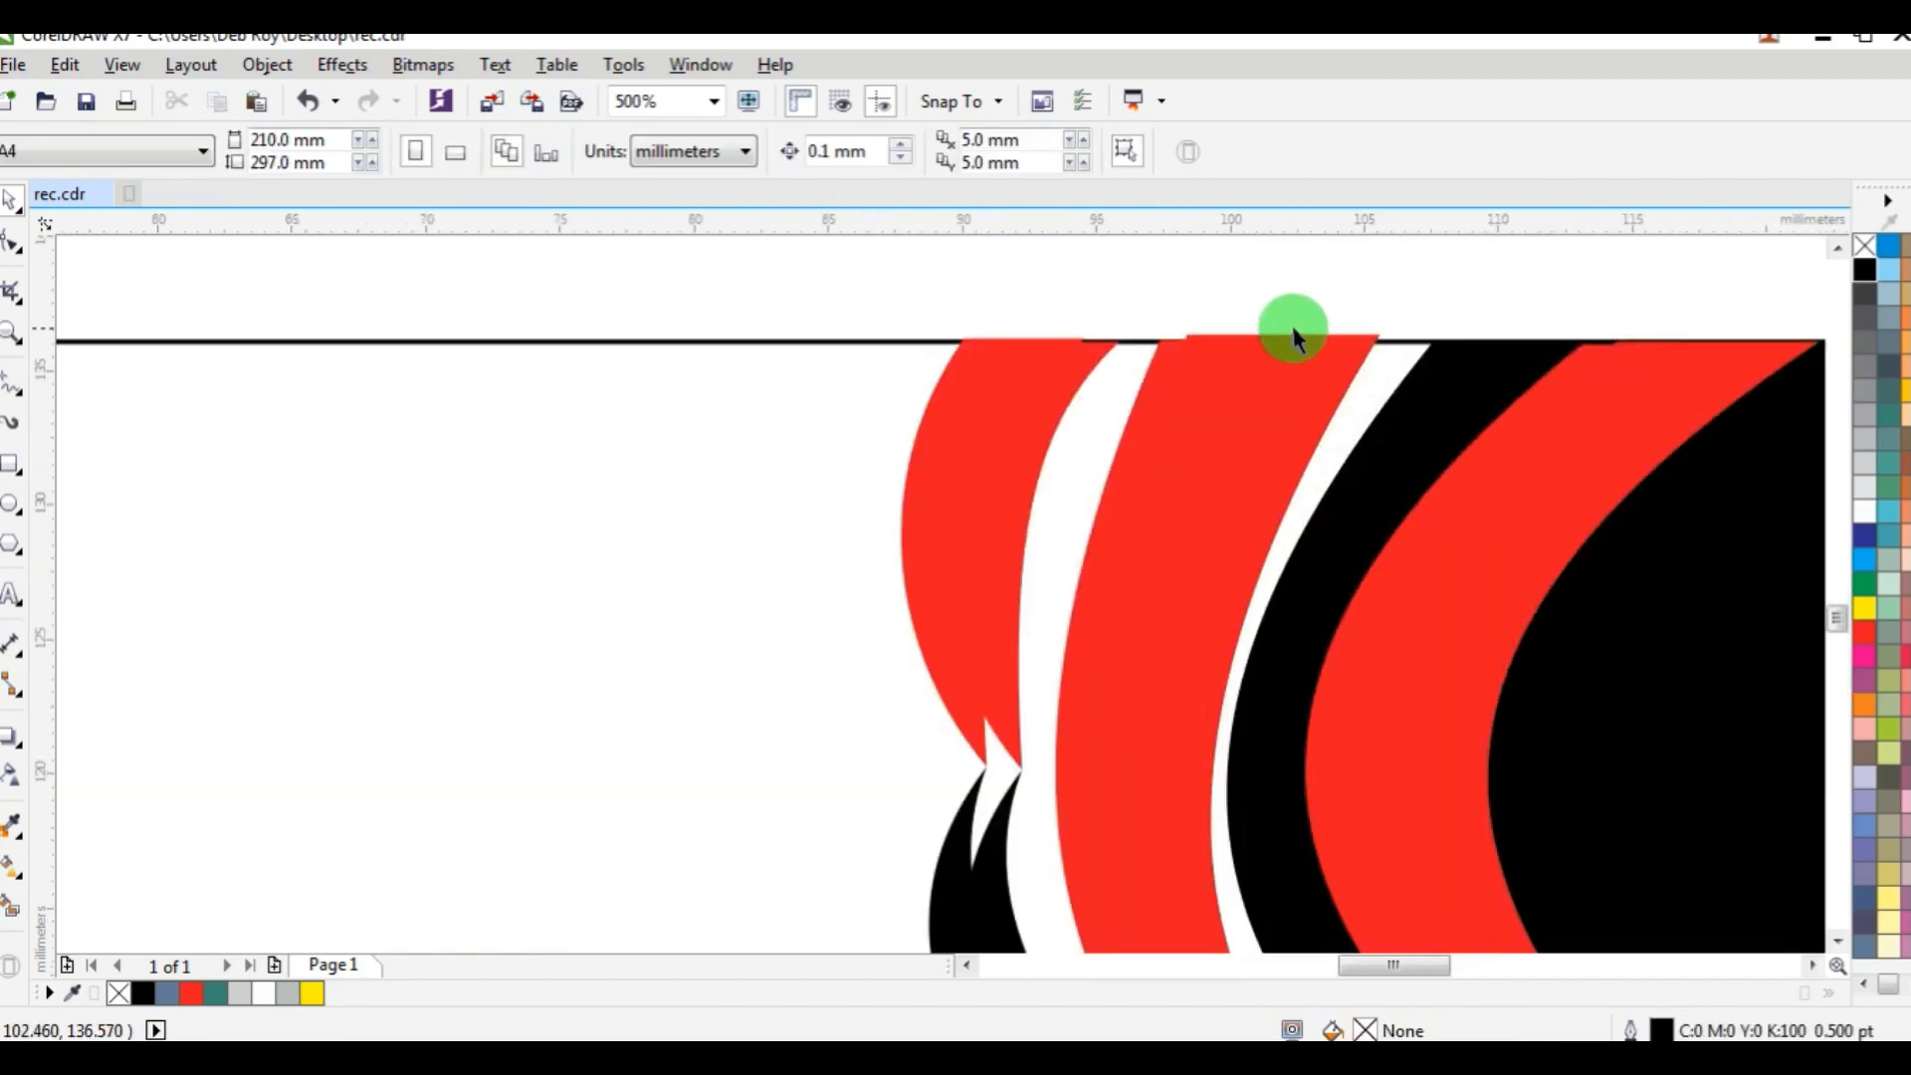
scroll(1254, 368, "up", 2)
left_click(1180, 337)
left_click(1060, 339, "shift")
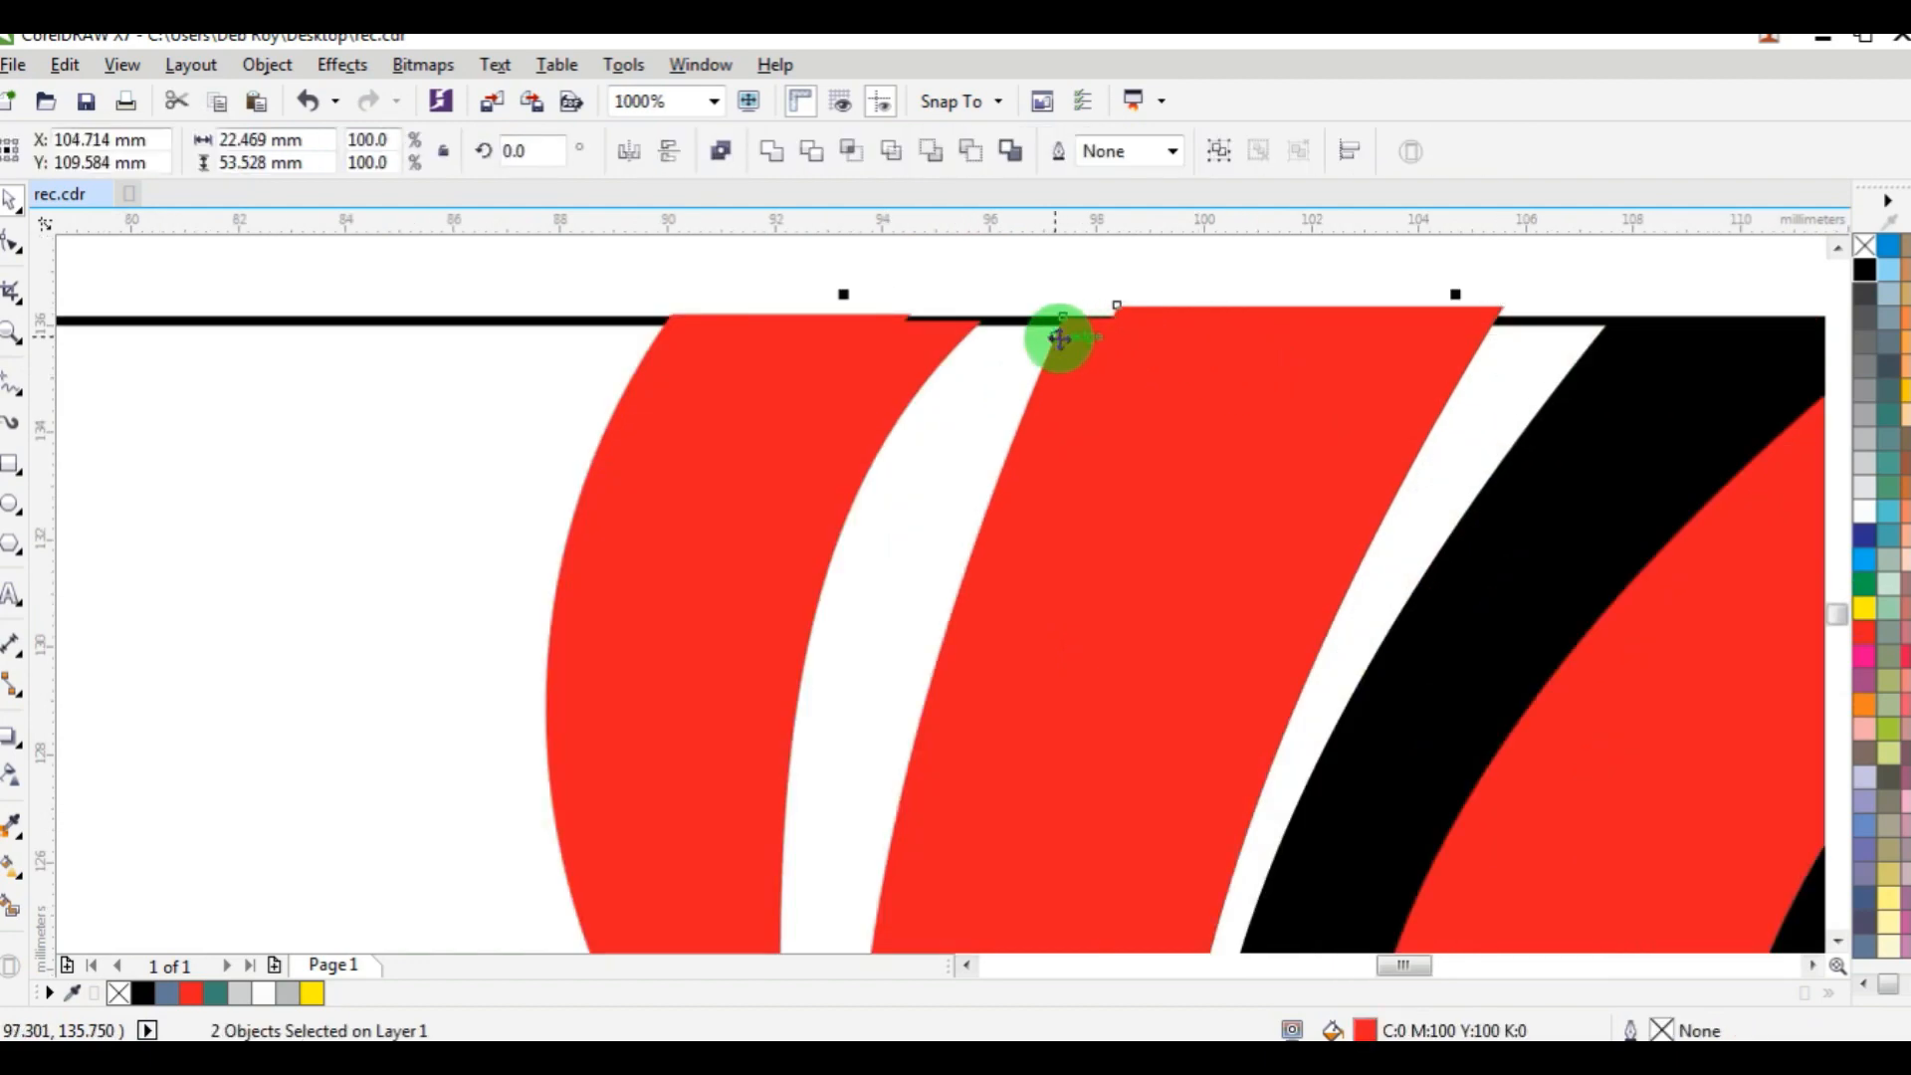
scroll(1143, 427, "down", 4)
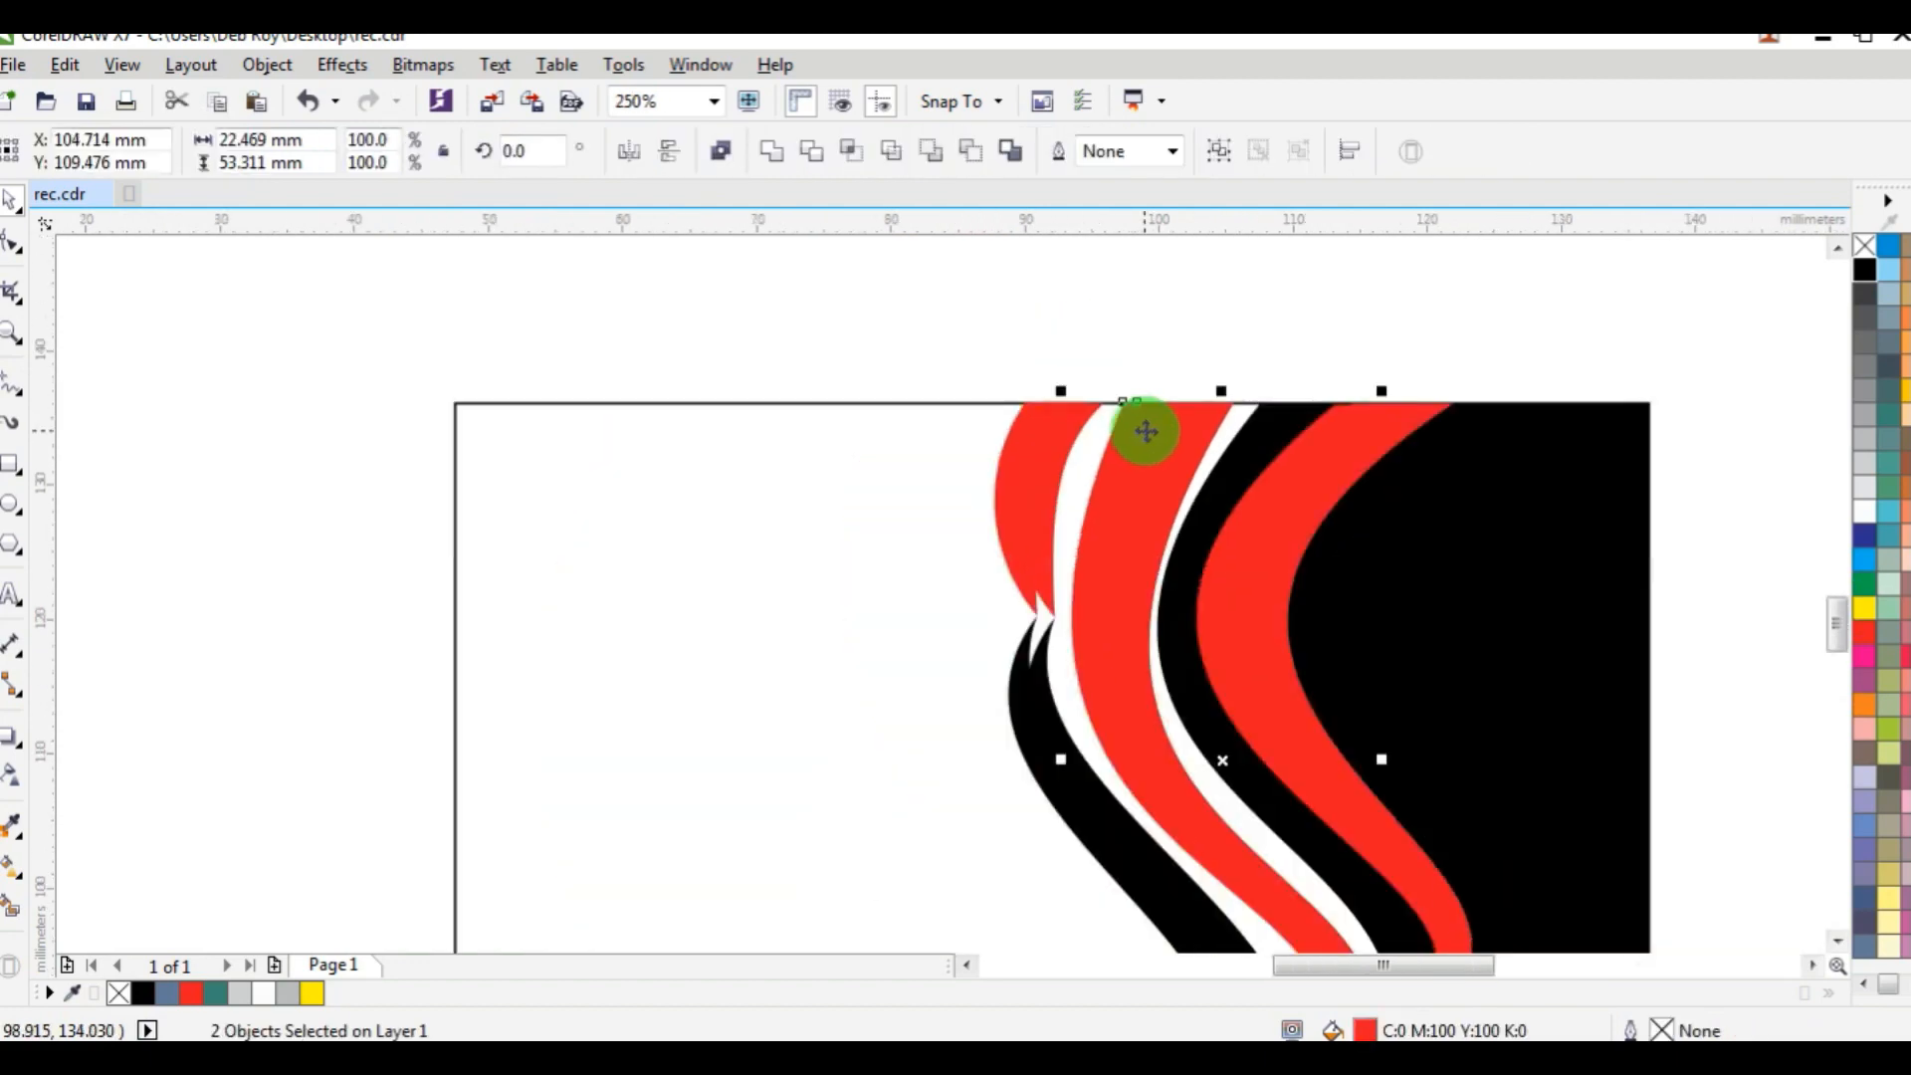
left_click(1578, 319)
Align the top of the rightmost red band's copy with the top of the black side panel.
scroll(1428, 406, "down", 4)
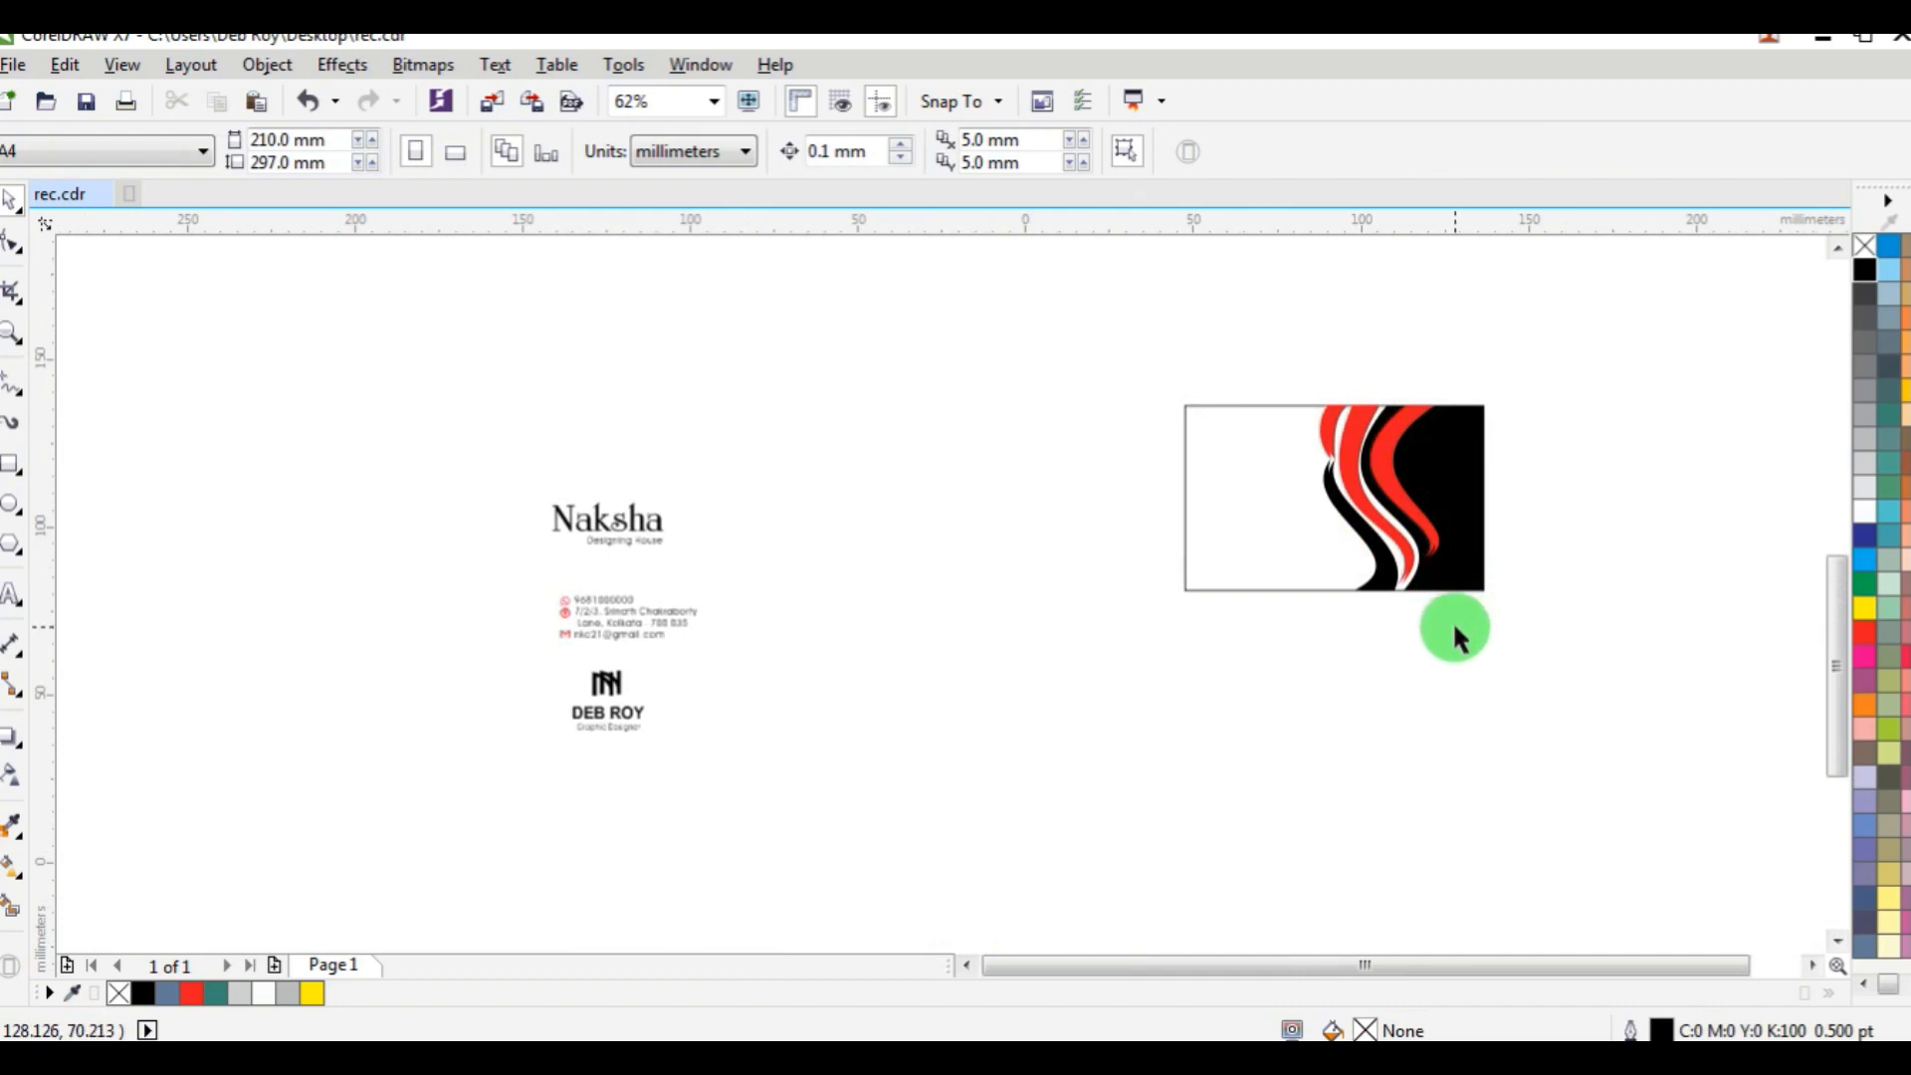
scroll(1292, 511, "up", 4)
left_click(1291, 312)
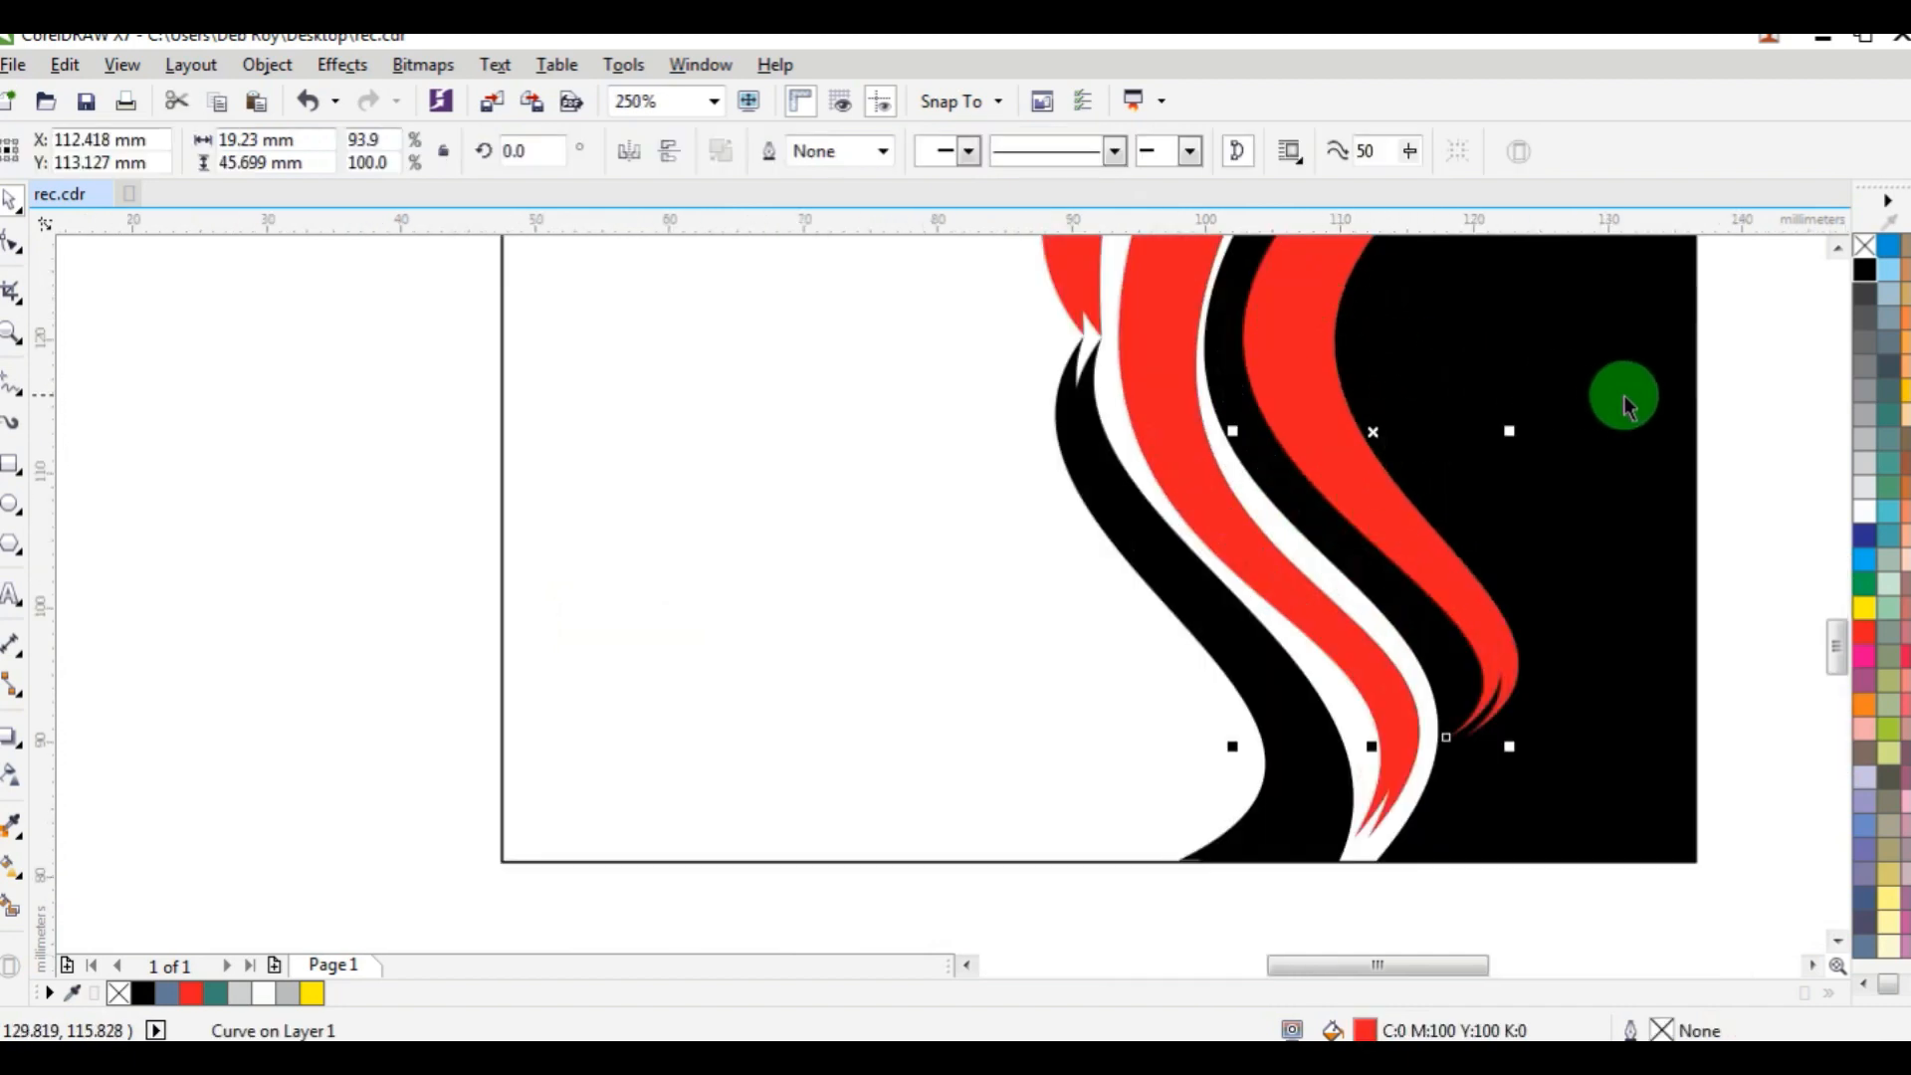
left_click(1625, 403, "shift")
scroll(1425, 427, "down", 2)
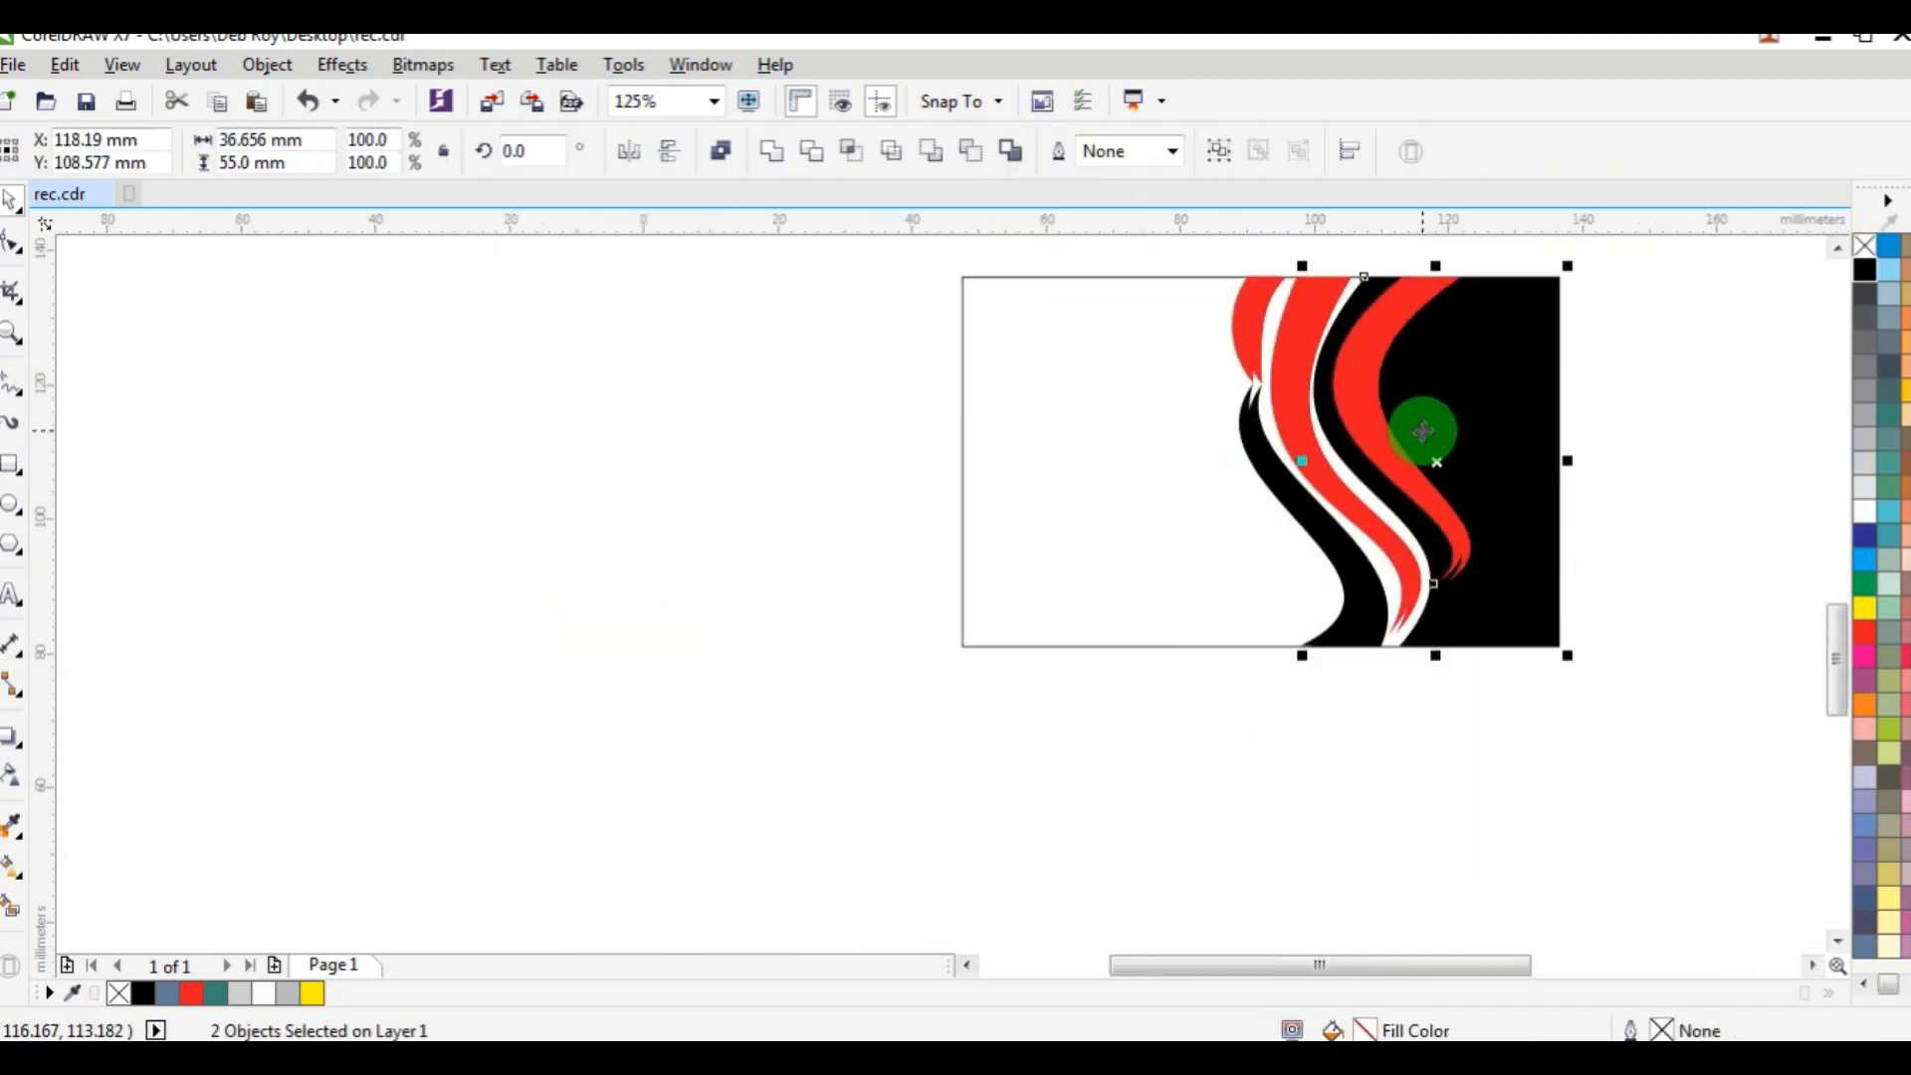
left_click(597, 404)
Draw a rectangle around the card and enlarge it upward and to the left to about 120.2 × 76.6 mm.
left_click(16, 463)
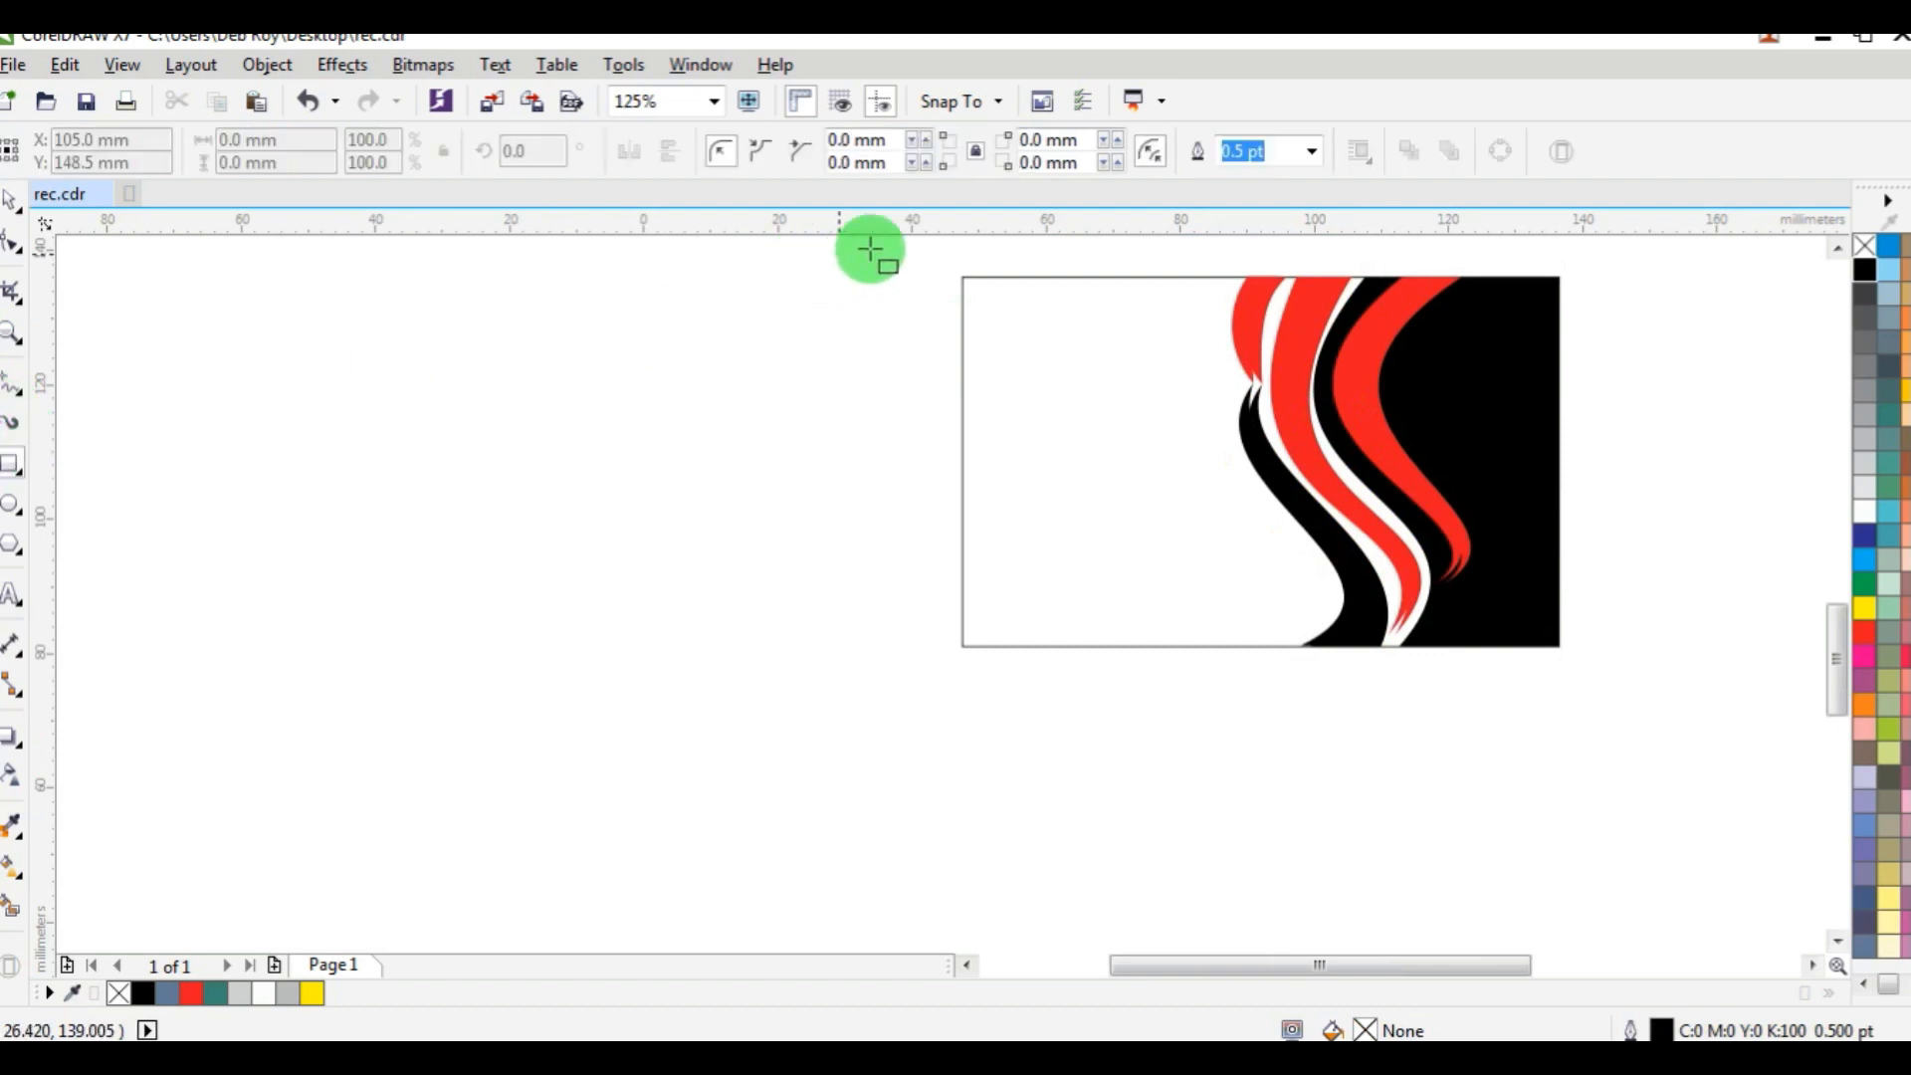
left_click_drag(926, 258, 1649, 725)
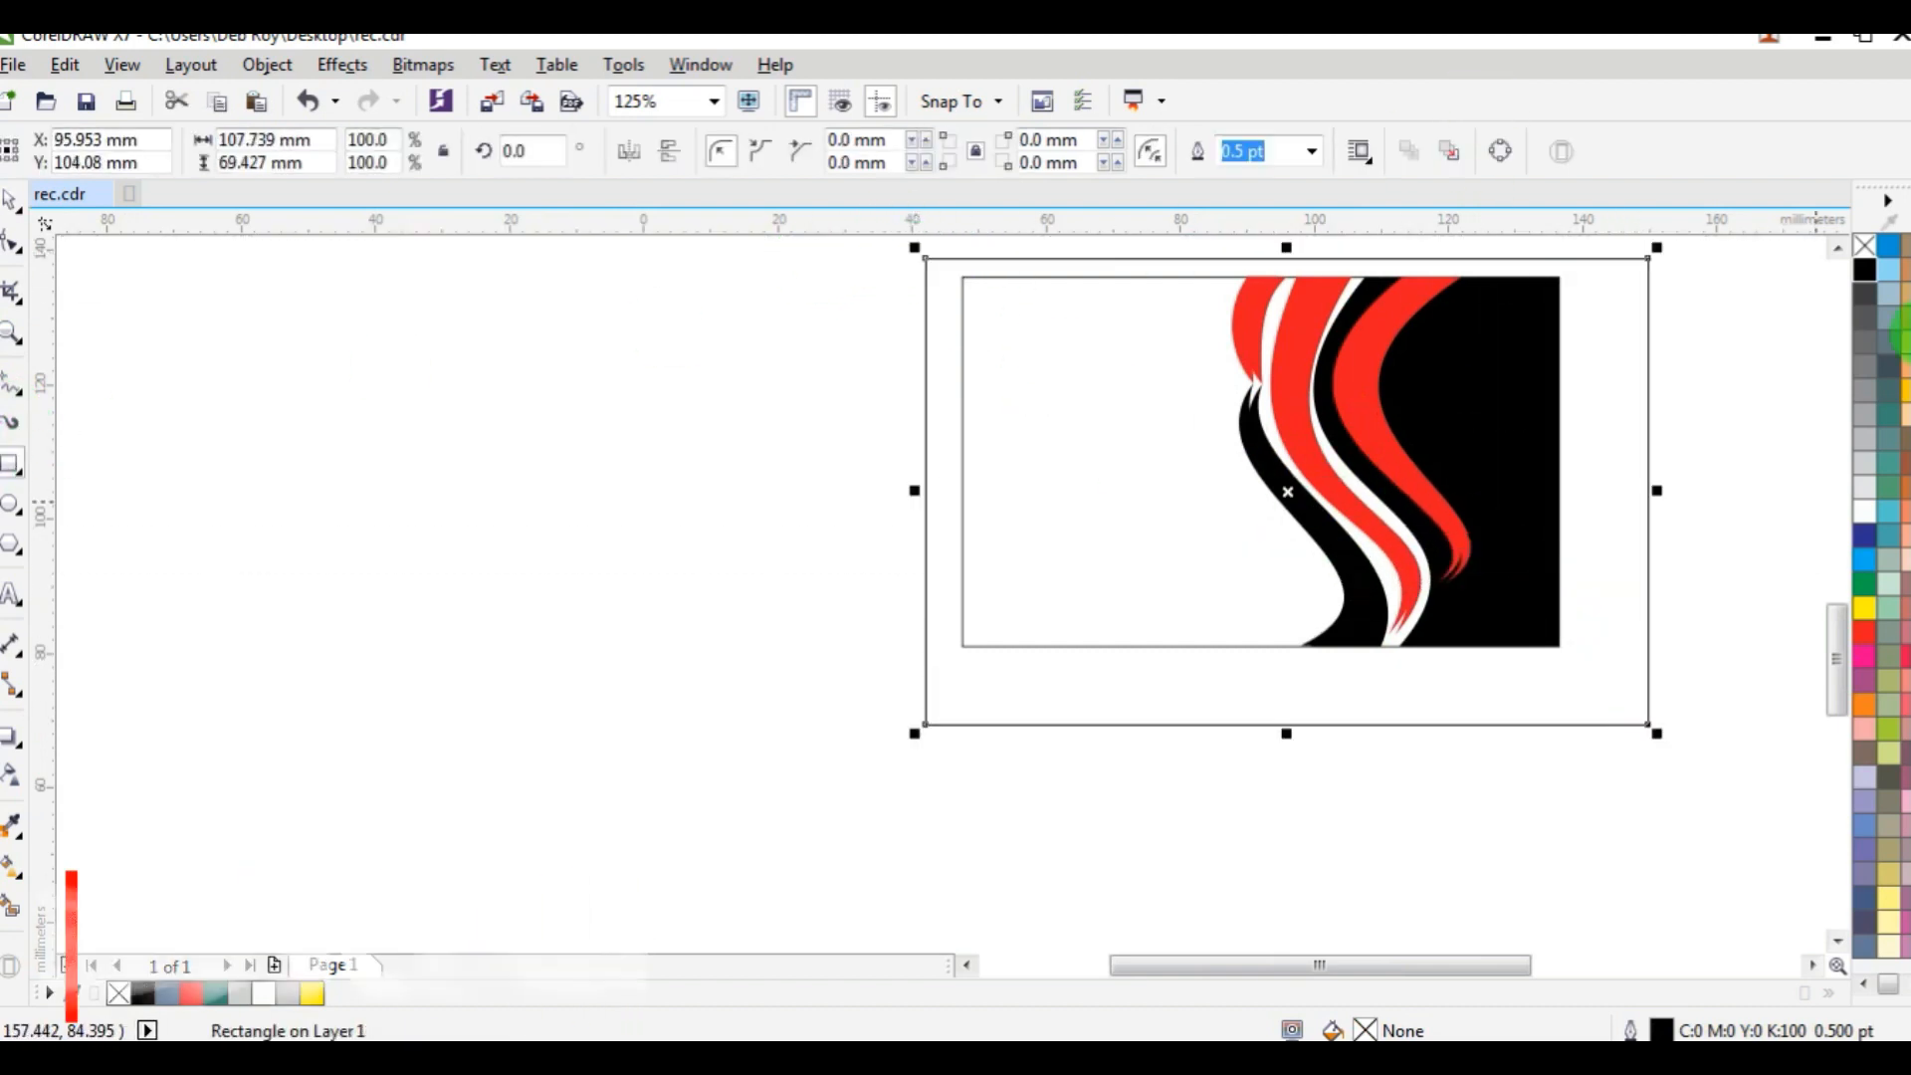
left_click(1838, 249)
left_click(1839, 249)
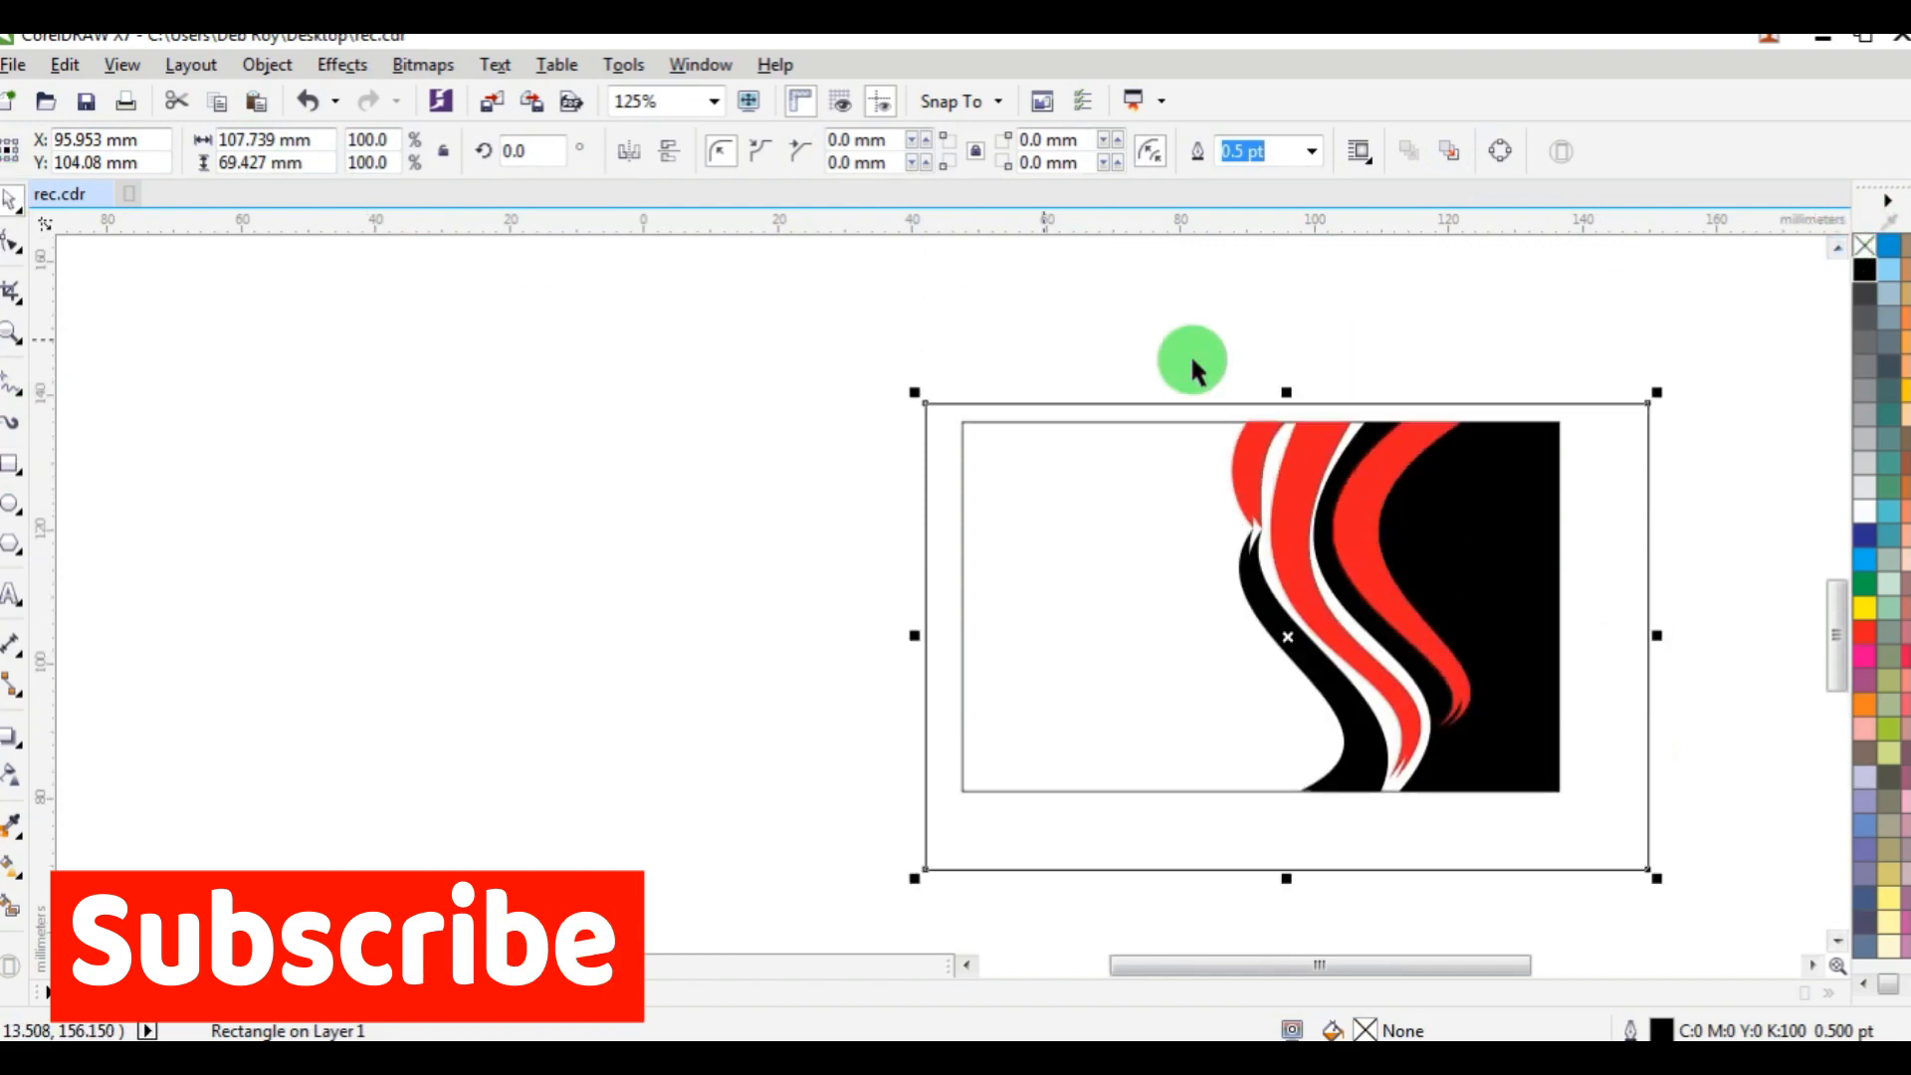
left_click_drag(1287, 392, 1329, 342)
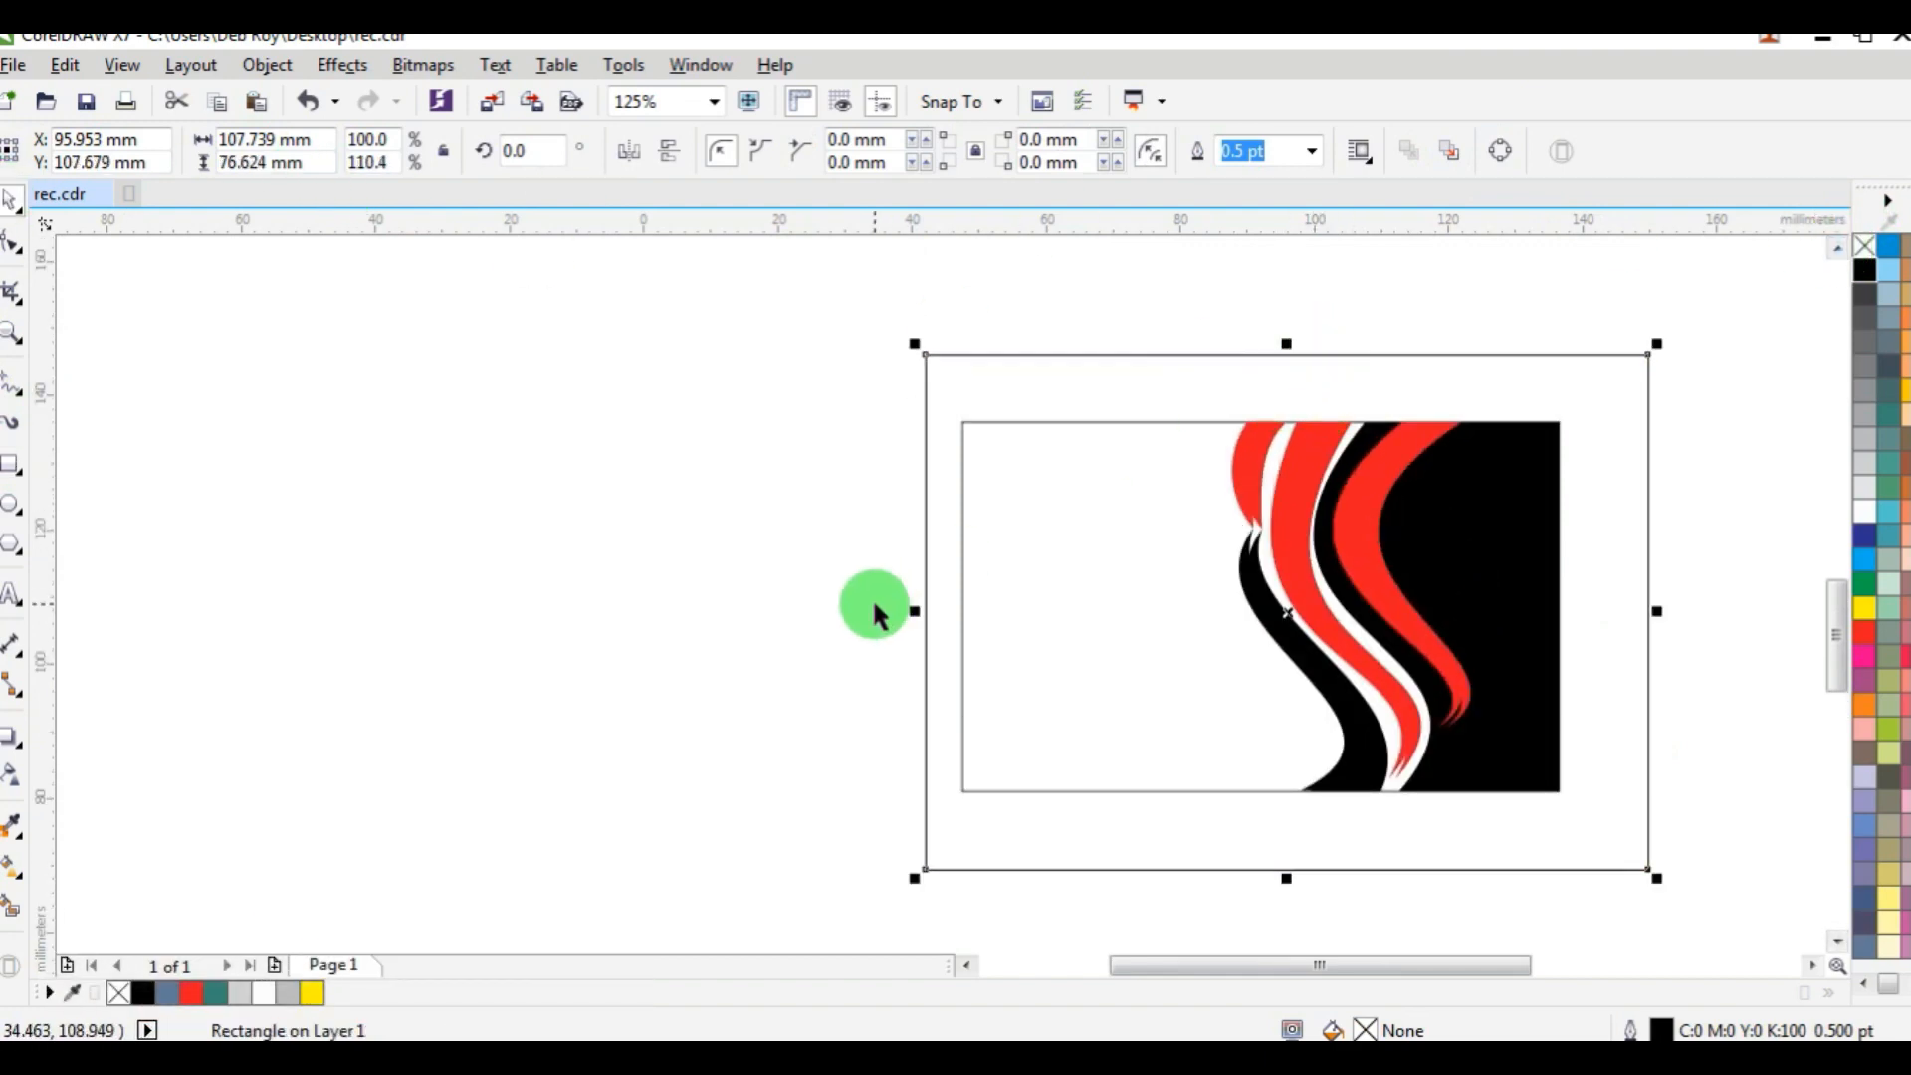
left_click_drag(909, 611, 839, 611)
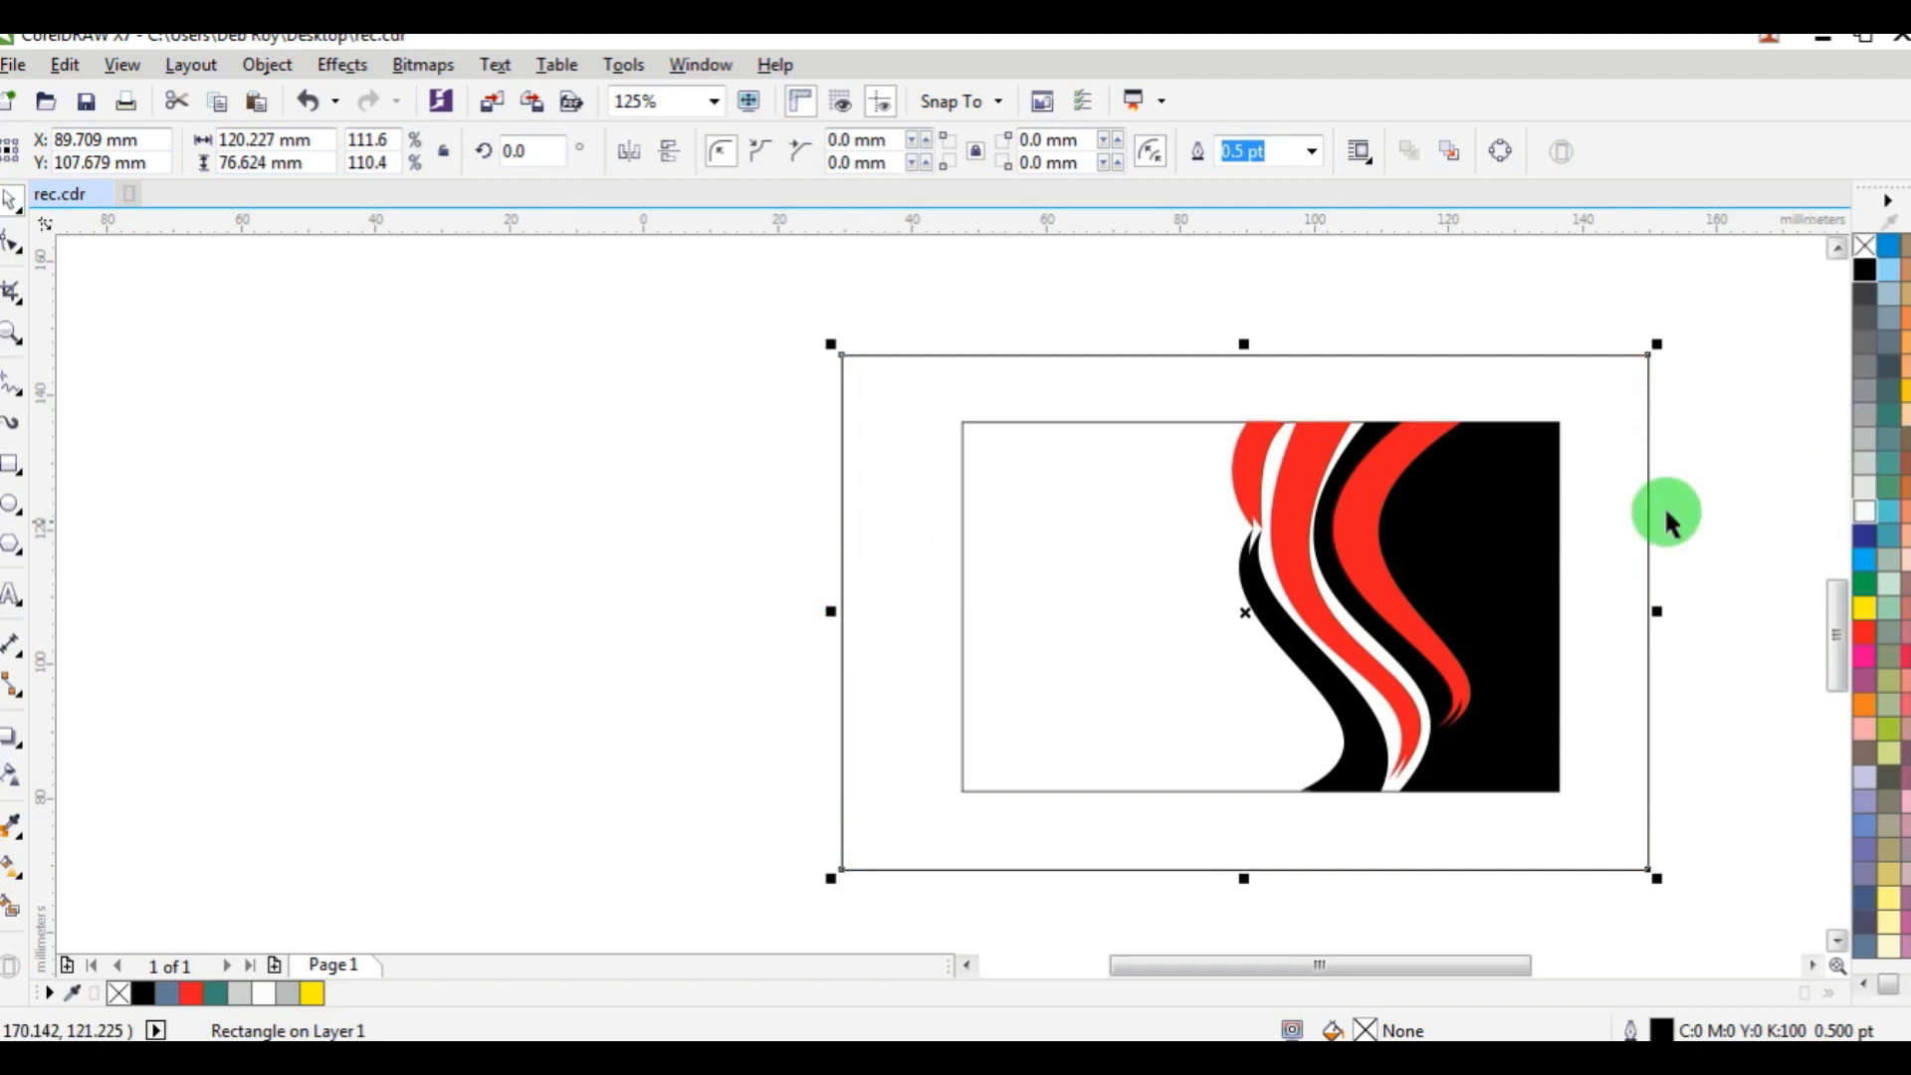
Fill the card rectangle with white and remove its outline.
left_click(1031, 422)
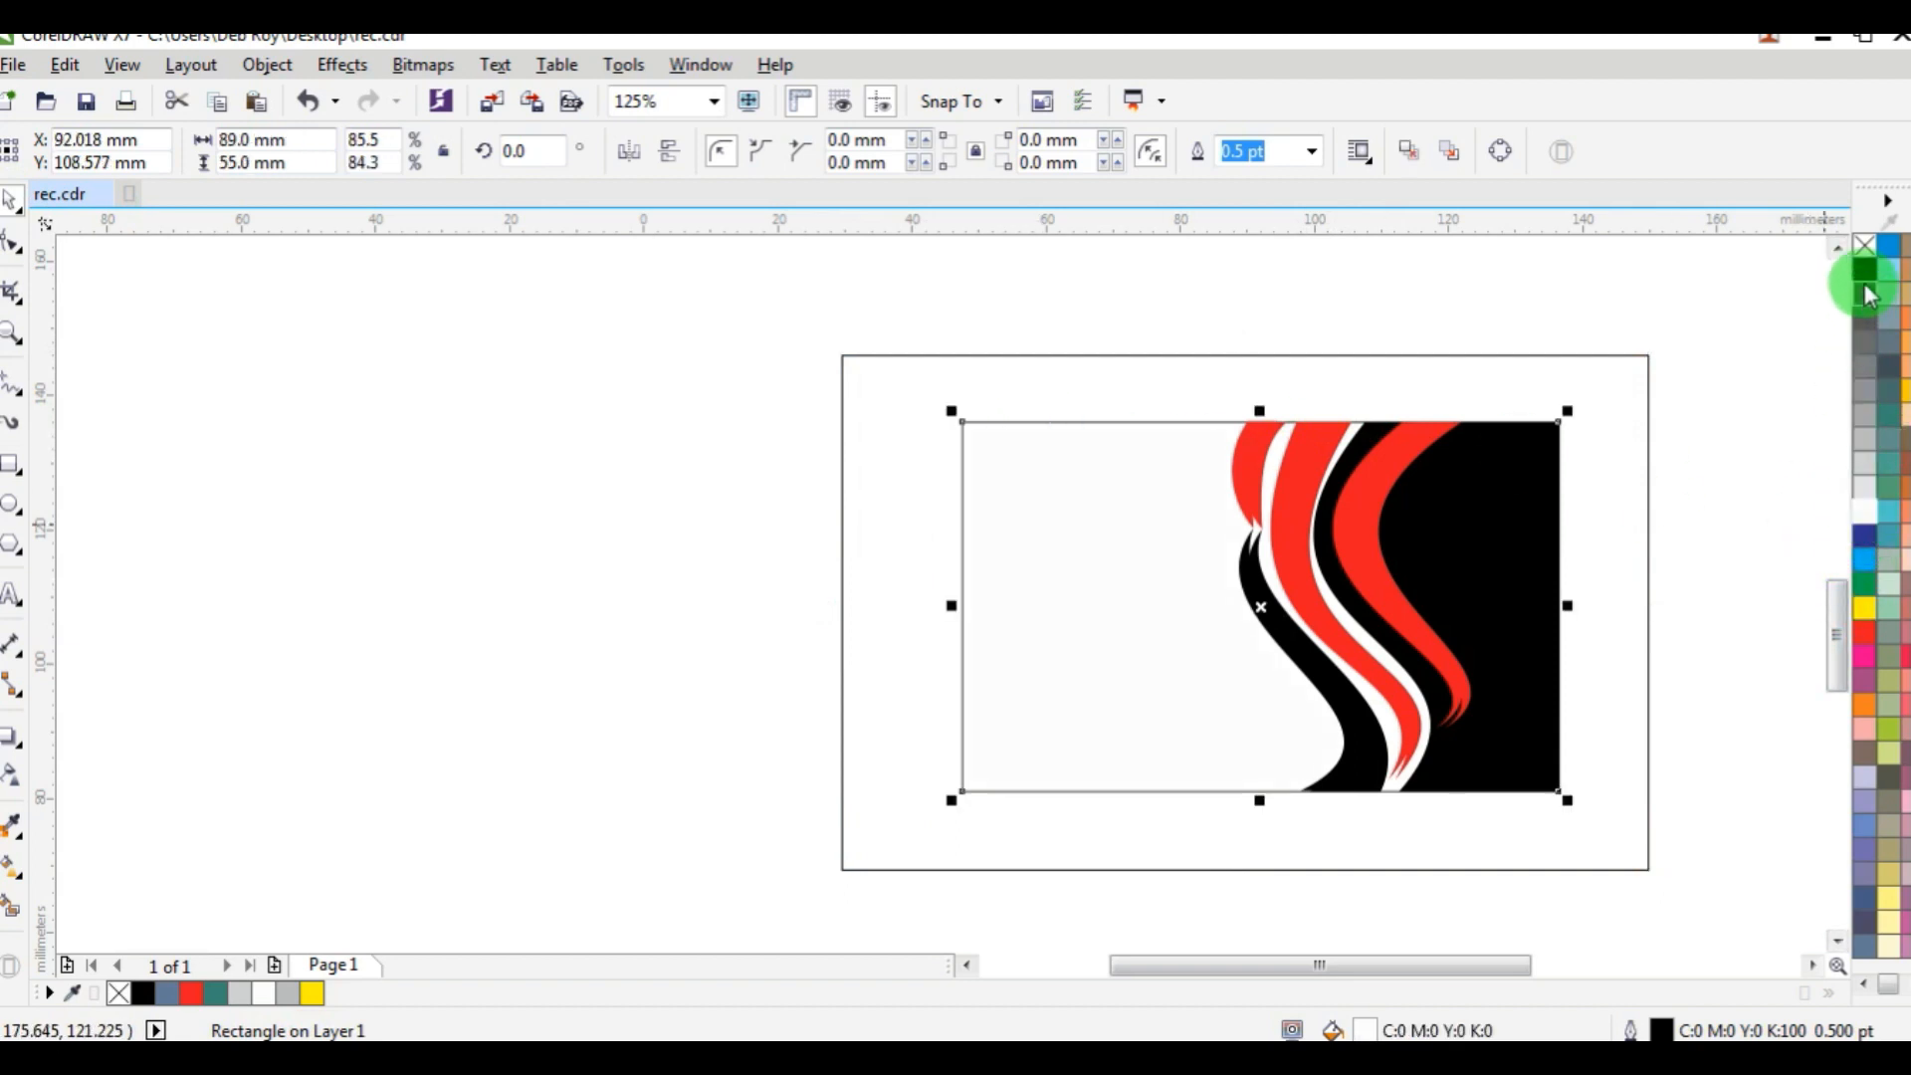
right_click(1864, 245)
left_click(1639, 325)
Fill the outer rectangle with 40% black, remove its outline and send it behind the card.
left_click(1635, 356)
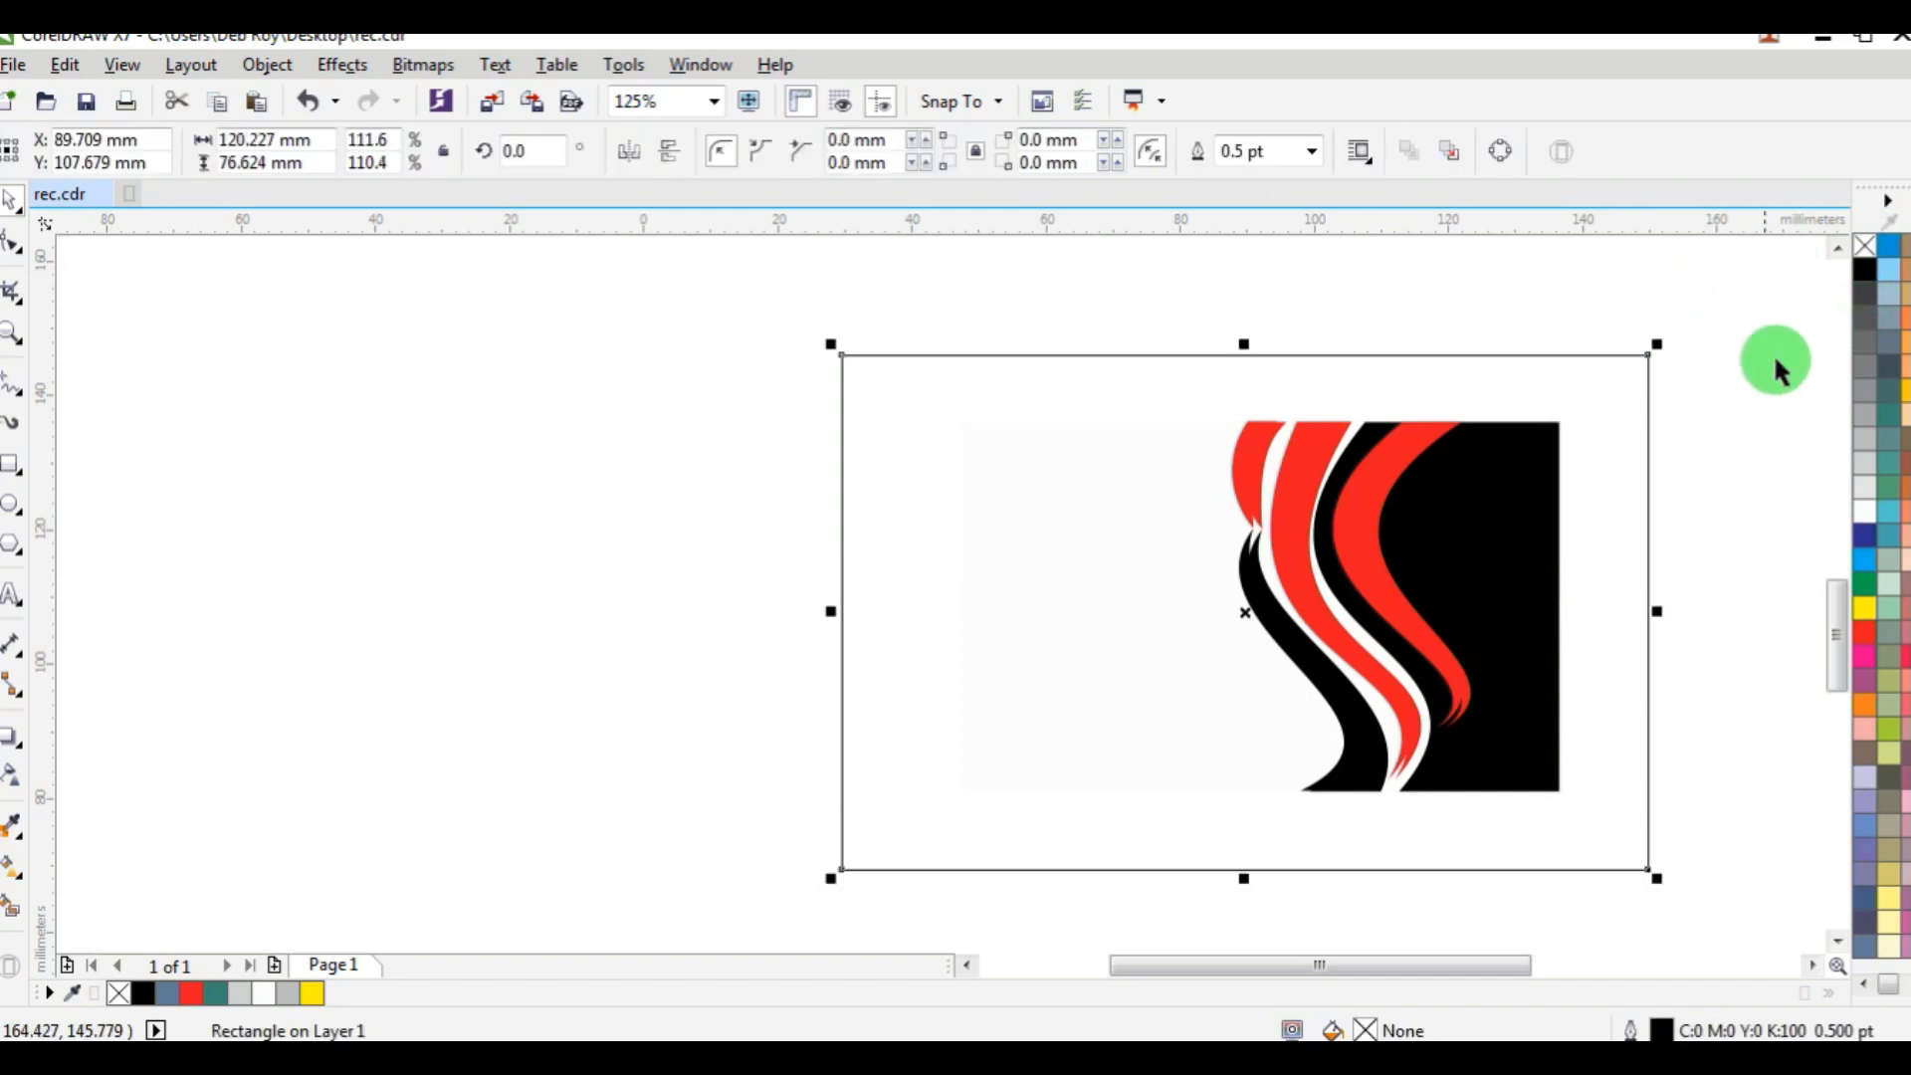
left_click(1868, 422)
right_click(1867, 249)
key("shift+Page_Down")
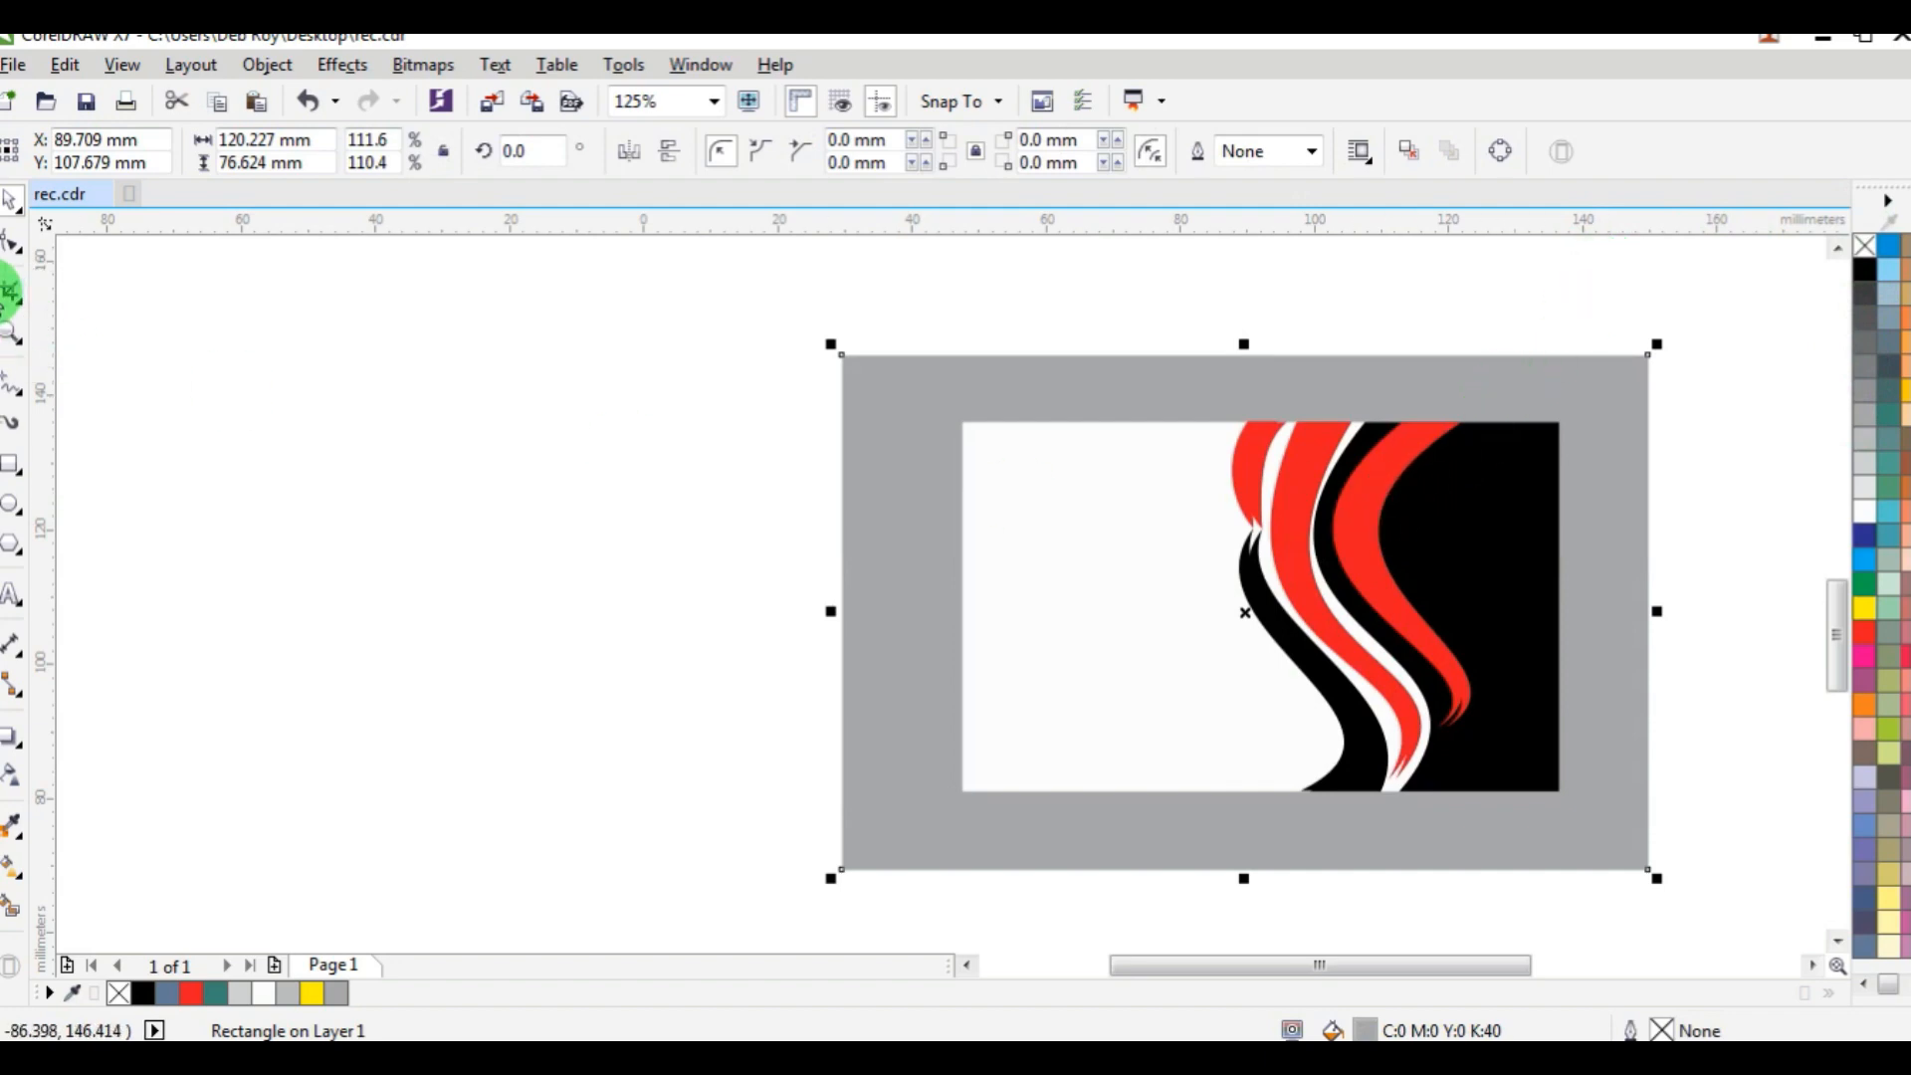
left_click(834, 406)
Pull the right edge of the middle red band's copy inward to widen the white gap beside the black panel.
left_click(1296, 480)
scroll(1341, 520, "up", 1)
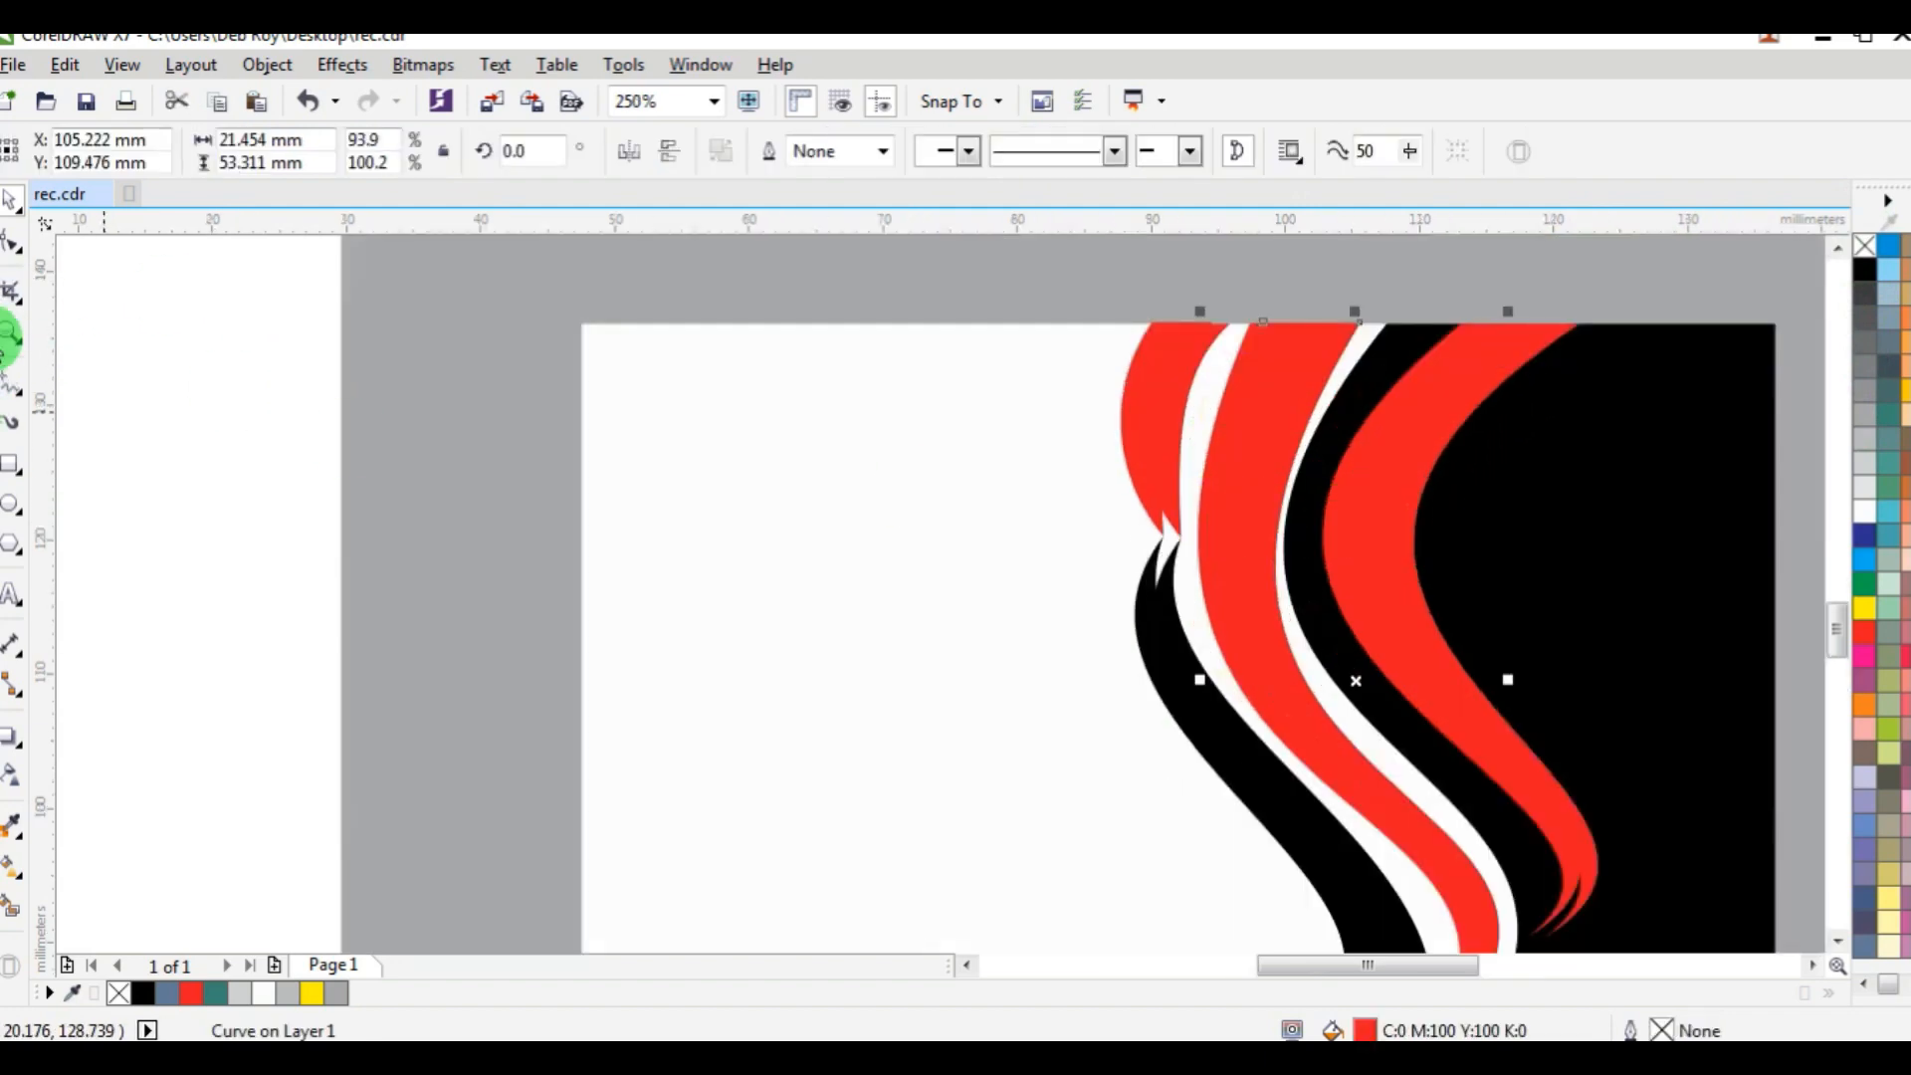
left_click(10, 249)
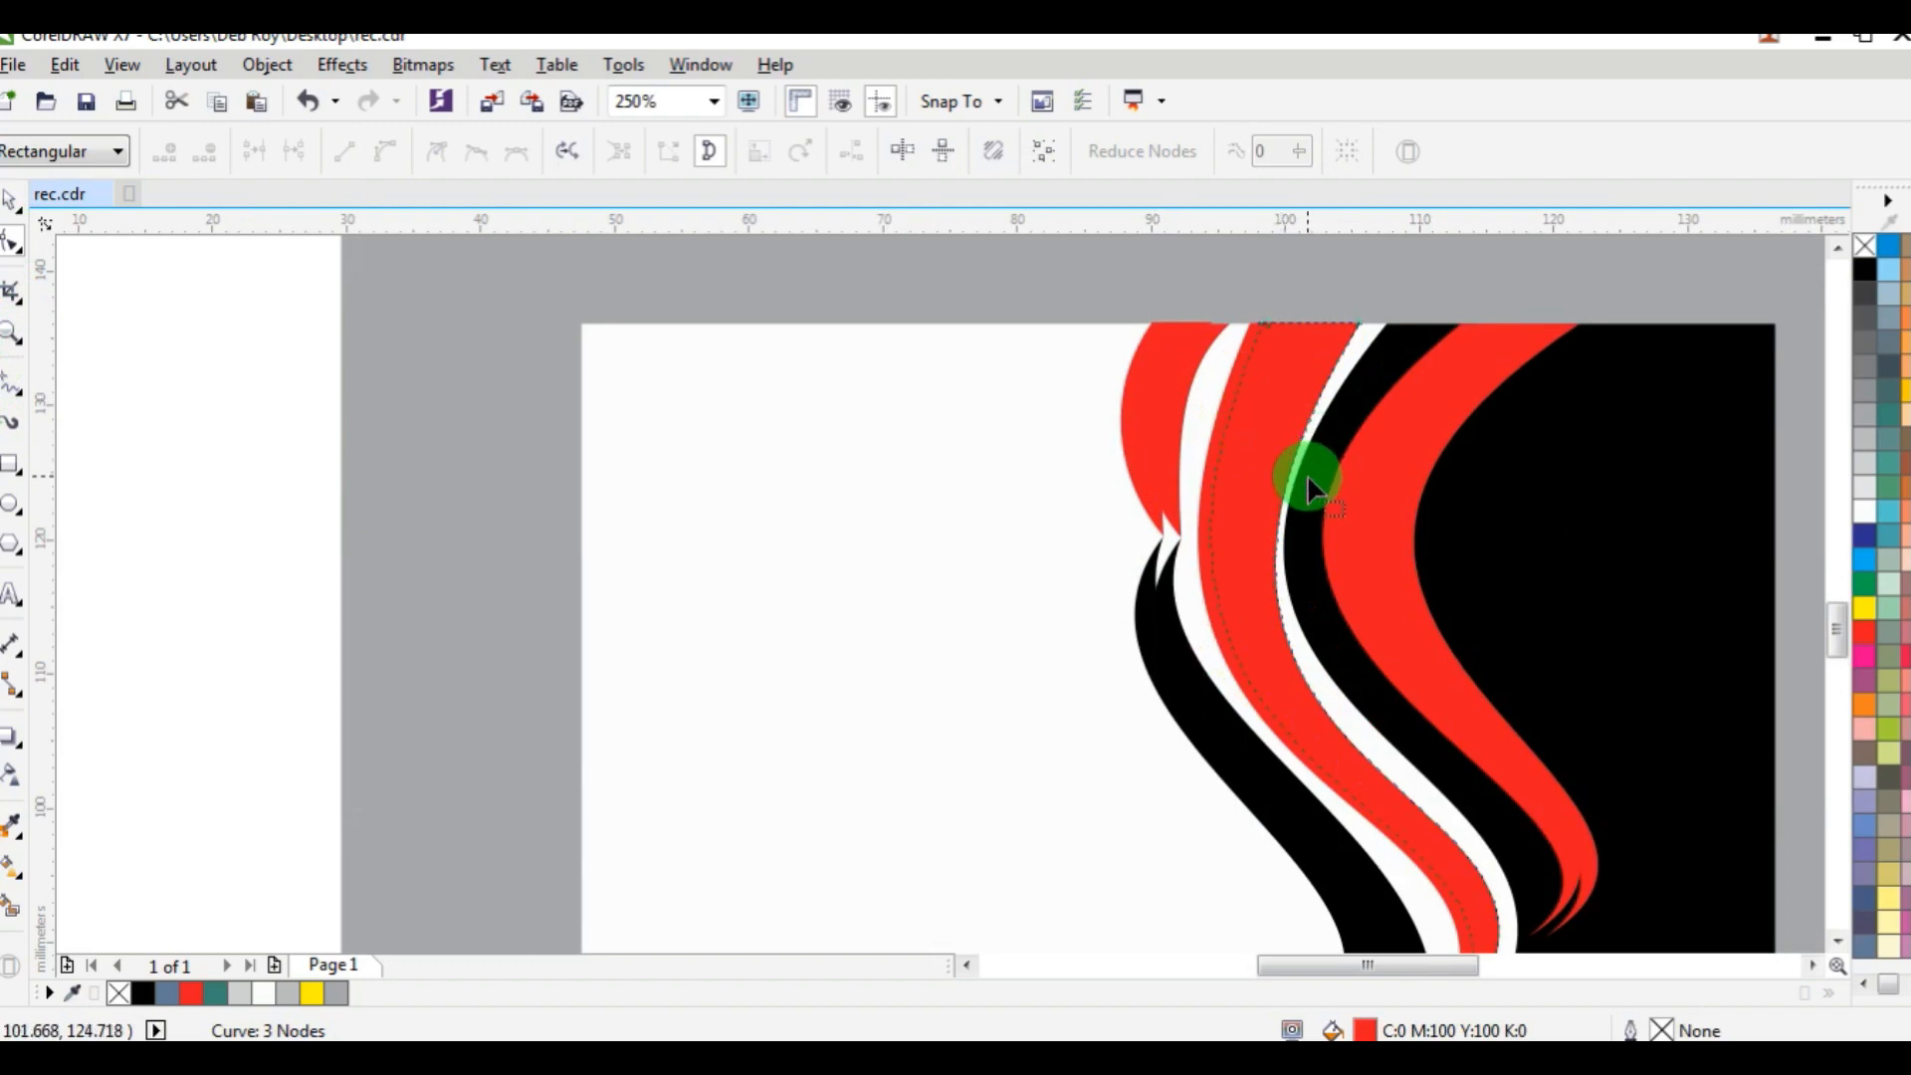
scroll(1306, 473, "up", 1)
left_click_drag(1274, 473, 1241, 452)
scroll(1287, 488, "down", 2)
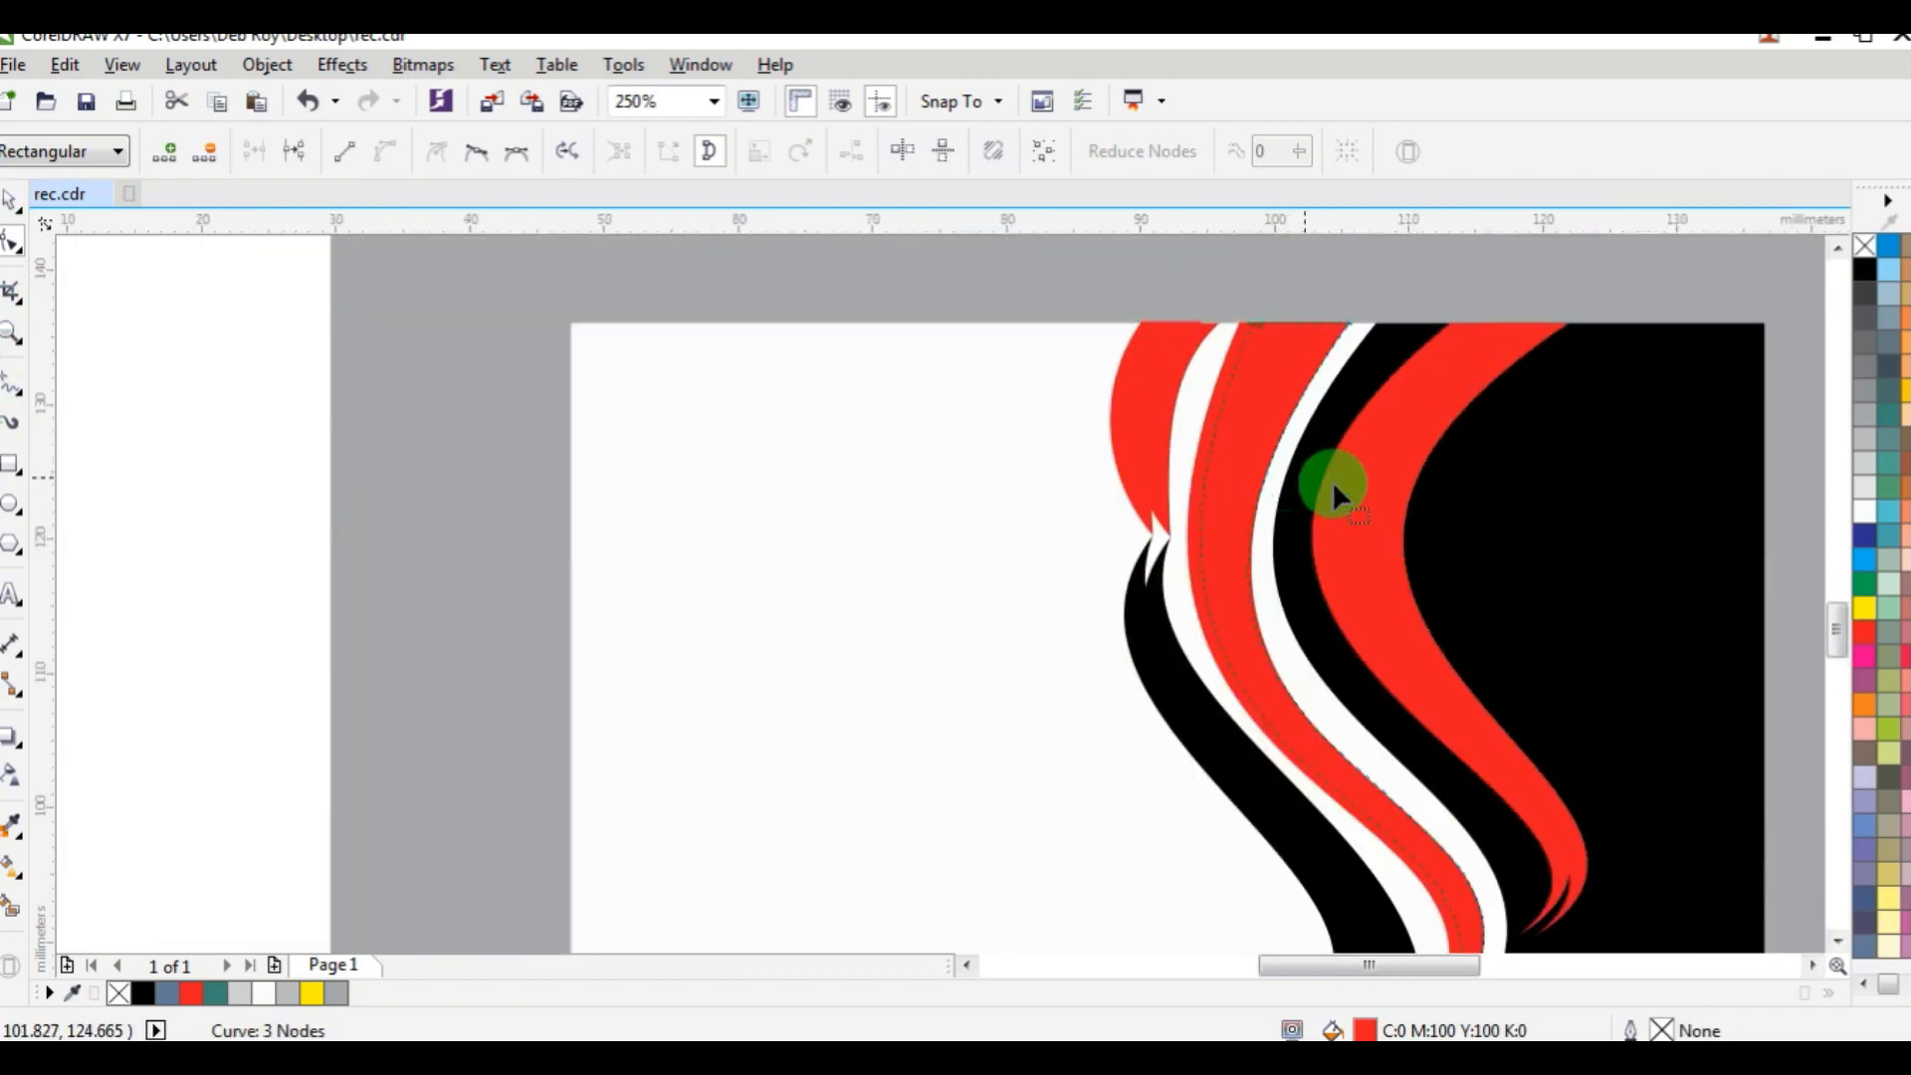
left_click(13, 204)
left_click(299, 385)
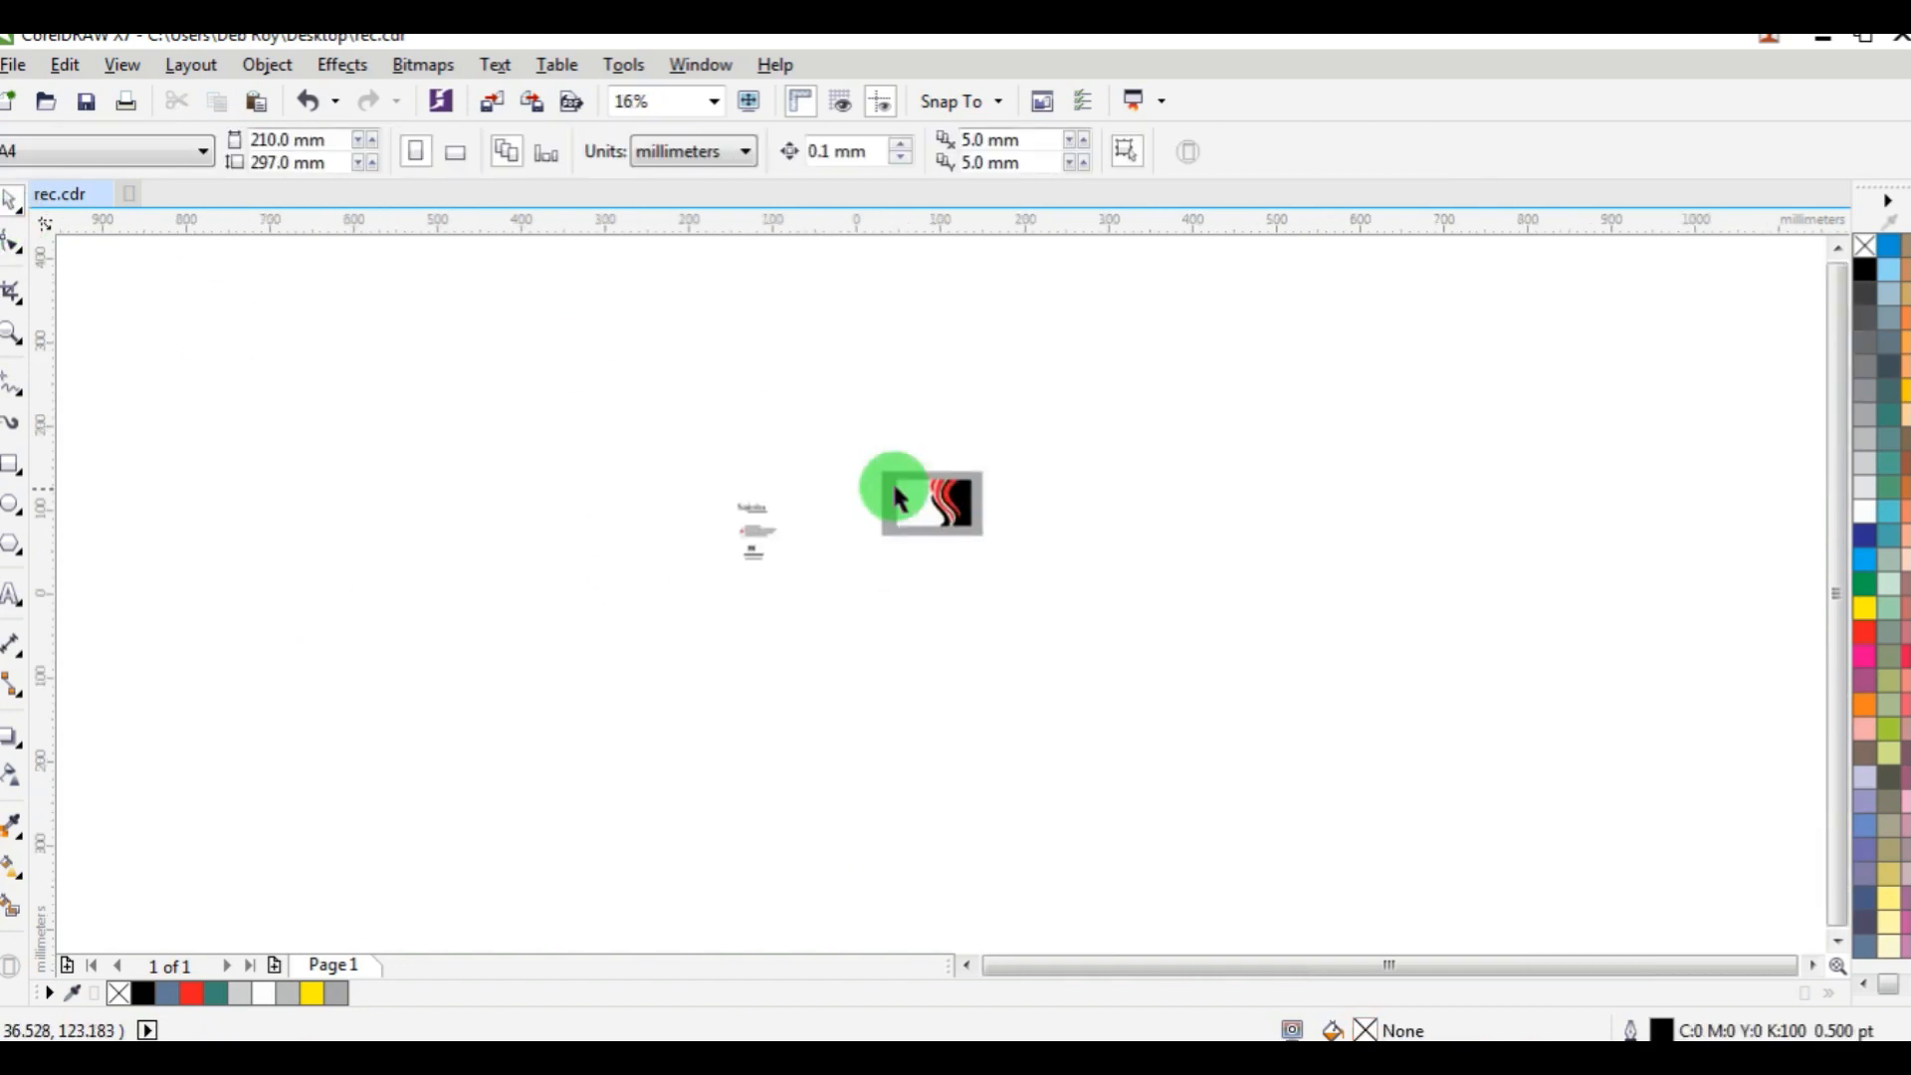
Move the Naksha title and its Designing House tagline onto the card's upper-left area and nudge them 0.3 mm right.
scroll(891, 480, "down", 3)
scroll(883, 510, "up", 2)
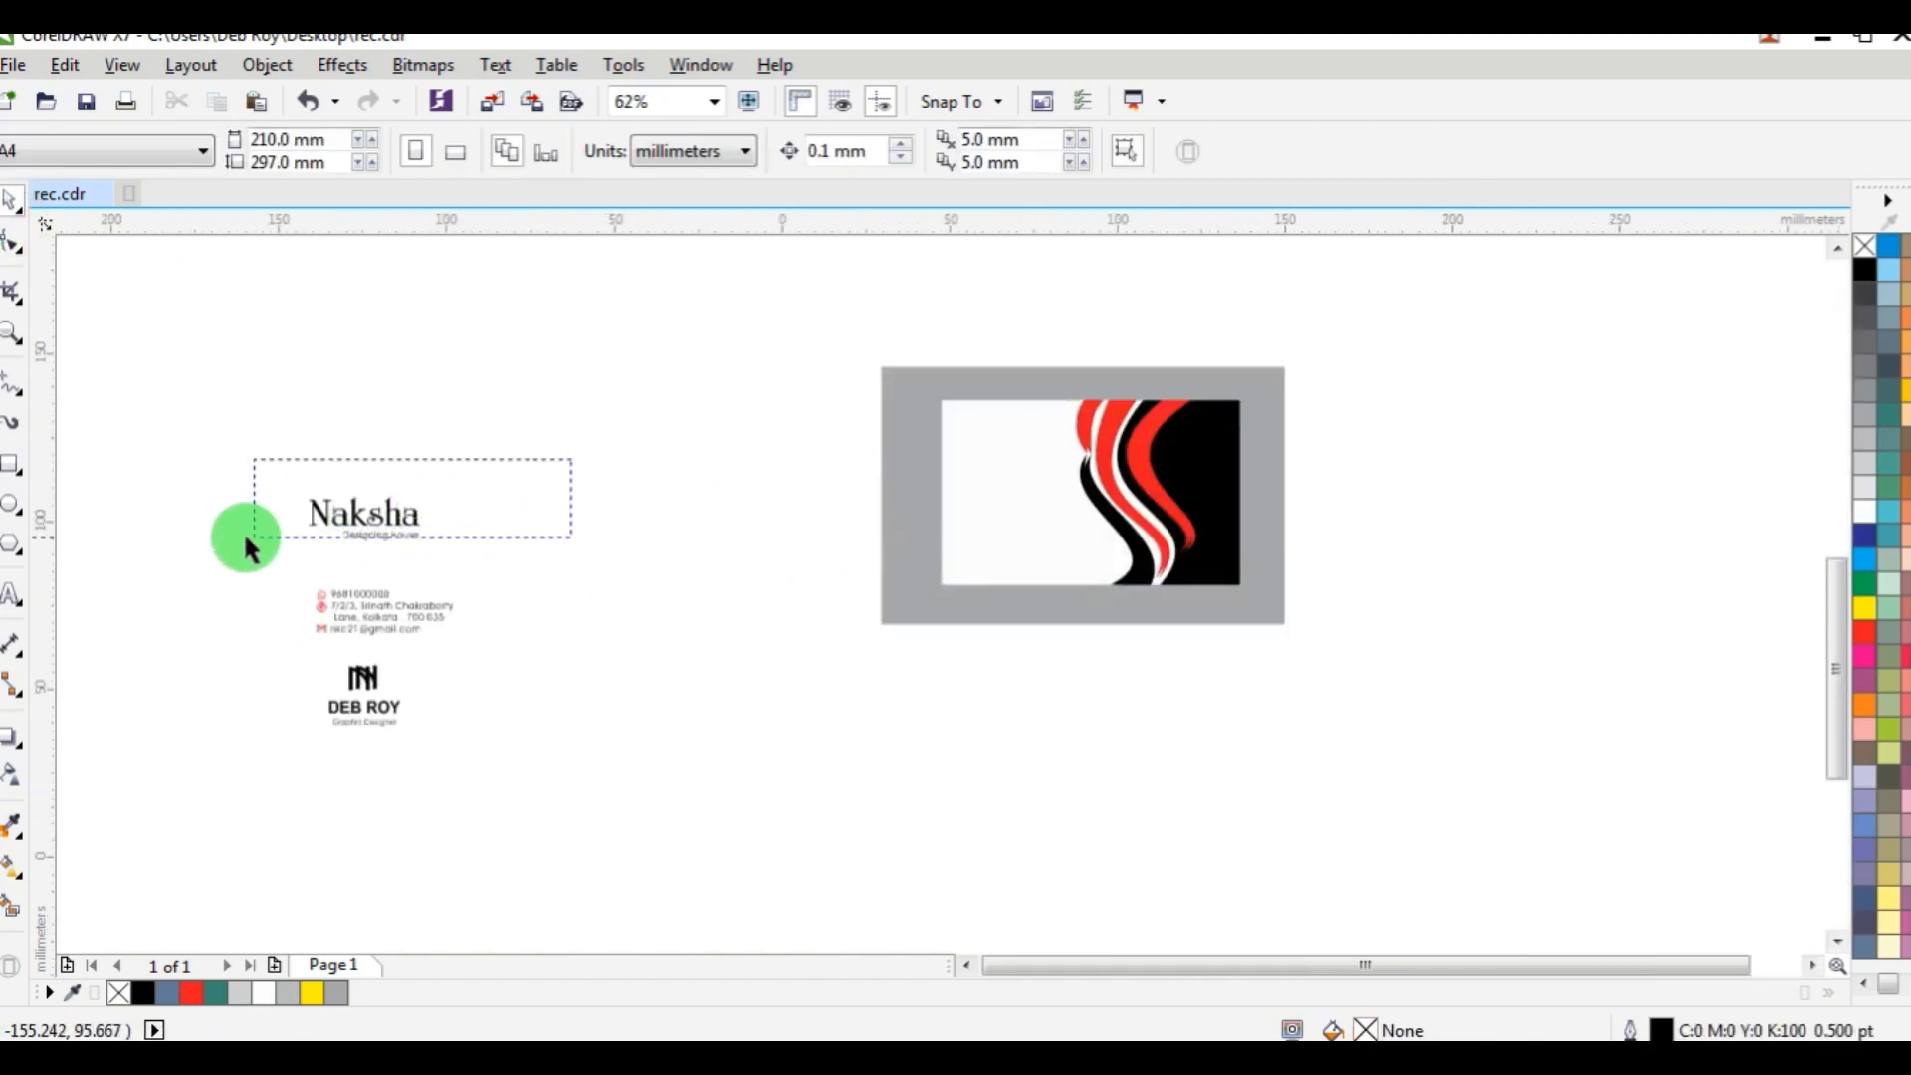
left_click_drag(246, 545, 249, 545)
left_click_drag(406, 512, 1052, 430)
scroll(1053, 430, "up", 1)
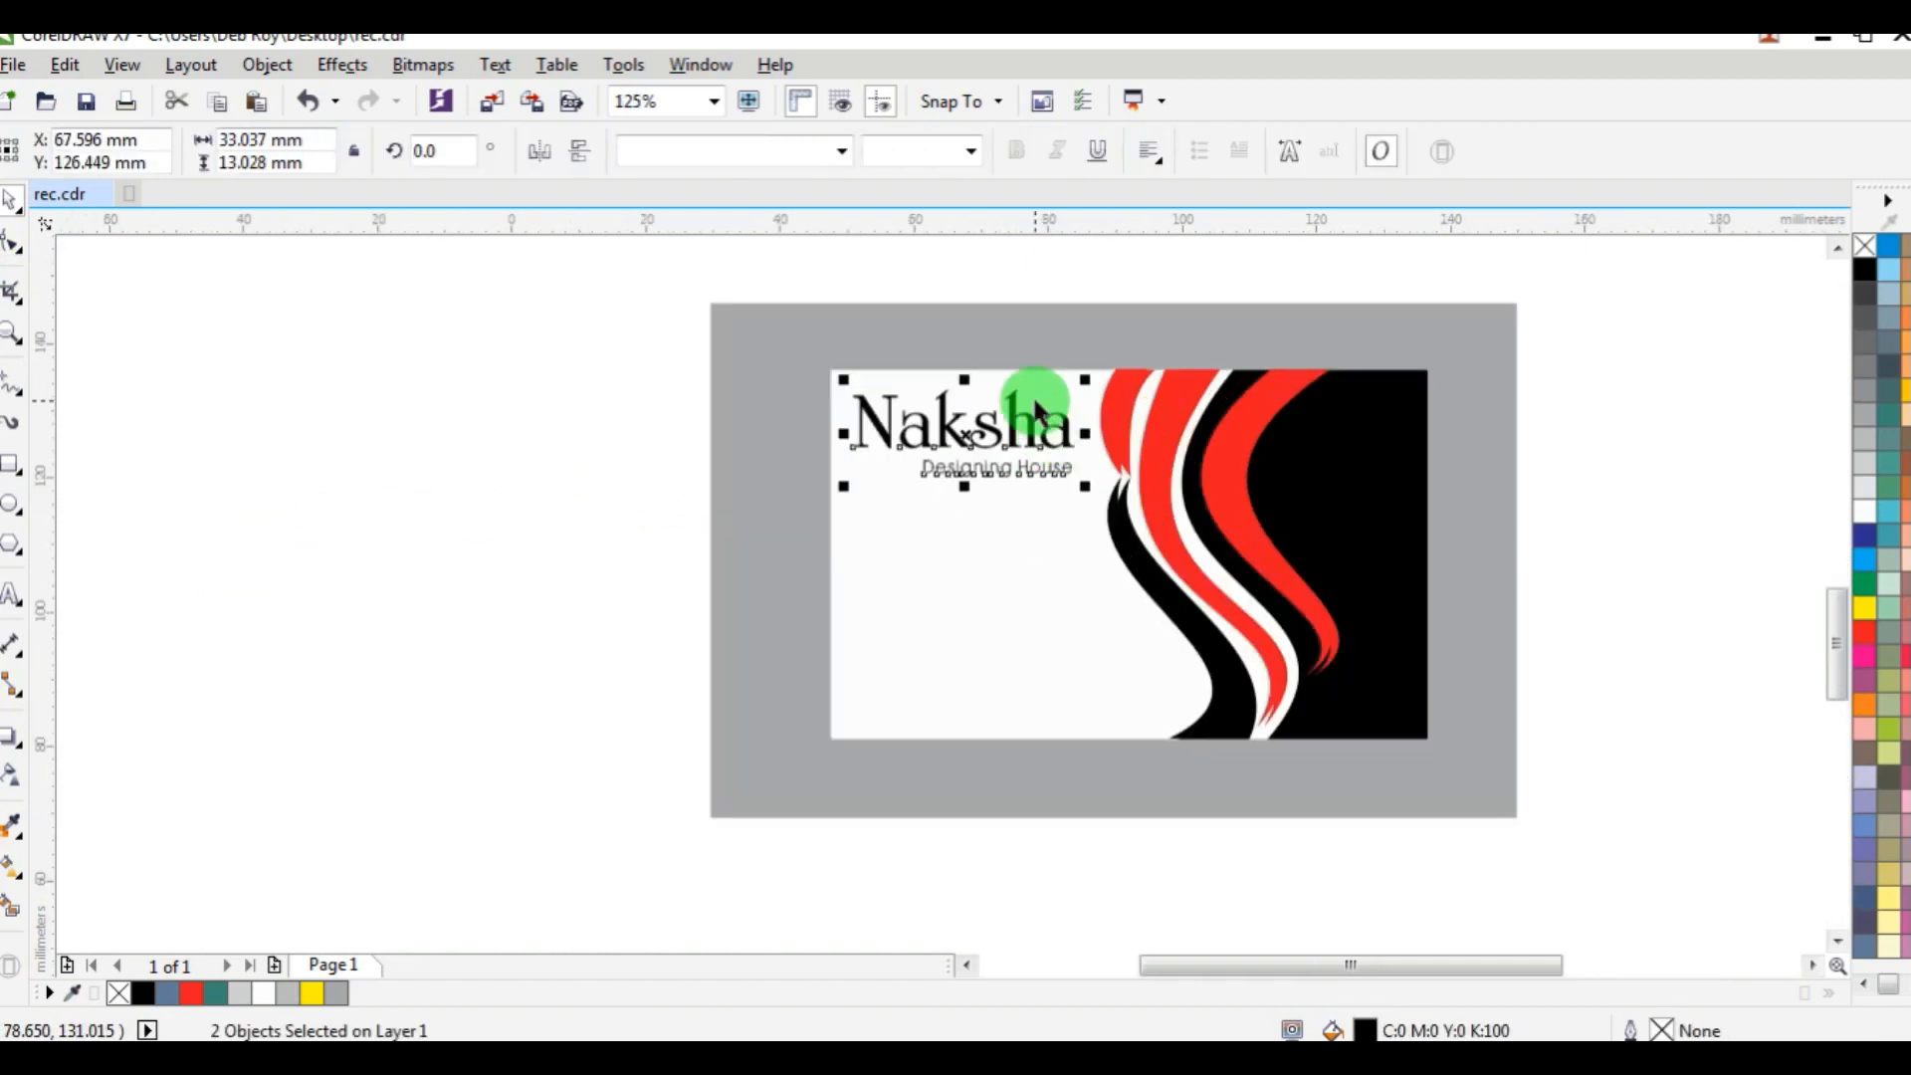
key("Right")
key("Right")
key("Right")
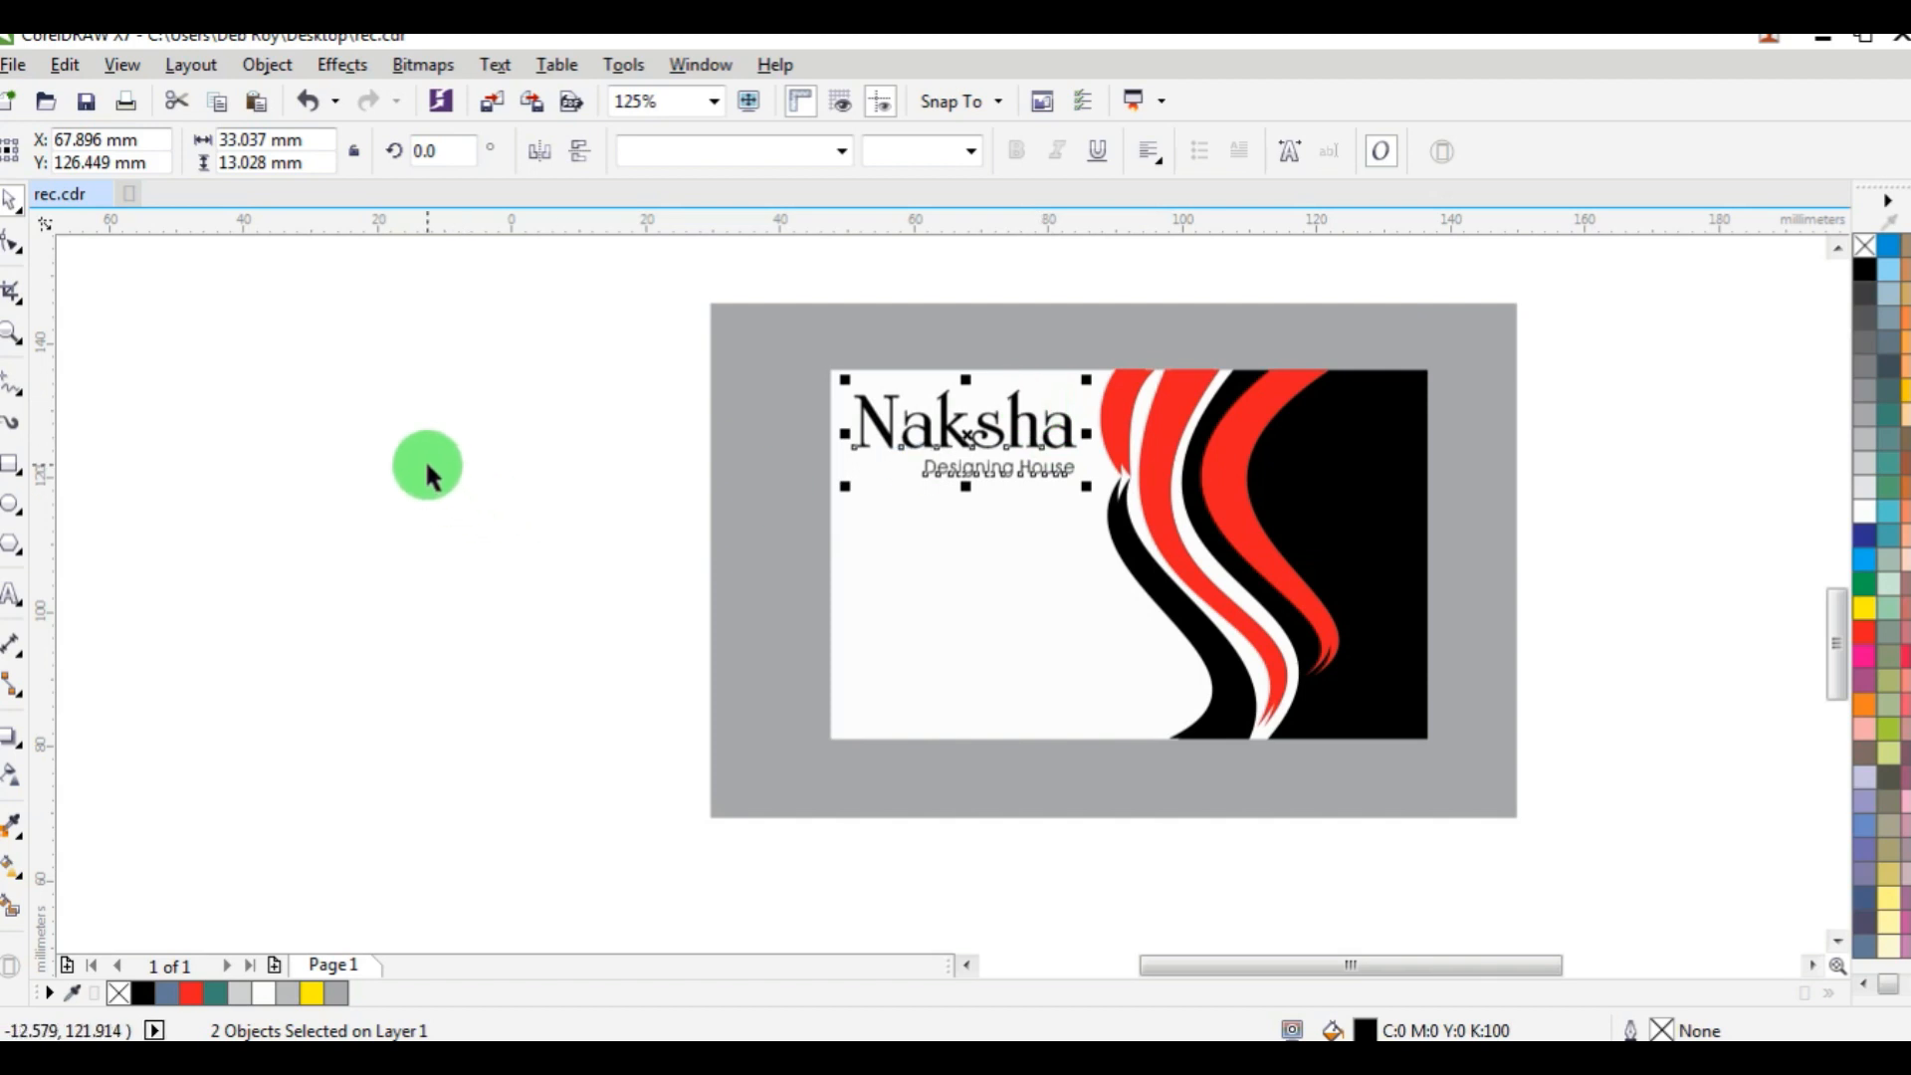
left_click(428, 468)
Recolour the Naksha title red.
left_click(936, 418)
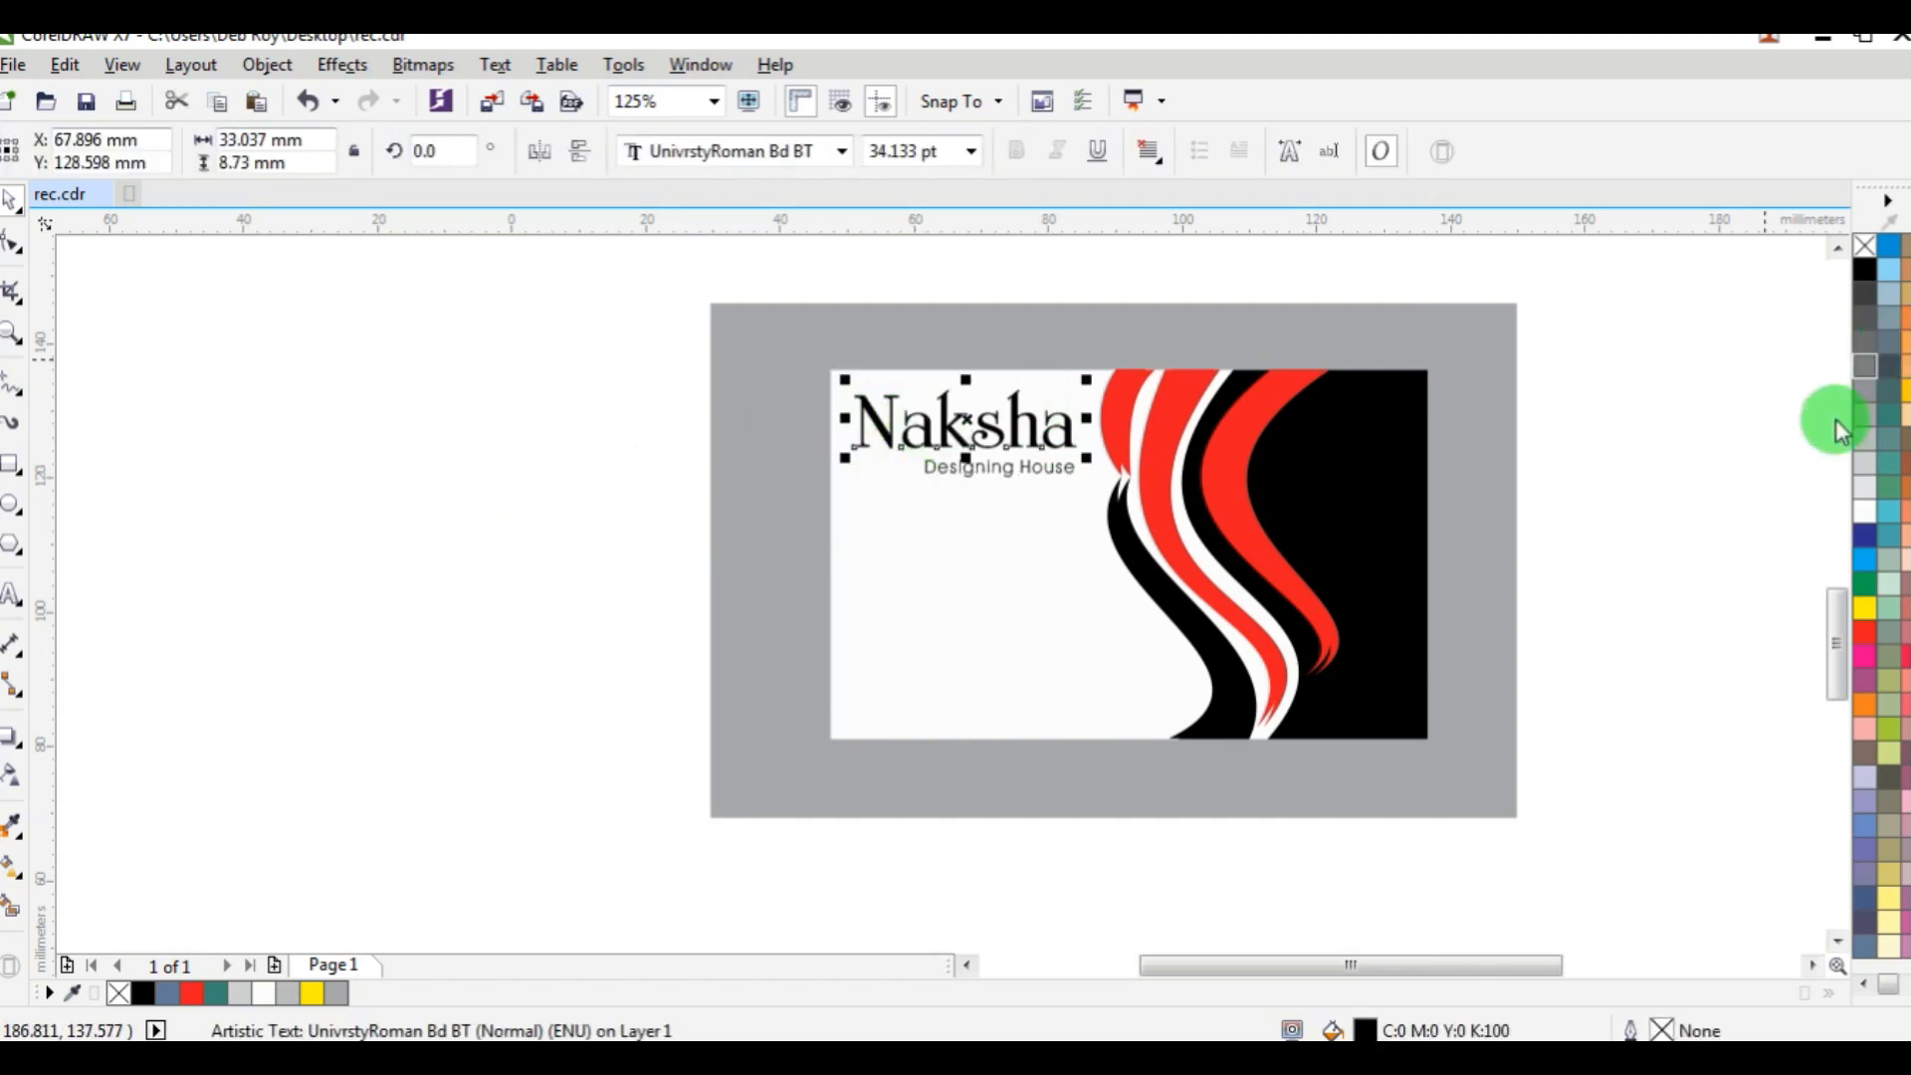
left_click(1865, 631)
left_click(445, 482)
Move the Naksha title and its tagline together about 4.2 mm down and 0.2 mm right on the card.
left_click_drag(610, 298, 1118, 542)
scroll(1032, 461, "up", 2)
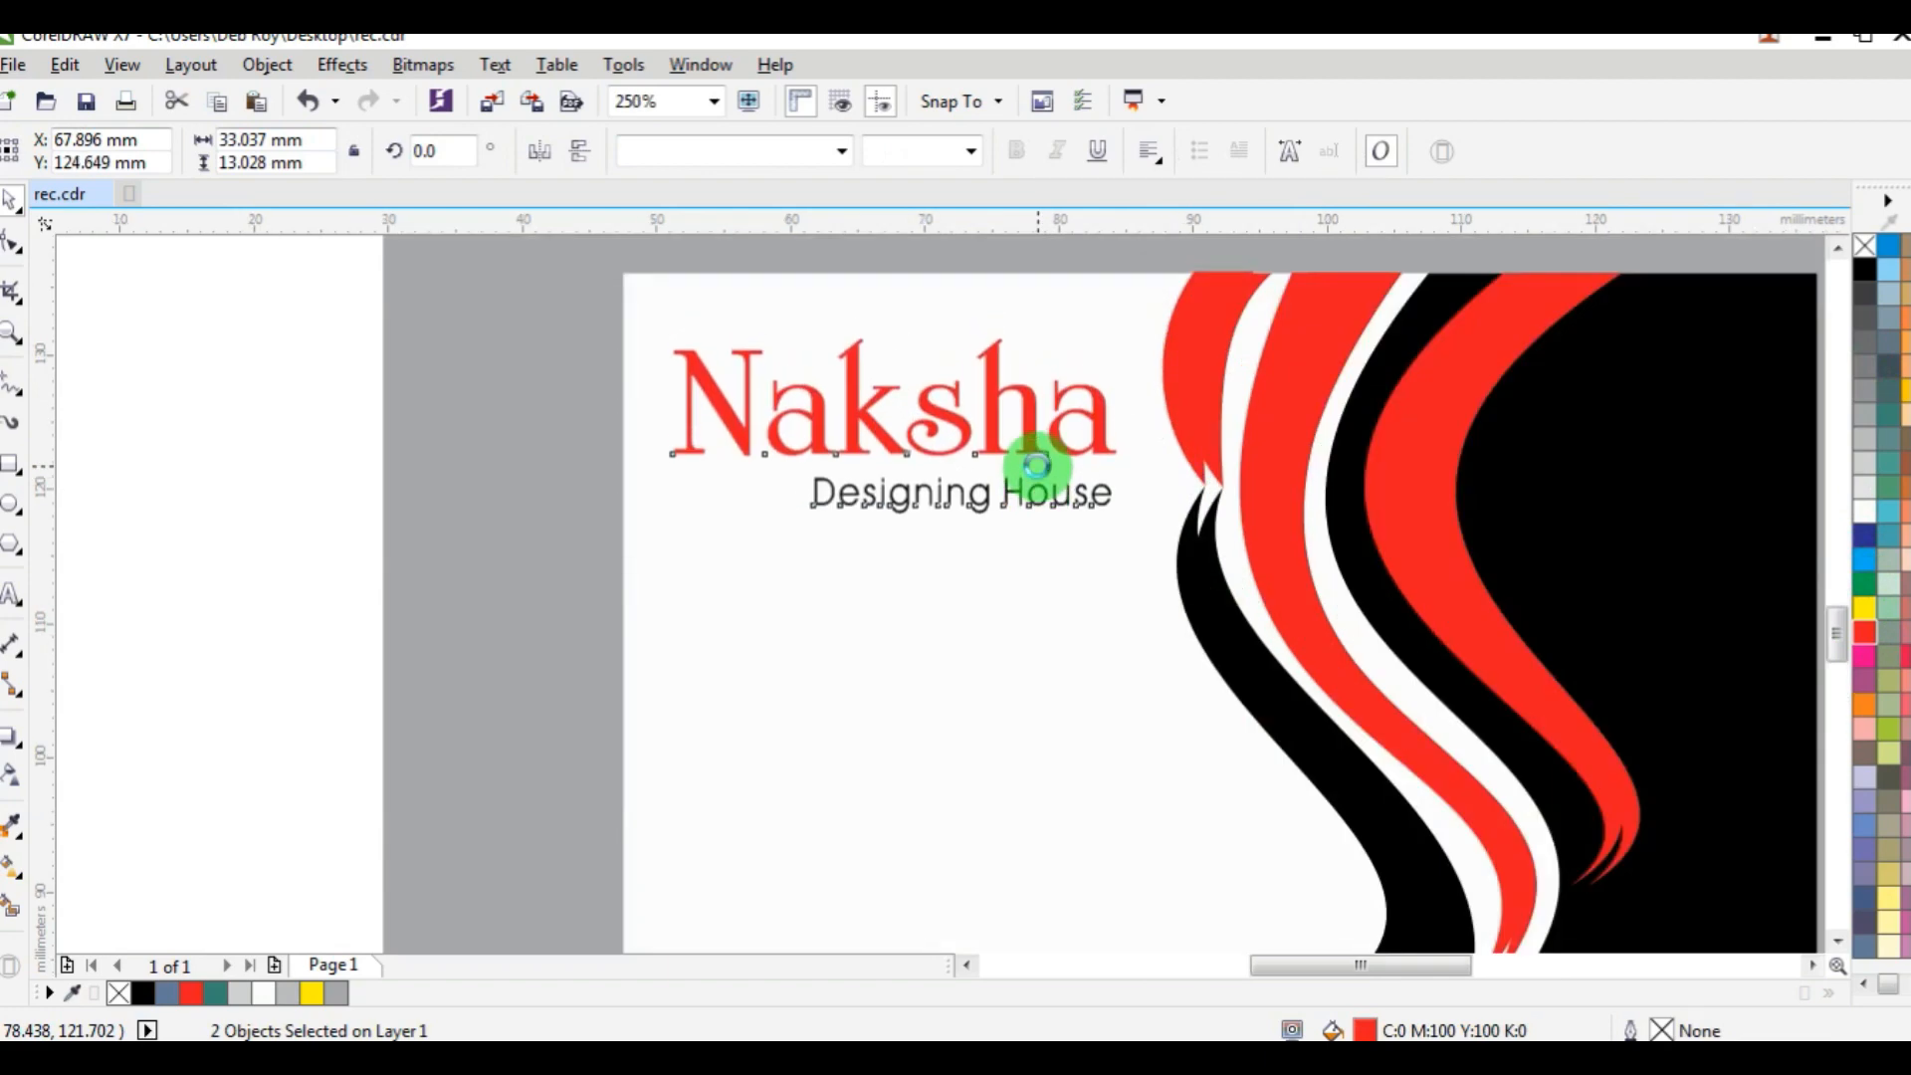
left_click_drag(1036, 465, 1039, 497)
scroll(836, 462, "down", 2)
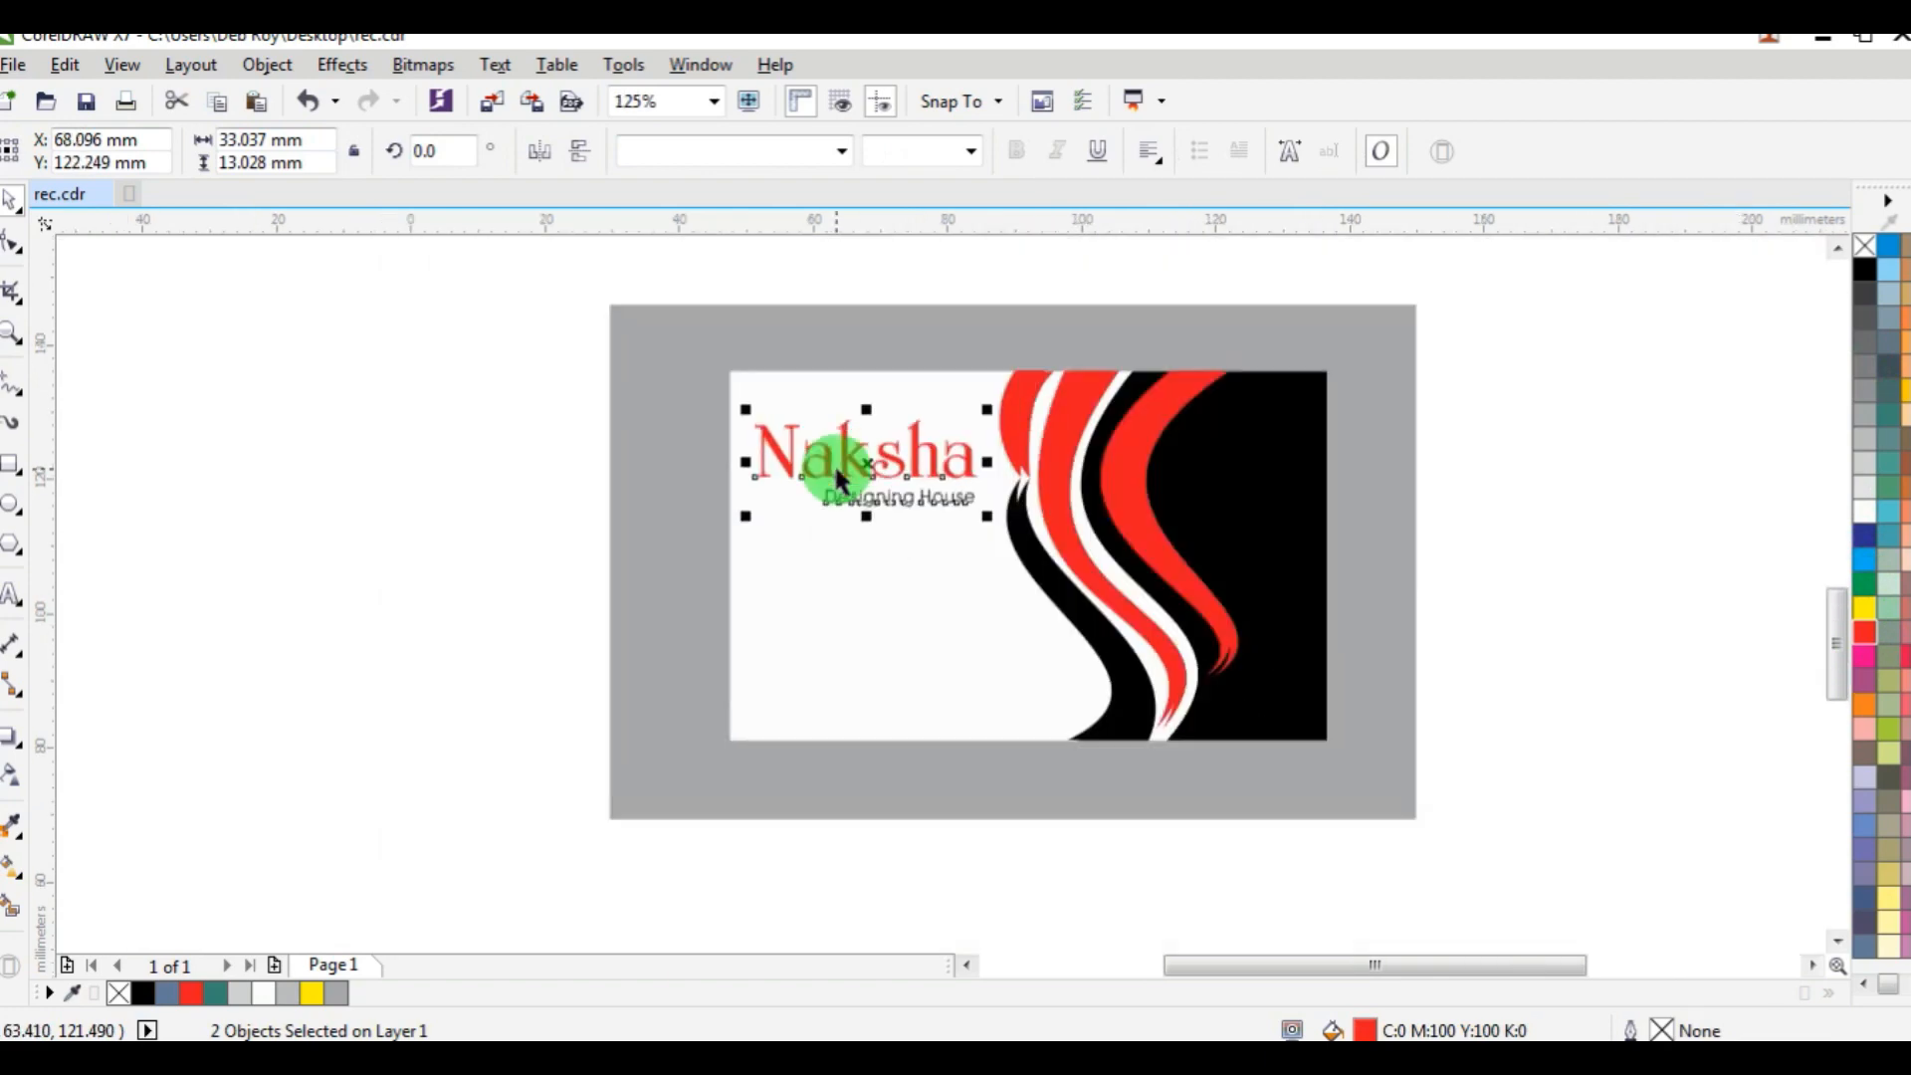
Move the grouped contact details onto the white lower-left area of the card, below the tagline.
scroll(833, 462, "down", 1)
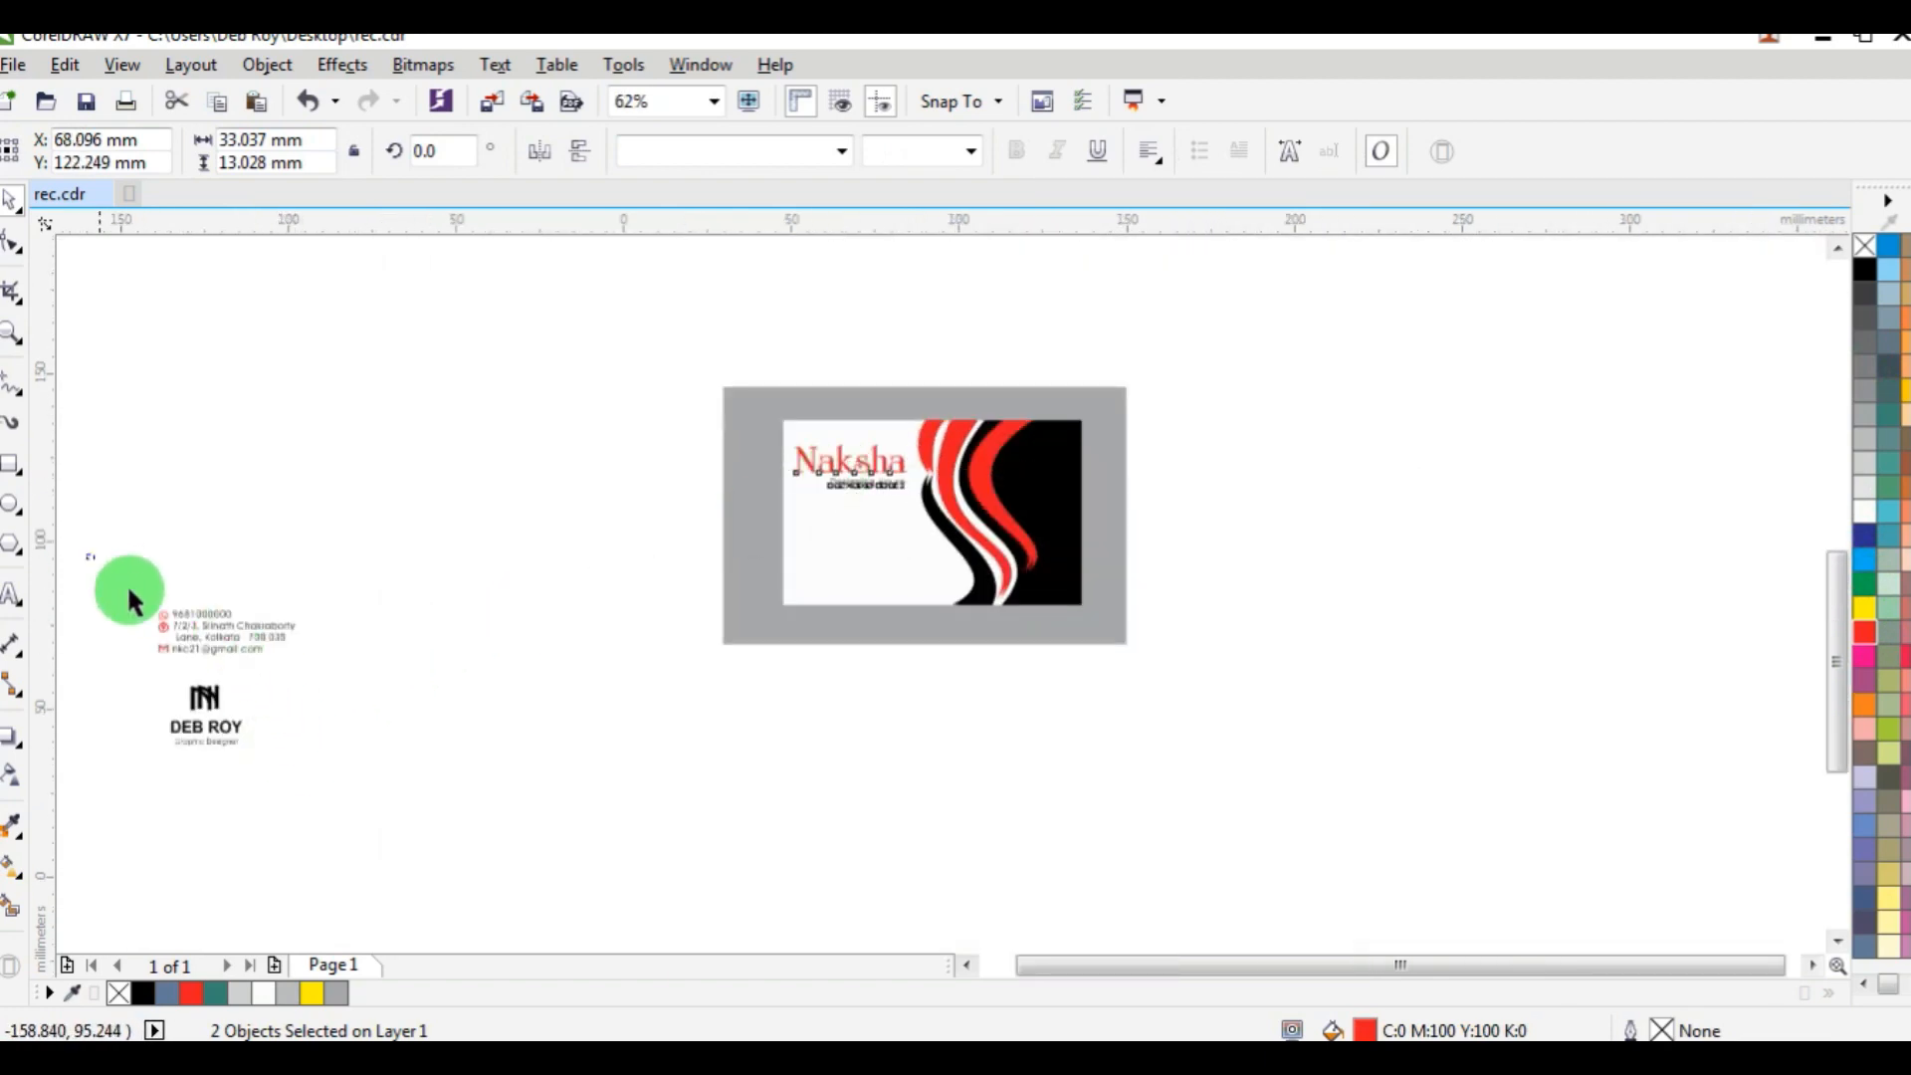
left_click_drag(338, 661, 879, 568)
scroll(879, 567, "up", 1)
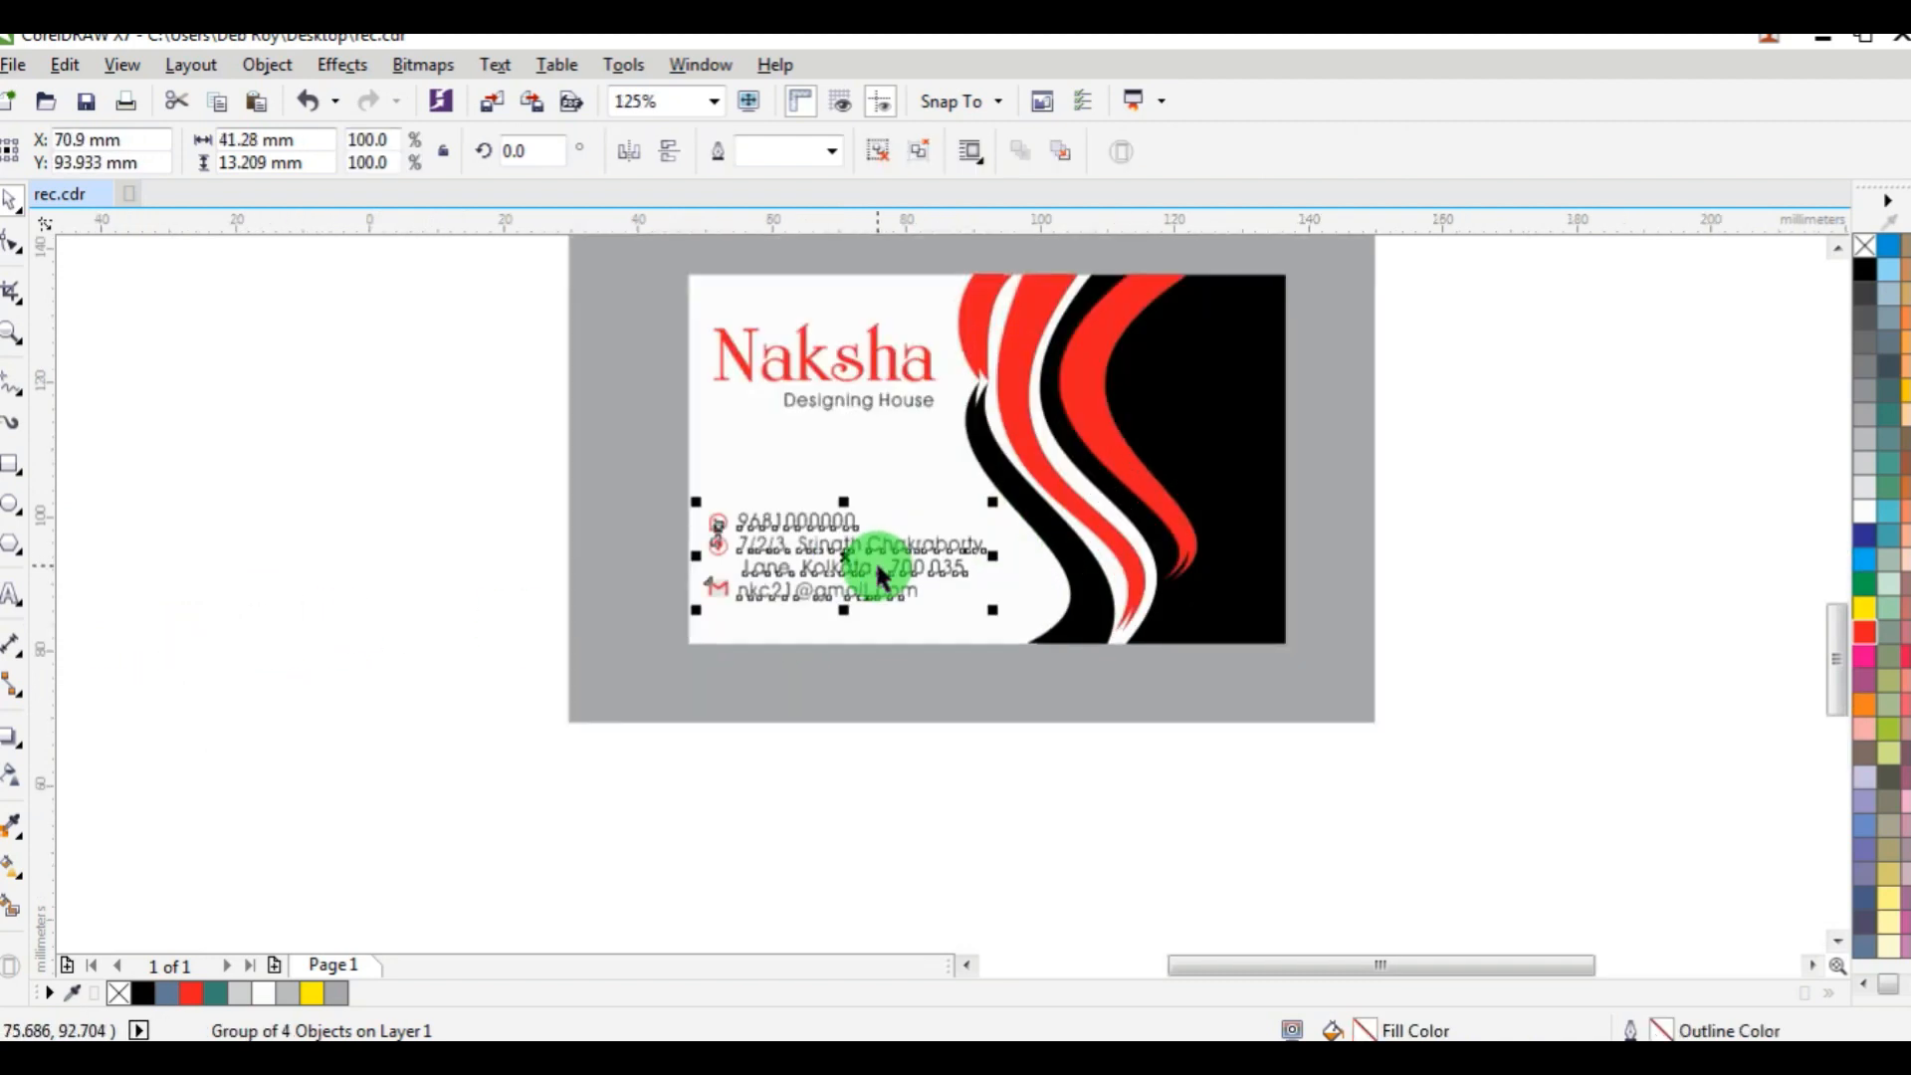
Move the grouped monogram, full name and job title onto the black upper-right area of the card.
left_click(753, 366, "shift")
left_click(1182, 725)
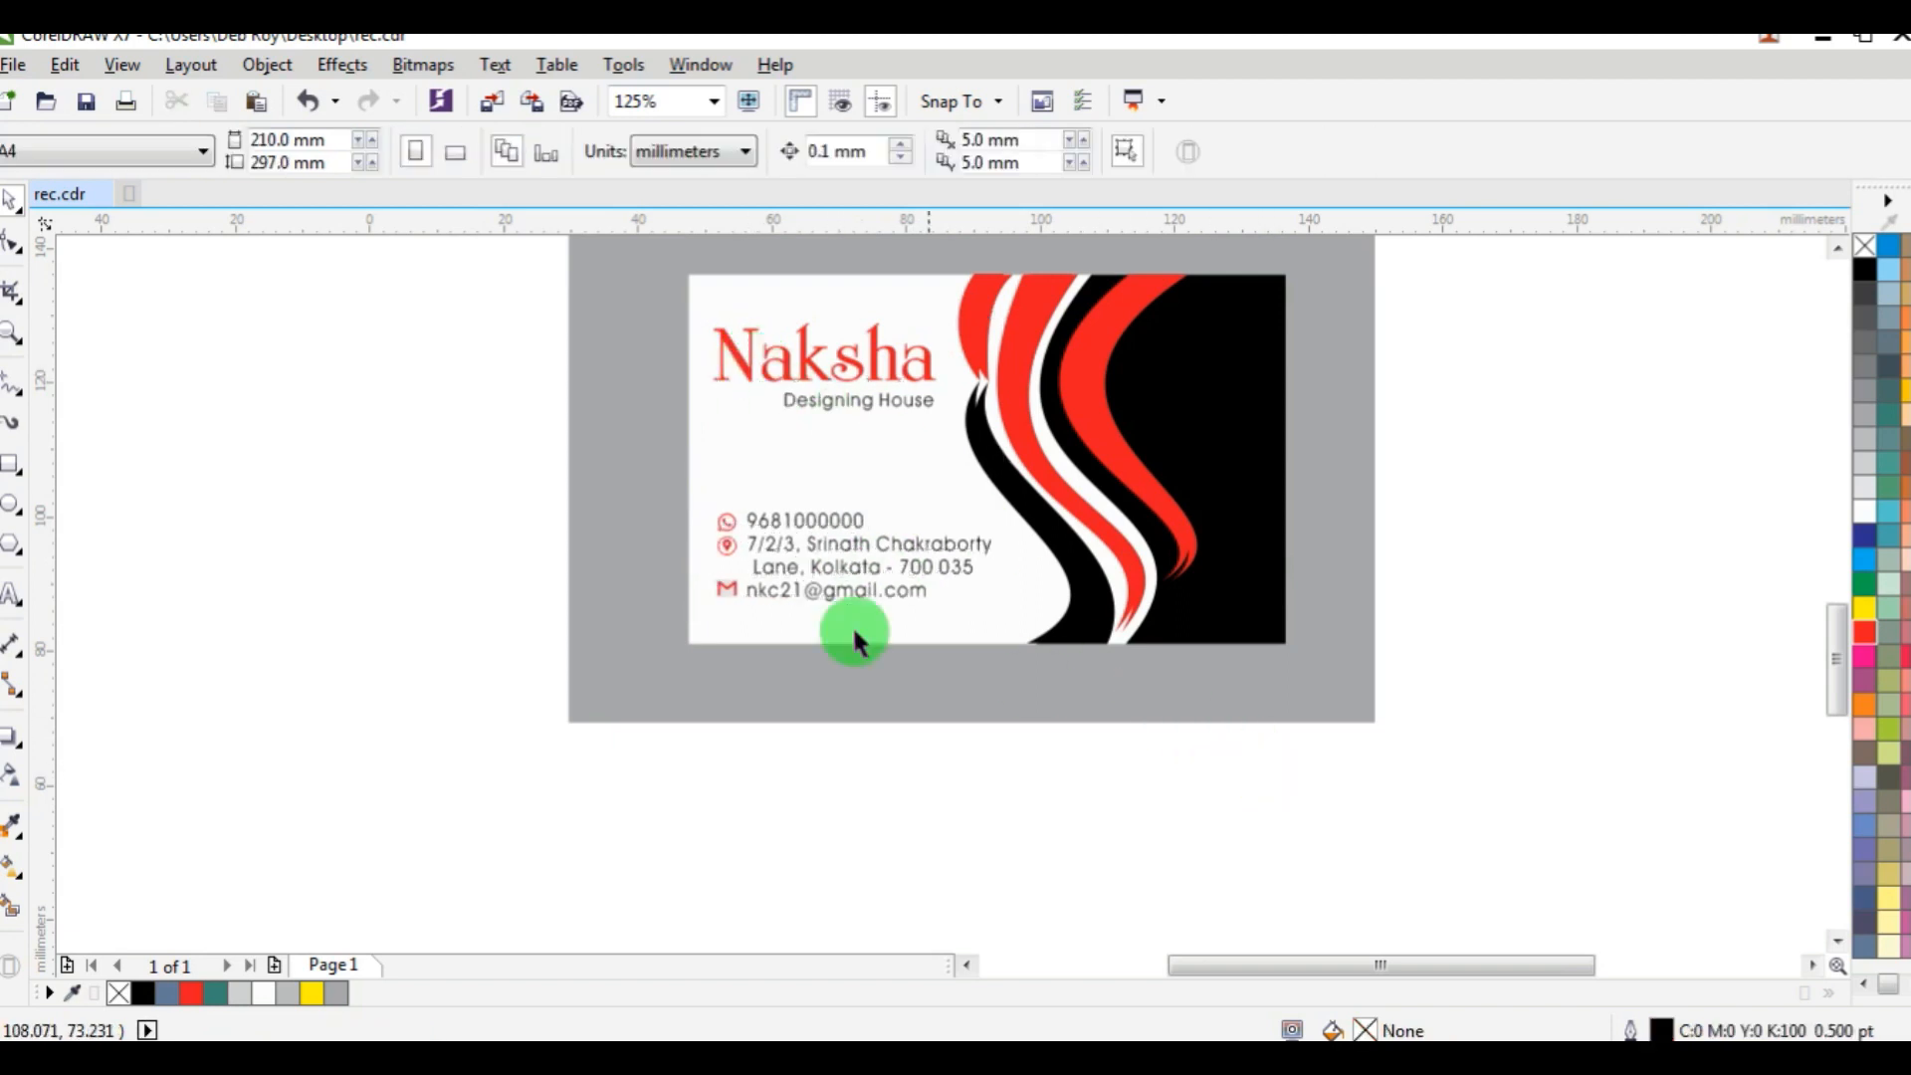
scroll(853, 631, "down", 4)
left_click_drag(358, 593, 605, 772)
left_click_drag(482, 661, 904, 549)
scroll(904, 549, "up", 4)
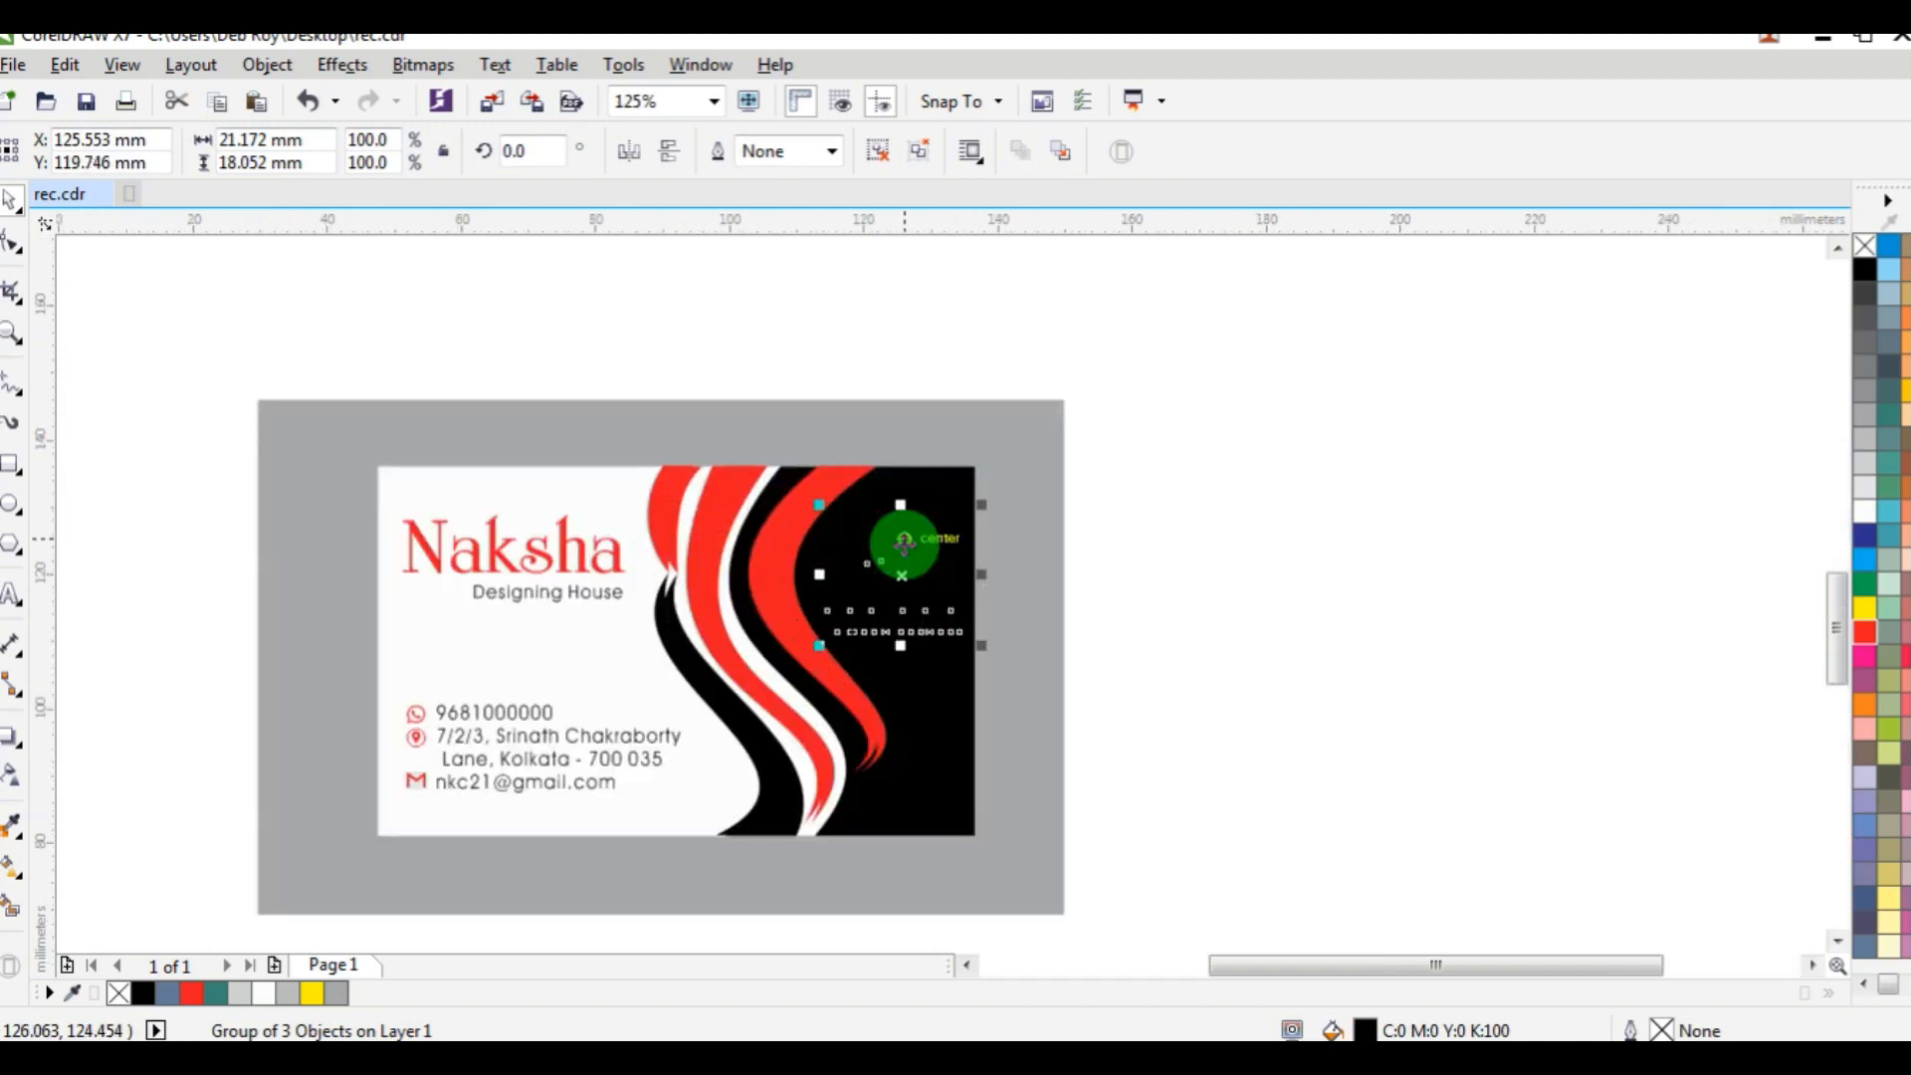
scroll(902, 562, "up", 2)
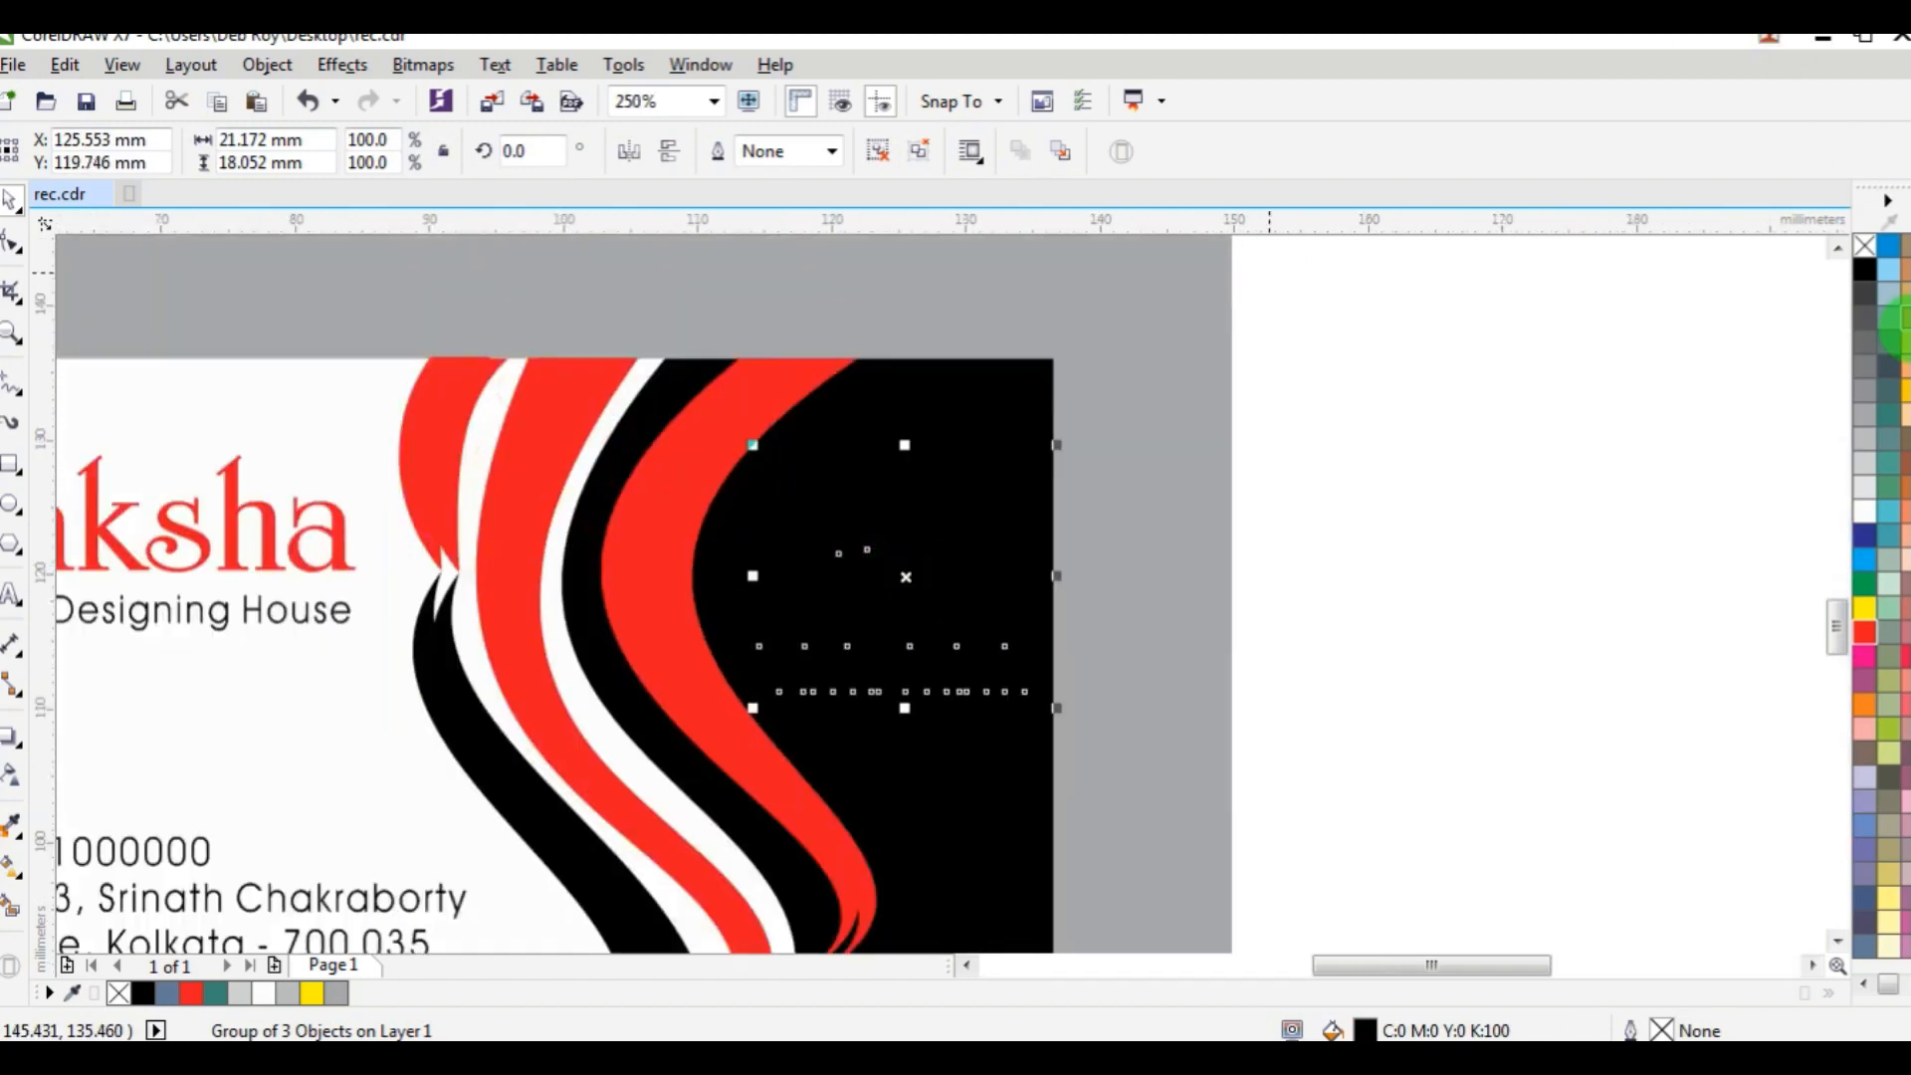
Recolour the monogram, name and job title group white and shift it about 1.5 mm left and 0.4 mm up.
left_click(1865, 511)
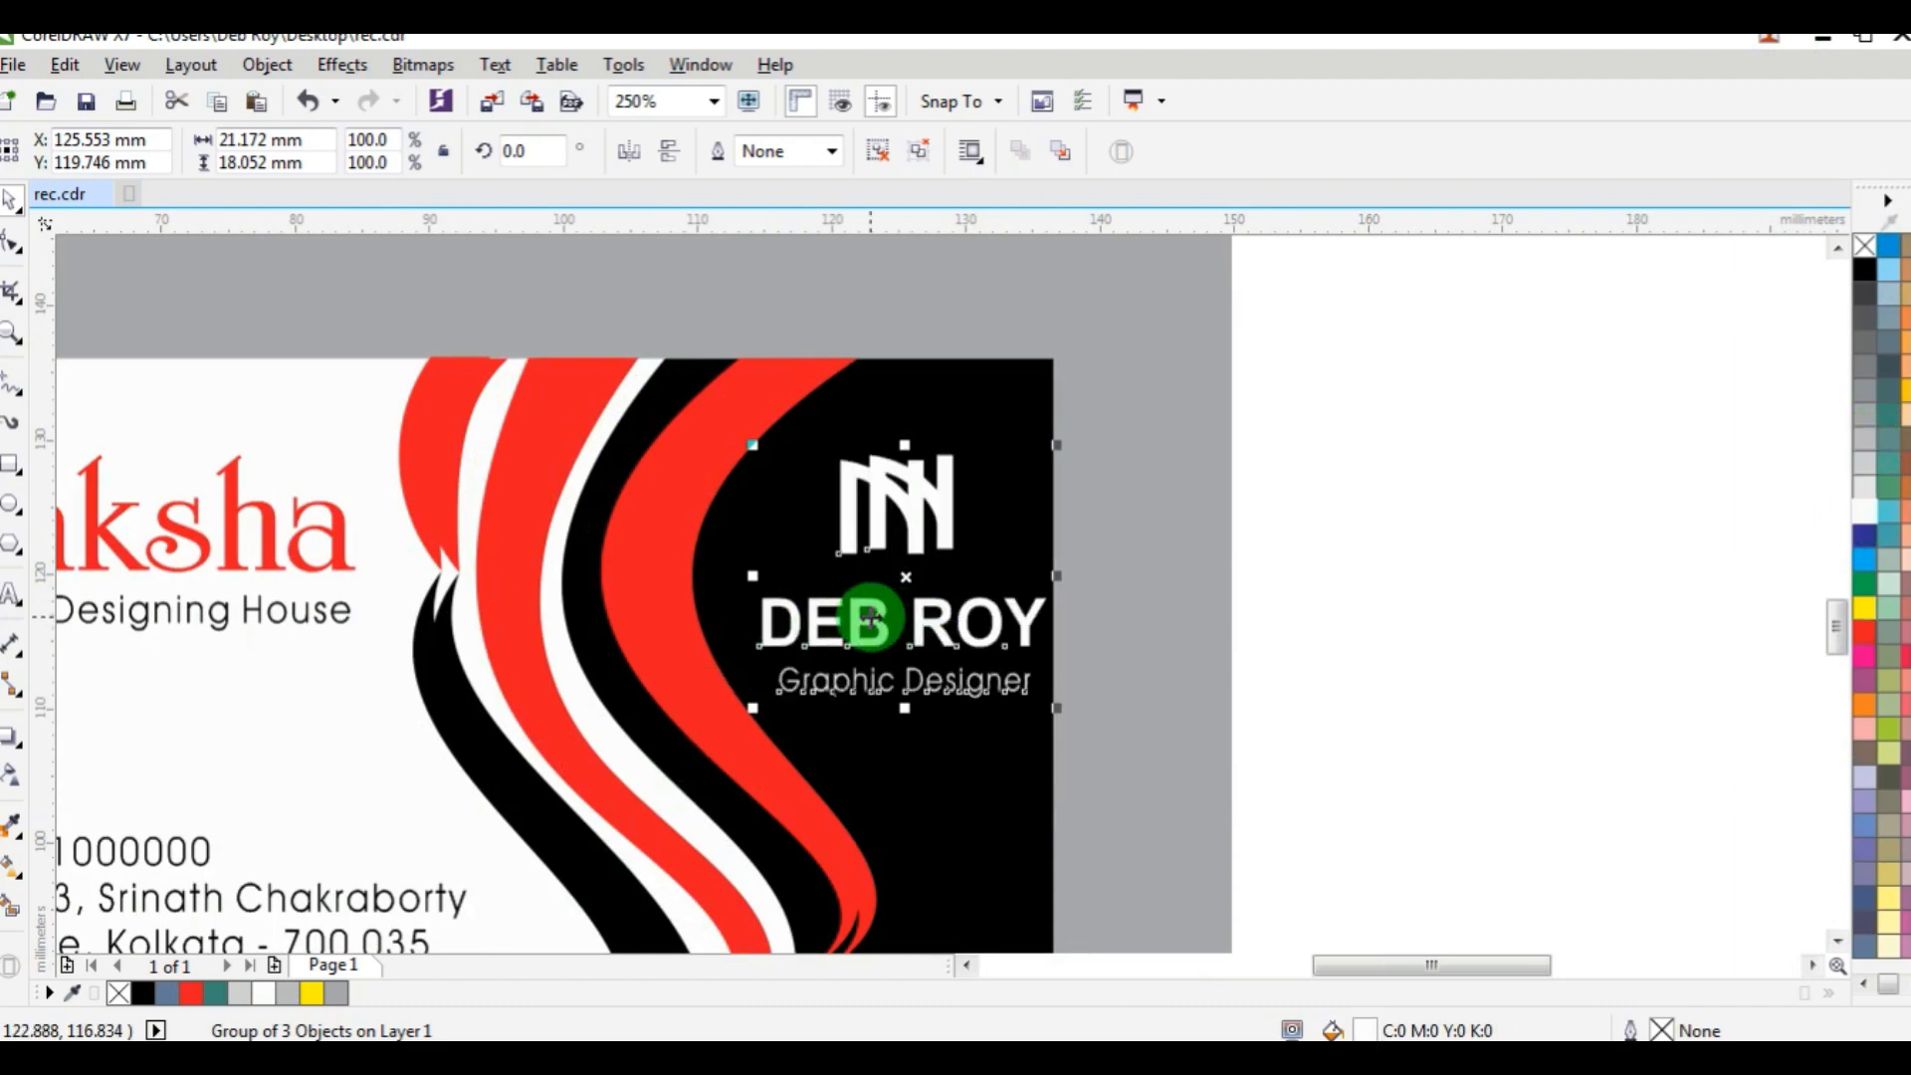
left_click_drag(870, 617, 849, 612)
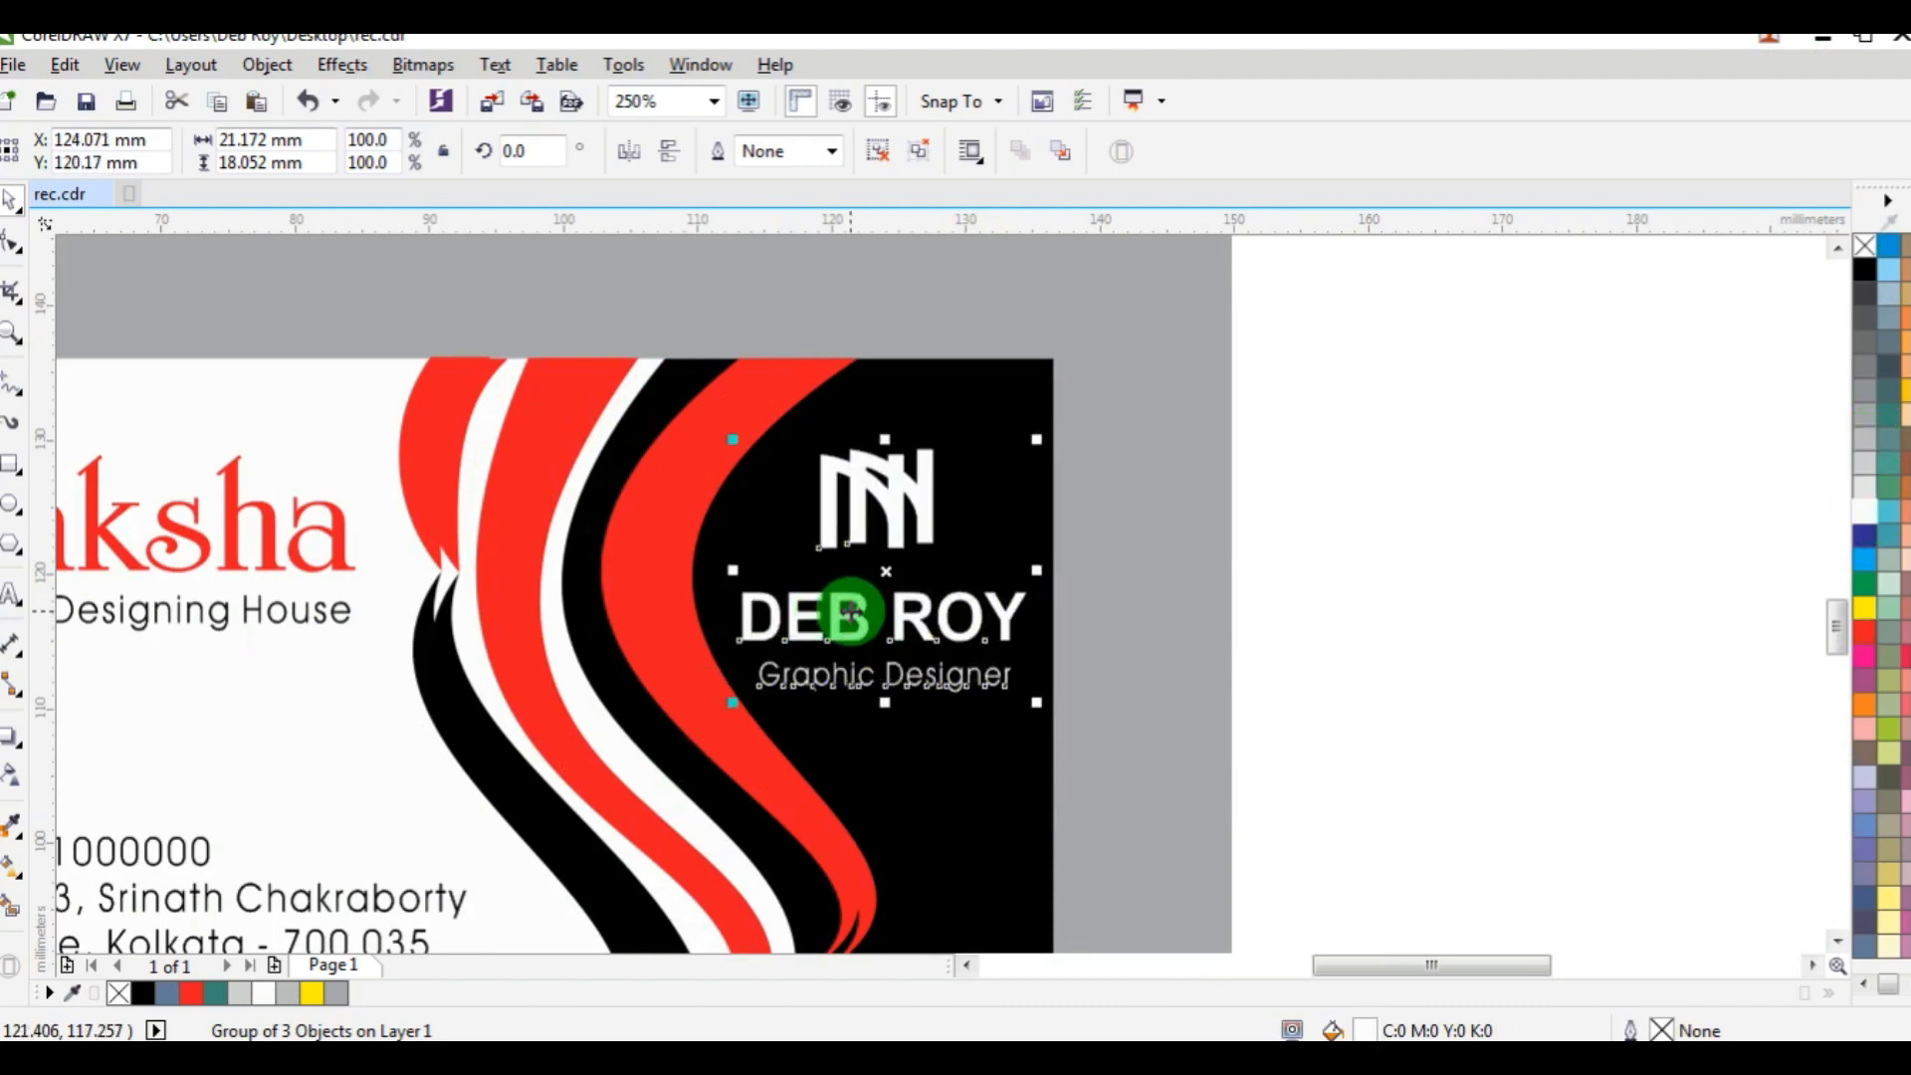
left_click(1429, 474)
Recolour only the monogram above the name red, leaving it inside its group.
left_click(836, 533, "ctrl")
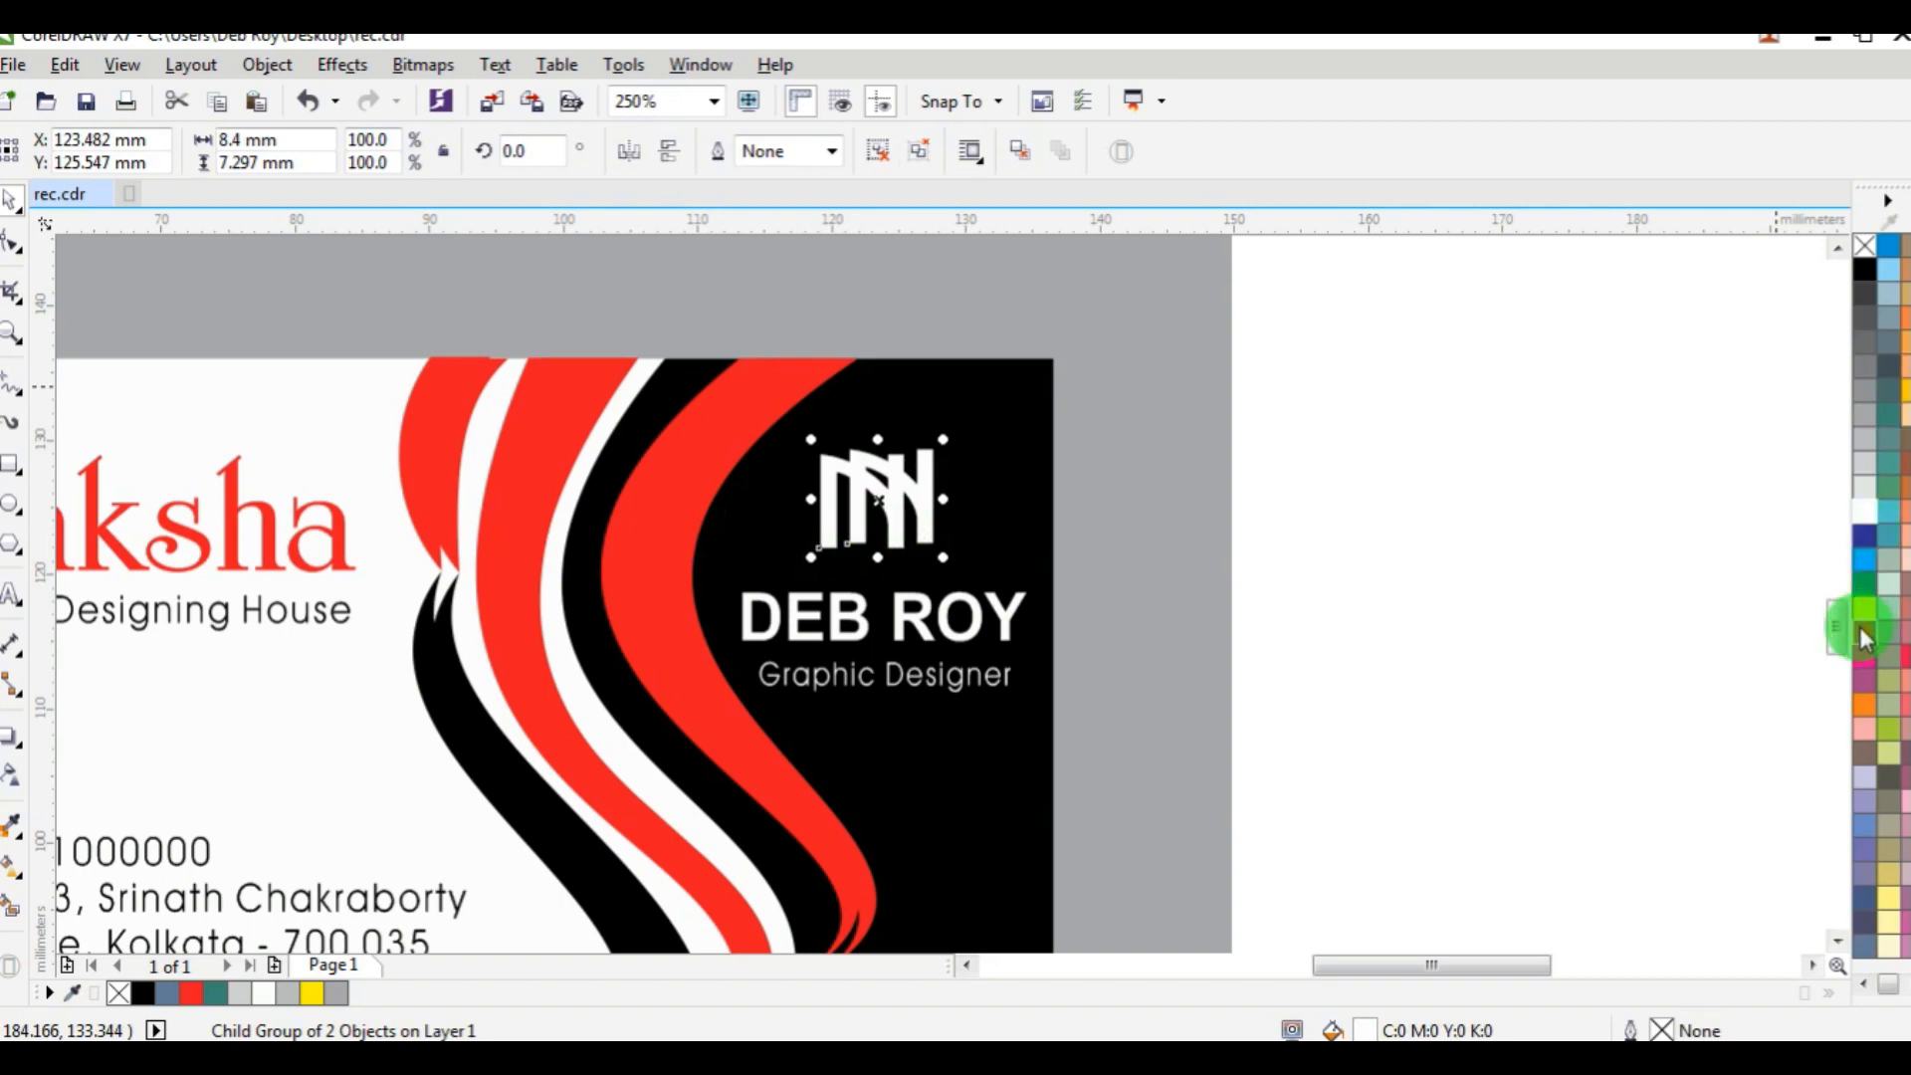
left_click(1862, 630)
left_click(1565, 525)
left_click(921, 481, "ctrl")
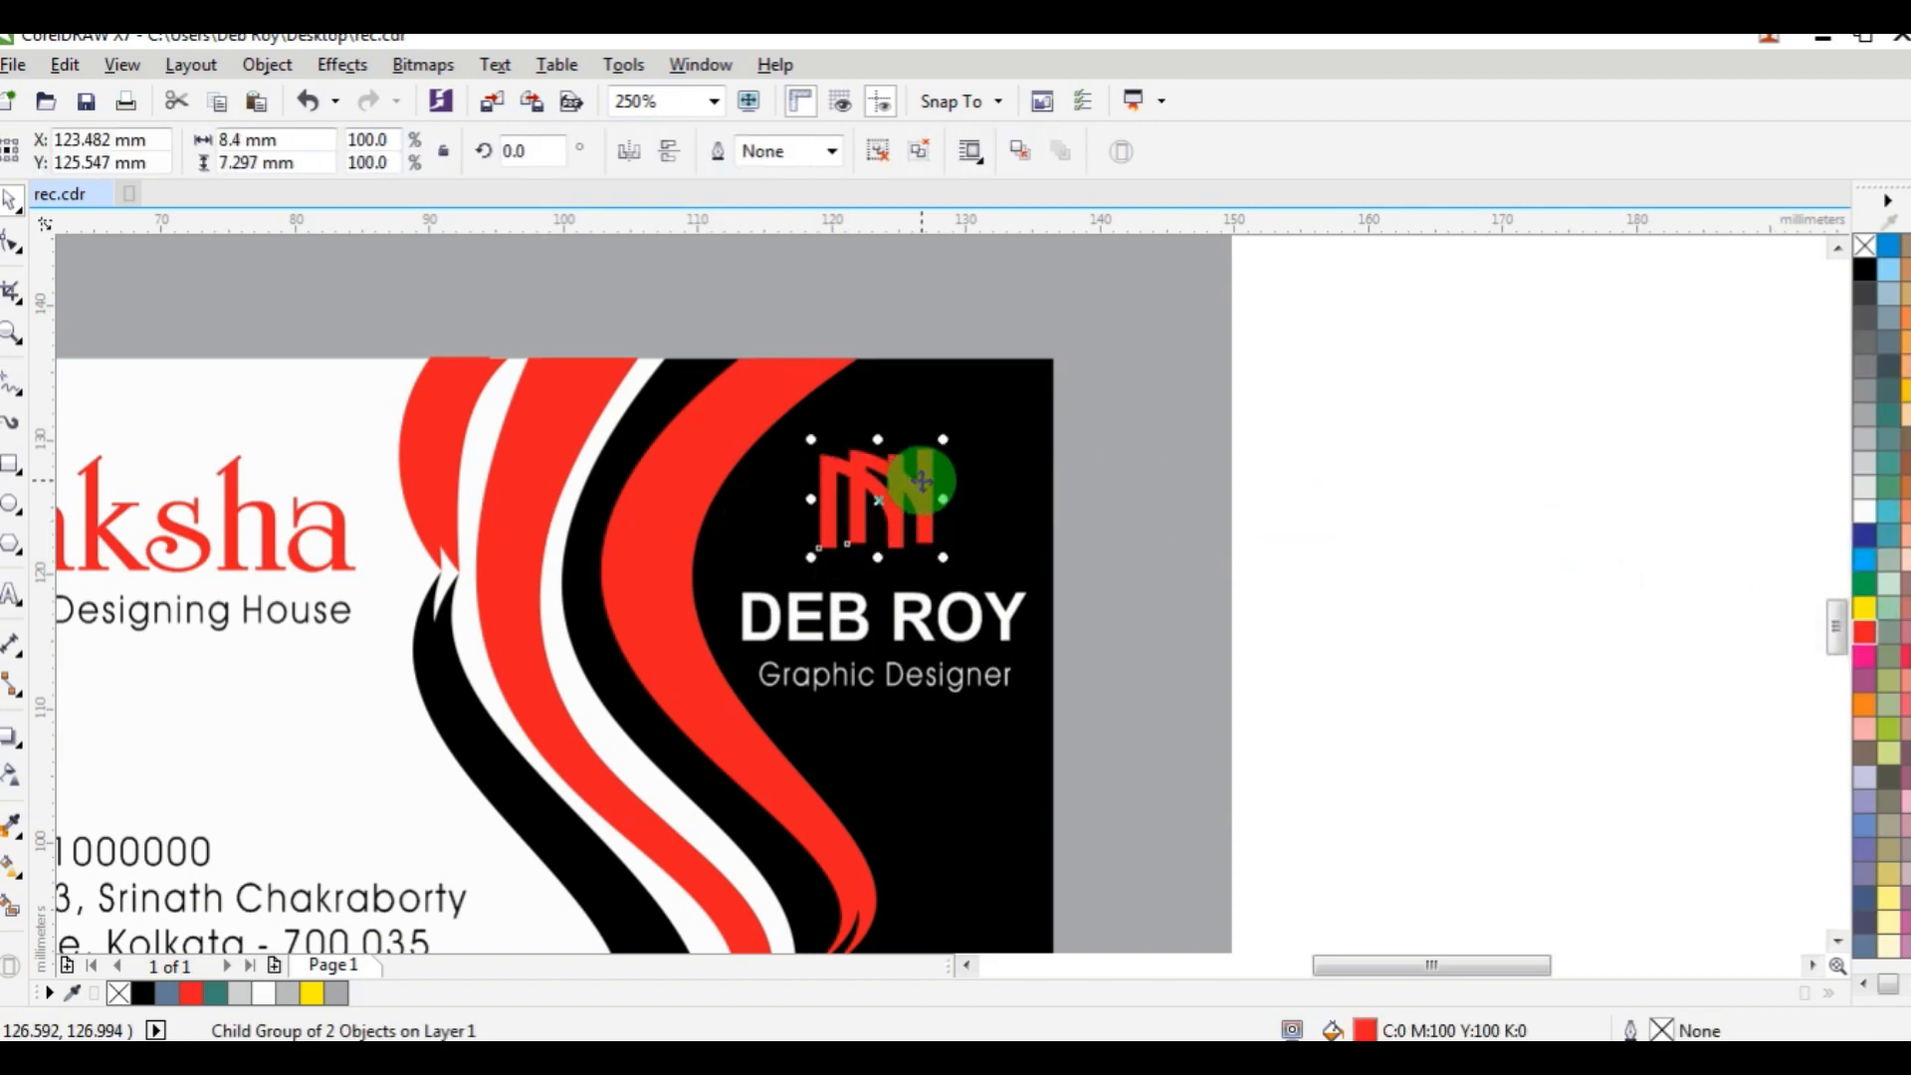
left_click_drag(922, 481, 1093, 439)
key("ctrl+z")
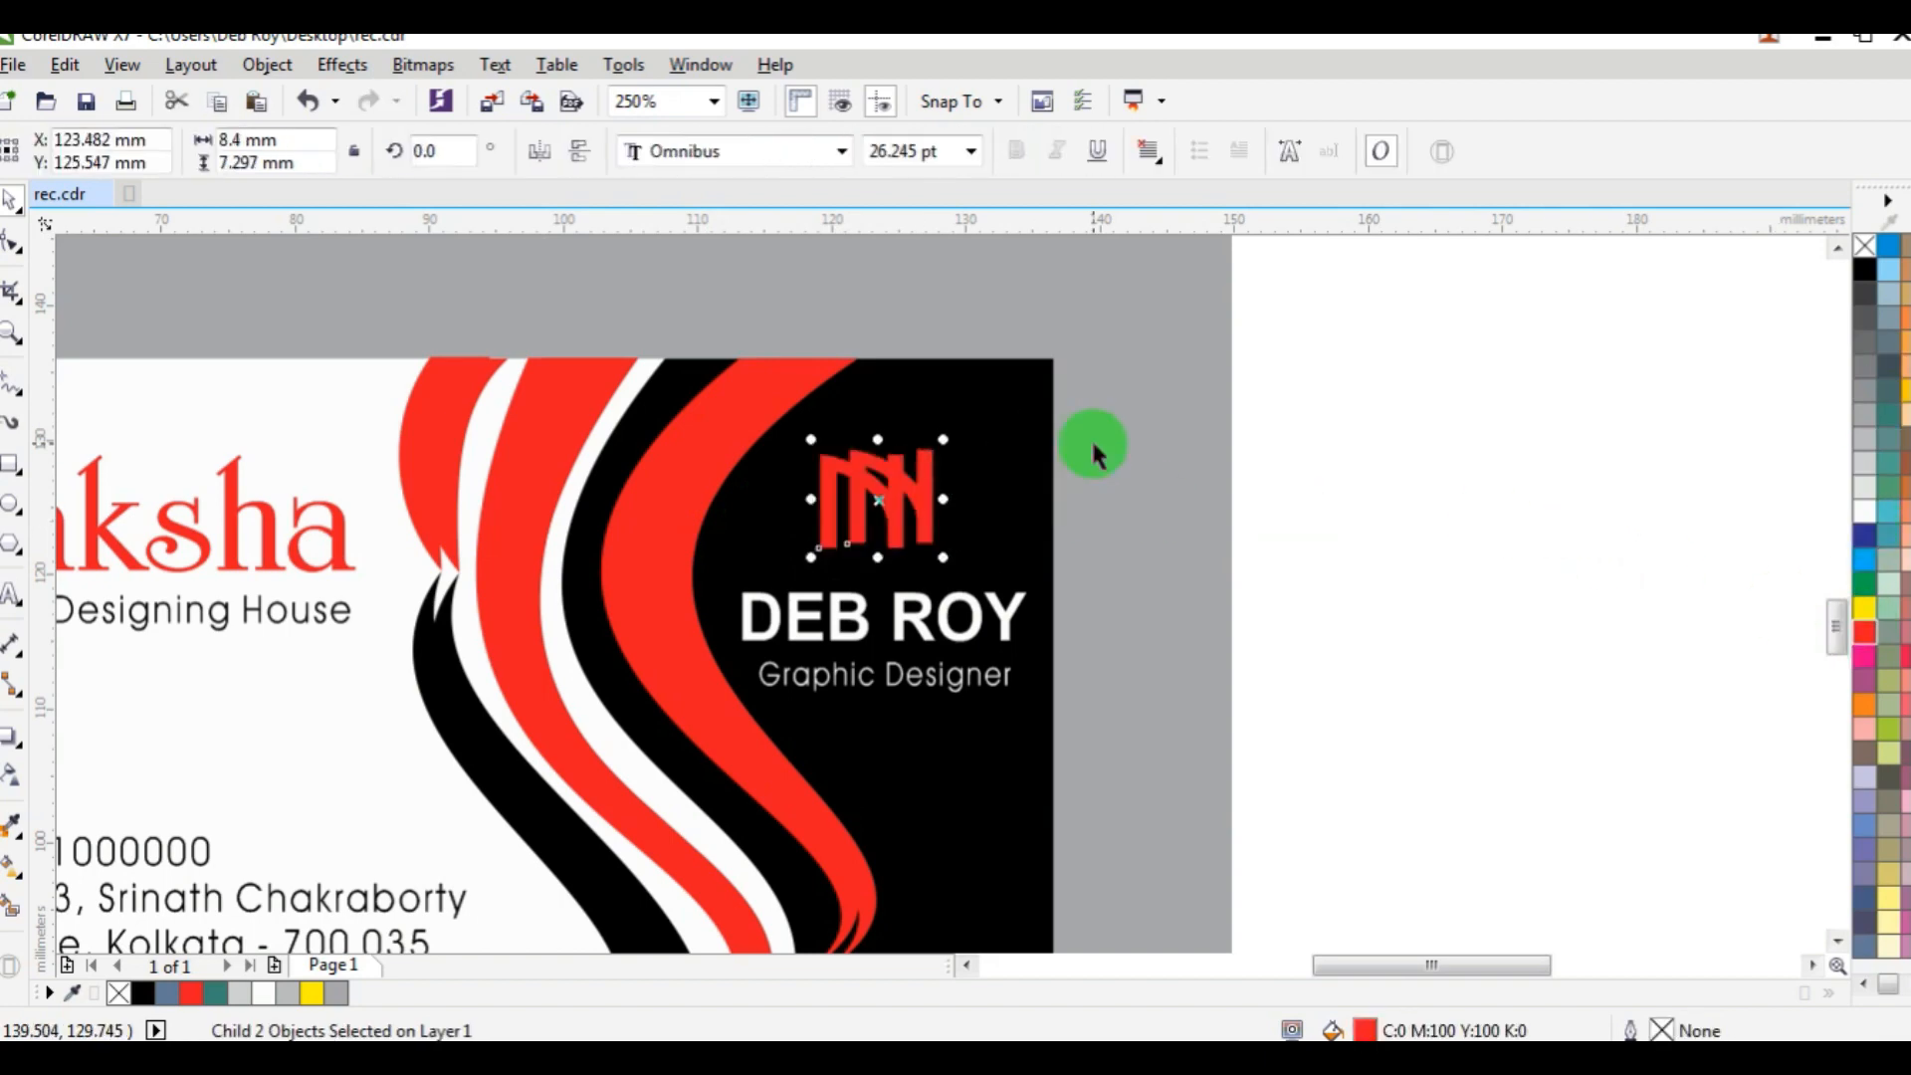
left_click(1333, 548)
left_click_drag(939, 517, 999, 516)
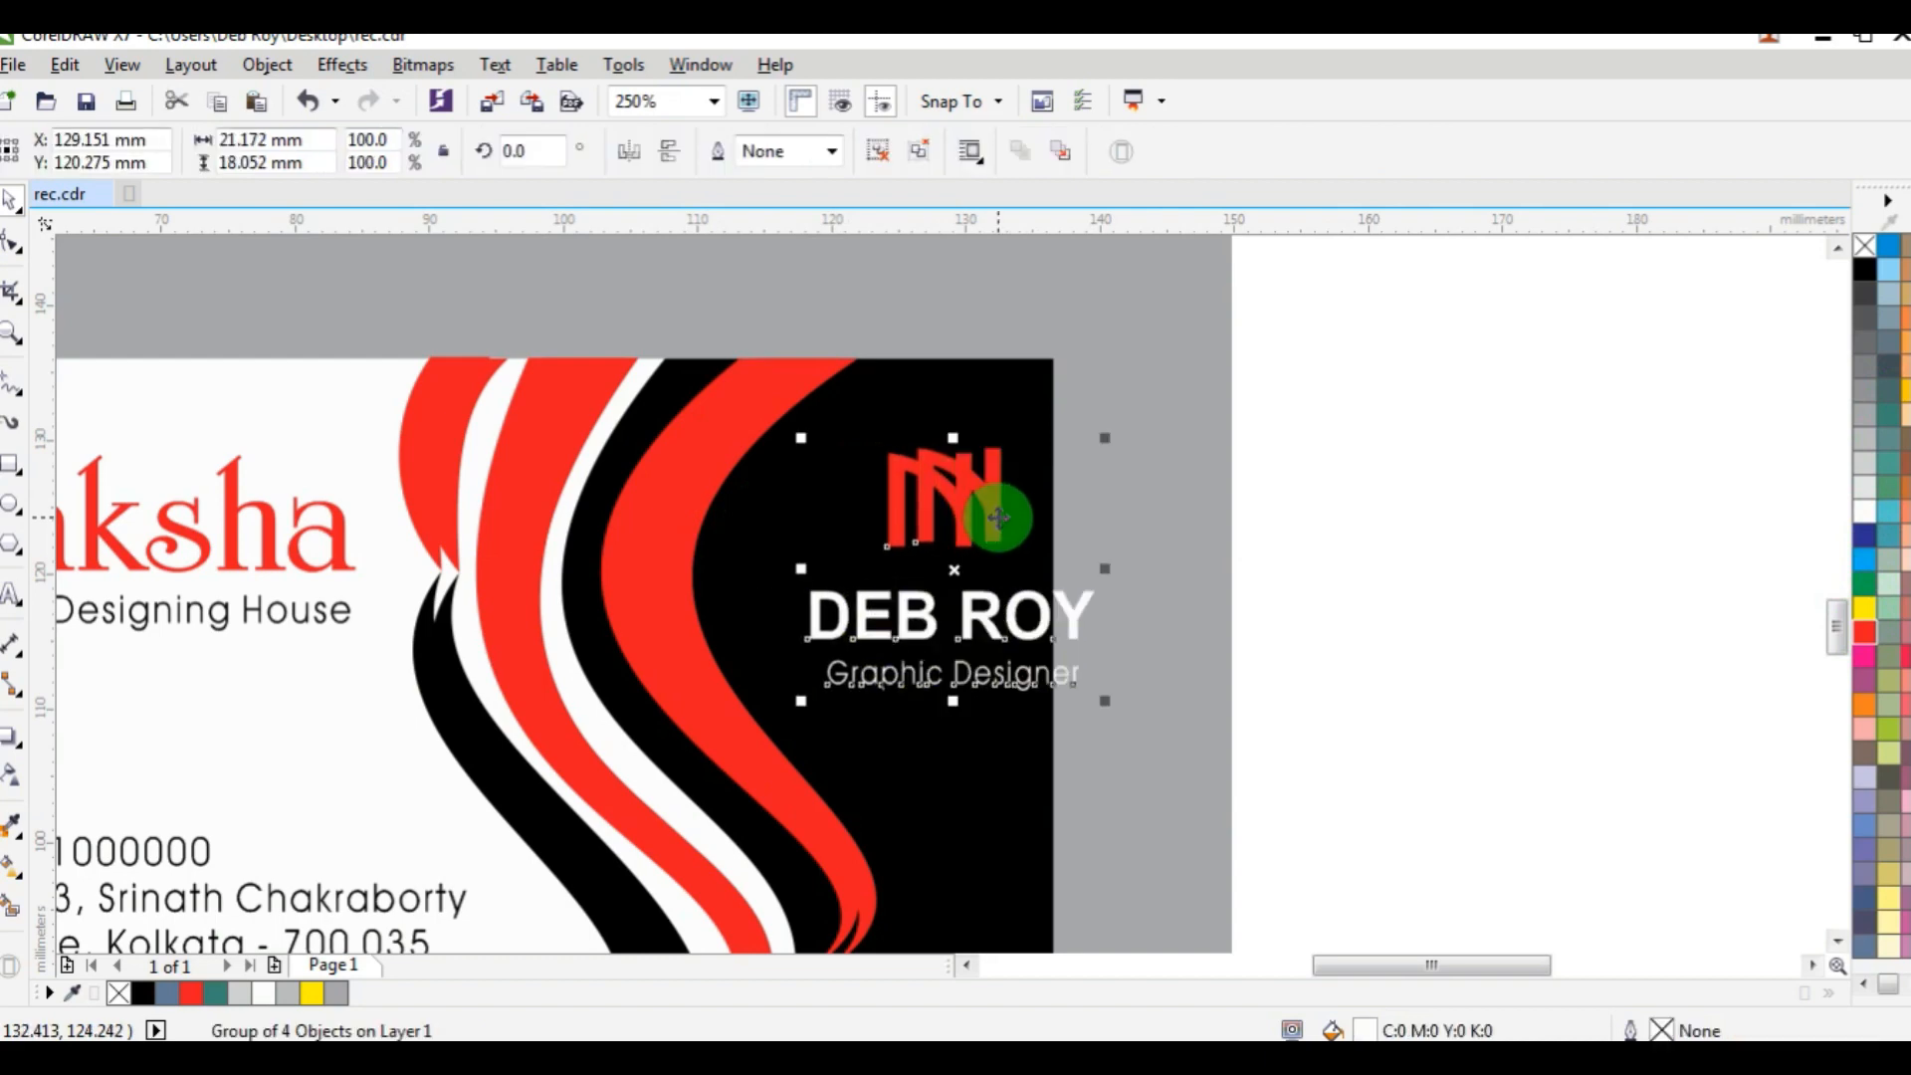
key("ctrl+z")
Ungroup the monogram, name and job title completely and recolour the monogram's front letter white.
left_click(273, 68)
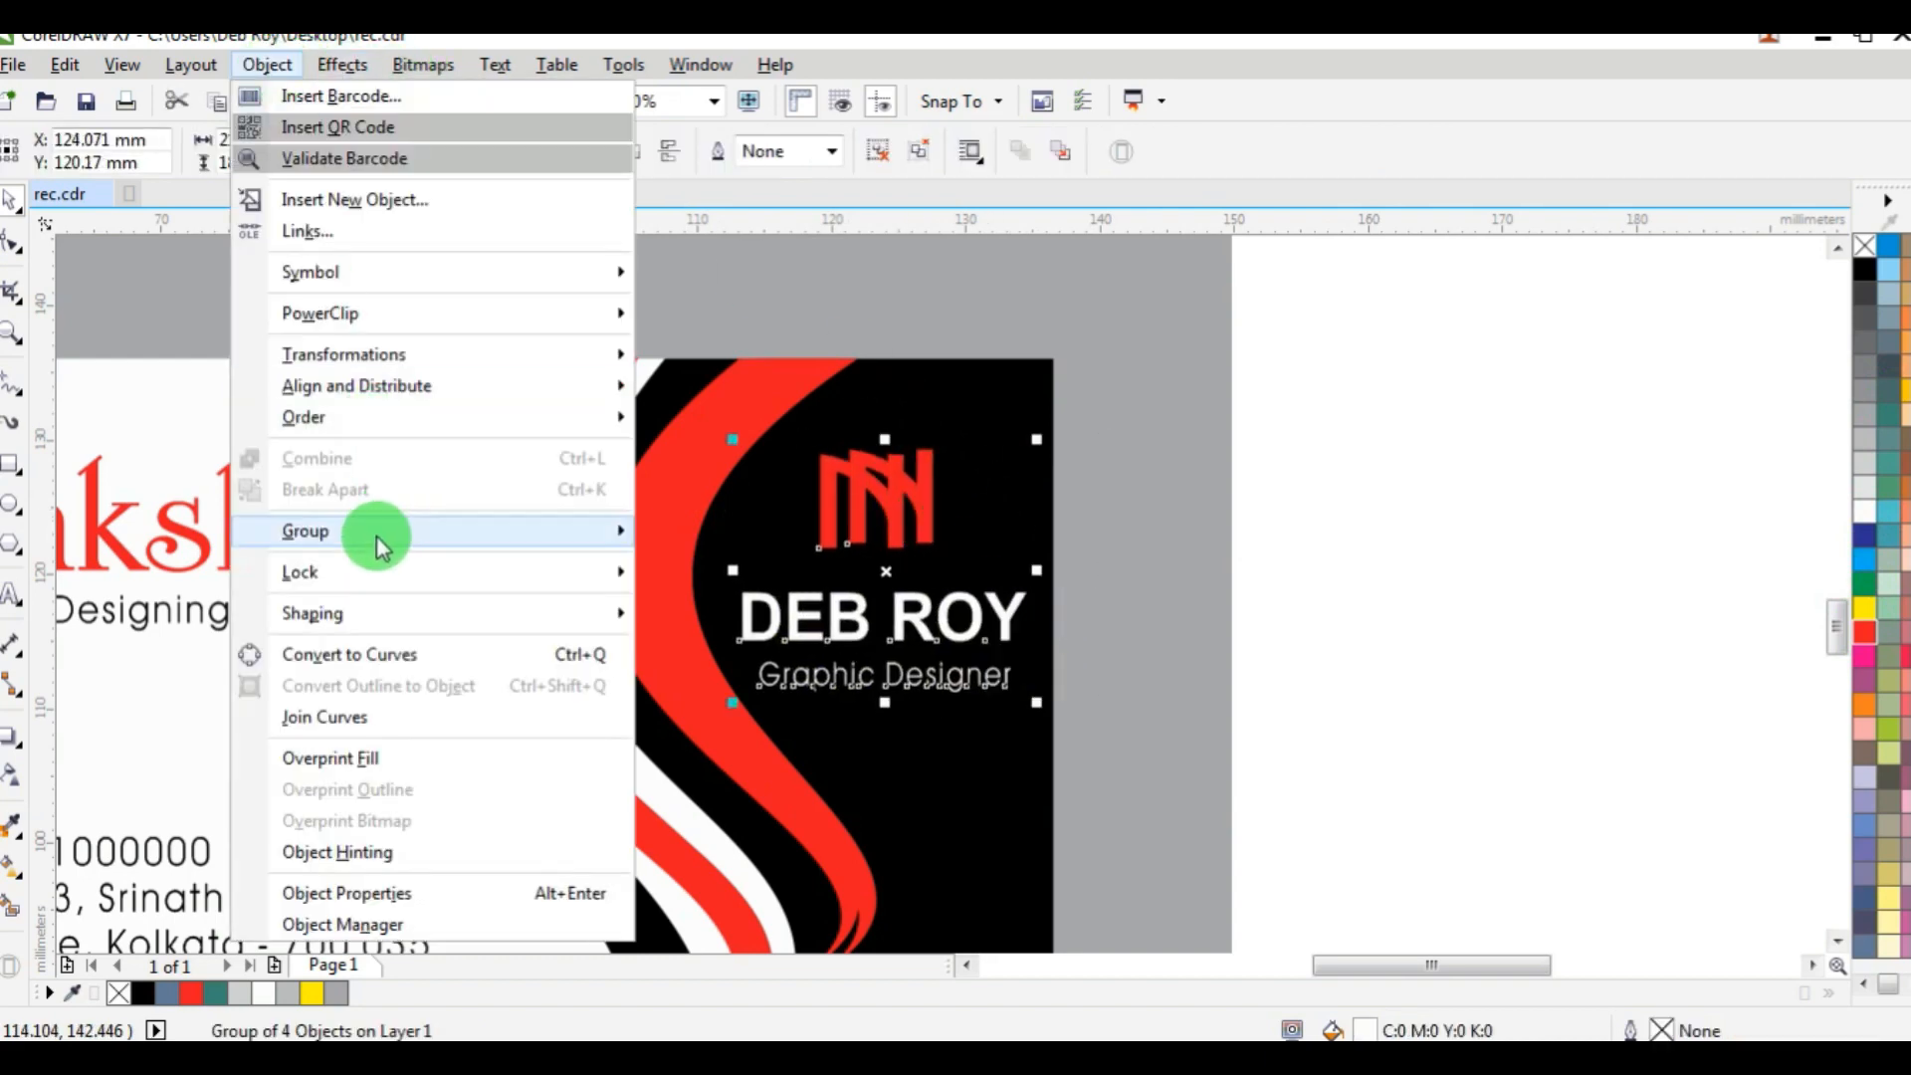
mouse_move(376, 535)
left_click(788, 594)
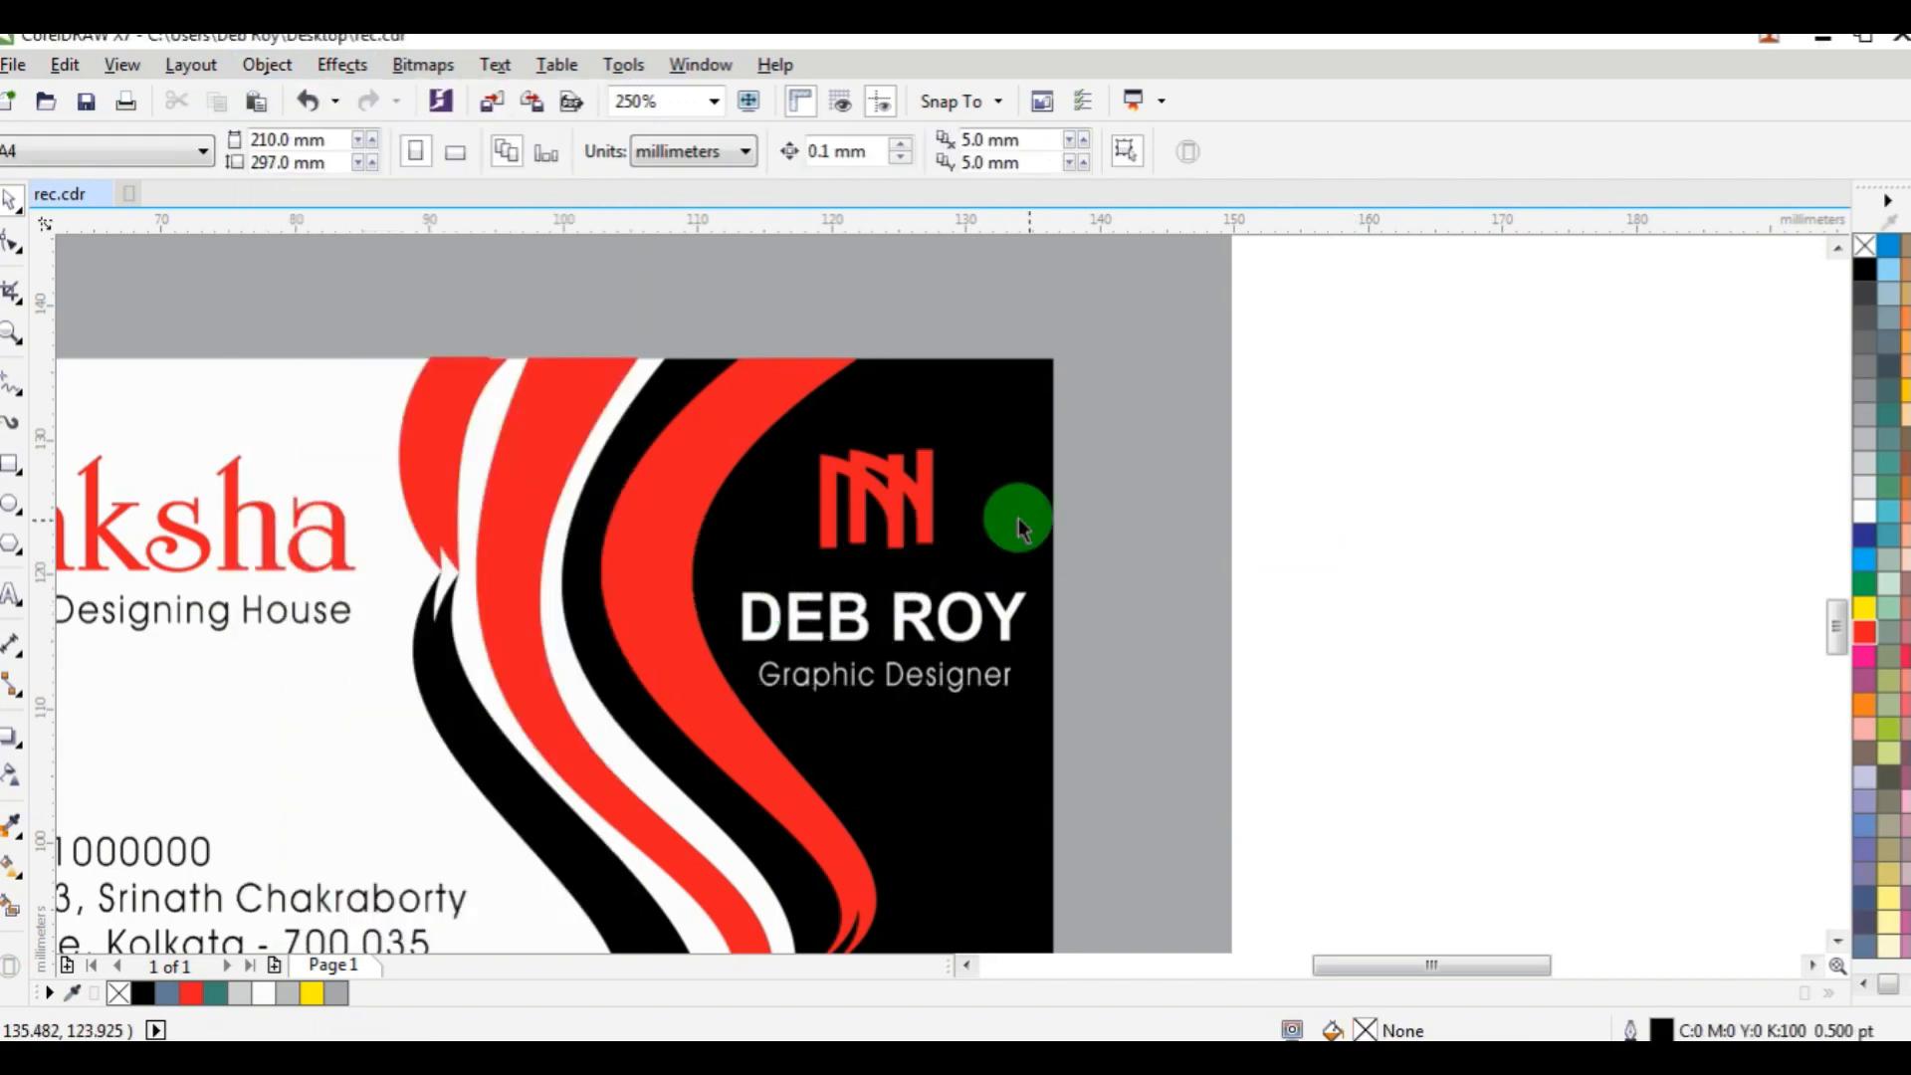
left_click(928, 499)
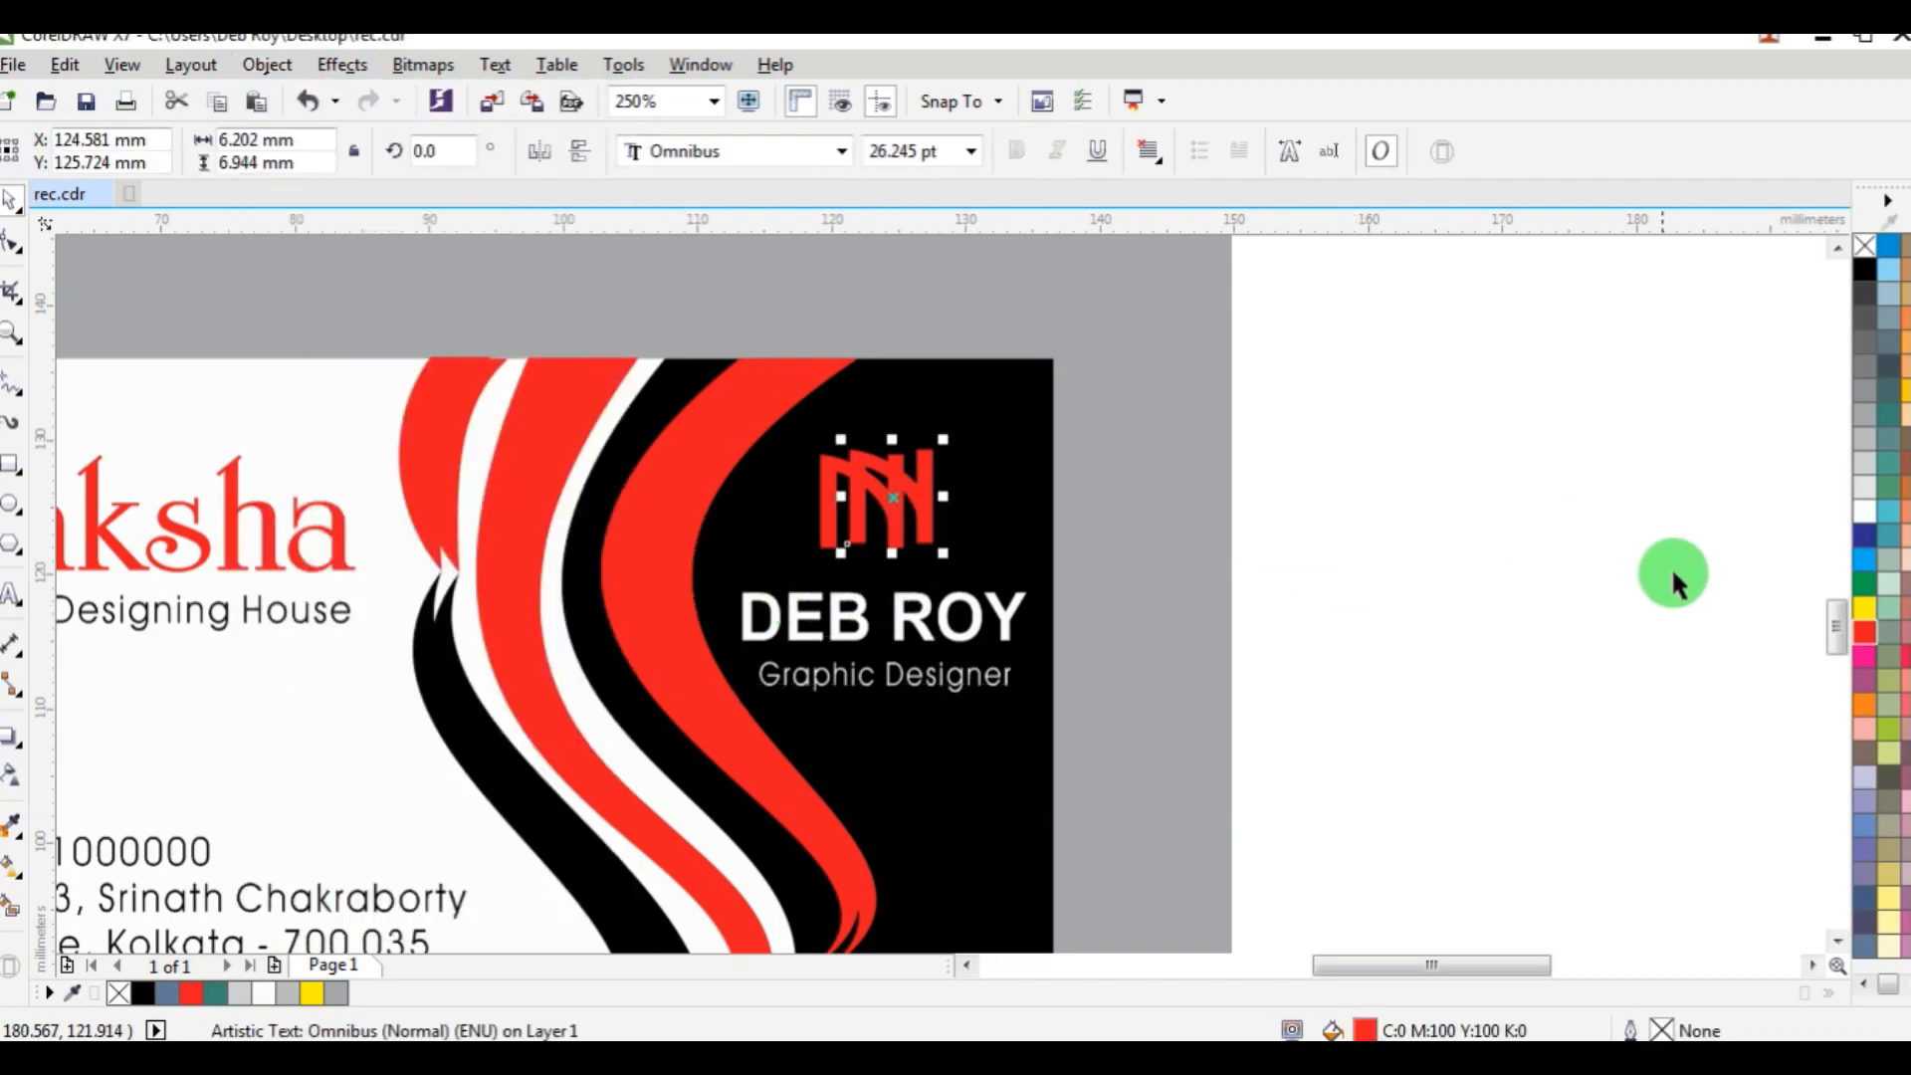
left_click(1866, 510)
left_click(1425, 474)
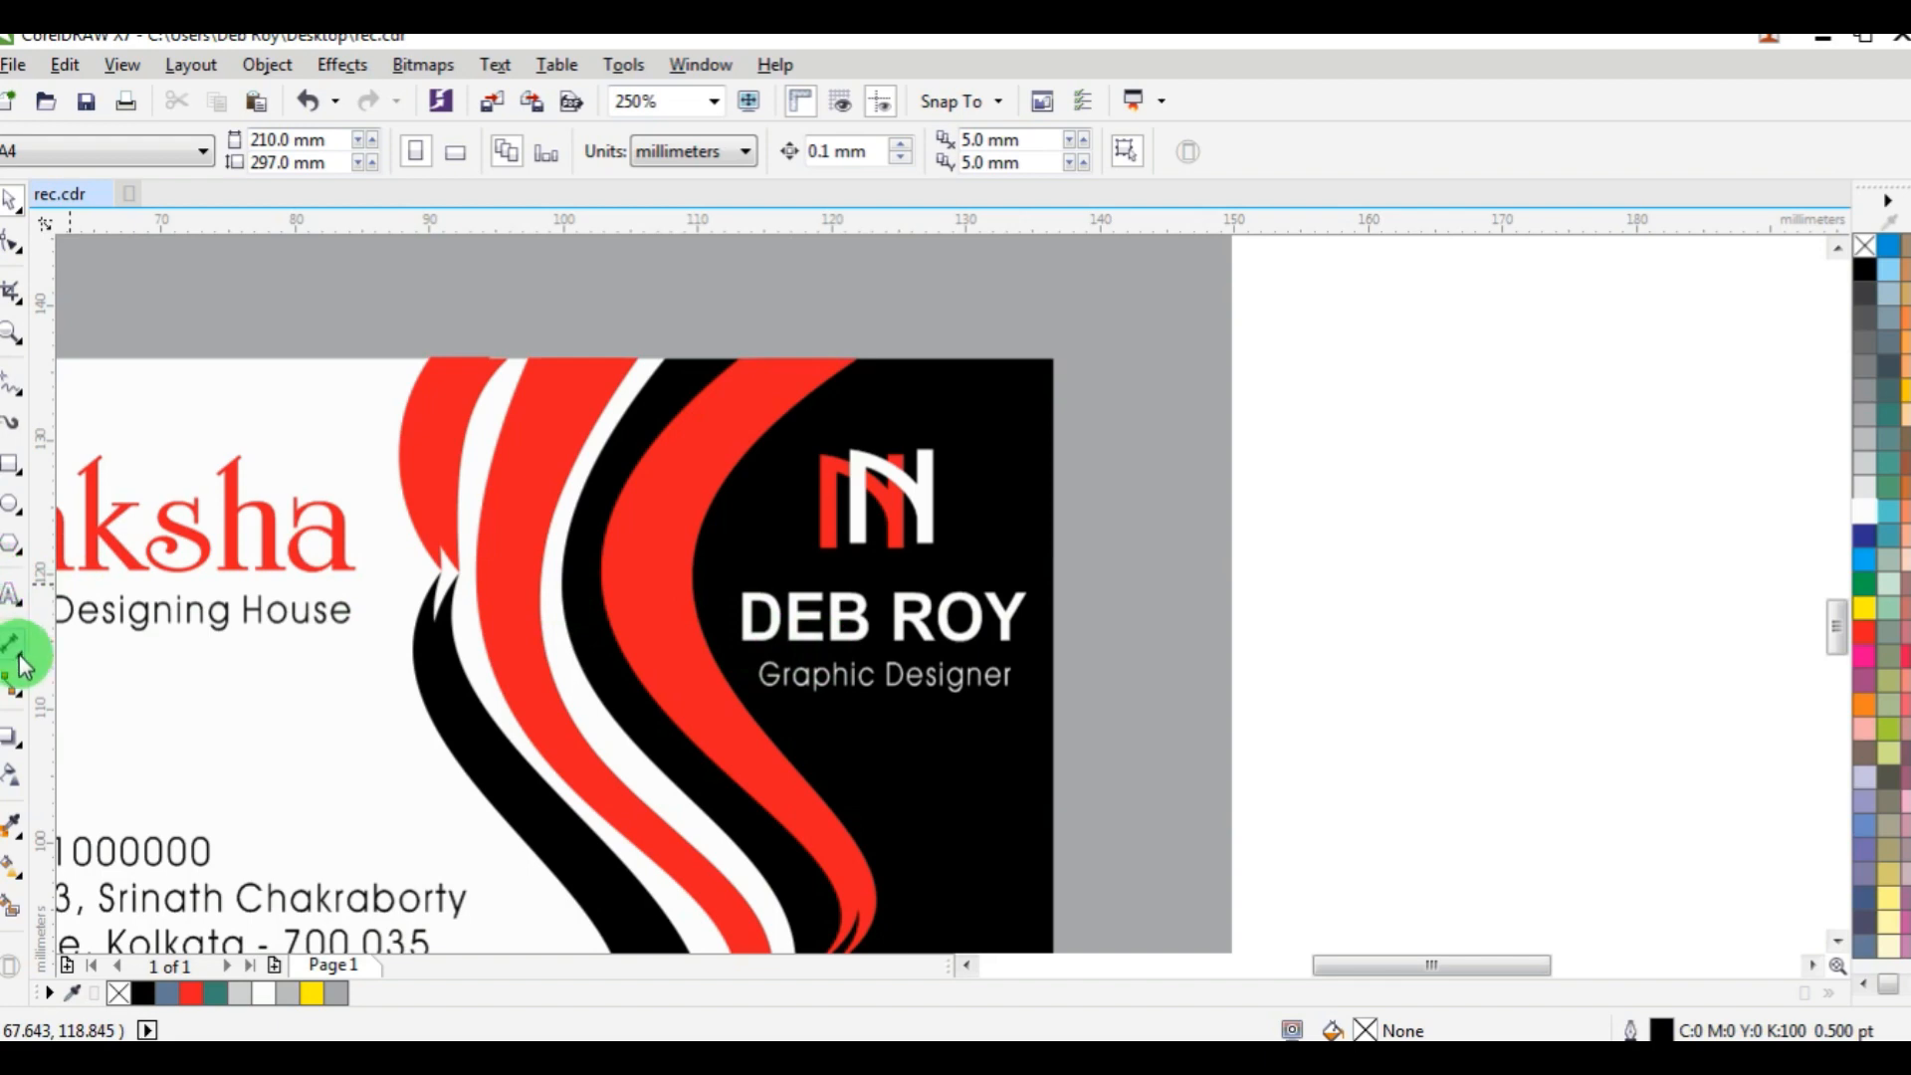
Recolour only the surname in the name line on the black area red.
left_click(12, 596)
left_click(886, 619)
left_click_drag(891, 619, 1065, 629)
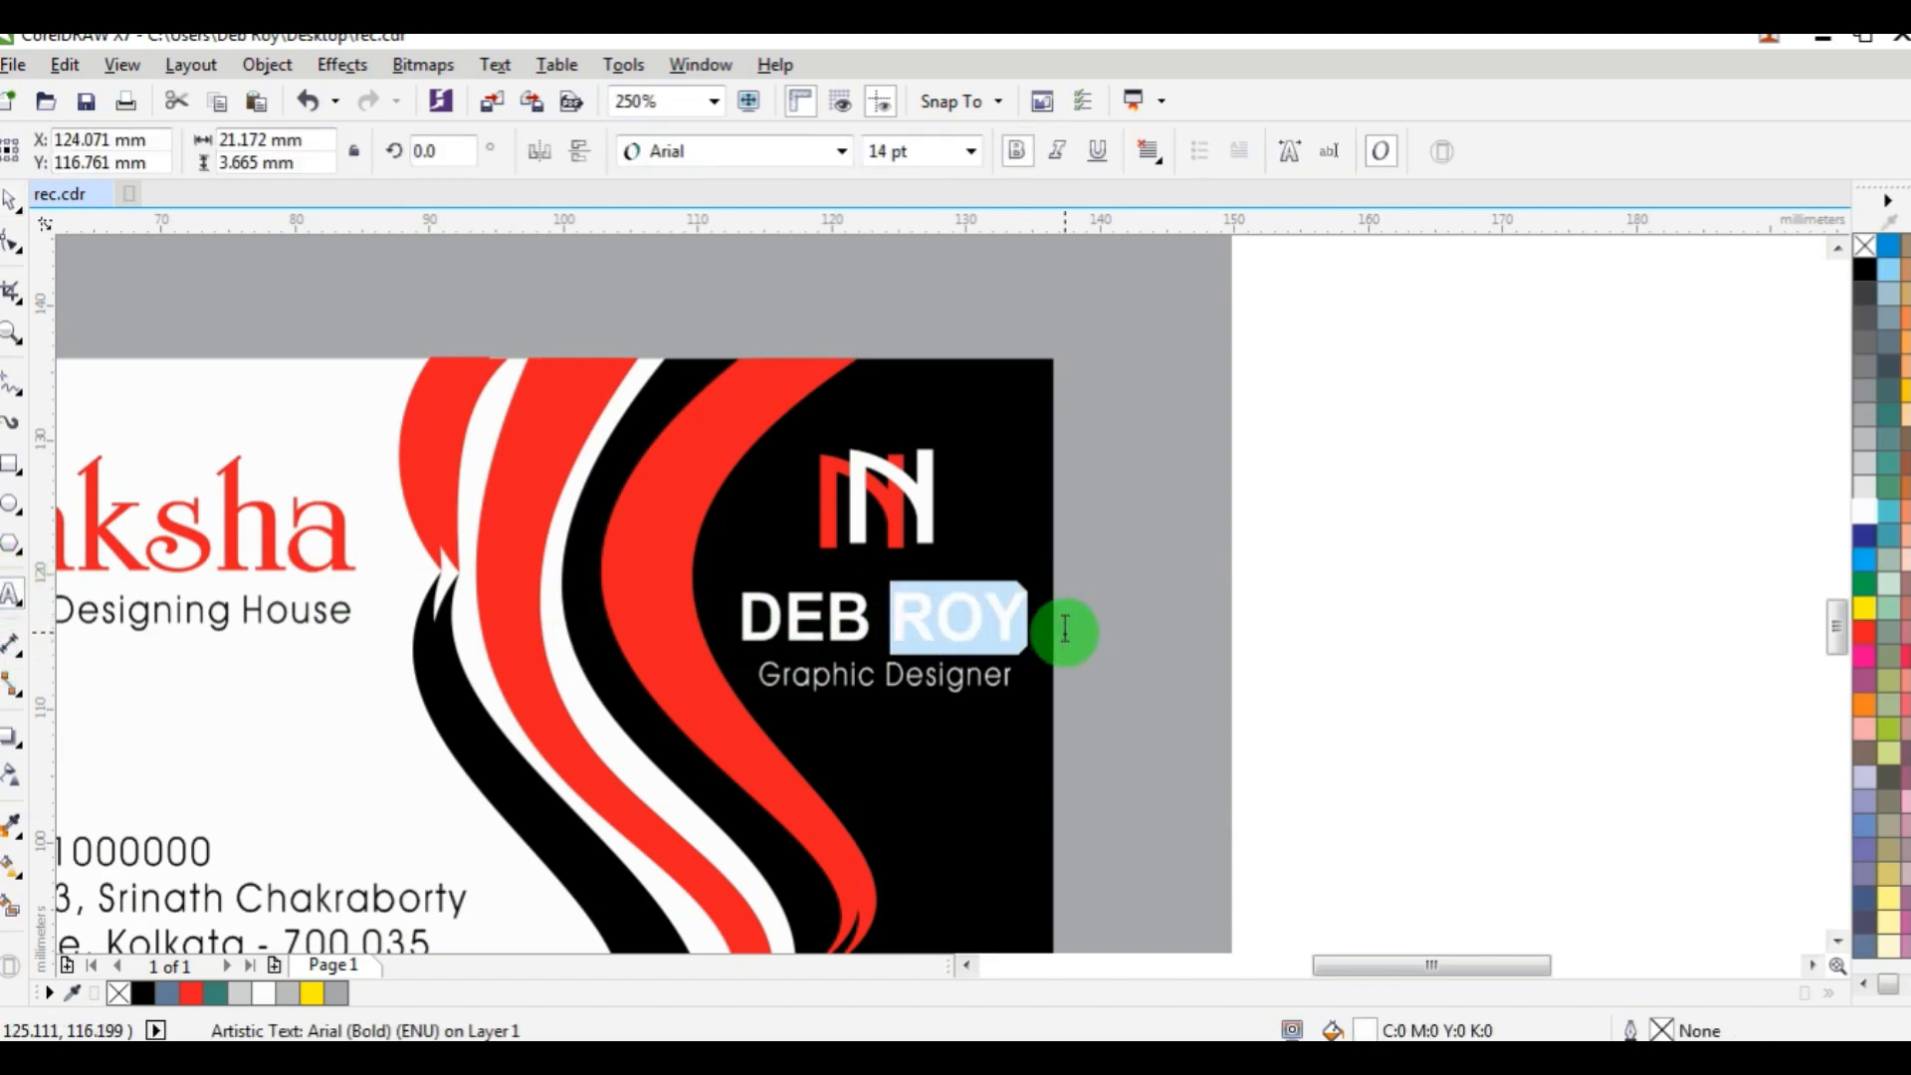
left_click(1865, 632)
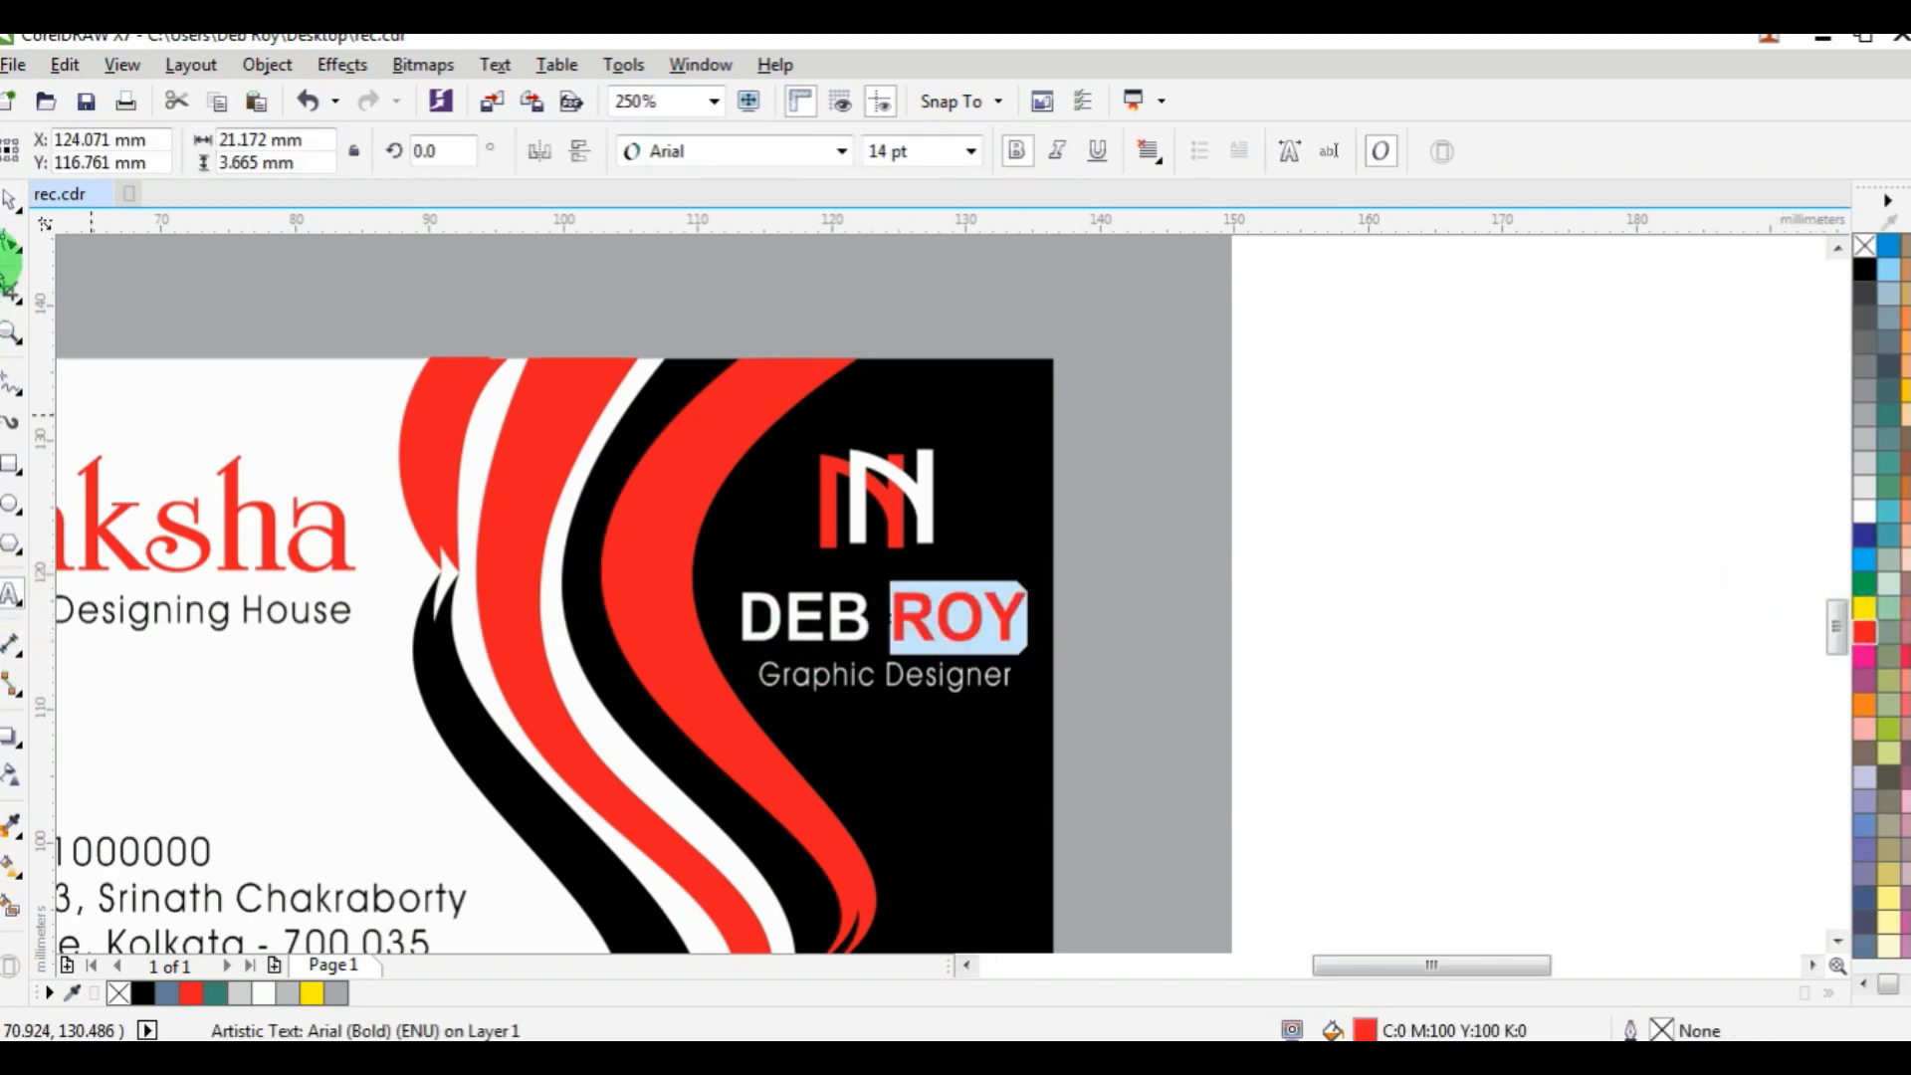
left_click(12, 204)
left_click(1340, 497)
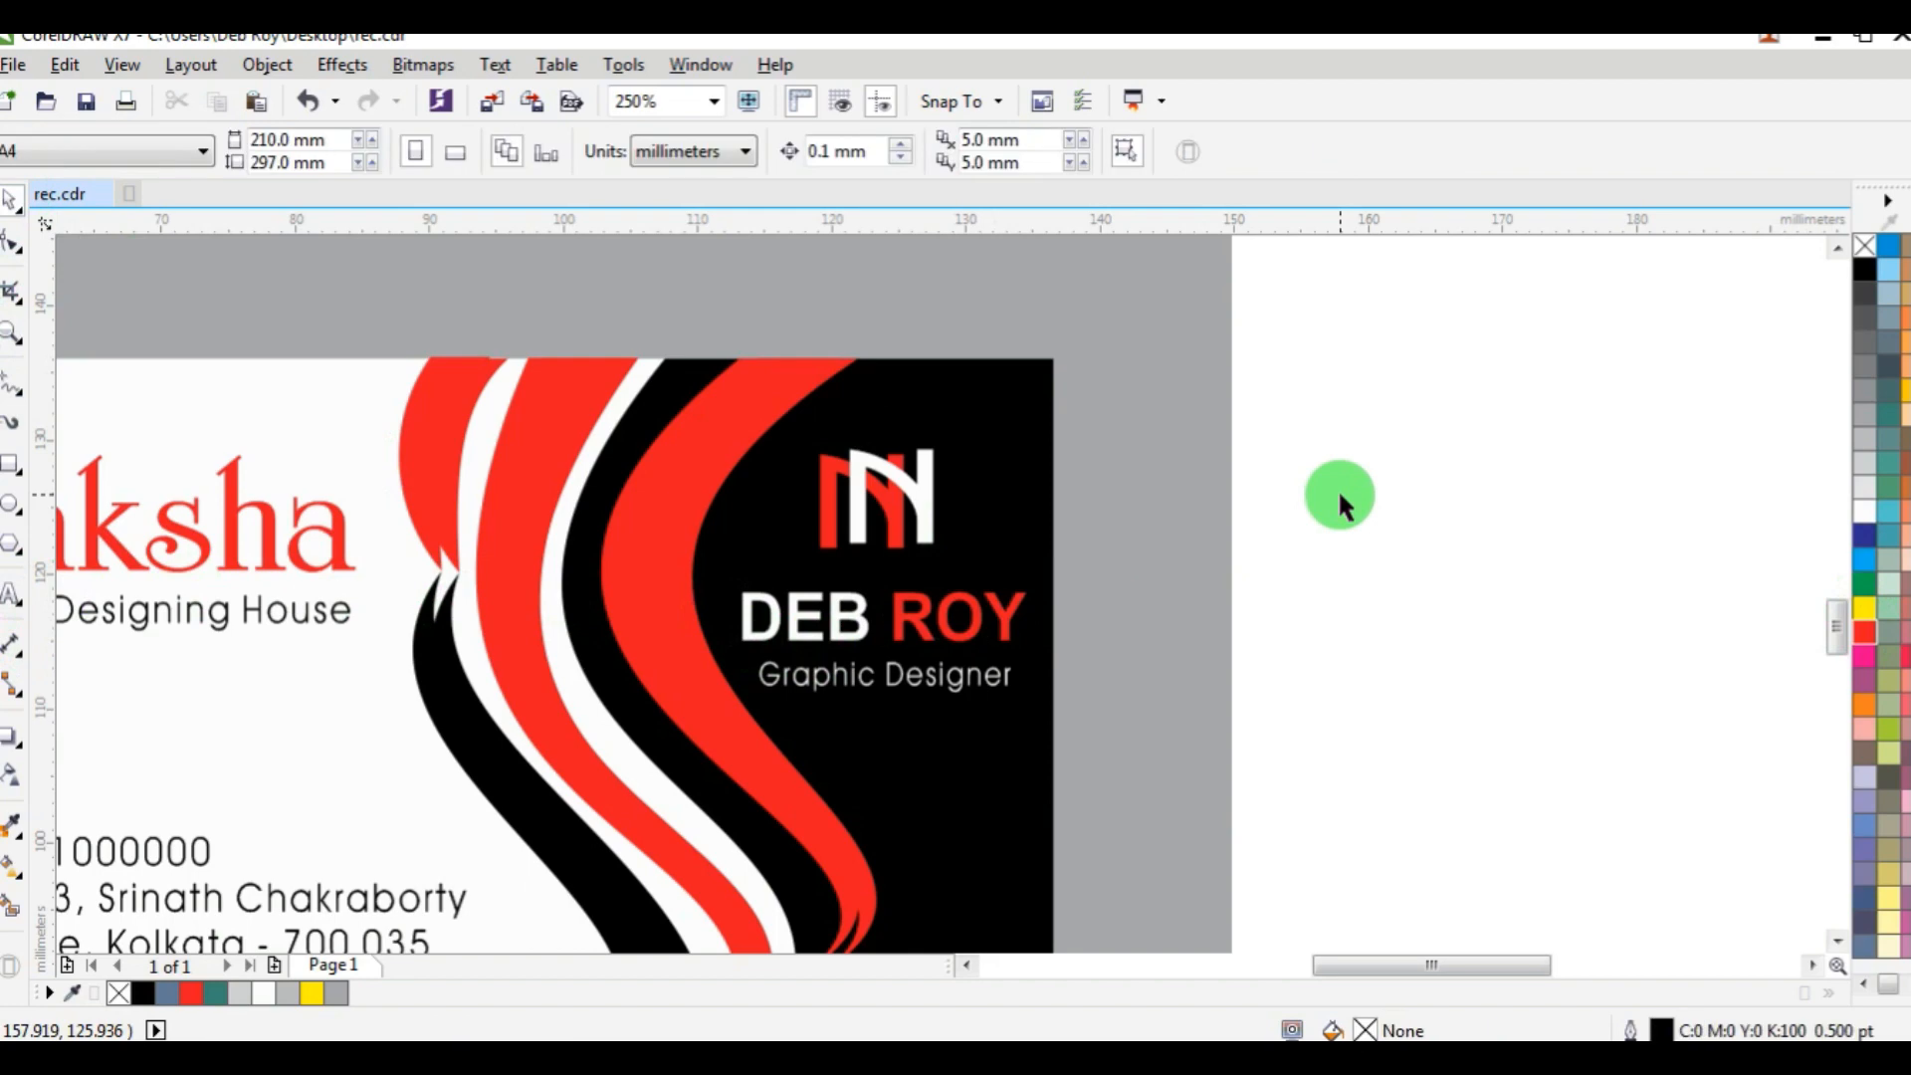
Move the name and job title down together, away from the monogram, to Y 113.668 mm.
scroll(1013, 635, "down", 2)
scroll(1012, 635, "up", 2)
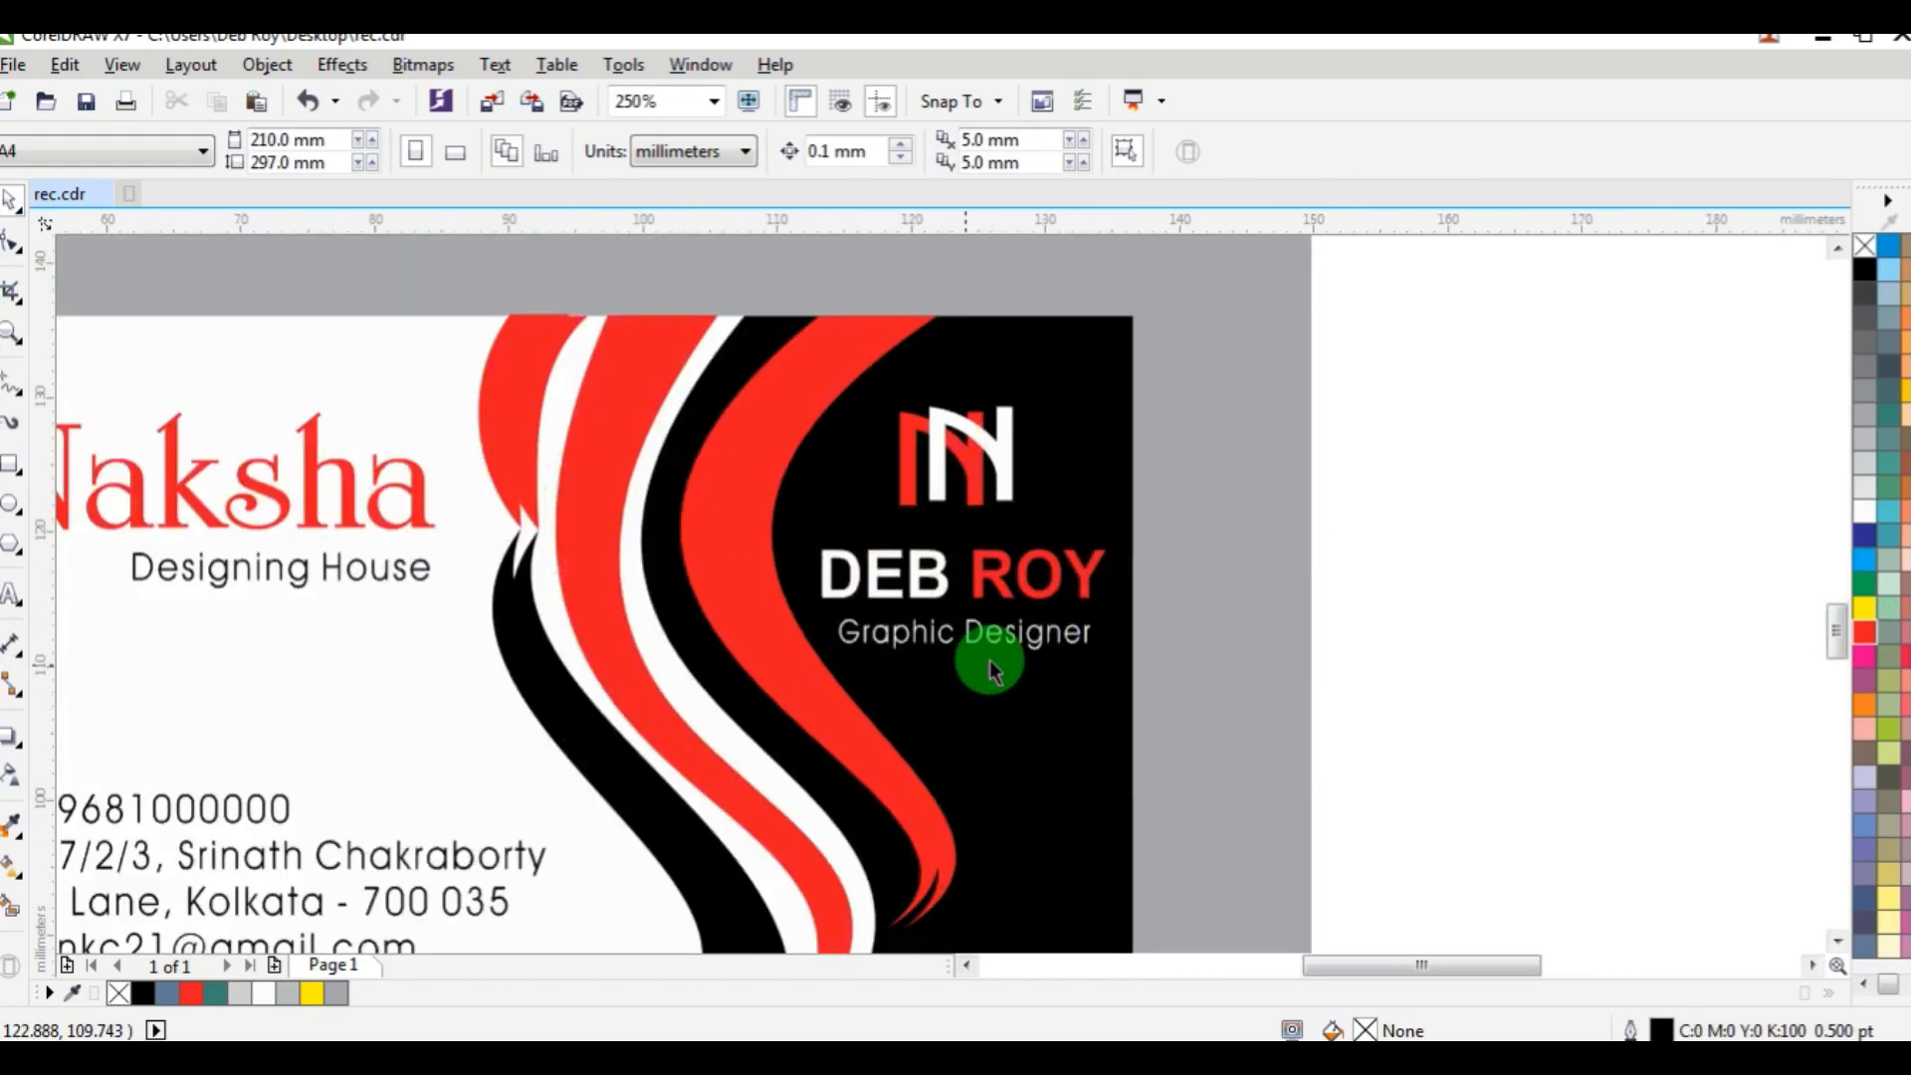
left_click_drag(1434, 499, 674, 719)
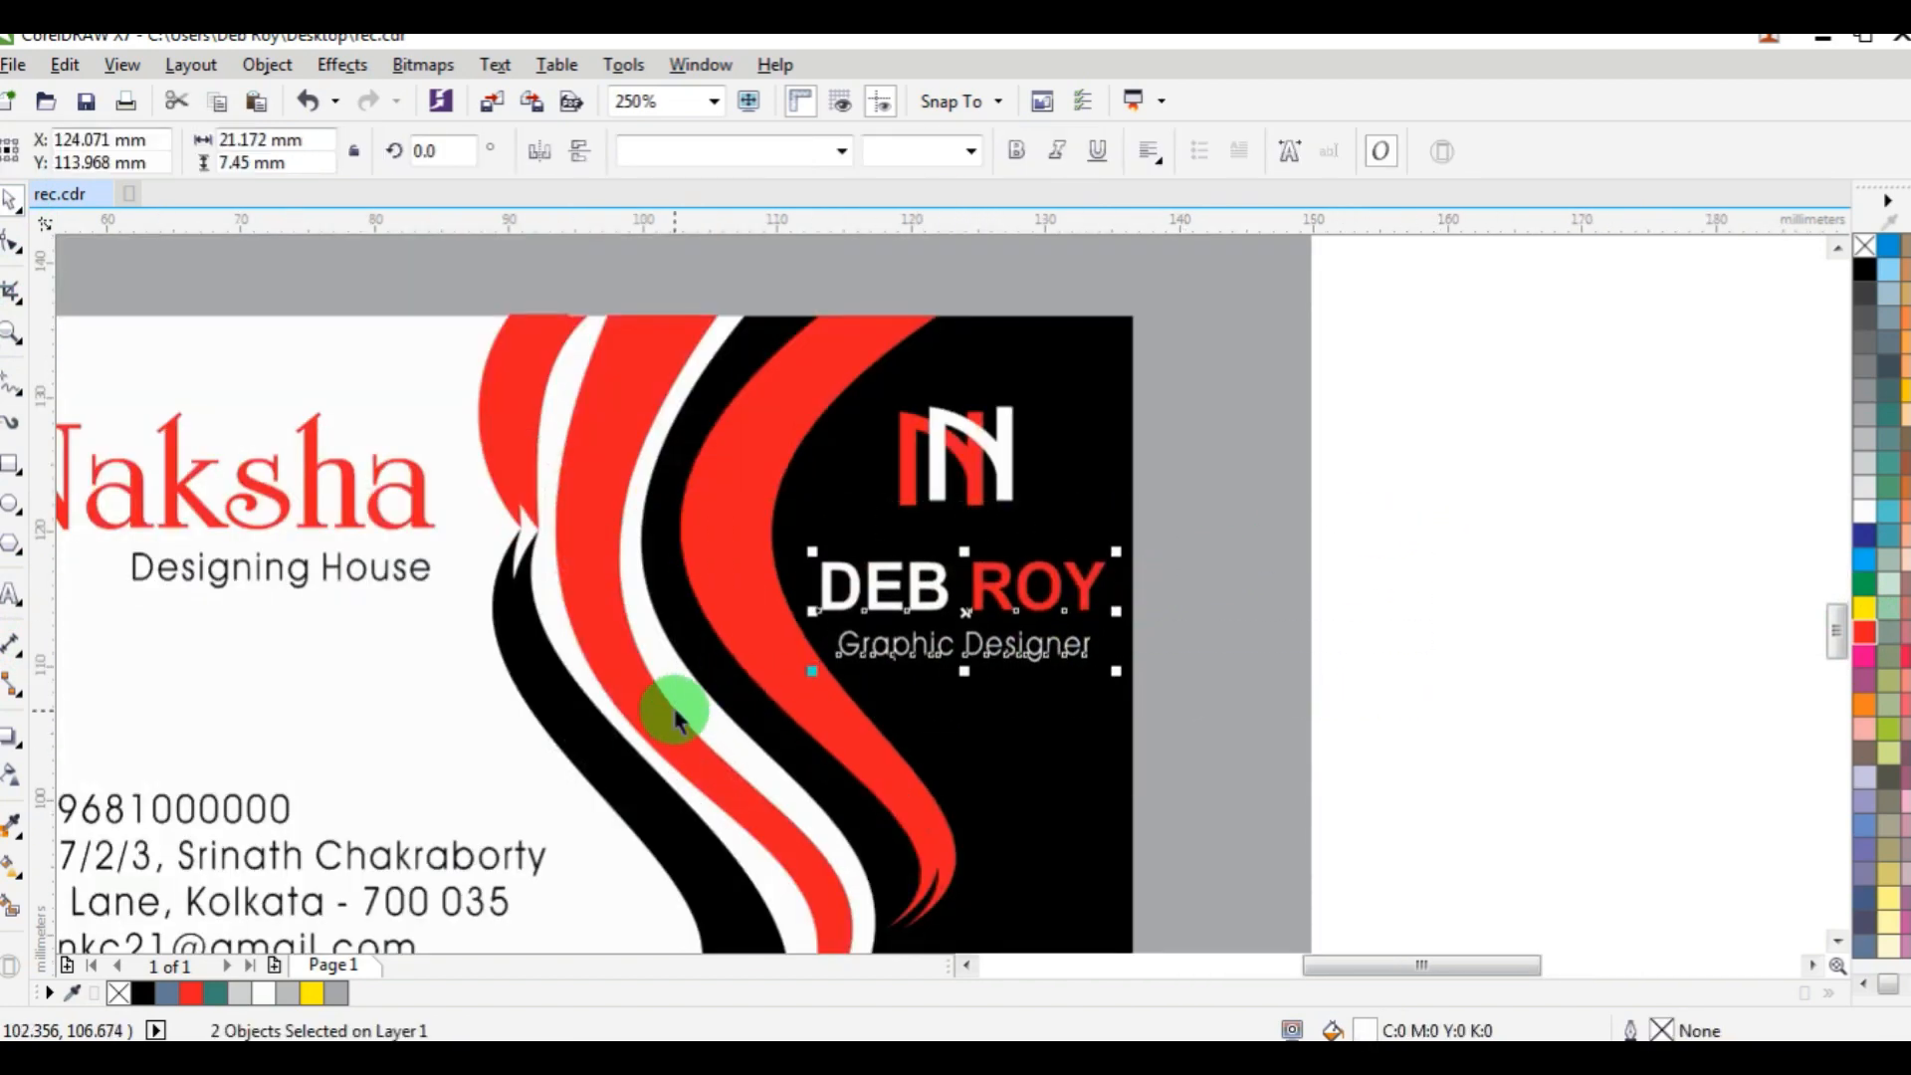
scroll(1095, 500, "down", 2)
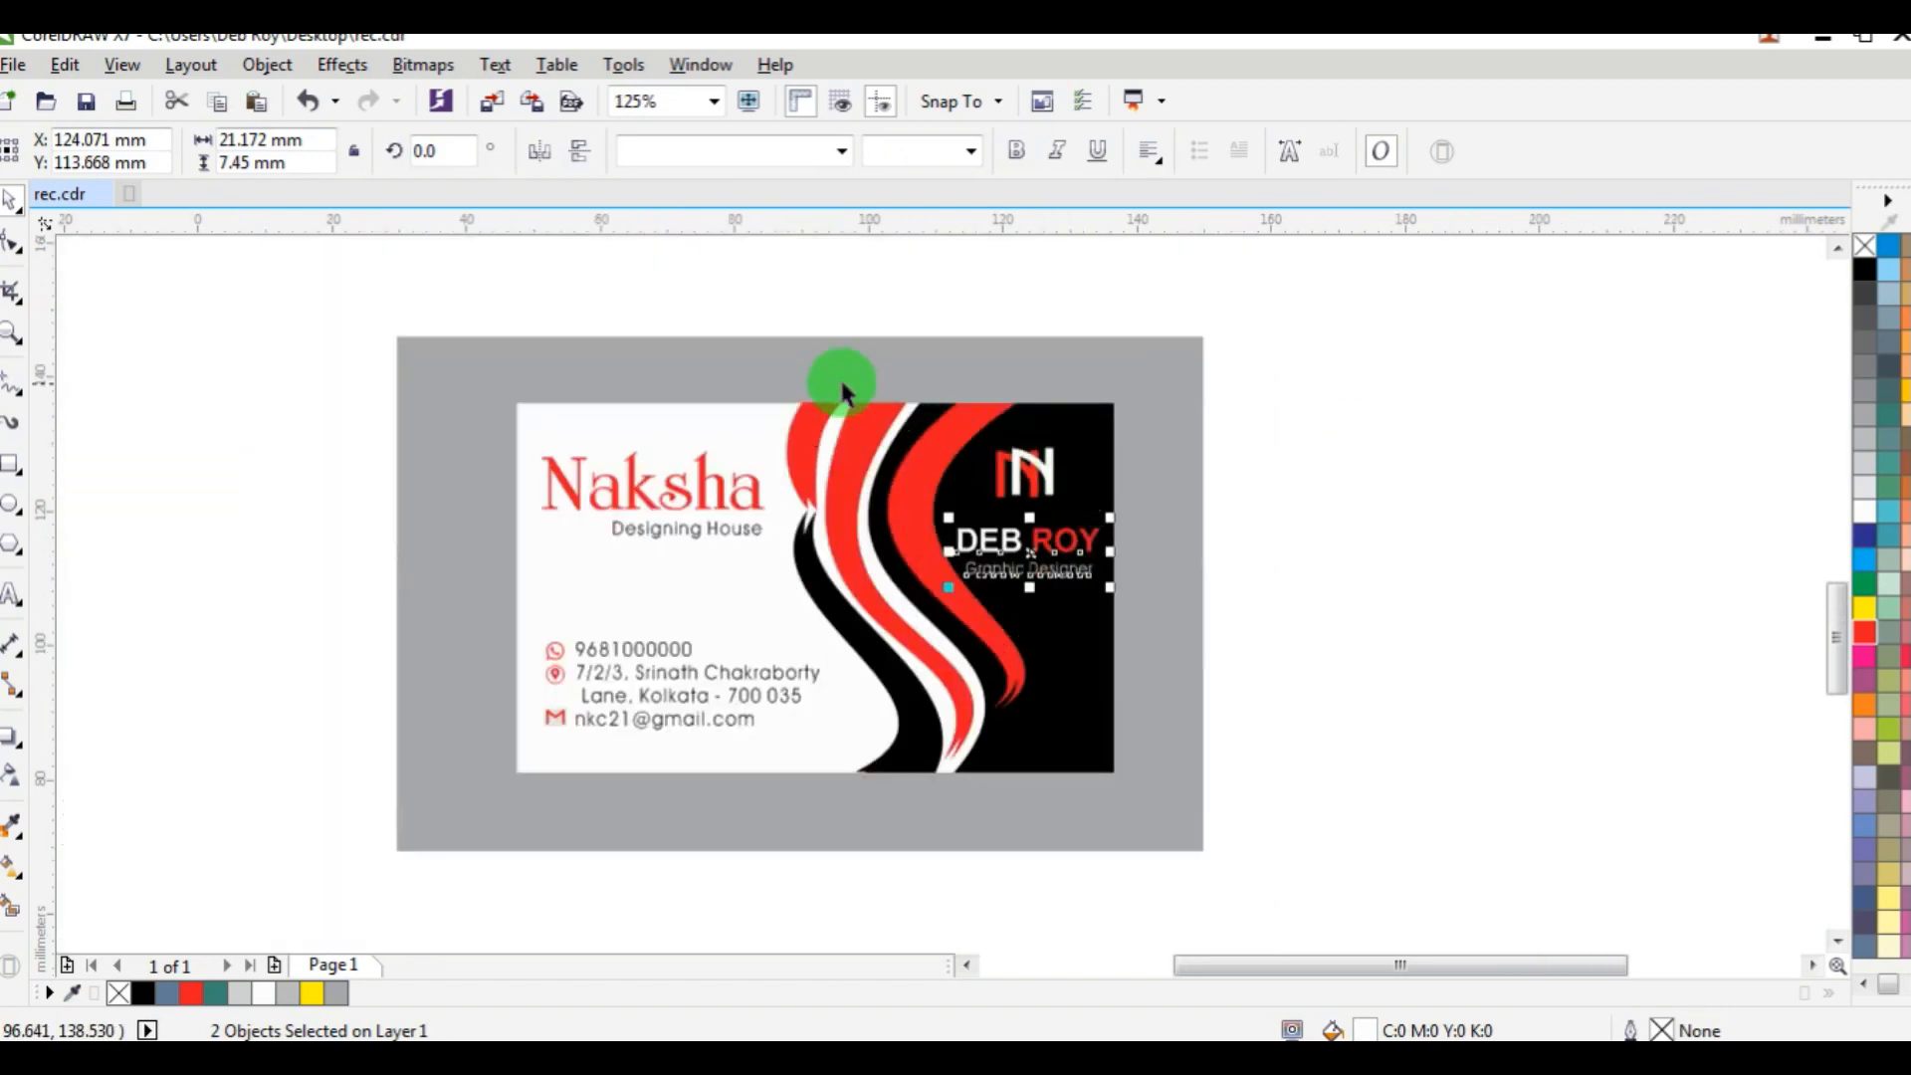
Align the top of the leftmost red curve flush with the white card's top edge, keeping its horizontal position.
scroll(840, 376, "up", 4)
left_click(888, 541)
key("ctrl+z")
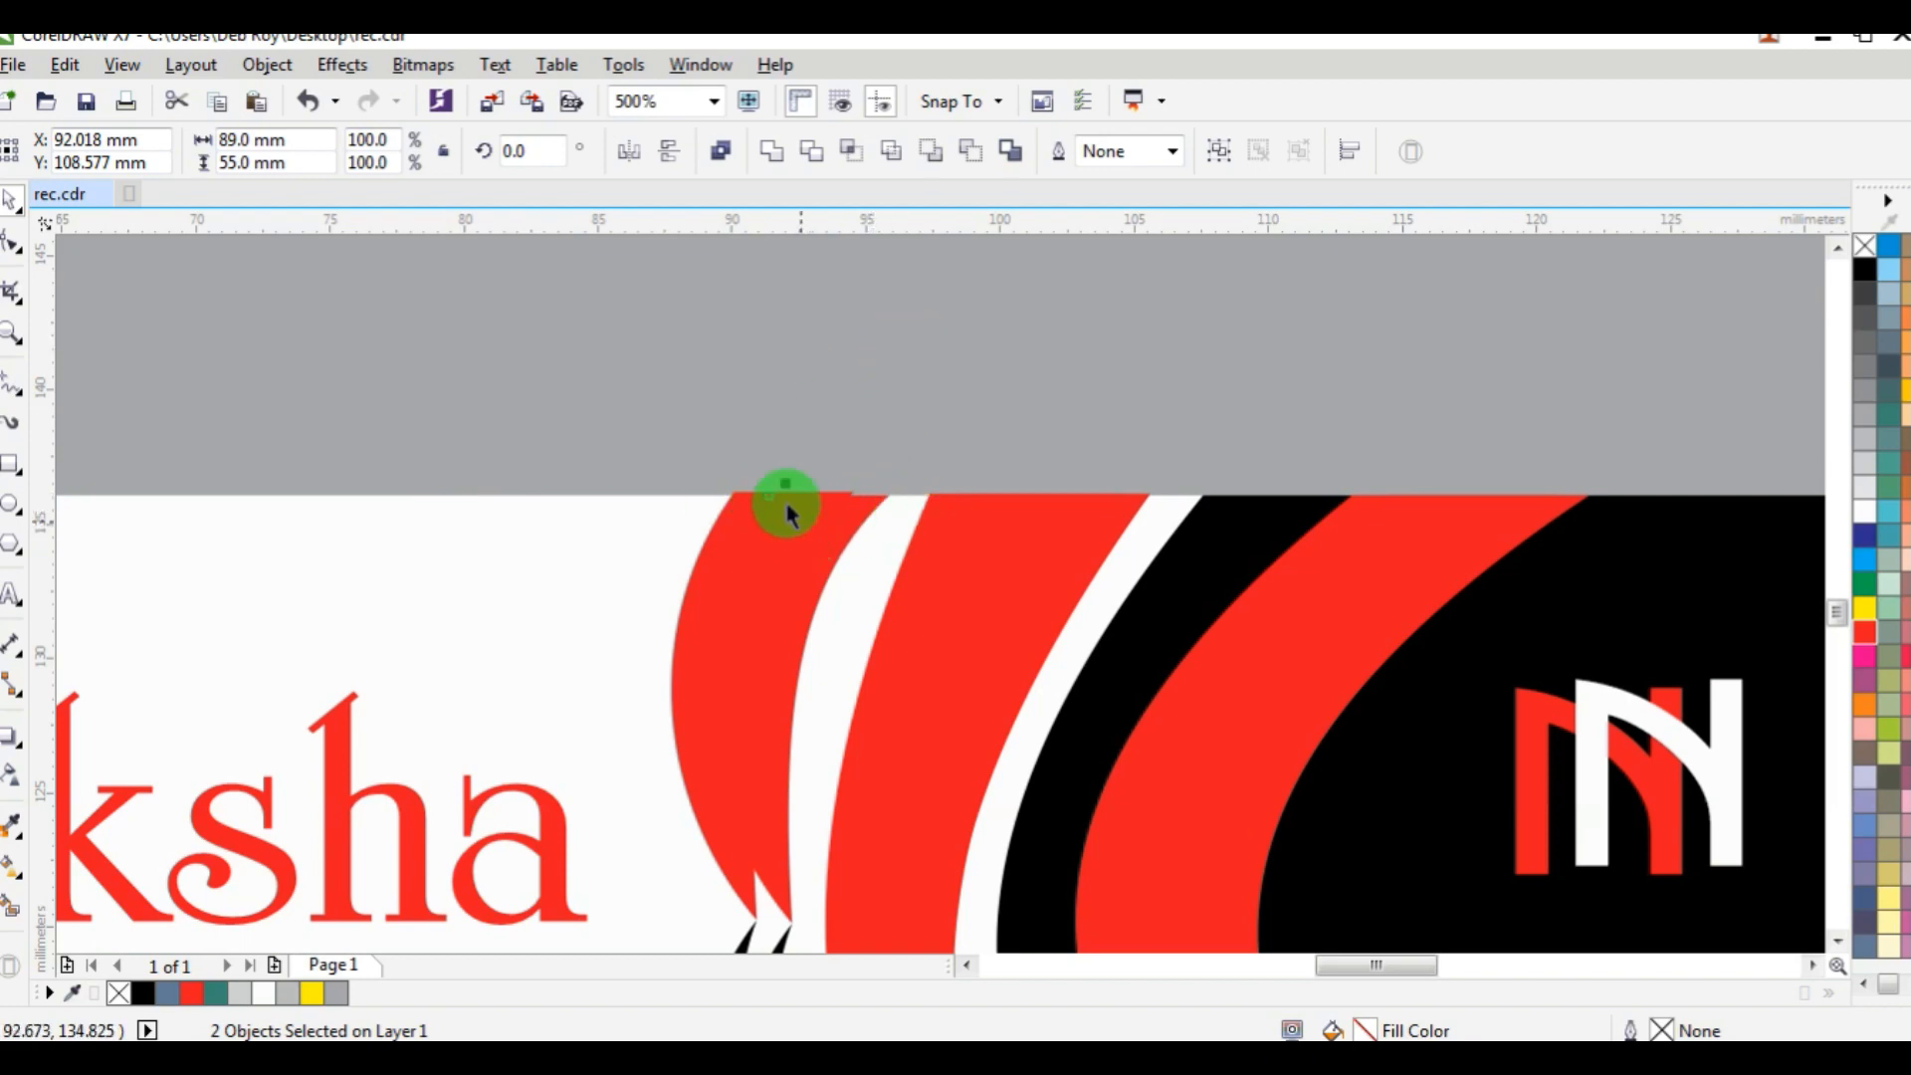
scroll(747, 515, "up", 5)
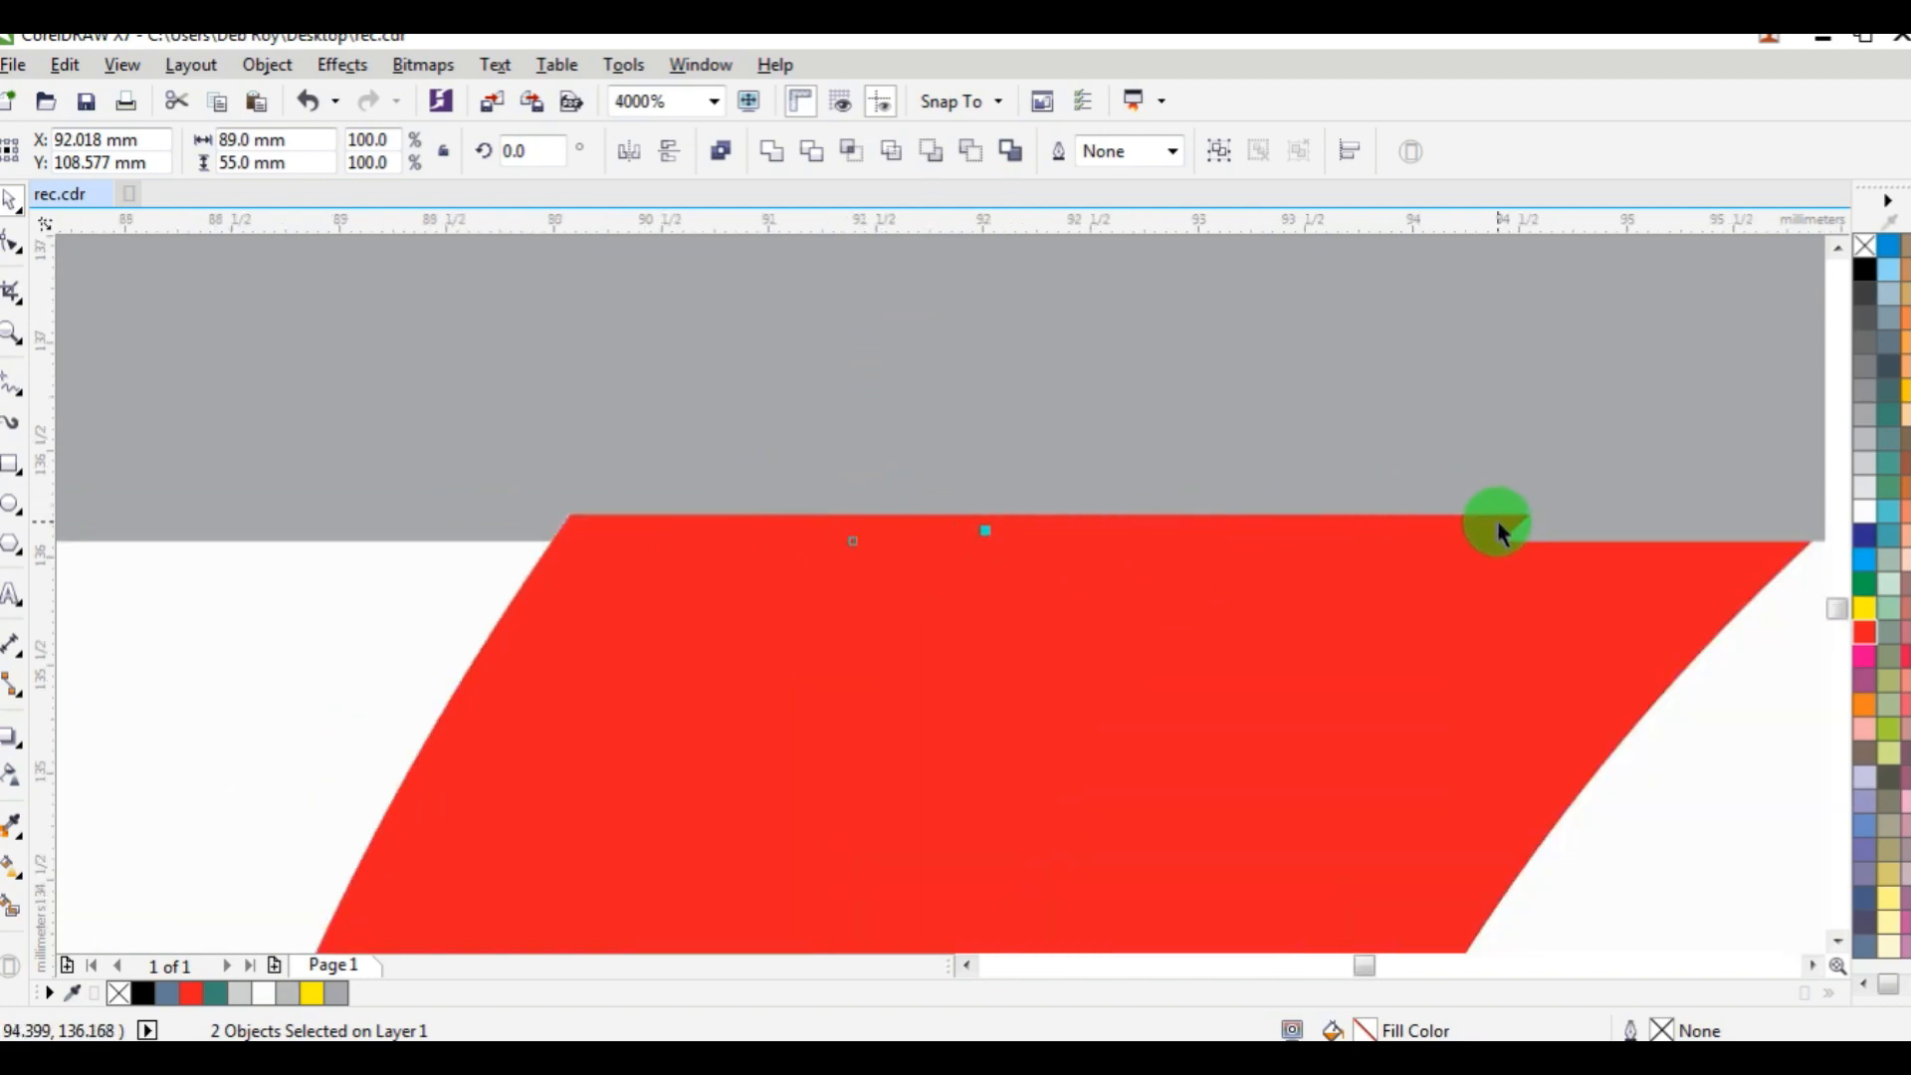
left_click(1421, 508)
key("ctrl+z")
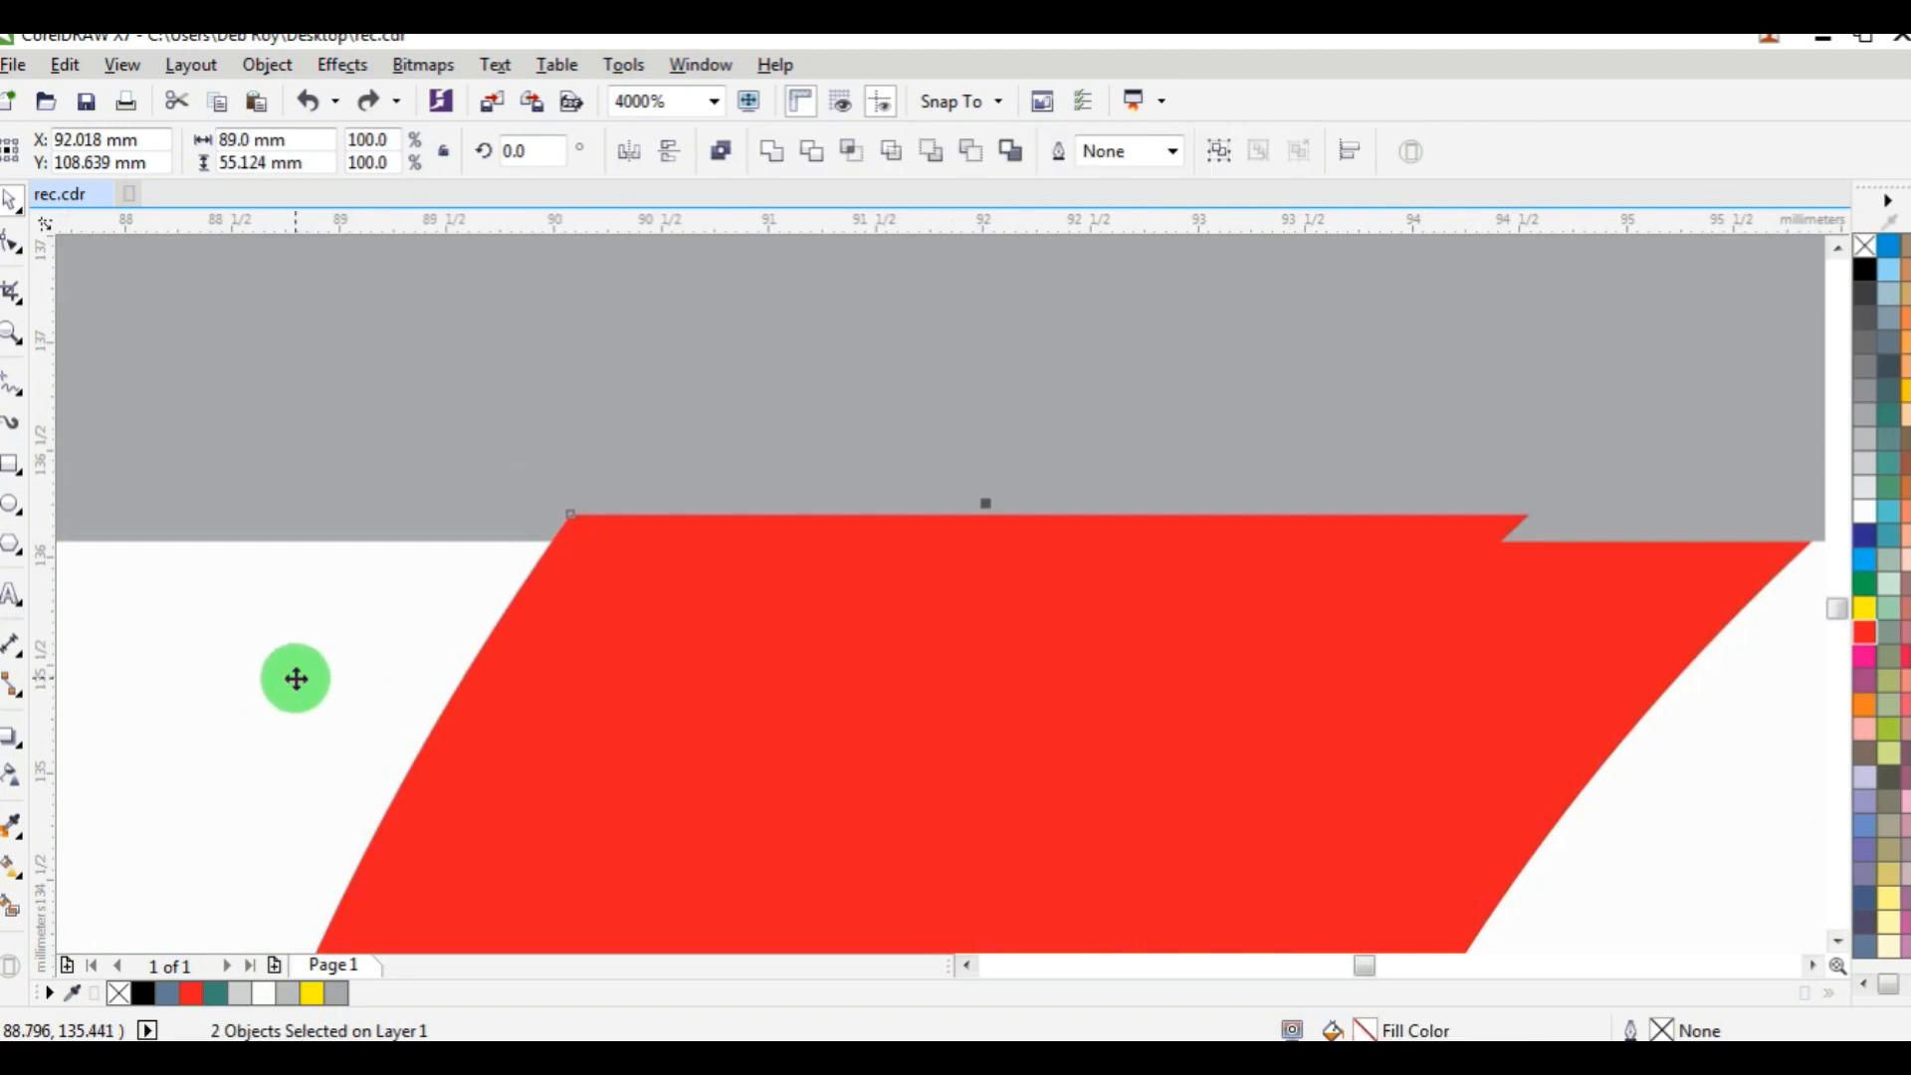
scroll(418, 661, "down", 8)
scroll(766, 677, "up", 2)
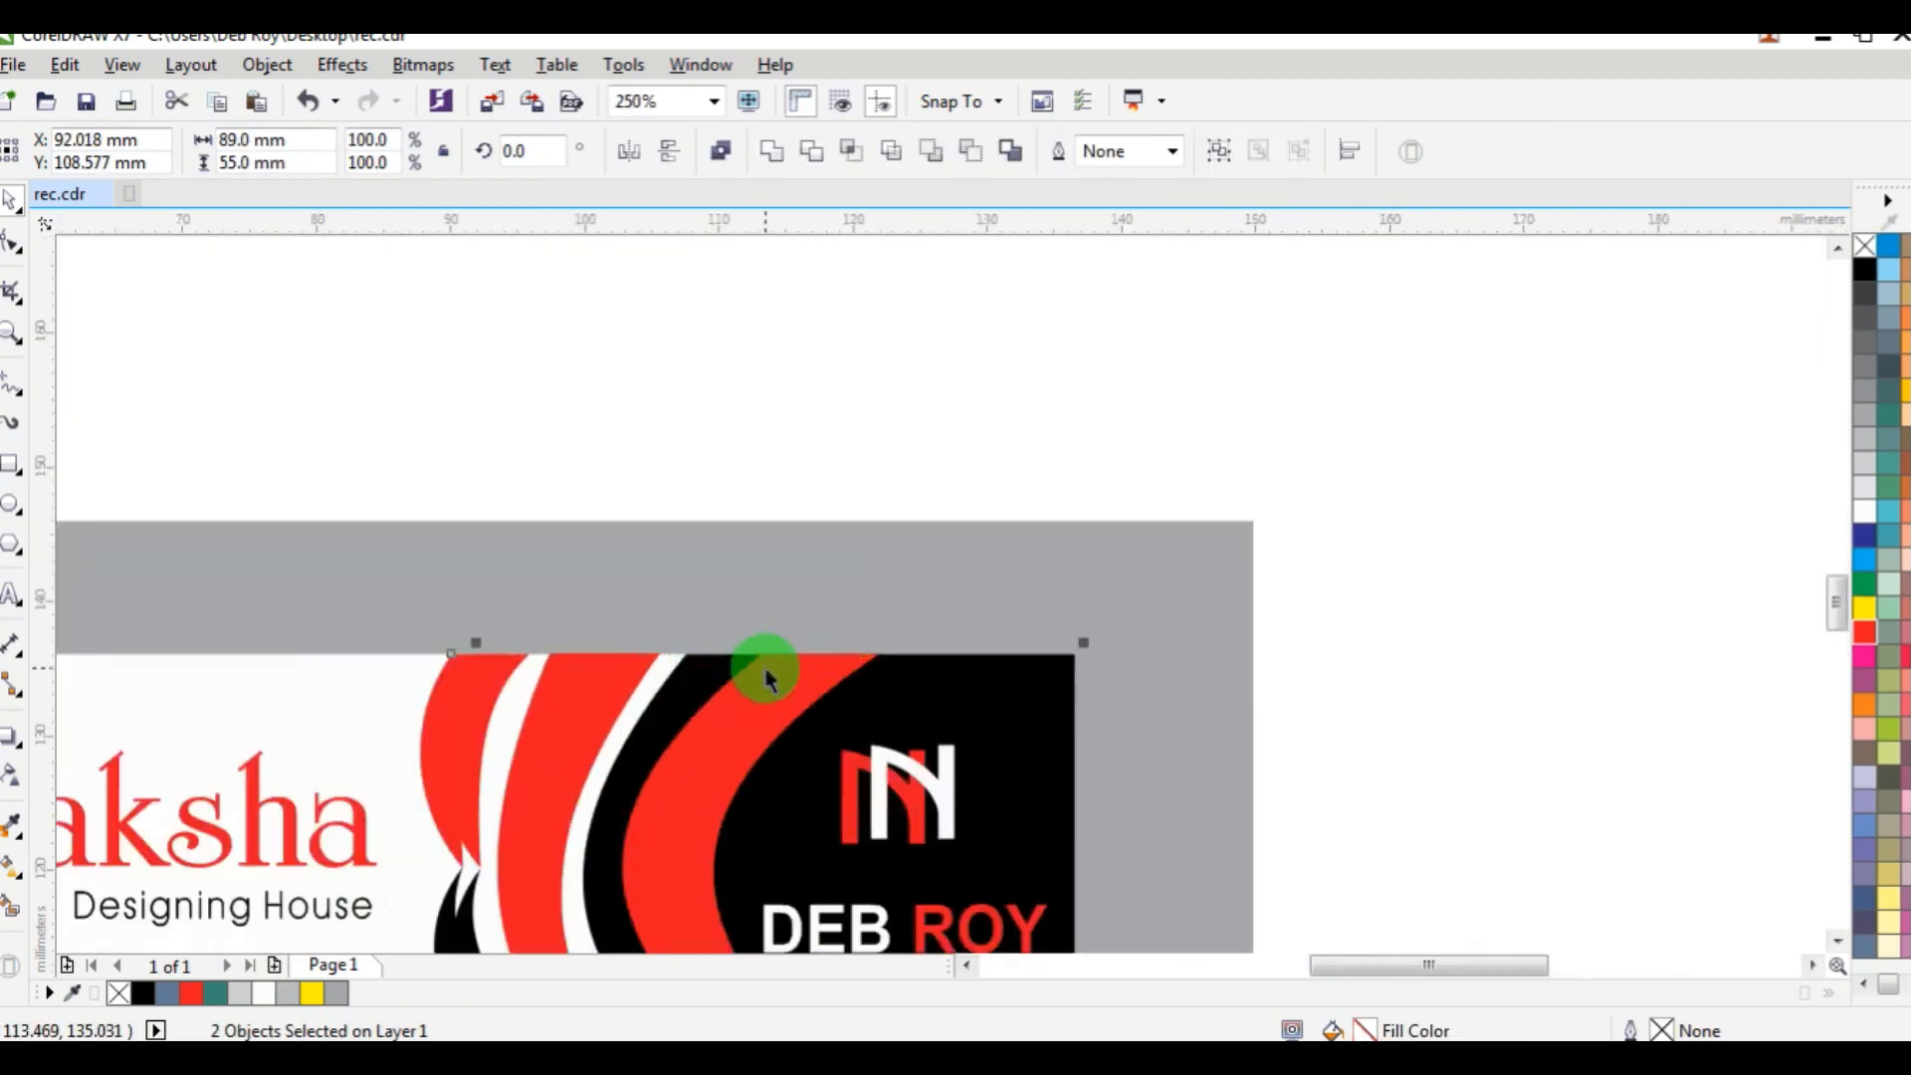
scroll(767, 677, "down", 5)
scroll(767, 685, "up", 3)
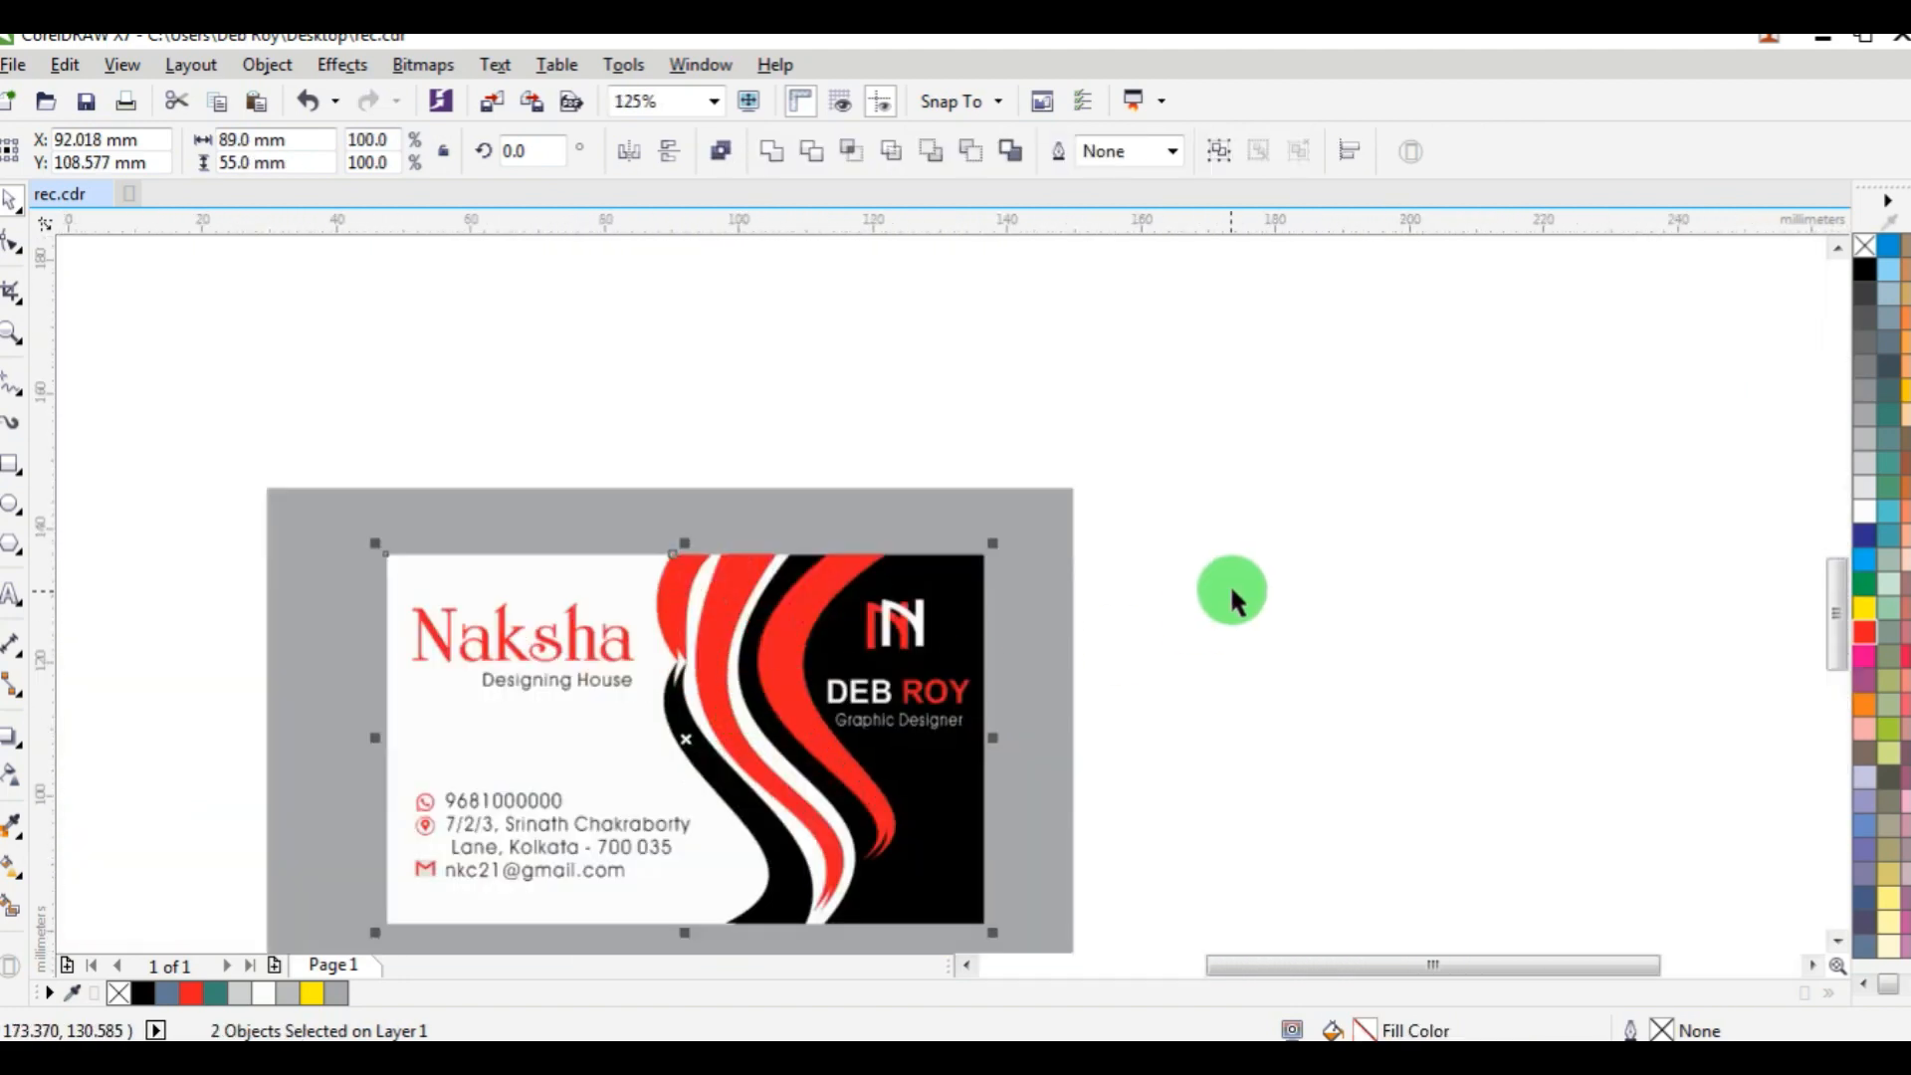
left_click(1232, 597)
Examine the whole business card layout close up.
left_click(1836, 942)
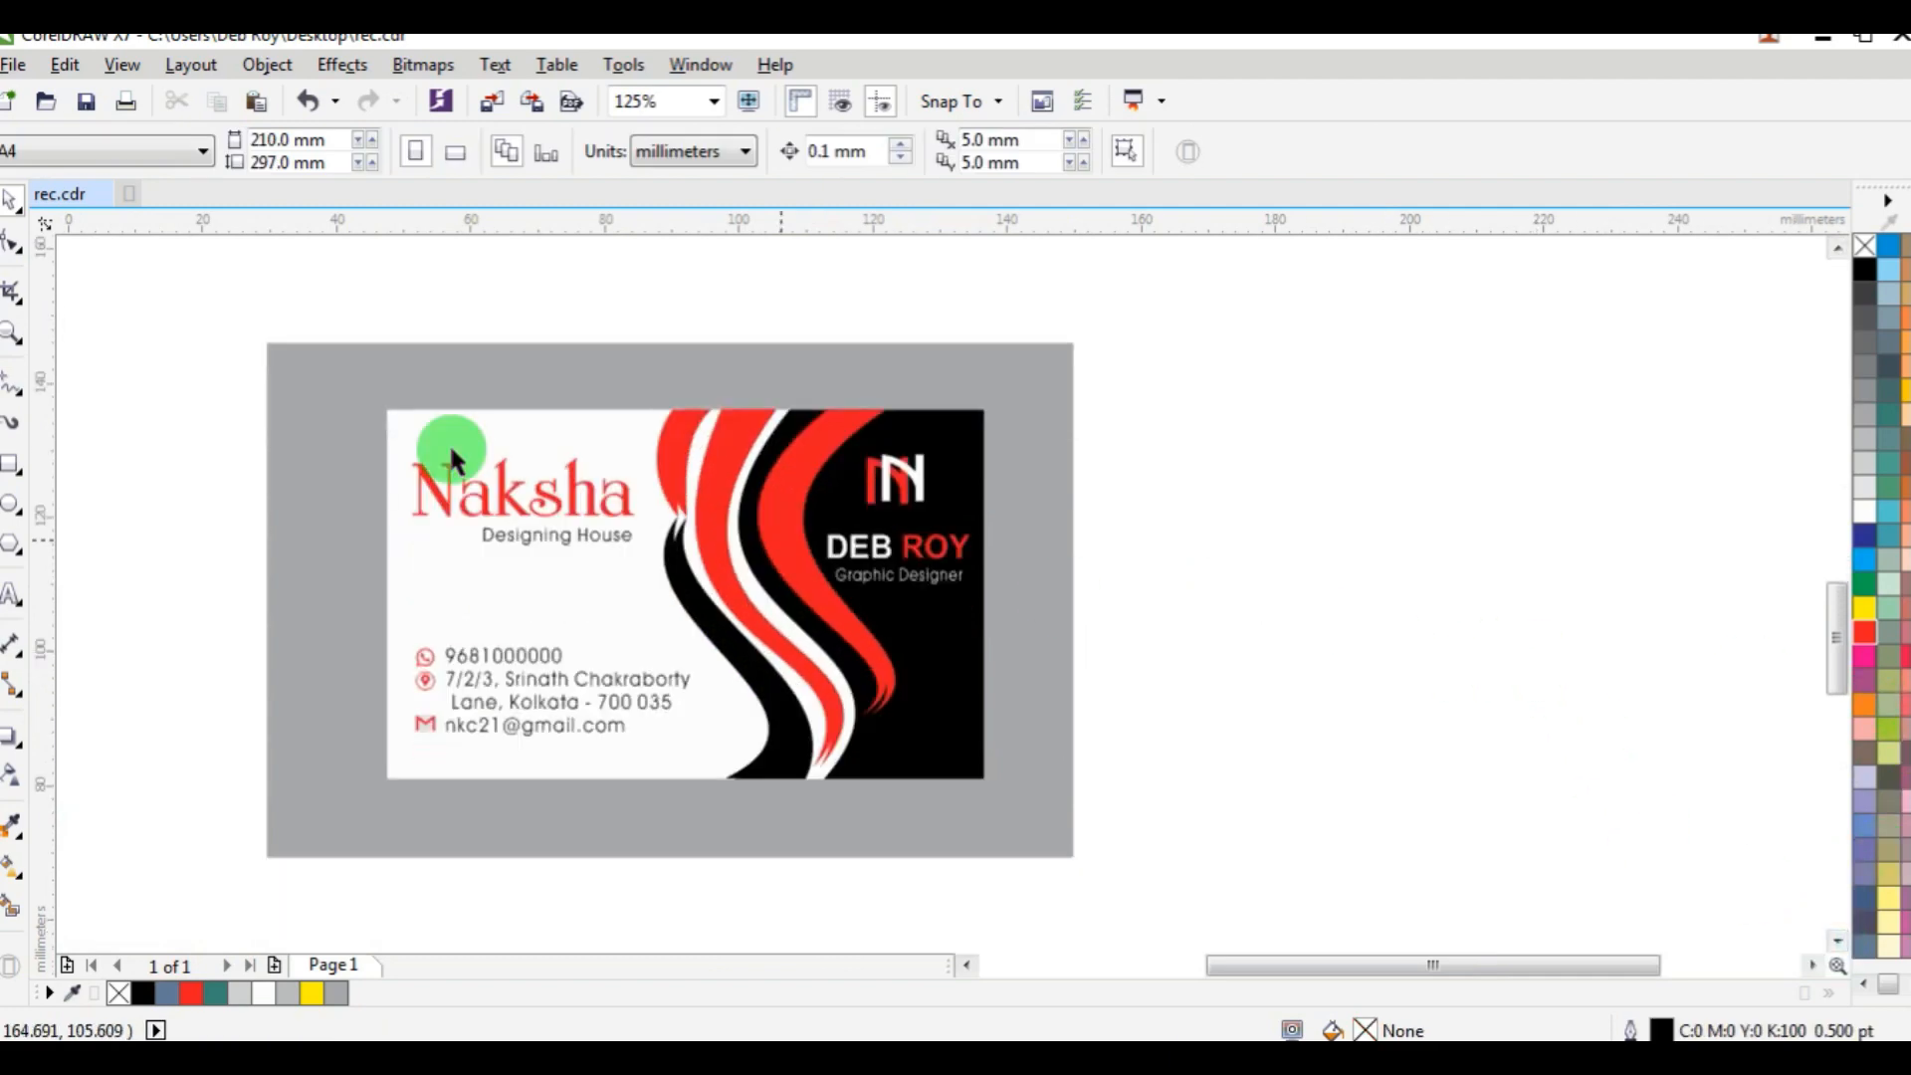
left_click(12, 332)
left_click_drag(333, 390, 1010, 816)
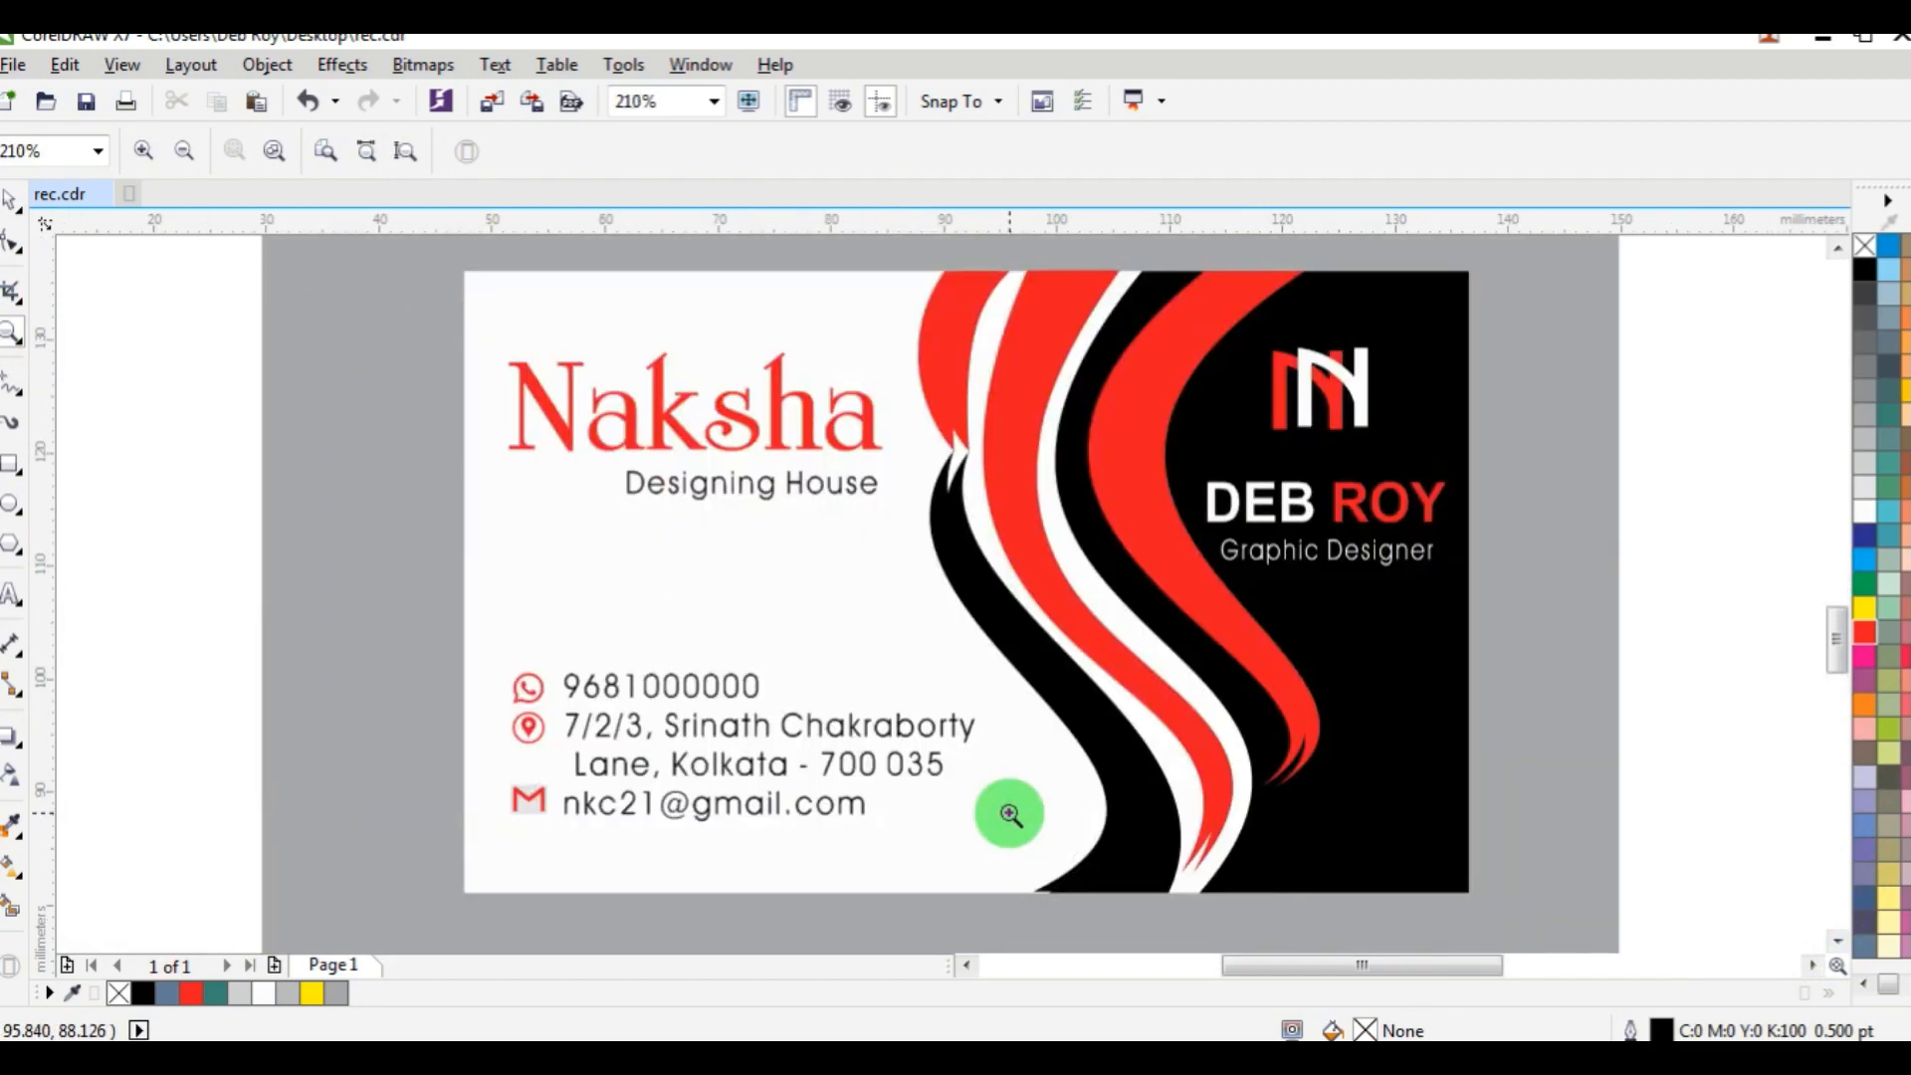
left_click(10, 202)
left_click_drag(442, 264, 1491, 904)
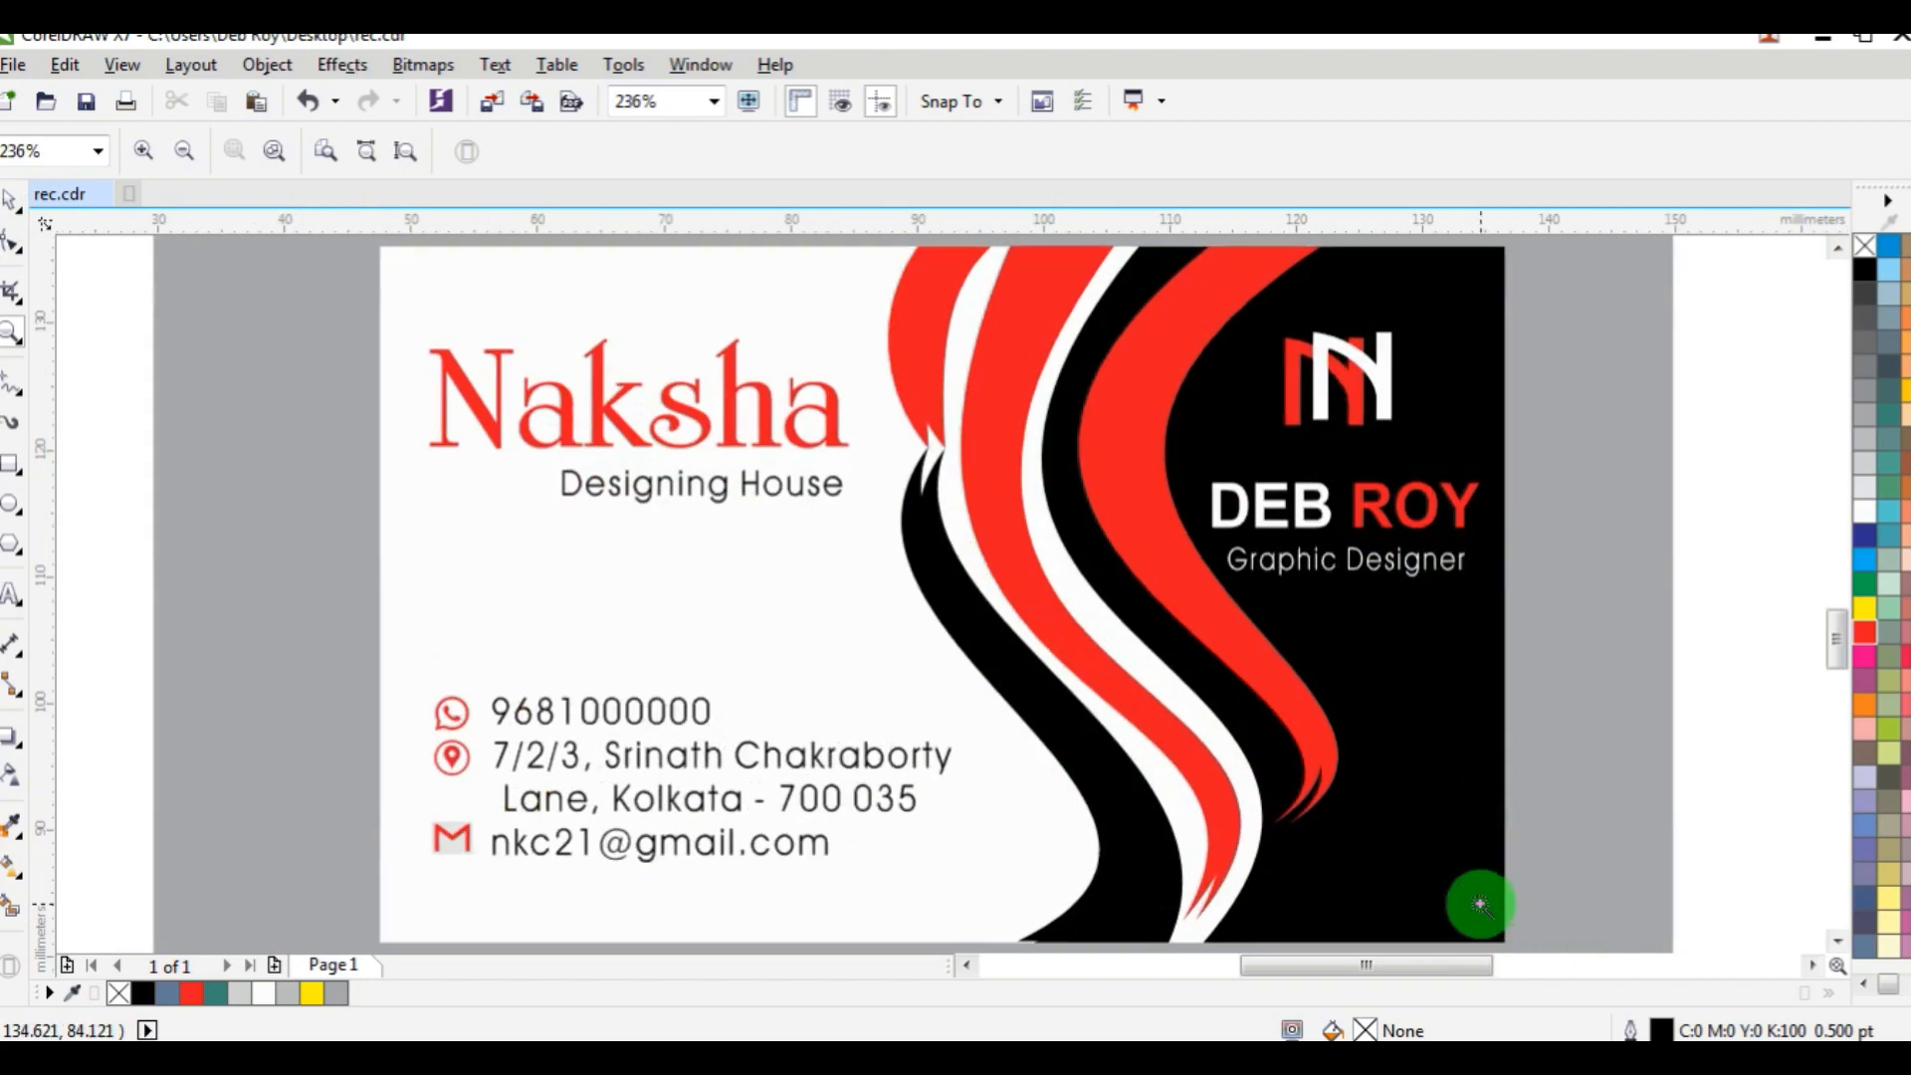